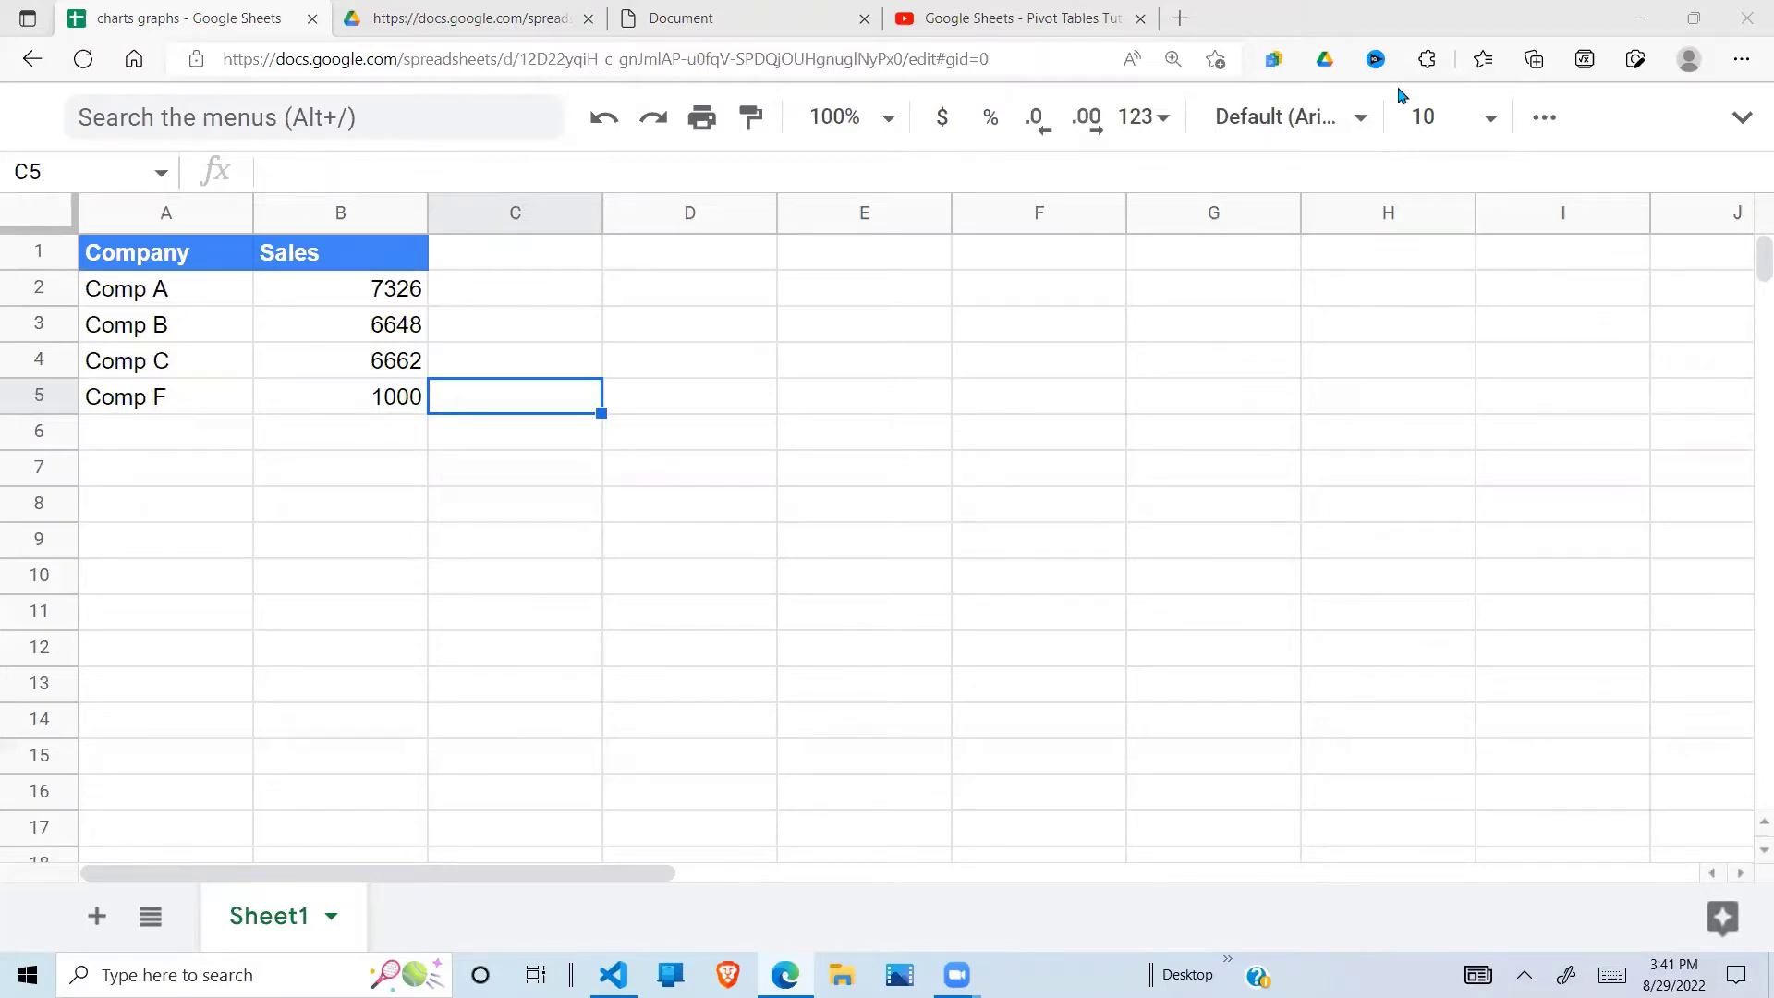
Step: Examine the Company and Sales headers and the company rows beneath them in the source table
{"action": "left_click", "coordinate": [494, 359]}
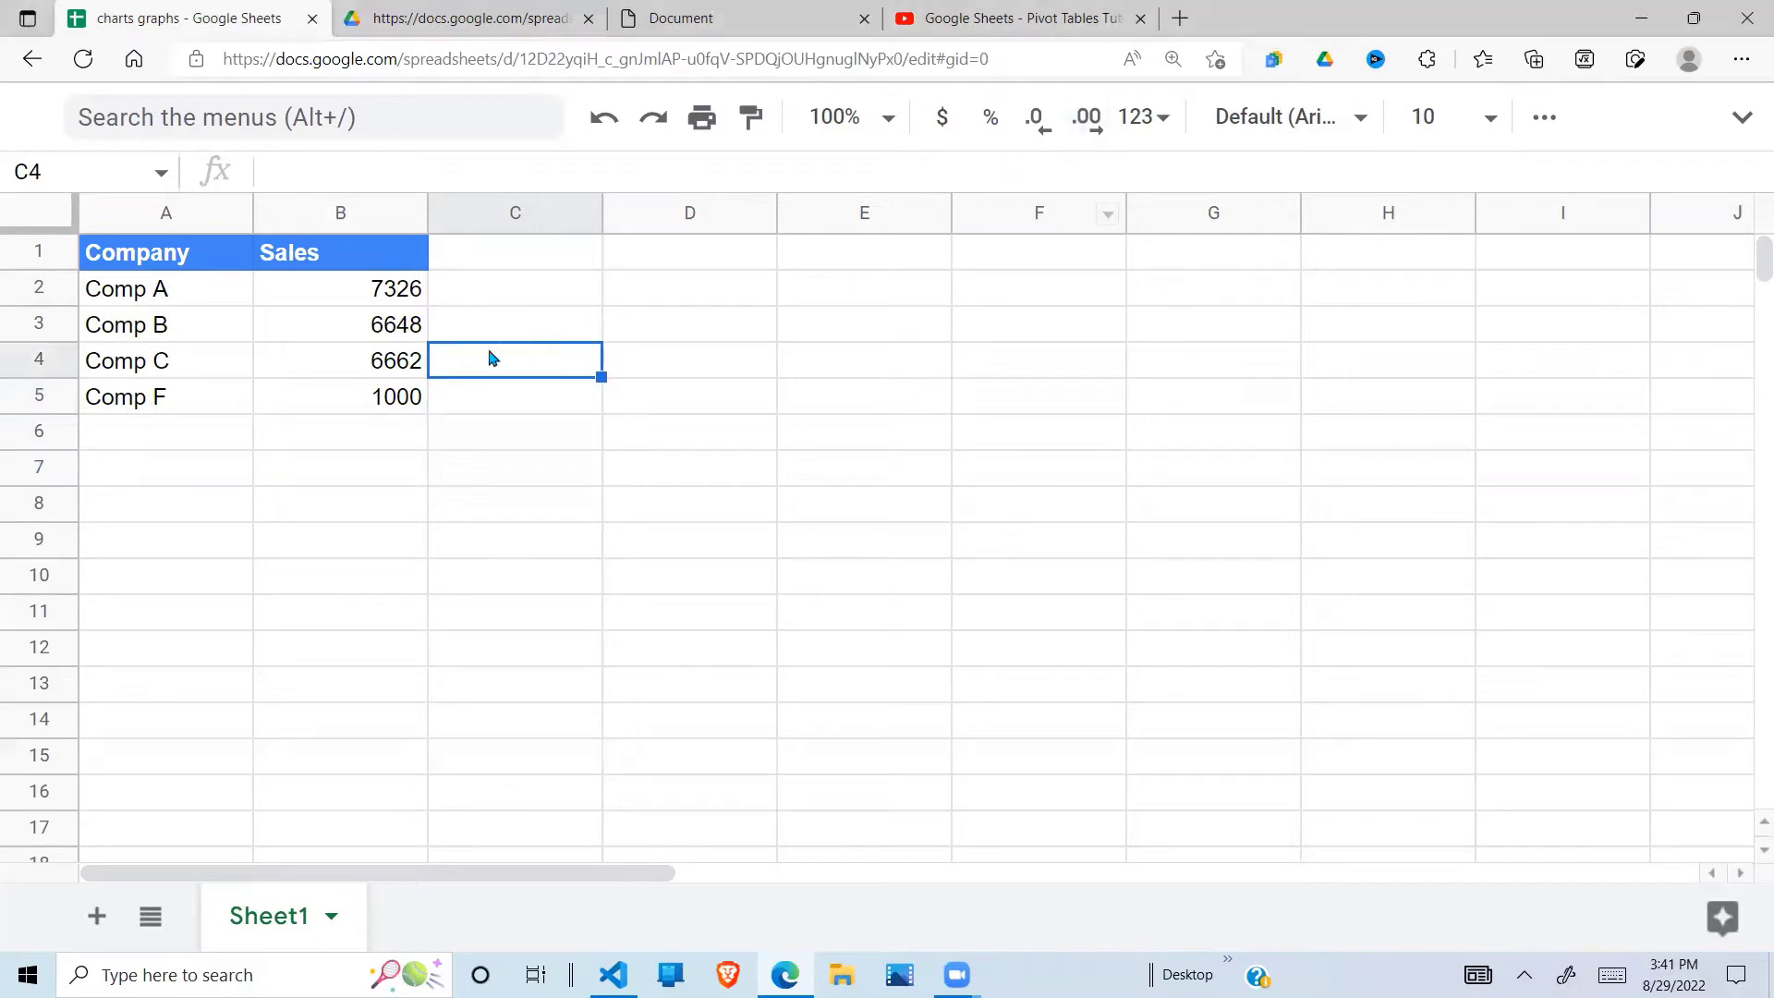
{"action": "left_click", "coordinate": [186, 263]}
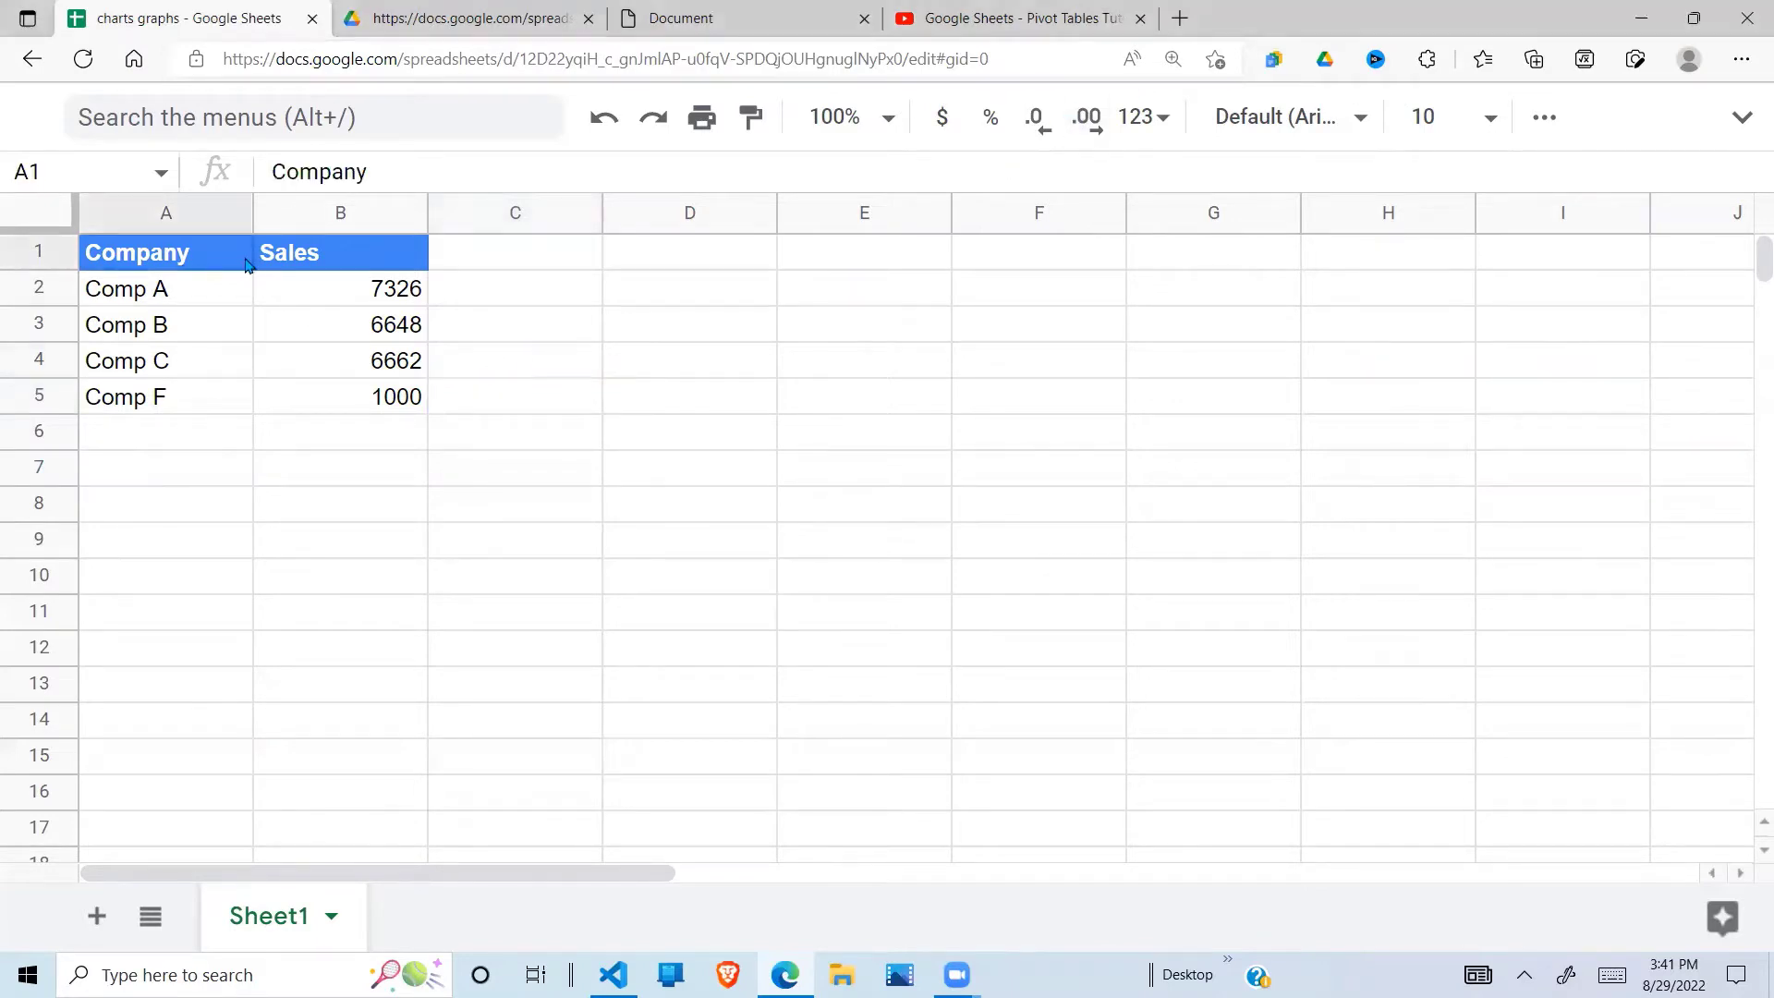
{"action": "left_click", "coordinate": [356, 261]}
{"action": "left_click_drag", "start_coordinate": [156, 294], "coordinate": [418, 399]}
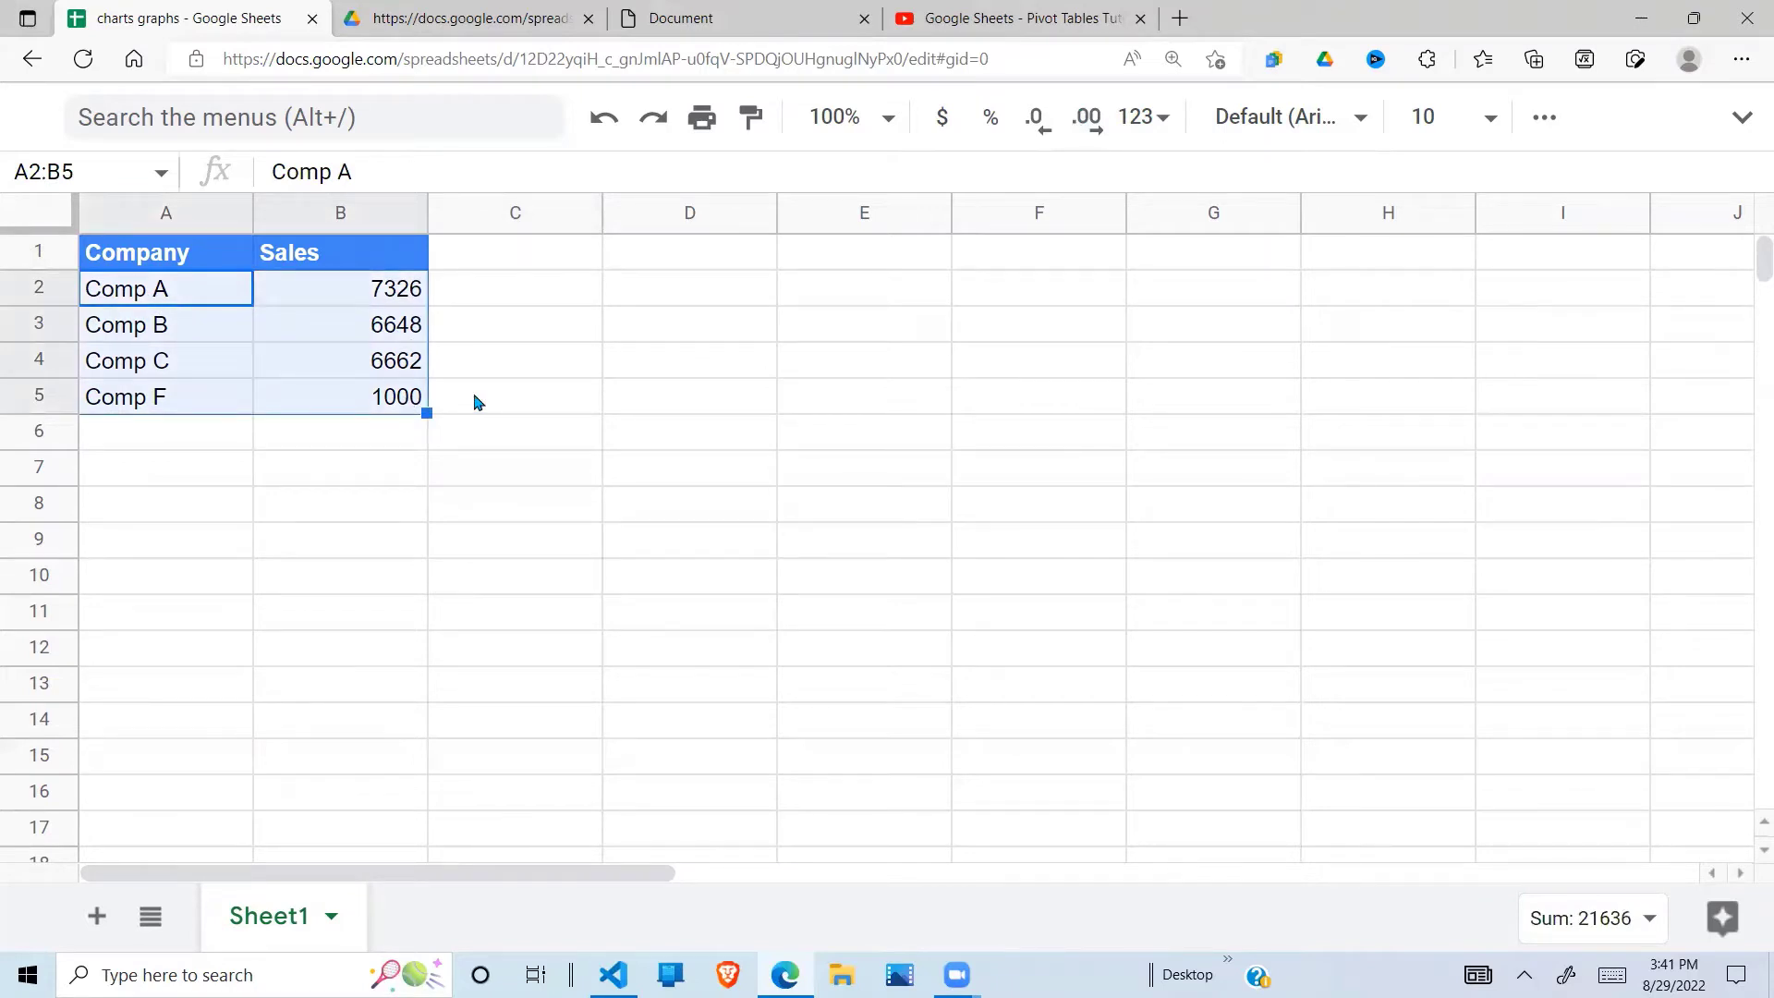
{"action": "left_click", "coordinate": [445, 430]}
{"action": "left_click", "coordinate": [341, 406]}
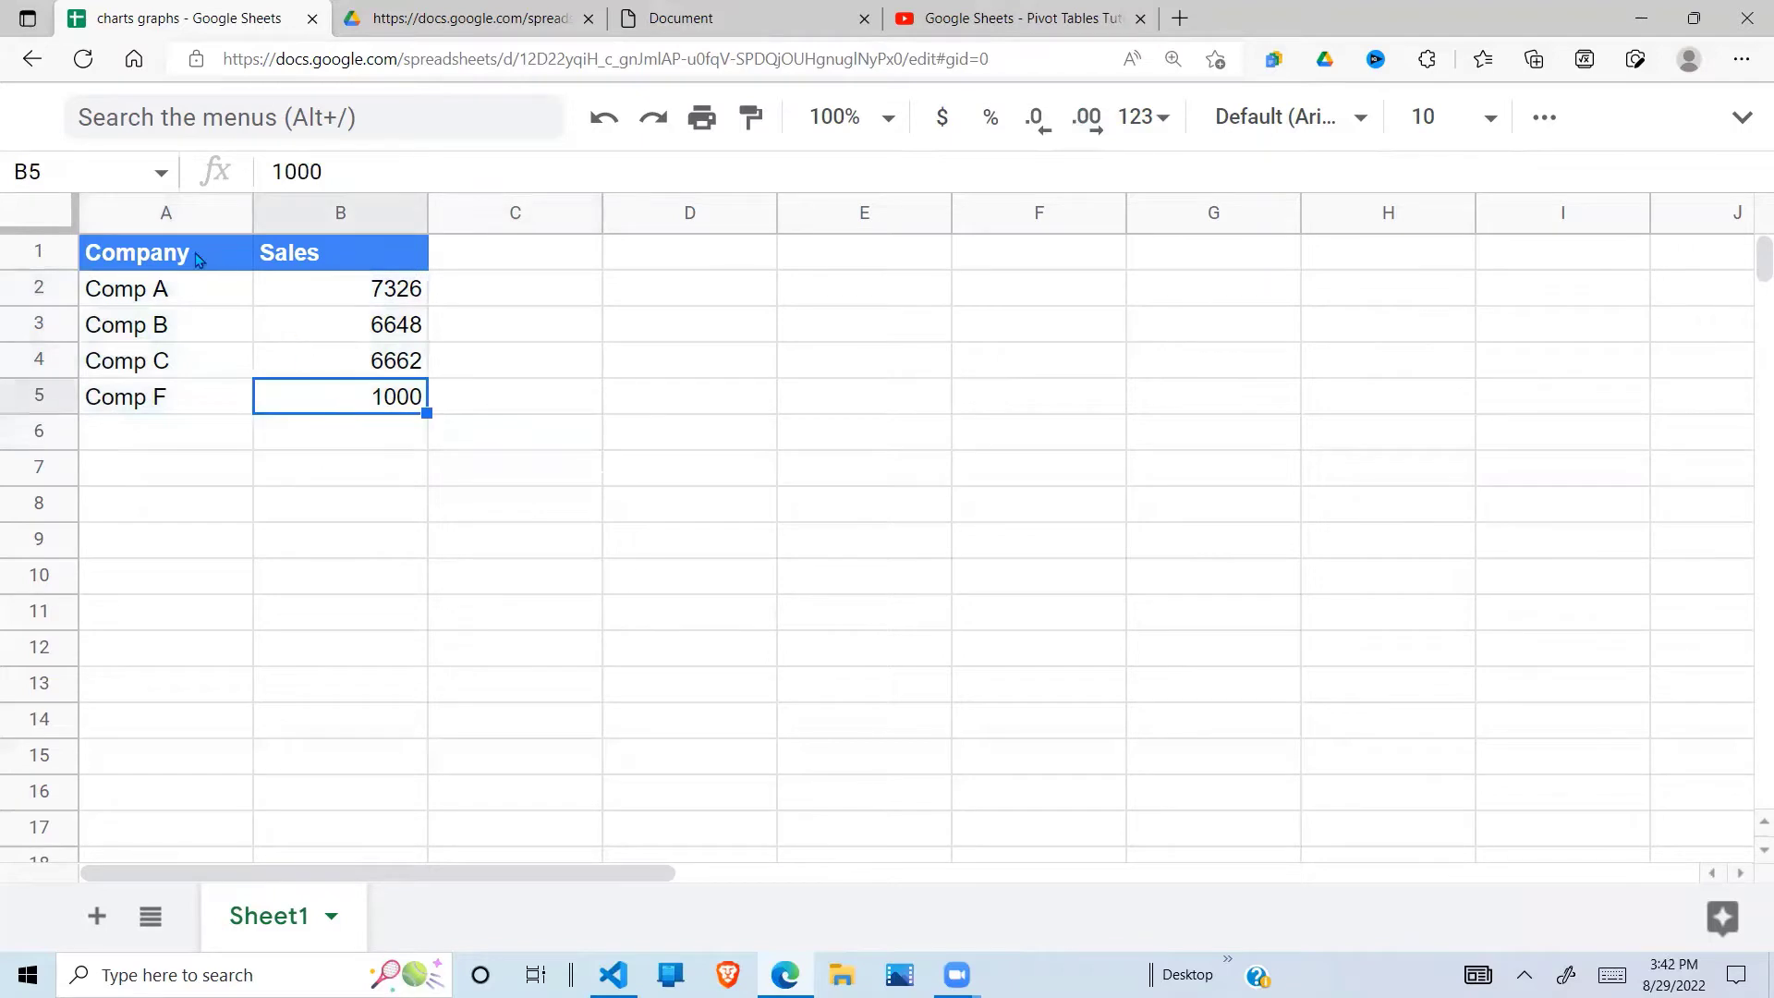
{"action": "left_click", "coordinate": [684, 323]}
{"action": "left_click", "coordinate": [982, 362]}
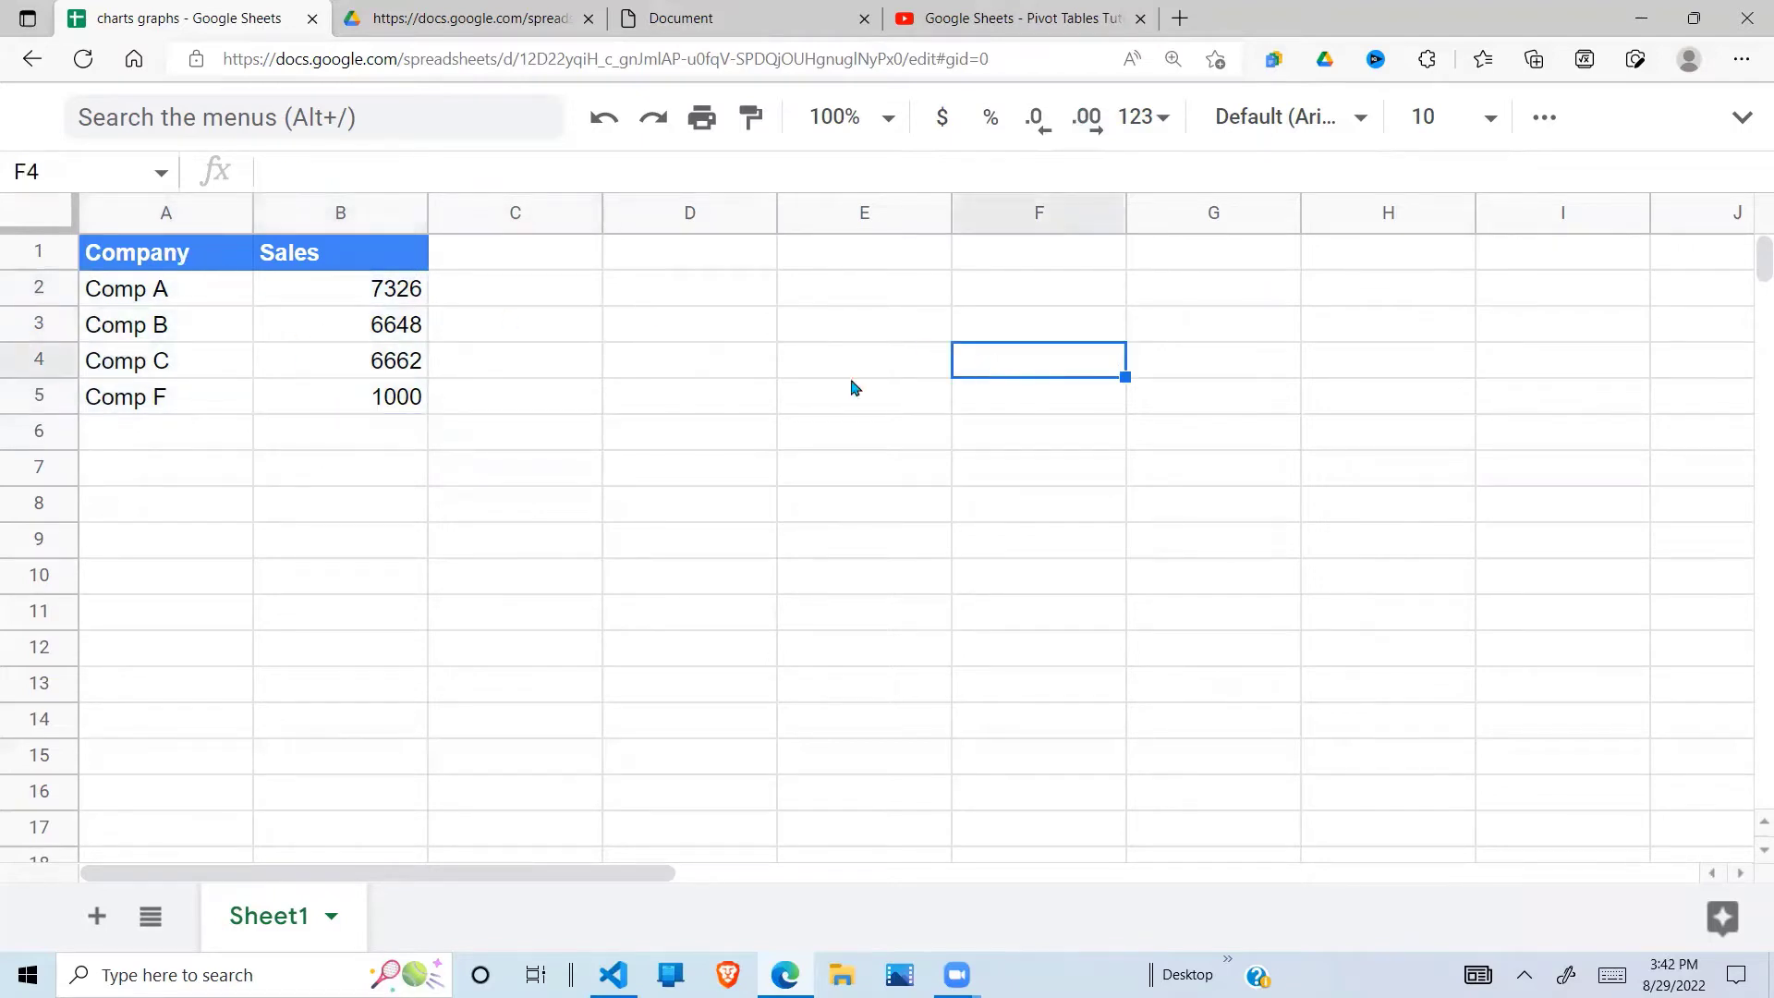
{"action": "left_click", "coordinate": [480, 413]}
{"action": "left_click_drag", "start_coordinate": [147, 290], "coordinate": [402, 397]}
{"action": "left_click", "coordinate": [185, 324]}
Step: Insert a chart from the company sales data in A2:B5 and collapse the sheet's header menus
{"action": "left_click_drag", "start_coordinate": [158, 290], "coordinate": [372, 408]}
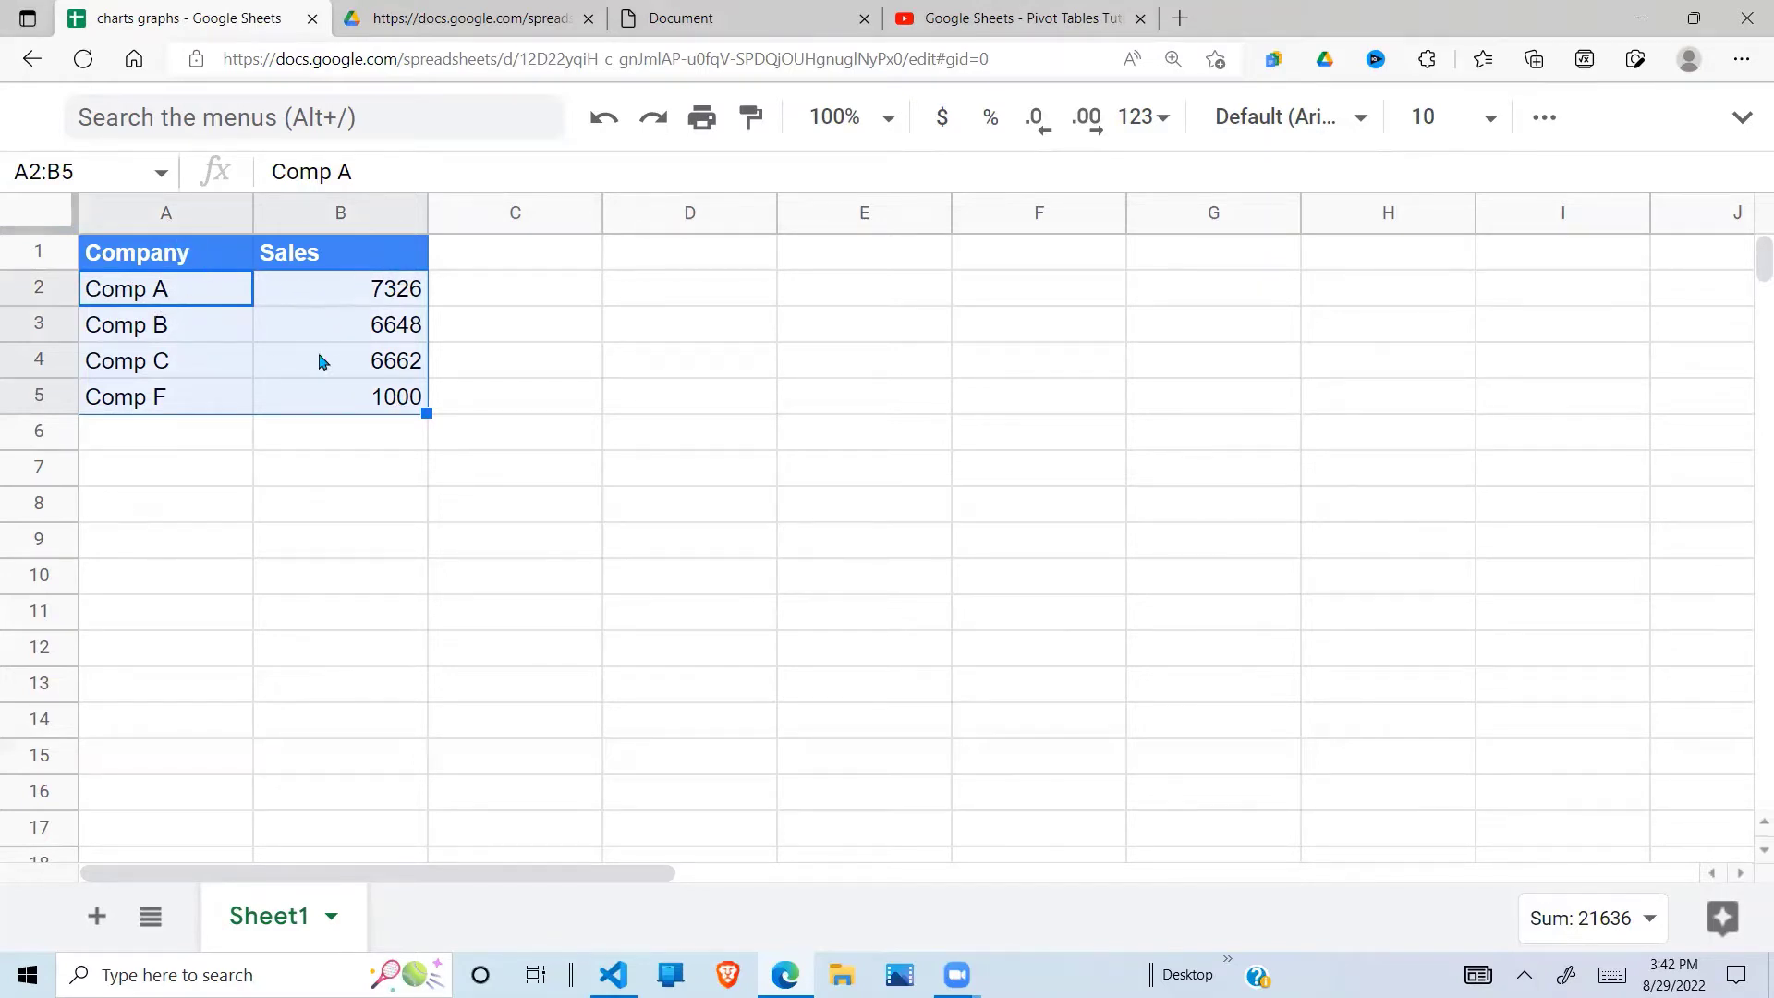
{"action": "left_click", "coordinate": [1743, 118]}
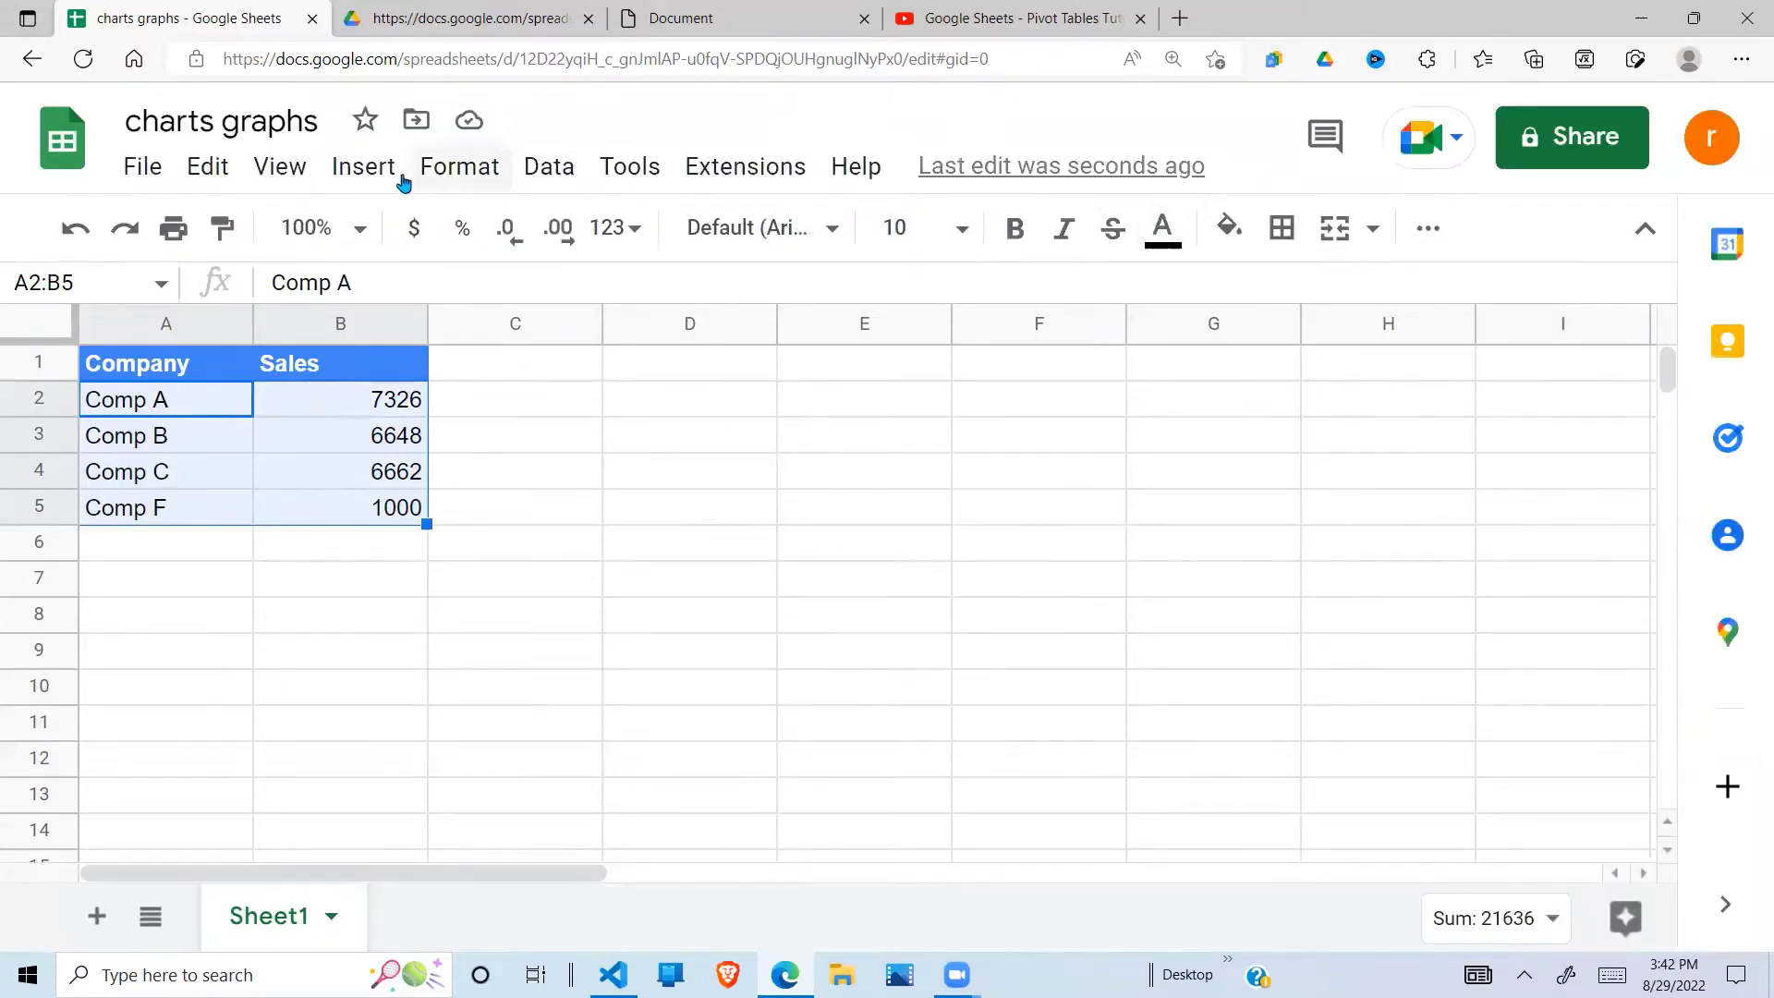
{"action": "left_click", "coordinate": [362, 169]}
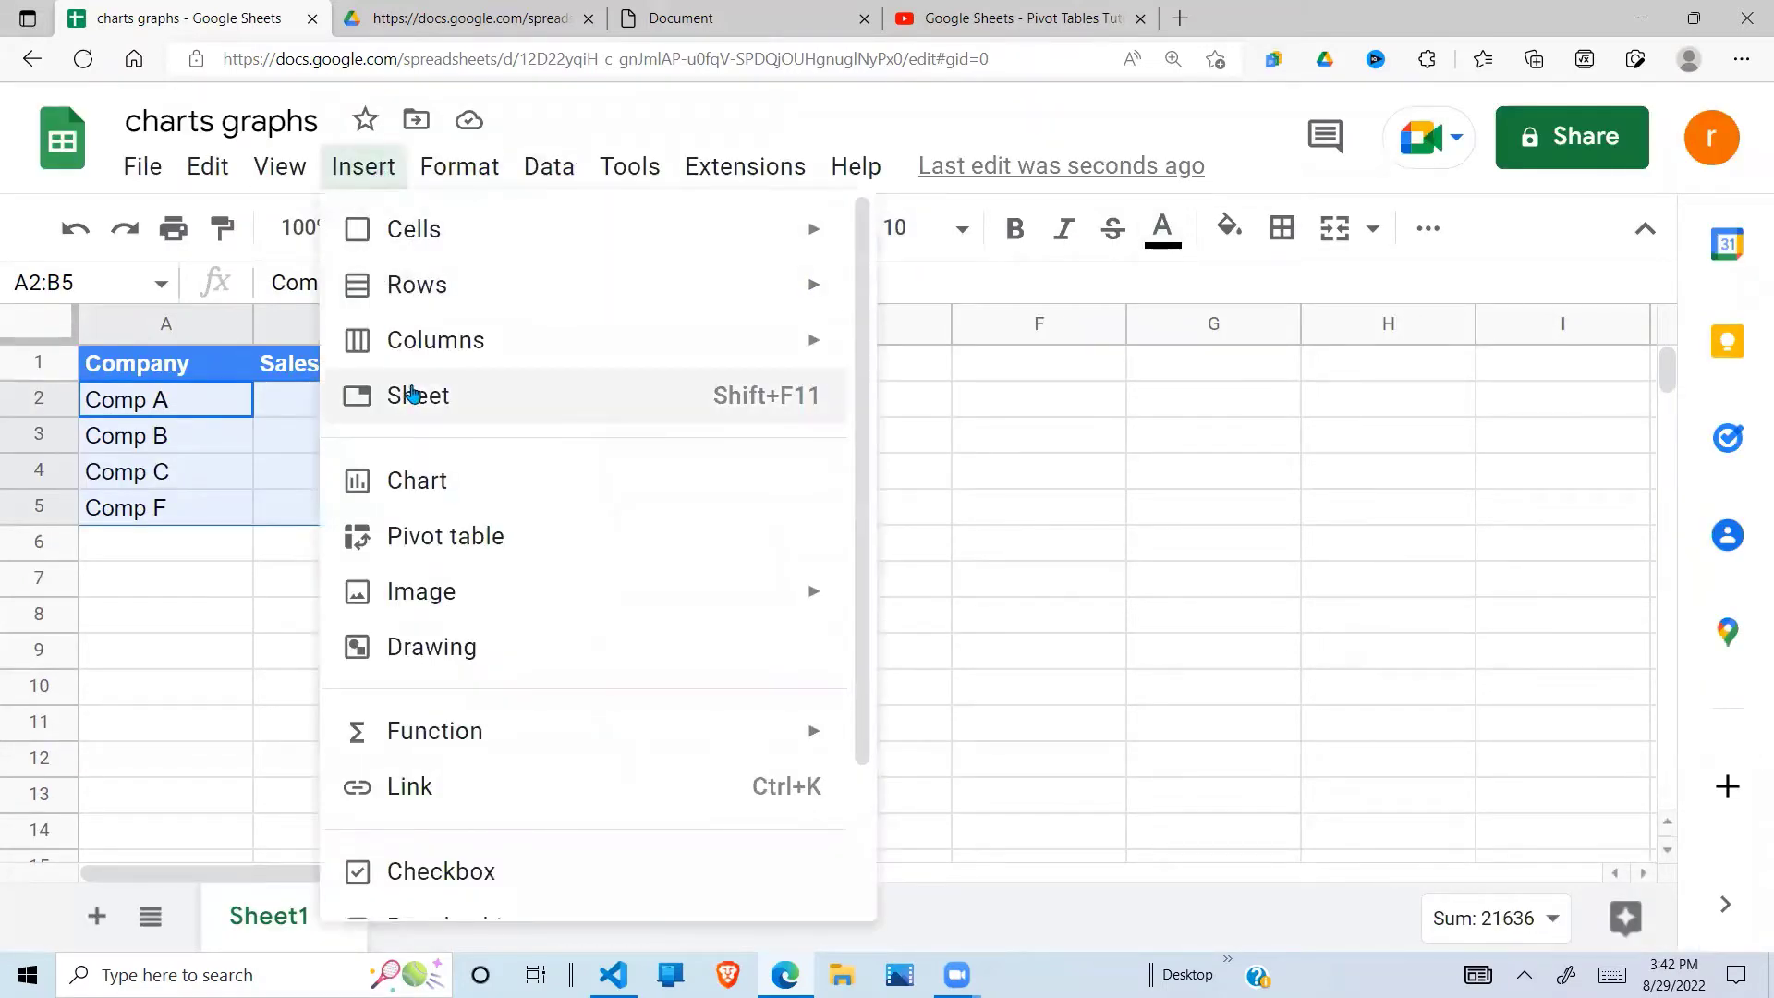
{"action": "left_click", "coordinate": [430, 492]}
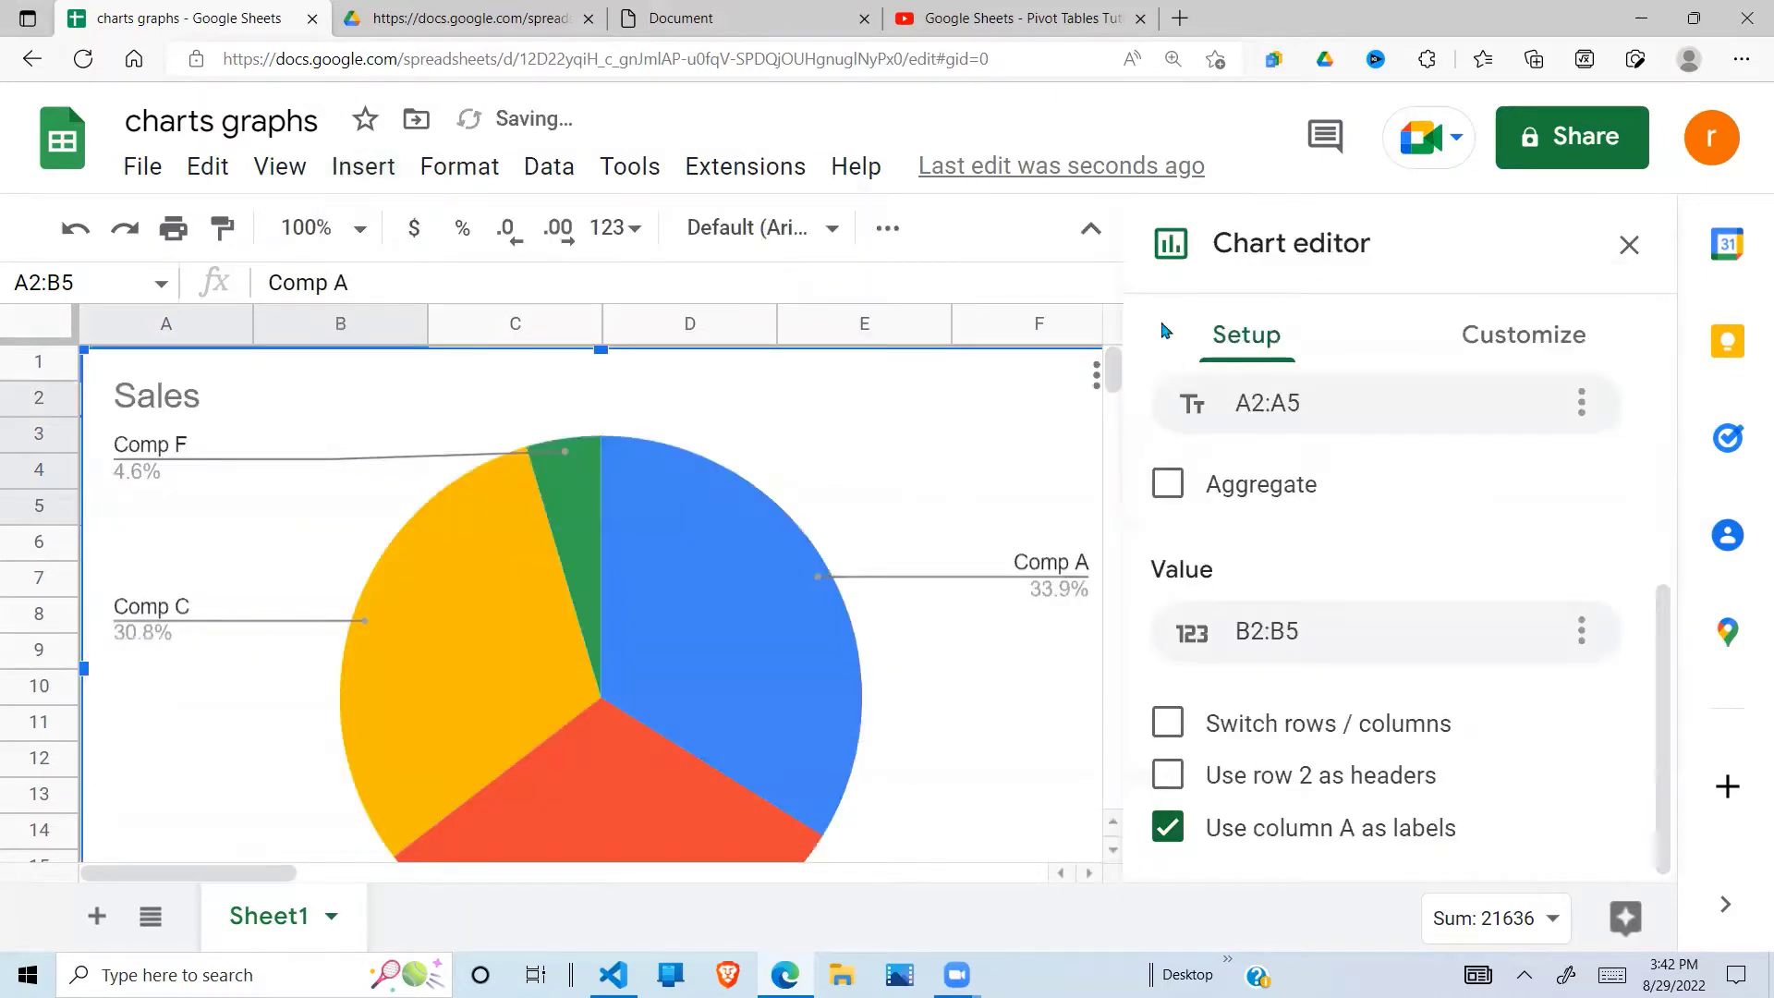
{"action": "left_click", "coordinate": [1091, 231]}
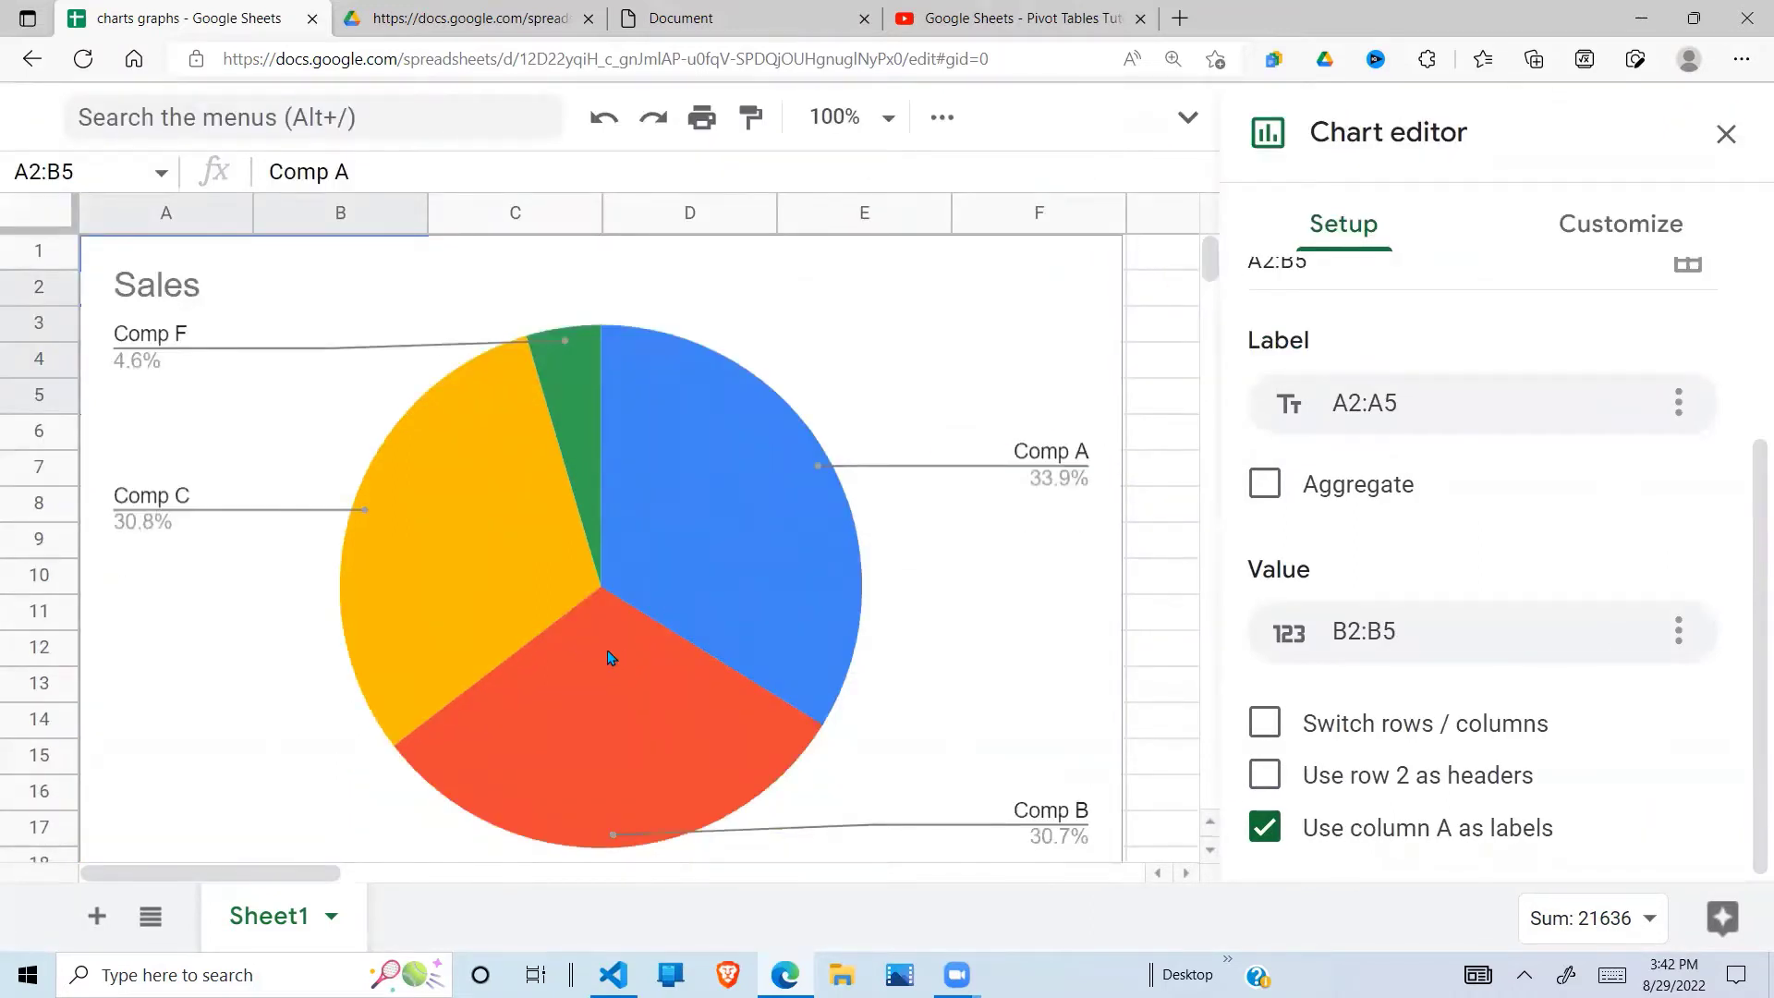
{"action": "left_click_drag", "start_coordinate": [1749, 495], "coordinate": [1750, 287]}
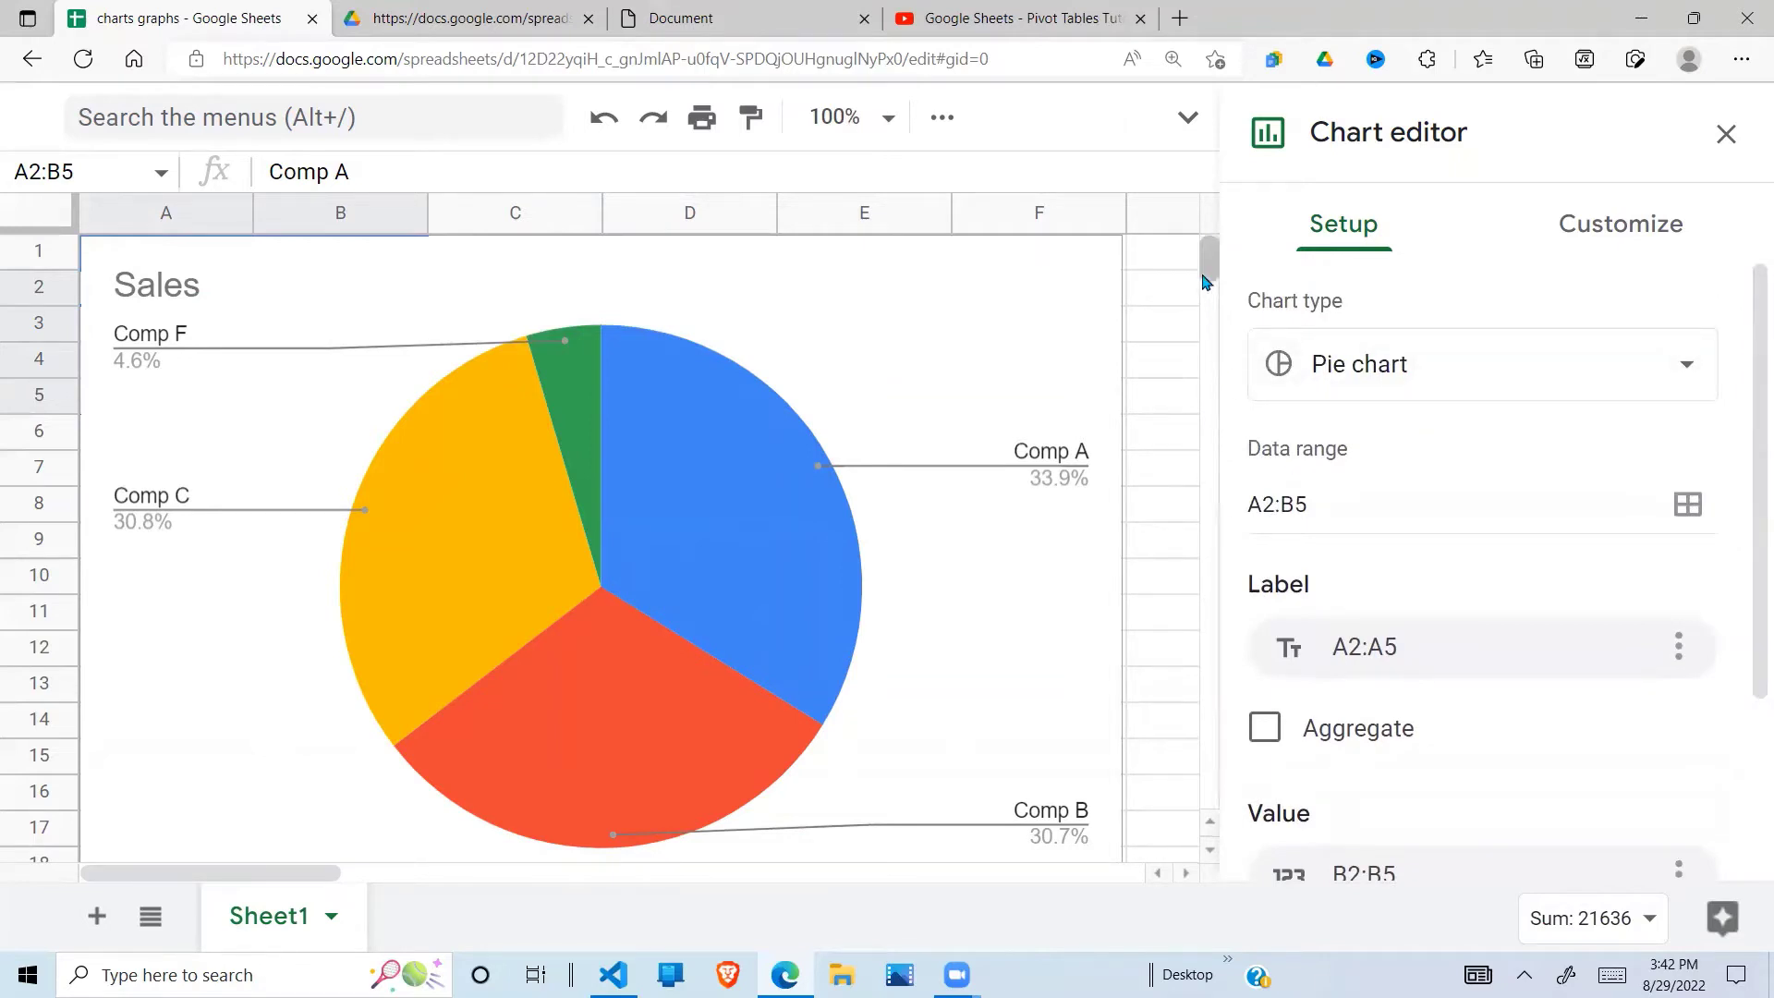
Step: Shrink the Sales pie chart until it covers about columns A to C and rows 1 to 8
{"action": "mouse_move", "coordinate": [1206, 293]}
{"action": "left_mouse_down"}
{"action": "mouse_move", "coordinate": [1211, 313]}
{"action": "mouse_move", "coordinate": [1210, 276]}
{"action": "left_mouse_up"}
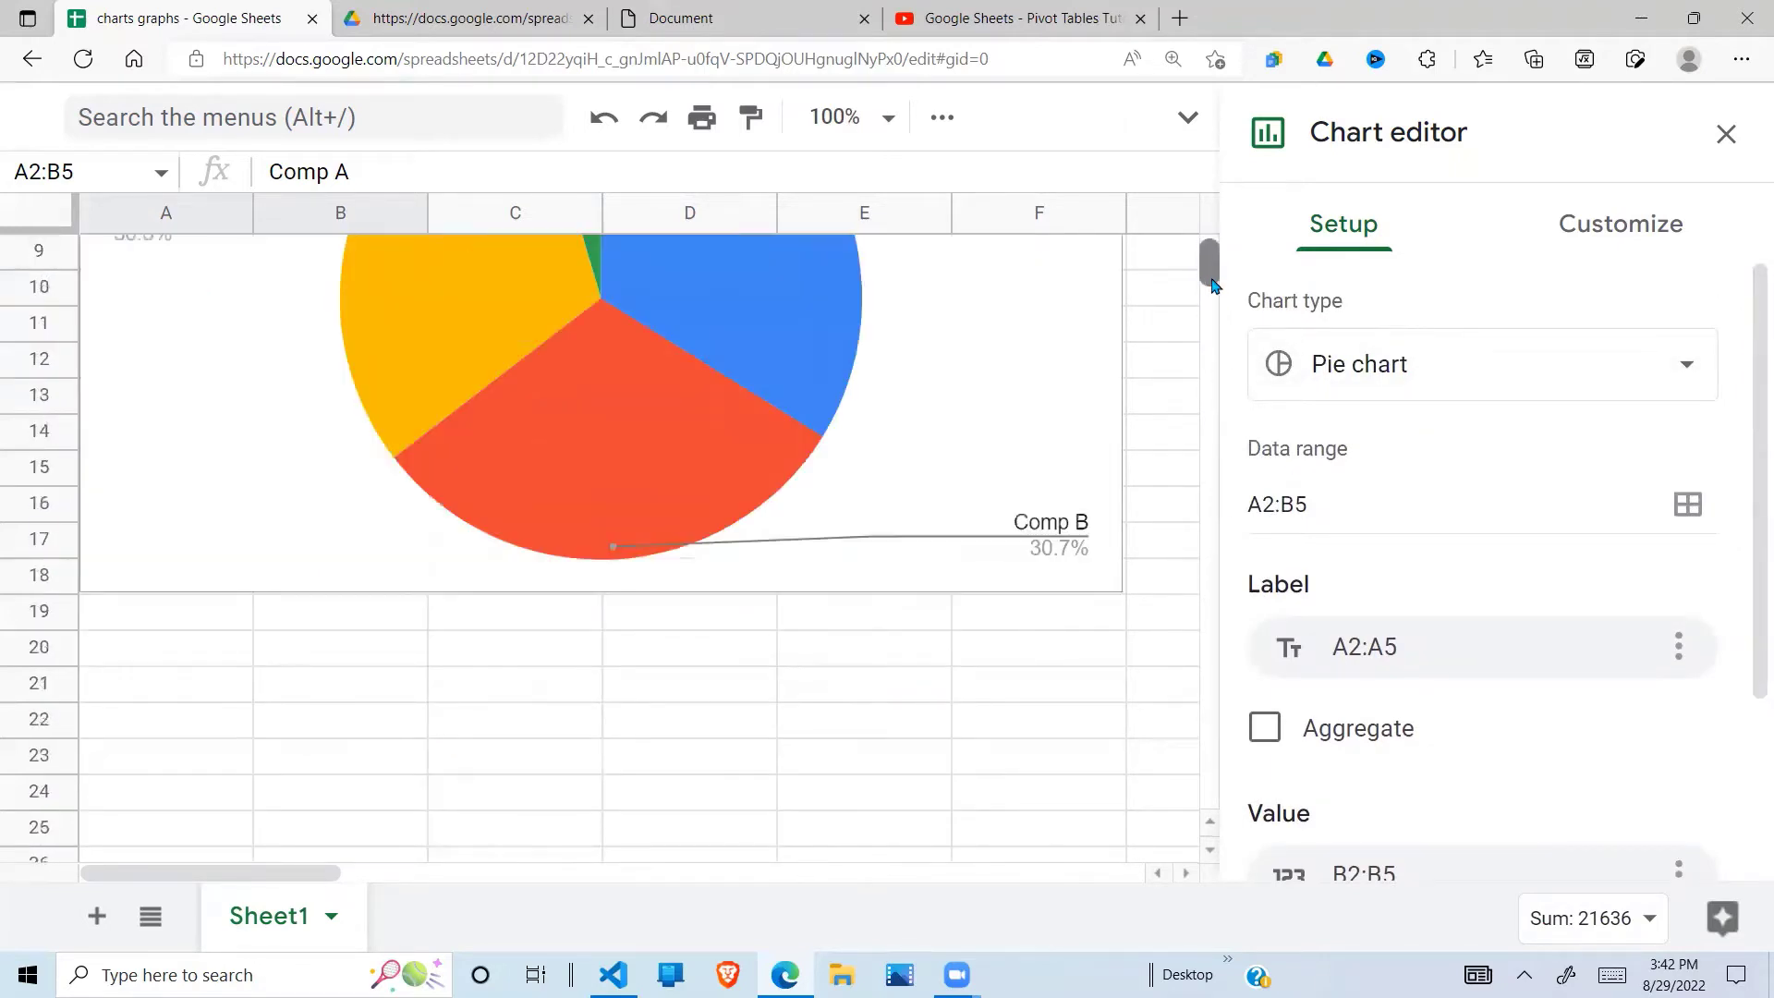
{"action": "left_click", "coordinate": [1068, 588]}
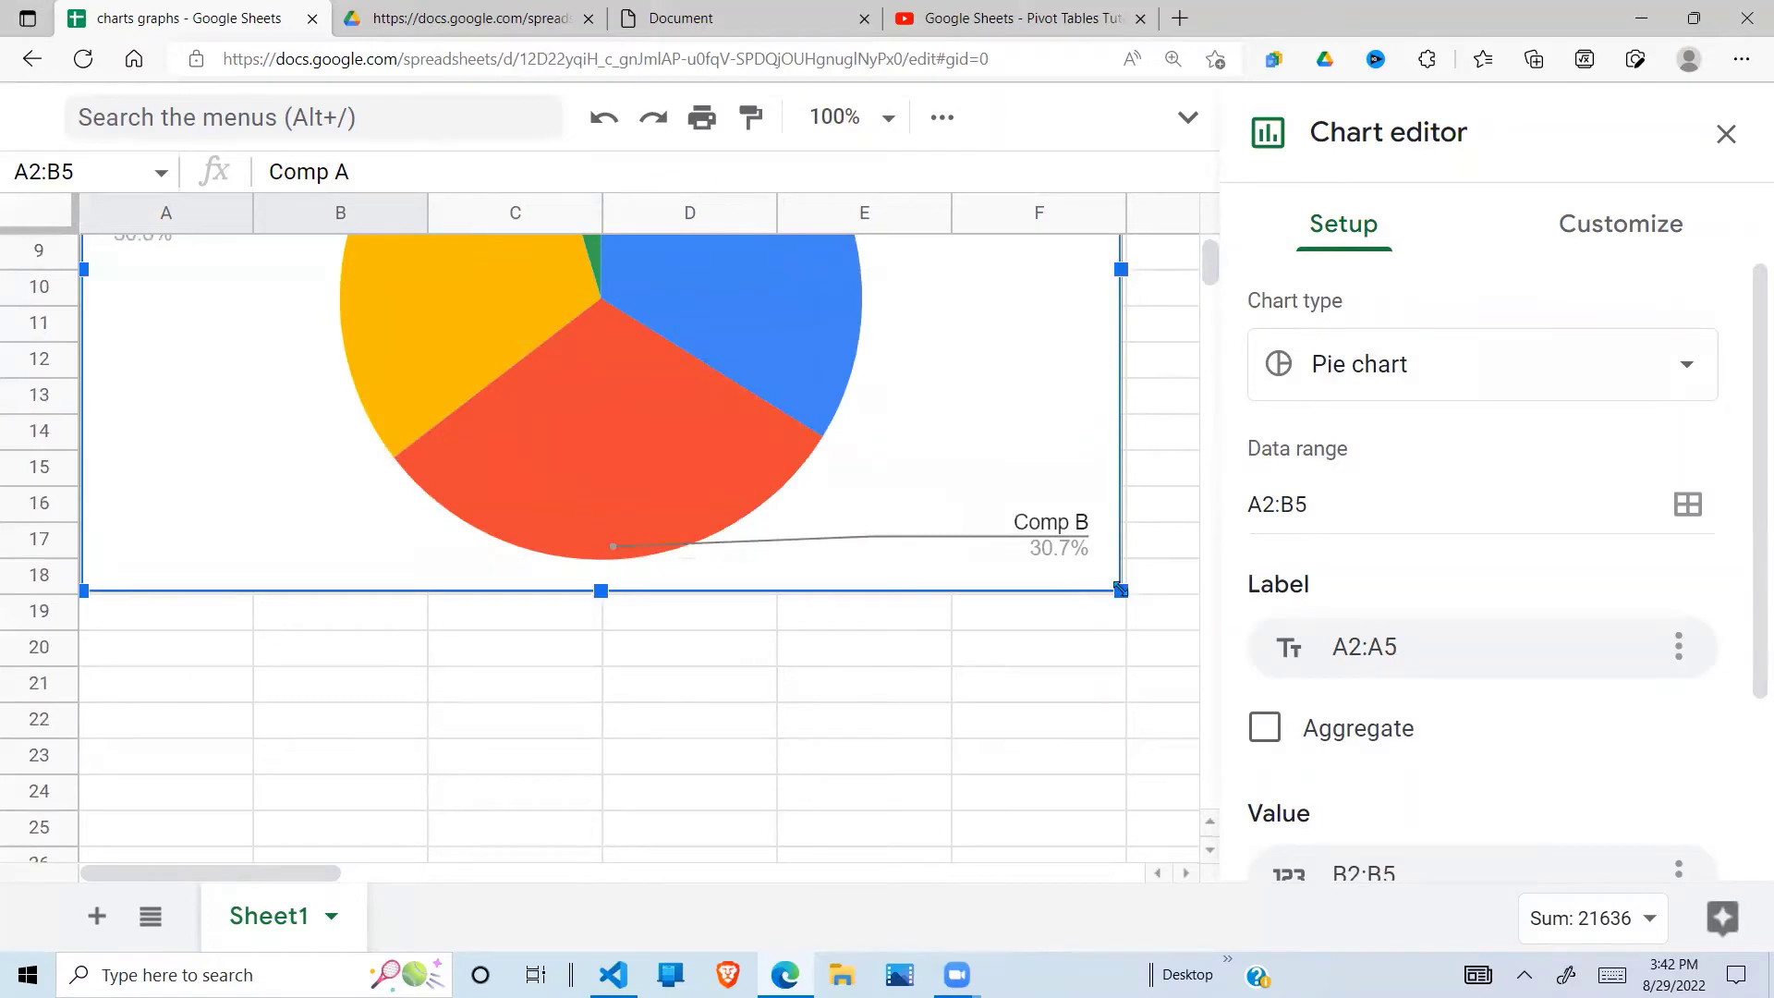
{"action": "left_click_drag", "start_coordinate": [1117, 596], "coordinate": [779, 379]}
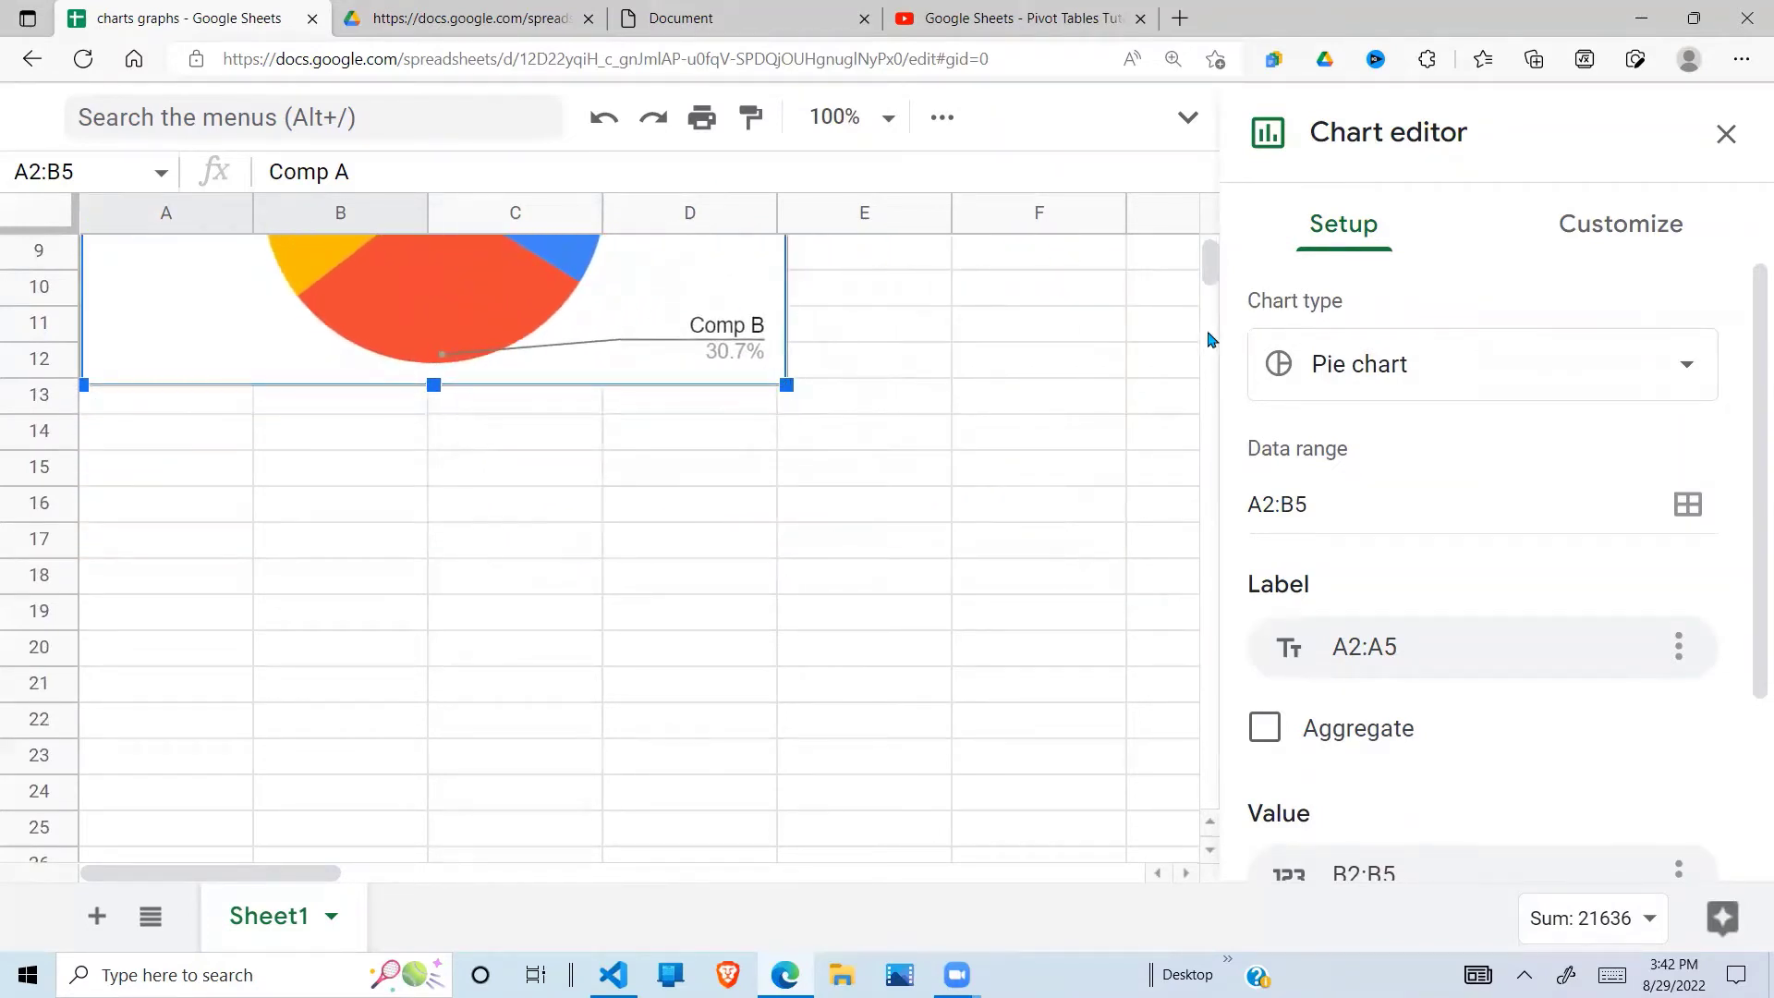
{"action": "left_click_drag", "start_coordinate": [1212, 277], "coordinate": [1216, 234]}
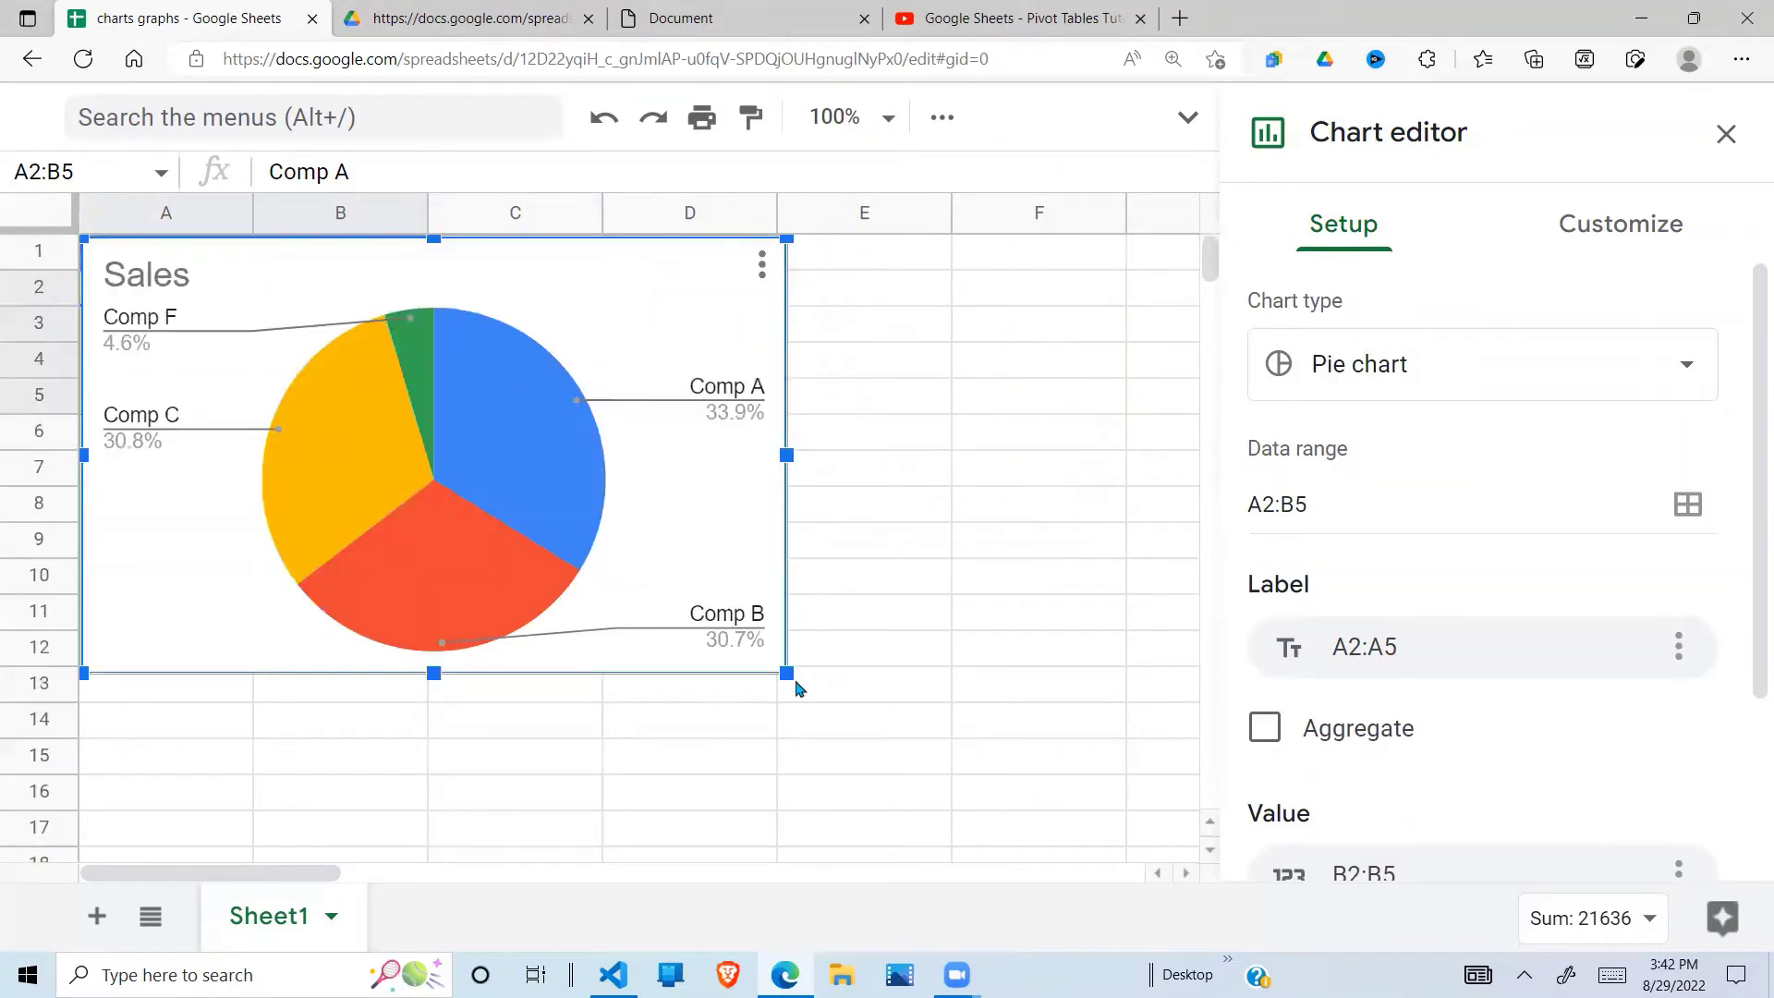
{"action": "left_click_drag", "start_coordinate": [785, 664], "coordinate": [596, 554]}
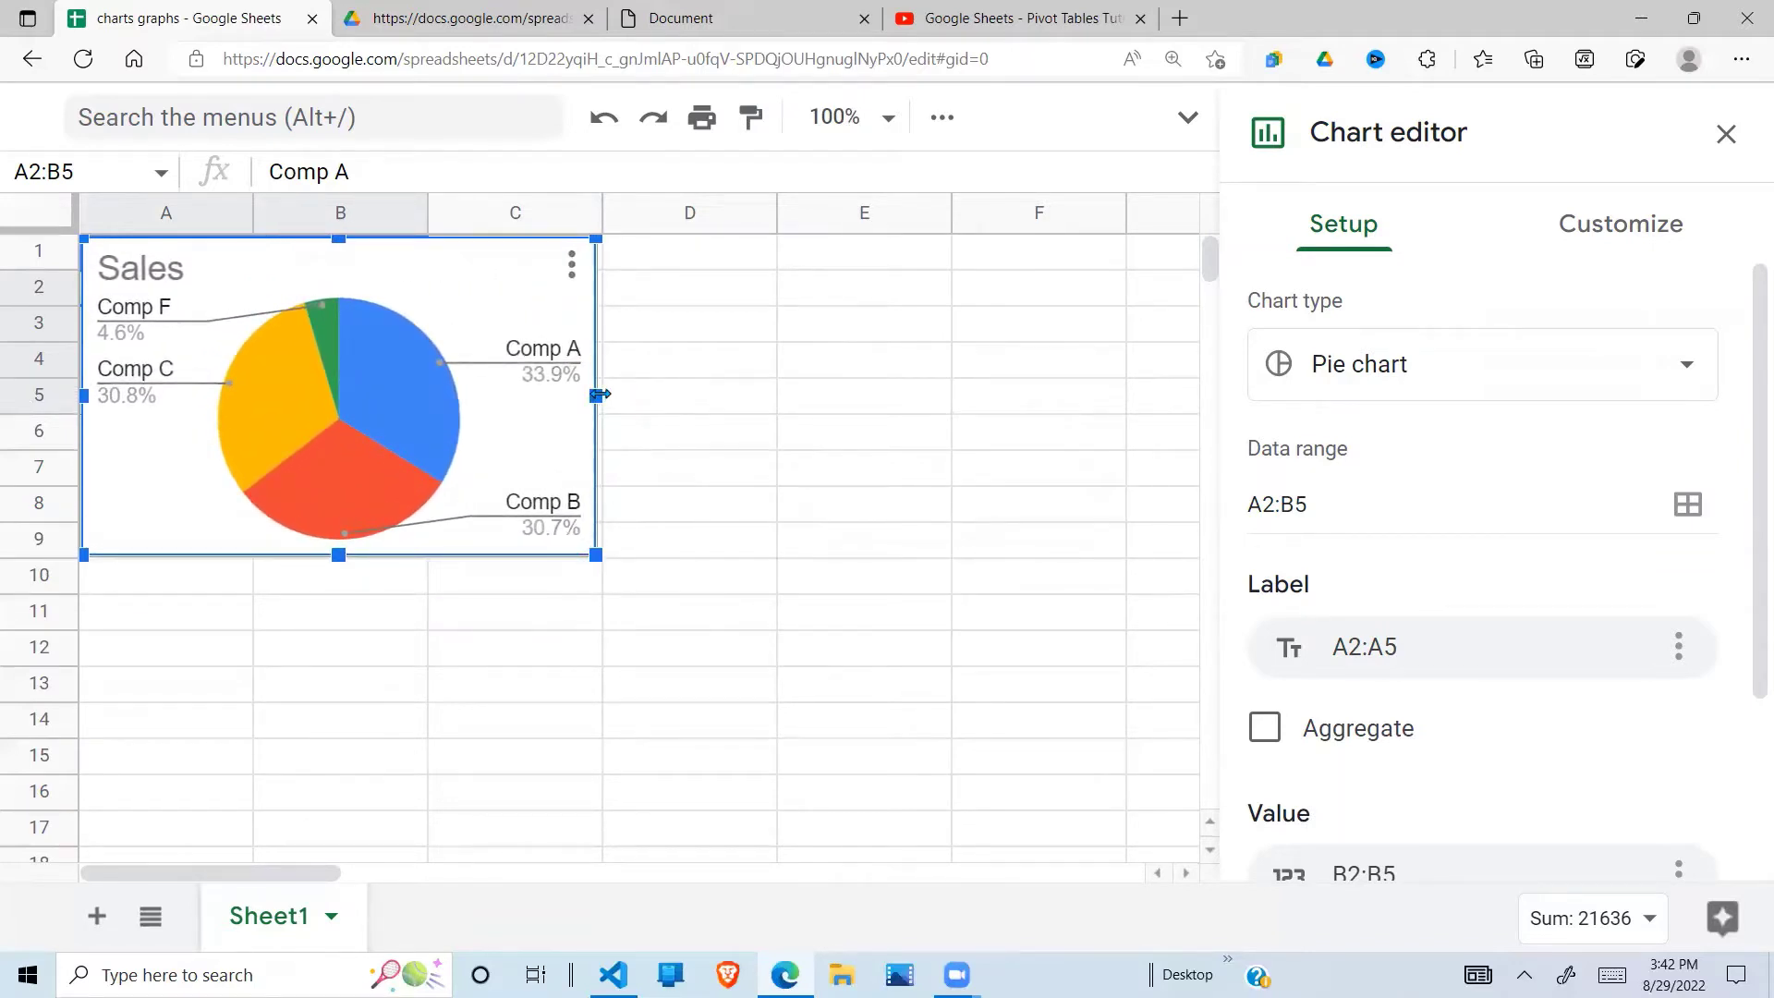
{"action": "mouse_move", "coordinate": [600, 395]}
{"action": "left_mouse_down"}
{"action": "mouse_move", "coordinate": [593, 370]}
{"action": "mouse_move", "coordinate": [603, 396]}
{"action": "left_mouse_up"}
{"action": "left_click_drag", "start_coordinate": [603, 551], "coordinate": [544, 520]}
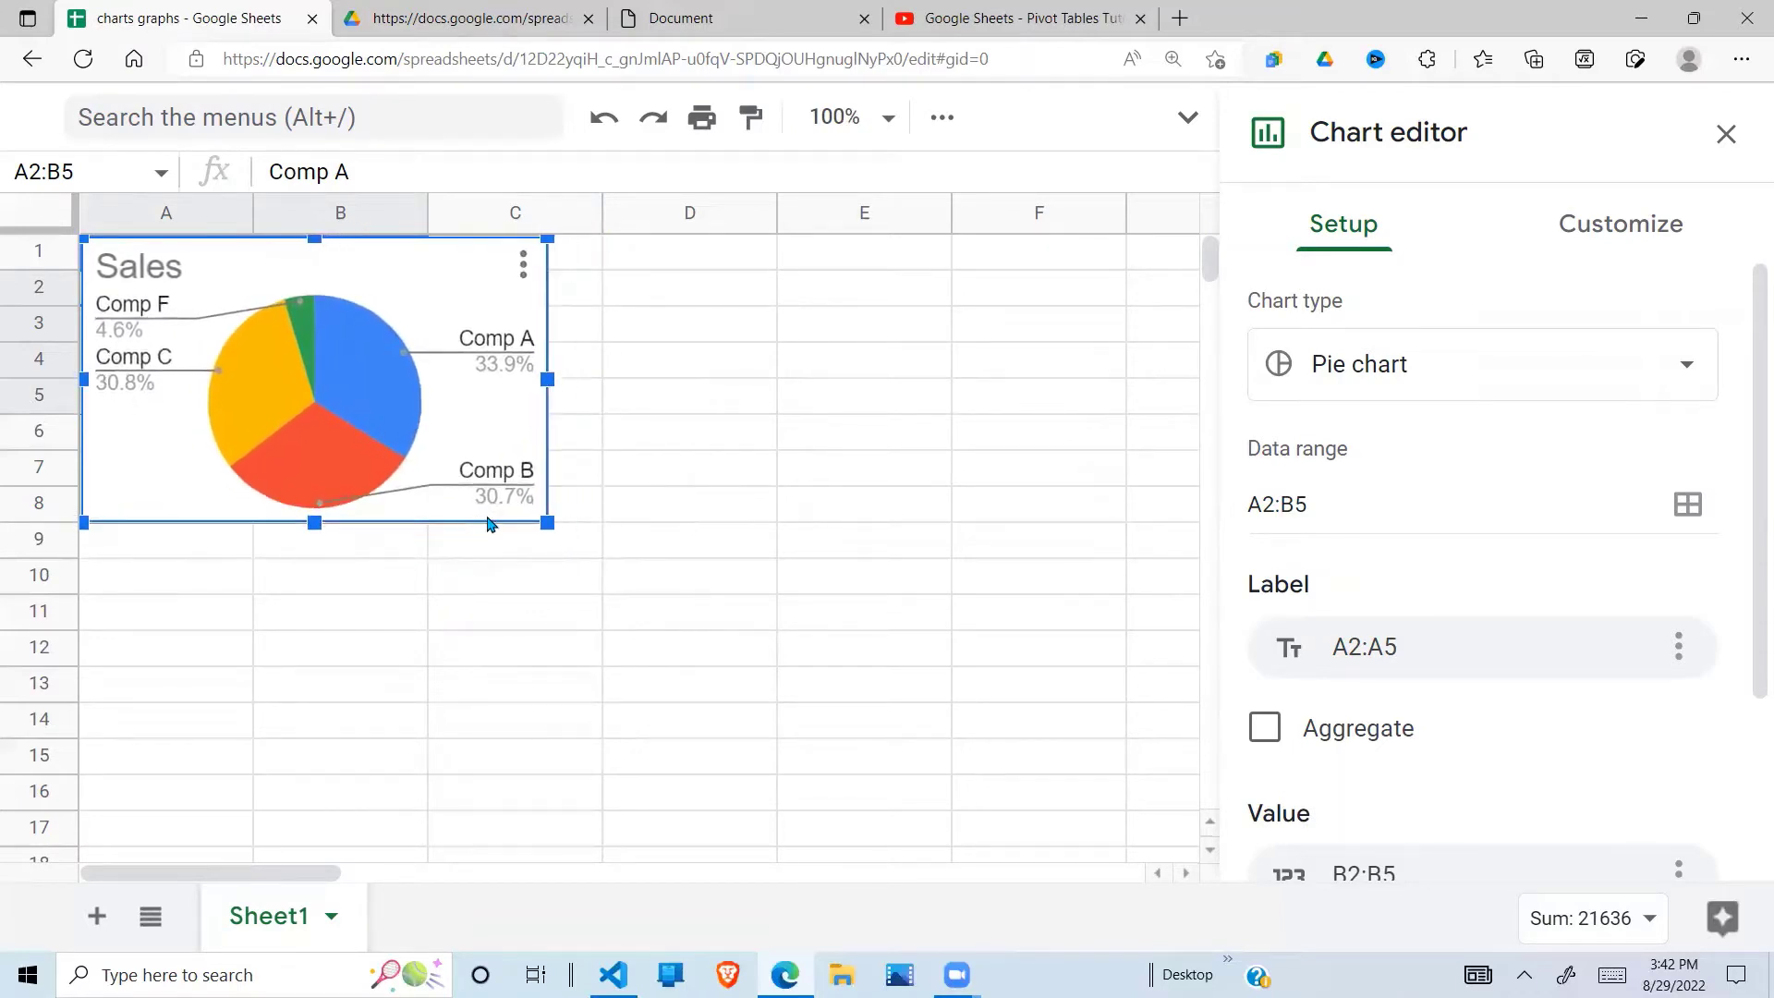
Step: Move the pie chart beside the data table and enlarge it to about columns C to F and rows 1 to 12
{"action": "left_click_drag", "start_coordinate": [461, 285], "coordinate": [845, 286]}
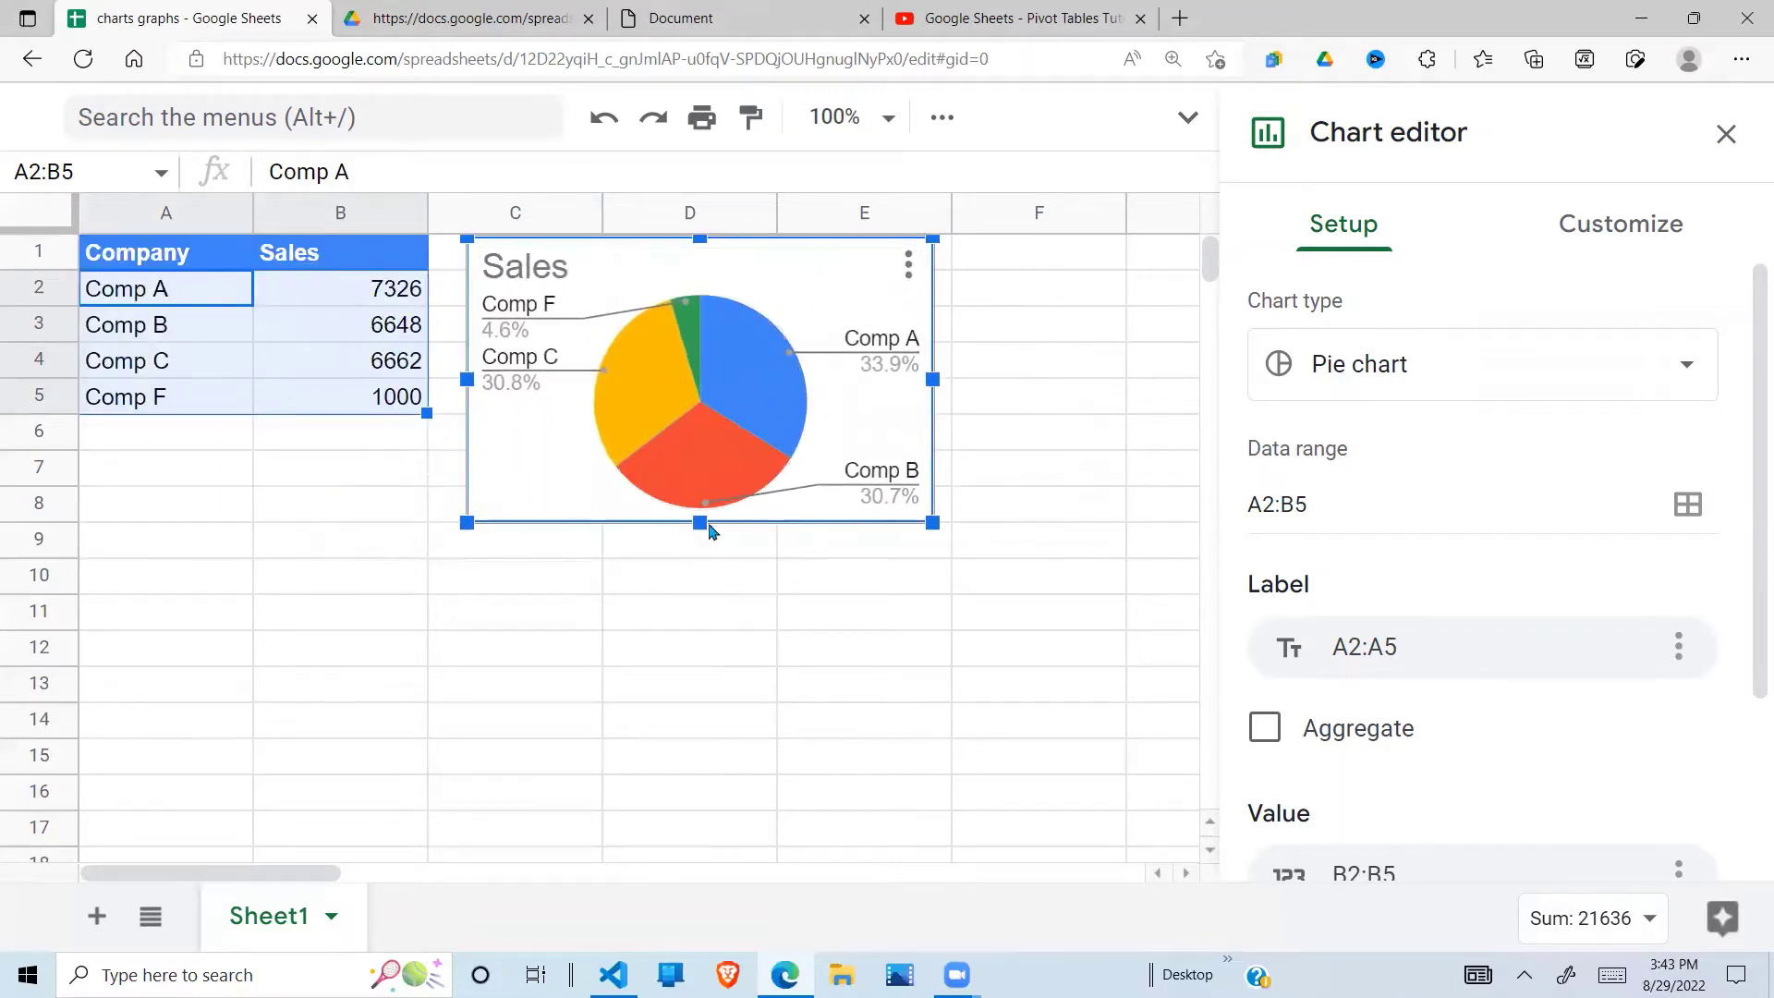
{"action": "left_click", "coordinate": [687, 574]}
{"action": "left_click", "coordinate": [654, 507]}
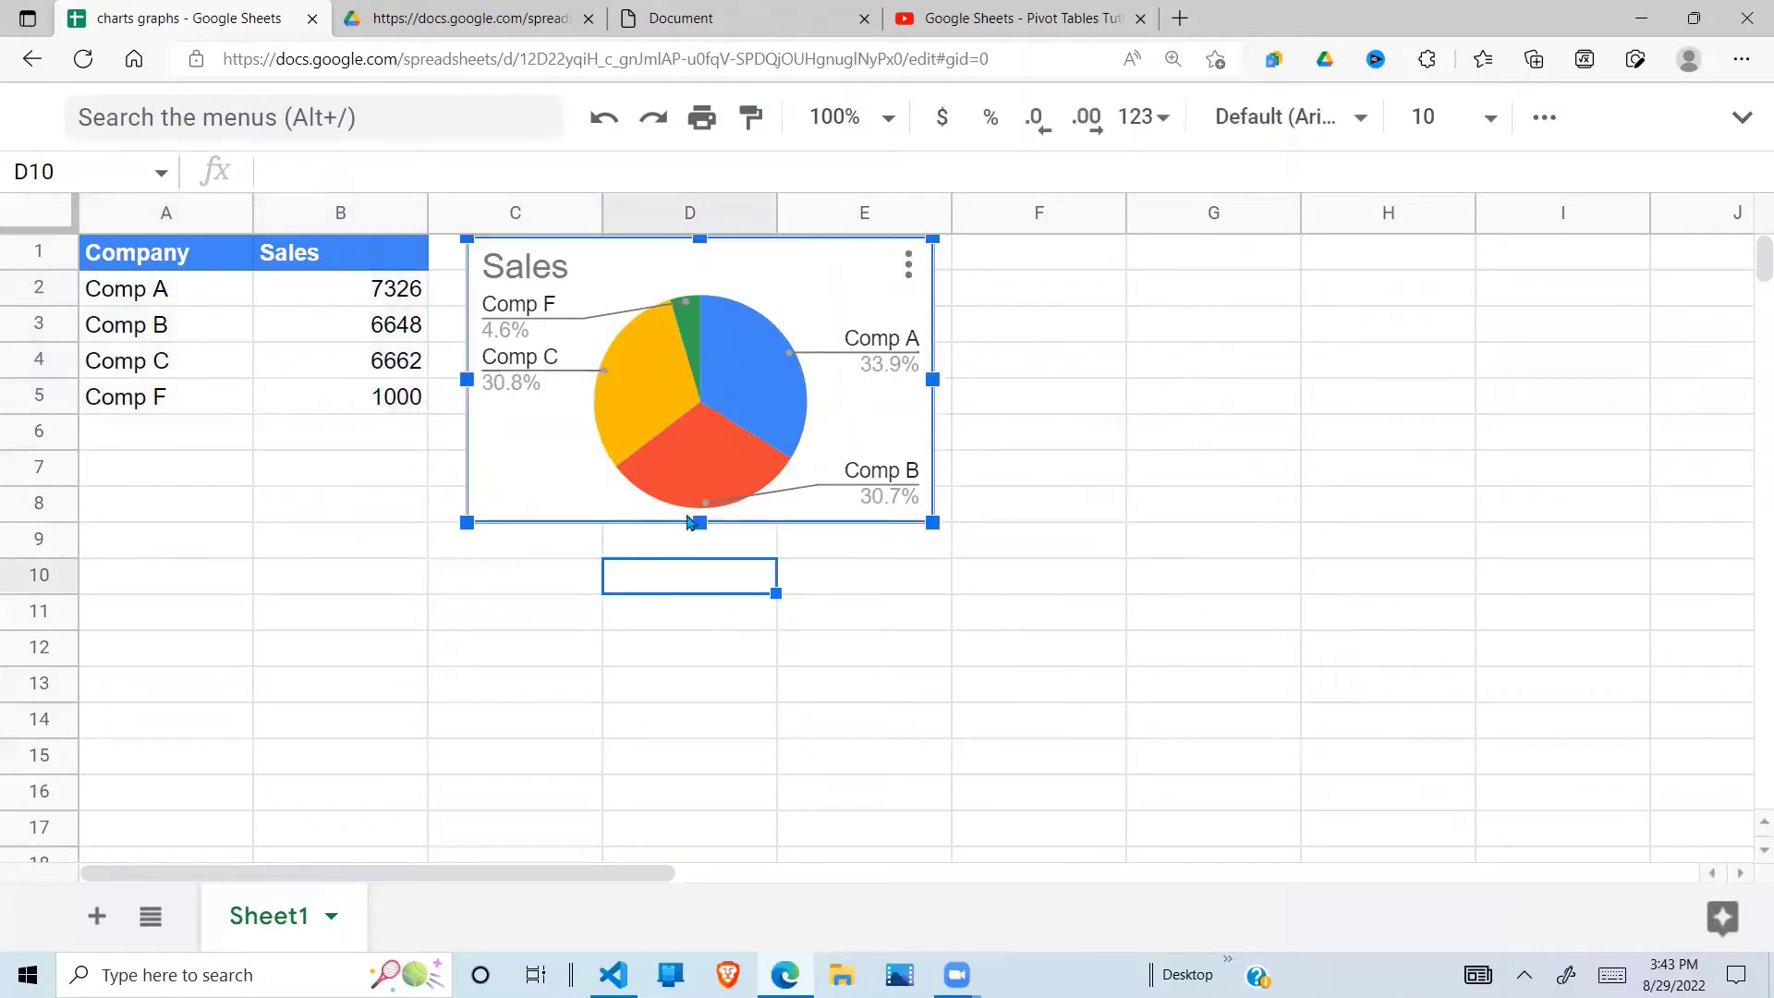
{"action": "left_click_drag", "start_coordinate": [700, 522], "coordinate": [701, 592]}
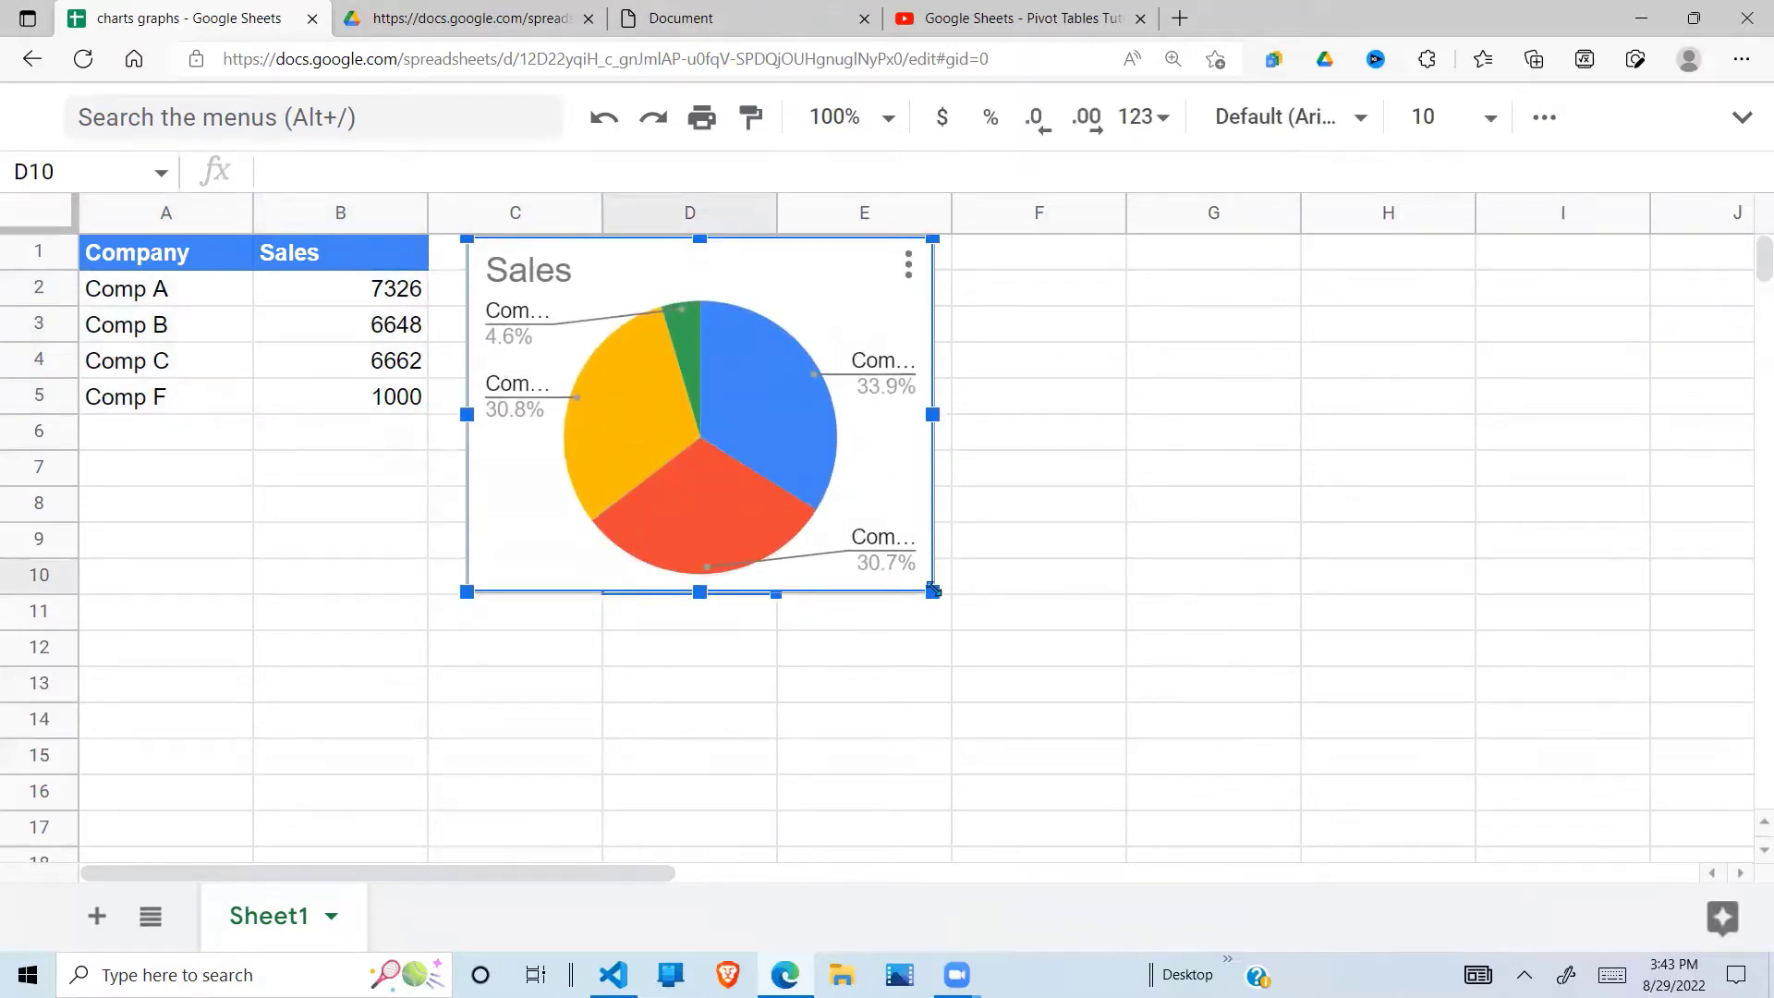
{"action": "left_click_drag", "start_coordinate": [933, 591], "coordinate": [1021, 657]}
{"action": "left_click", "coordinate": [1150, 555]}
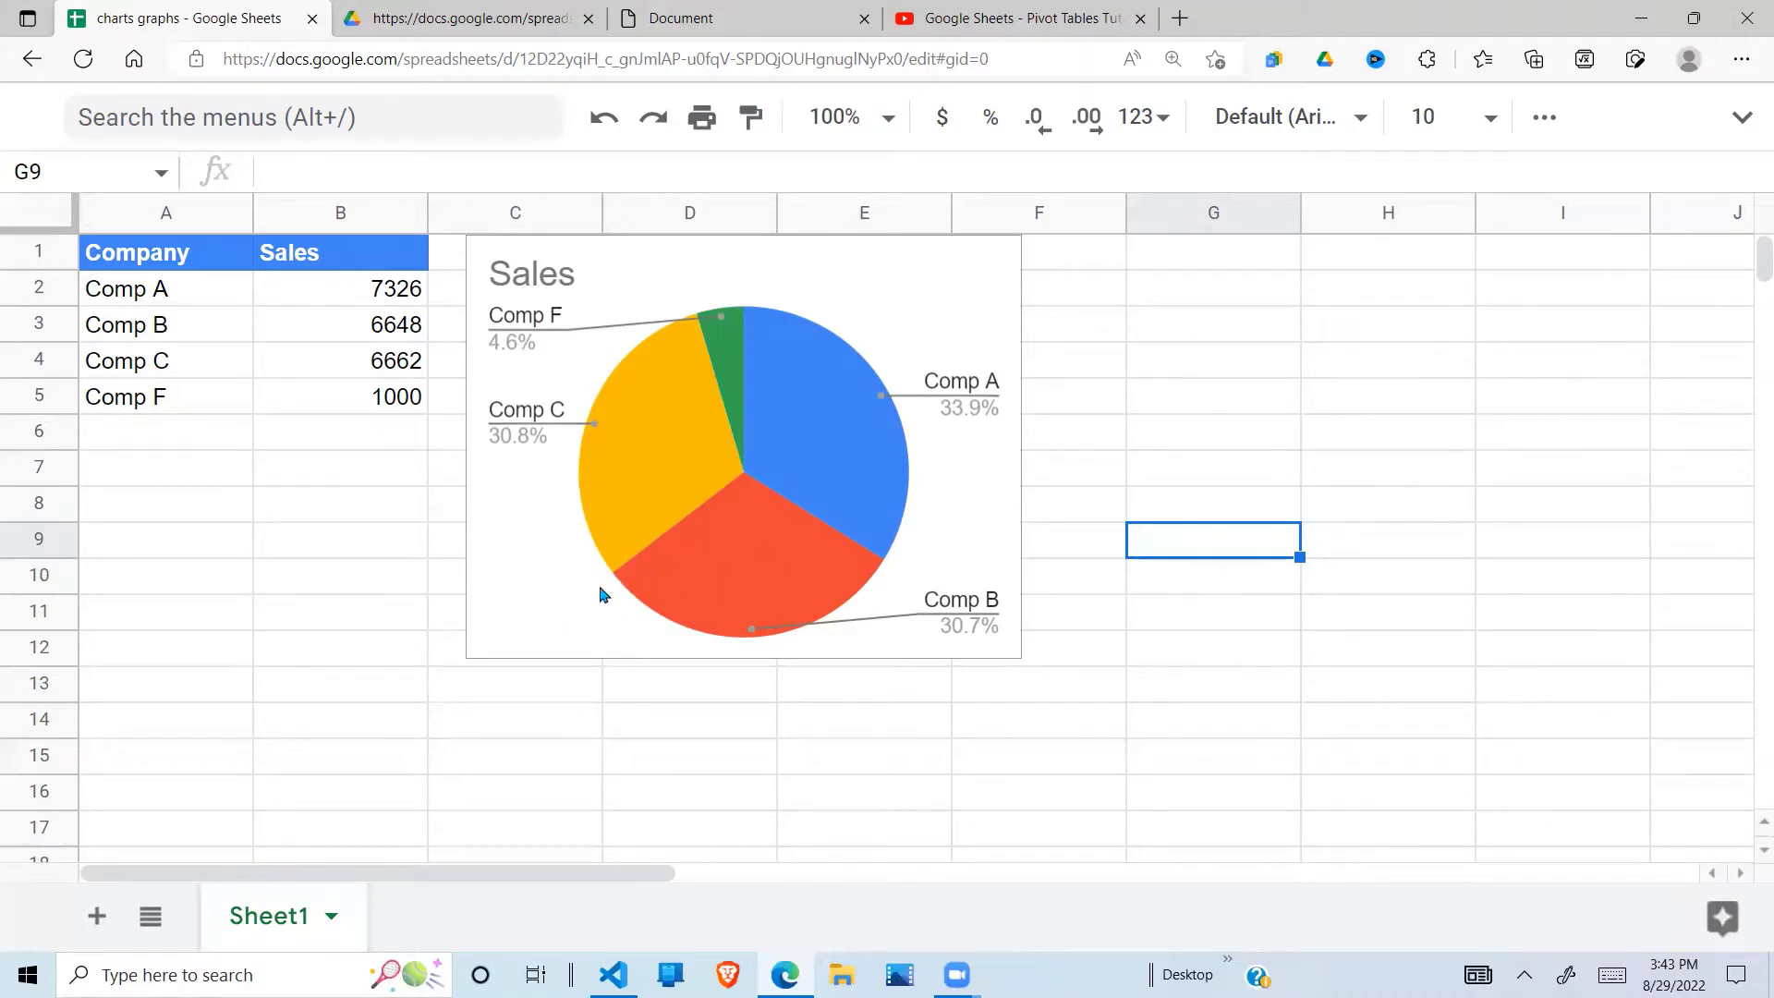
Step: Open the Sales pie chart for editing and look over its setup options and customization categories
{"action": "left_click", "coordinate": [978, 270]}
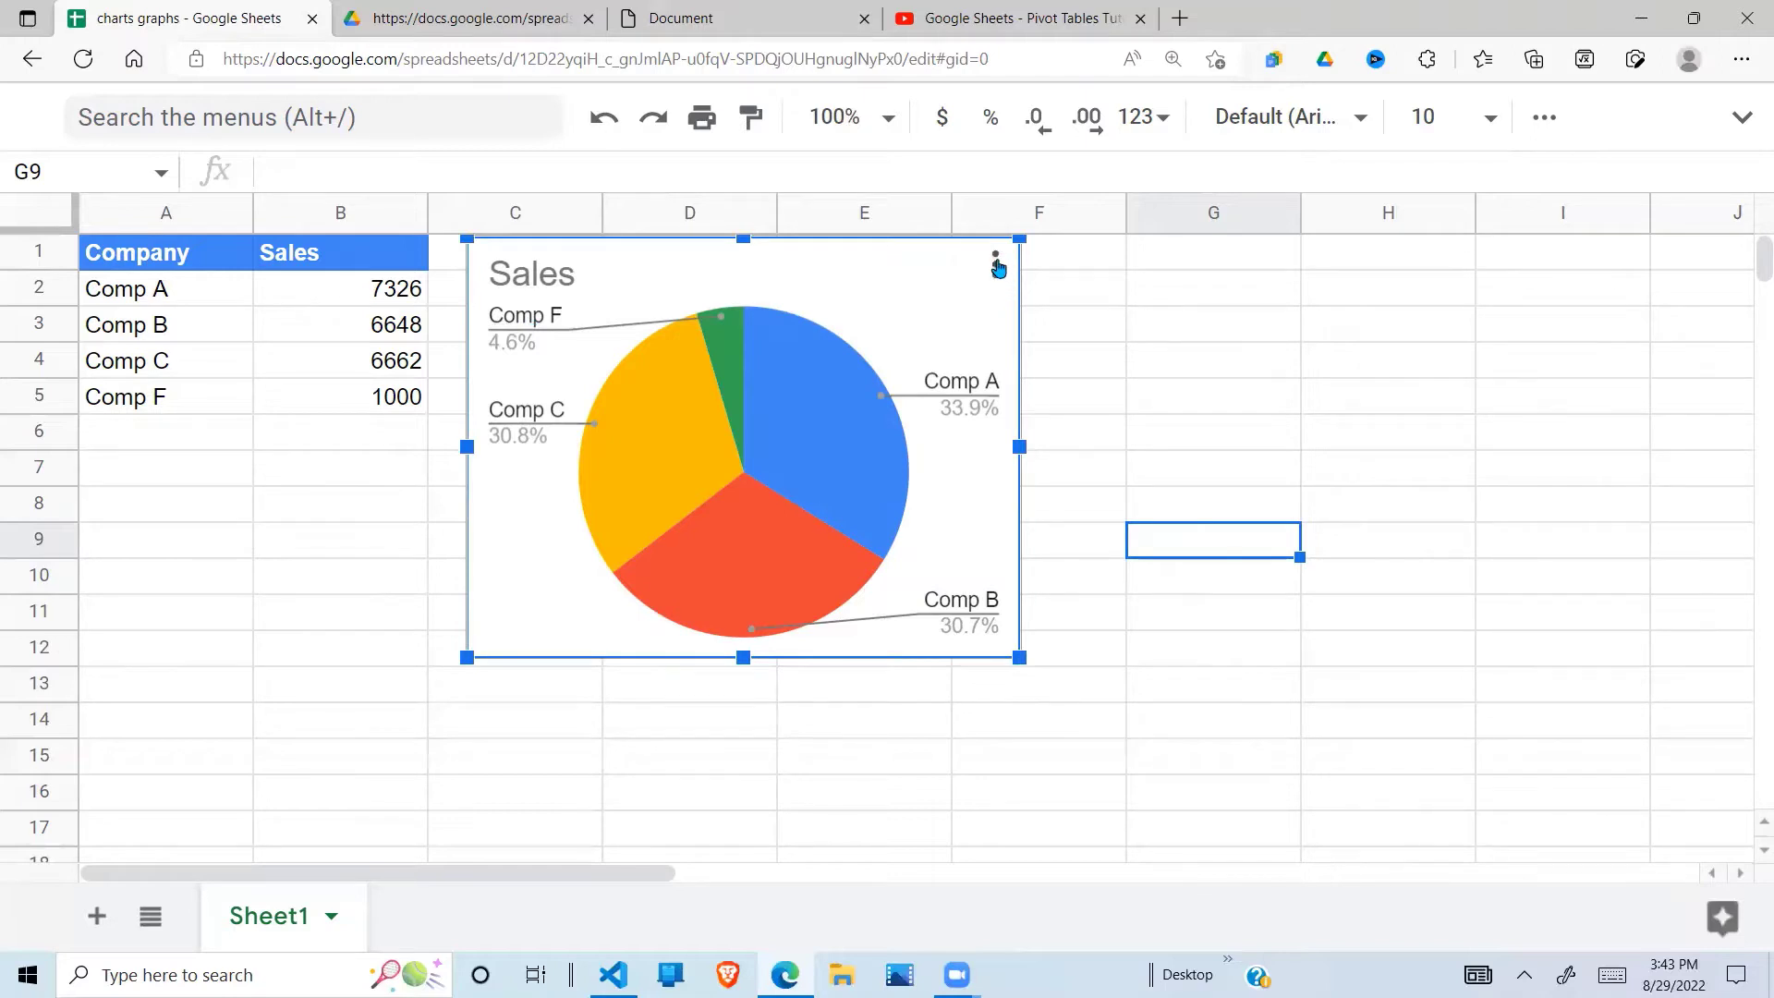
{"action": "left_click", "coordinate": [996, 268]}
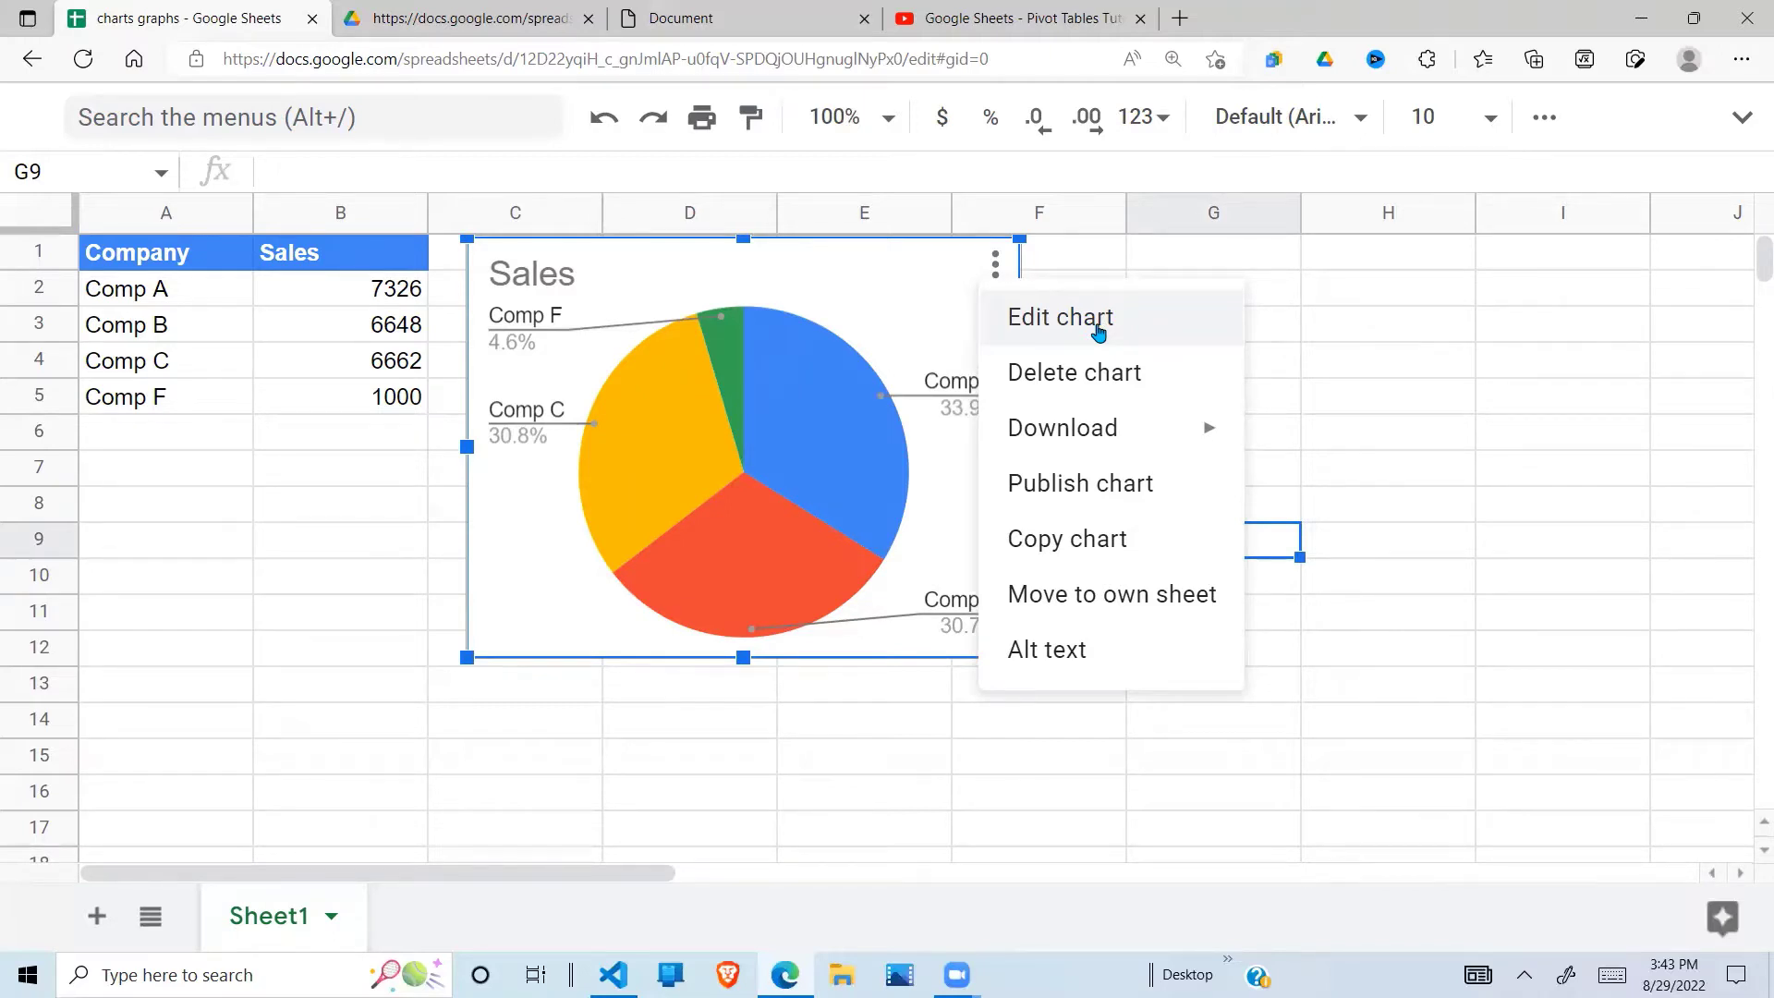
{"action": "mouse_move", "coordinate": [1093, 437]}
{"action": "left_click", "coordinate": [1064, 321]}
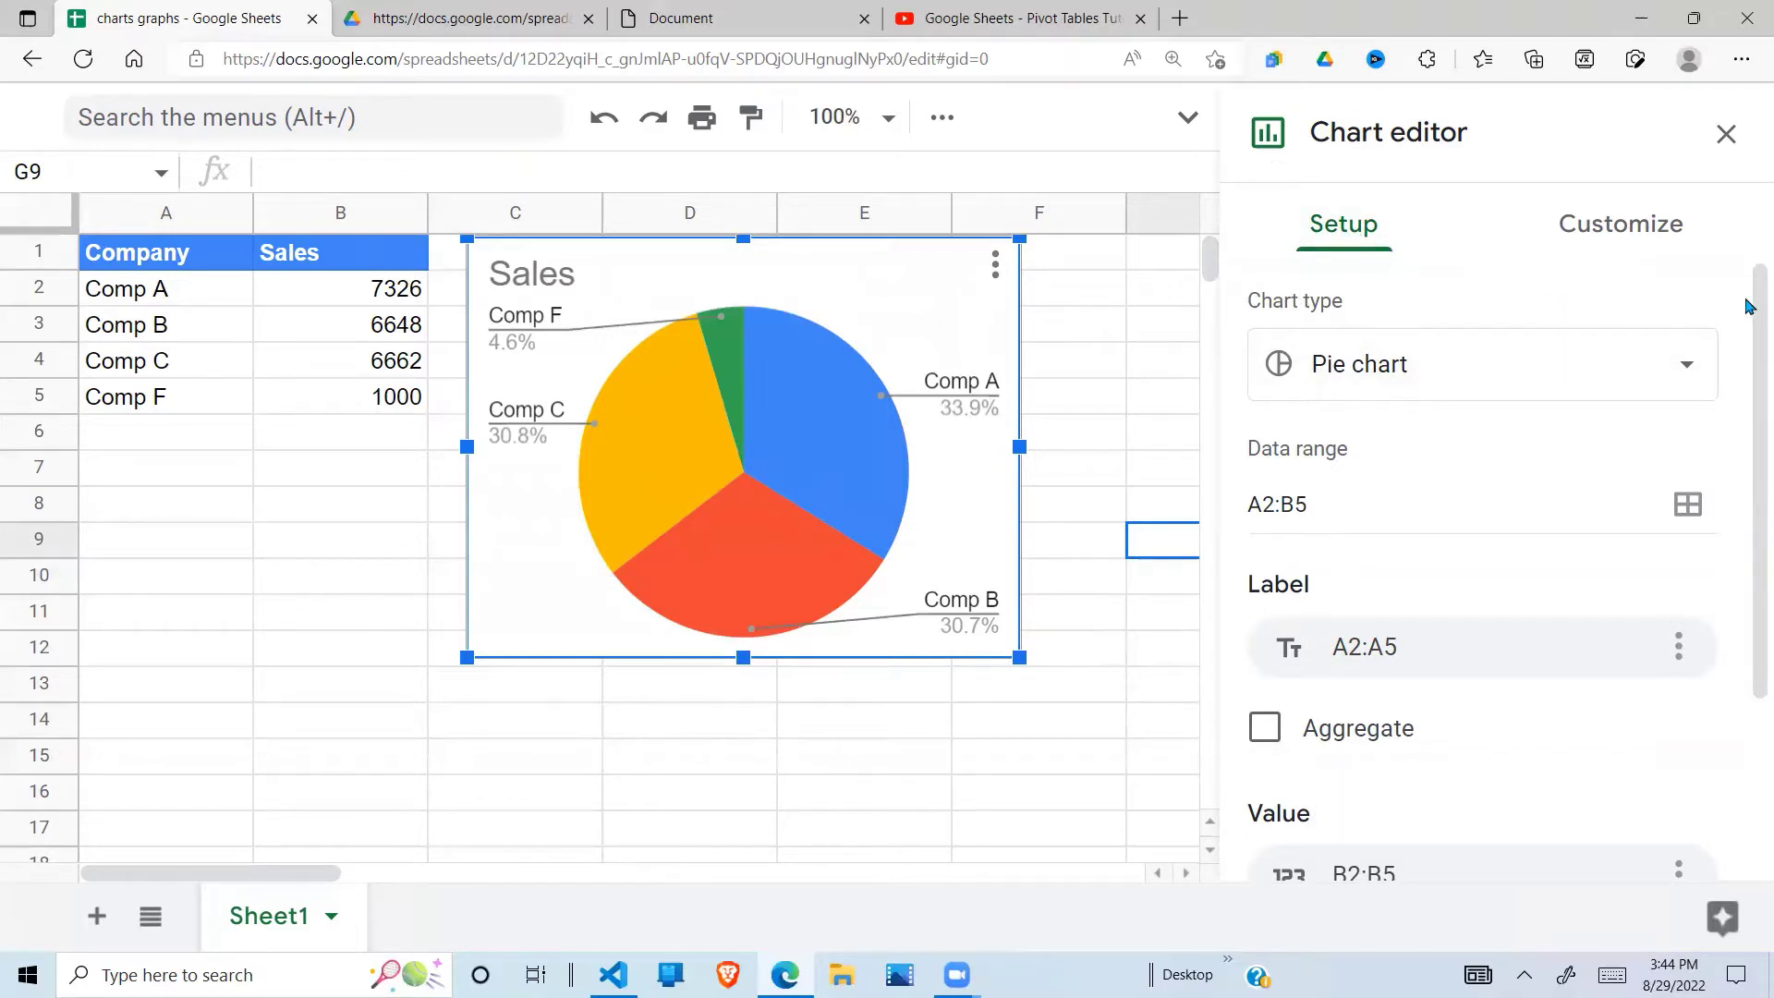
{"action": "left_click_drag", "start_coordinate": [1749, 321], "coordinate": [1749, 229]}
{"action": "left_click", "coordinate": [1629, 235]}
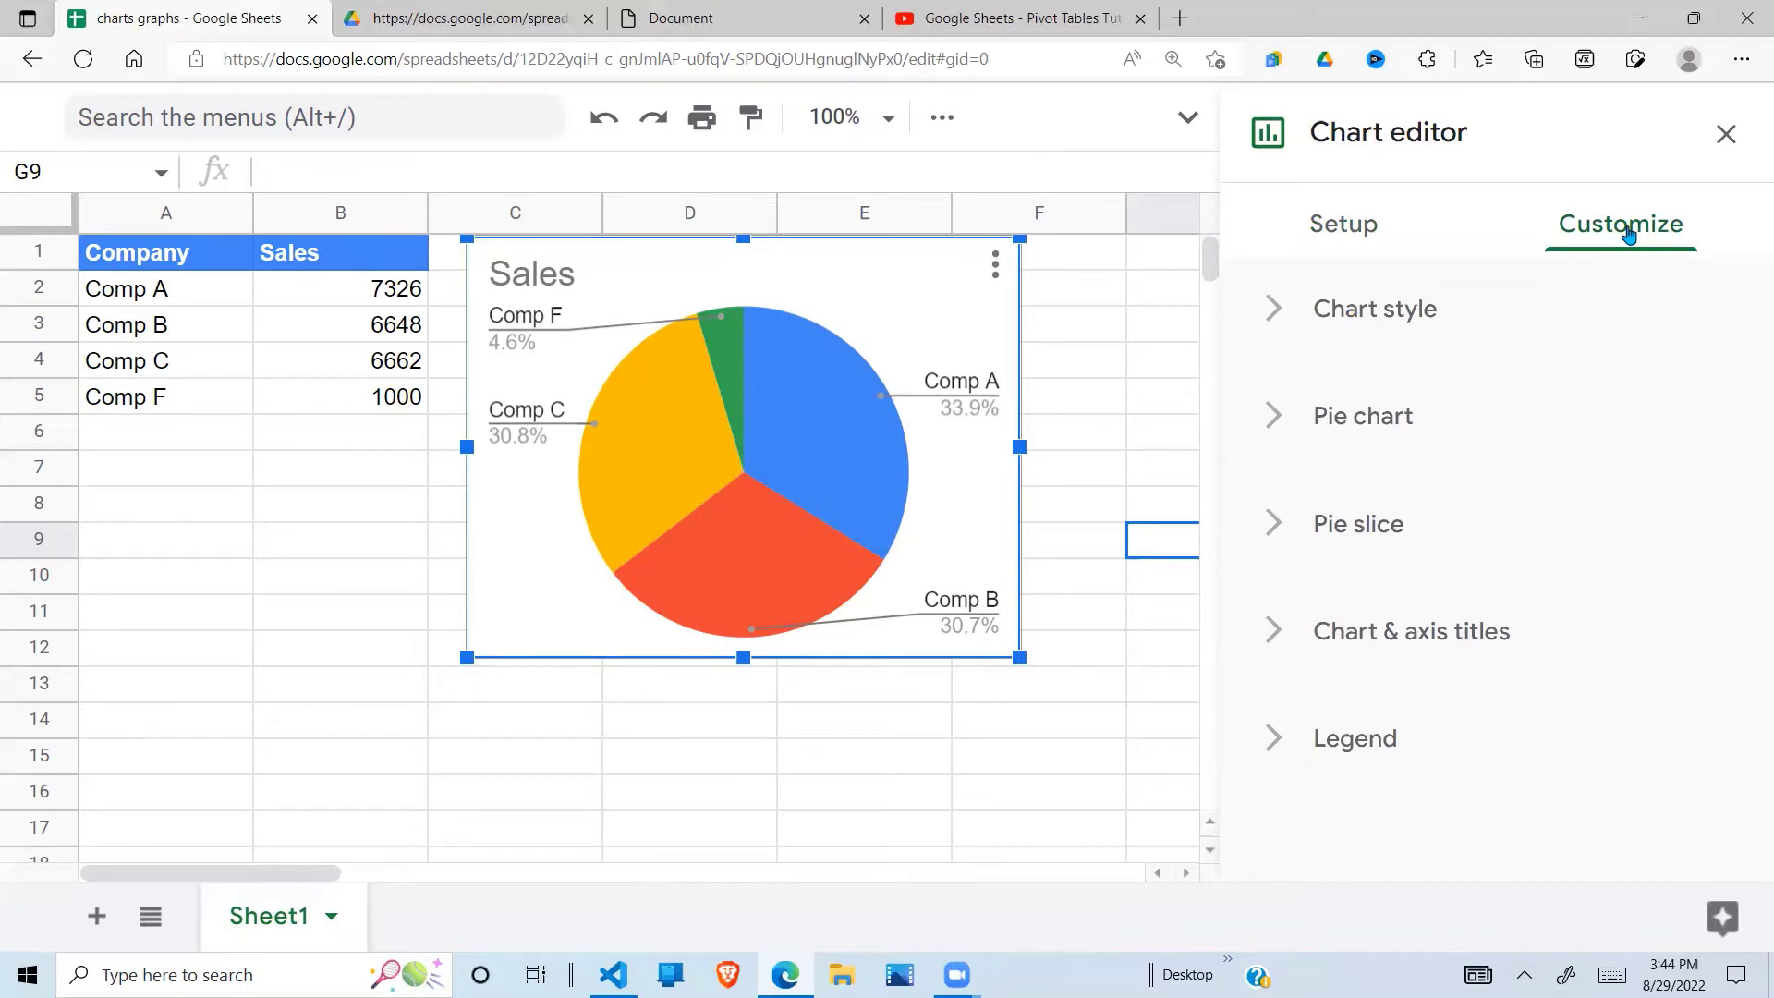
{"action": "left_click", "coordinate": [1345, 229]}
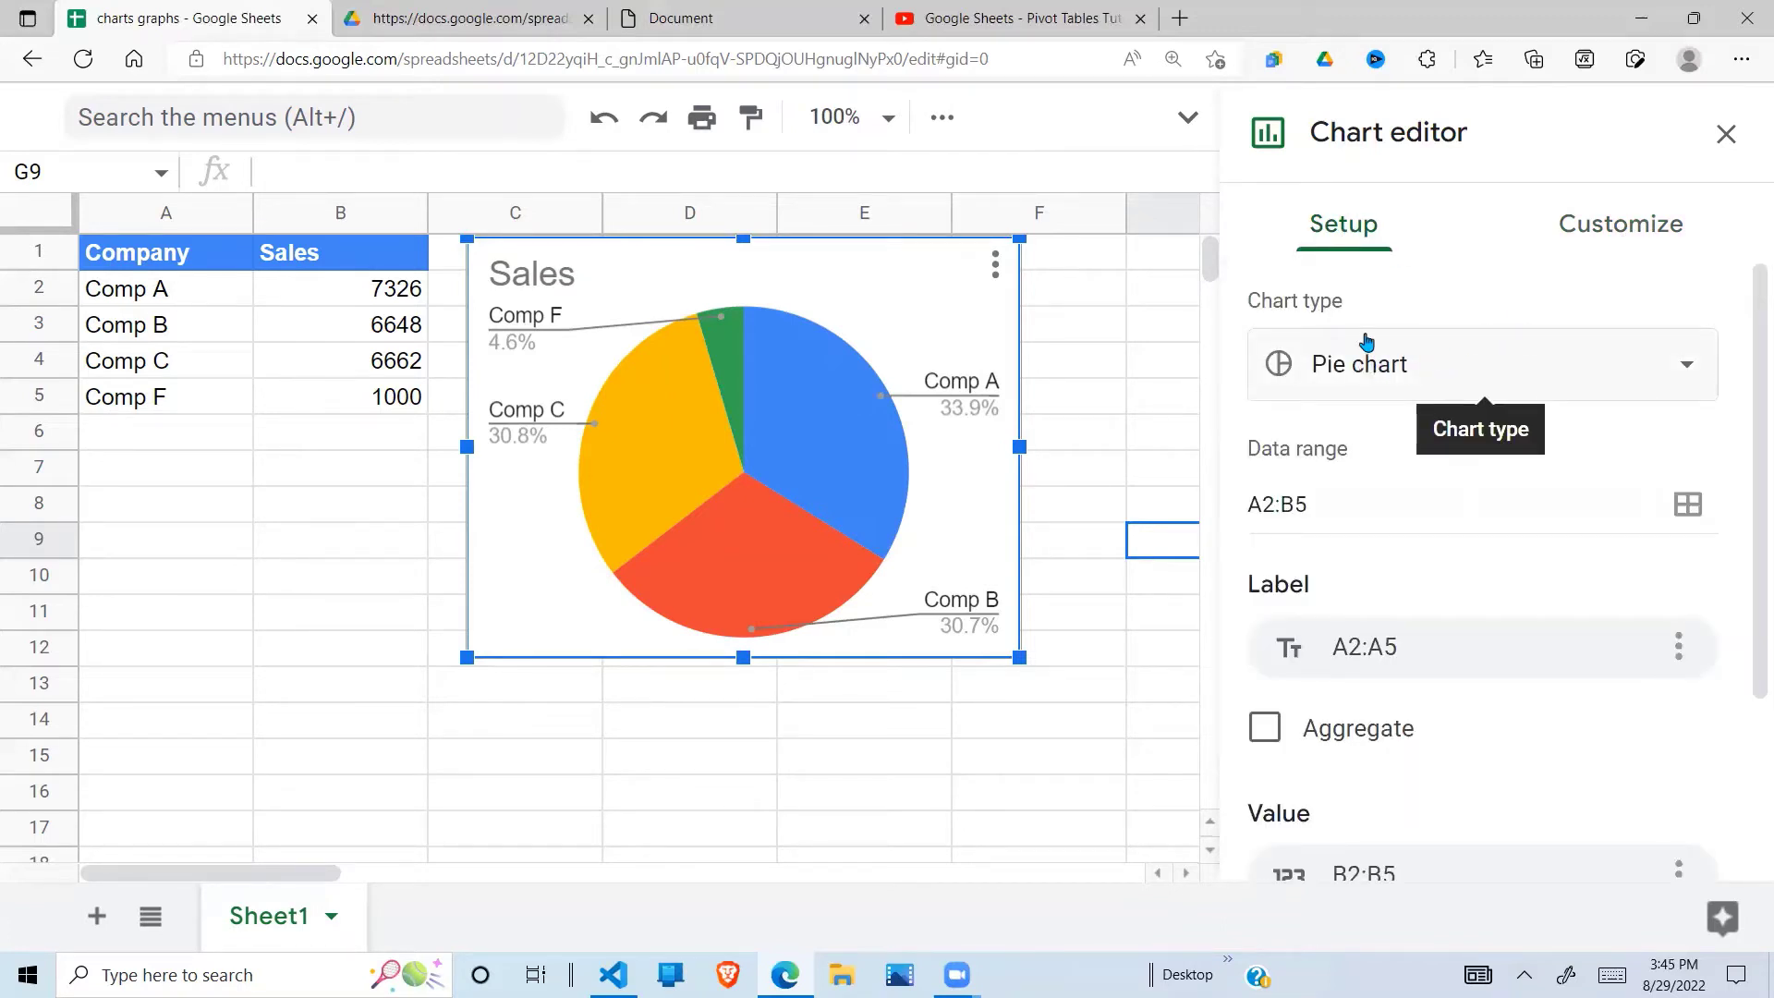
Step: Try the suggested column chart type on the Sales chart and switch it back to a pie chart
{"action": "left_click", "coordinate": [1680, 373]}
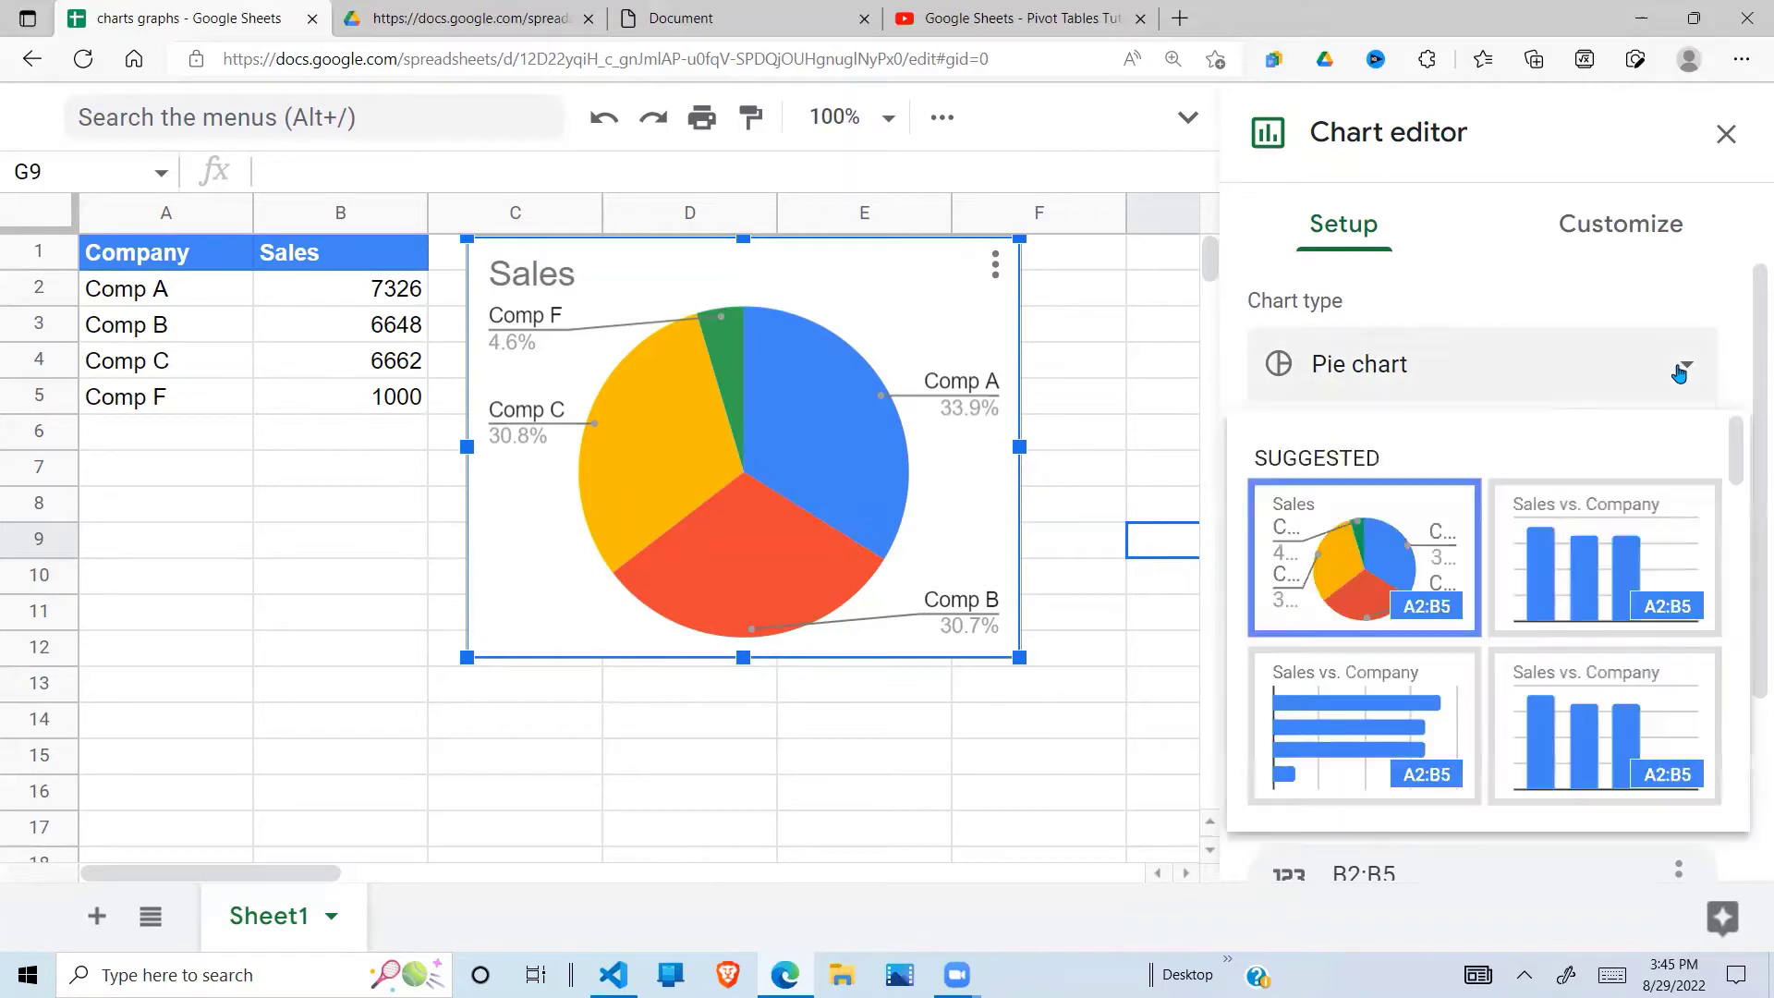
{"action": "mouse_move", "coordinate": [1742, 439]}
{"action": "left_mouse_down"}
{"action": "mouse_move", "coordinate": [1734, 800]}
{"action": "mouse_move", "coordinate": [1747, 424]}
{"action": "left_mouse_up"}
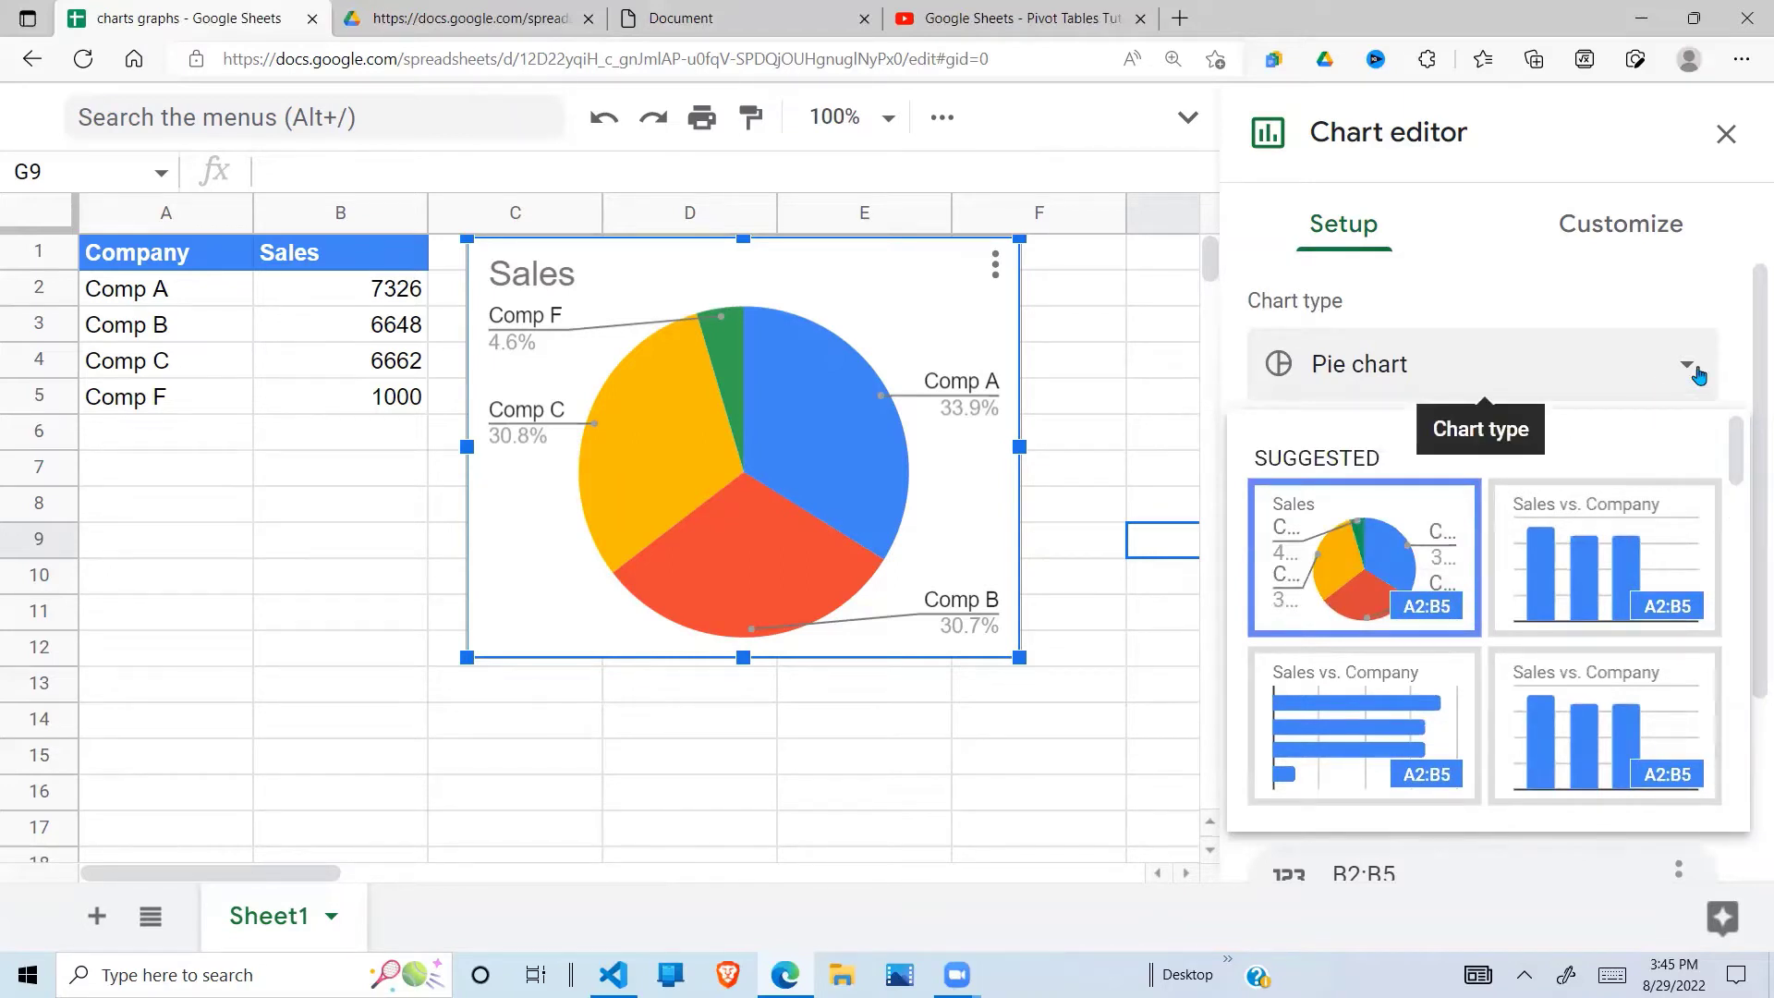
{"action": "left_click", "coordinate": [1594, 571]}
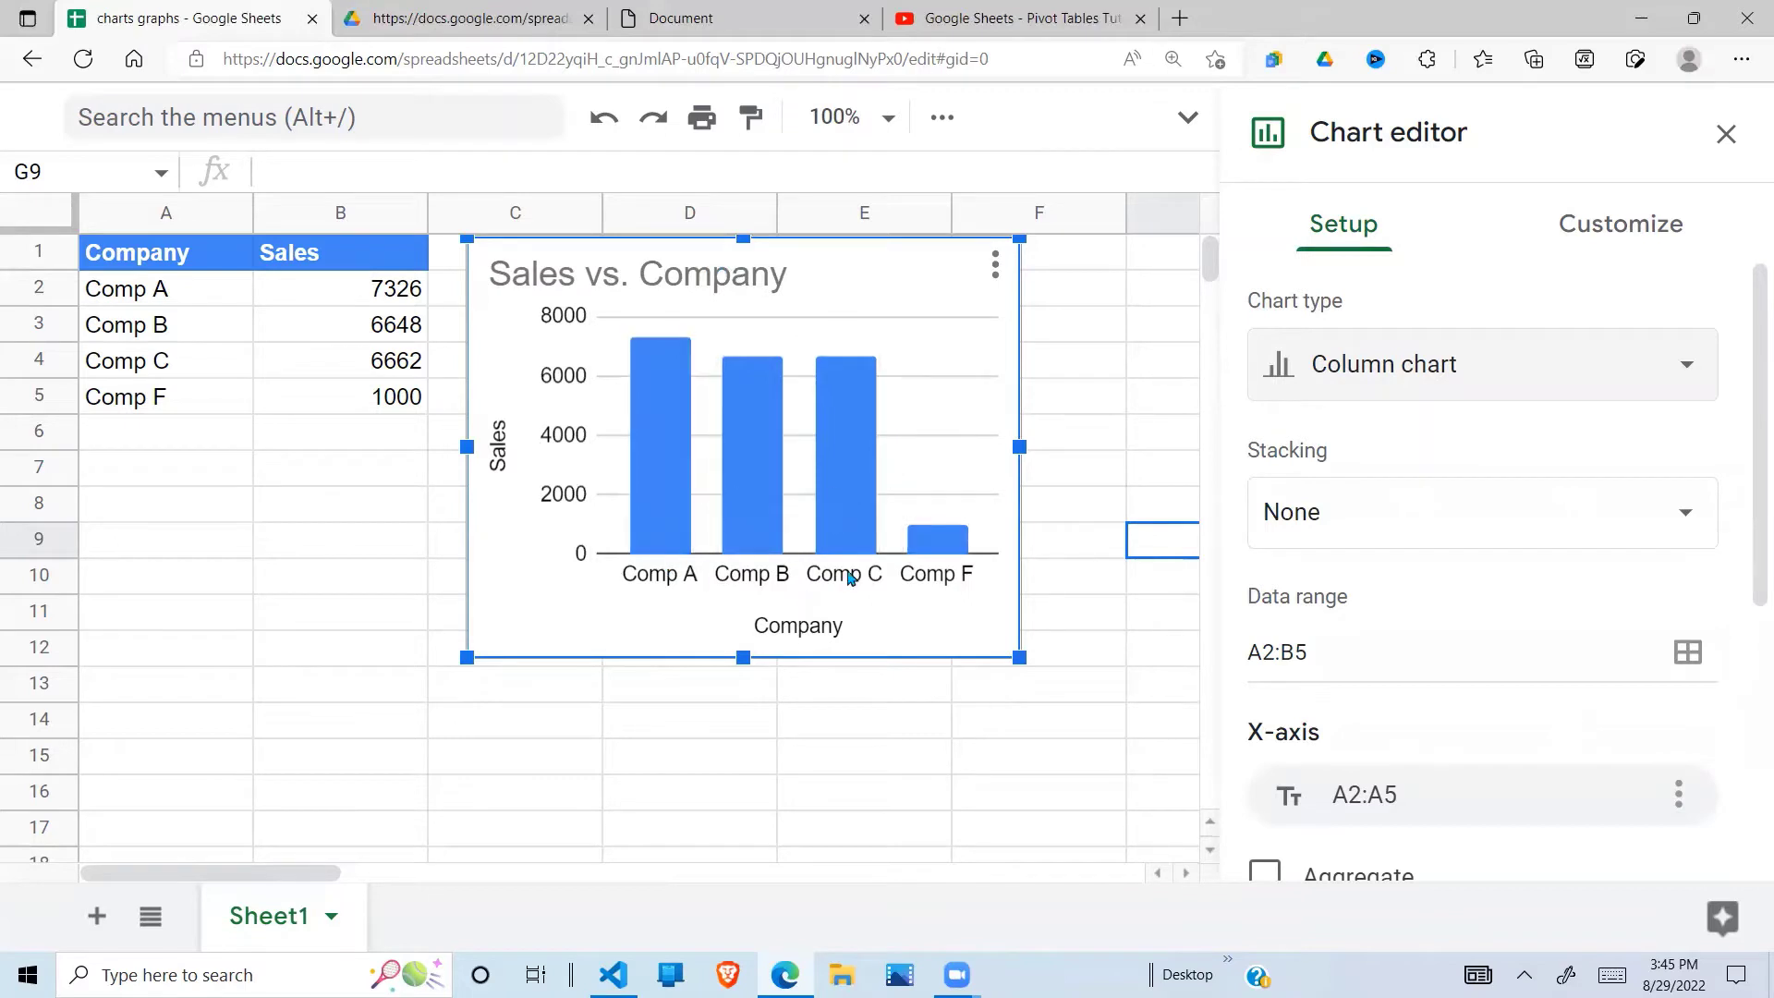
{"action": "left_click", "coordinate": [1690, 368]}
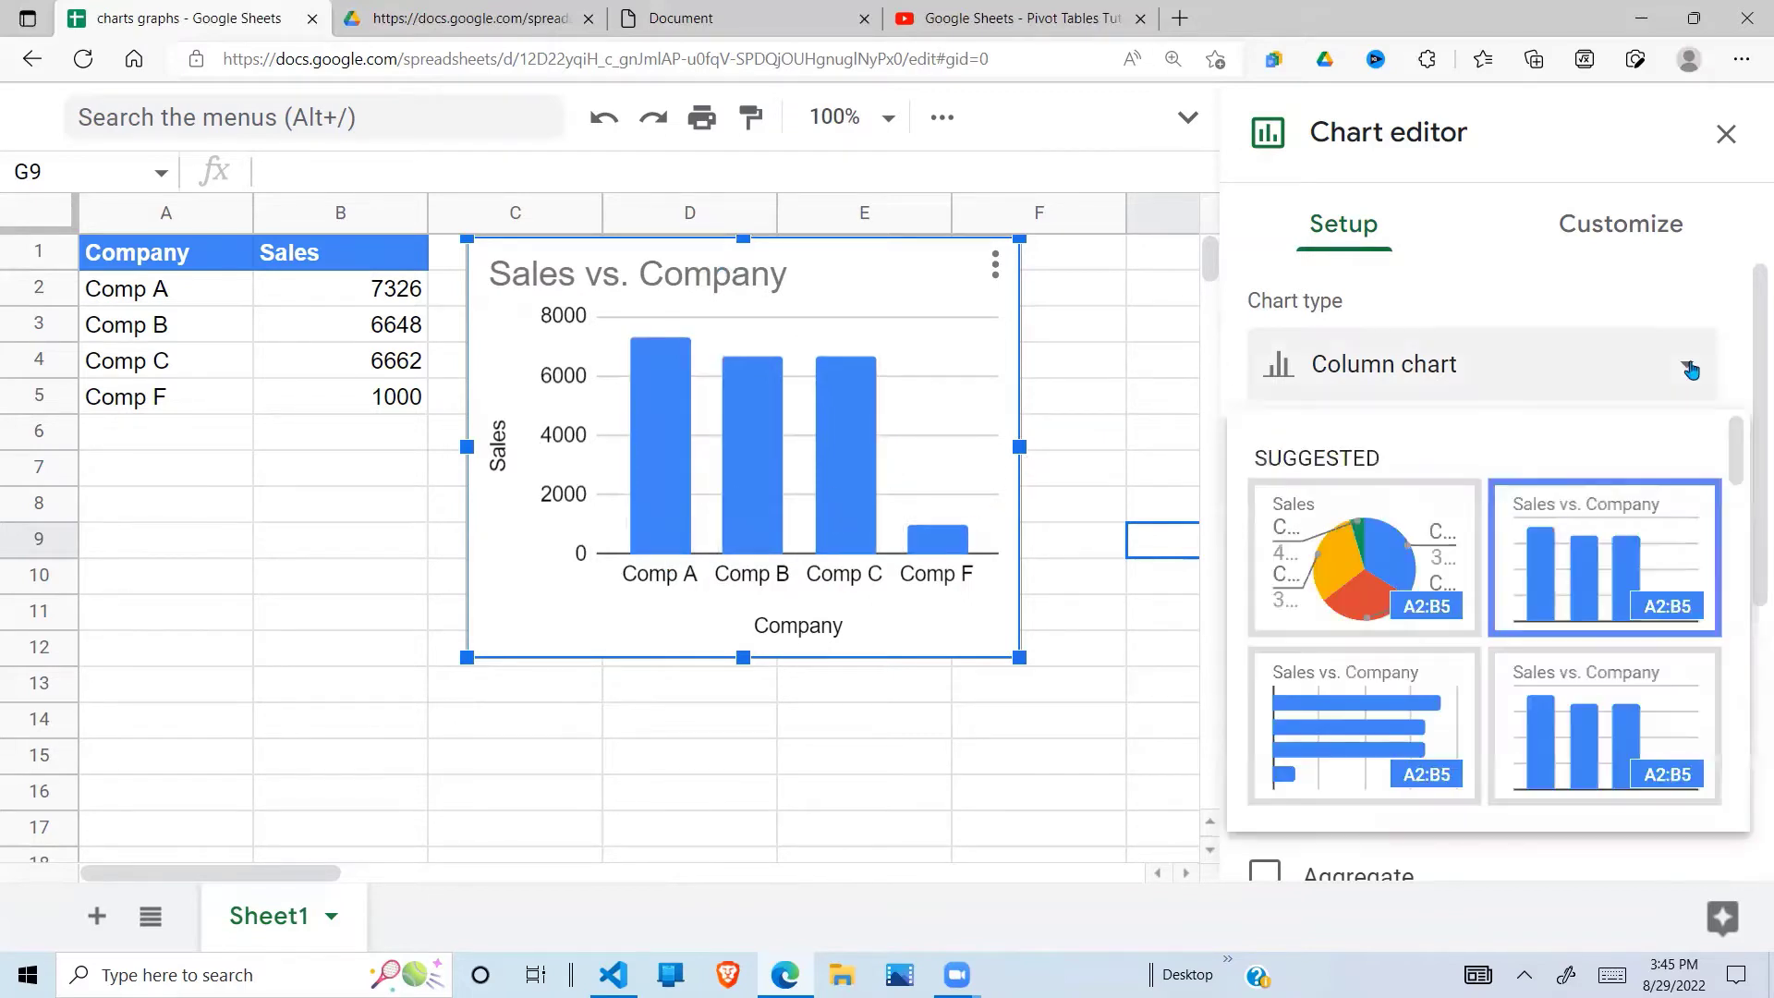
{"action": "left_click", "coordinate": [1420, 528]}
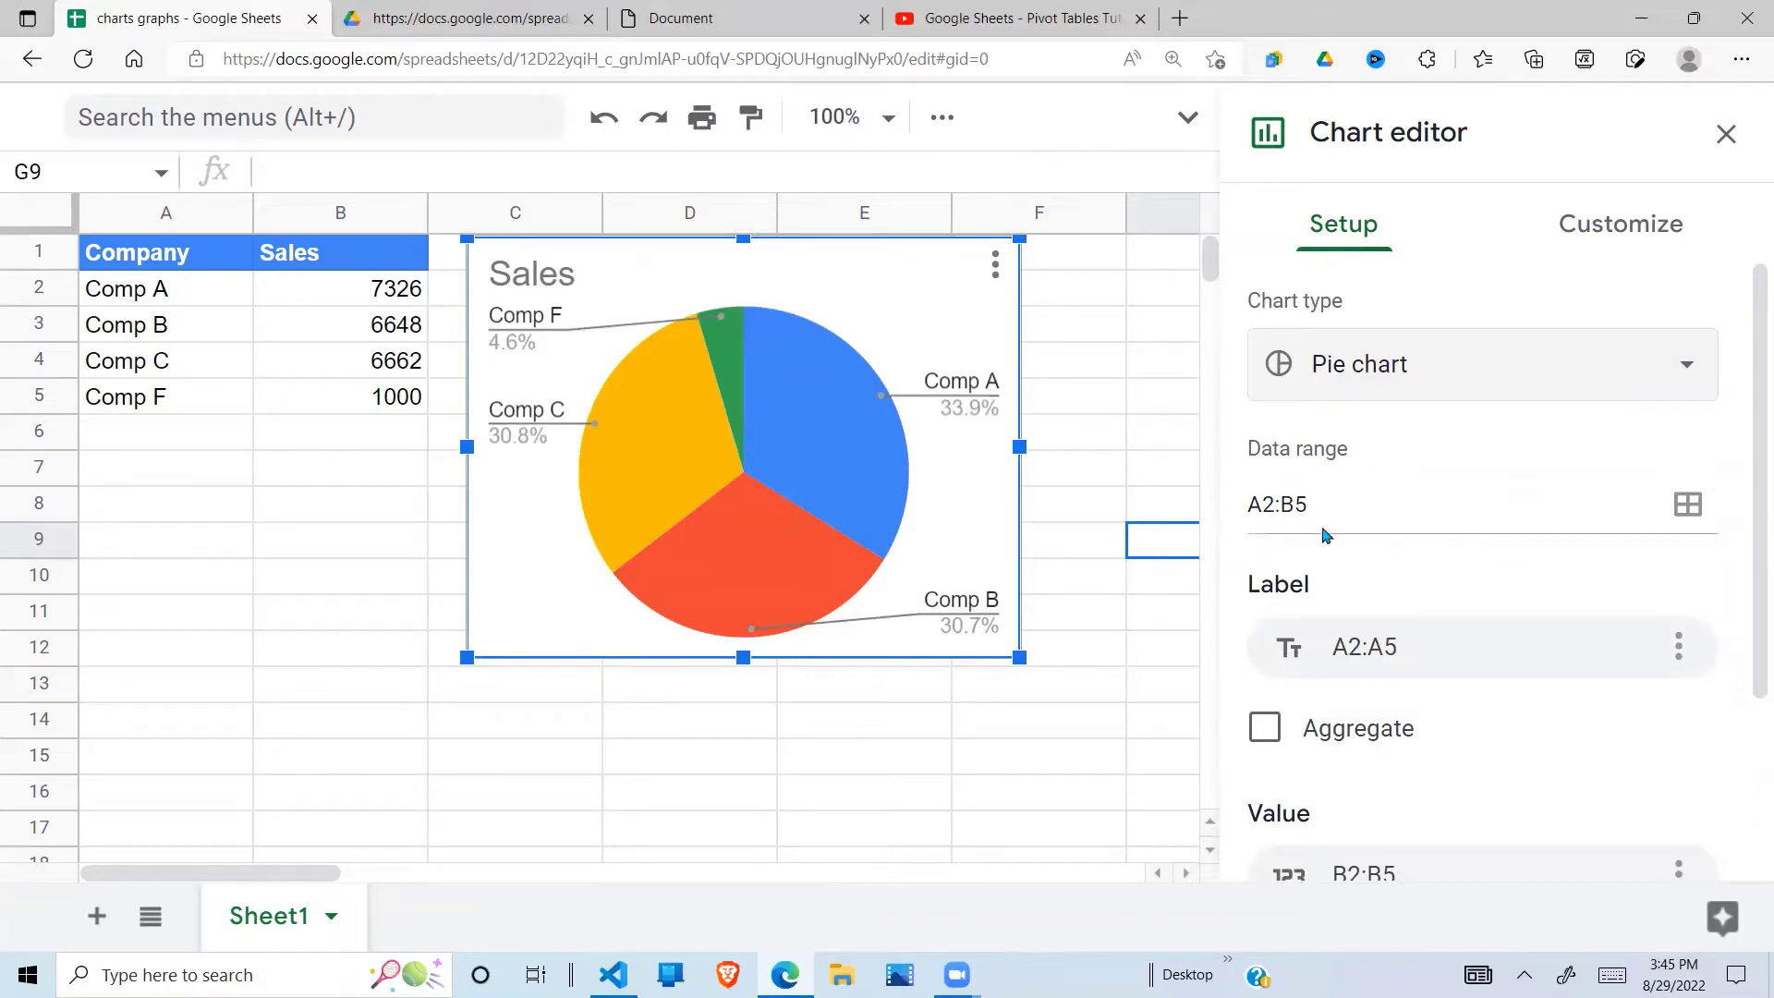
Step: Compare the pie chart's data range with the source cells A2:B5 and review its label and value ranges
{"action": "left_click_drag", "start_coordinate": [1257, 505], "coordinate": [1313, 506]}
{"action": "left_click", "coordinate": [1412, 504]}
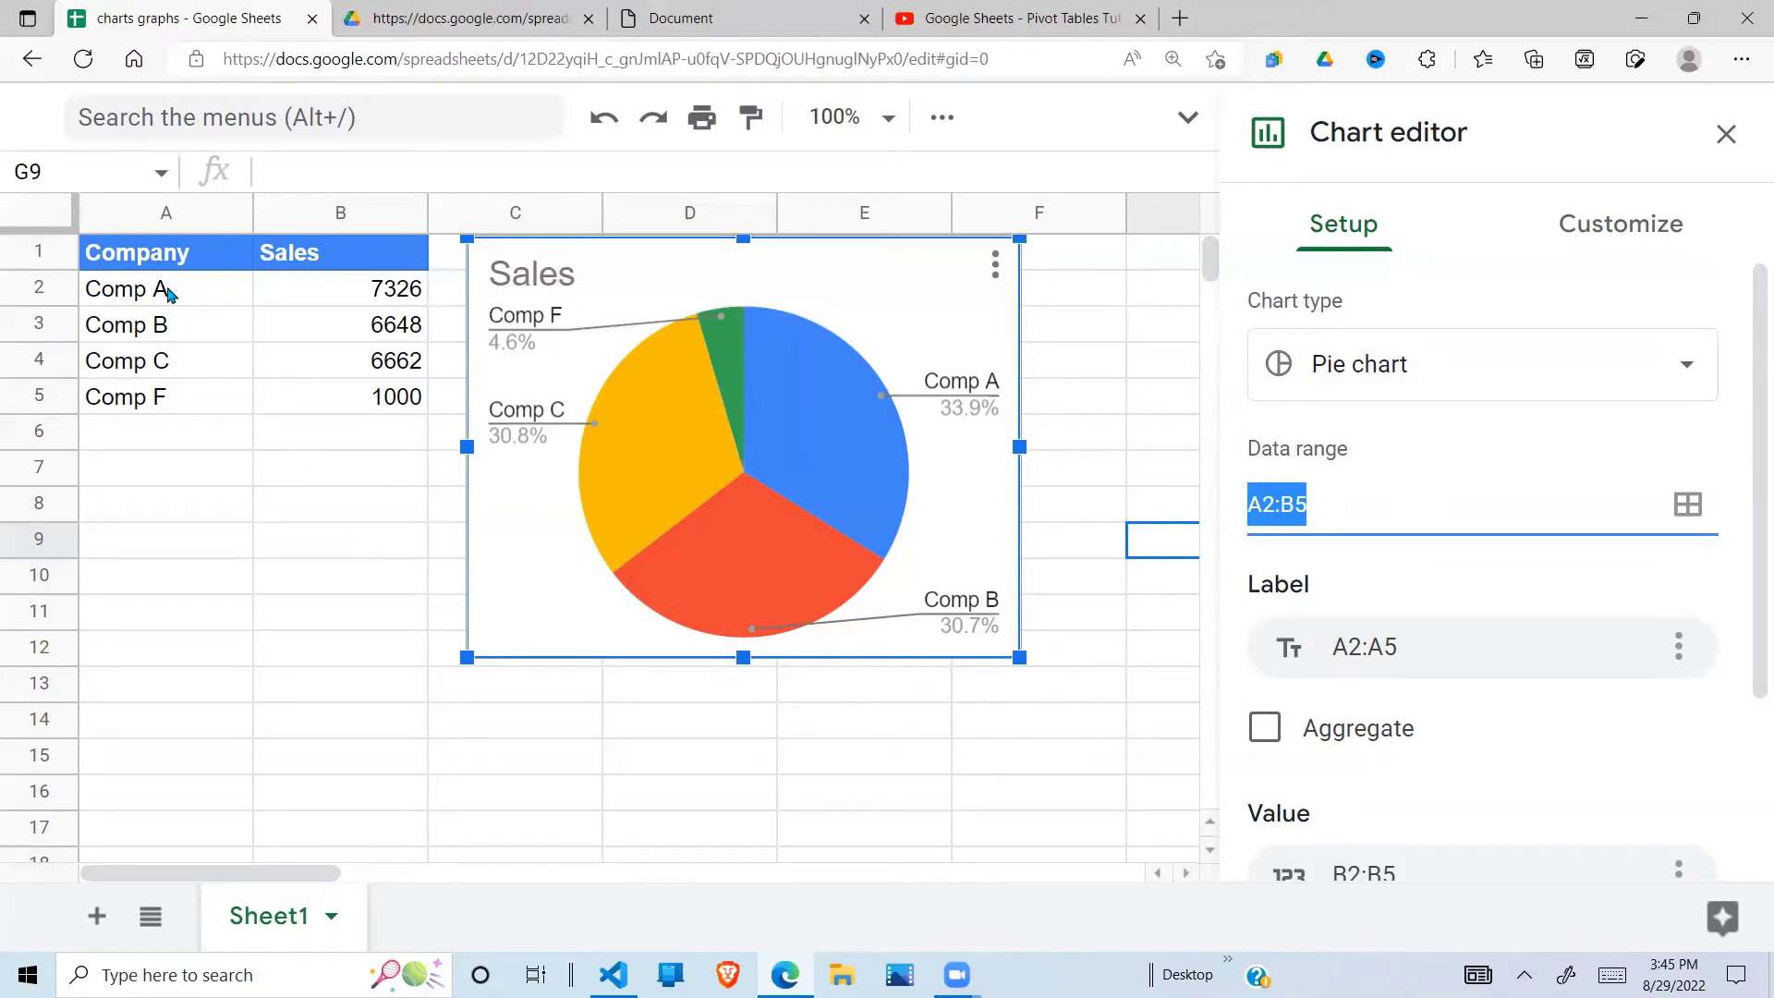
{"action": "left_click_drag", "start_coordinate": [169, 293], "coordinate": [352, 384]}
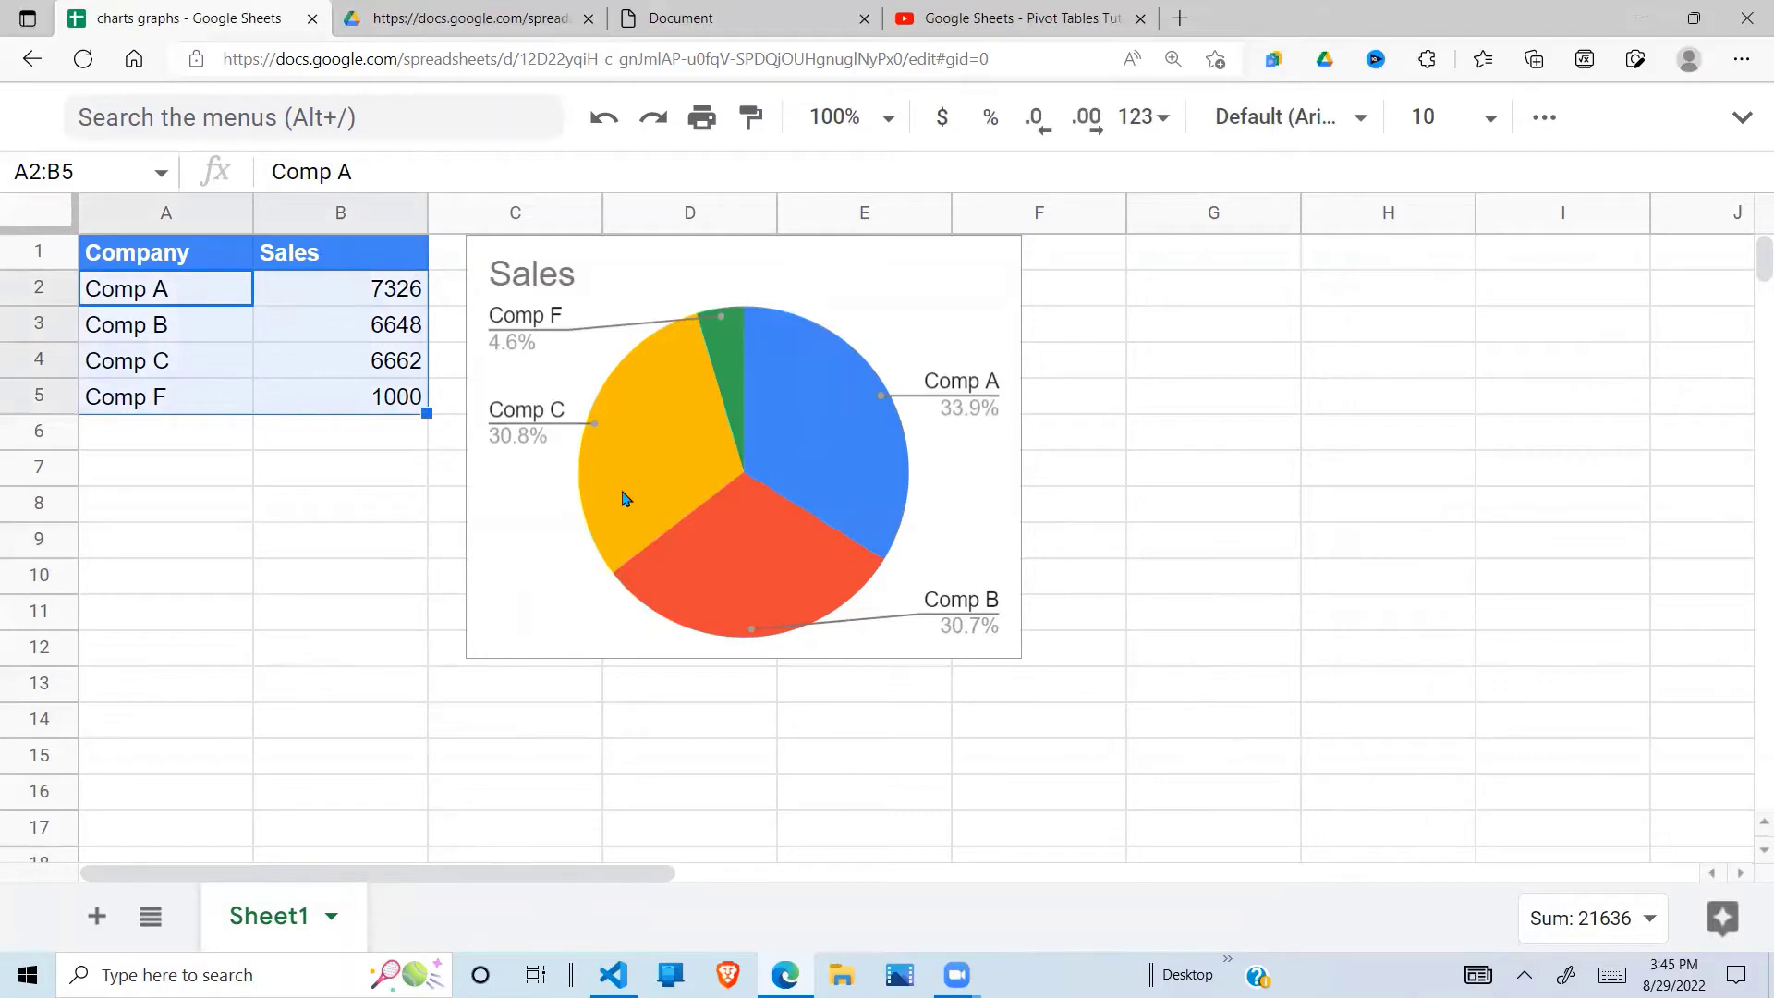
{"action": "double_click", "coordinate": [521, 564]}
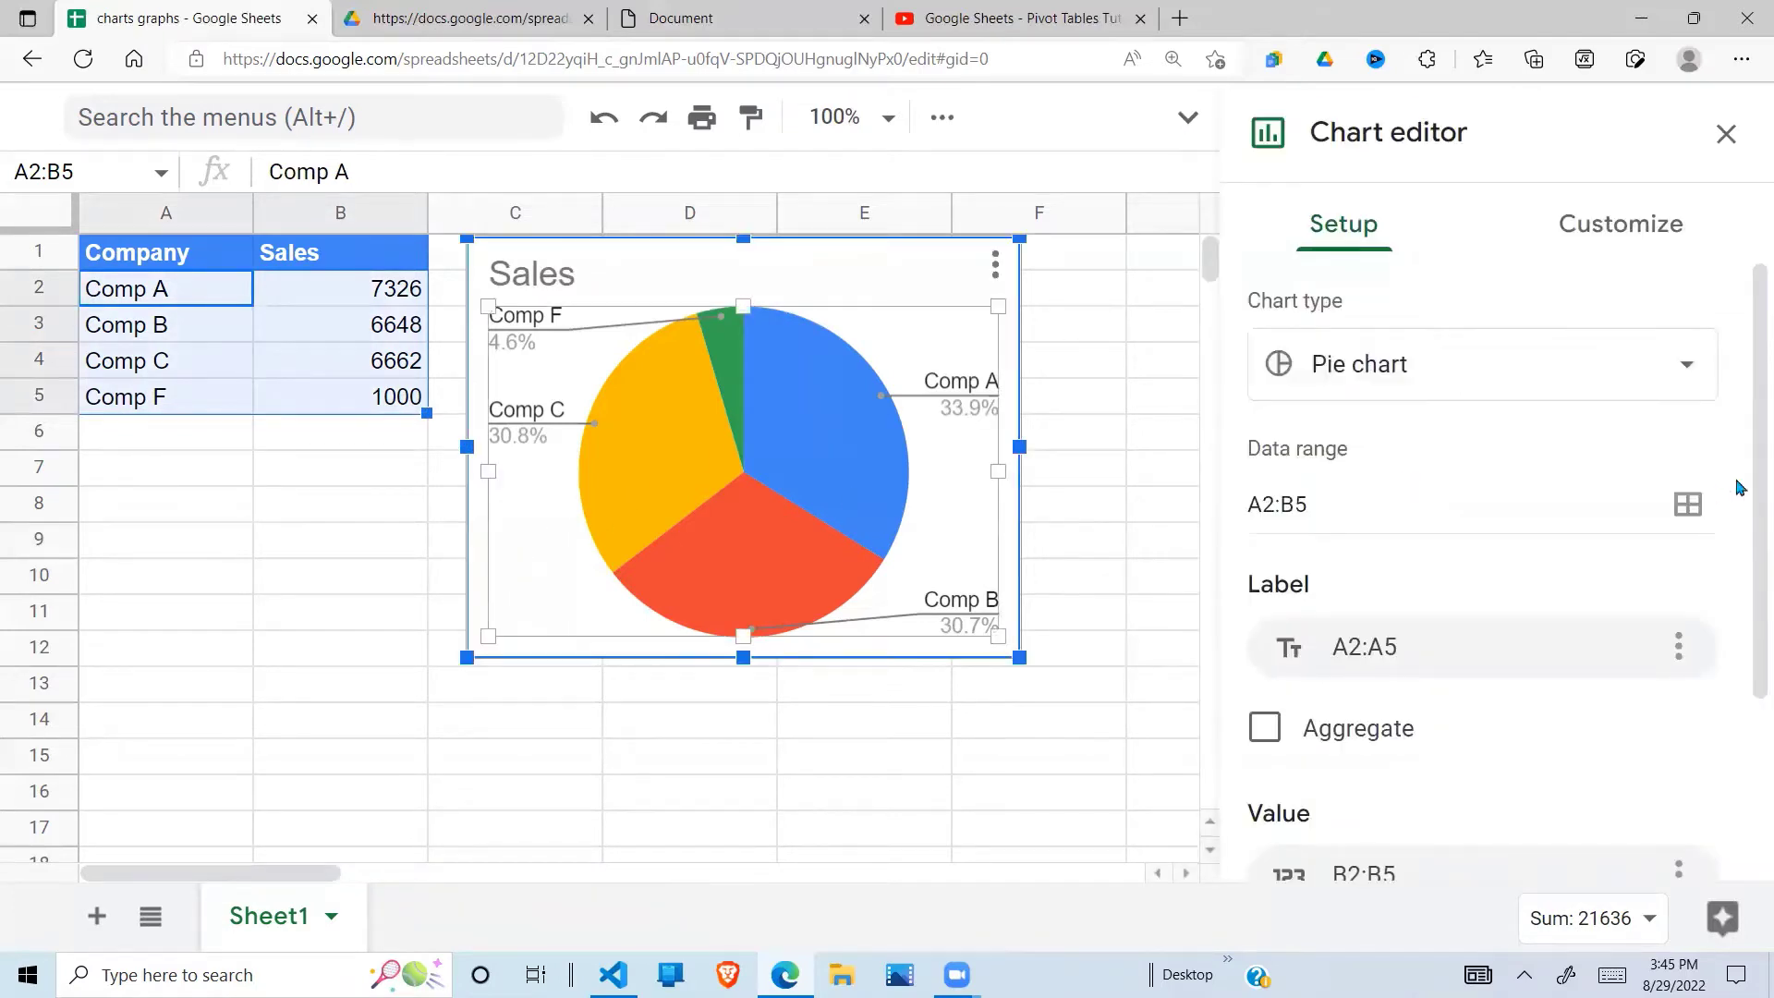
{"action": "scroll", "coordinate": [1479, 517], "scroll_direction": "down", "scroll_amount": 2}
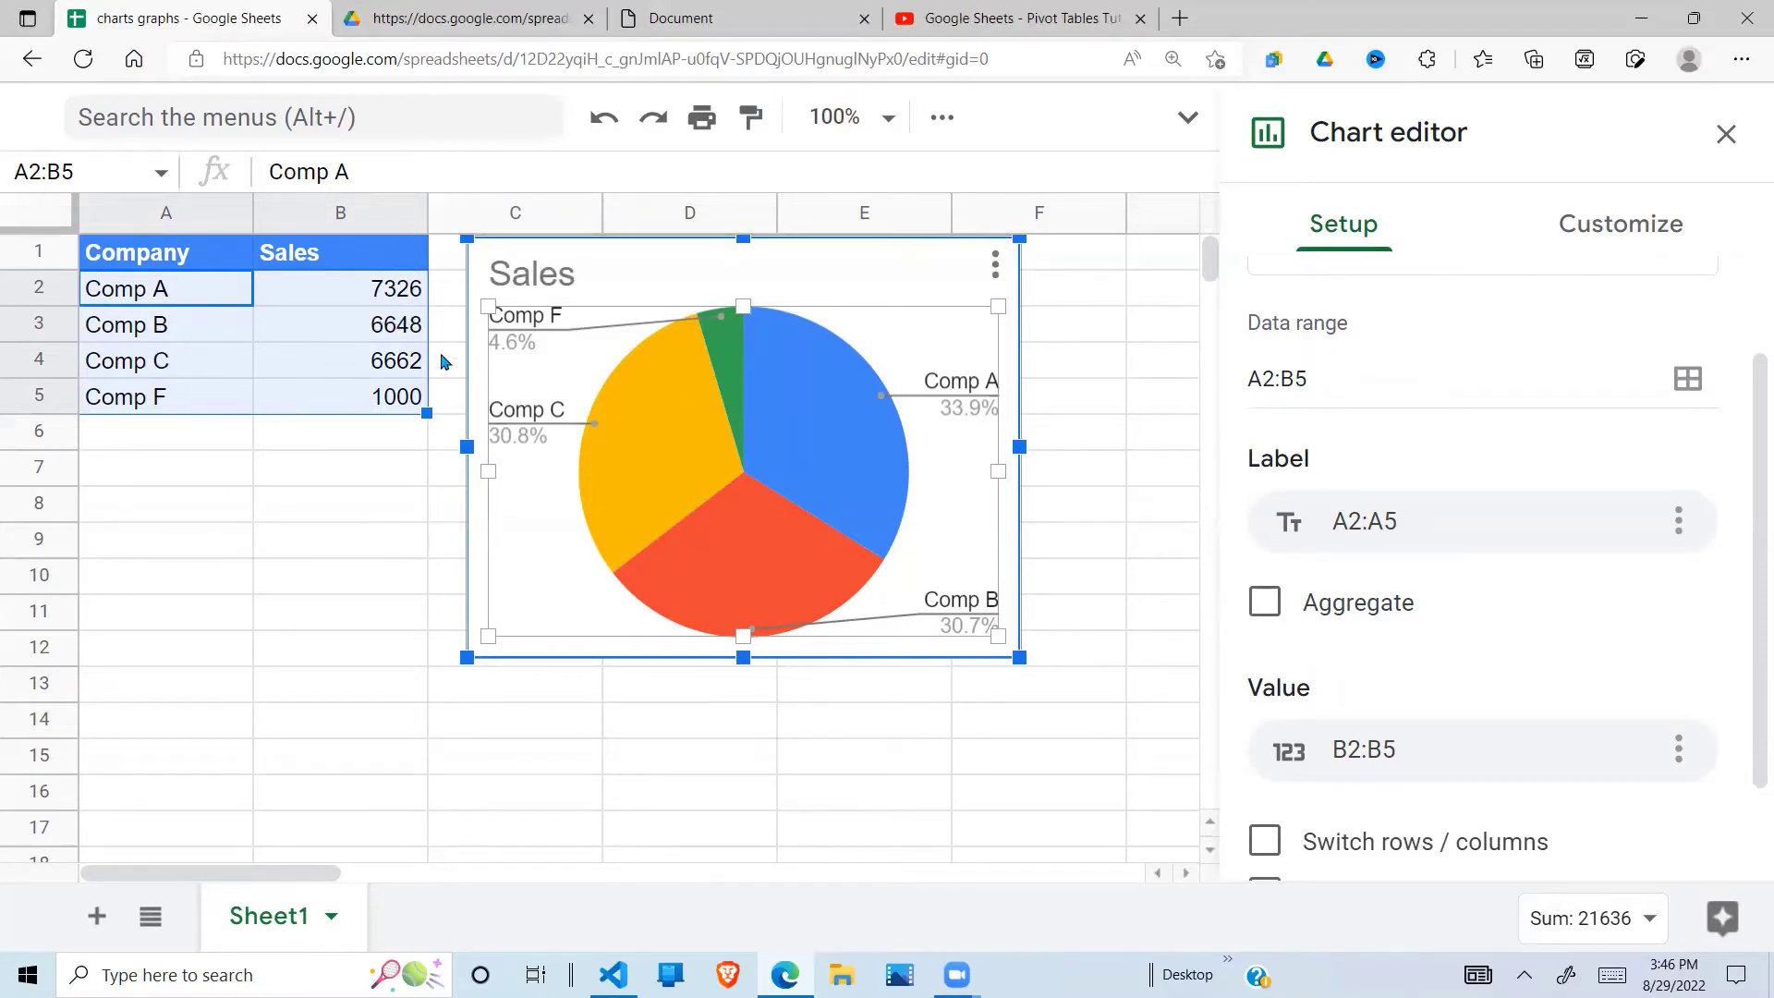
Step: Inspect the pie chart's label range options and the available ranges for the label A2:A5
{"action": "left_click", "coordinate": [1680, 523]}
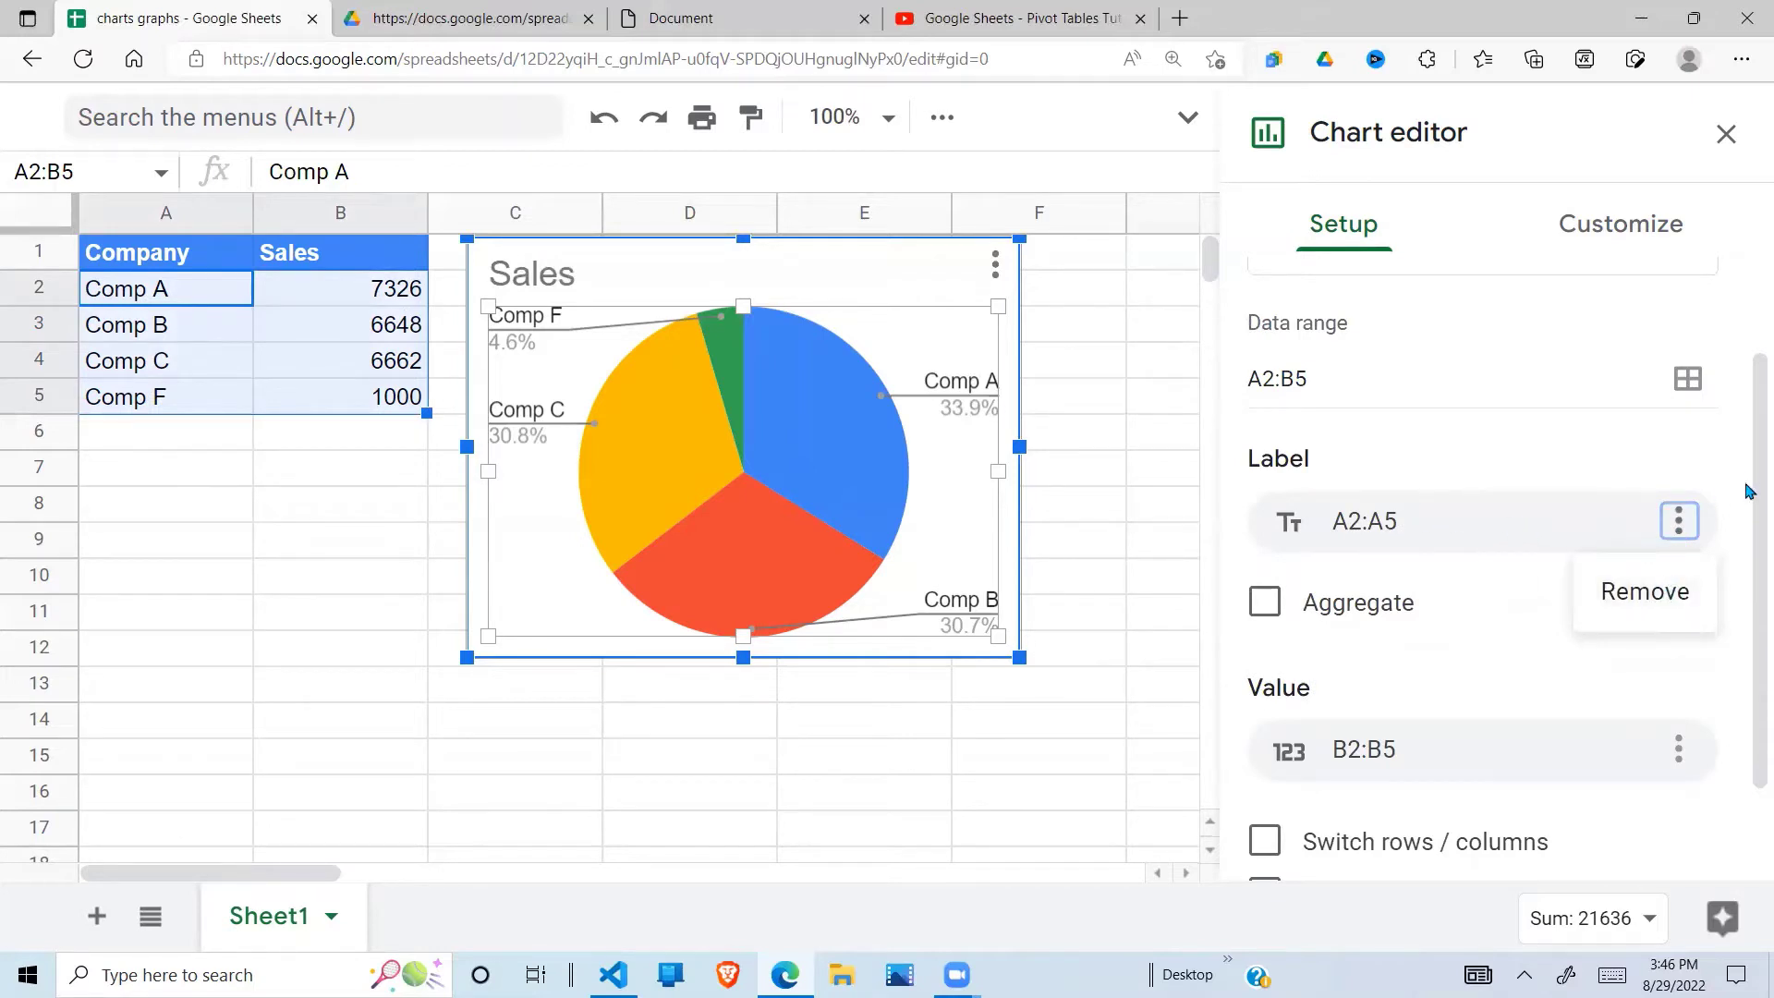
{"action": "left_click", "coordinate": [1392, 520]}
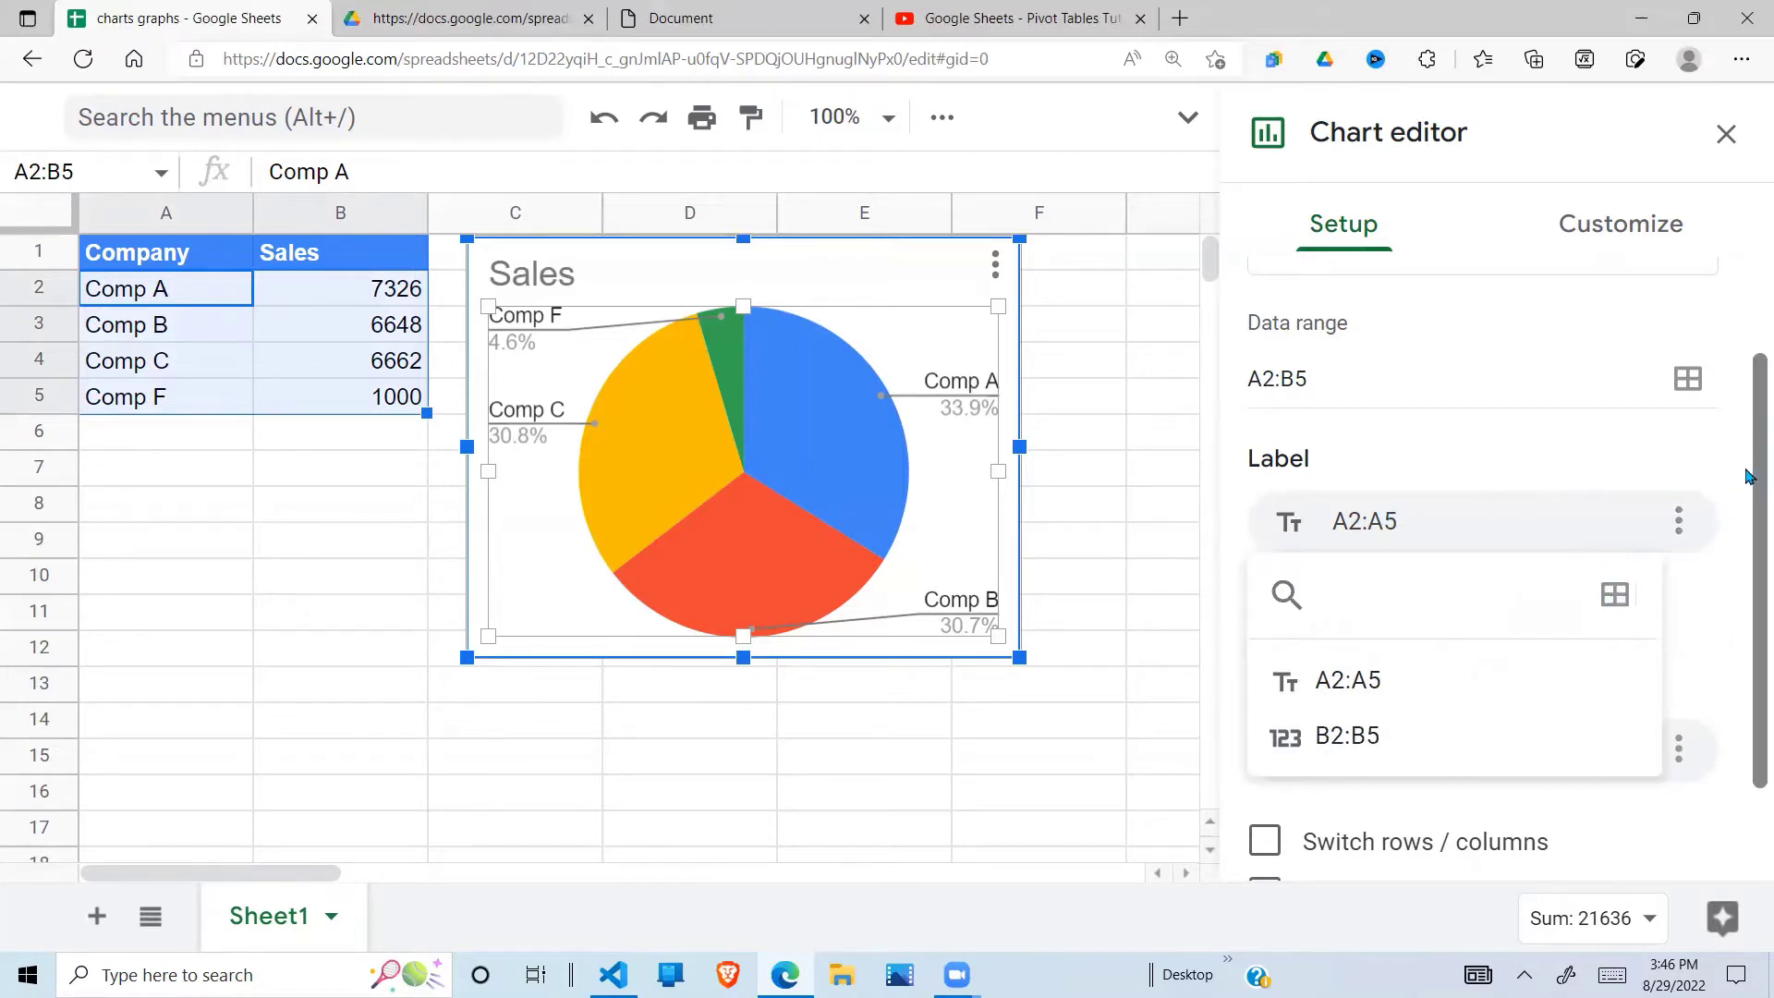
{"action": "left_click", "coordinate": [1671, 458]}
{"action": "scroll", "coordinate": [1750, 481], "scroll_direction": "down", "scroll_amount": 1}
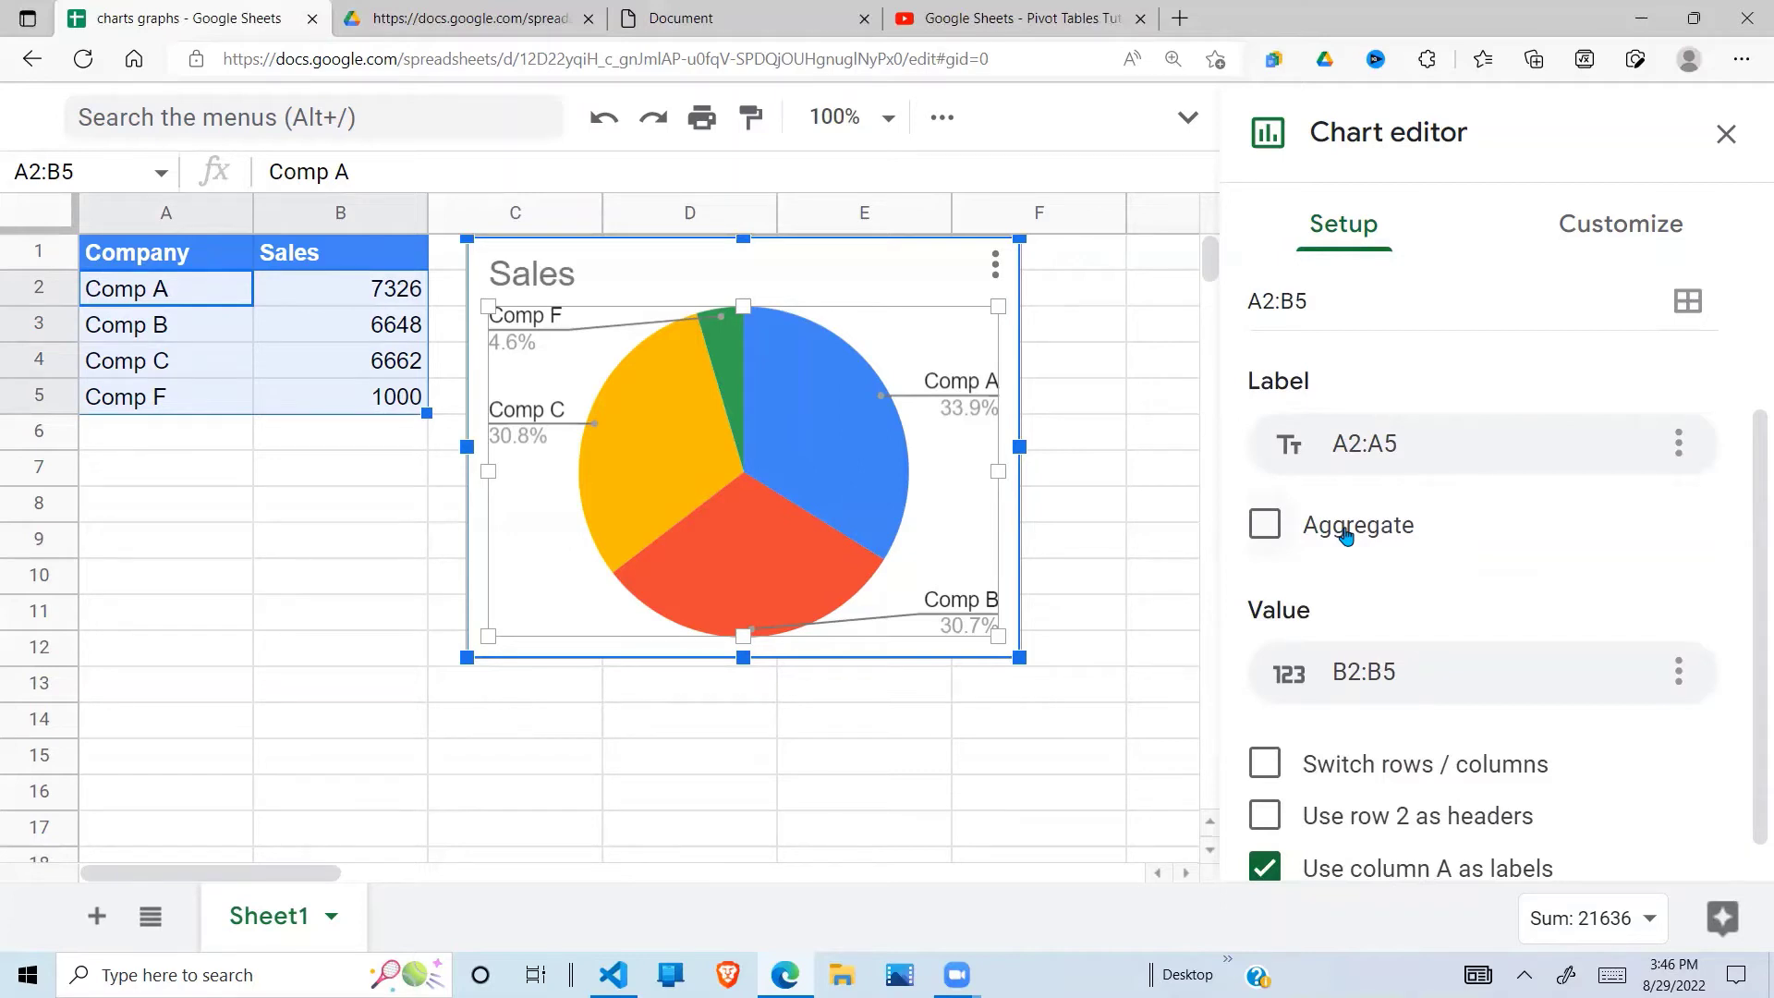
Step: Copy the Comp A row from A2:B2 and paste it into row 6 below Comp F
{"action": "left_click", "coordinate": [348, 516]}
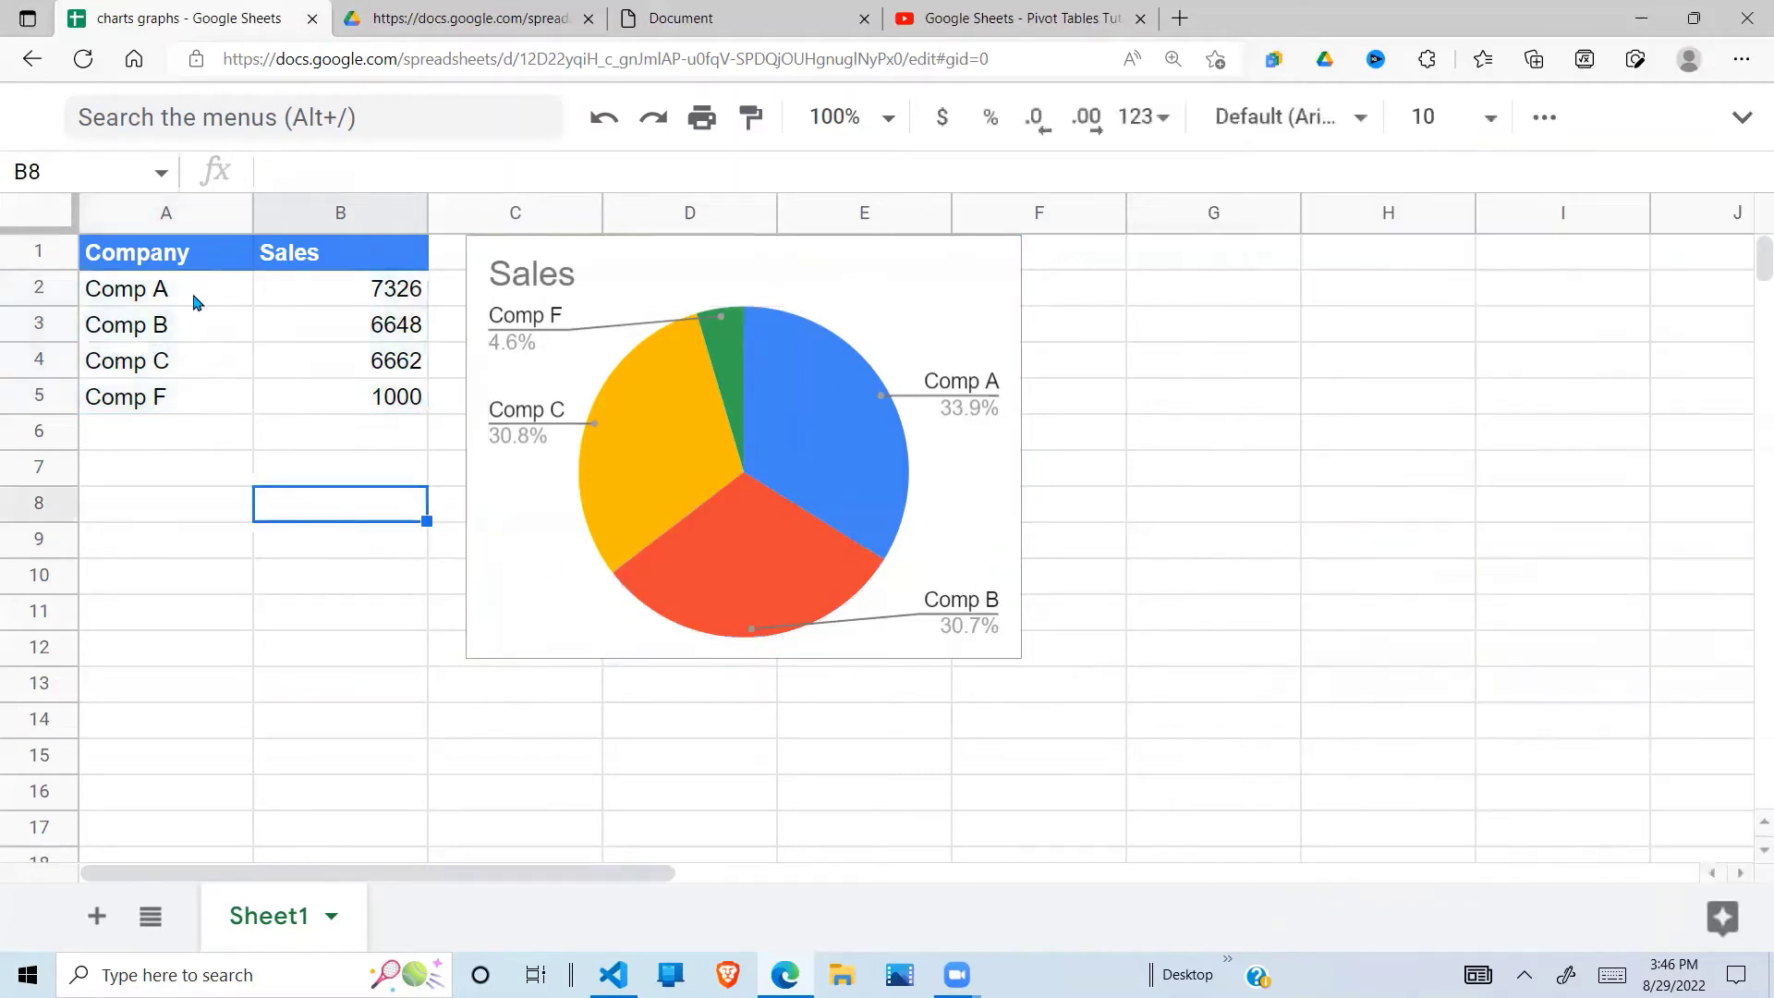
{"action": "left_click_drag", "start_coordinate": [196, 302], "coordinate": [298, 305]}
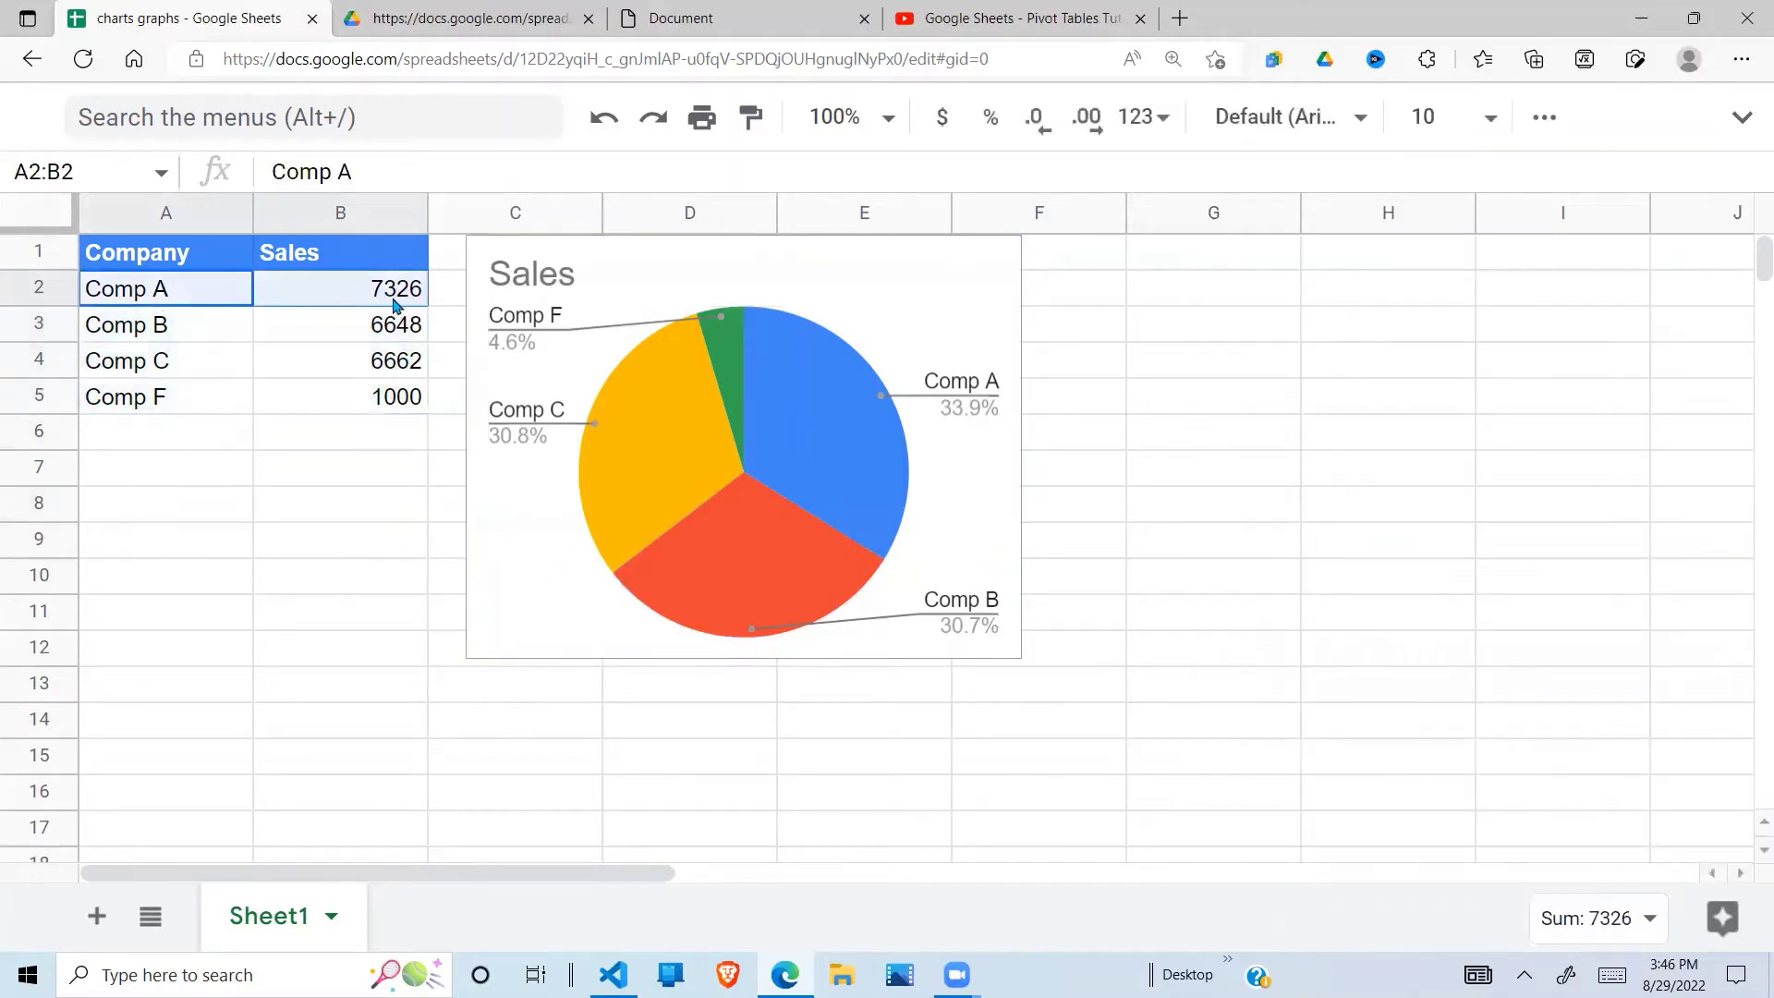
{"action": "key", "text": "ctrl+c"}
{"action": "left_click", "coordinate": [143, 620]}
{"action": "left_click", "coordinate": [173, 305], "text": "shift"}
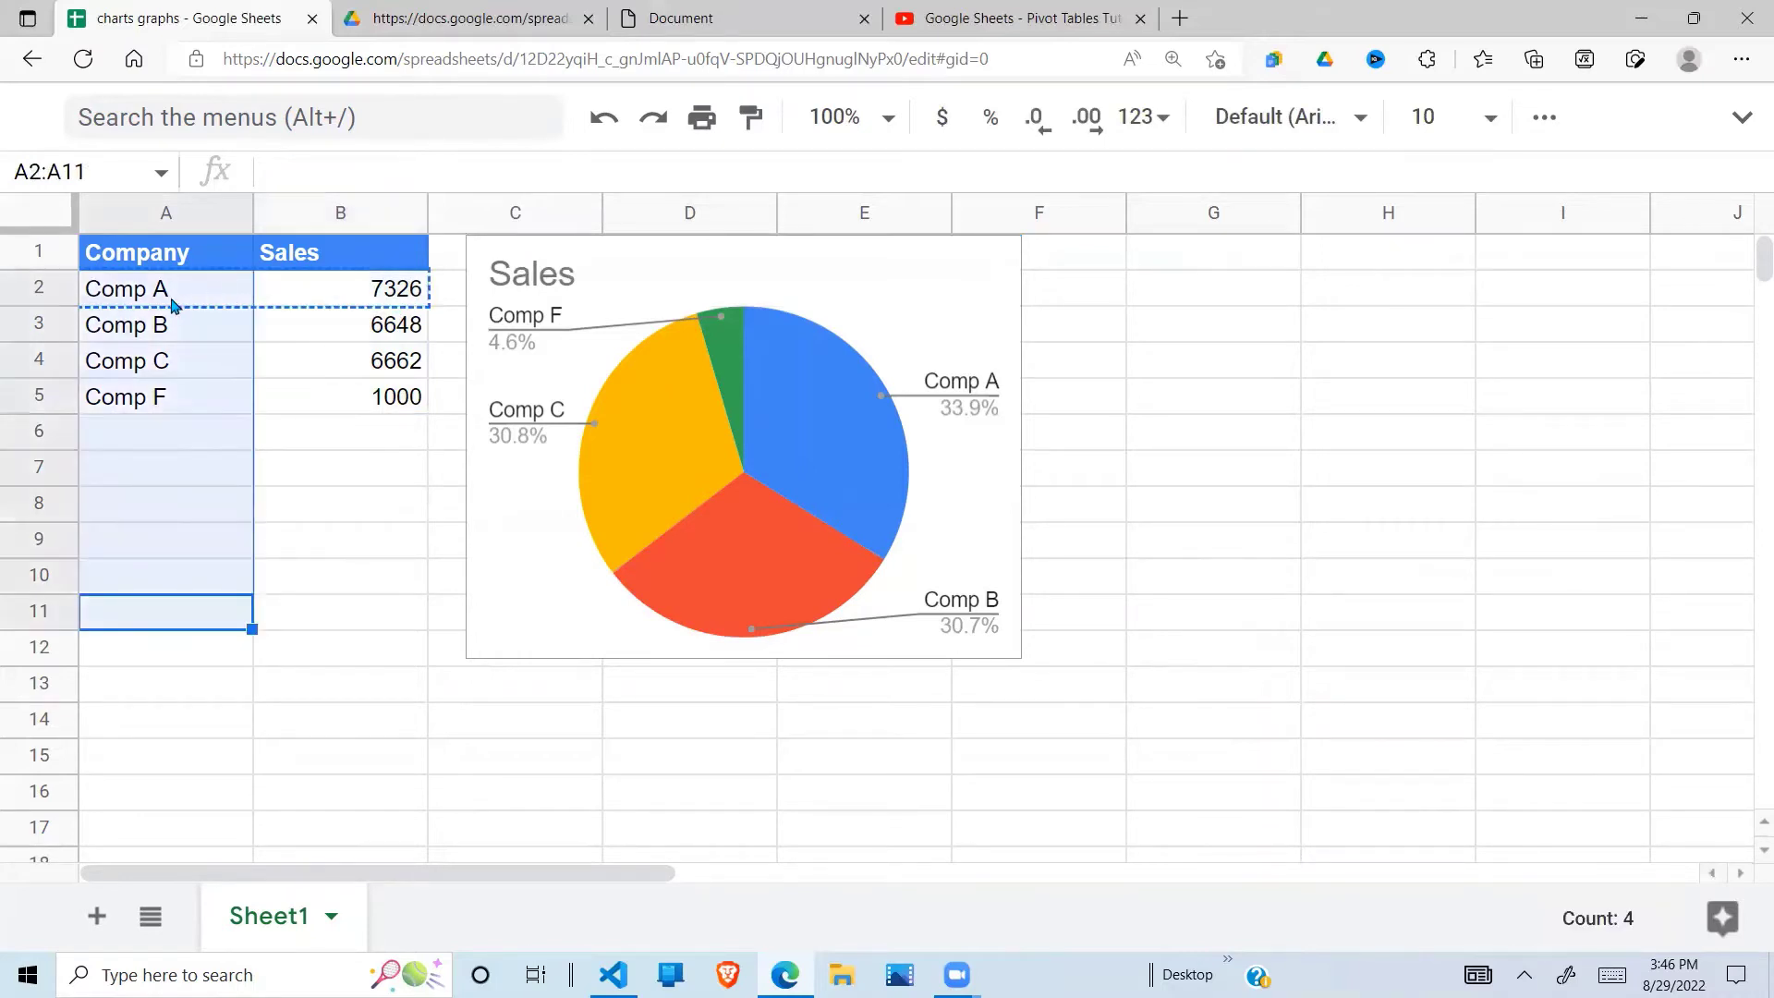
{"action": "left_click", "coordinate": [173, 305]}
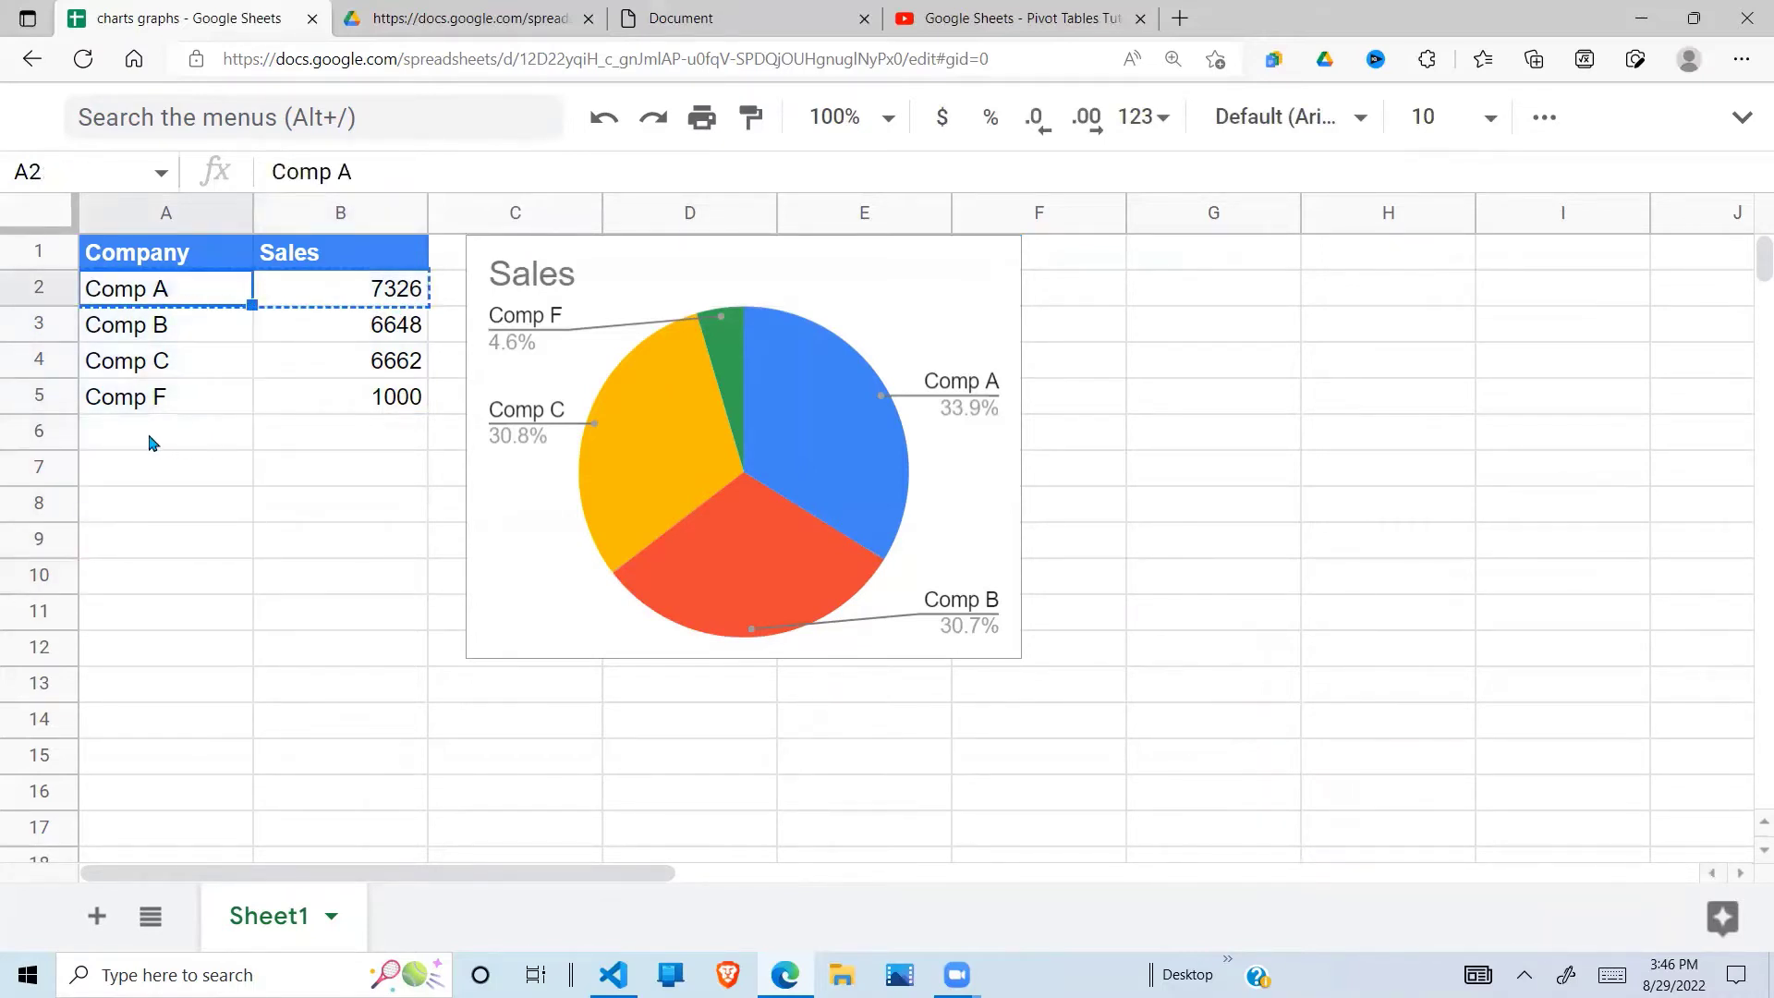
{"action": "left_click", "coordinate": [171, 441]}
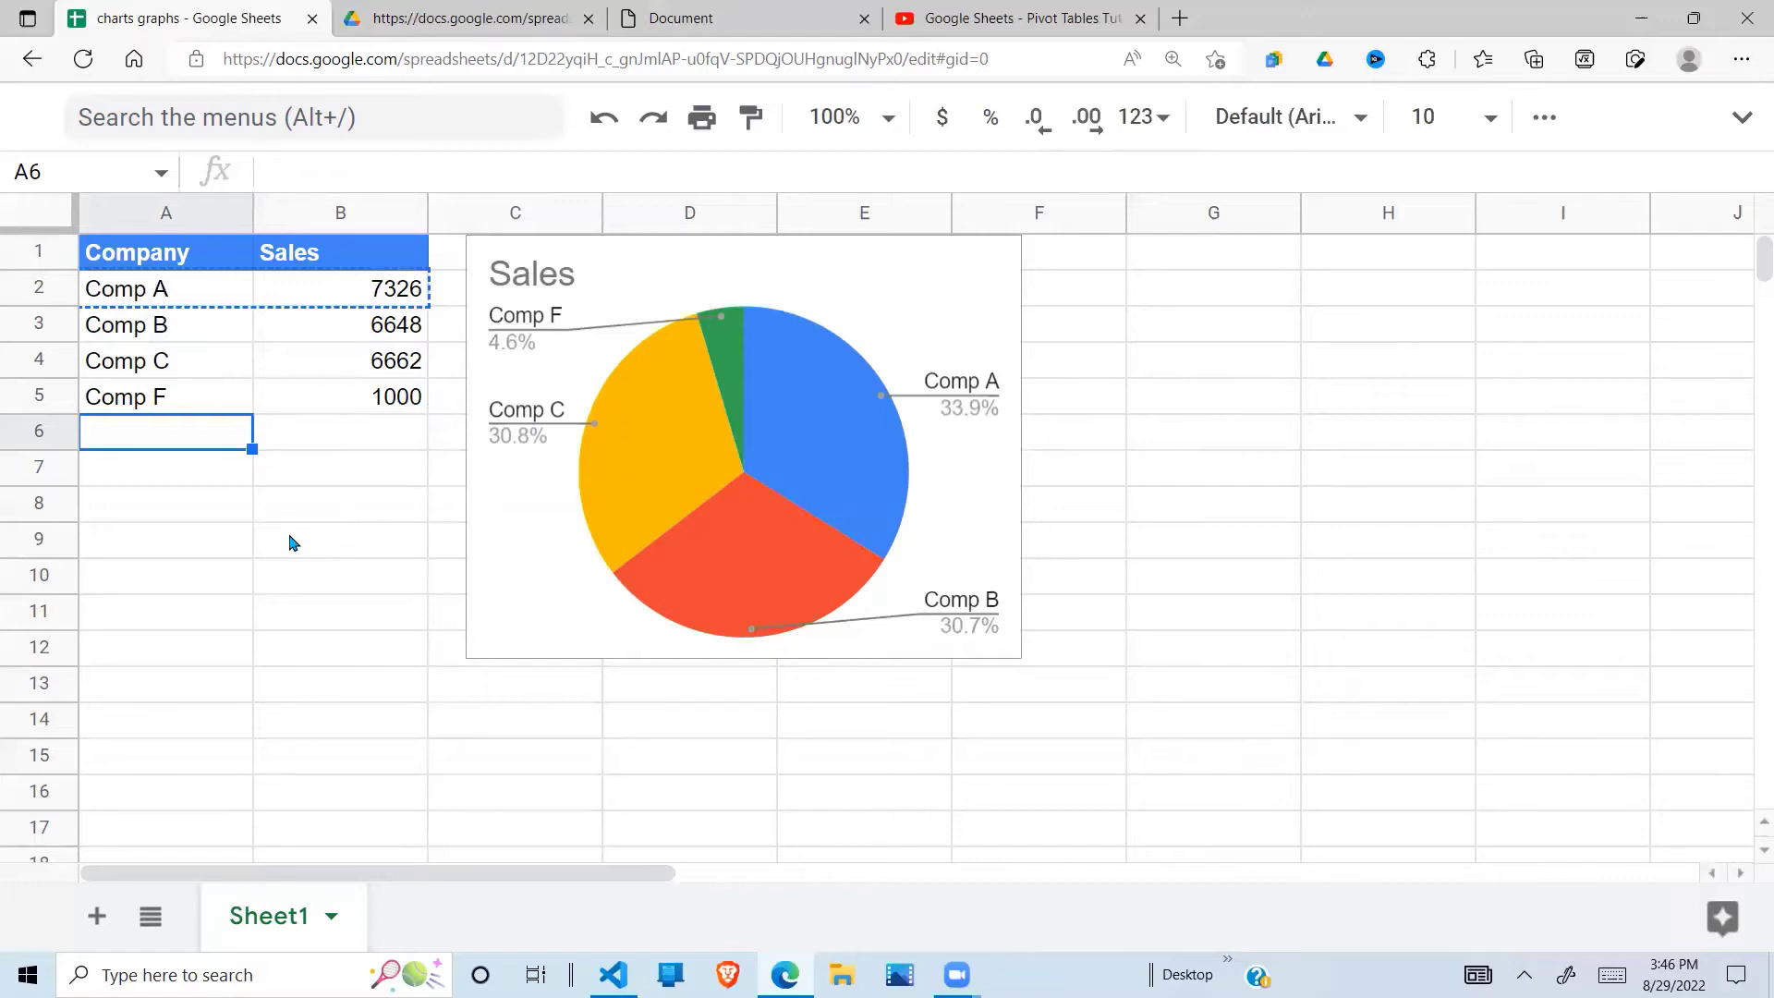
{"action": "key", "text": "ctrl+v"}
{"action": "left_click", "coordinate": [321, 524]}
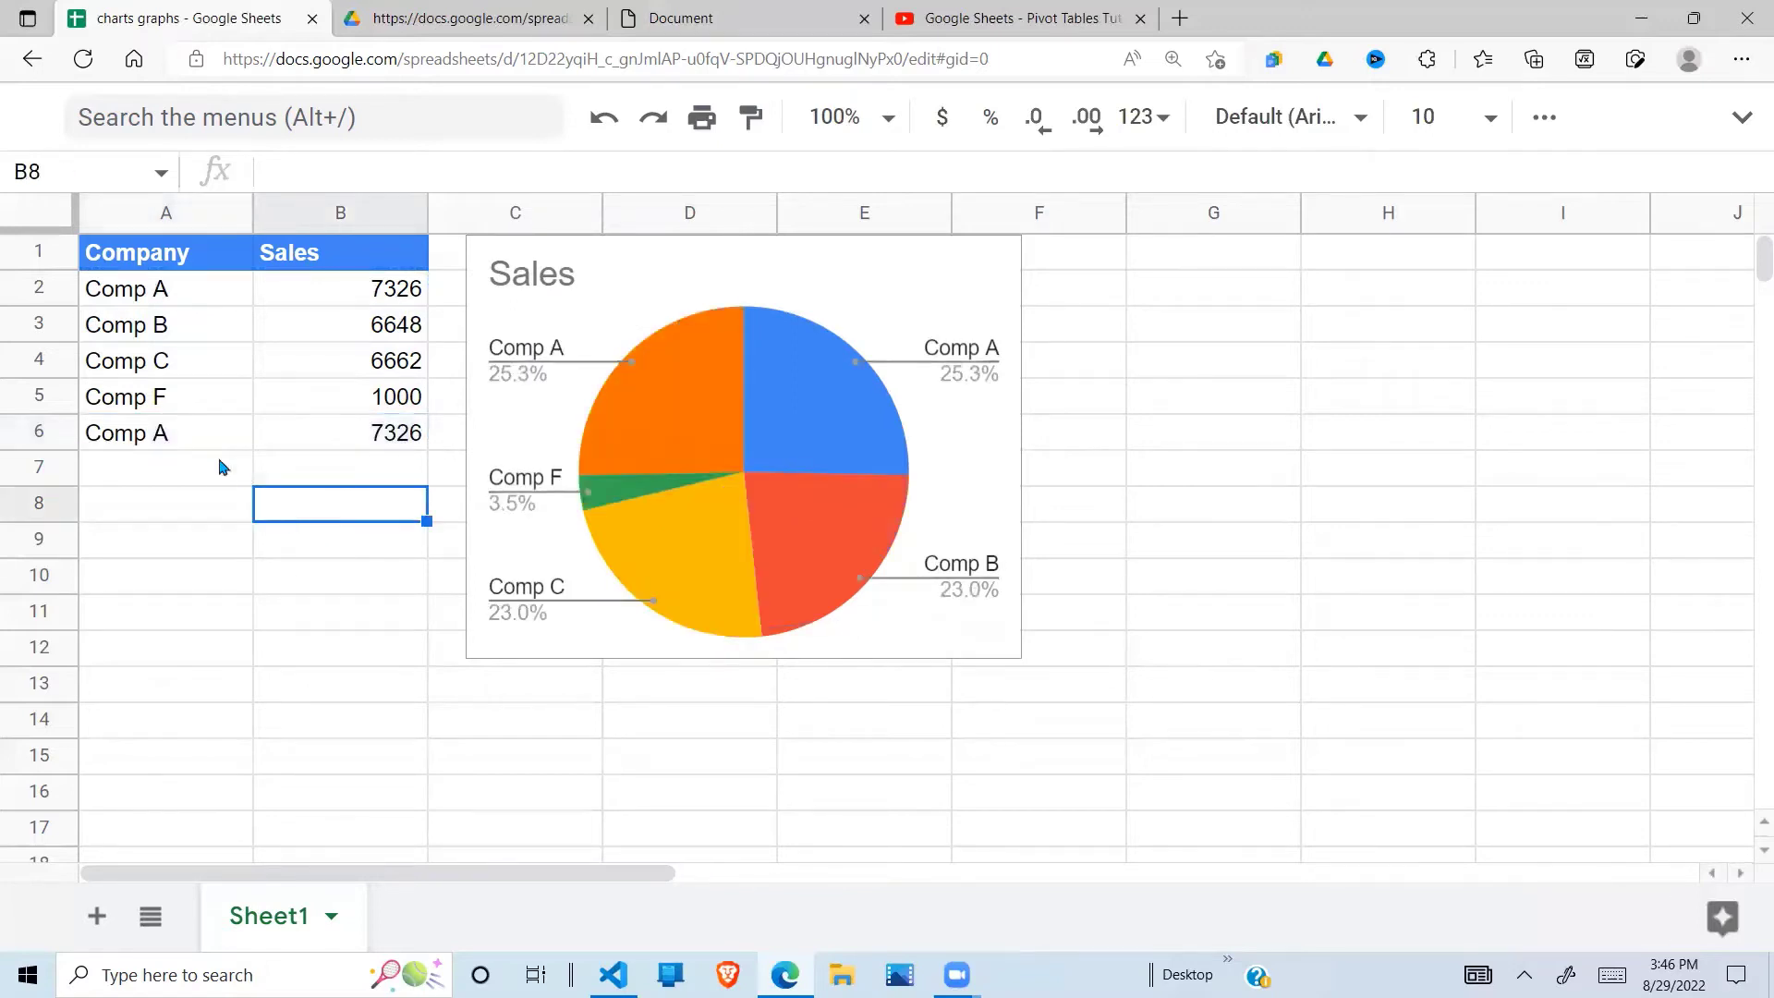
Step: Try the Aggregate option on the Sales pie chart with the duplicate Comp A entry, and turn it back off
{"action": "left_click", "coordinate": [167, 447]}
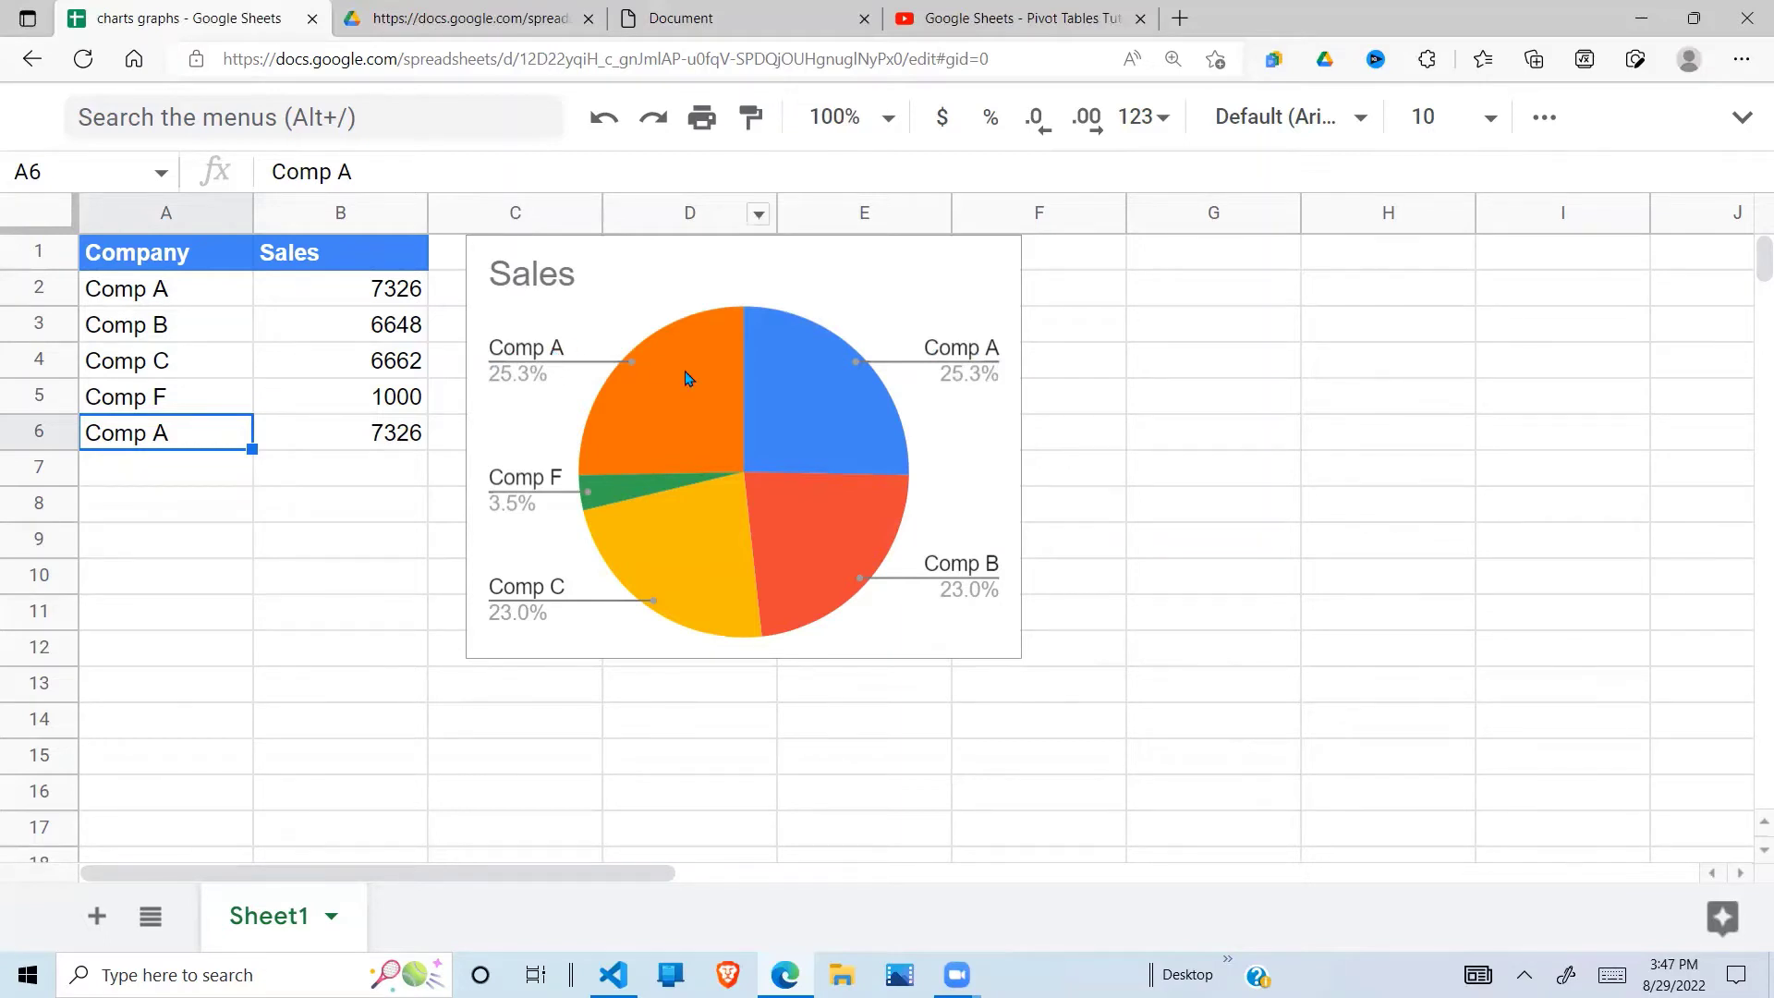
{"action": "double_click", "coordinate": [517, 407]}
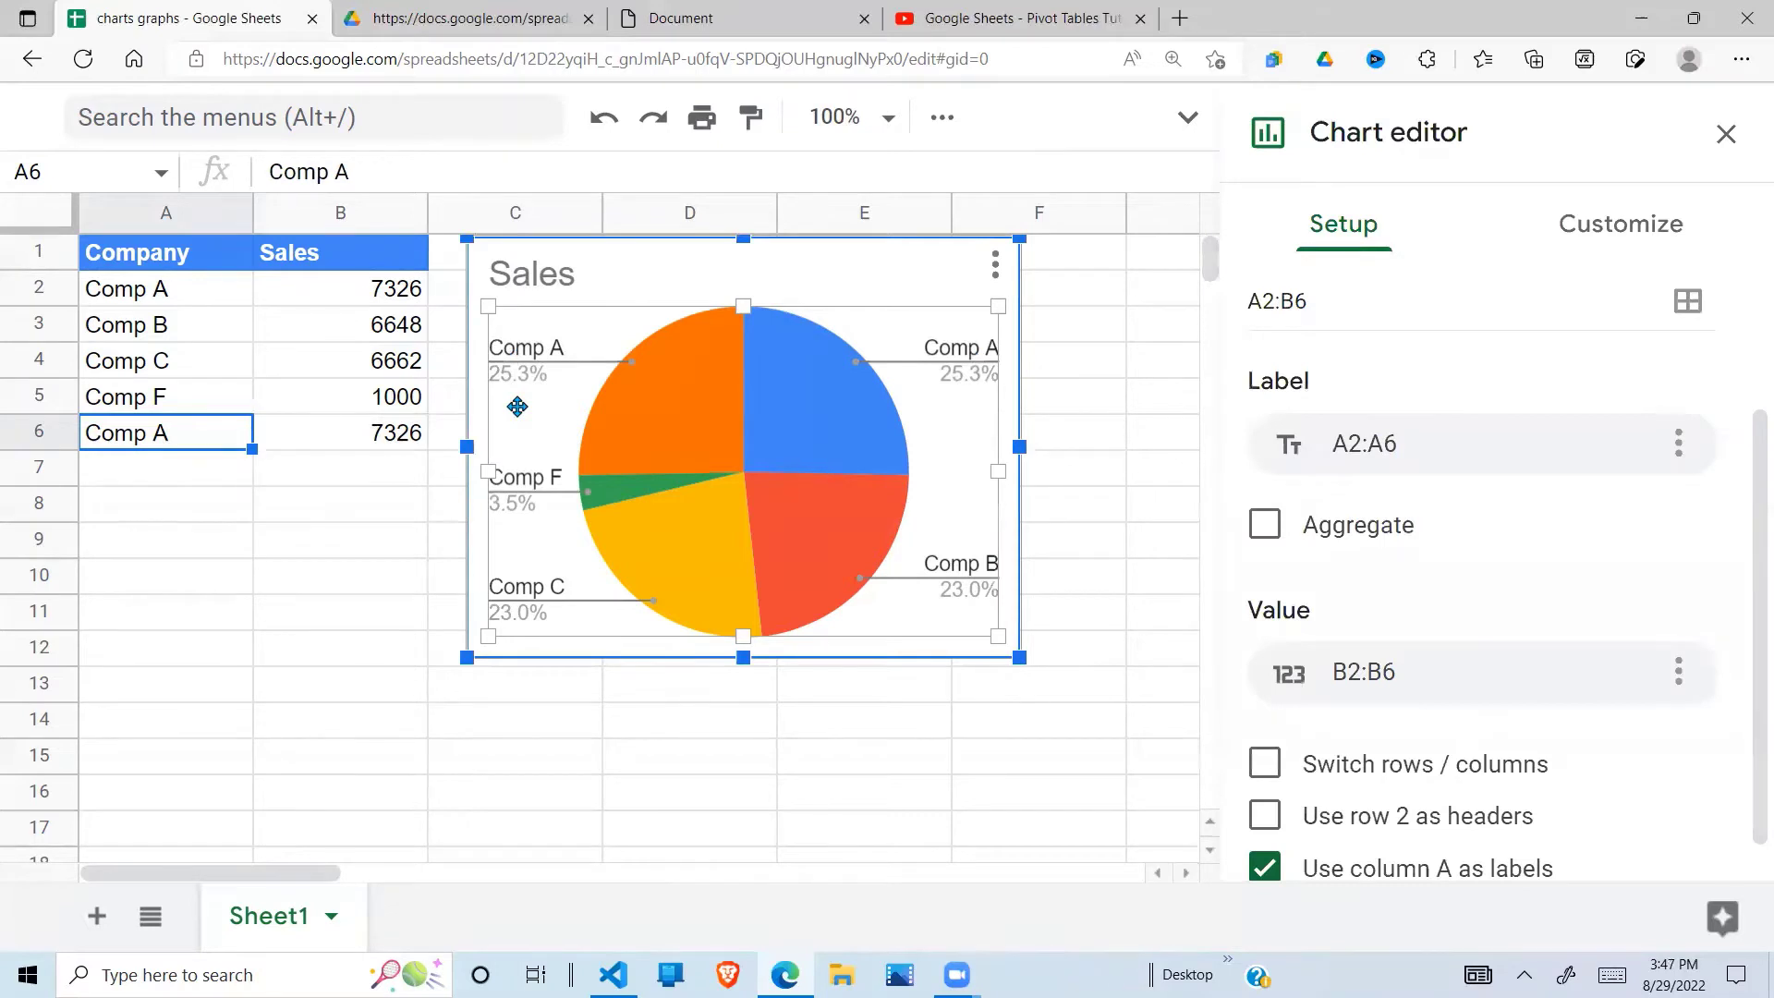
{"action": "left_click", "coordinate": [1262, 527]}
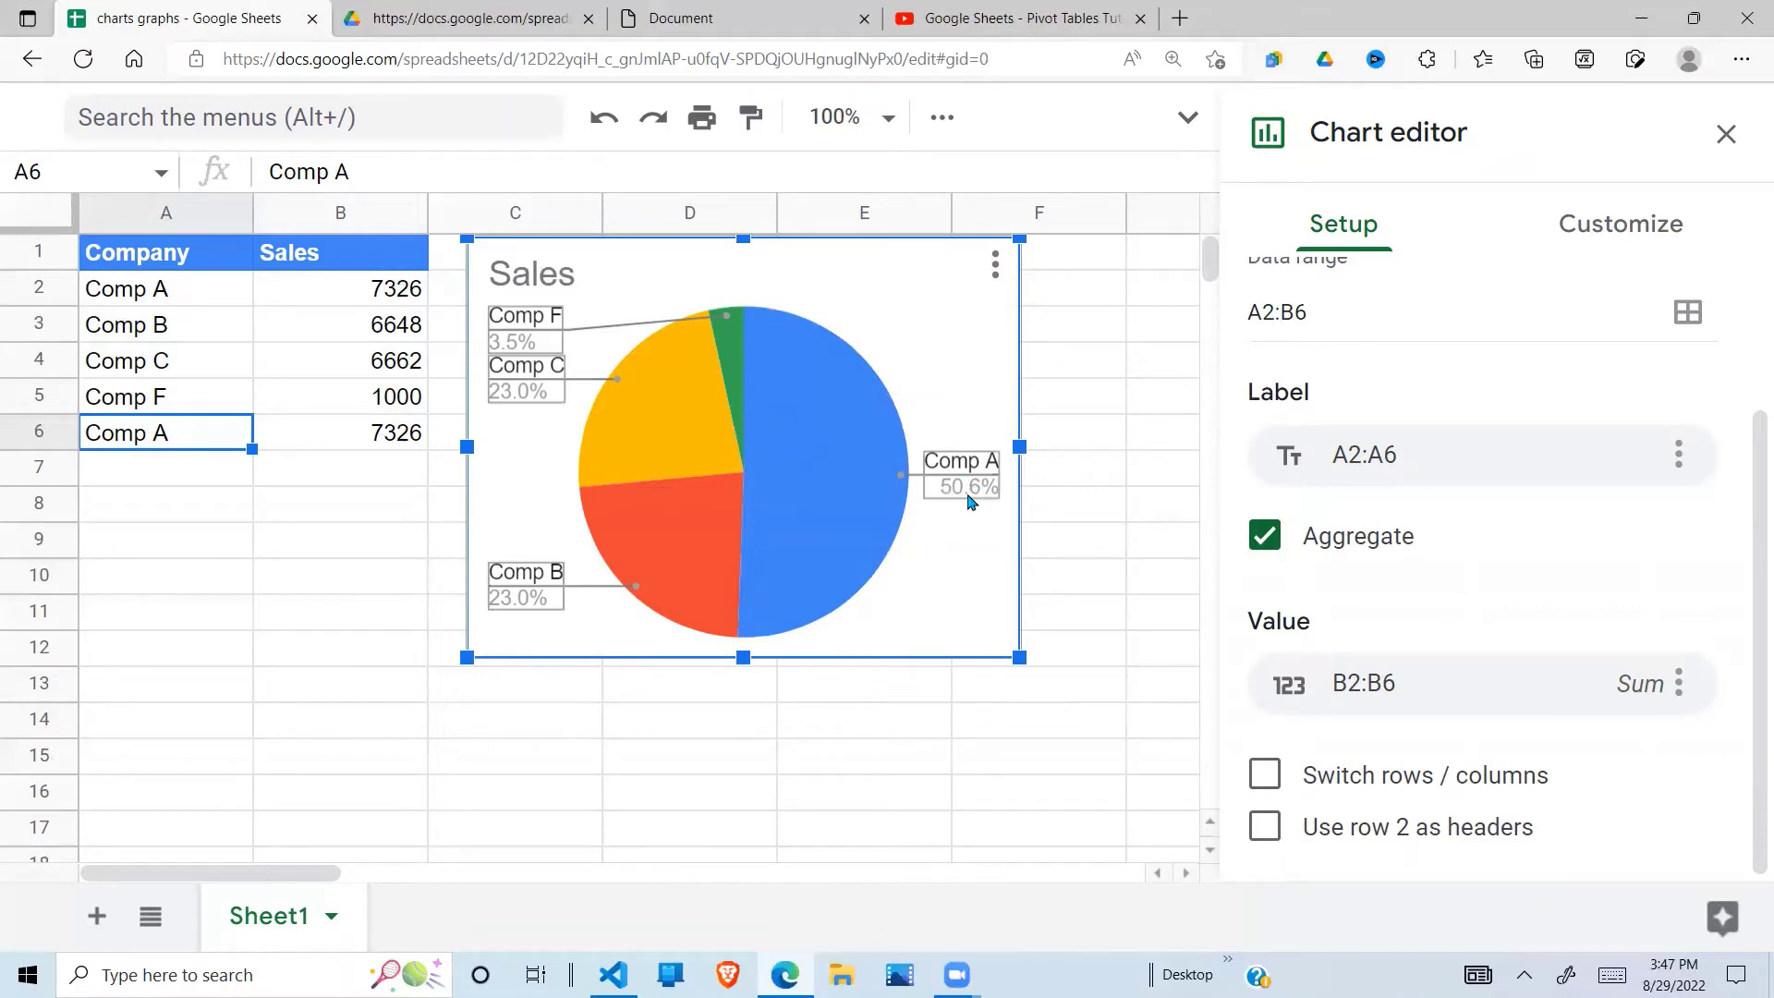
{"action": "left_click", "coordinate": [1264, 536]}
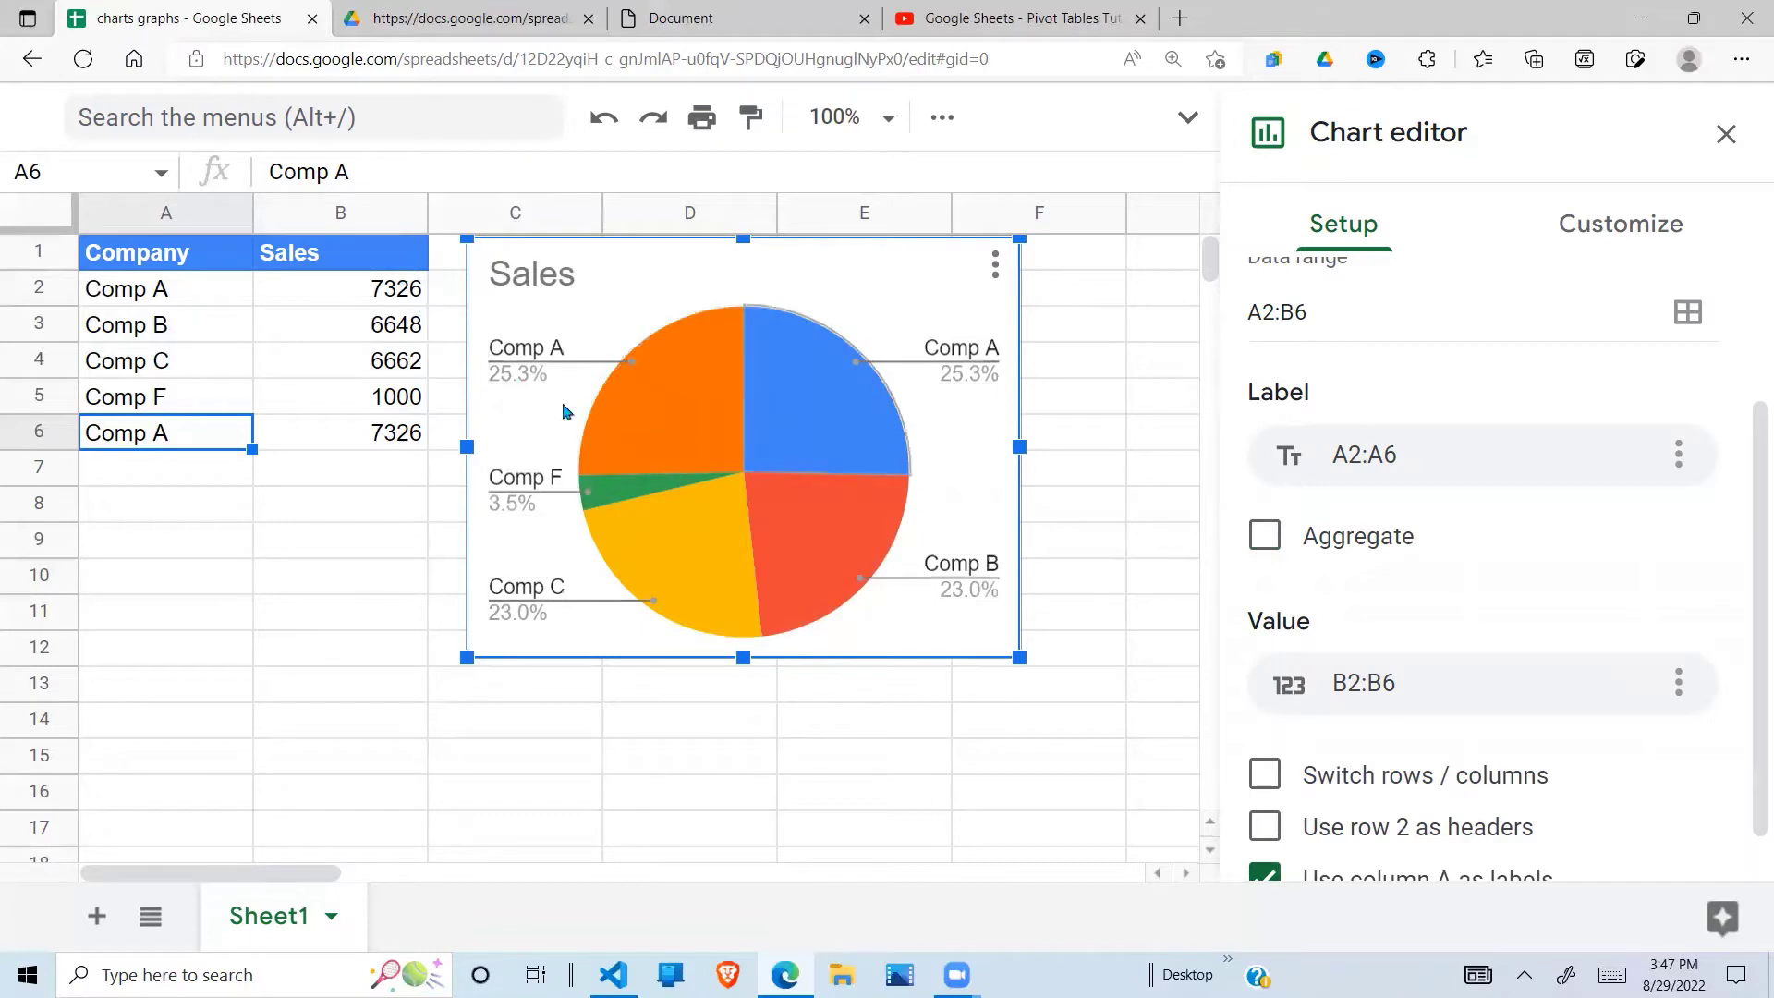
Step: Clear the duplicate Comp A entry by deleting the contents of A6:B7
{"action": "left_click", "coordinate": [234, 575]}
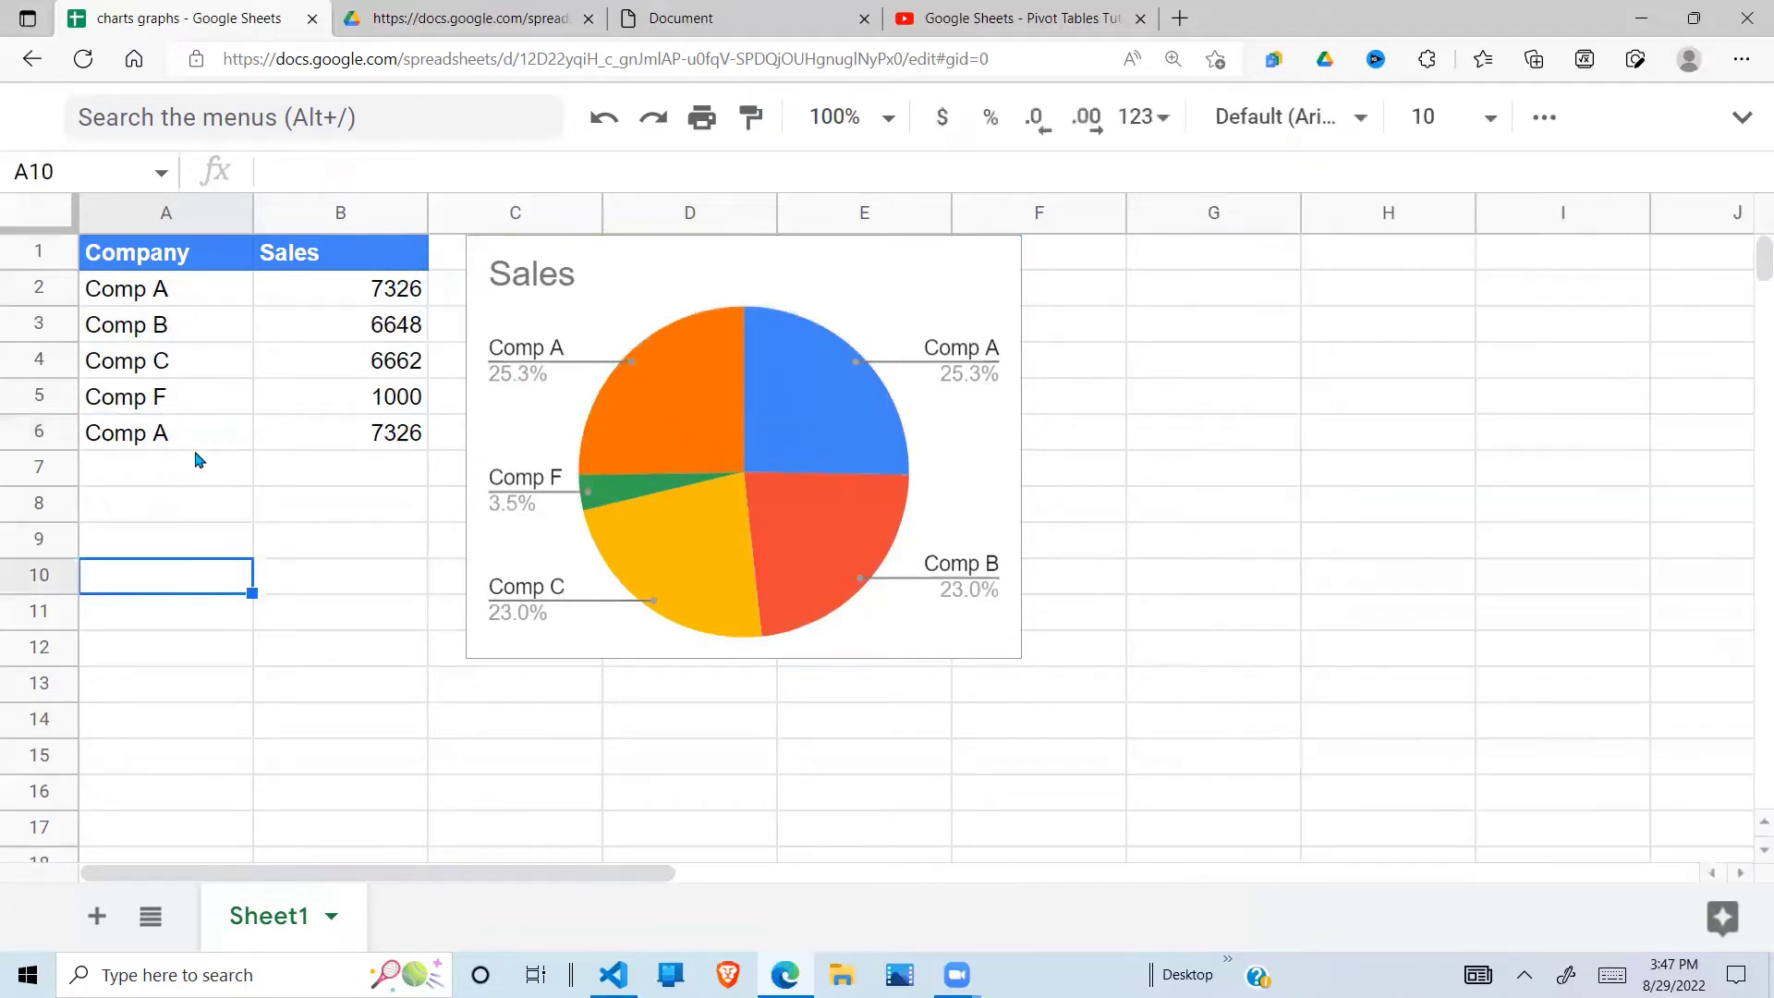
{"action": "left_click", "coordinate": [190, 437]}
{"action": "left_click", "coordinate": [338, 462], "text": "shift"}
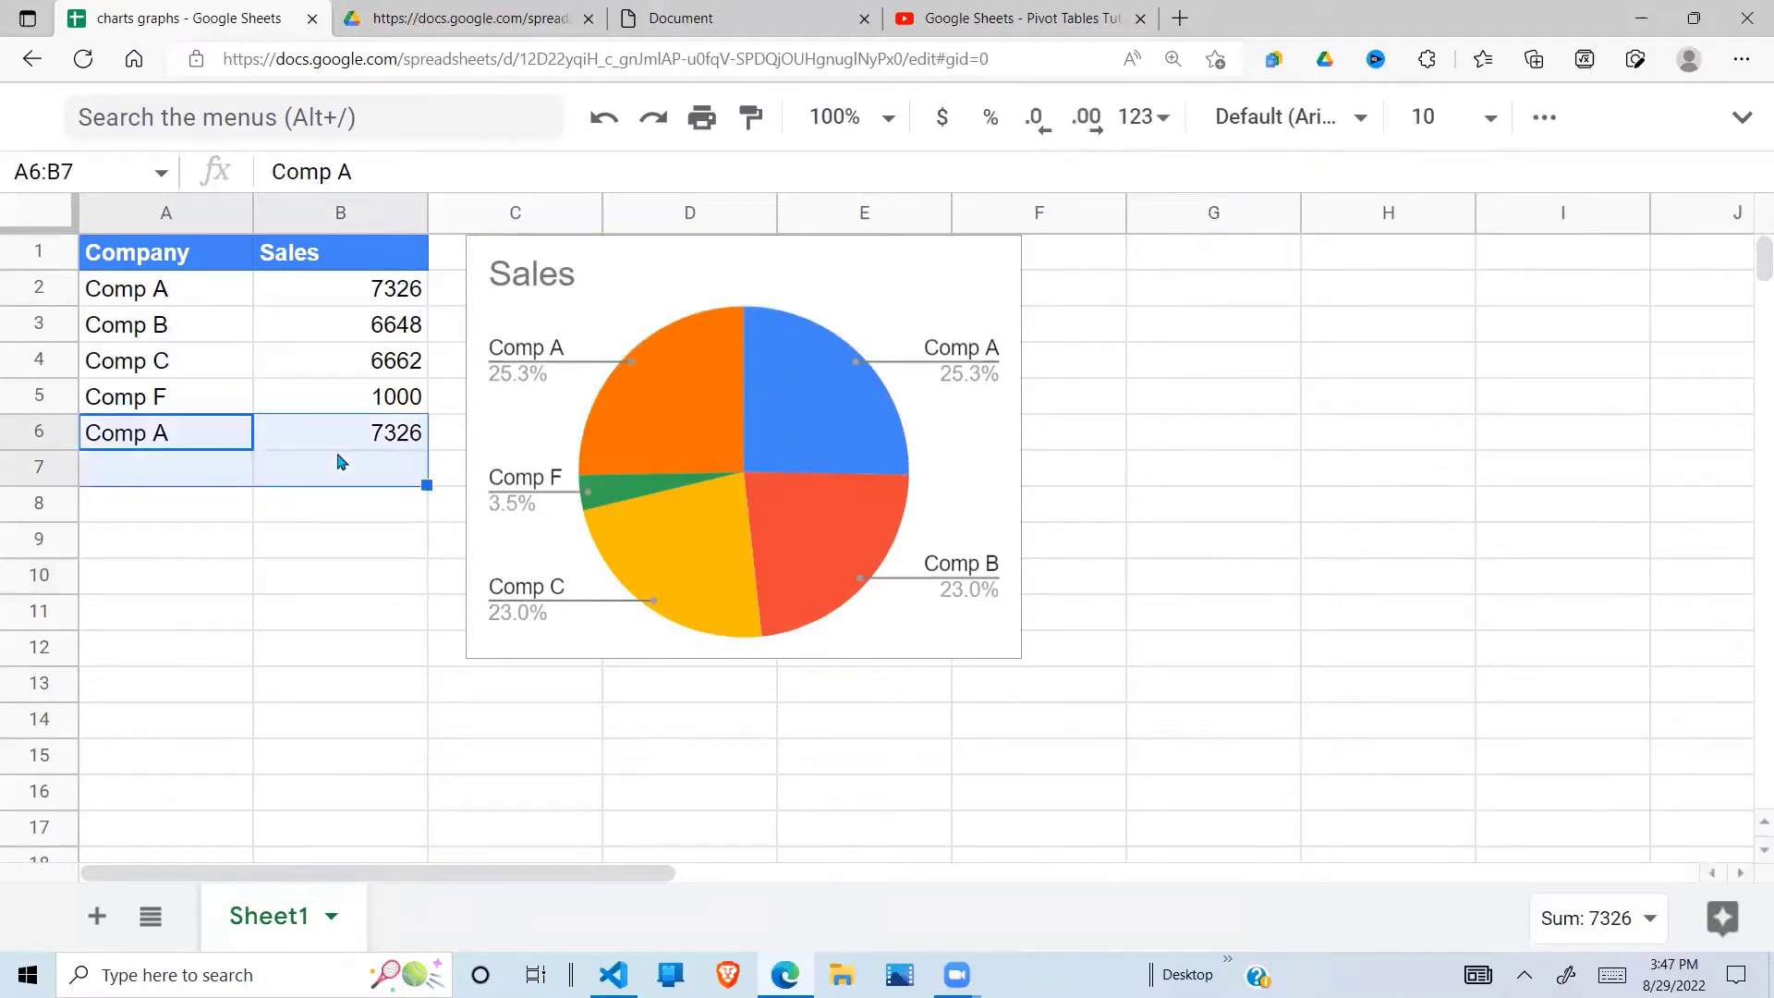
{"action": "key", "text": "Delete"}
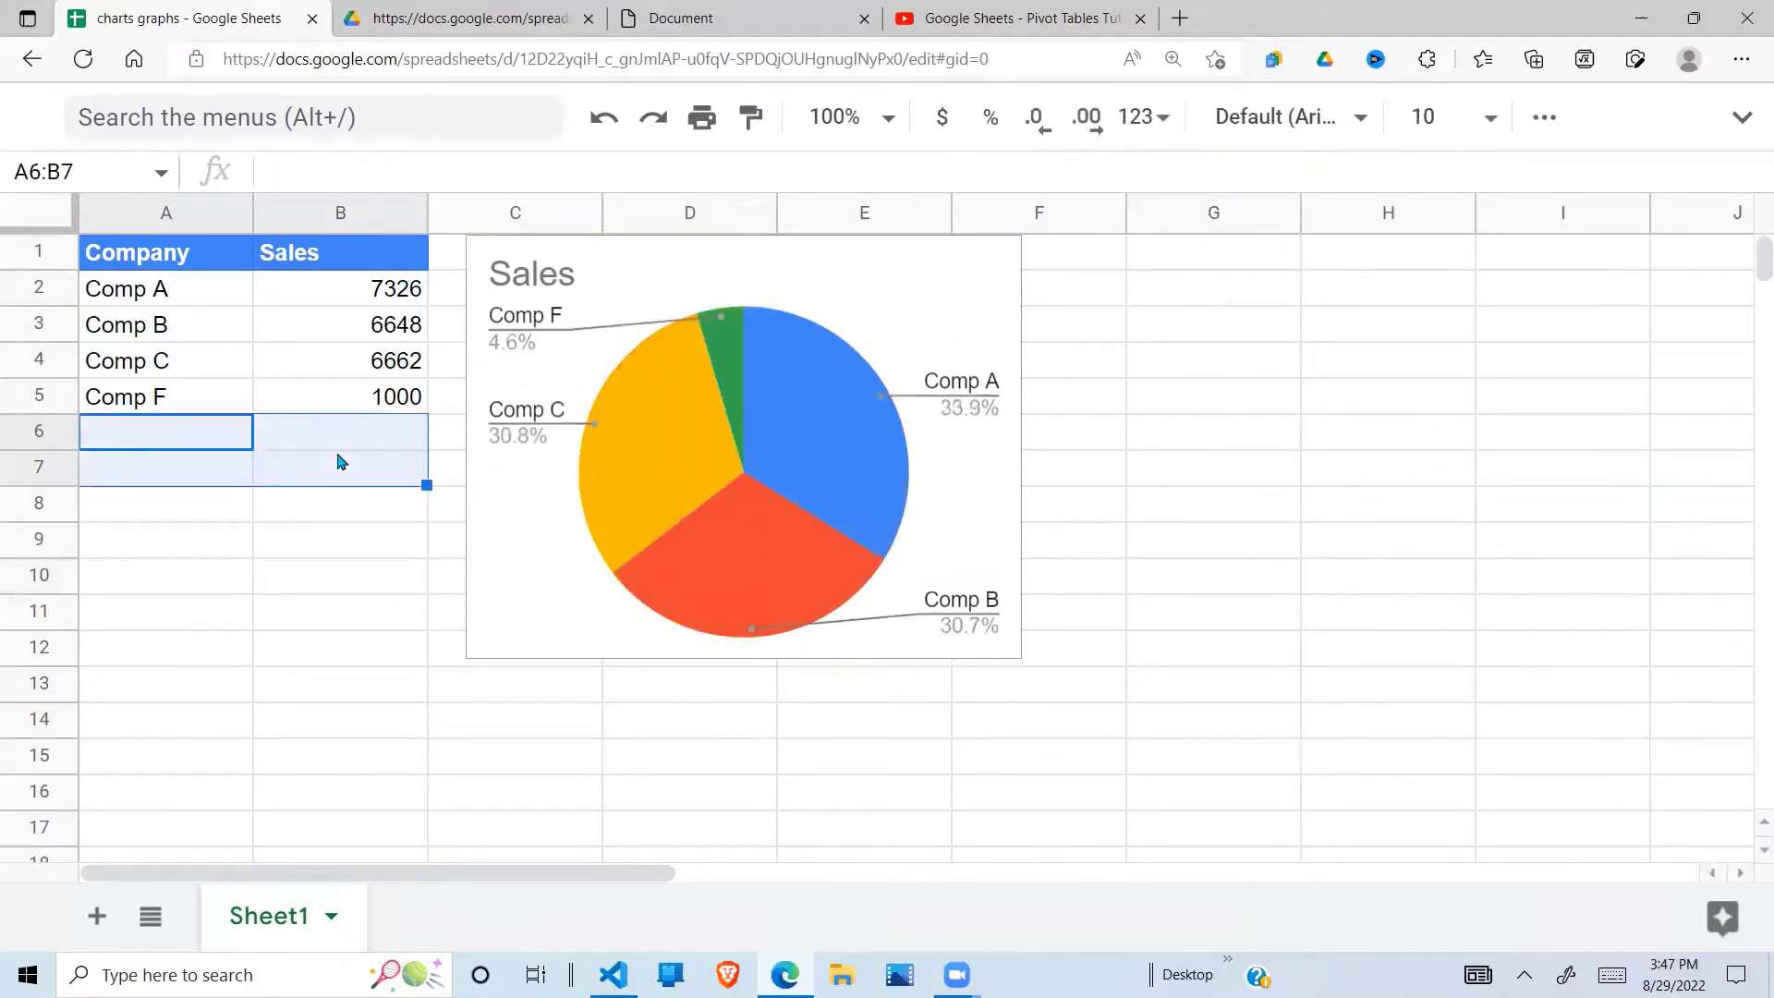
Step: Try switching rows and columns in the Sales pie chart's setup, and turn the option back off
{"action": "double_click", "coordinate": [527, 602]}
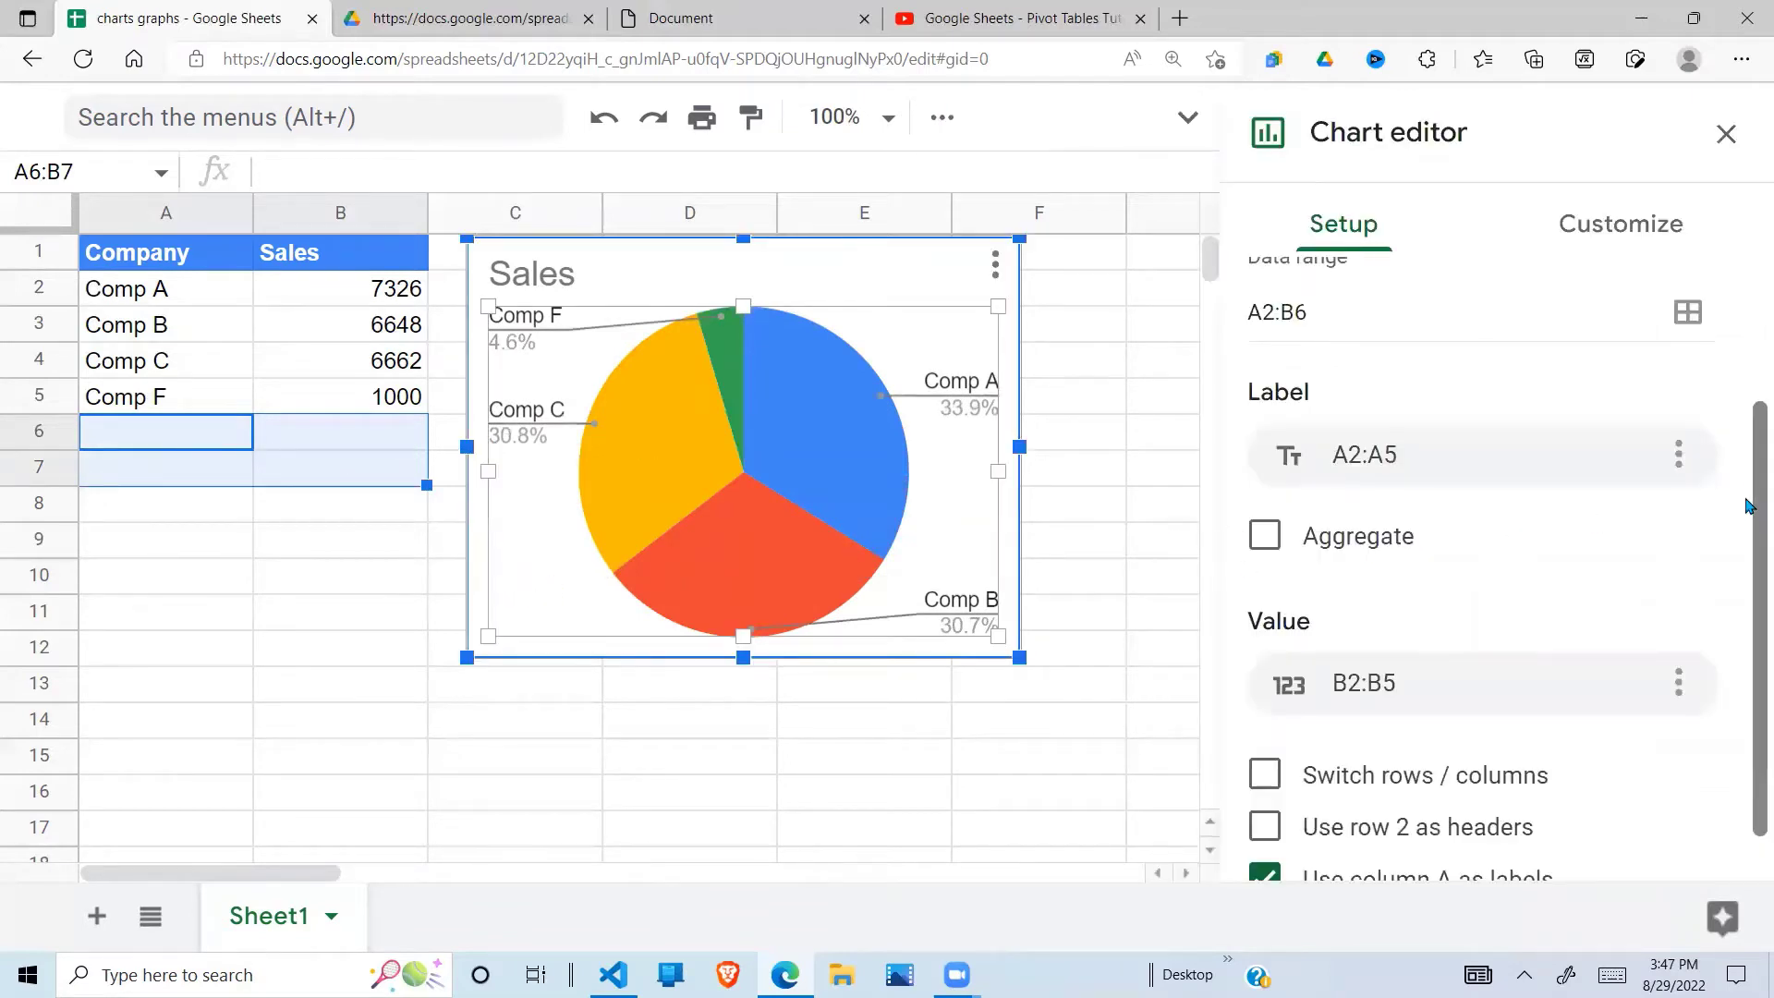
{"action": "scroll", "coordinate": [1748, 499], "scroll_direction": "down", "scroll_amount": 1}
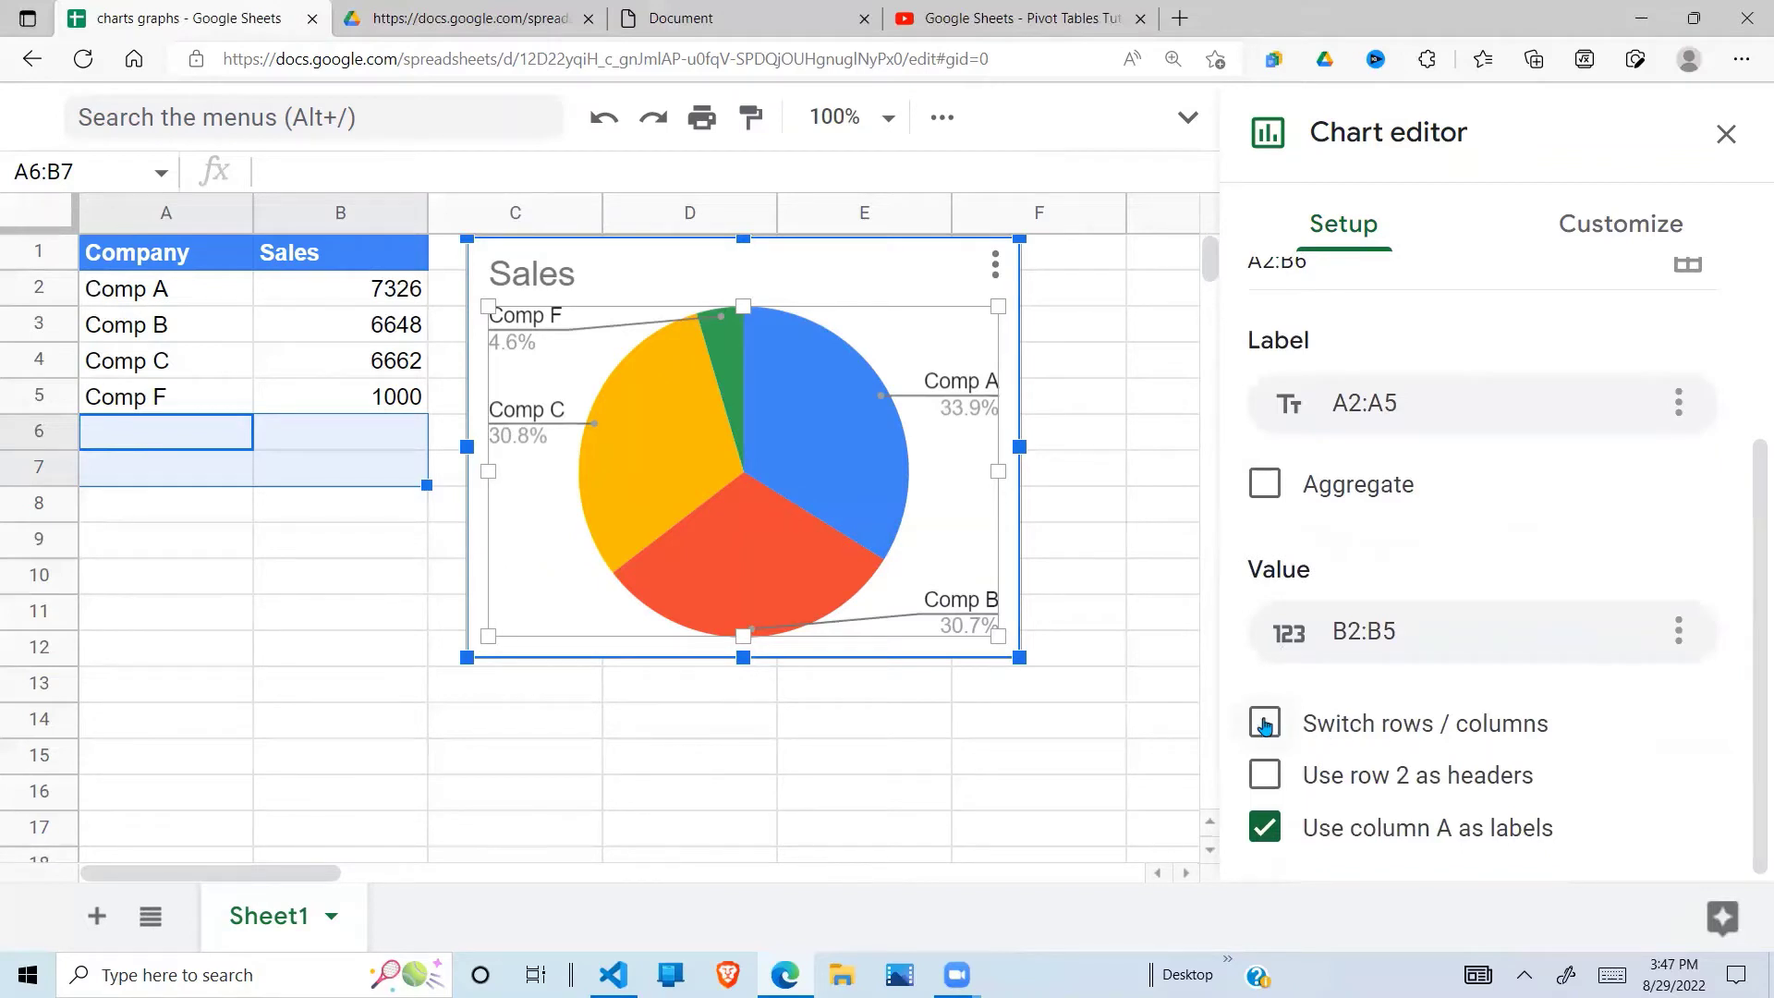
{"action": "left_click", "coordinate": [1265, 726]}
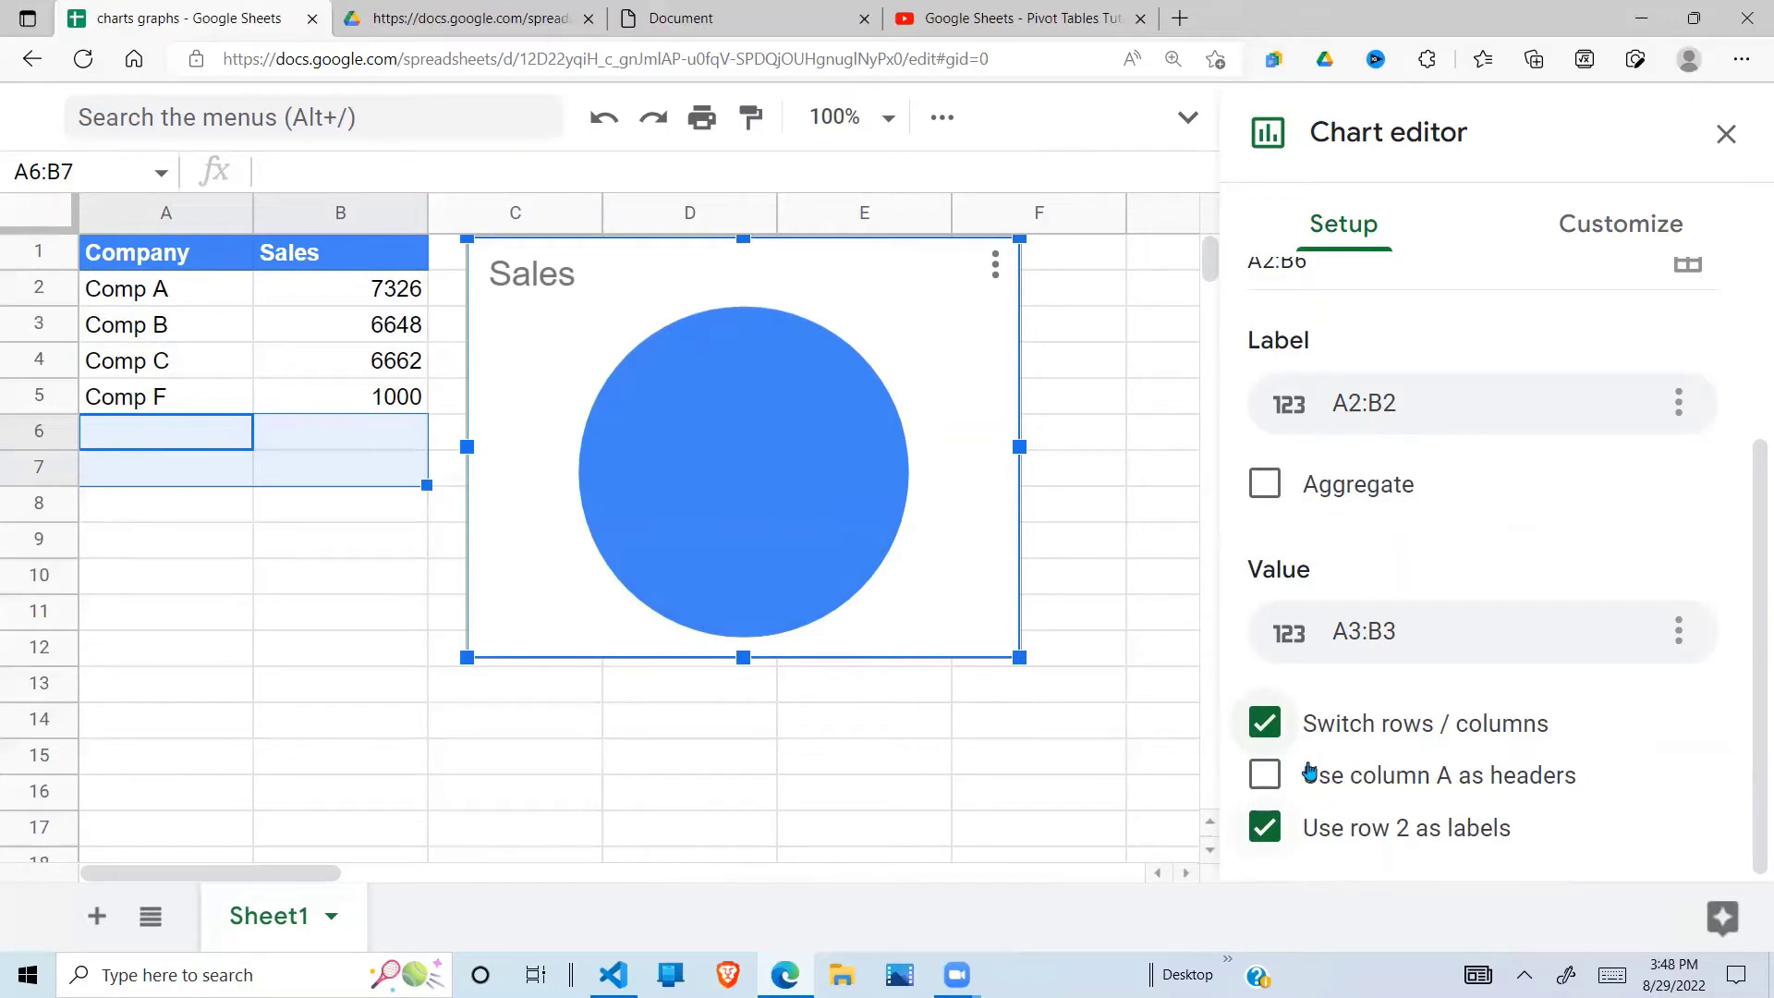
{"action": "left_click", "coordinate": [1269, 730]}
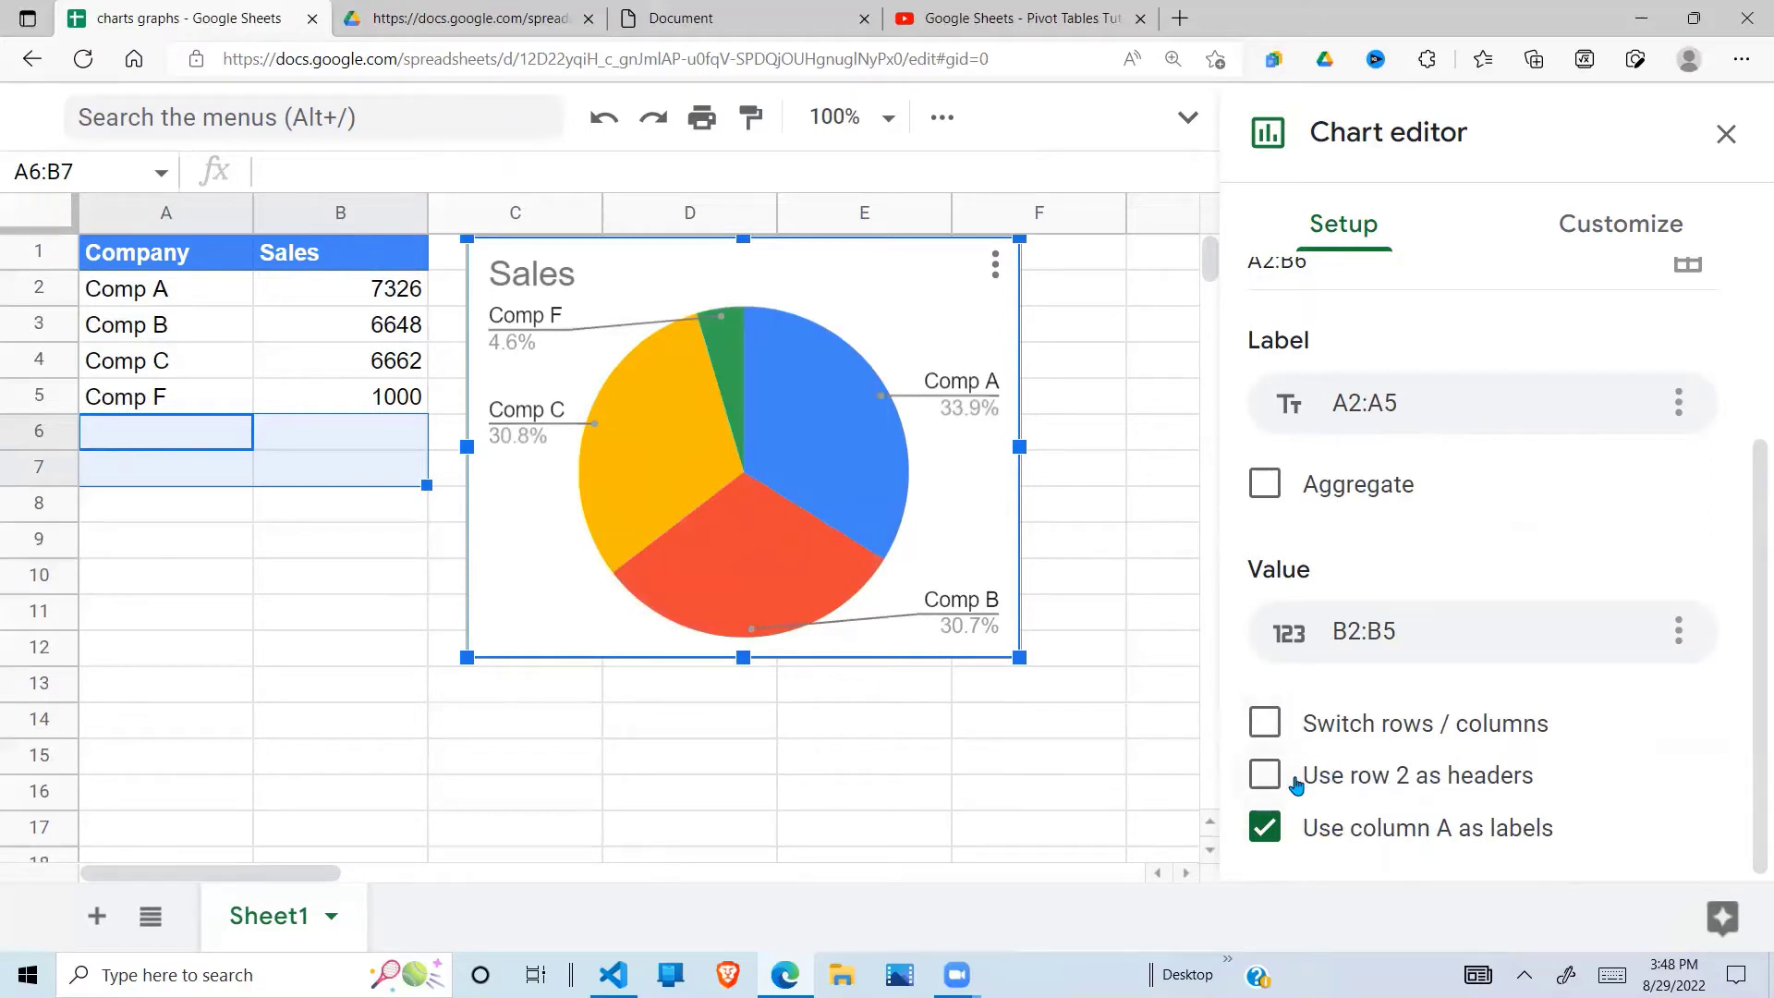
Step: Compare the header and first data row in A1:B2 with the remaining company rows in A3:B5
{"action": "left_click", "coordinate": [367, 656]}
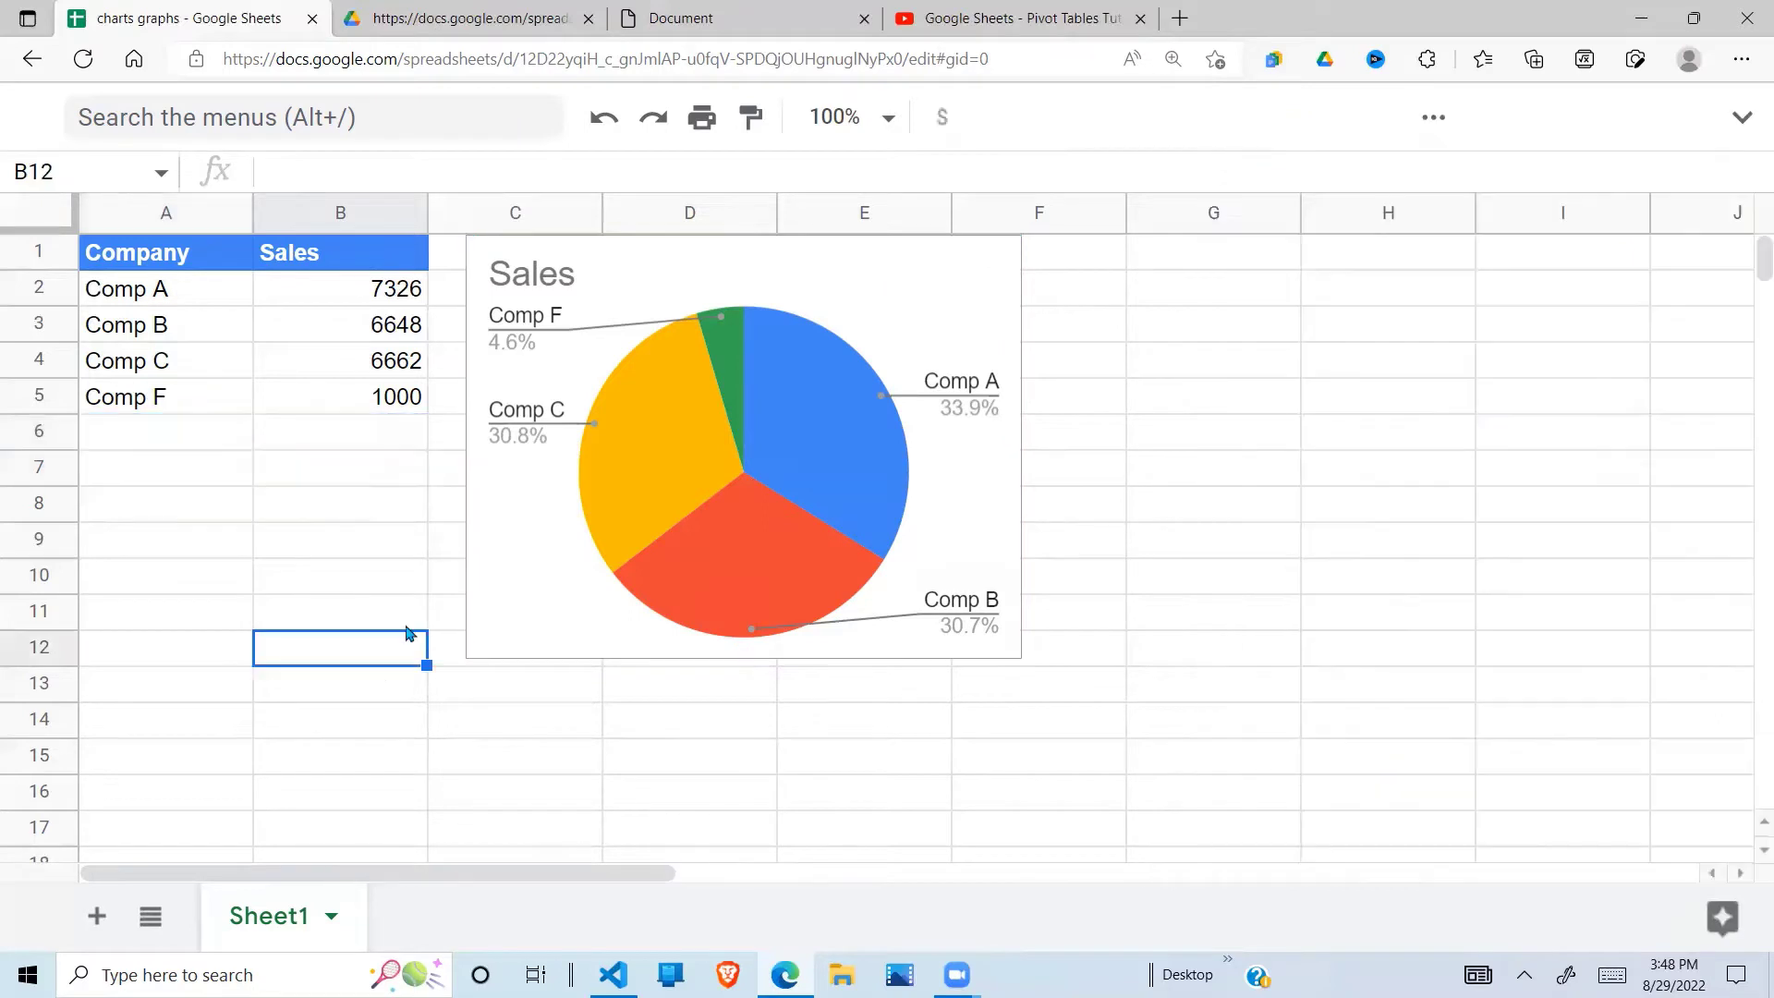
{"action": "left_click_drag", "start_coordinate": [369, 256], "coordinate": [372, 294]}
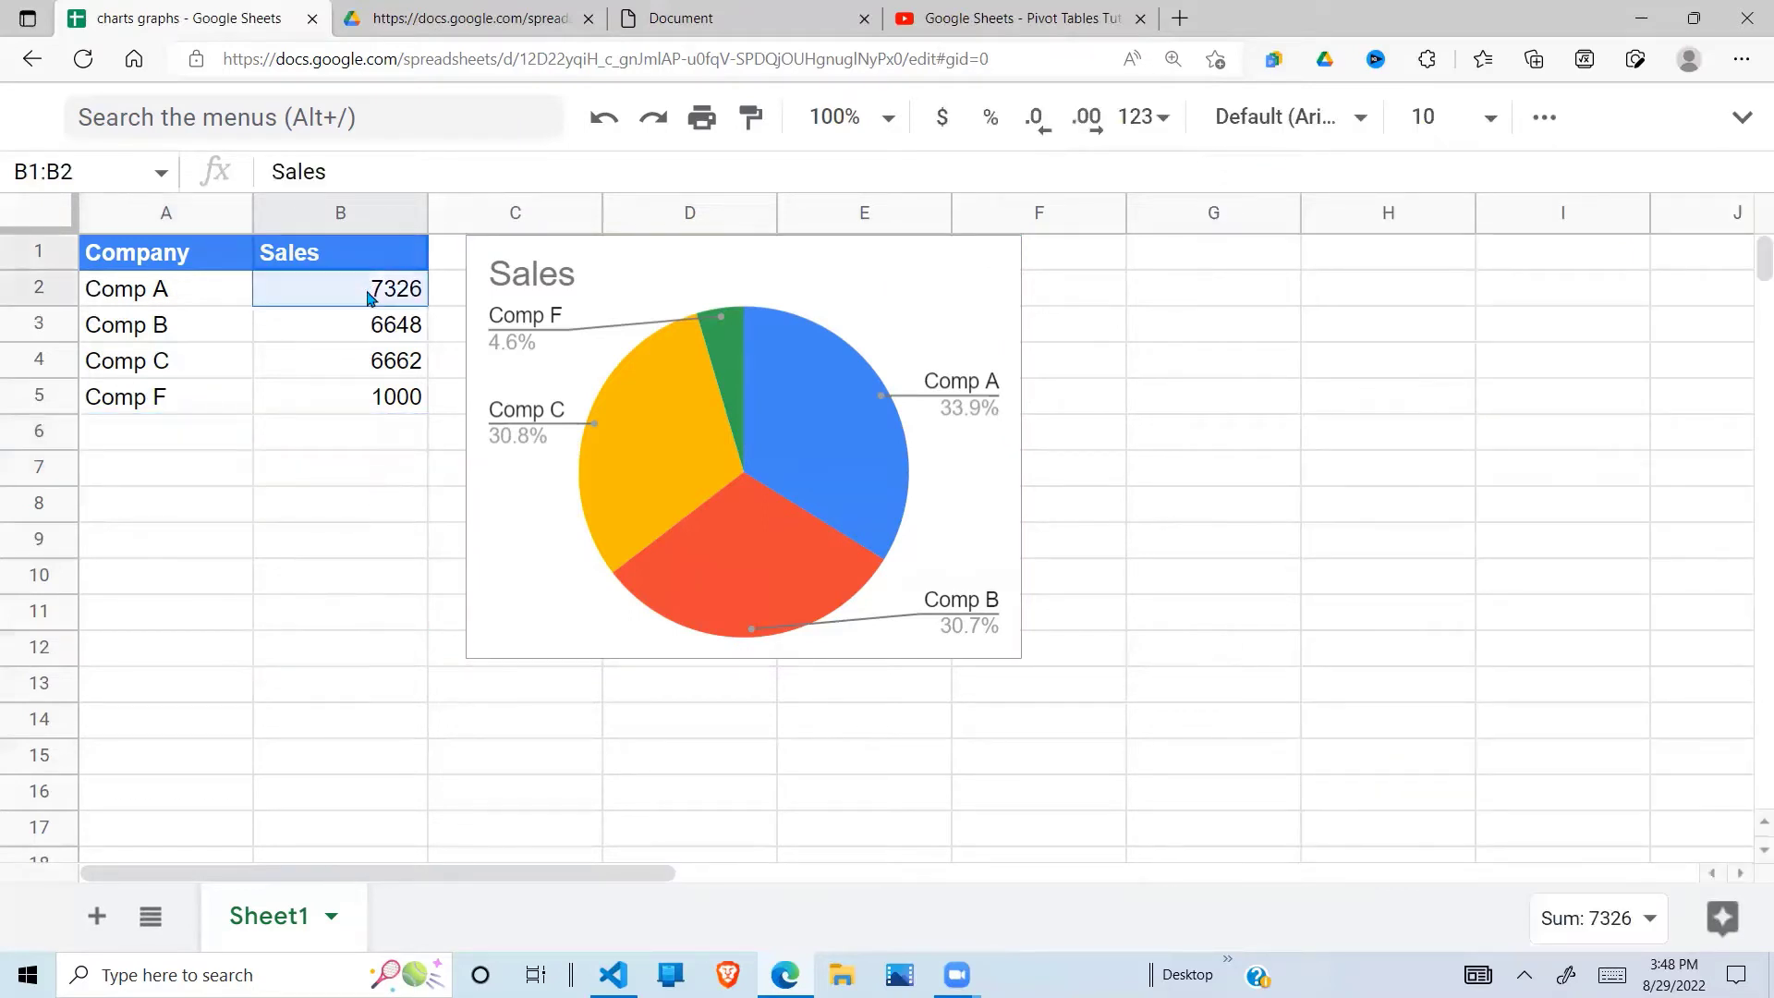
{"action": "left_click_drag", "start_coordinate": [111, 268], "coordinate": [310, 306]}
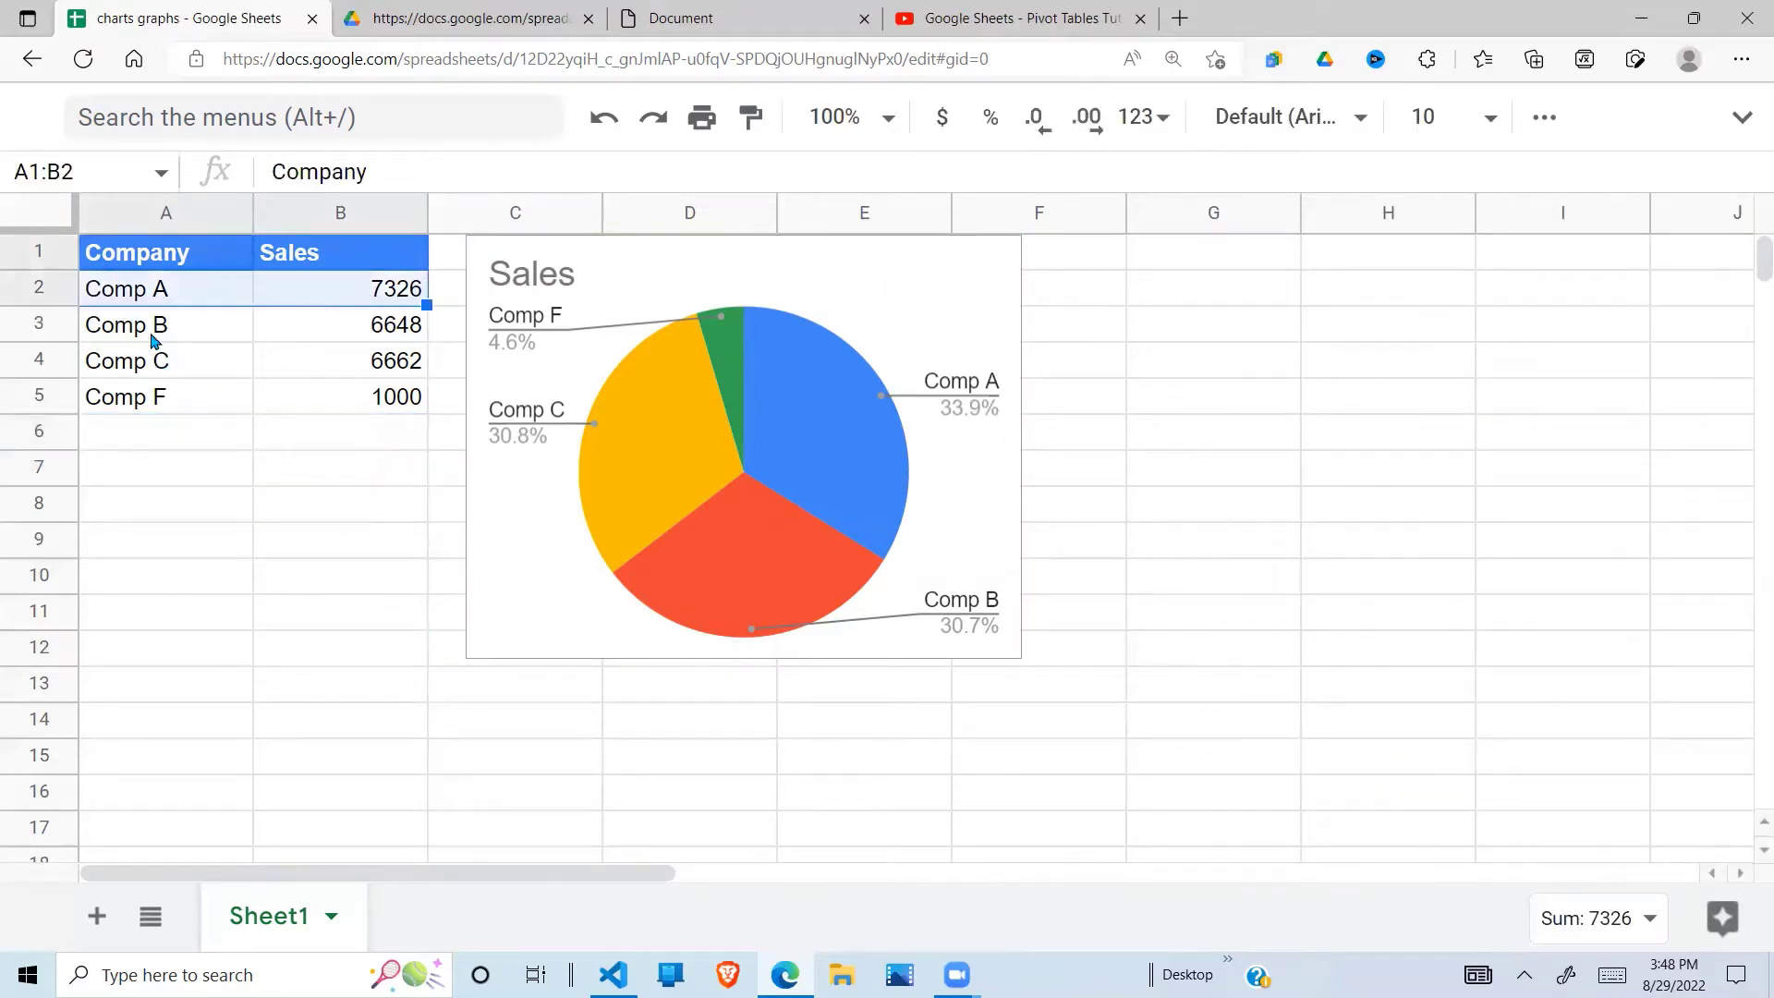
{"action": "left_click_drag", "start_coordinate": [155, 331], "coordinate": [363, 416]}
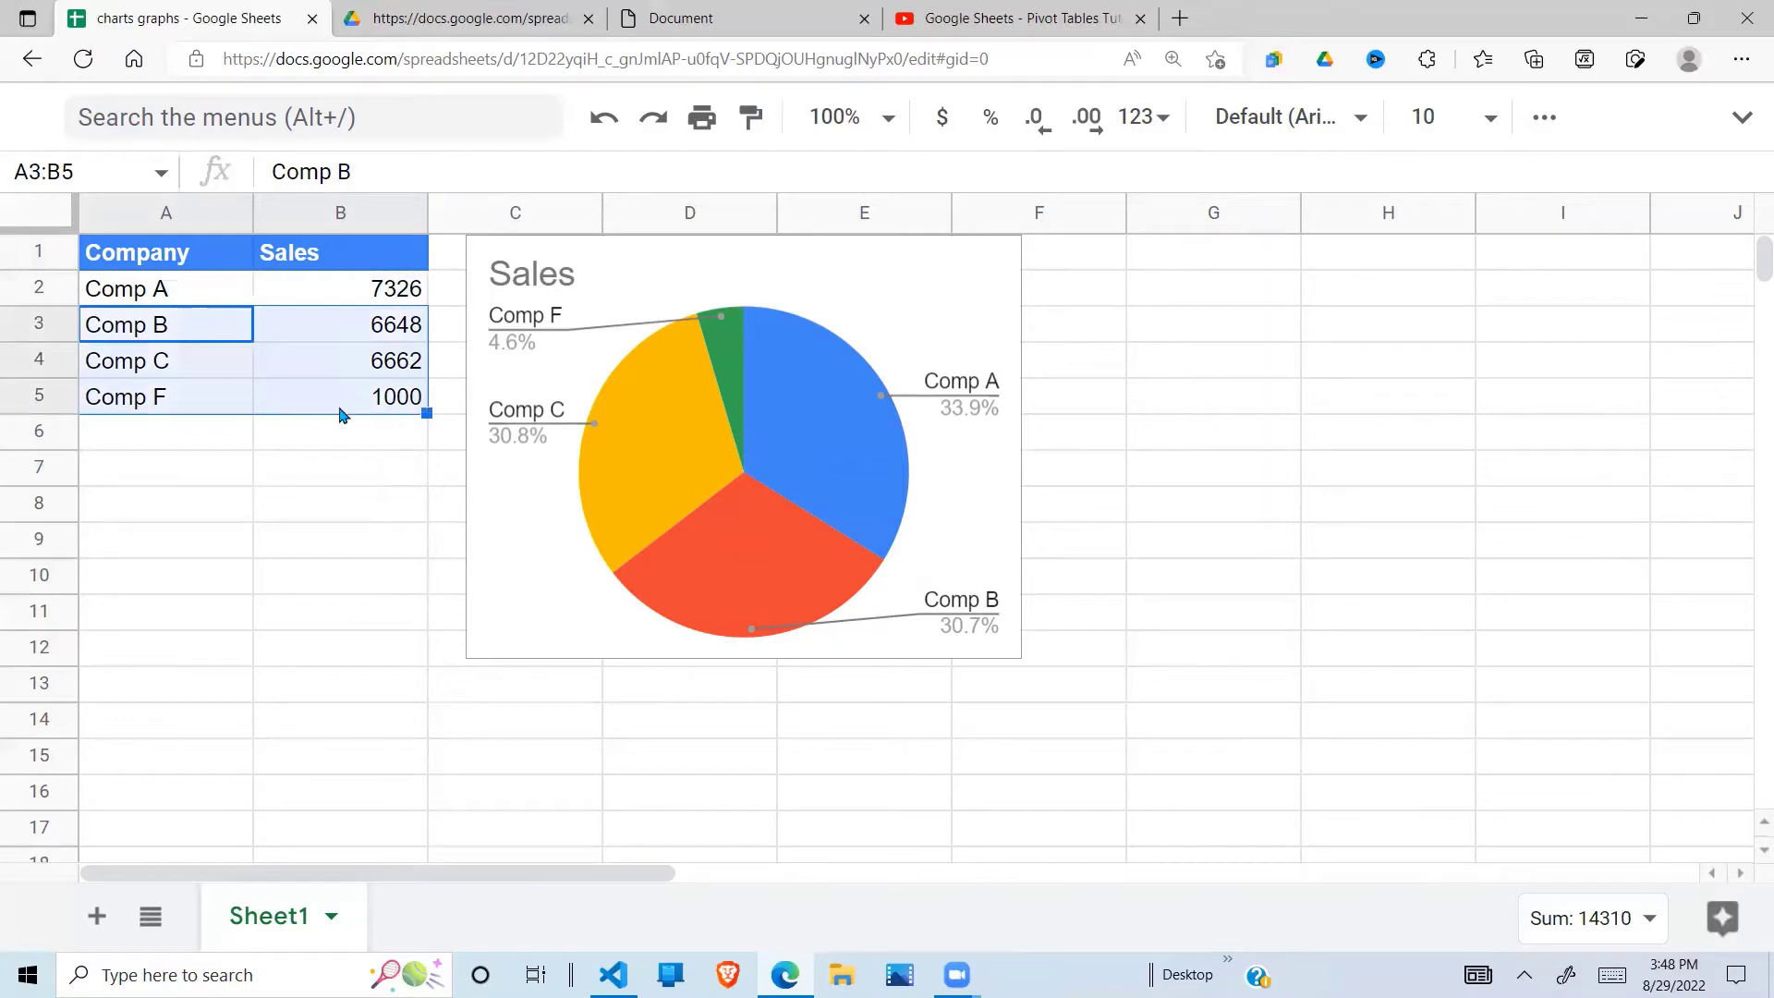
Step: Try using row 2 as headers for the Sales pie chart, and turn the option back off
{"action": "left_click", "coordinate": [510, 630]}
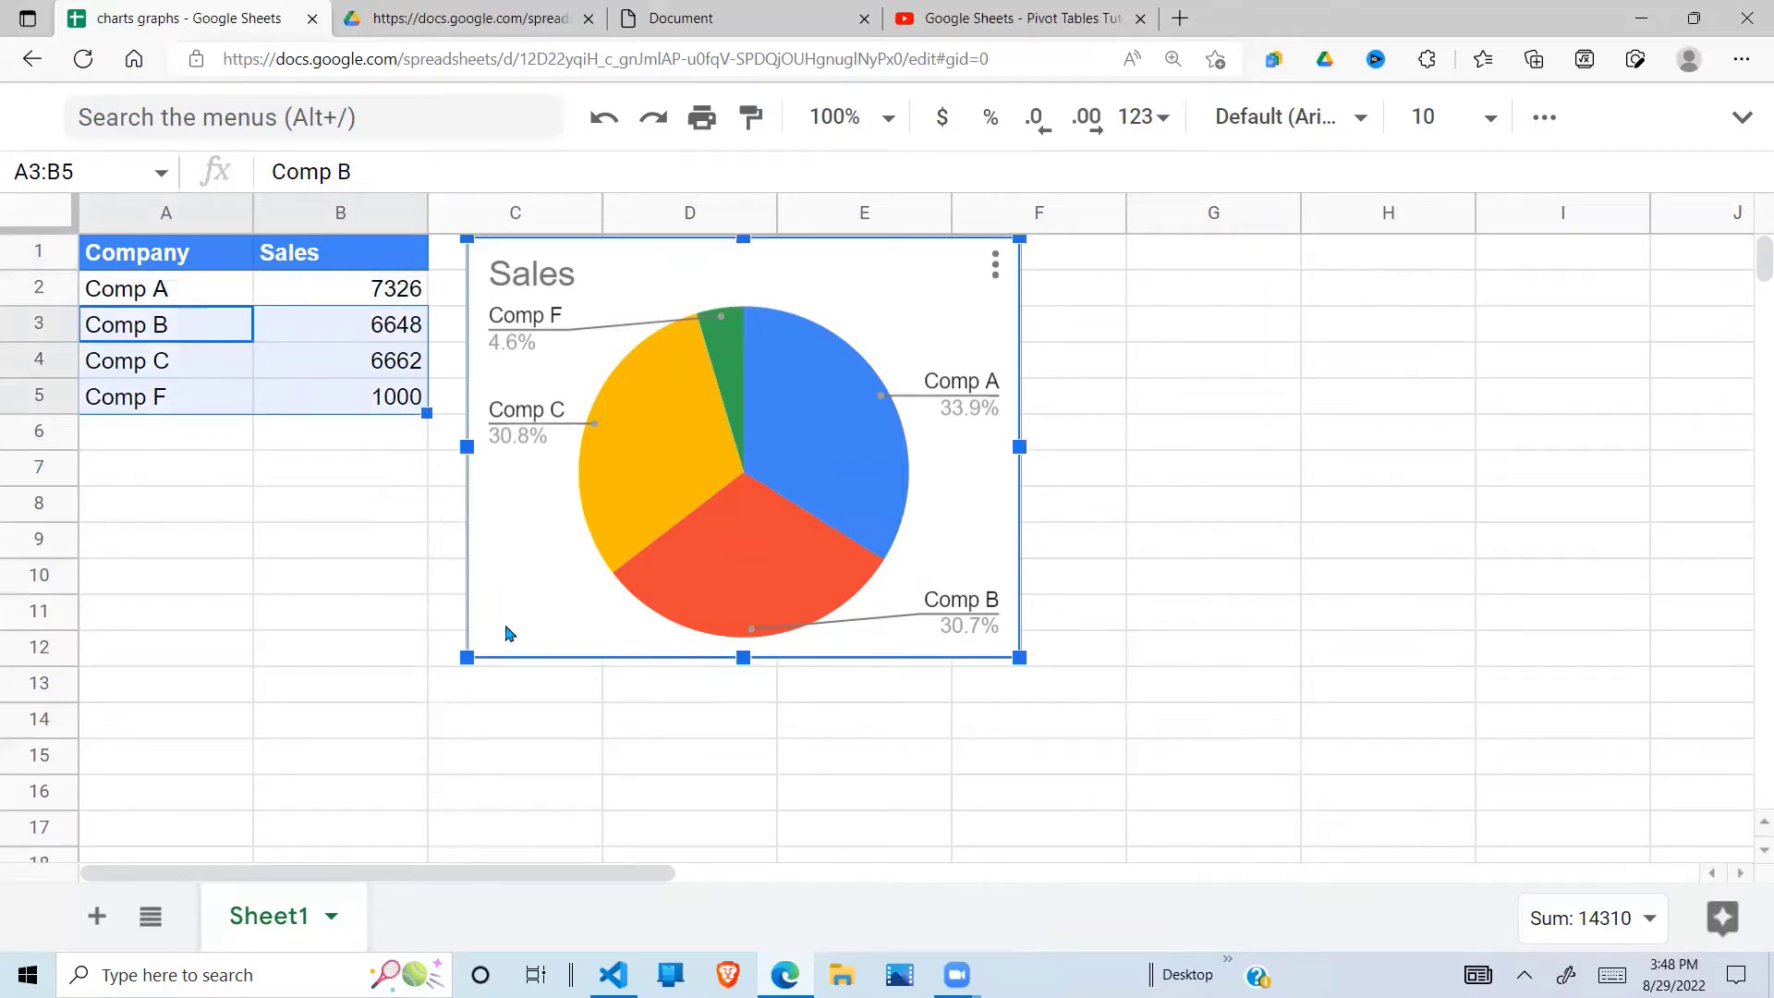
{"action": "double_click", "coordinate": [507, 635]}
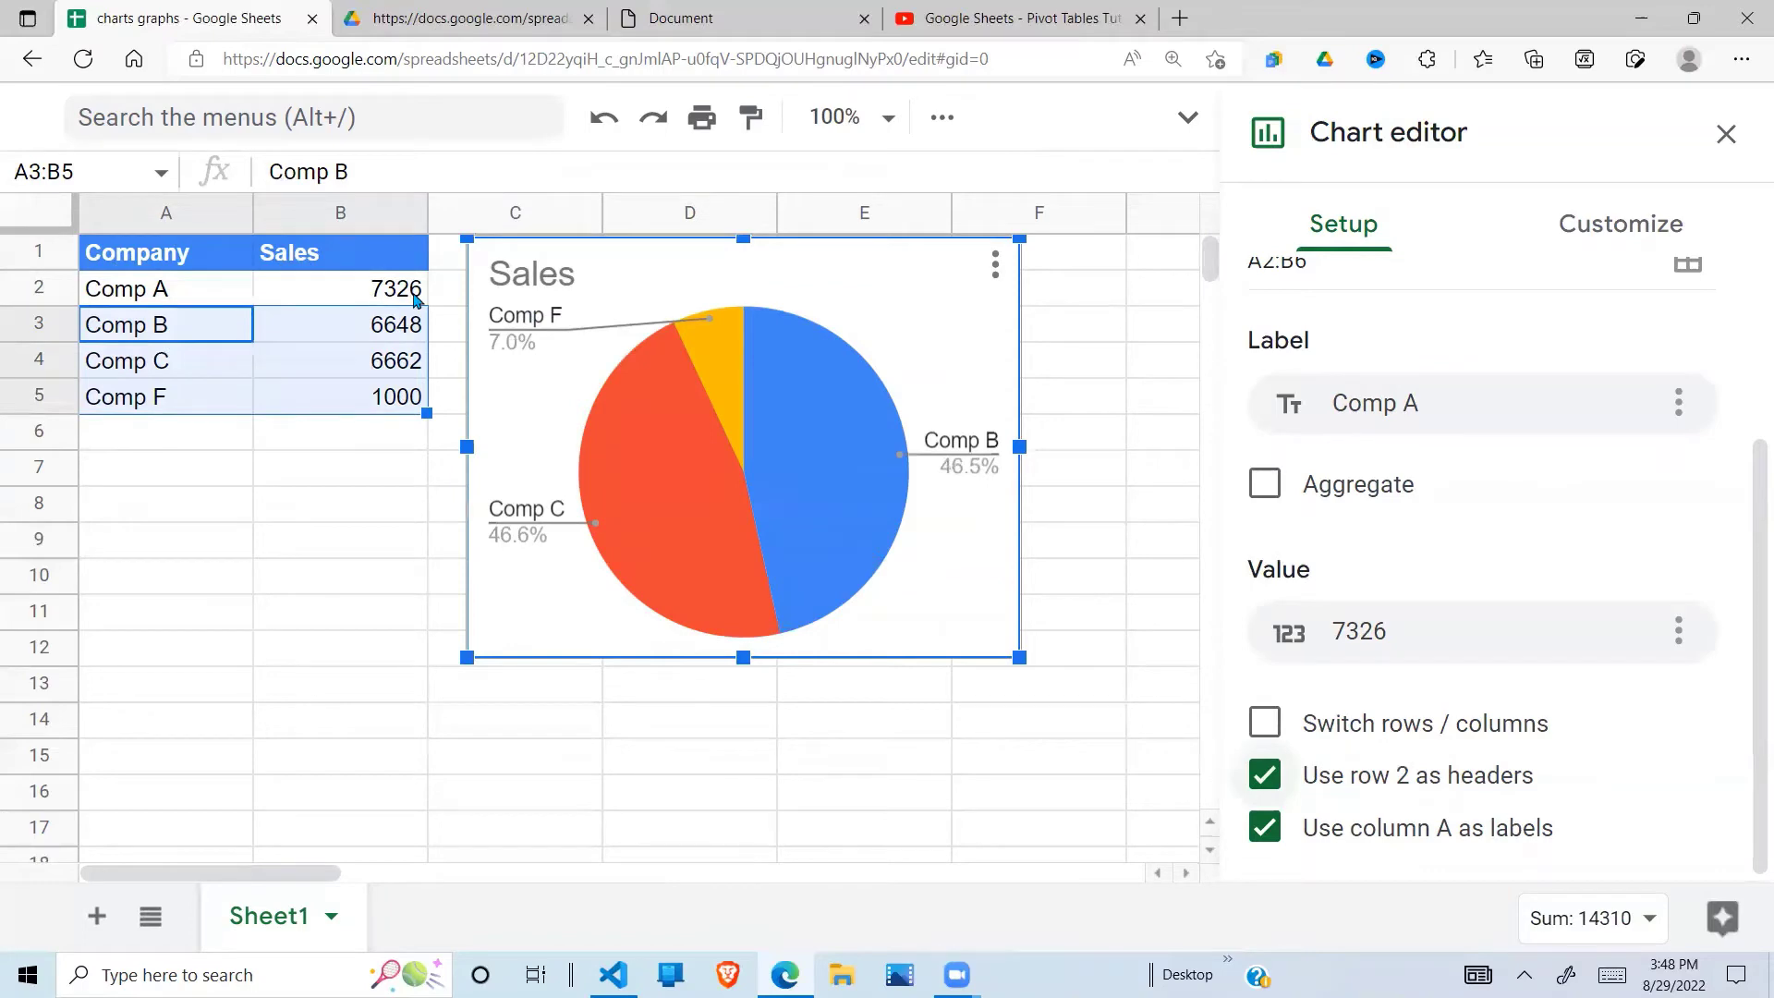
{"action": "left_click", "coordinate": [1267, 776]}
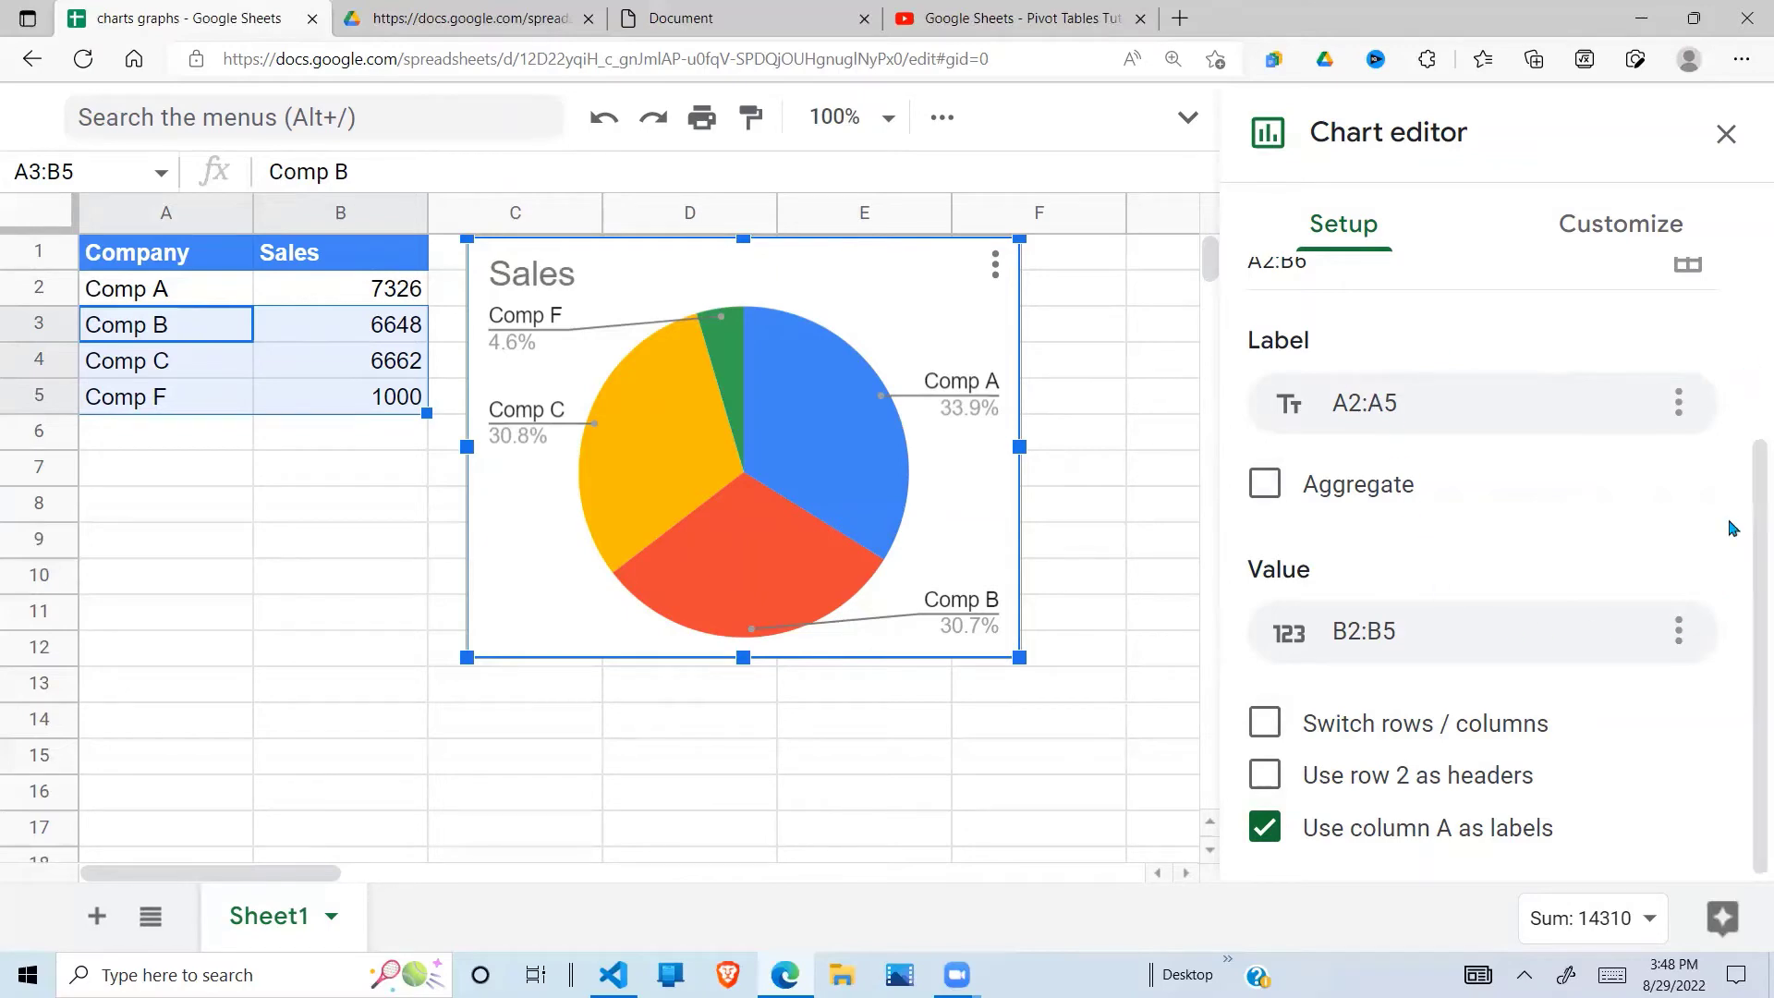
Step: Look over the pie chart's setup options again and open its Chart style customization settings
{"action": "left_click_drag", "start_coordinate": [1750, 527], "coordinate": [1749, 326]}
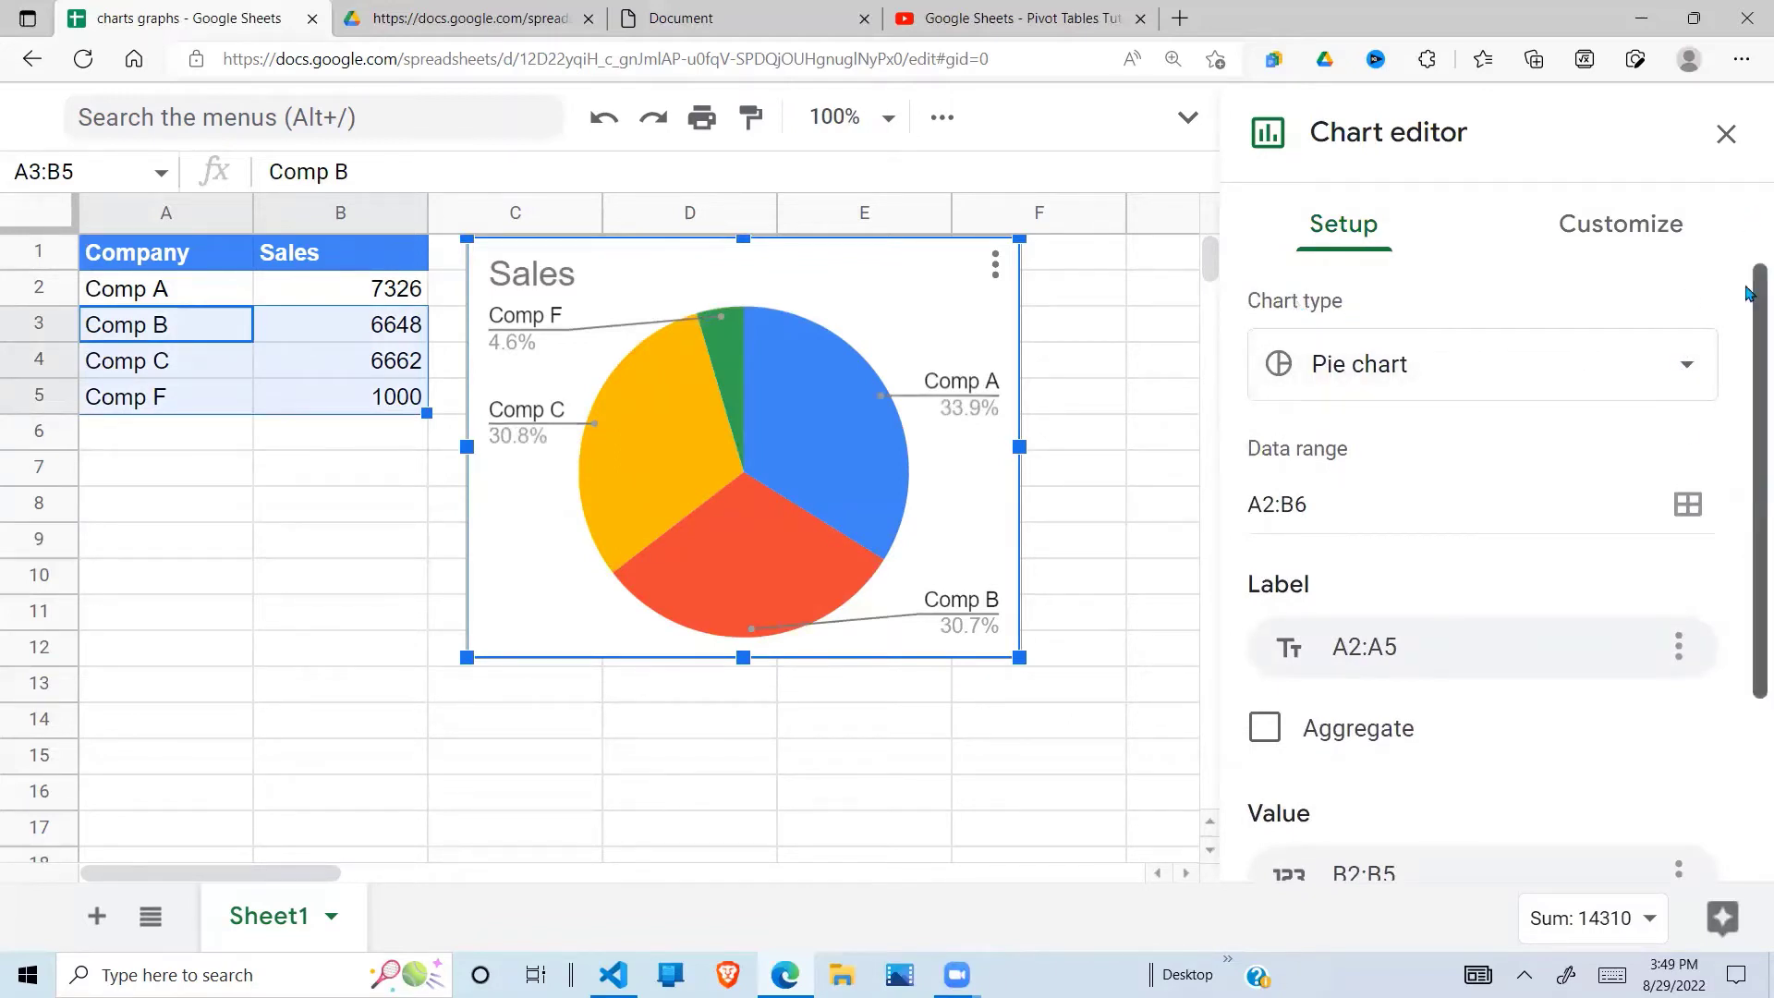
{"action": "left_click_drag", "start_coordinate": [1750, 289], "coordinate": [1750, 333]}
{"action": "left_click", "coordinate": [1637, 240]}
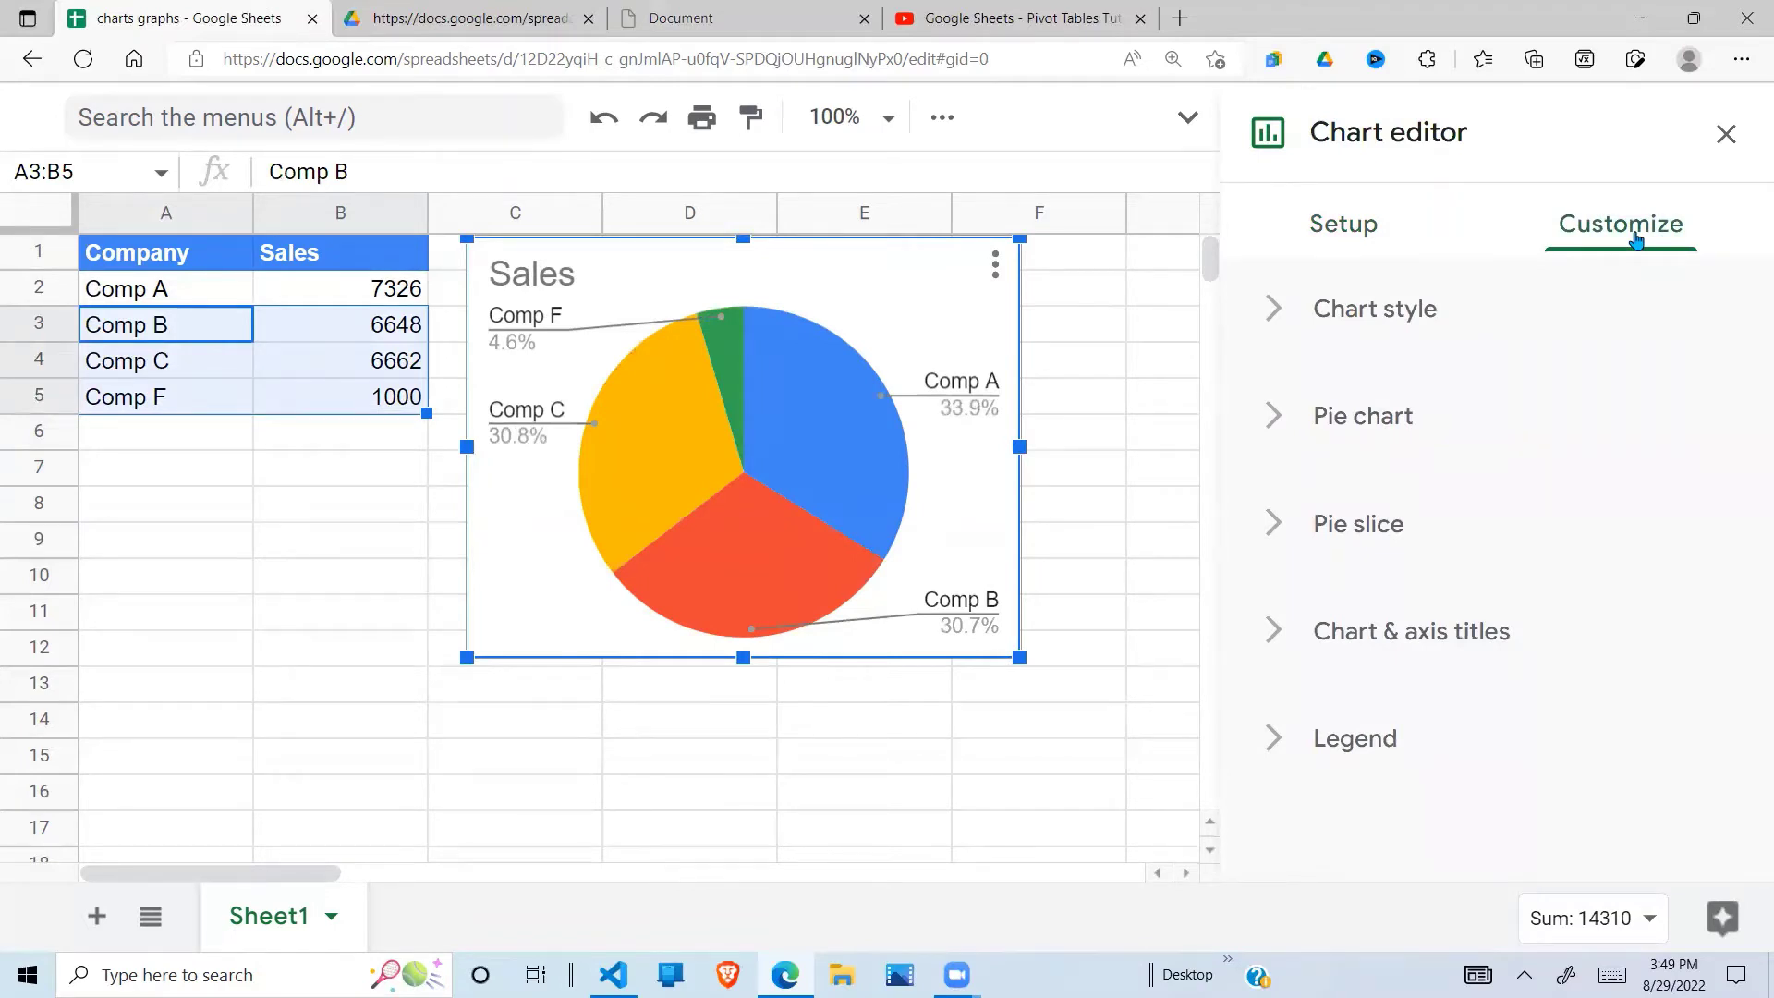
{"action": "left_click", "coordinate": [1428, 310]}
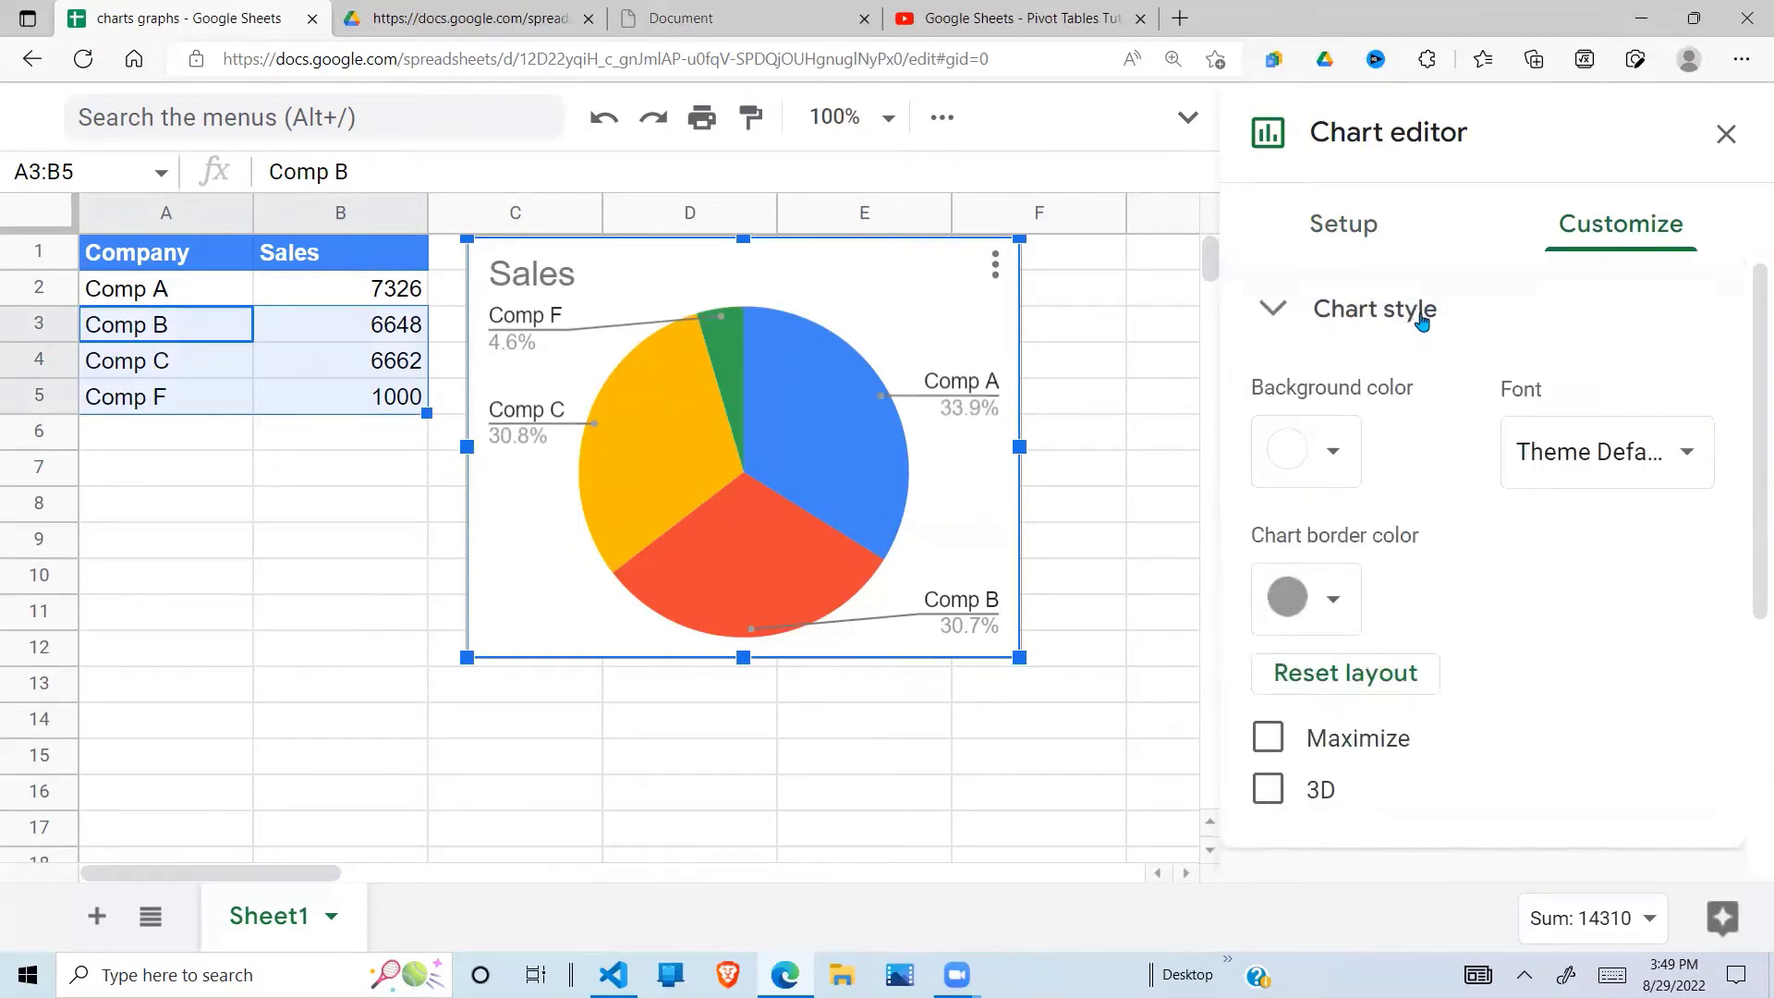
Step: Try a blue background color on the Sales pie chart and set it back to white
{"action": "left_click", "coordinate": [1334, 453]}
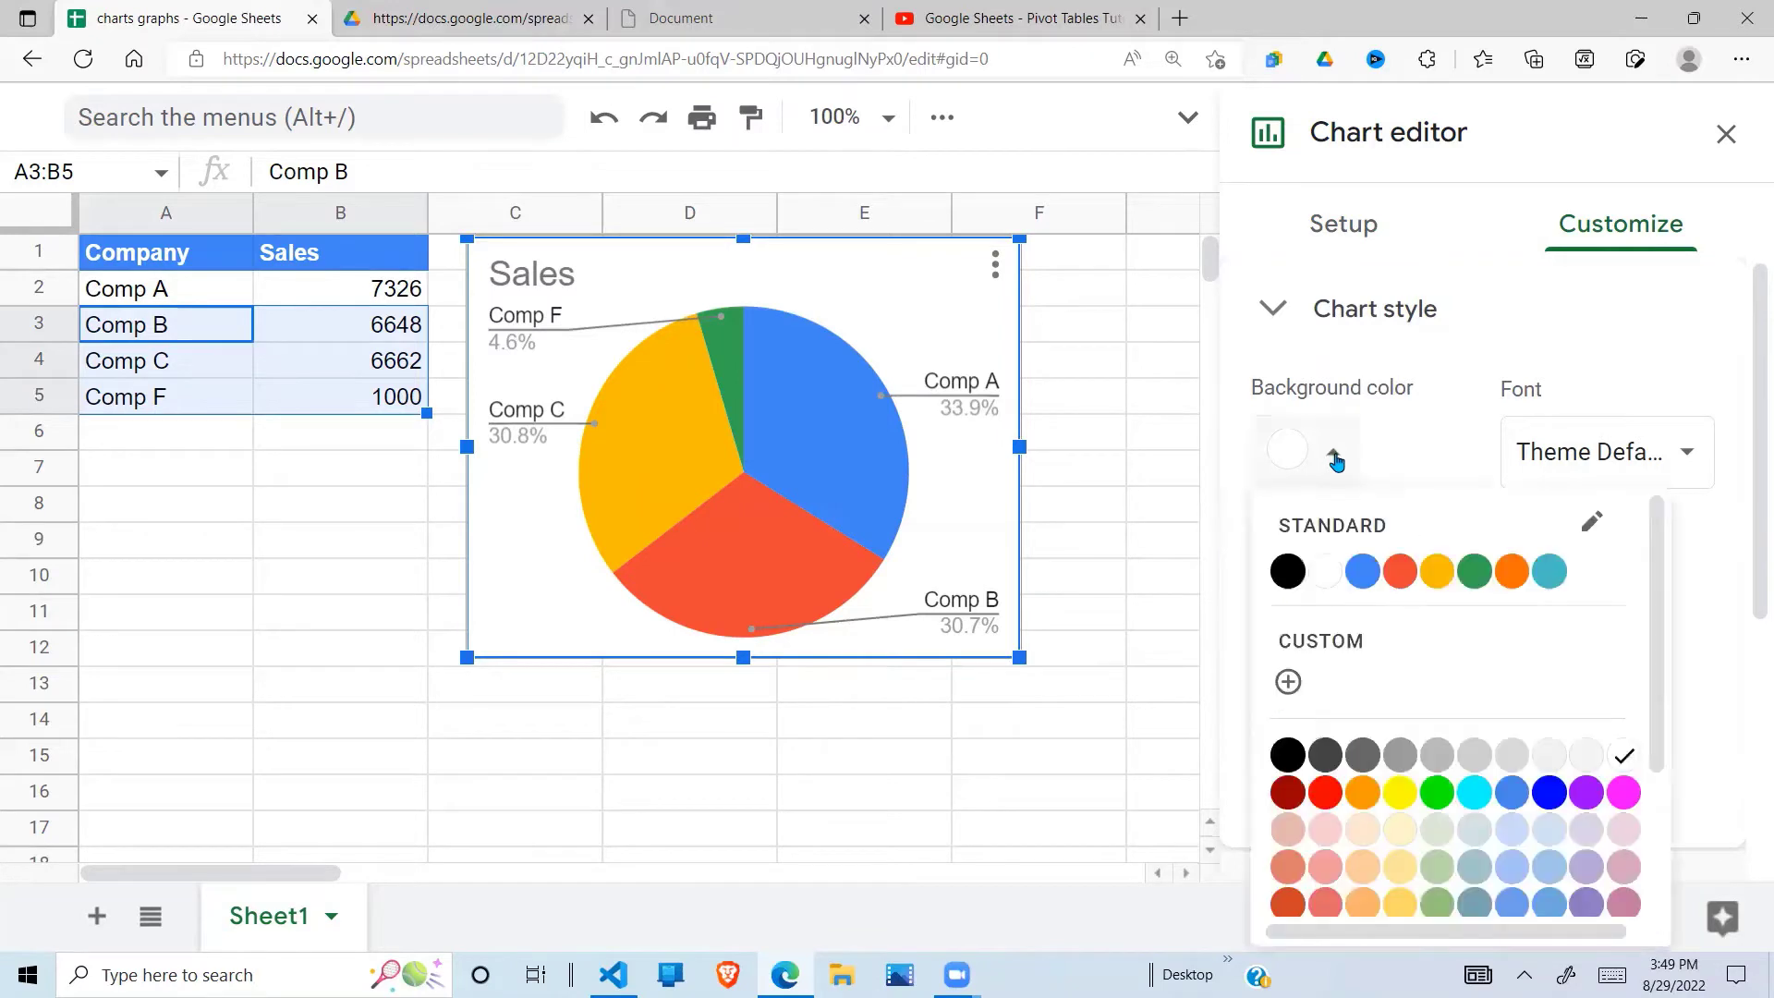
{"action": "left_click", "coordinate": [1362, 572]}
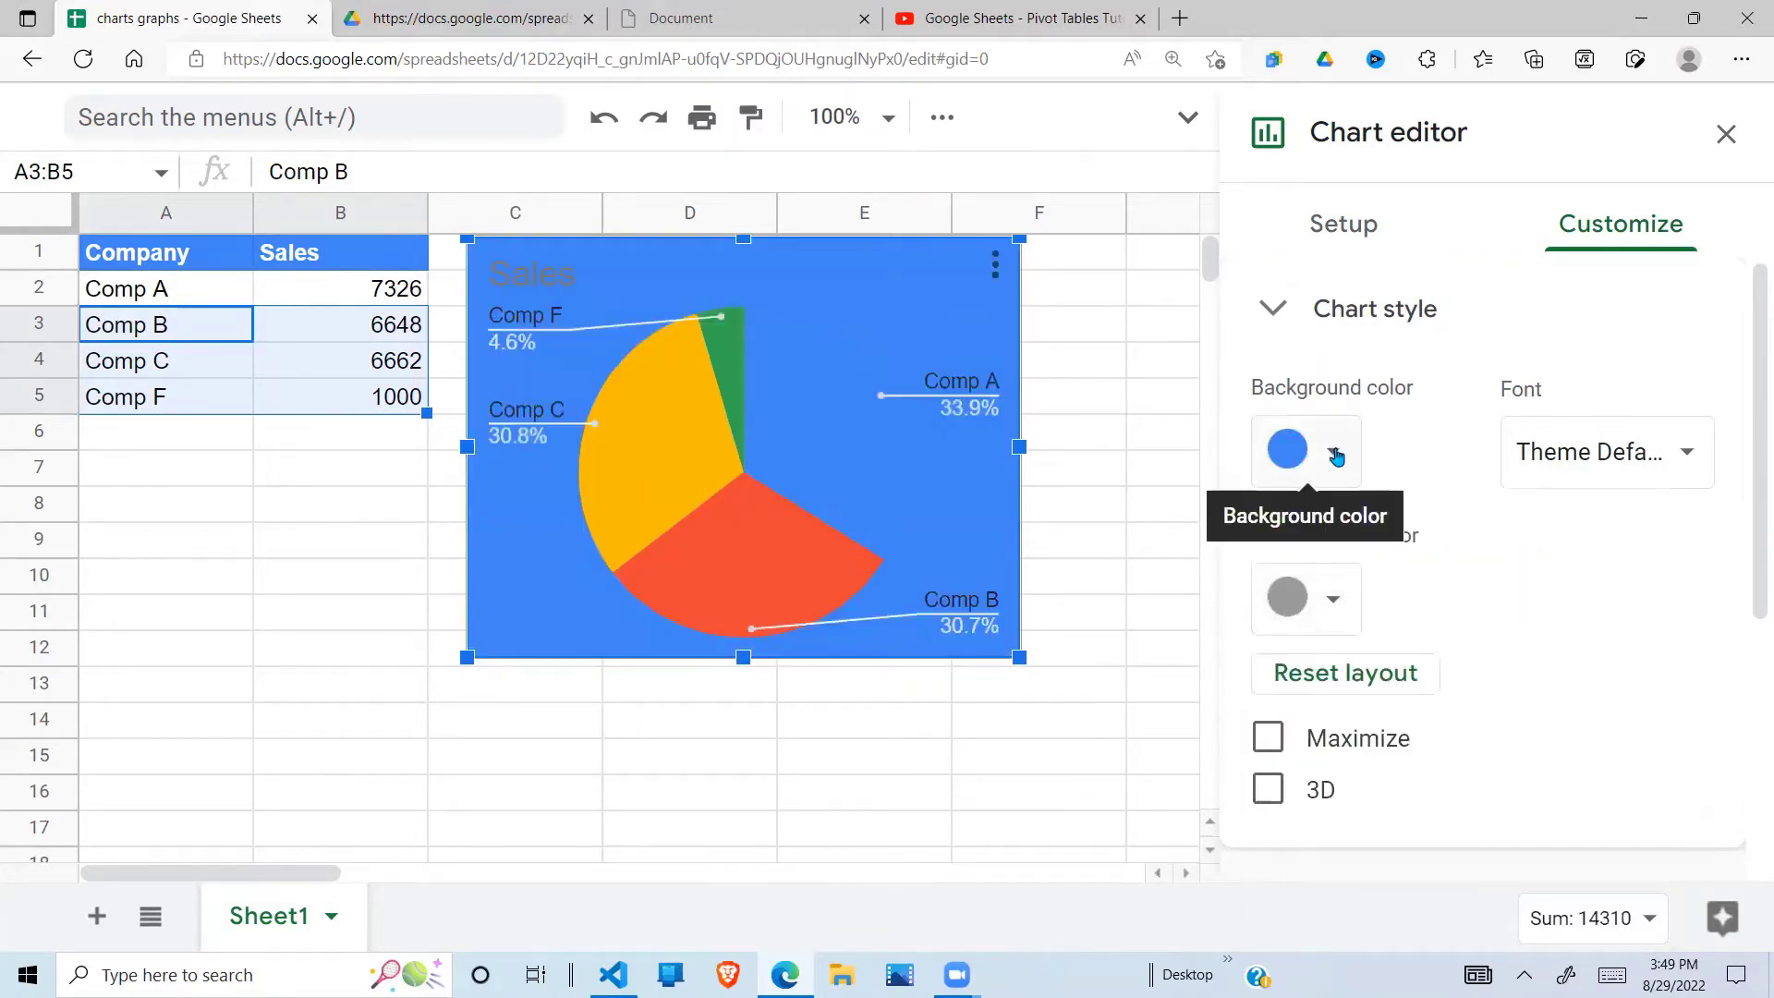
{"action": "left_click", "coordinate": [1336, 456]}
{"action": "left_click", "coordinate": [1325, 572]}
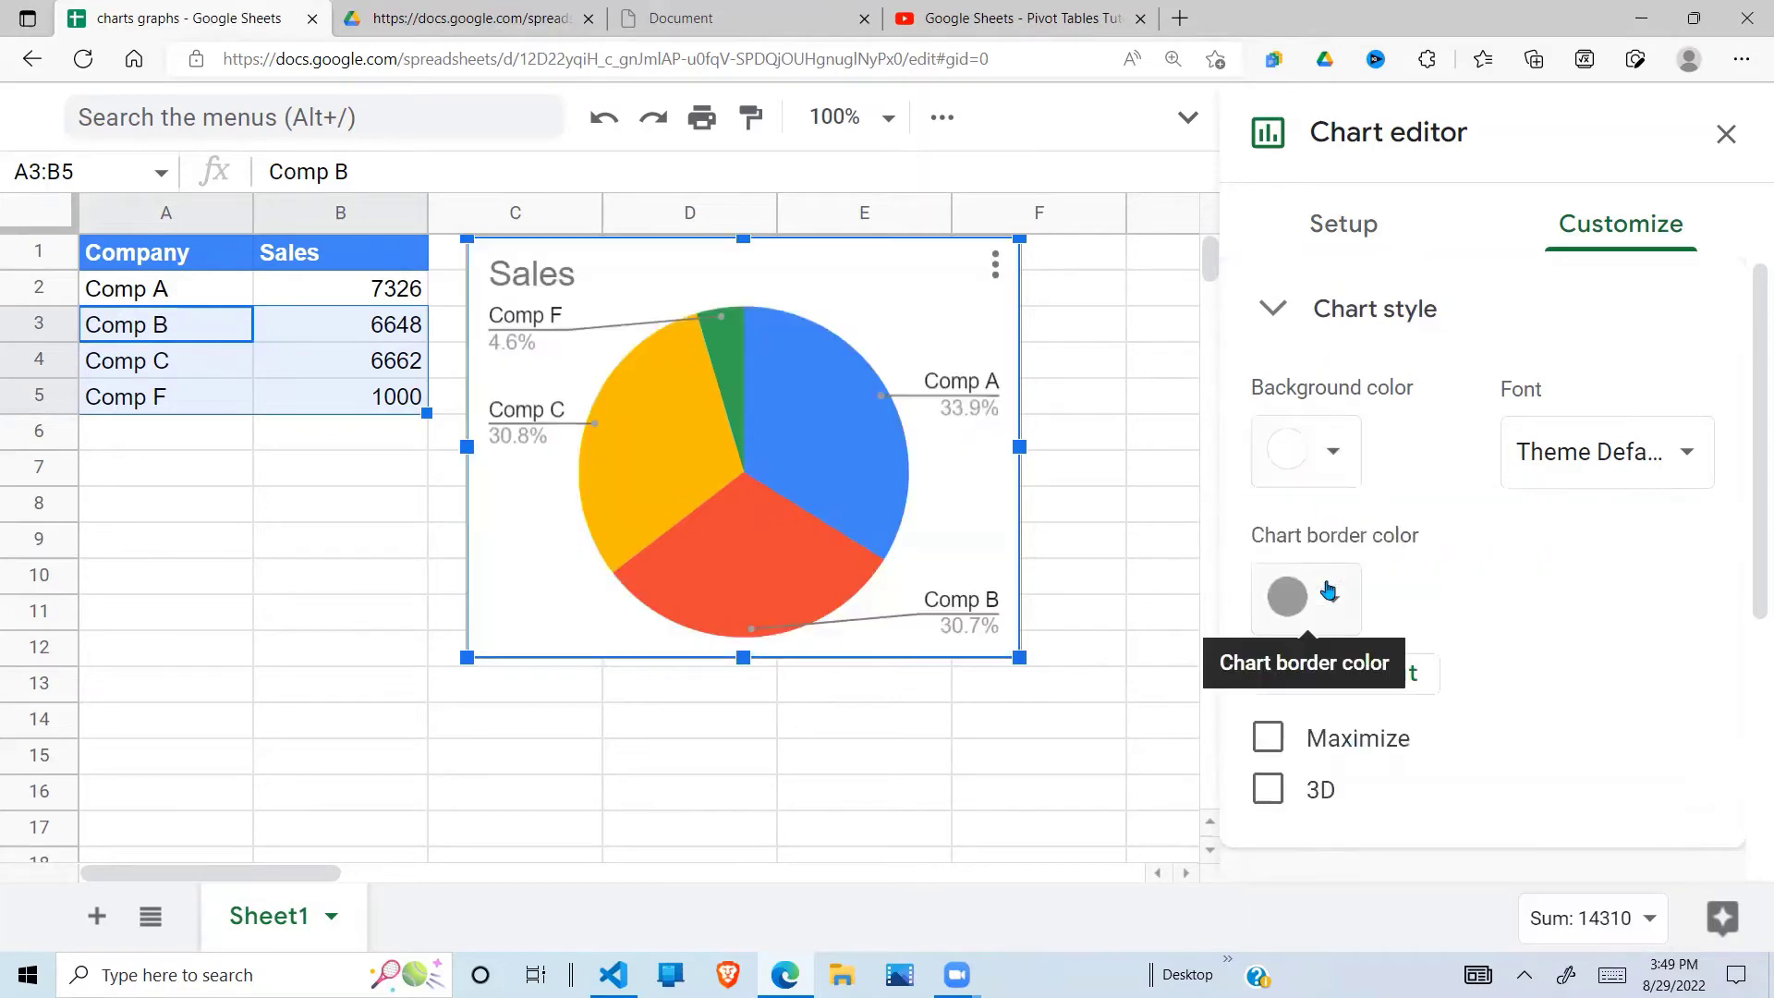
Step: Try the None background color on the Sales pie chart and set it back to white
{"action": "left_click", "coordinate": [1339, 454]}
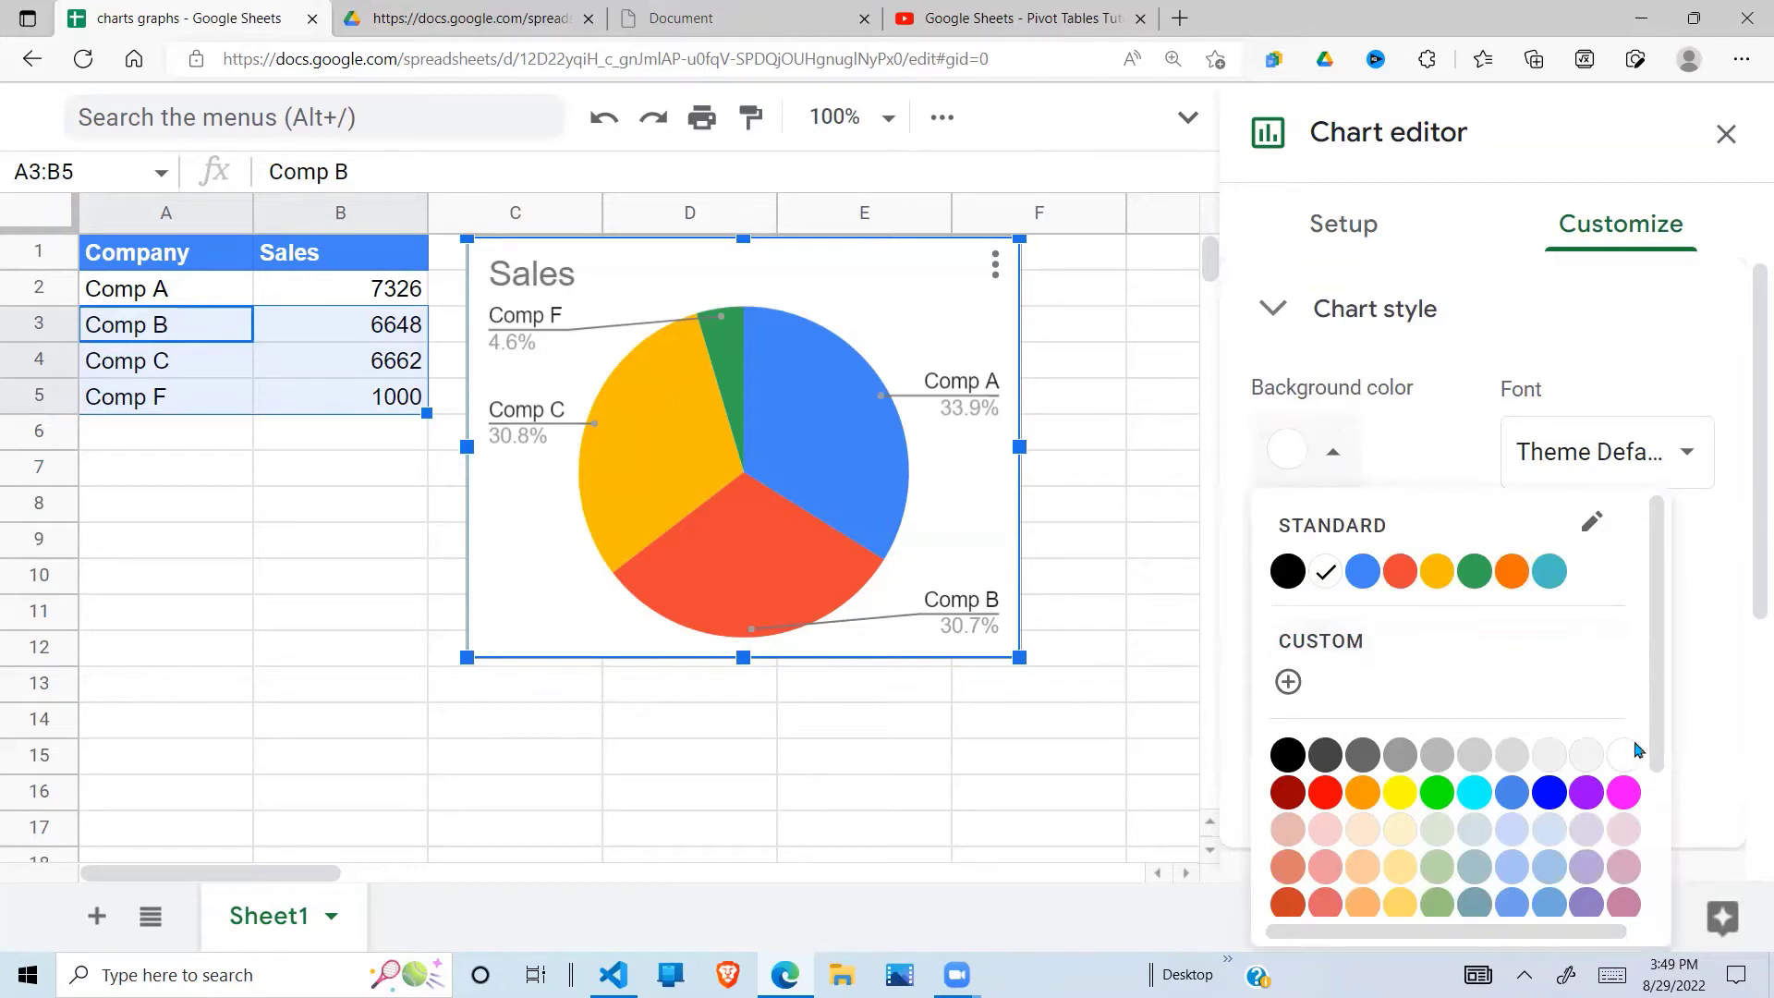
{"action": "left_click_drag", "start_coordinate": [1655, 713], "coordinate": [1656, 851]}
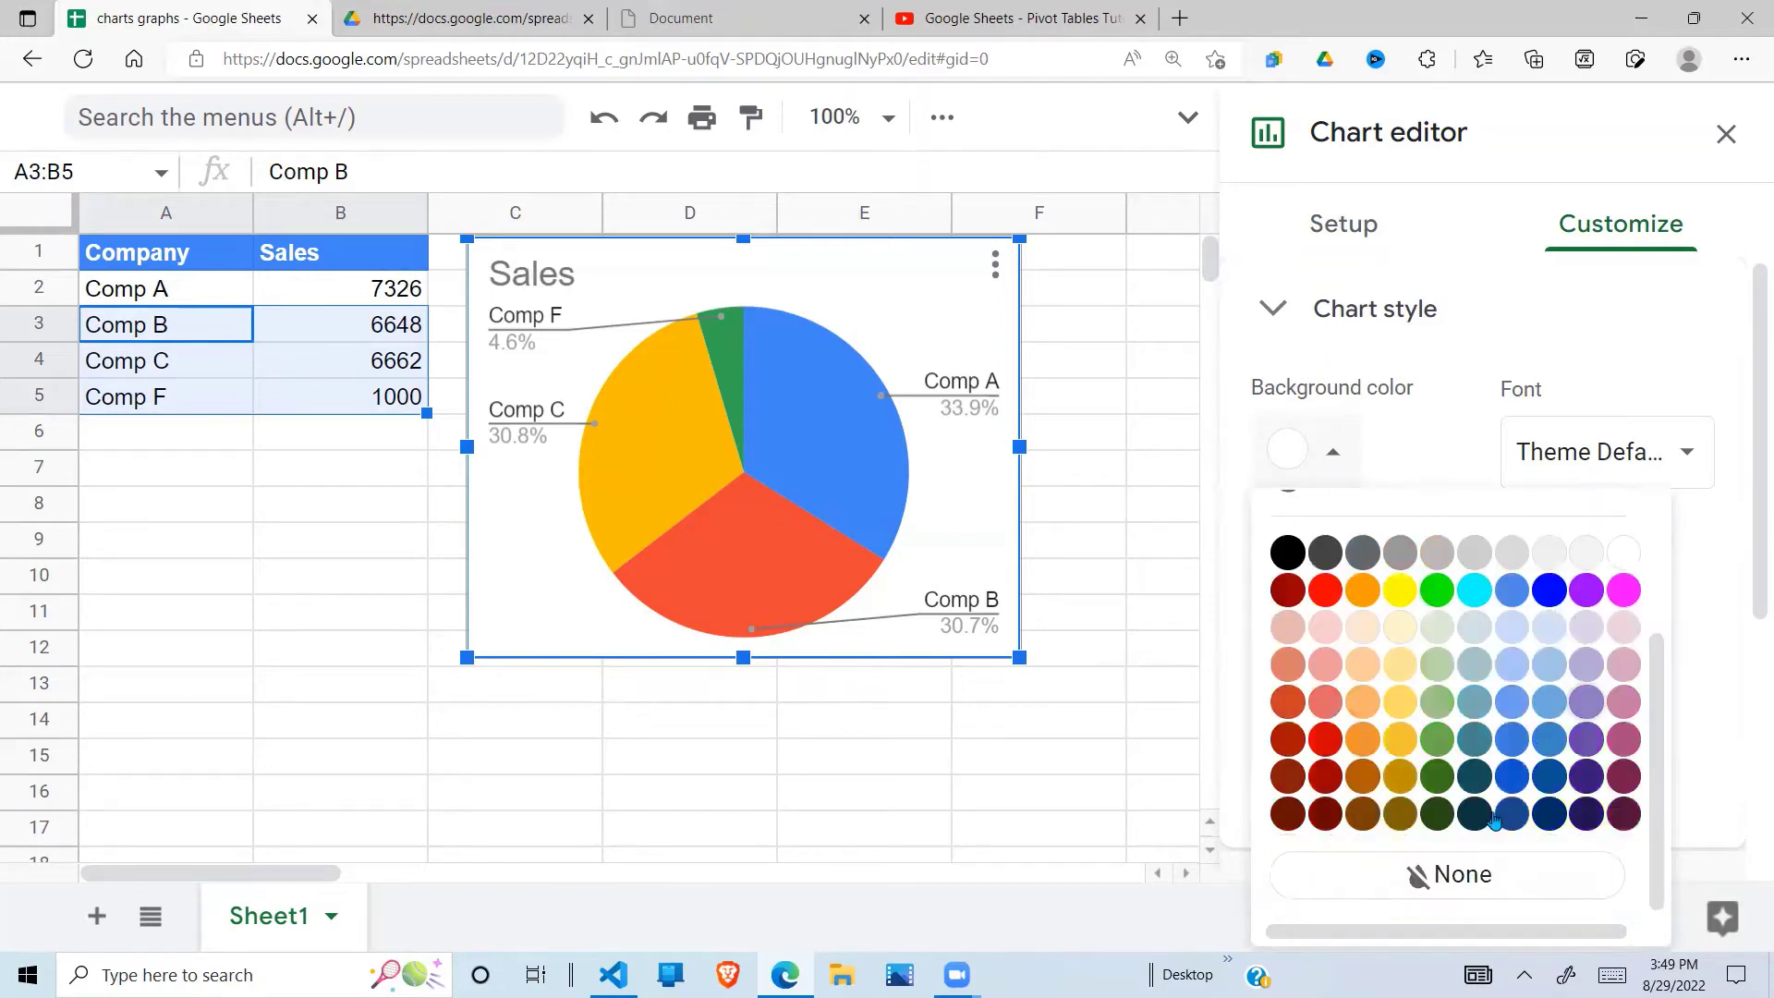
{"action": "scroll", "coordinate": [1669, 762], "scroll_direction": "up", "scroll_amount": 3}
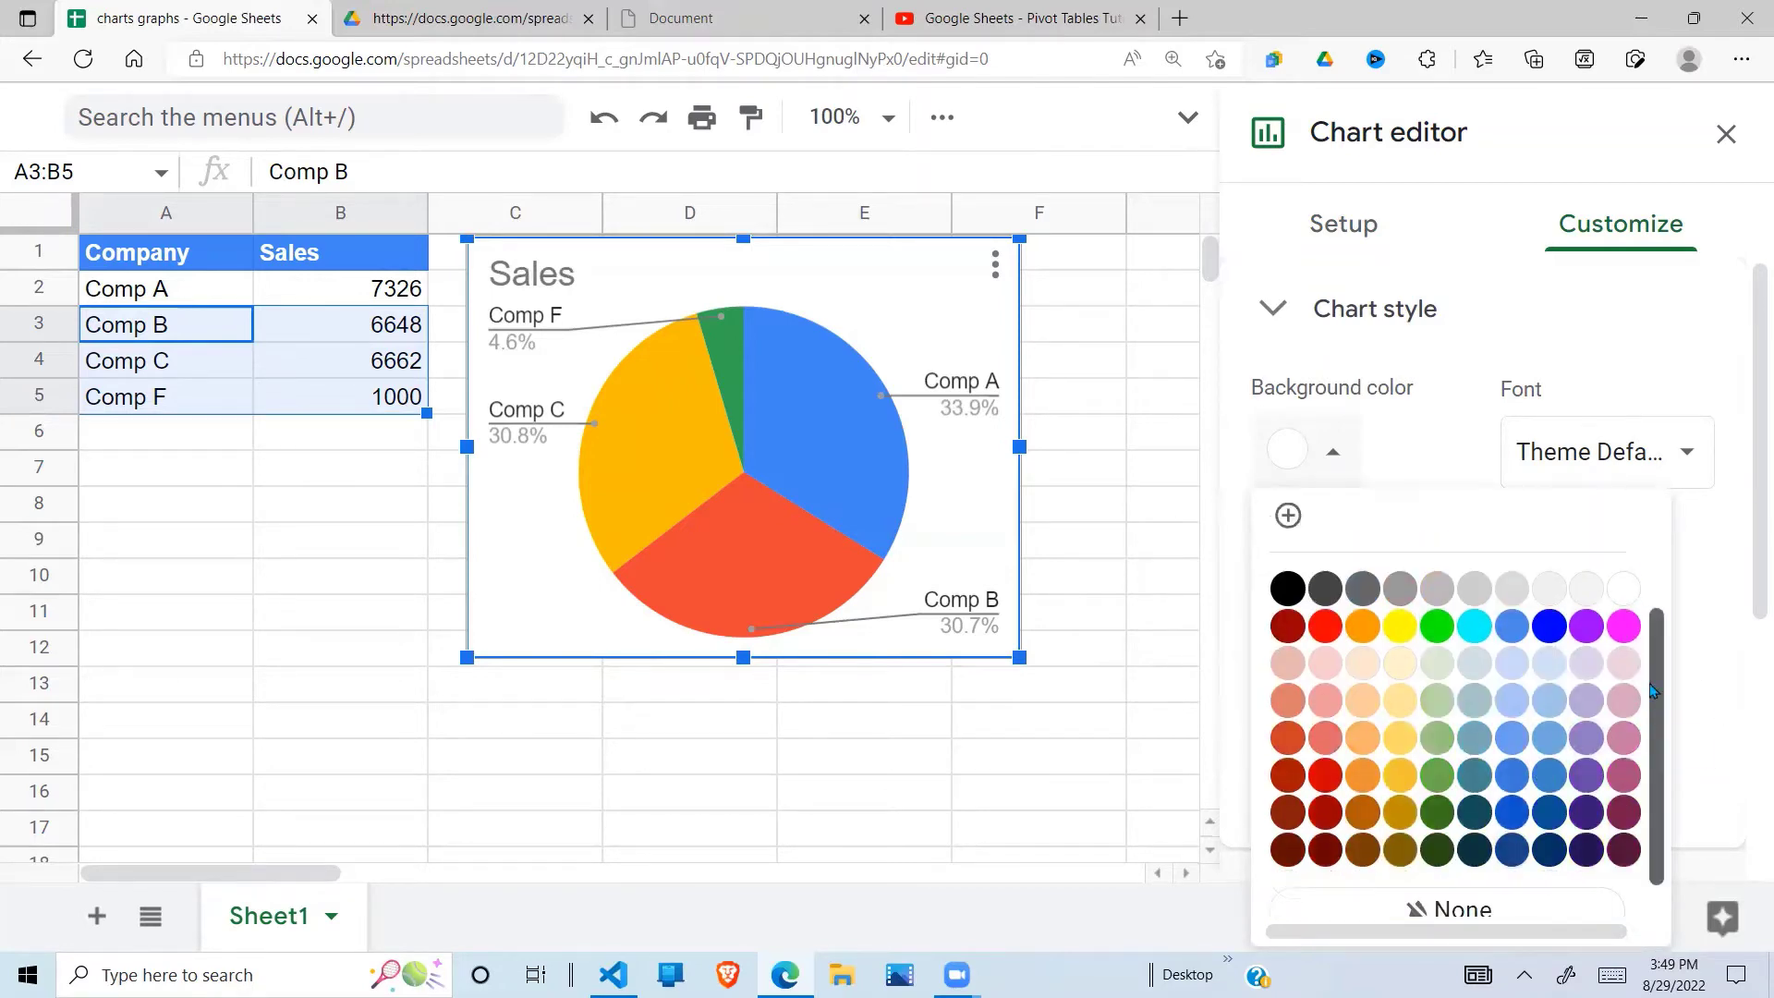
{"action": "scroll", "coordinate": [1654, 832], "scroll_direction": "down", "scroll_amount": 3}
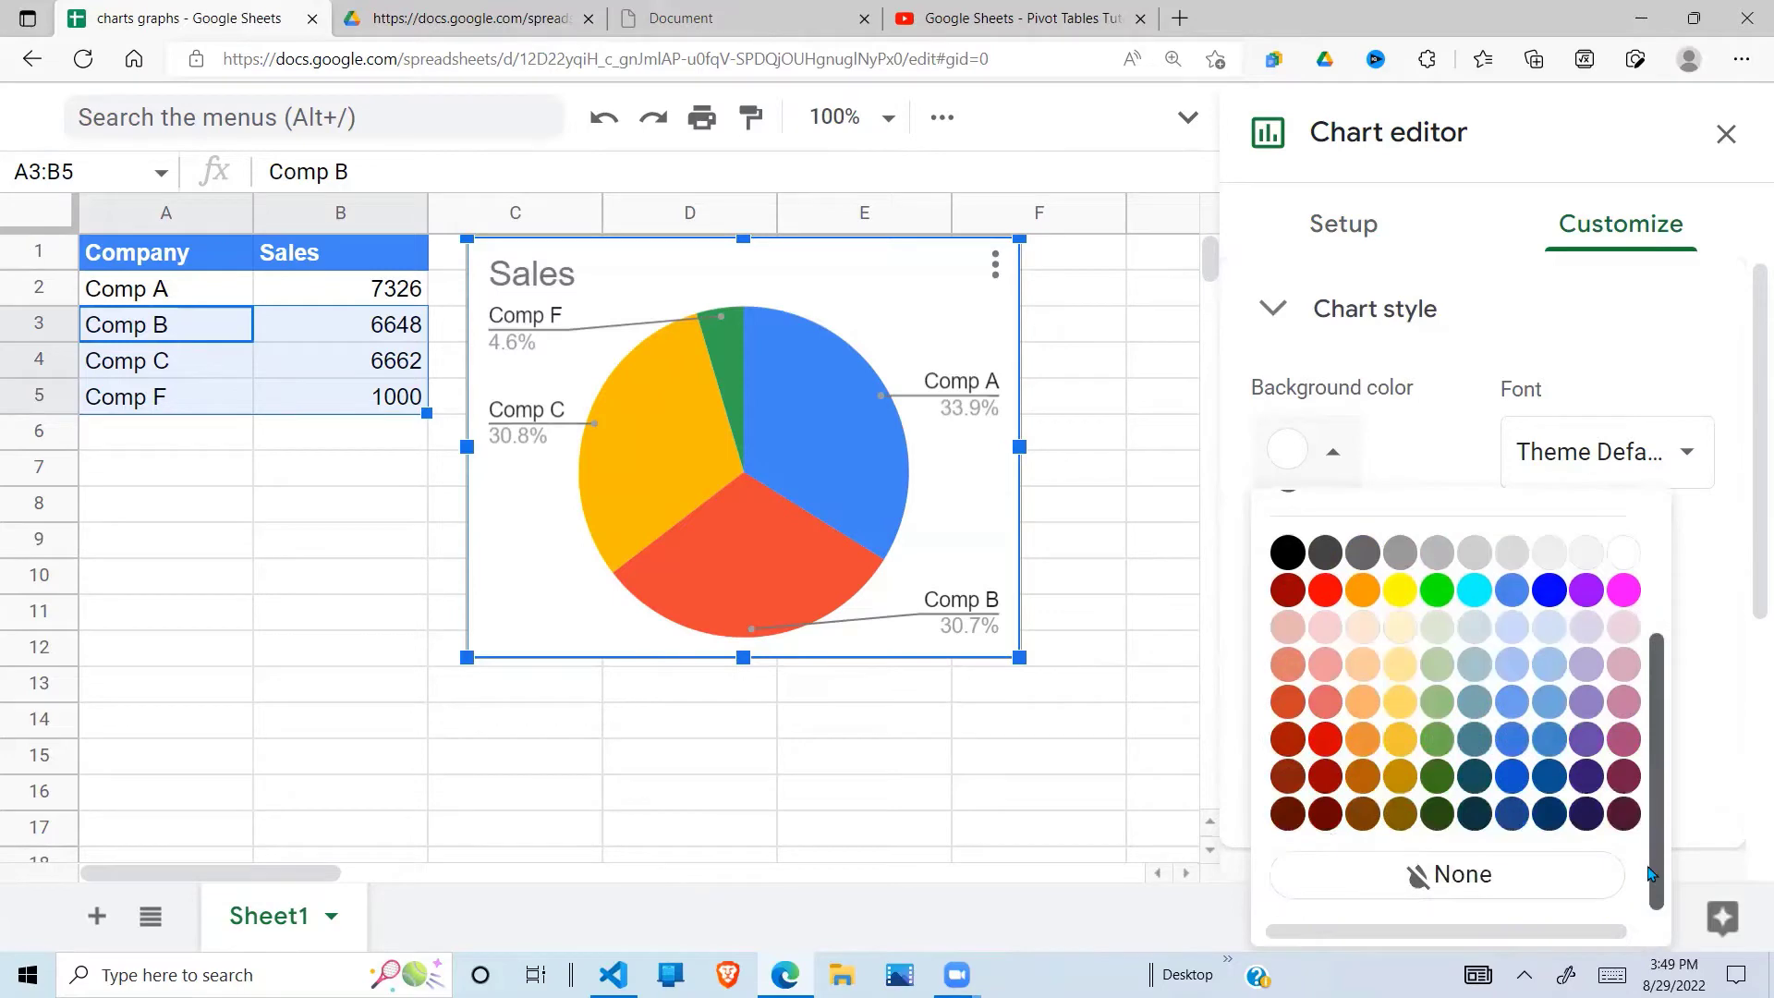
{"action": "left_click", "coordinate": [1461, 893]}
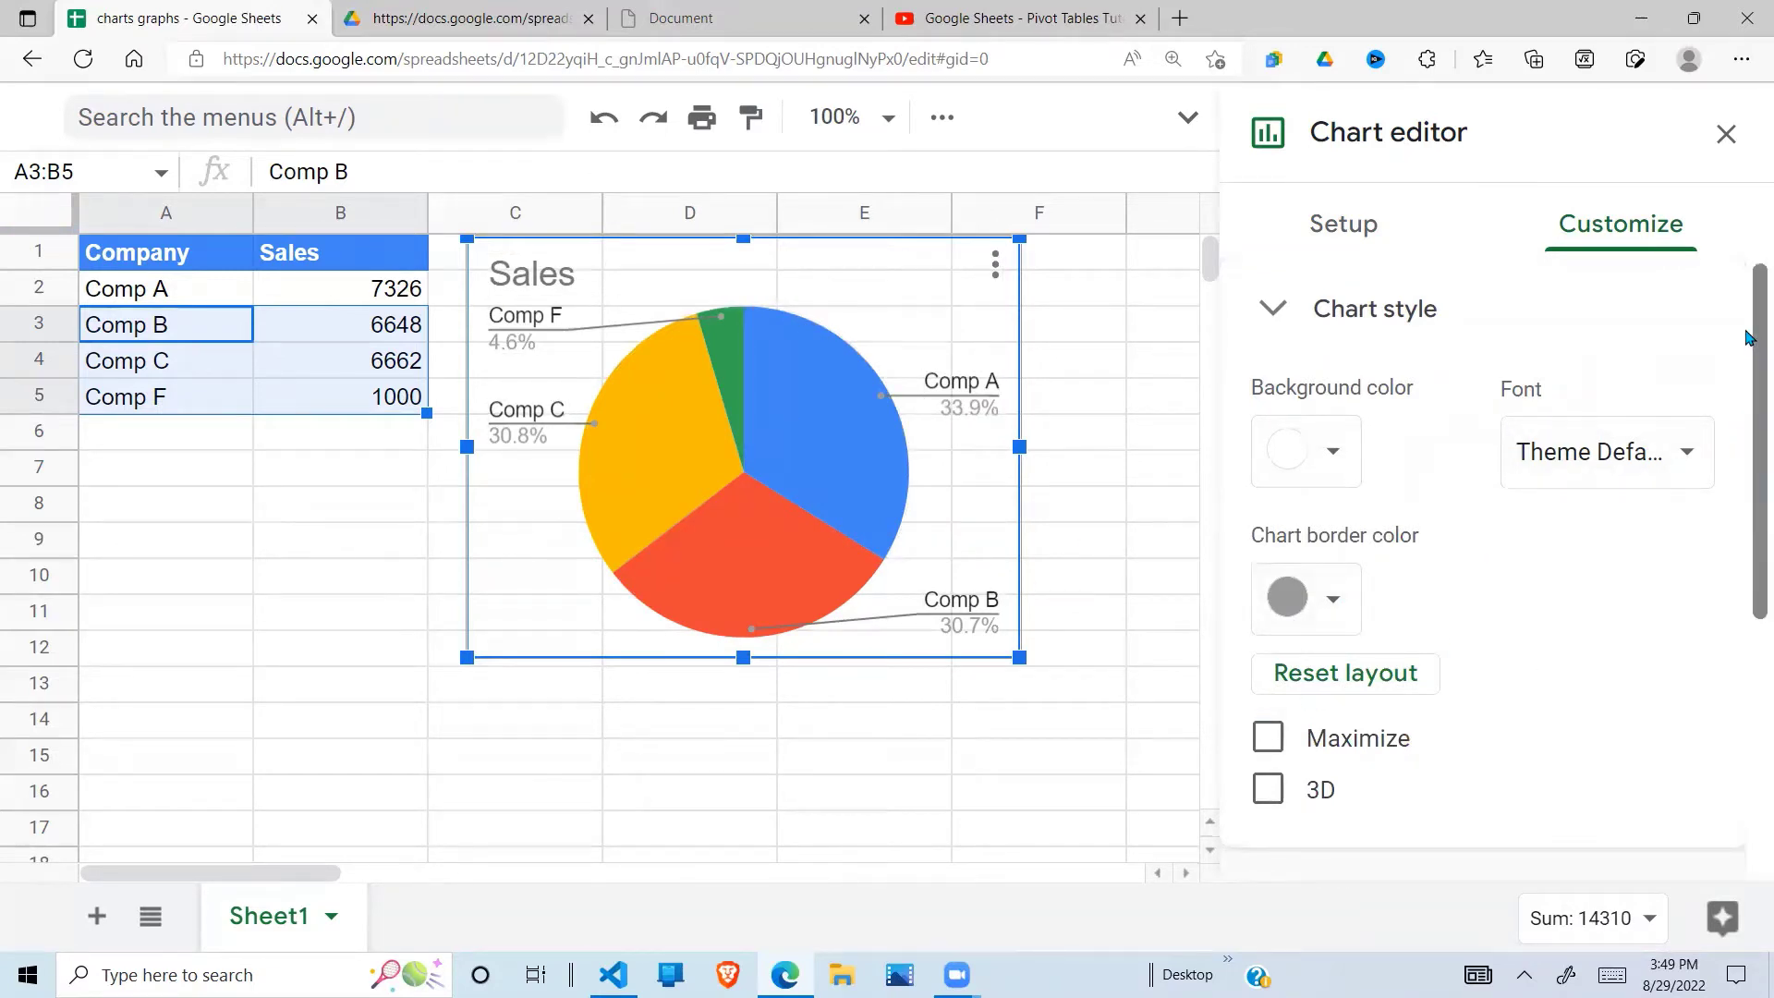
{"action": "left_click", "coordinate": [1334, 455]}
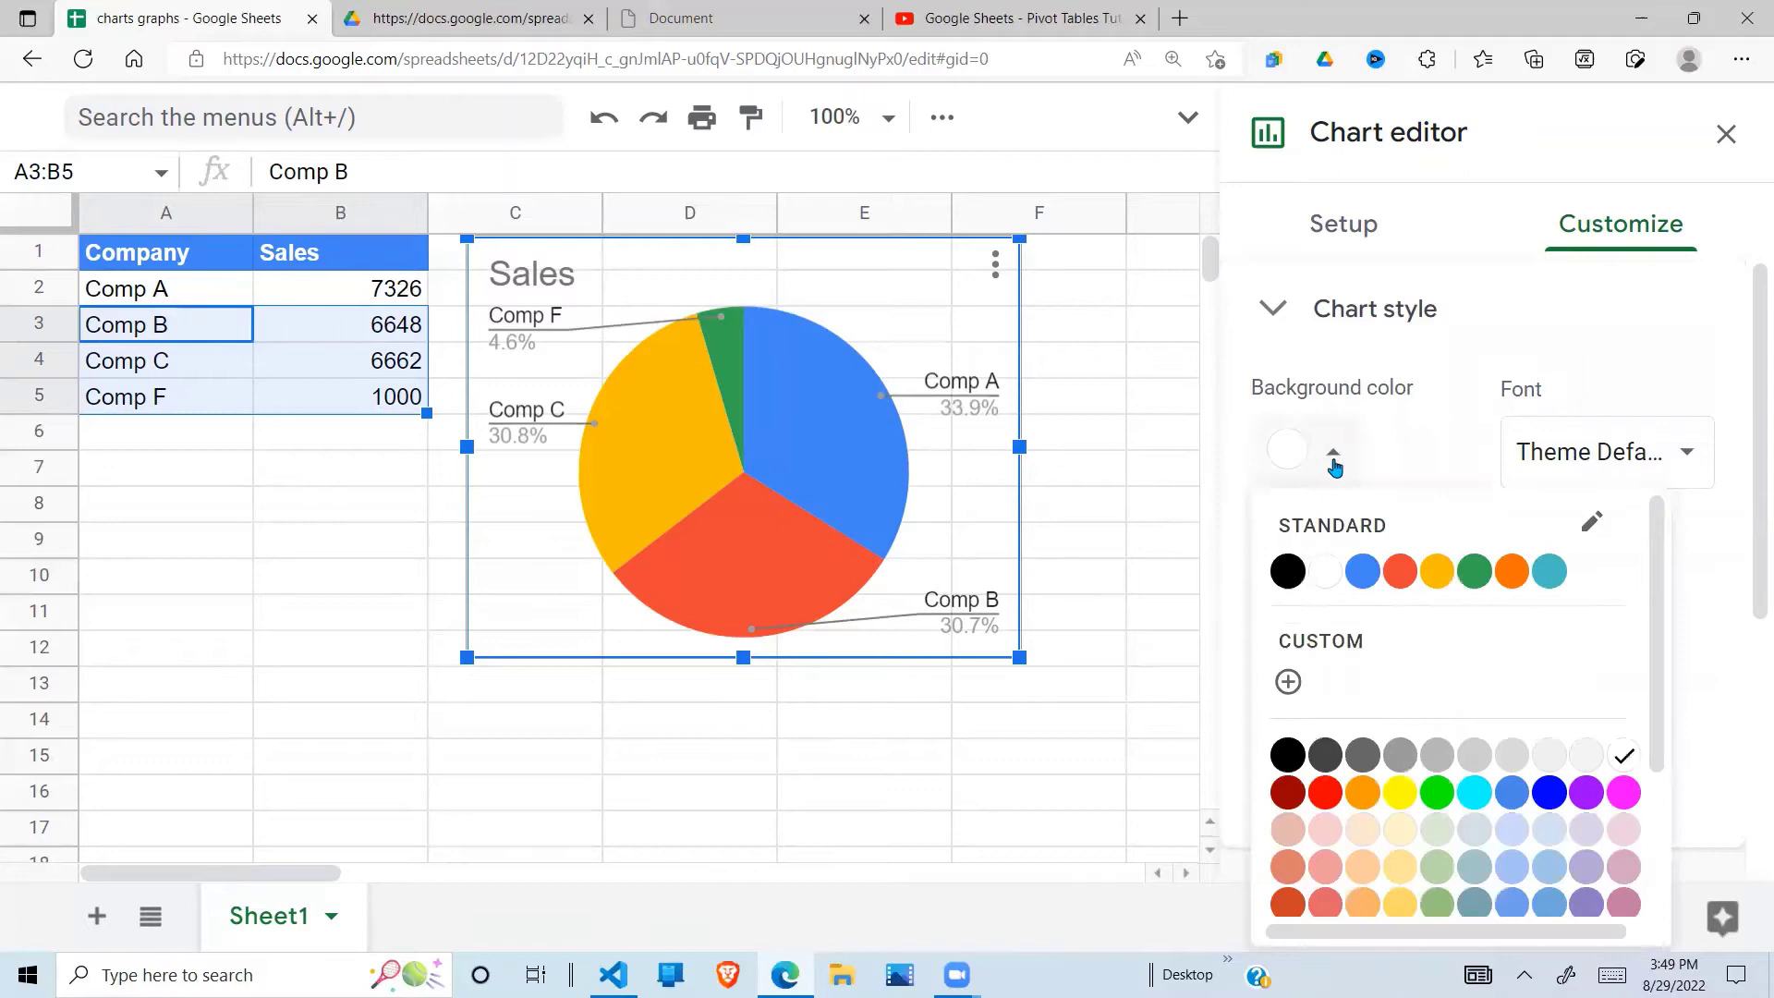
{"action": "left_click", "coordinate": [1326, 573]}
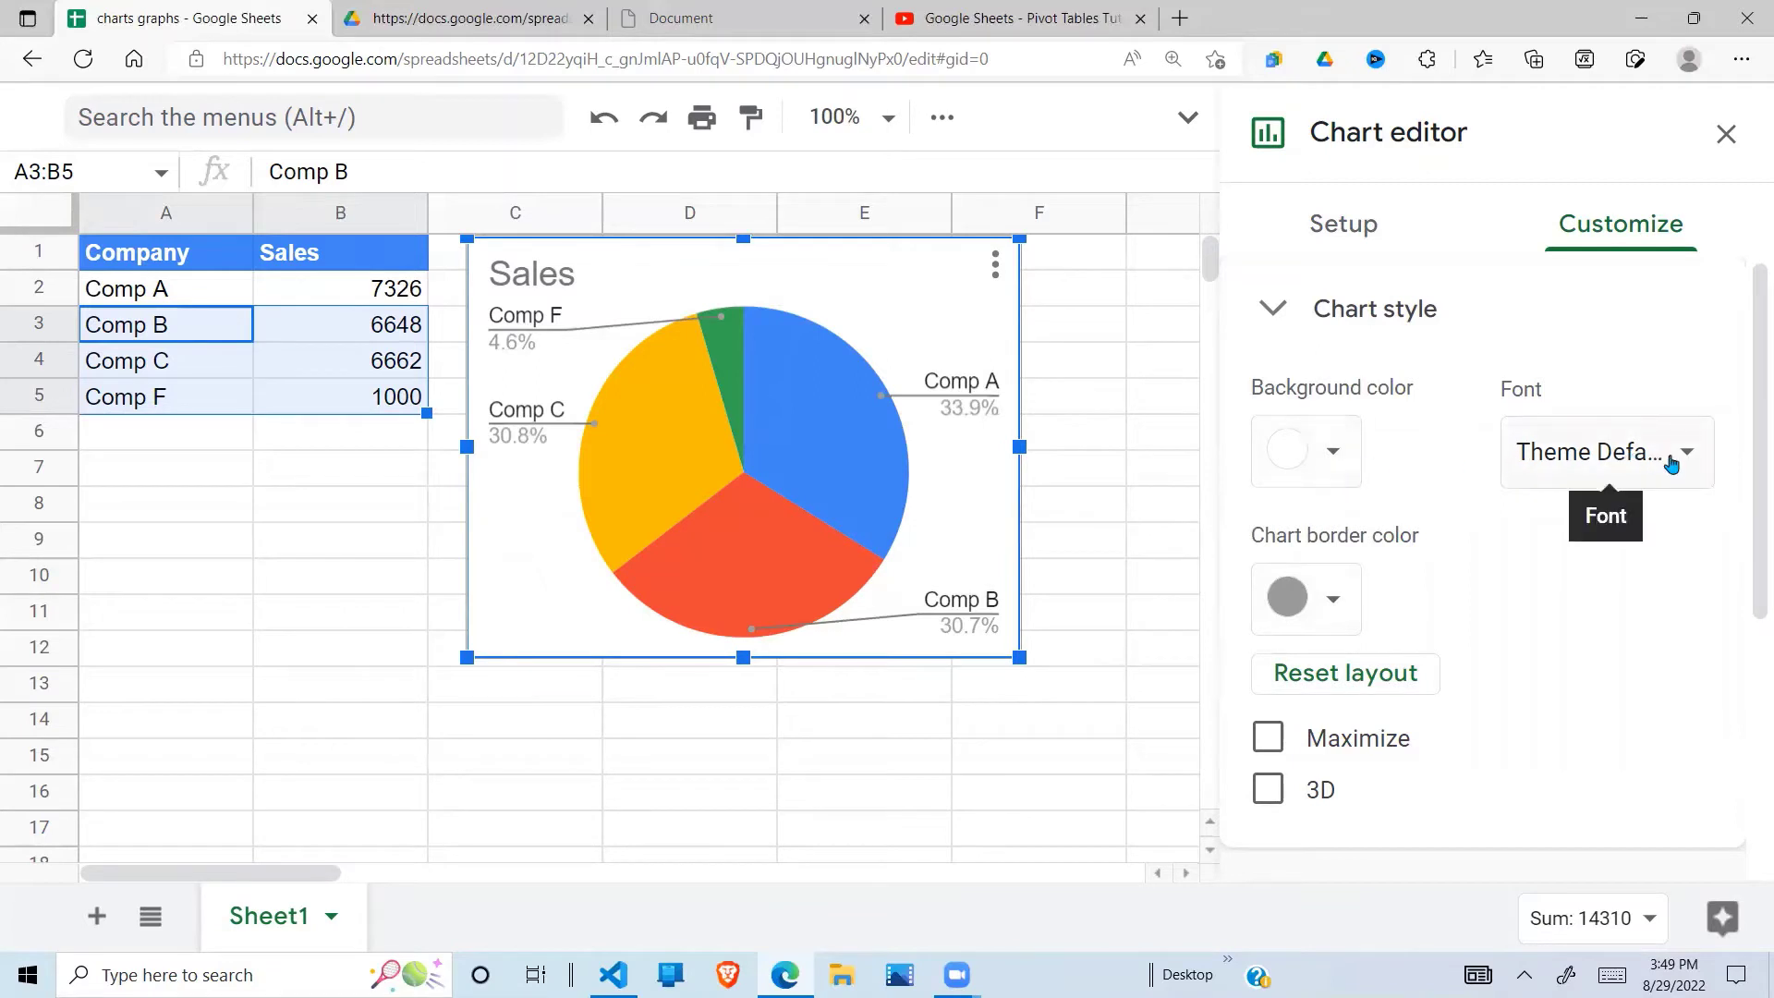
Step: Set the Sales pie chart's font to Arial and deselect the chart
{"action": "left_click", "coordinate": [1696, 469]}
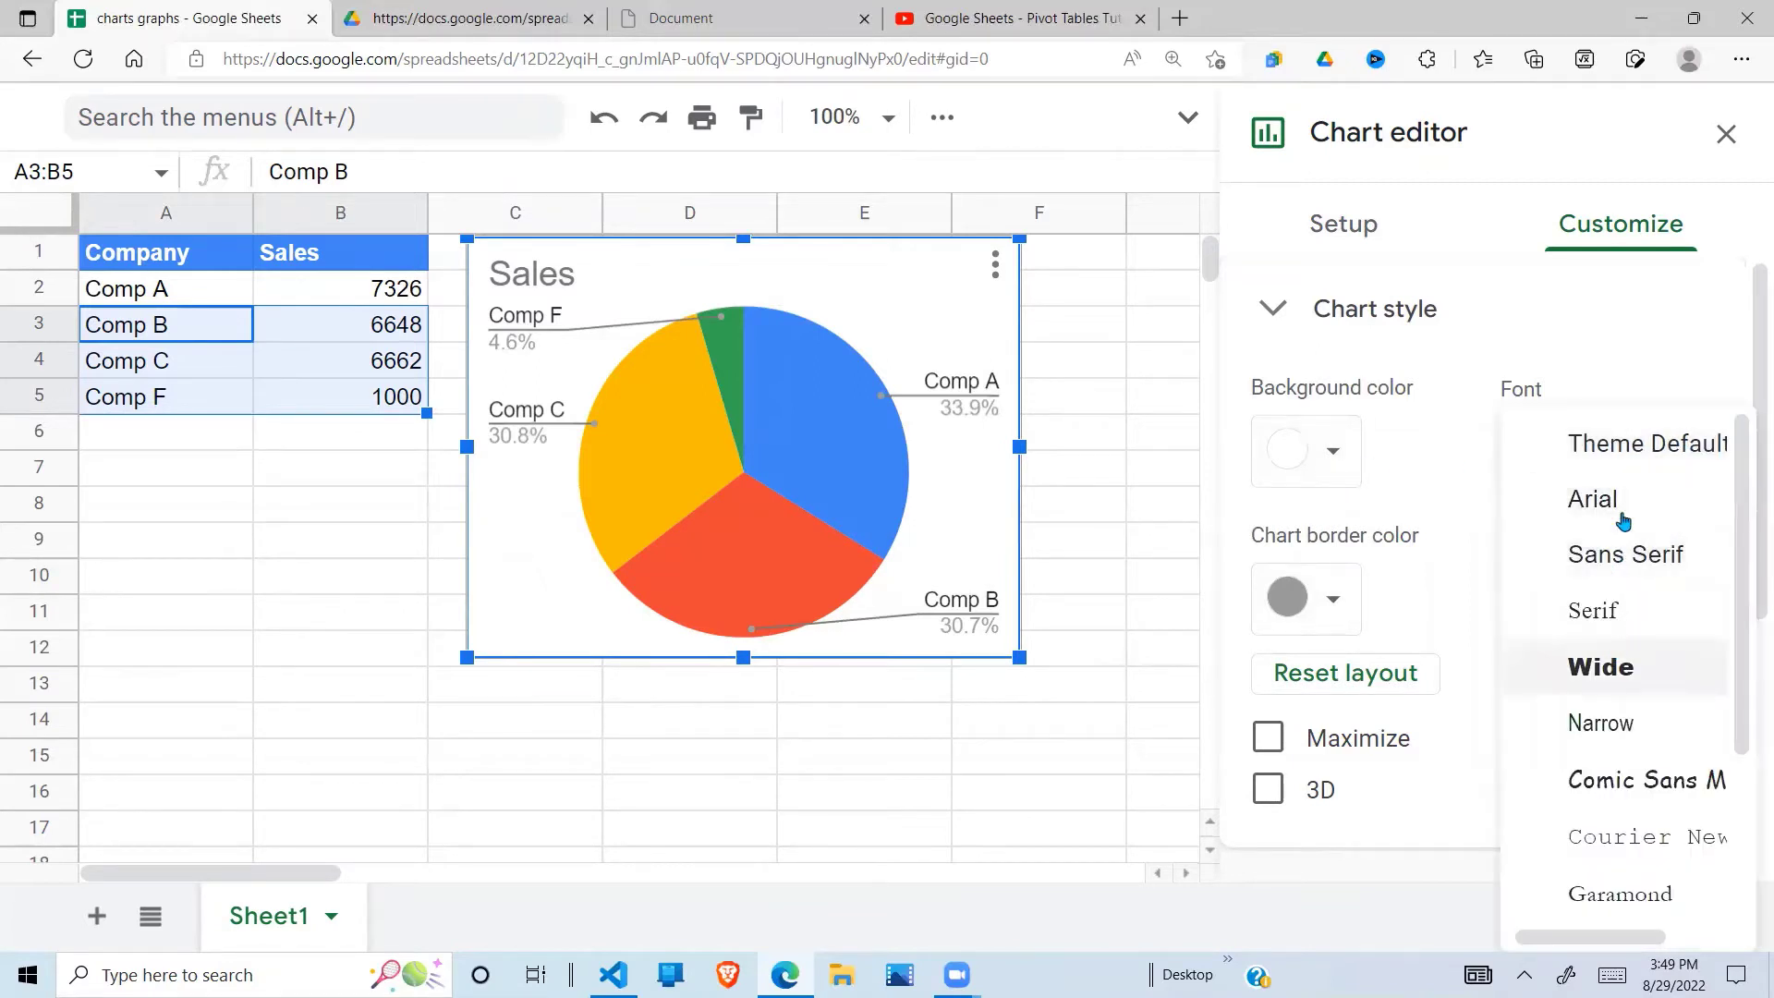
{"action": "left_click", "coordinate": [1620, 504]}
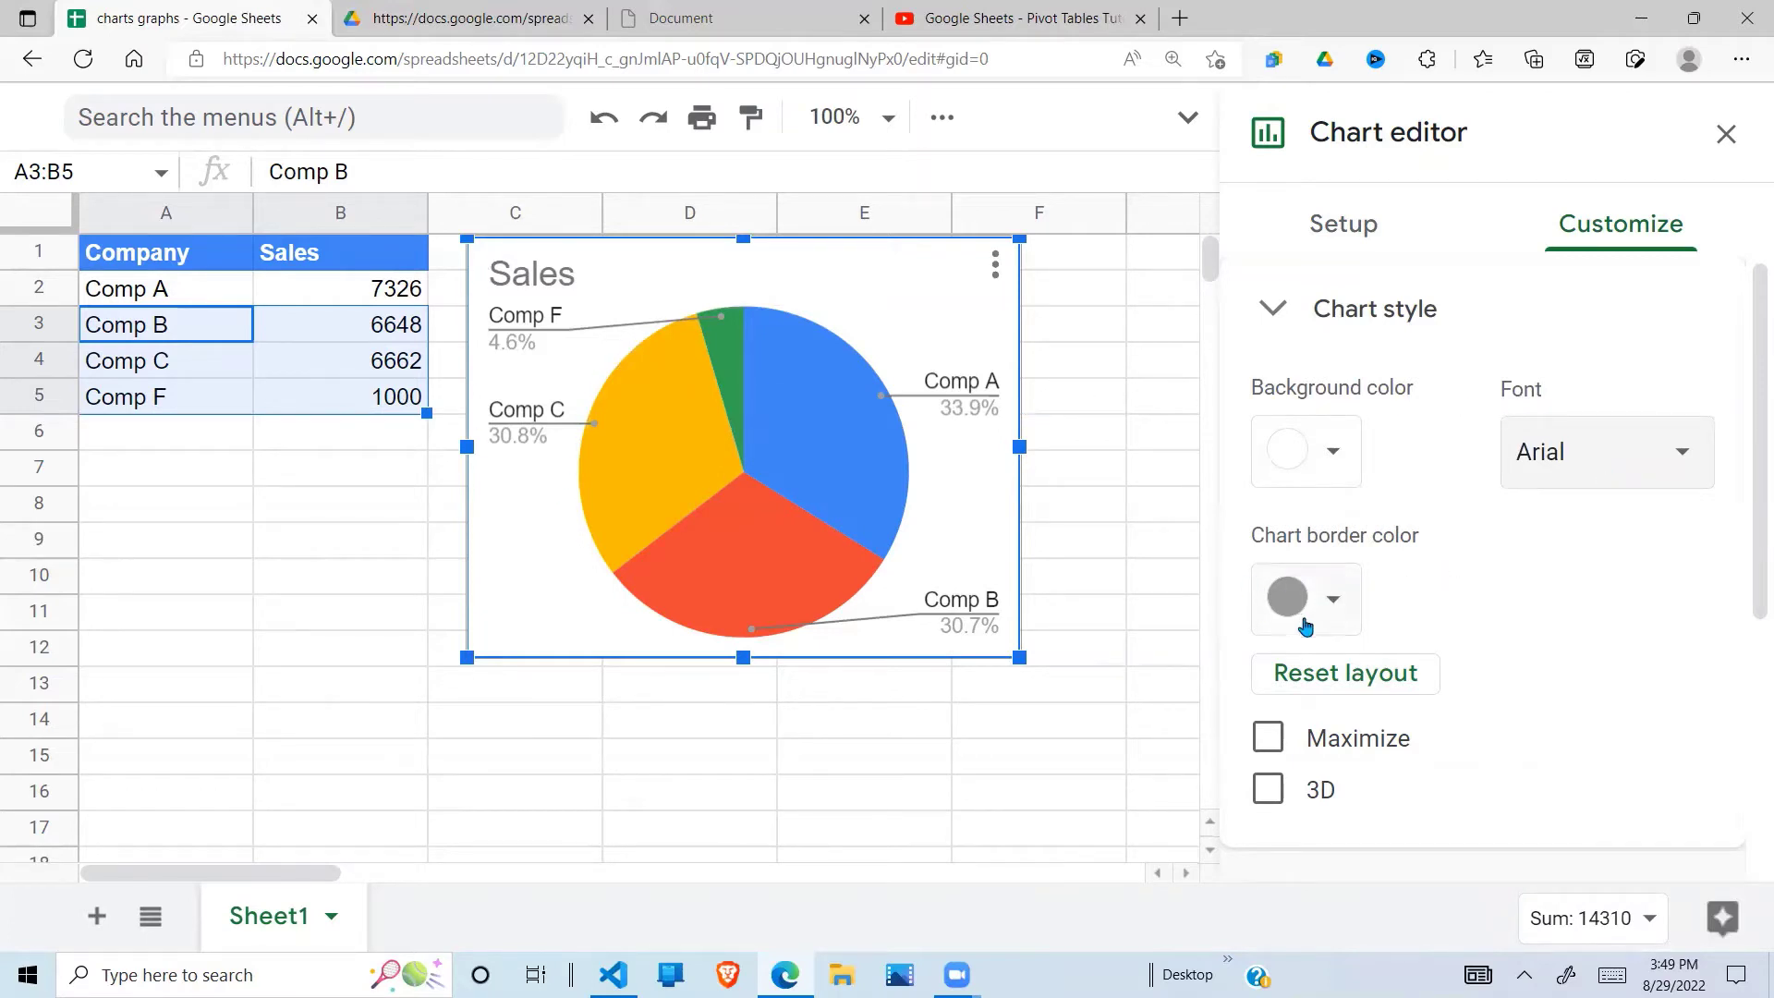
{"action": "left_click", "coordinate": [831, 735]}
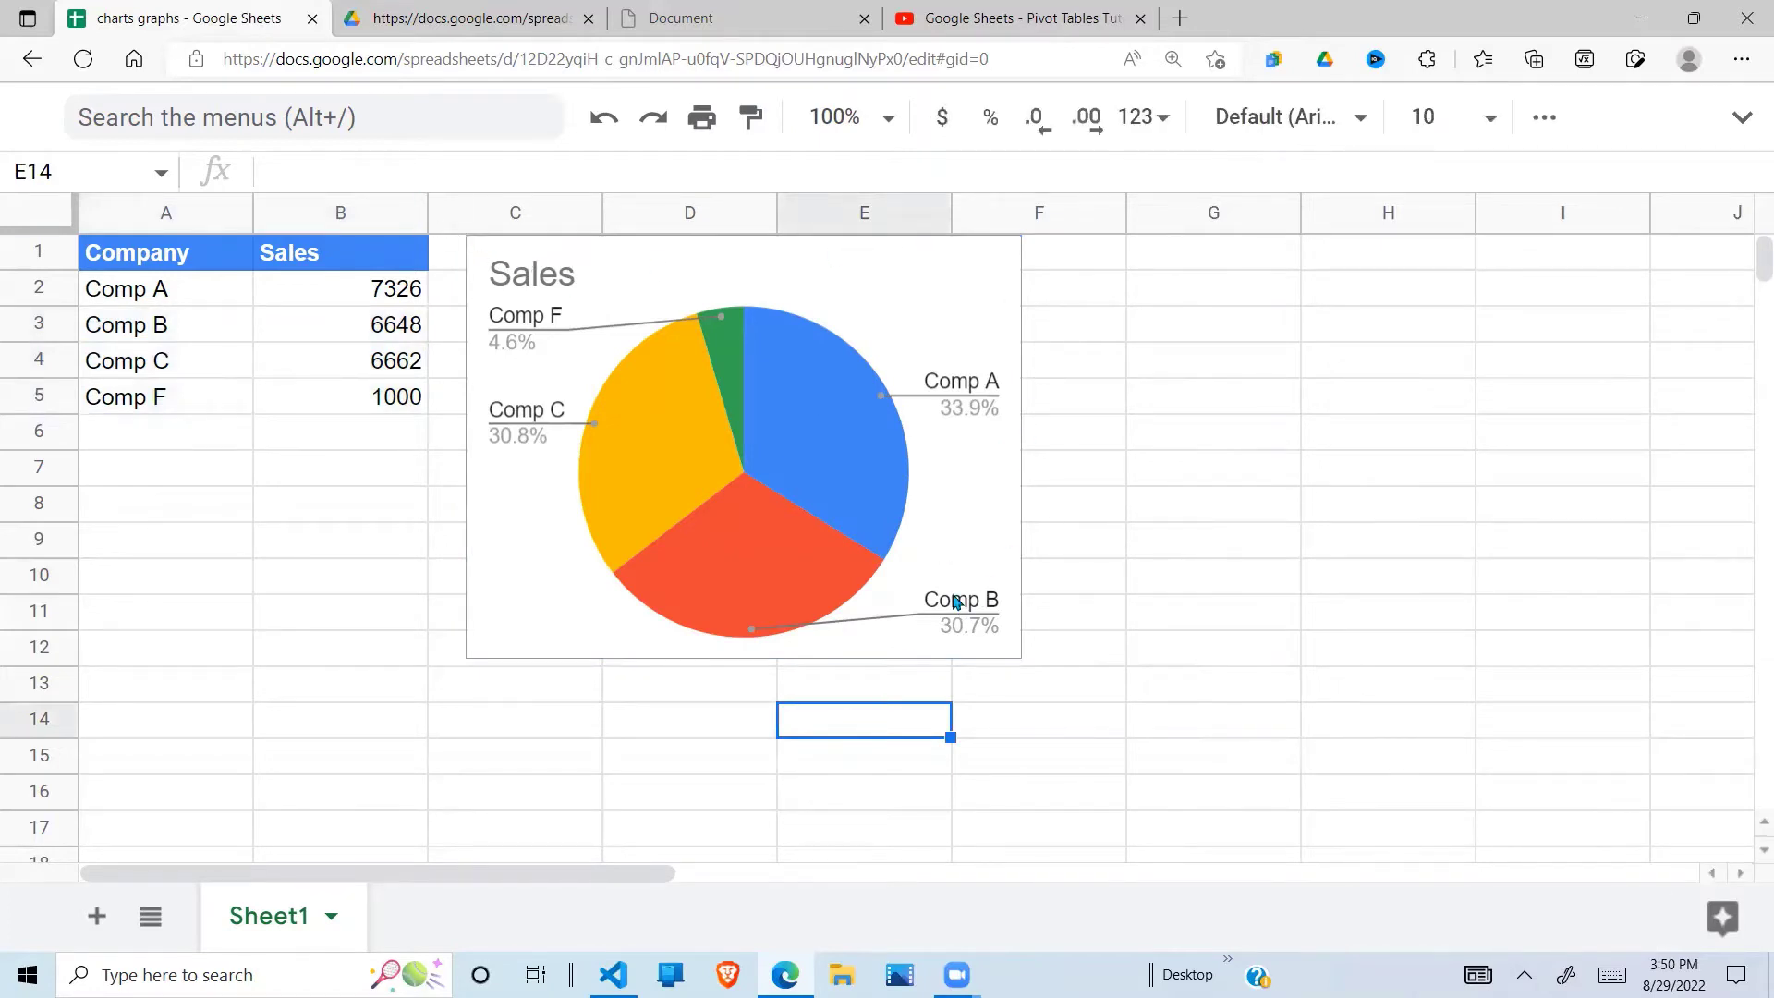
Step: Try a white border color on the Sales pie chart and check its edges with the chart deselected
{"action": "double_click", "coordinate": [511, 638]}
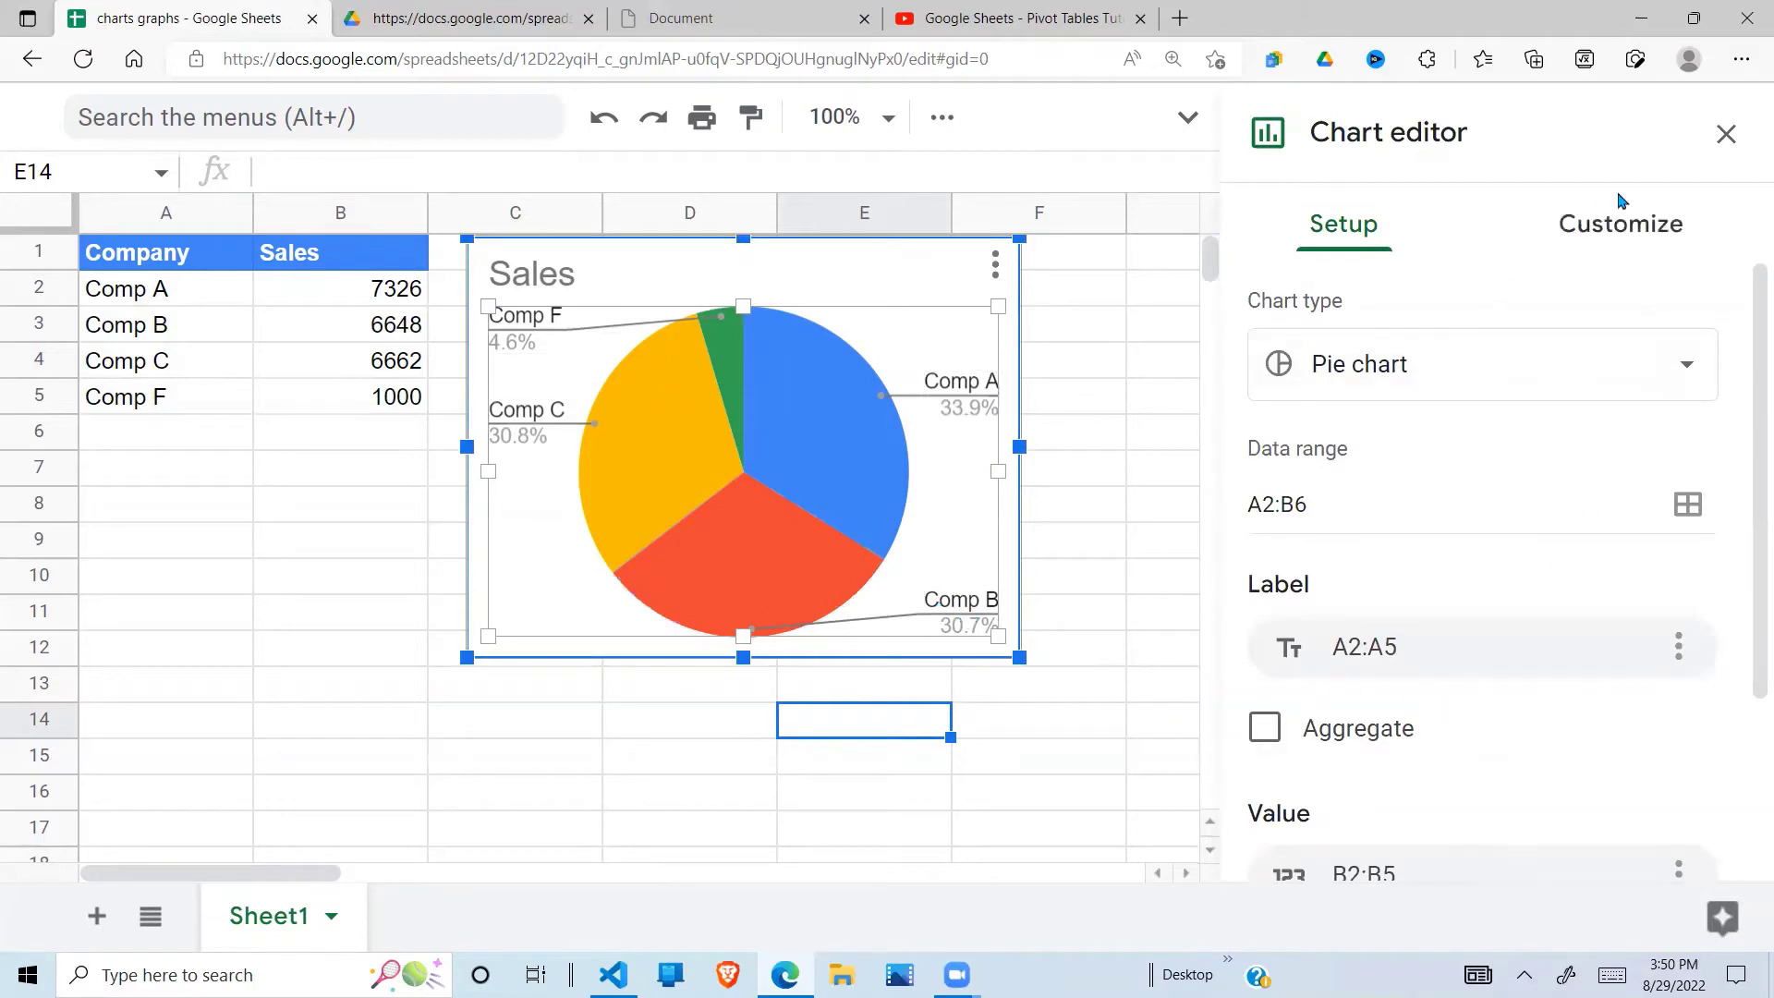
{"action": "left_click", "coordinate": [1621, 226]}
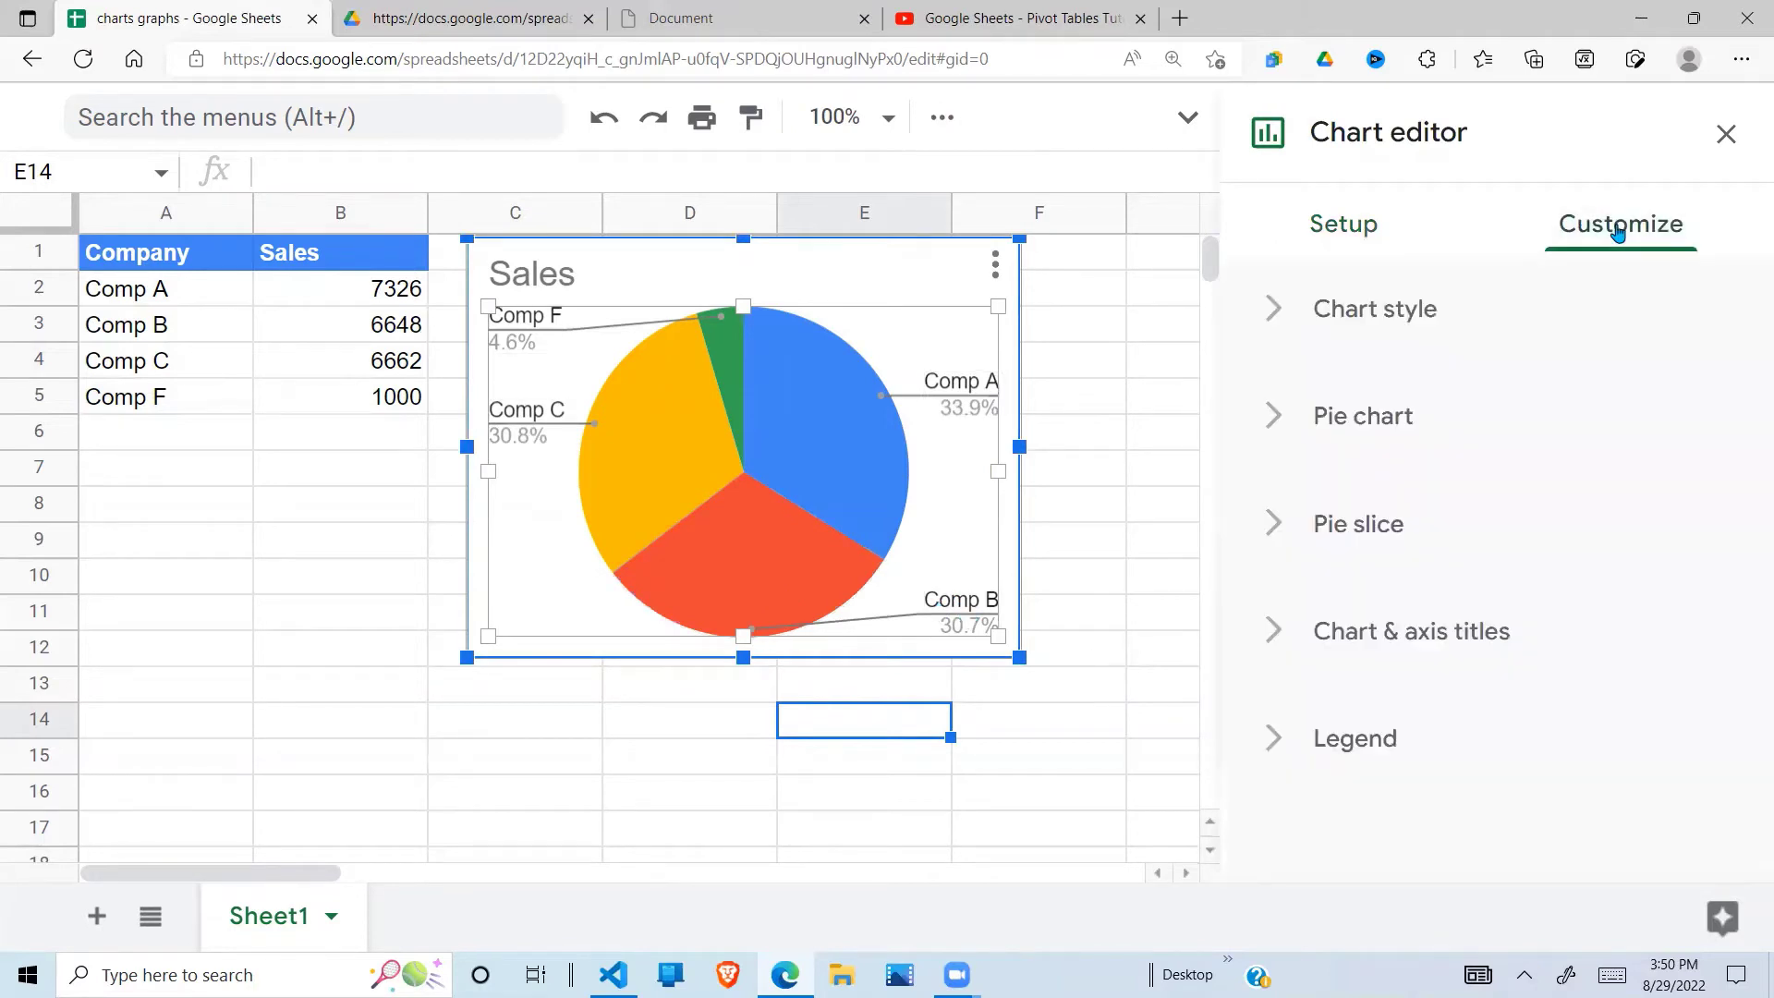
{"action": "left_click", "coordinate": [1438, 330]}
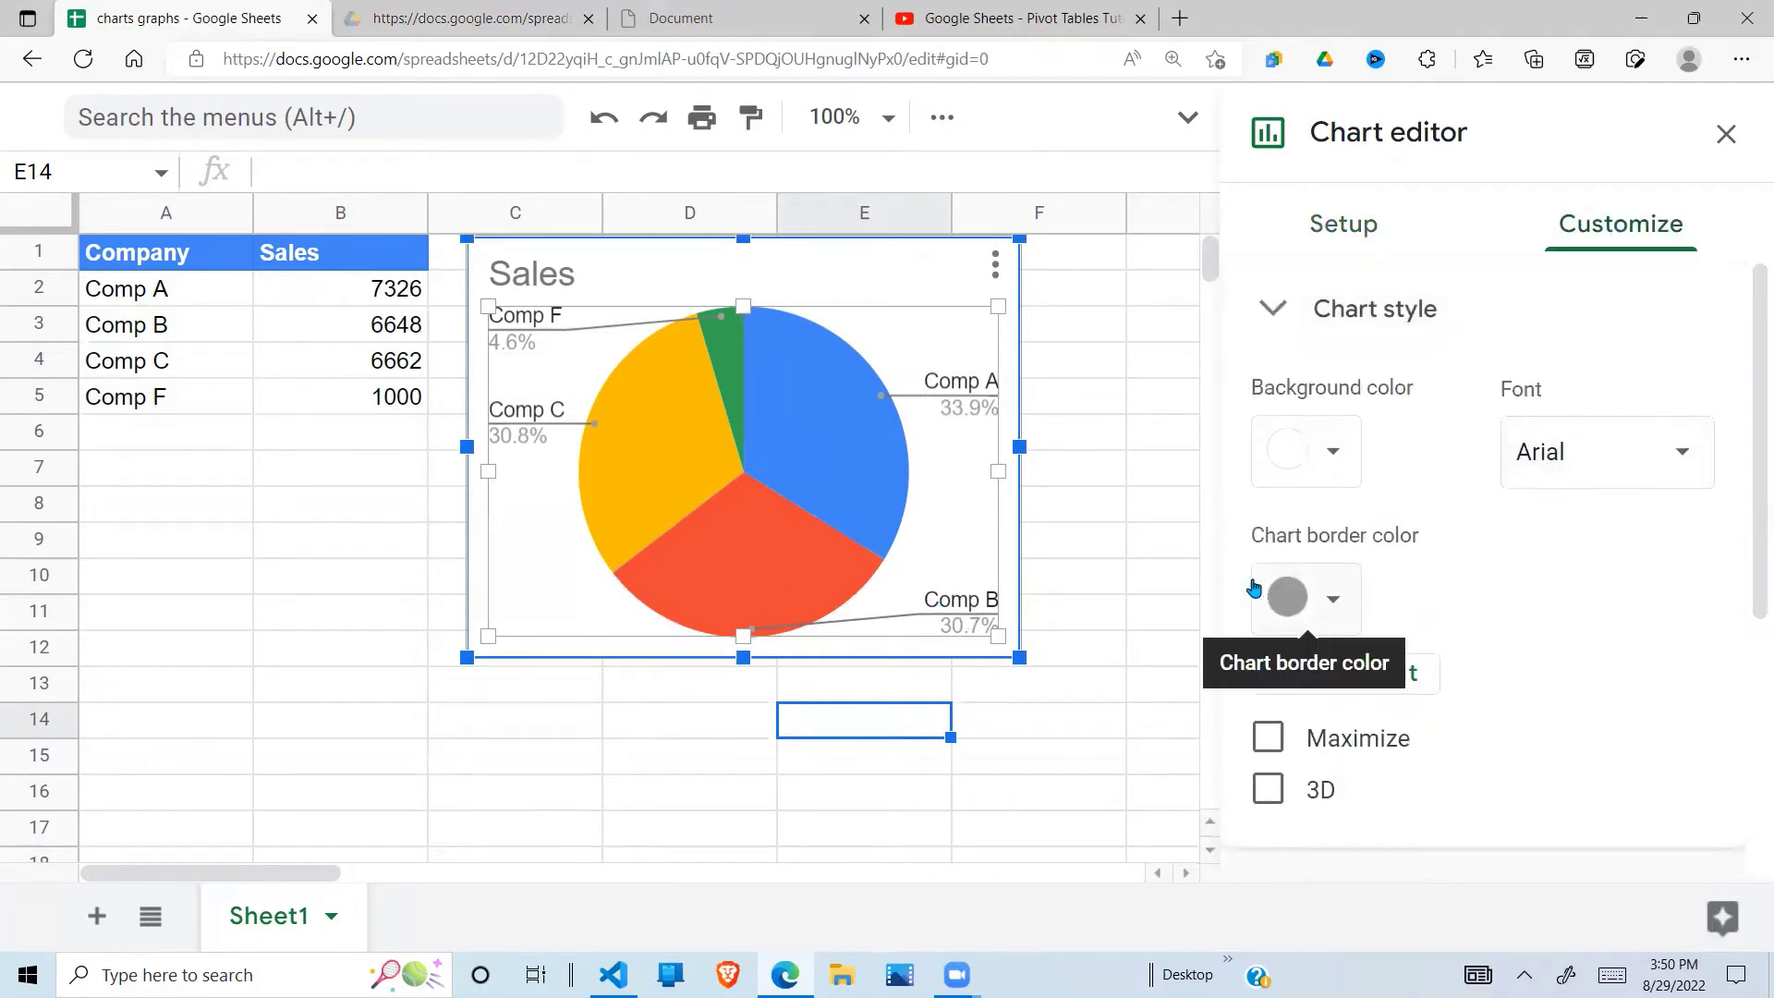
{"action": "left_click", "coordinate": [1338, 603]}
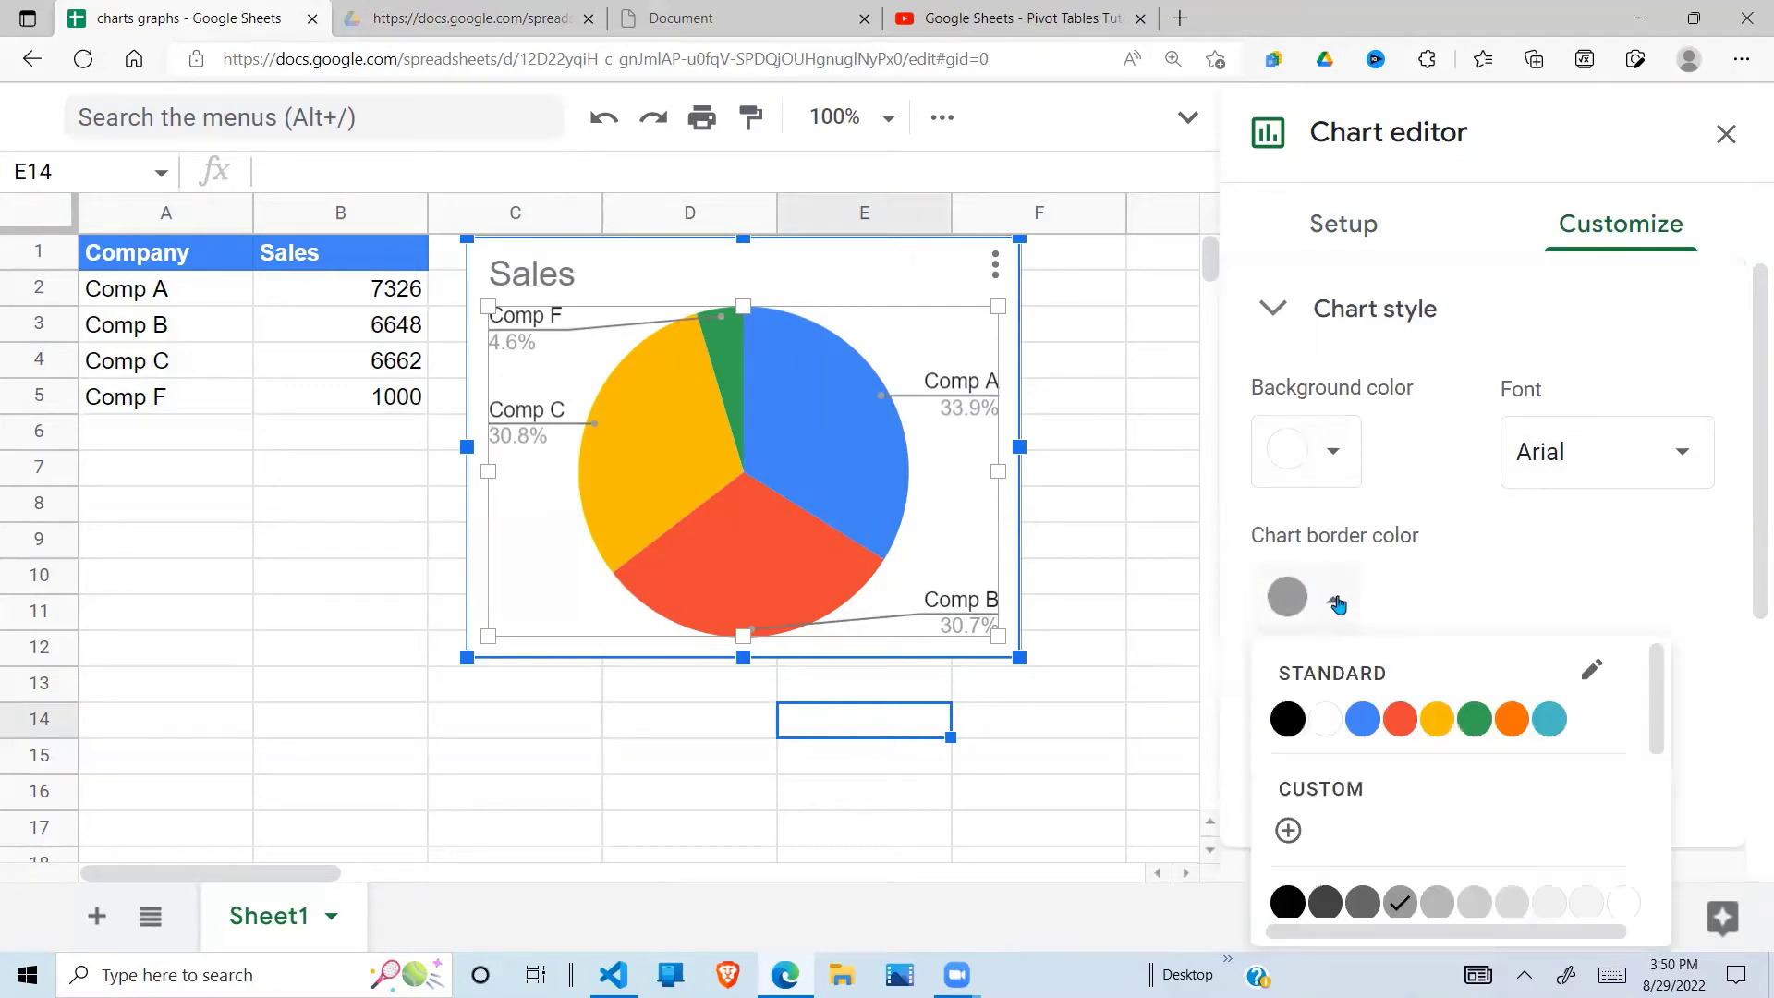
{"action": "left_click", "coordinate": [1326, 721]}
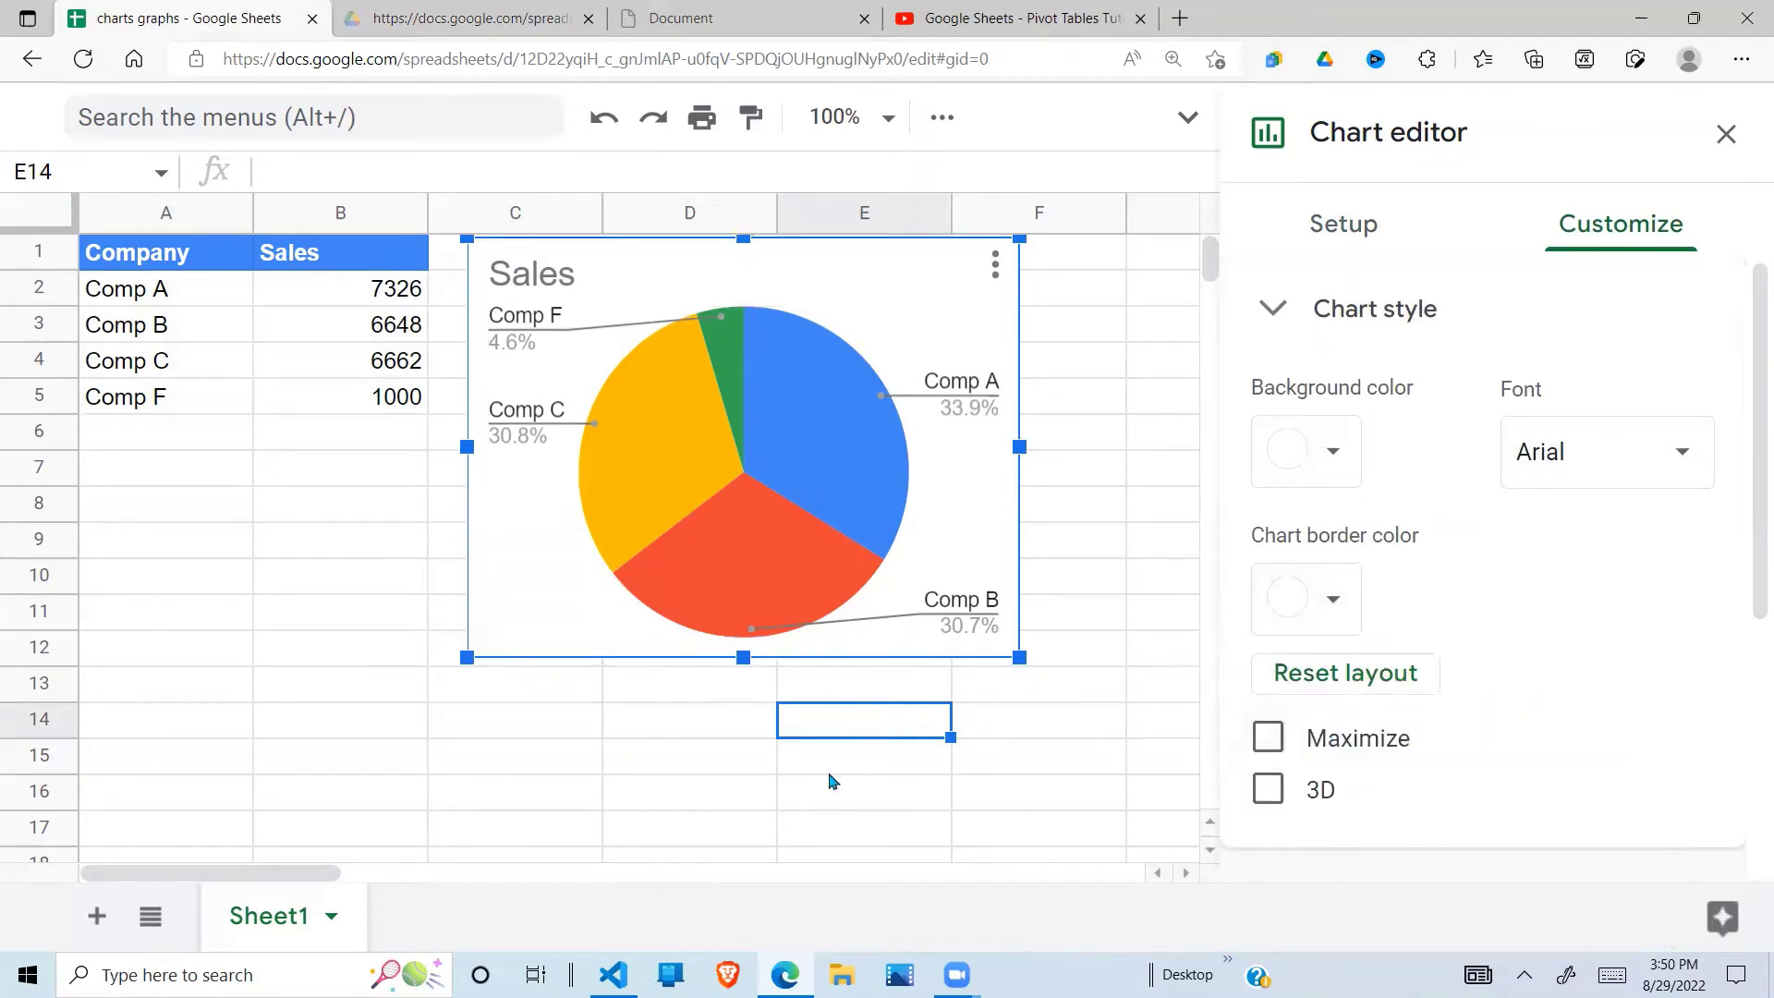
{"action": "left_click", "coordinate": [629, 700]}
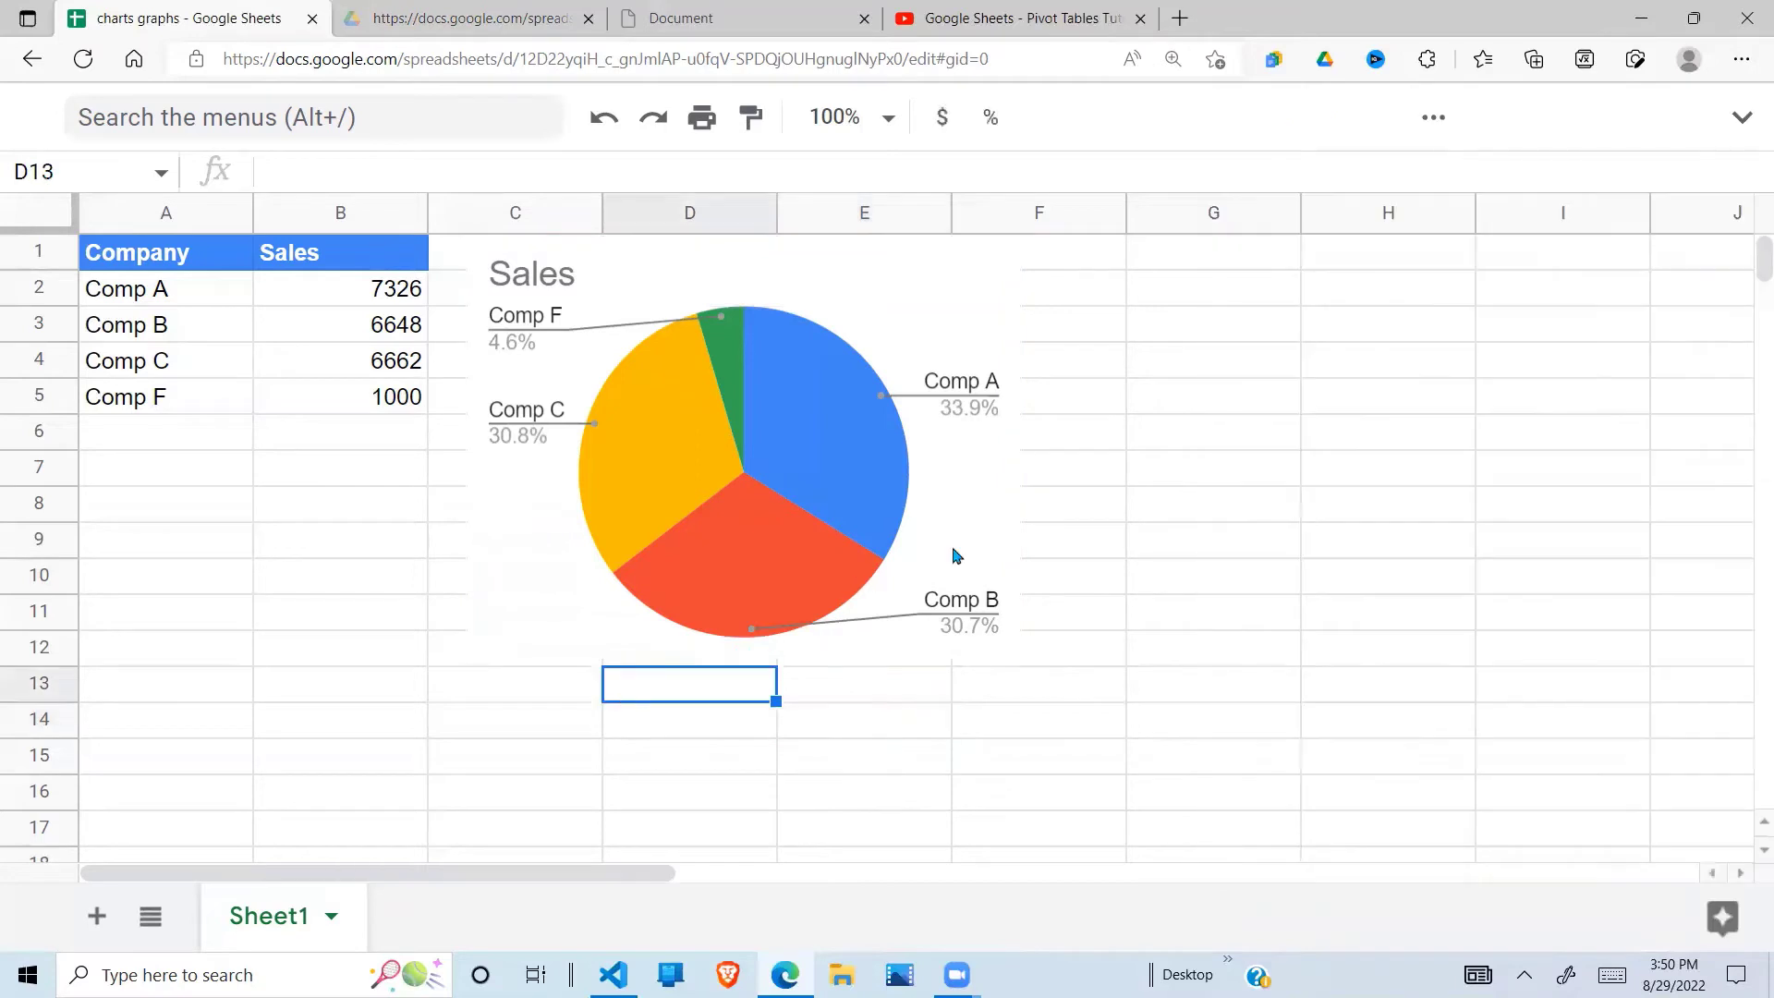
{"action": "left_click", "coordinate": [598, 511]}
{"action": "left_click", "coordinate": [993, 757]}
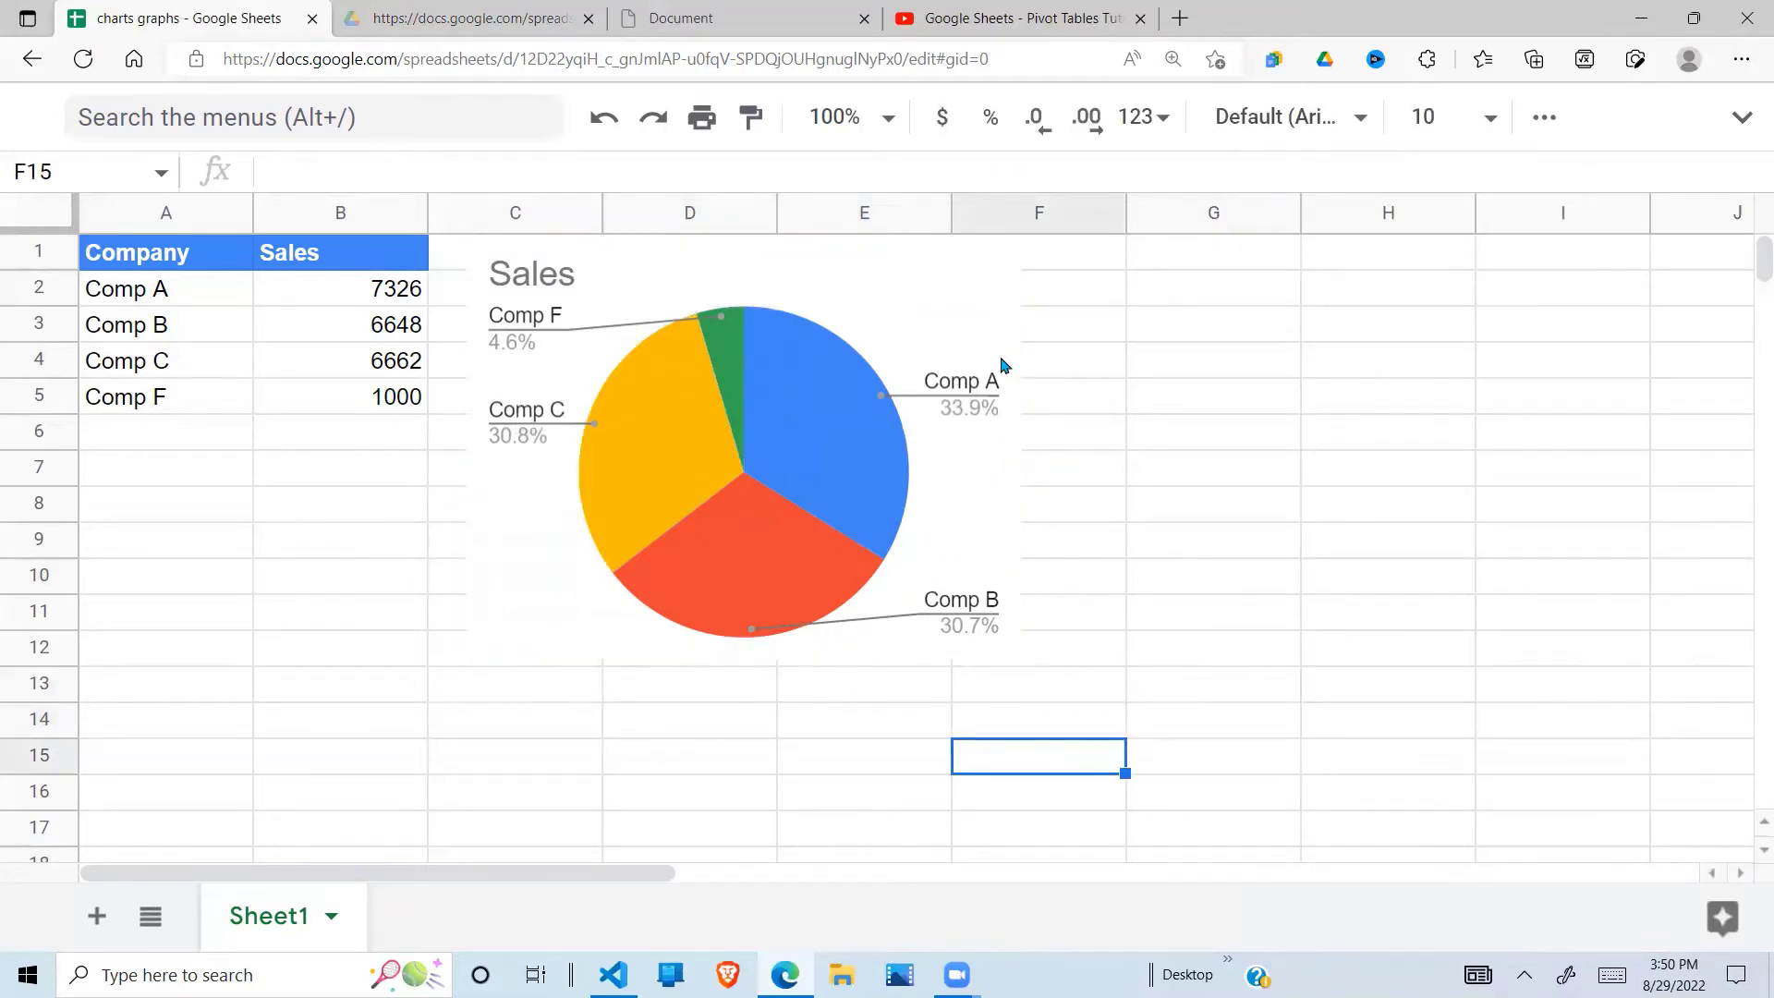
Step: Reopen the chart style settings, try a blue background on the Sales pie chart, and restore the white background
{"action": "double_click", "coordinate": [533, 593]}
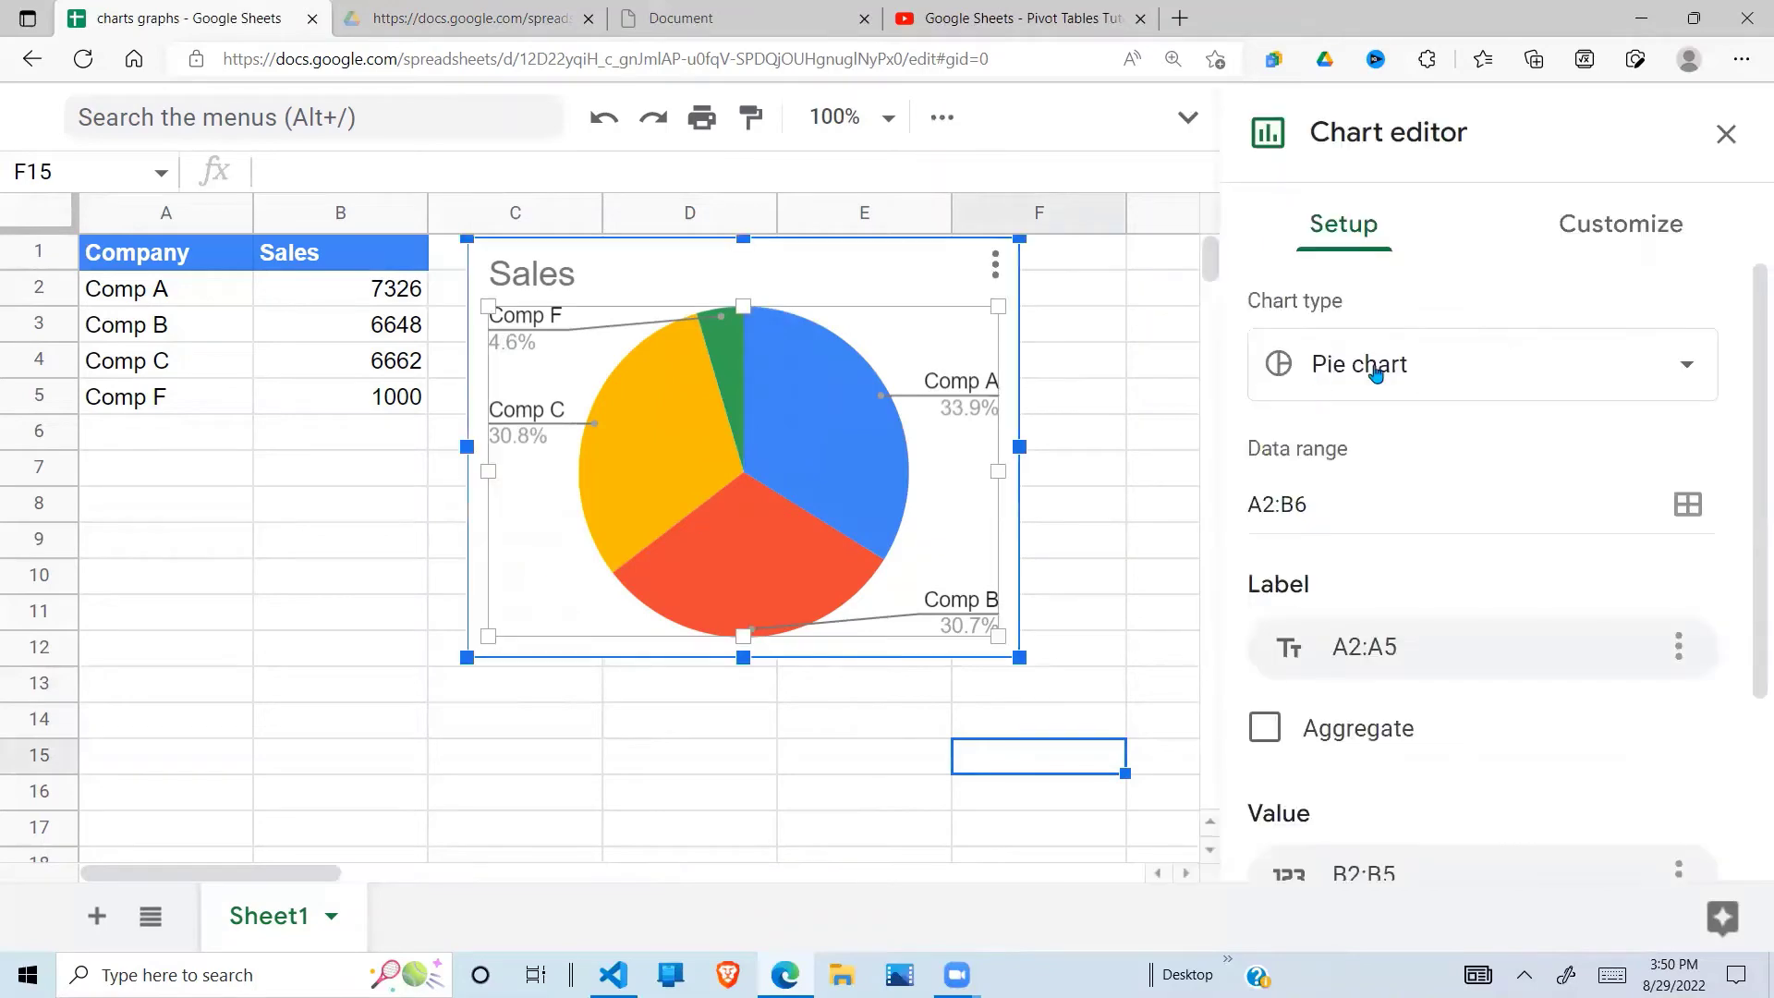
{"action": "left_click", "coordinate": [1617, 231]}
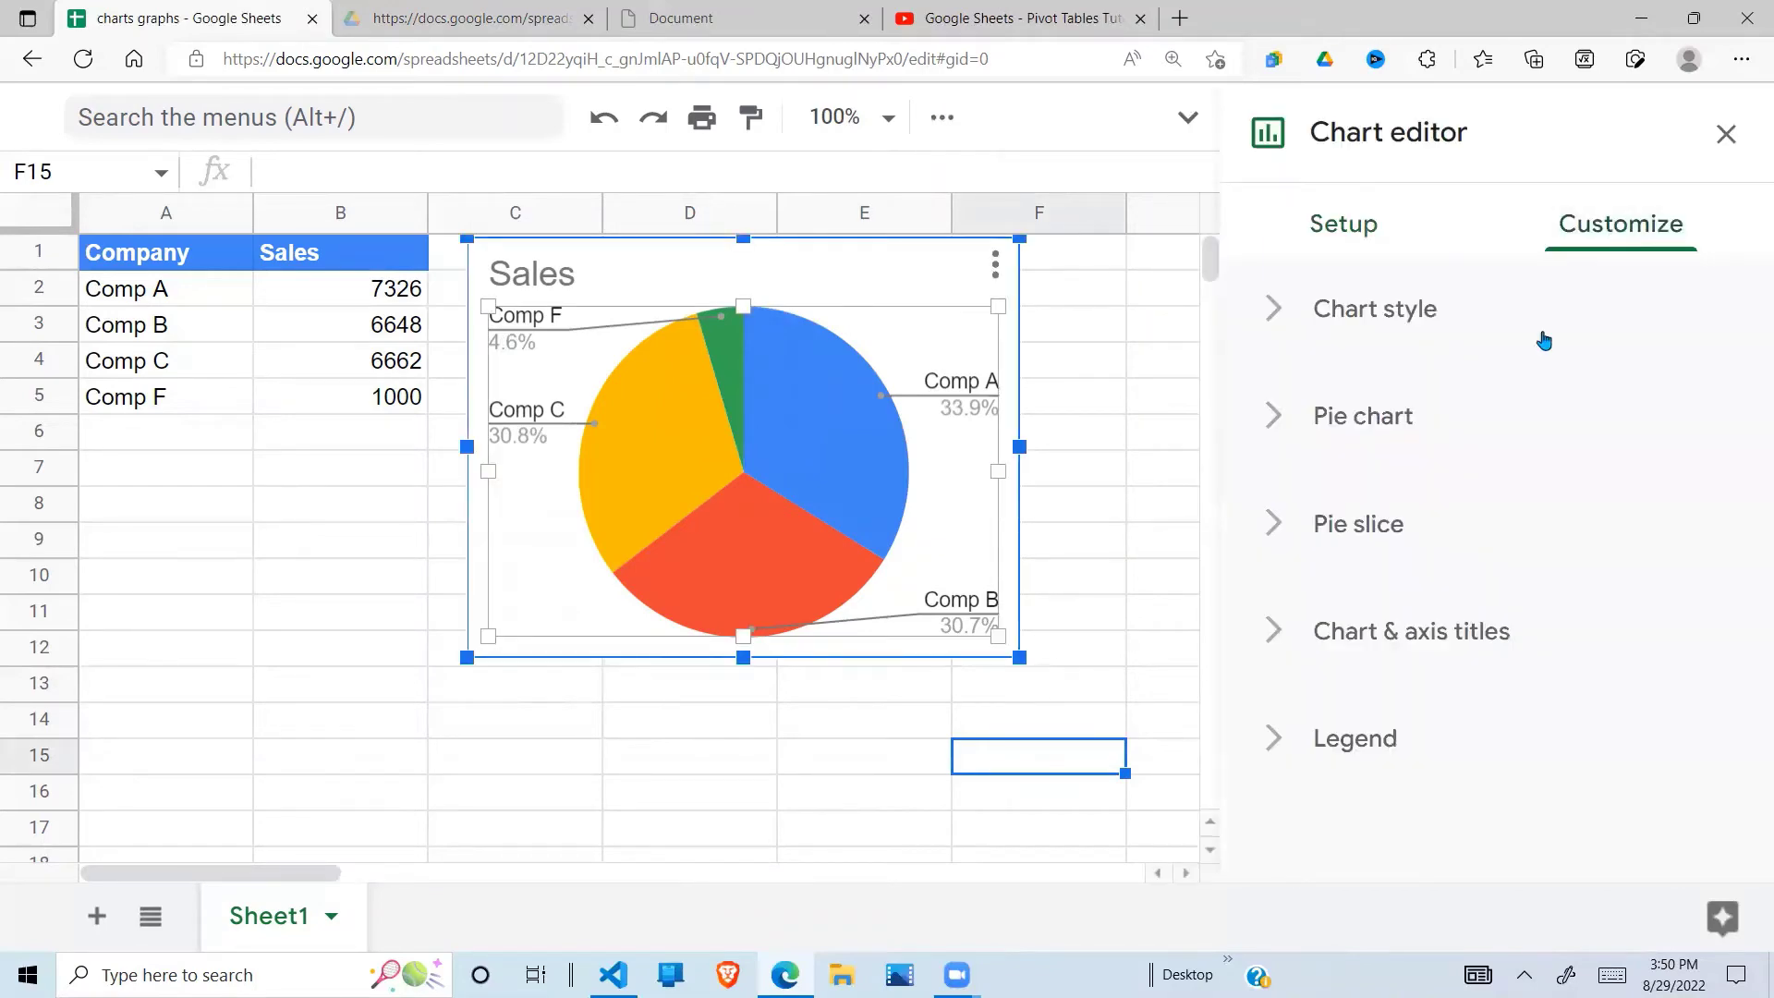
{"action": "left_click", "coordinate": [1419, 316]}
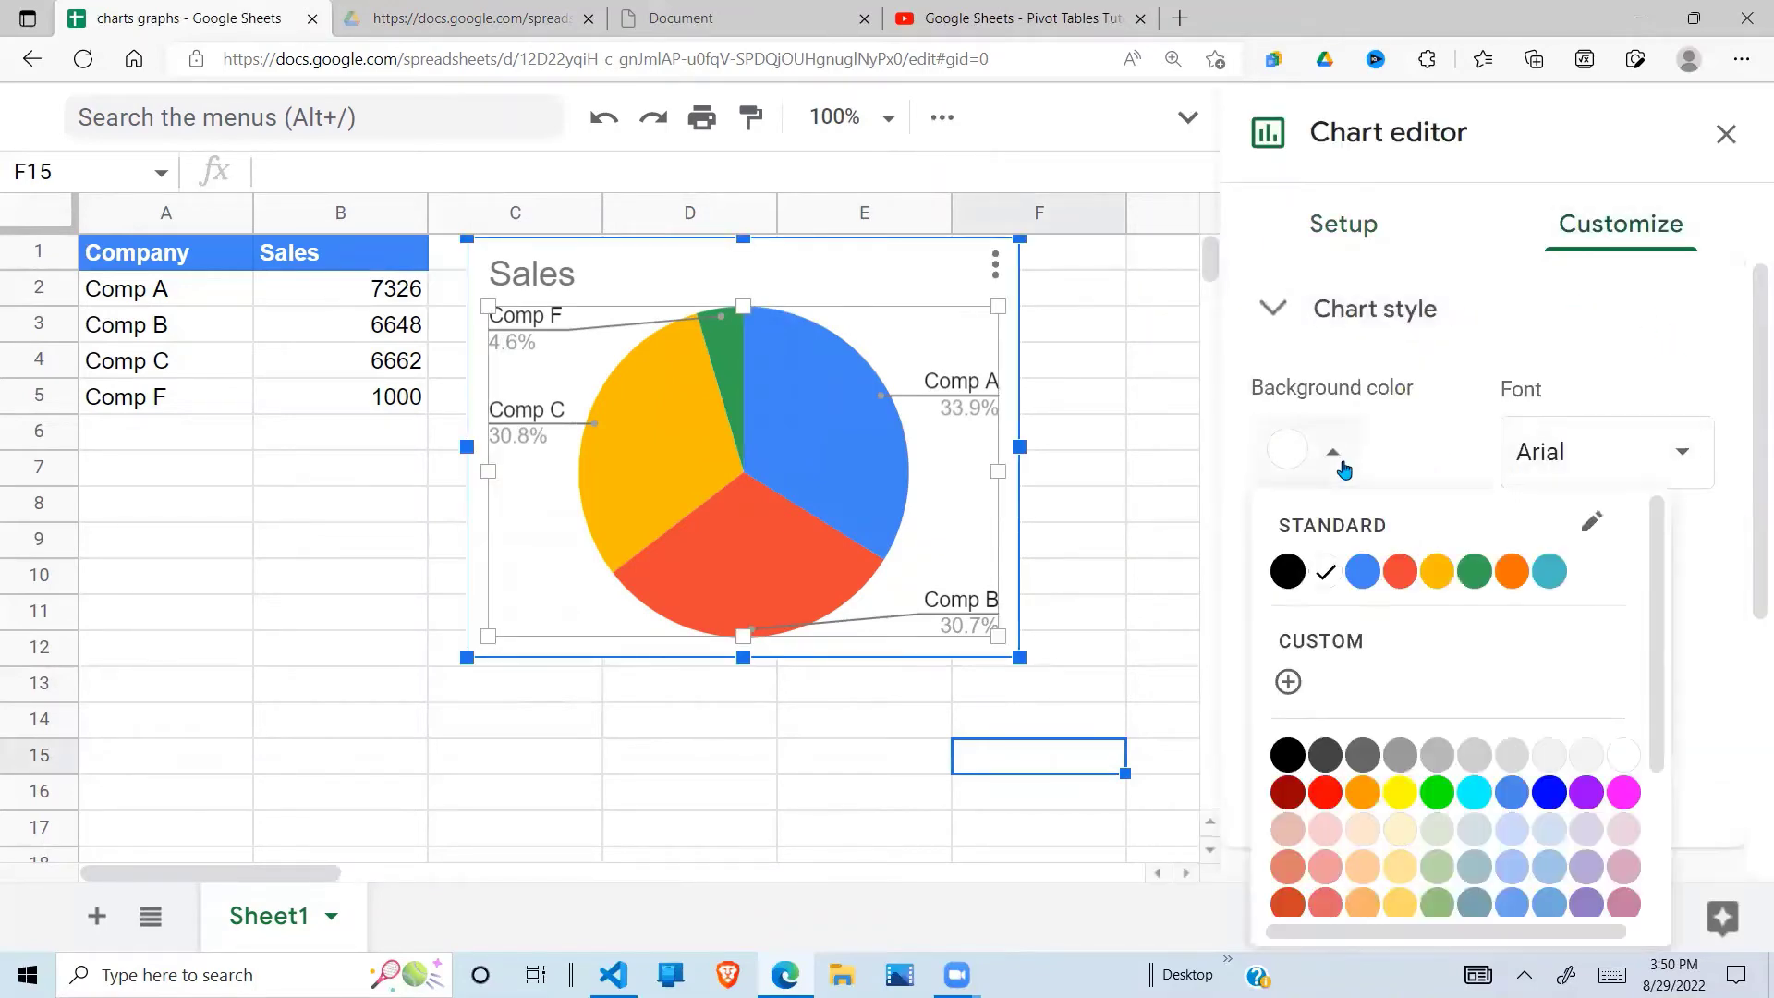
{"action": "left_click", "coordinate": [1340, 462]}
{"action": "left_click", "coordinate": [1365, 573]}
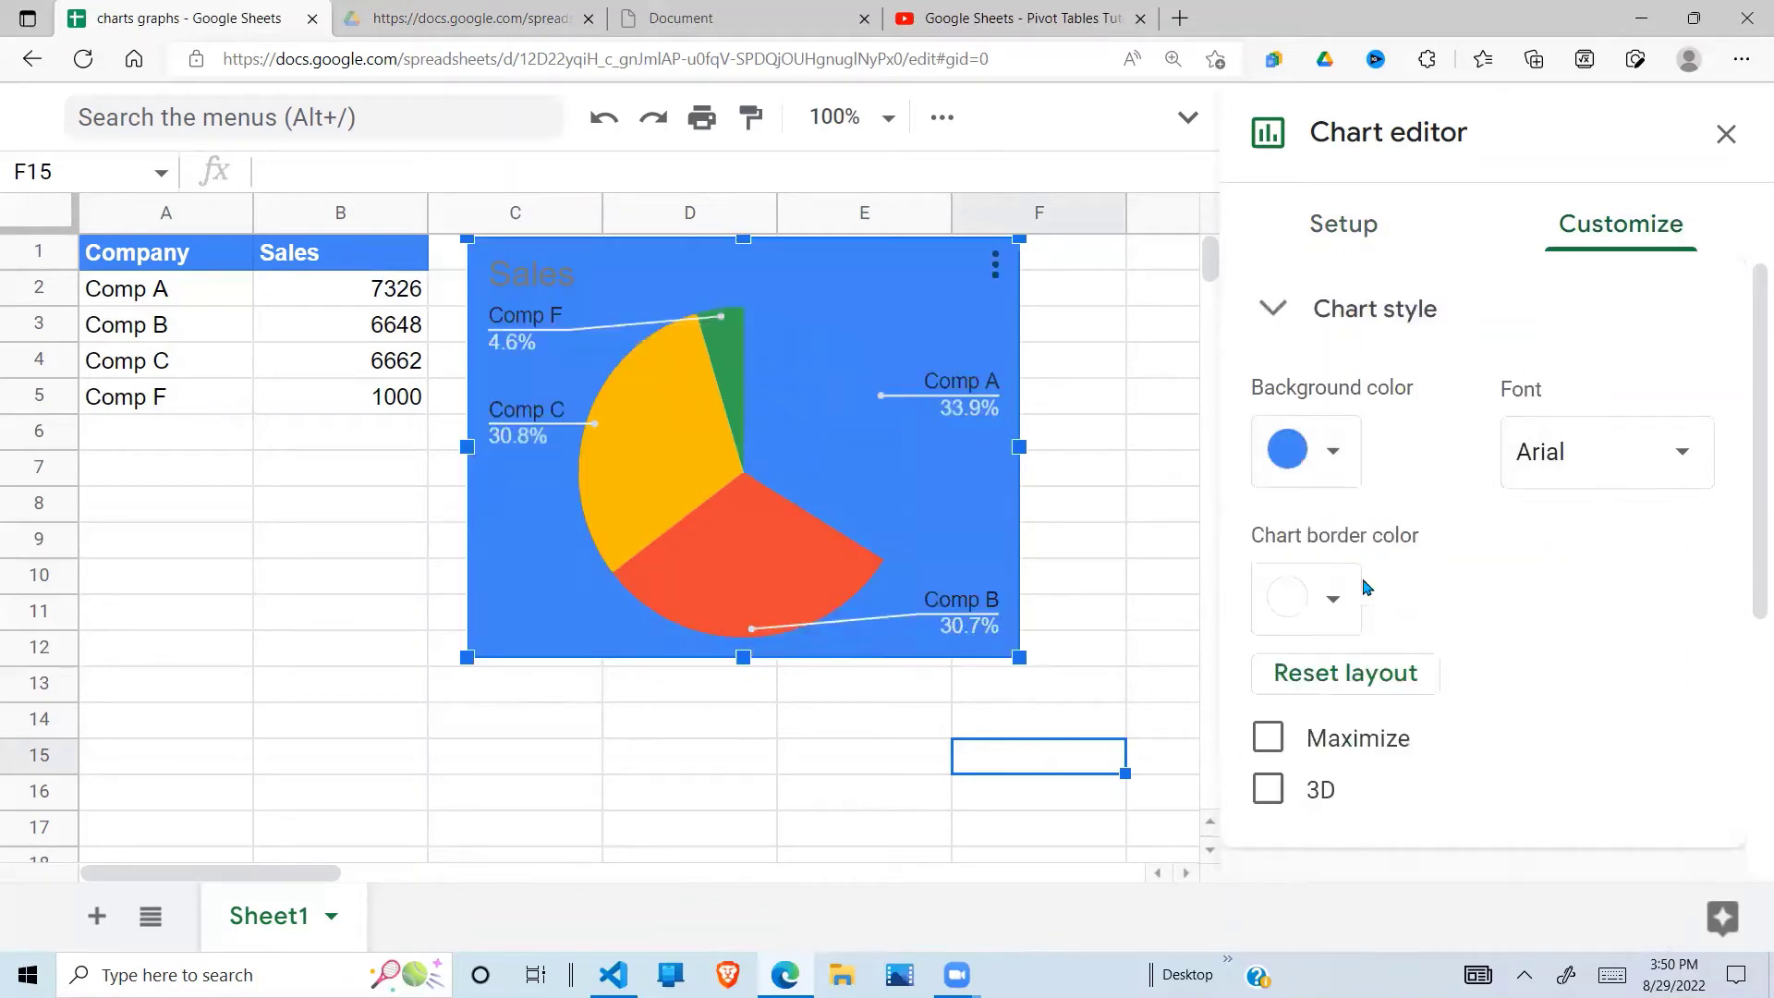
{"action": "left_click", "coordinate": [1331, 457]}
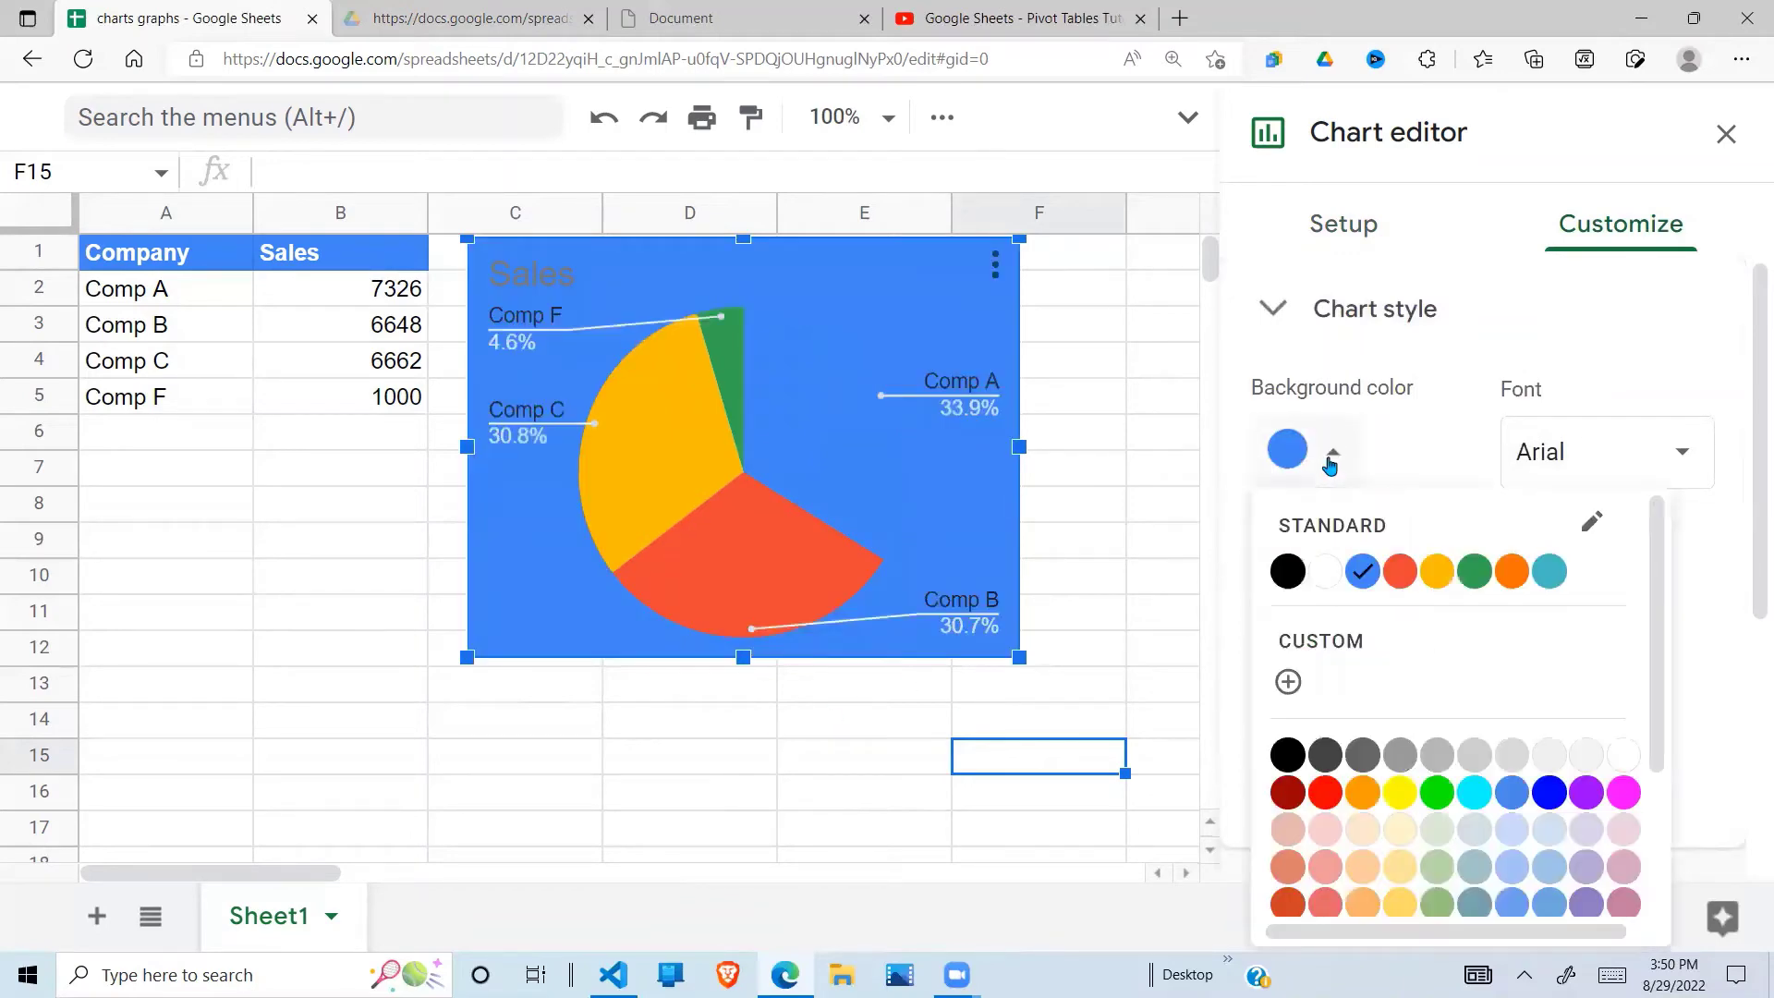
{"action": "left_click", "coordinate": [1323, 568]}
Step: Set the Sales pie chart's border color to blue and deselect the chart
{"action": "left_click", "coordinate": [1336, 601]}
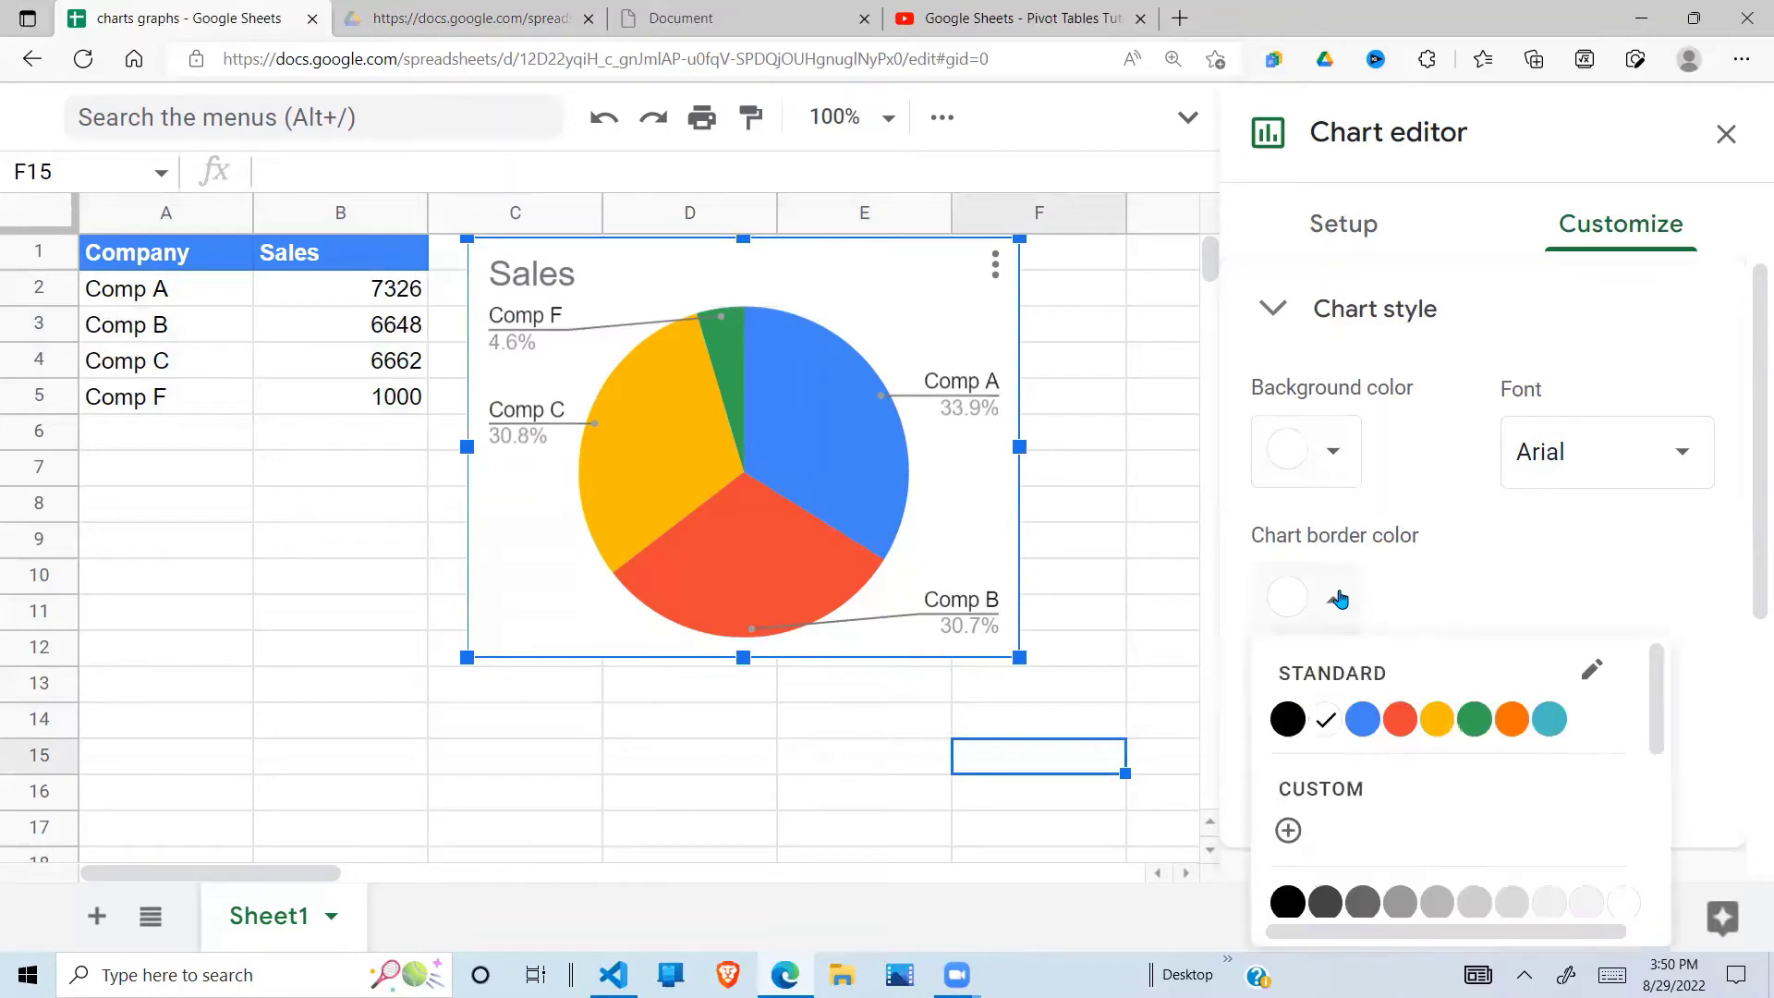
{"action": "left_click", "coordinate": [1362, 713]}
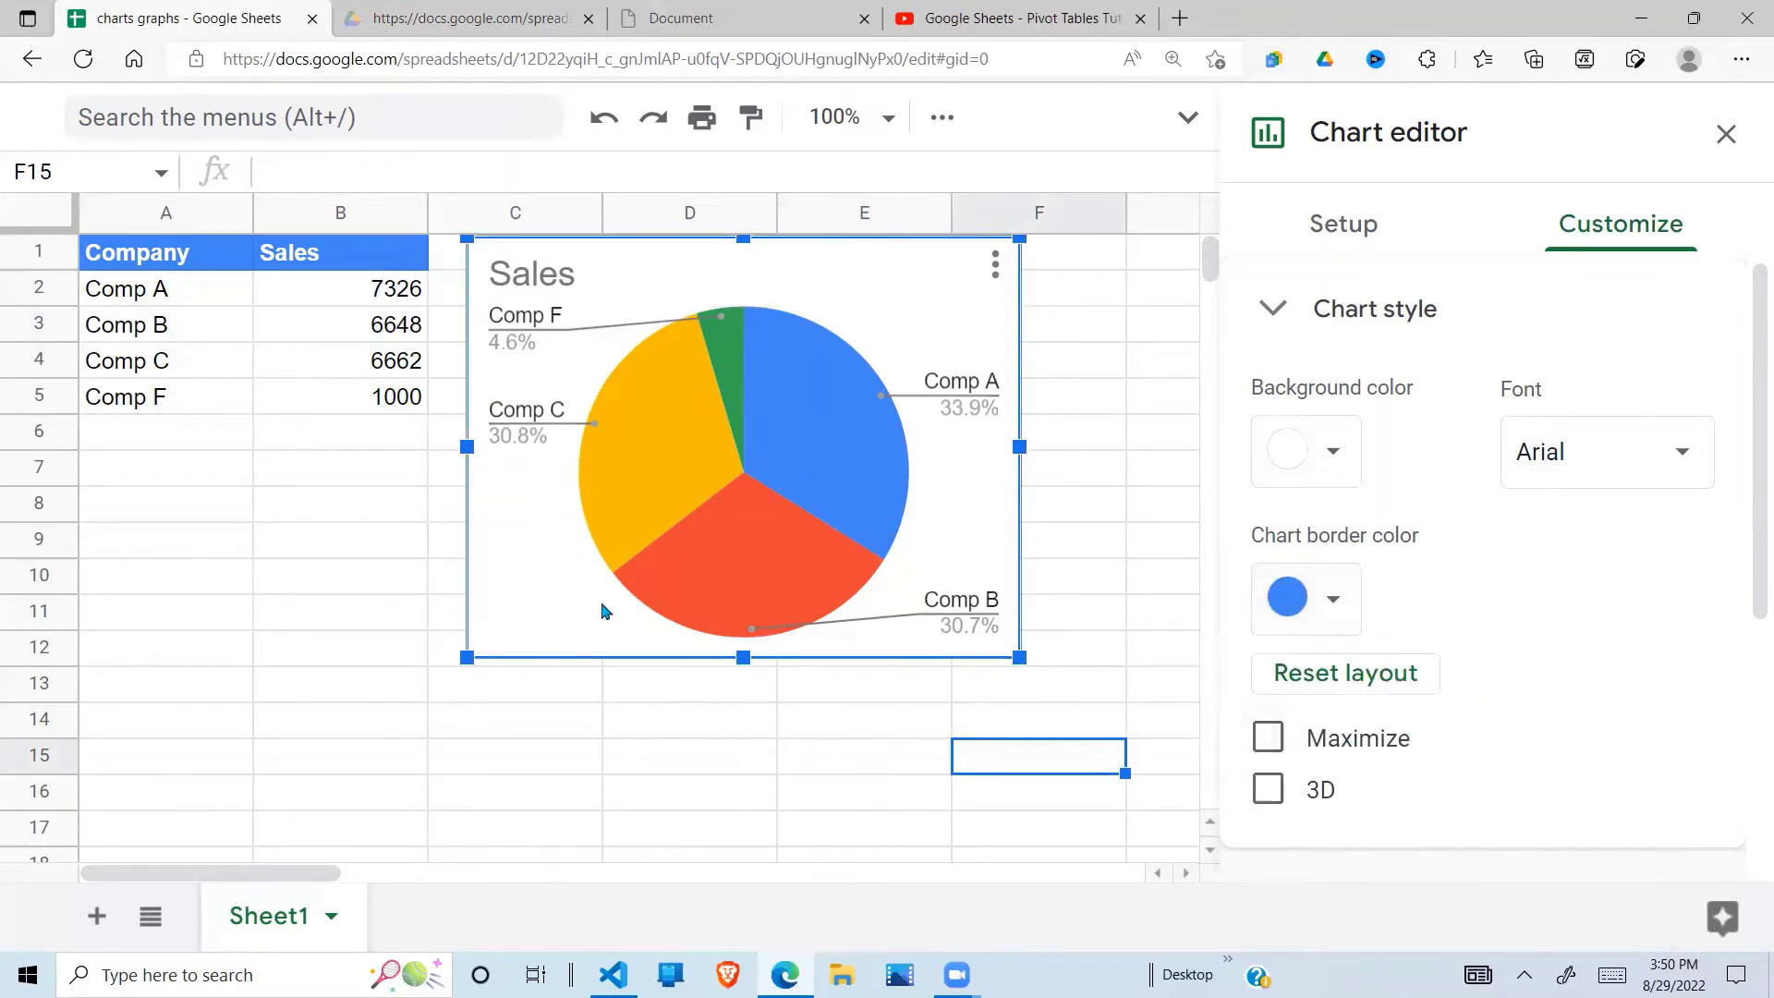
{"action": "left_click", "coordinate": [614, 756]}
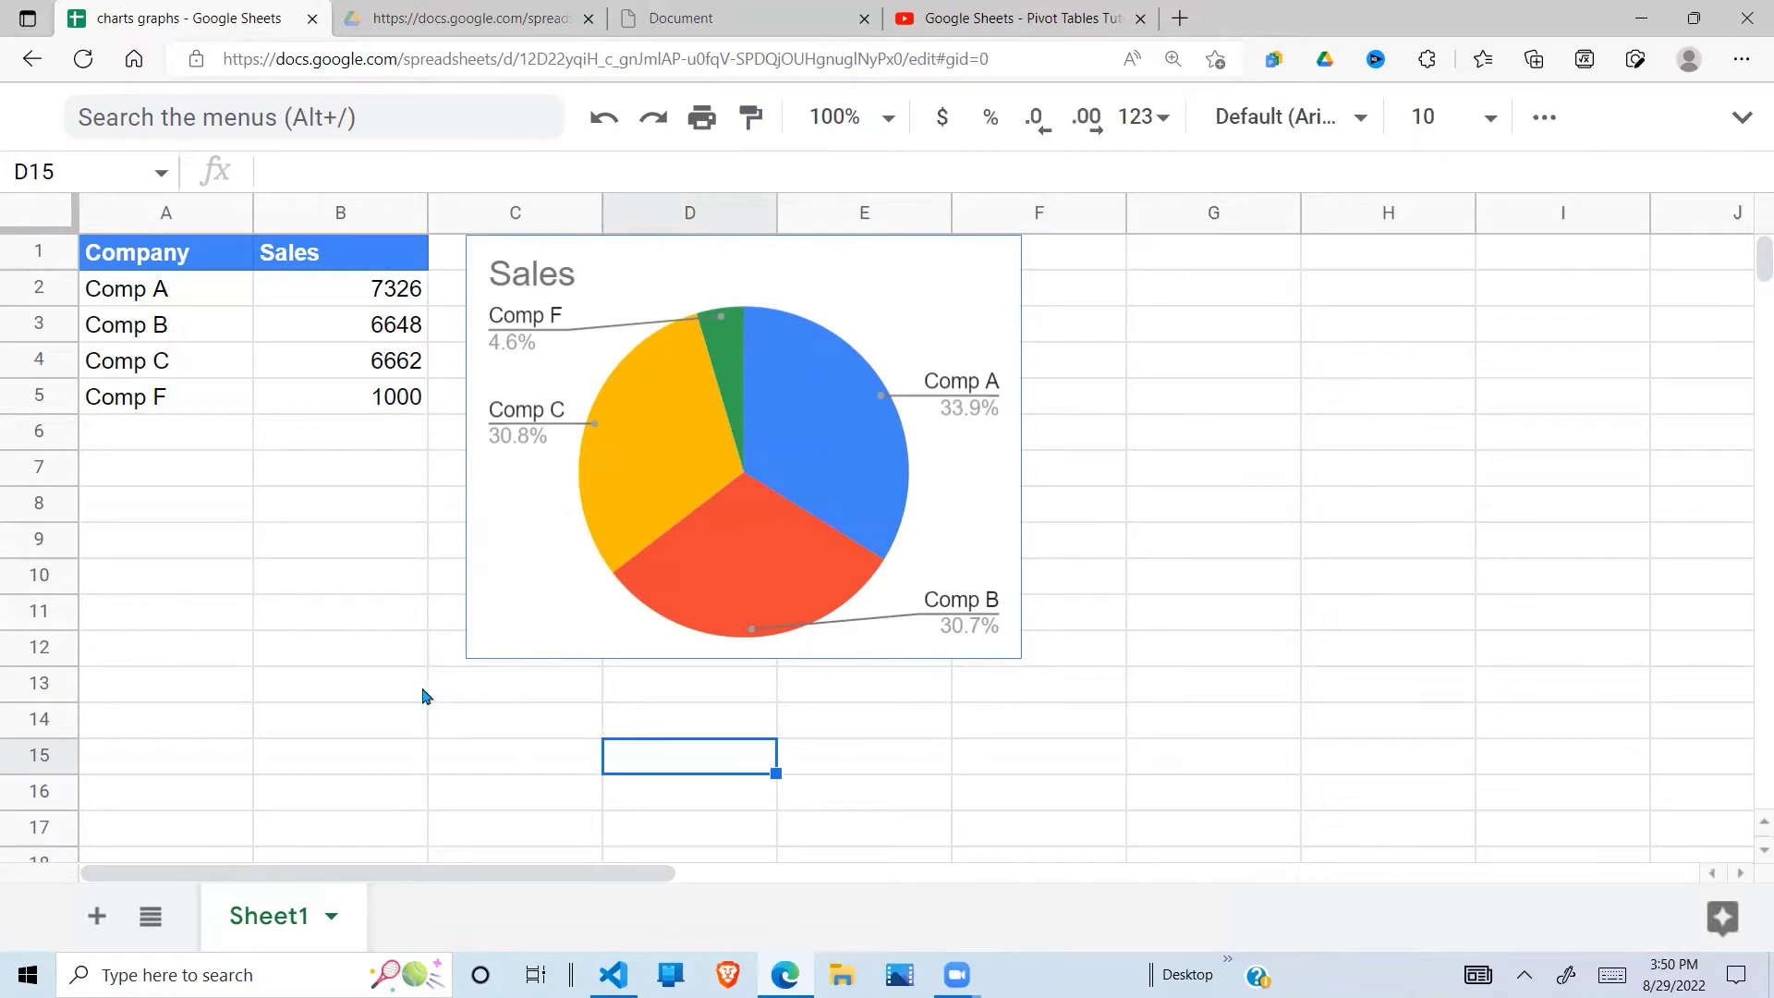
Step: Return to the chart style settings, try the Maximize option on the Sales pie chart, and turn it back off
{"action": "double_click", "coordinate": [570, 638]}
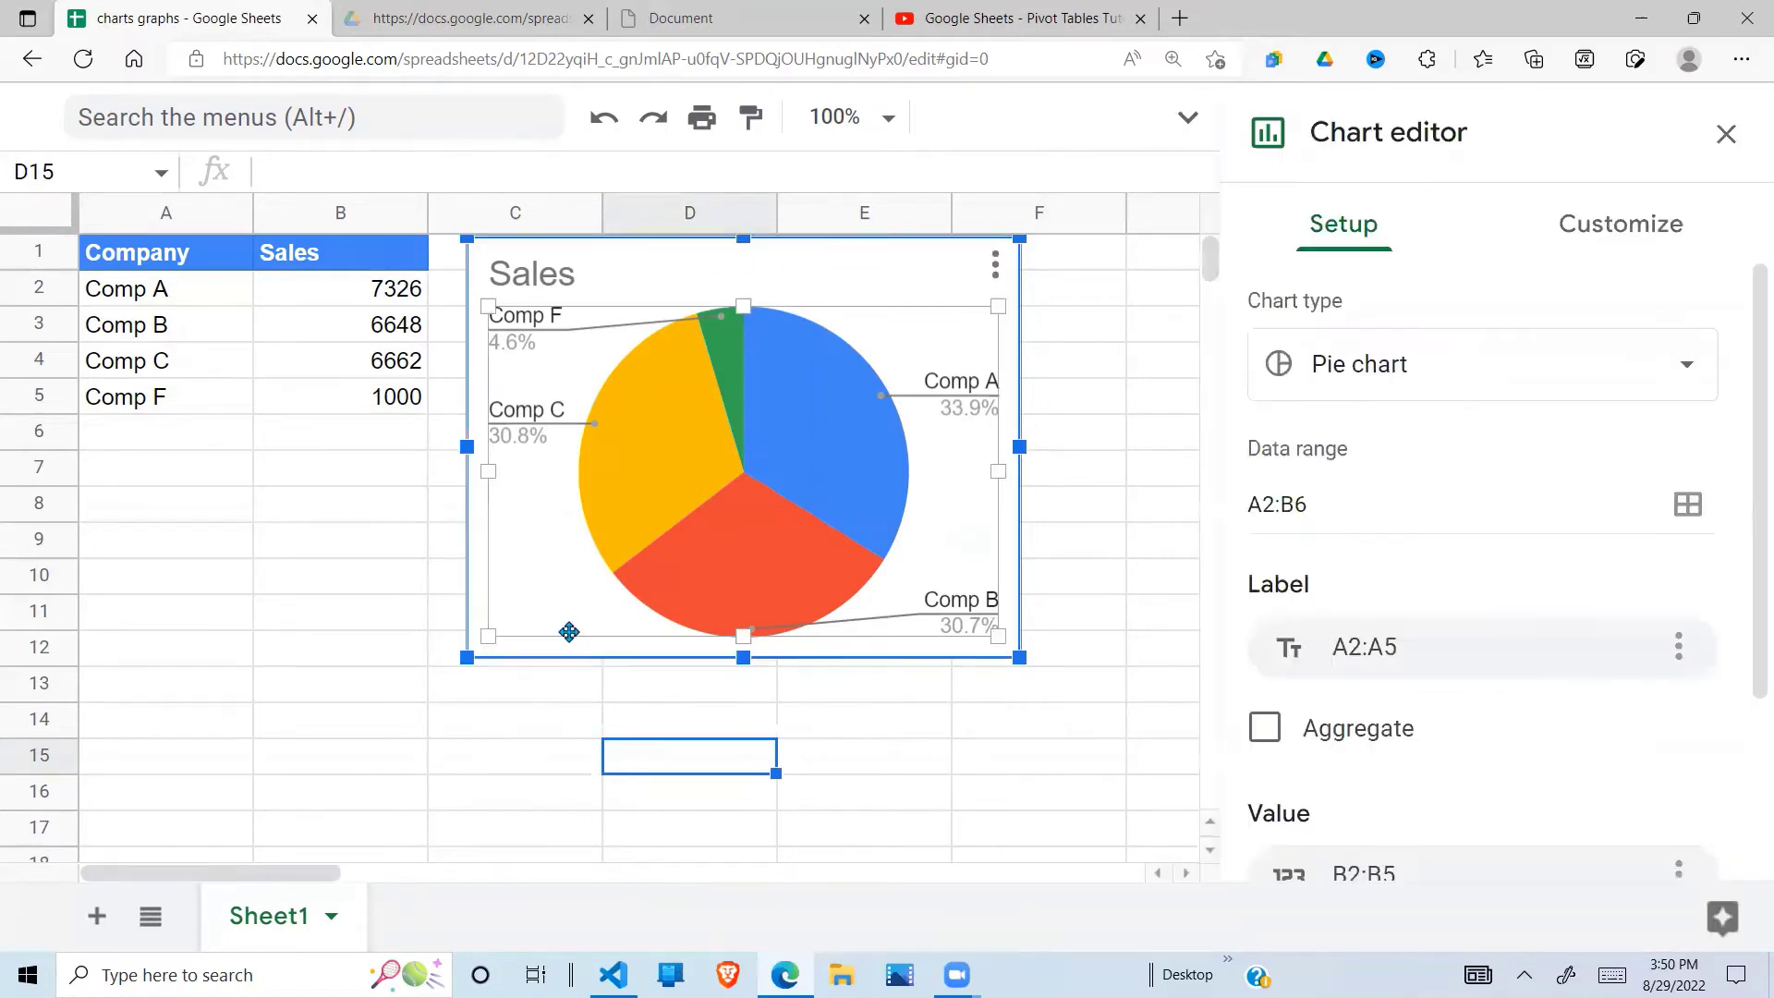
{"action": "left_click", "coordinate": [1611, 246]}
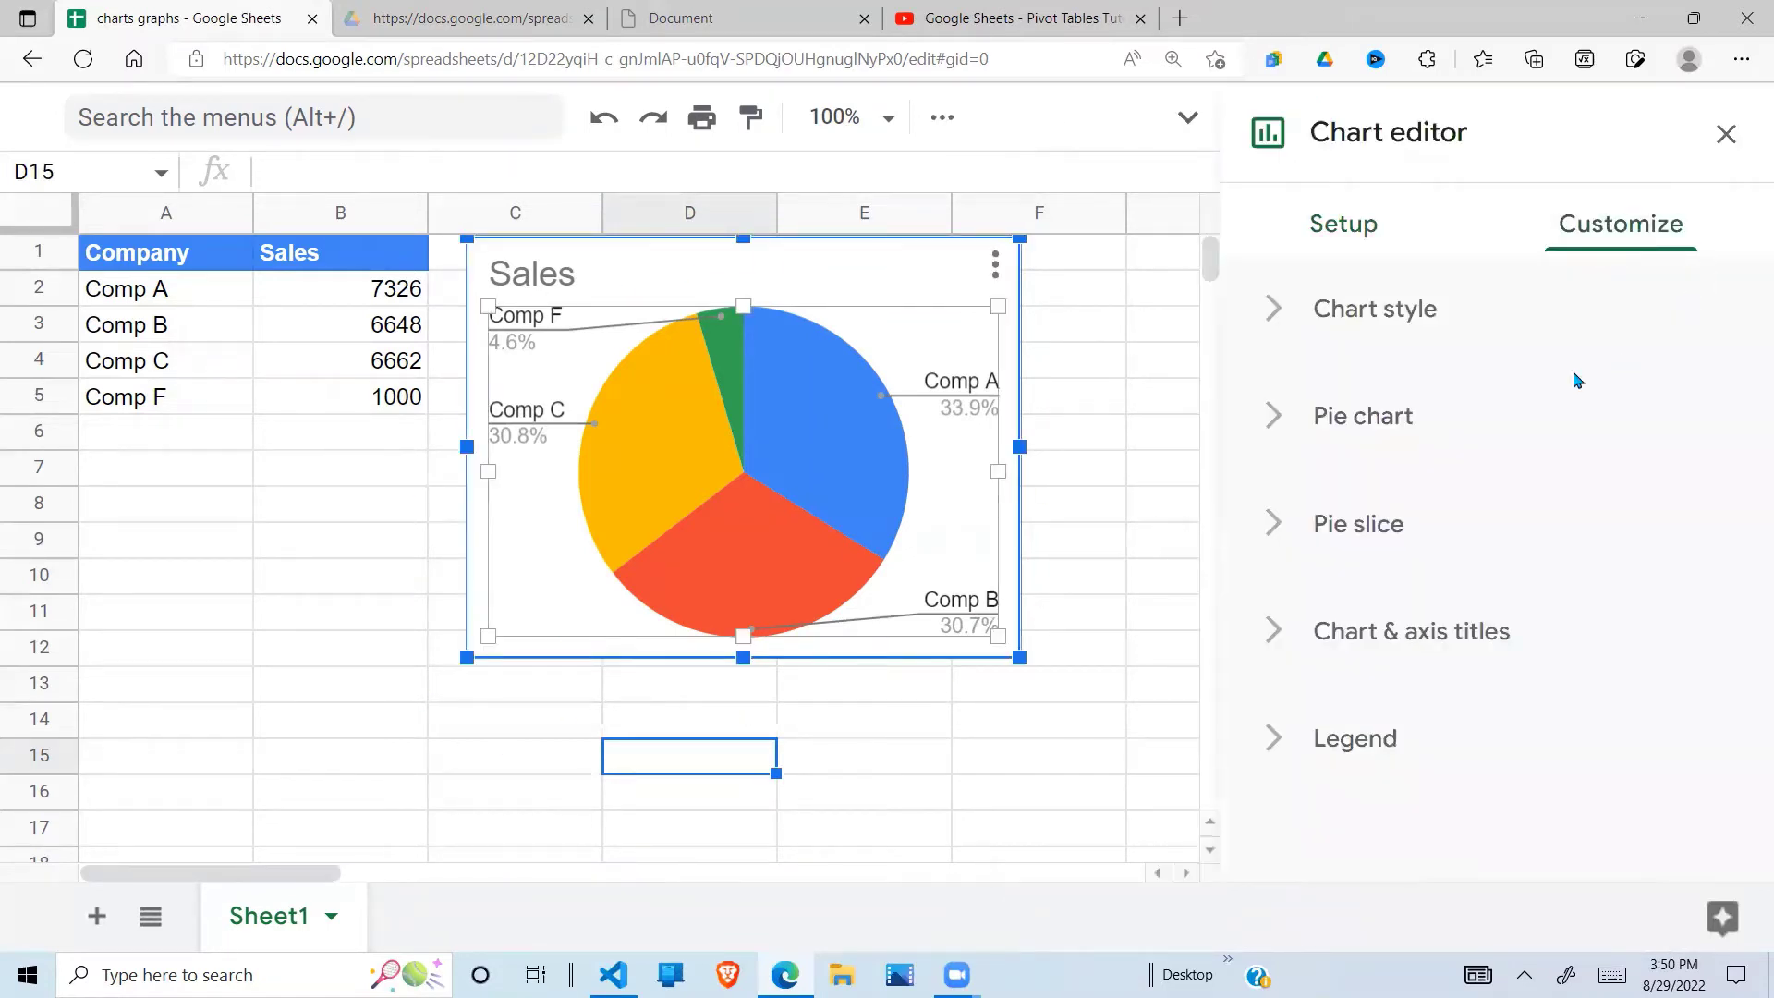
{"action": "left_click", "coordinate": [1416, 335]}
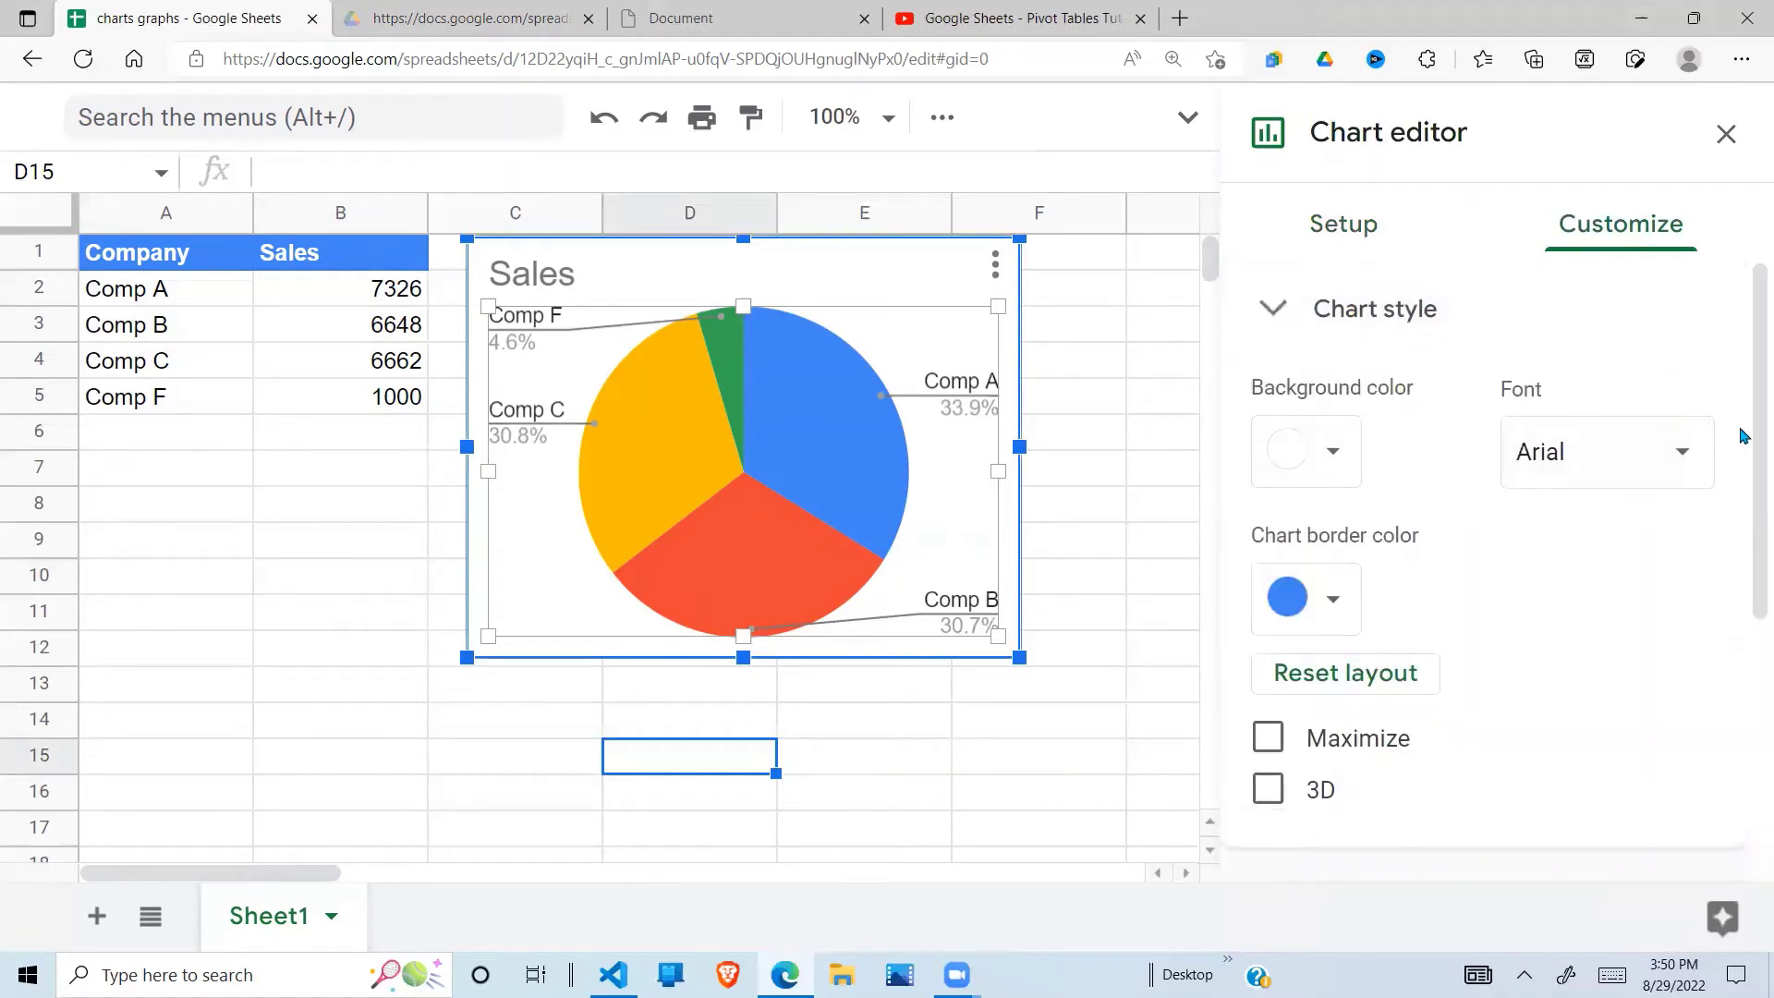
{"action": "scroll", "coordinate": [1749, 443], "scroll_direction": "down", "scroll_amount": 3}
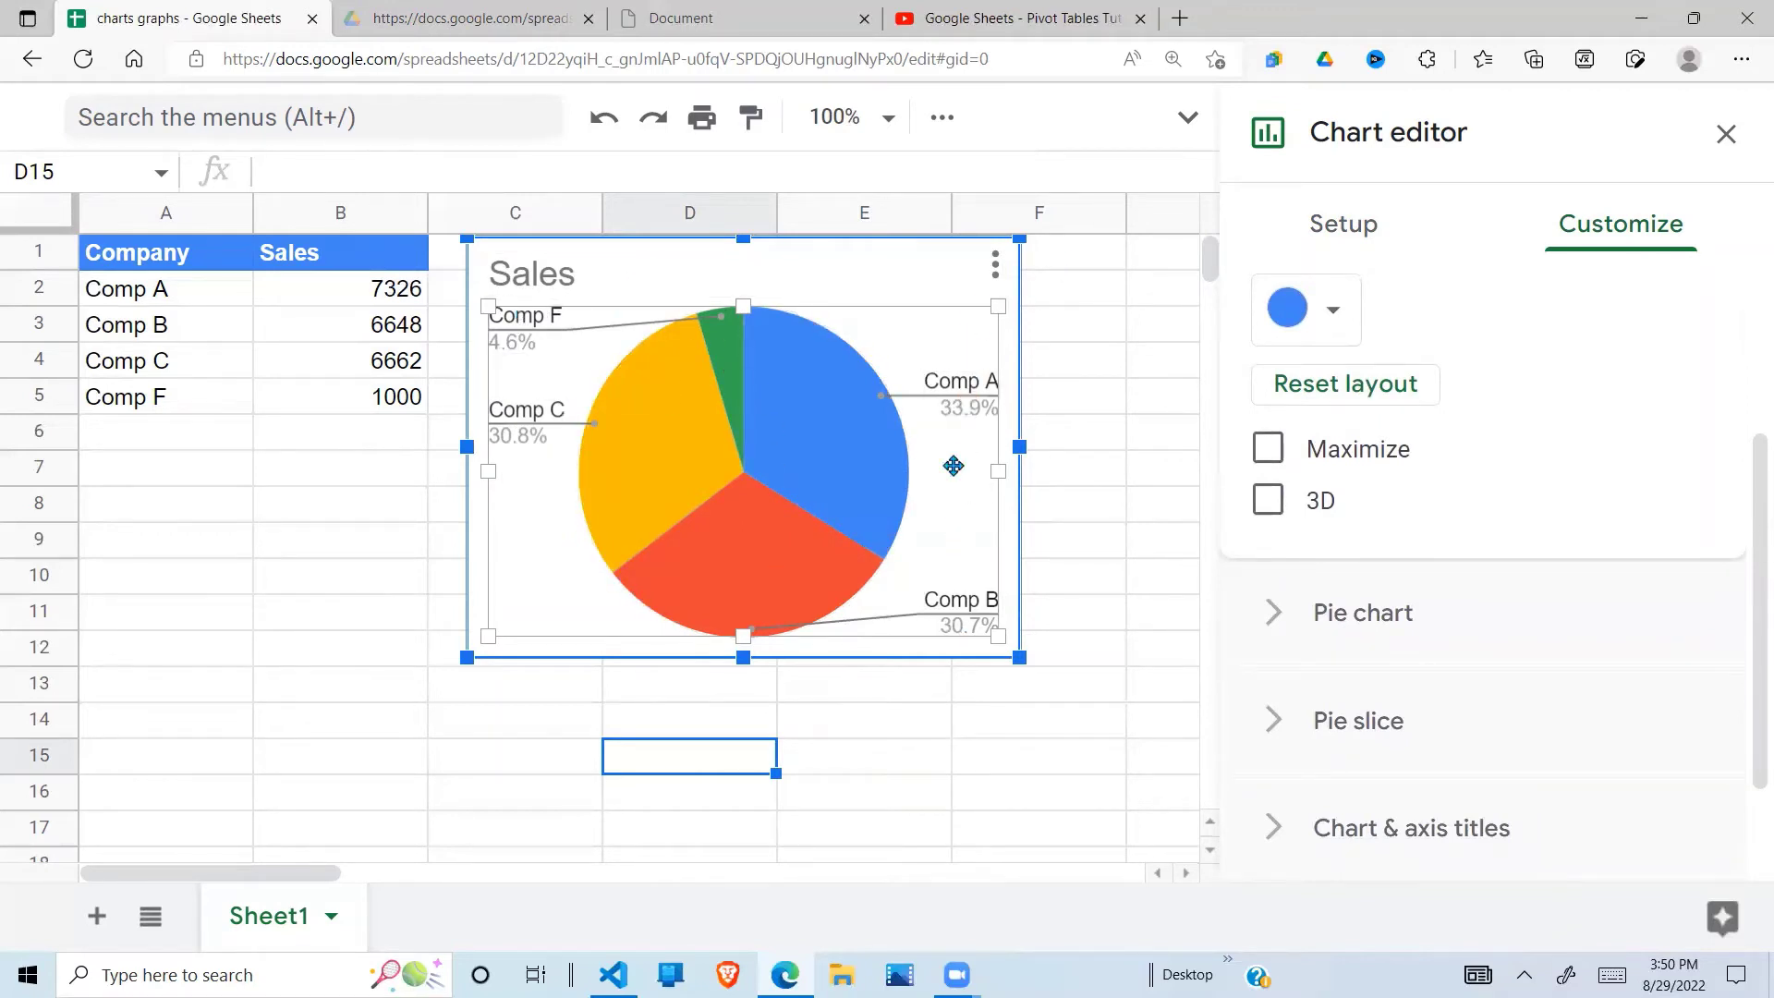
{"action": "left_click", "coordinate": [1266, 449]}
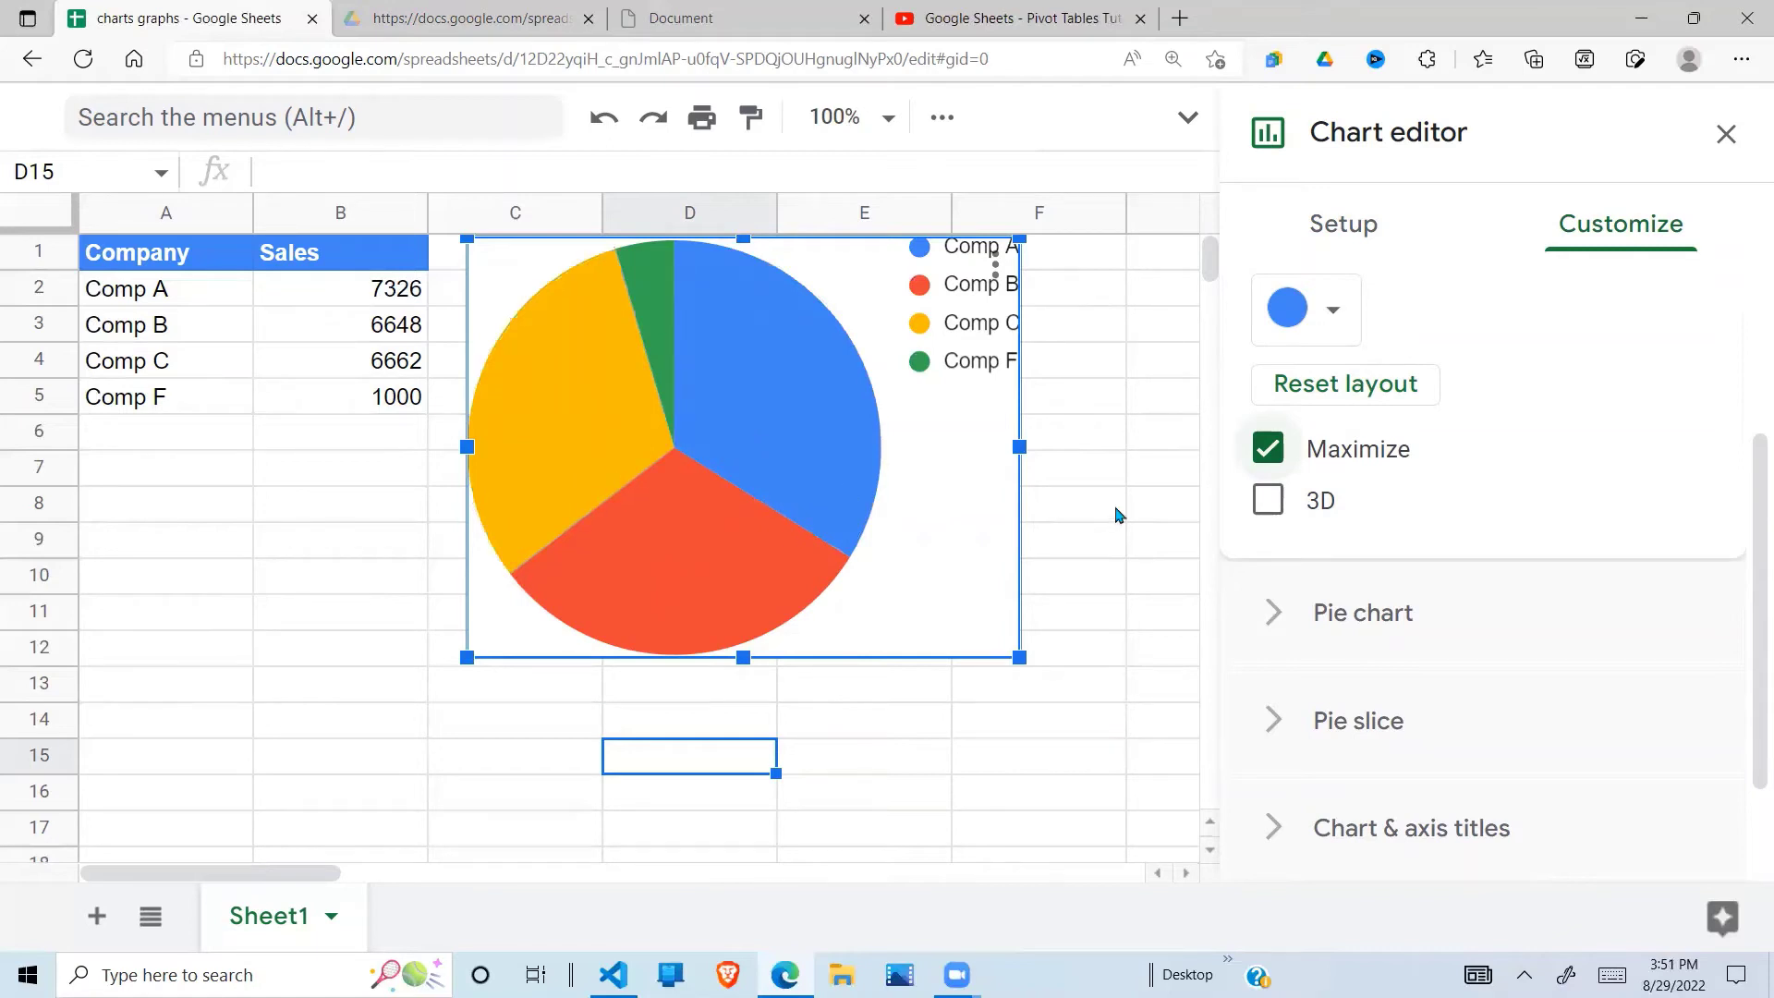
{"action": "left_click", "coordinate": [1268, 449]}
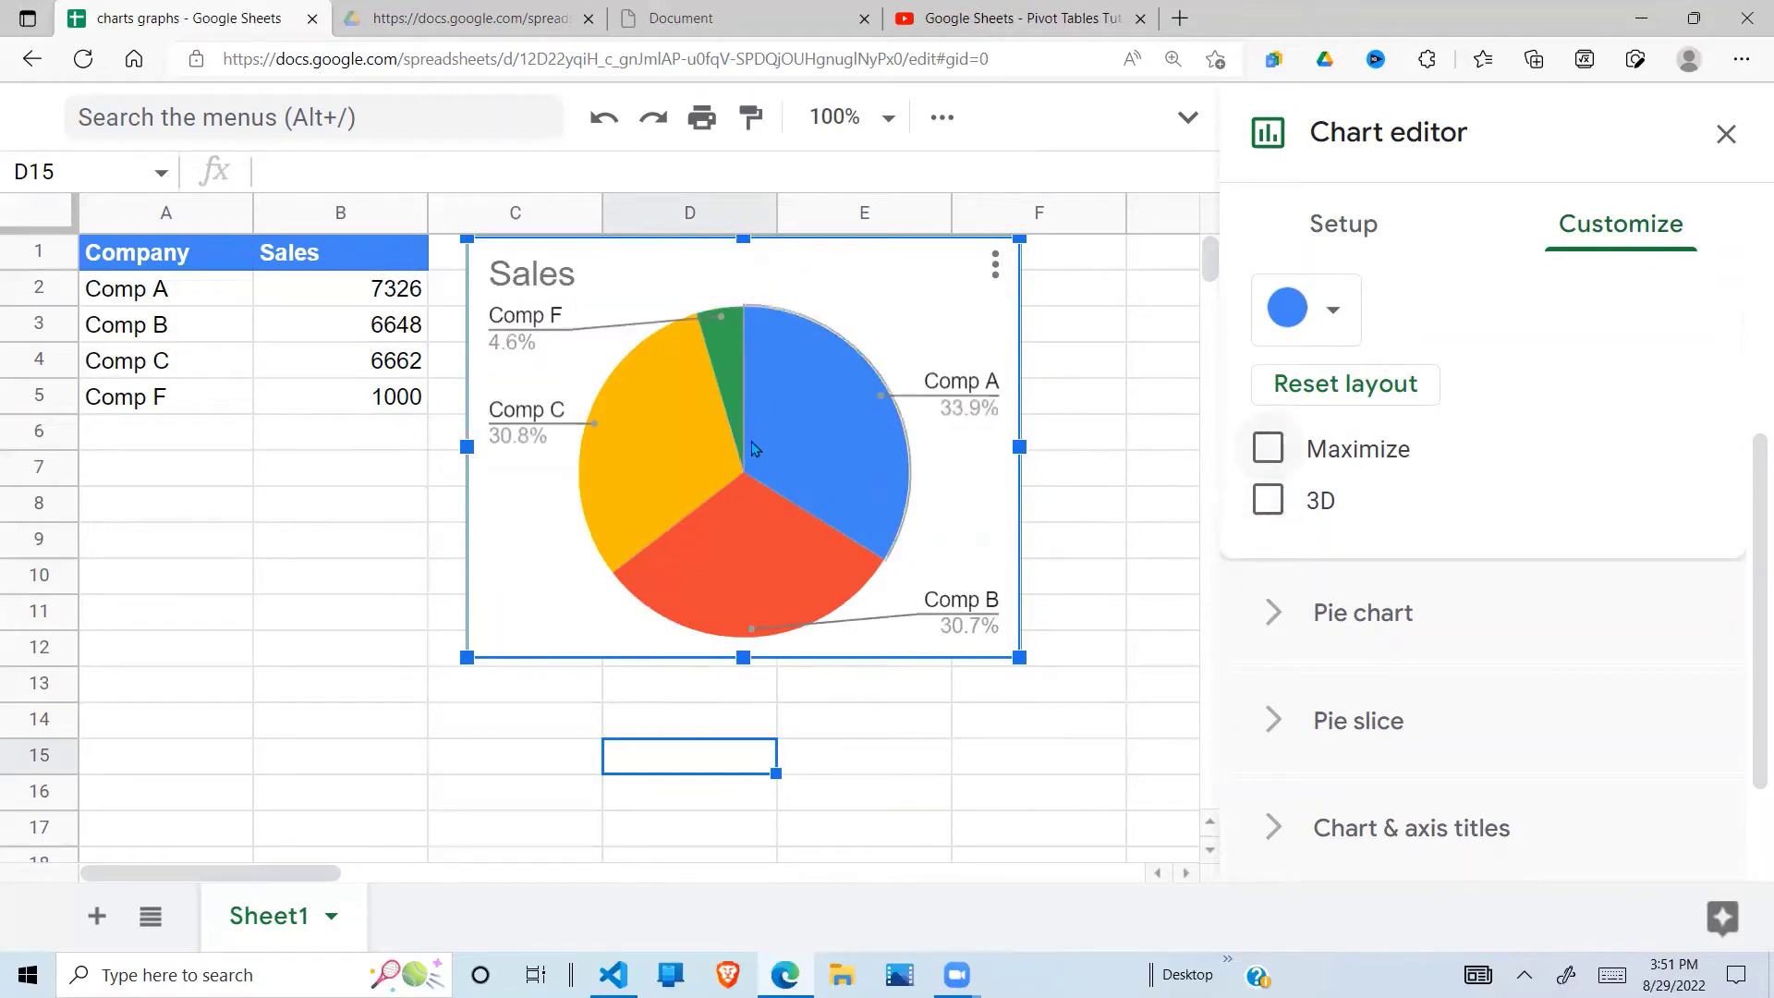
Step: Try the 3D option on the Sales pie chart, turn it back off, and collapse the Chart style settings
{"action": "left_click", "coordinate": [1264, 501]}
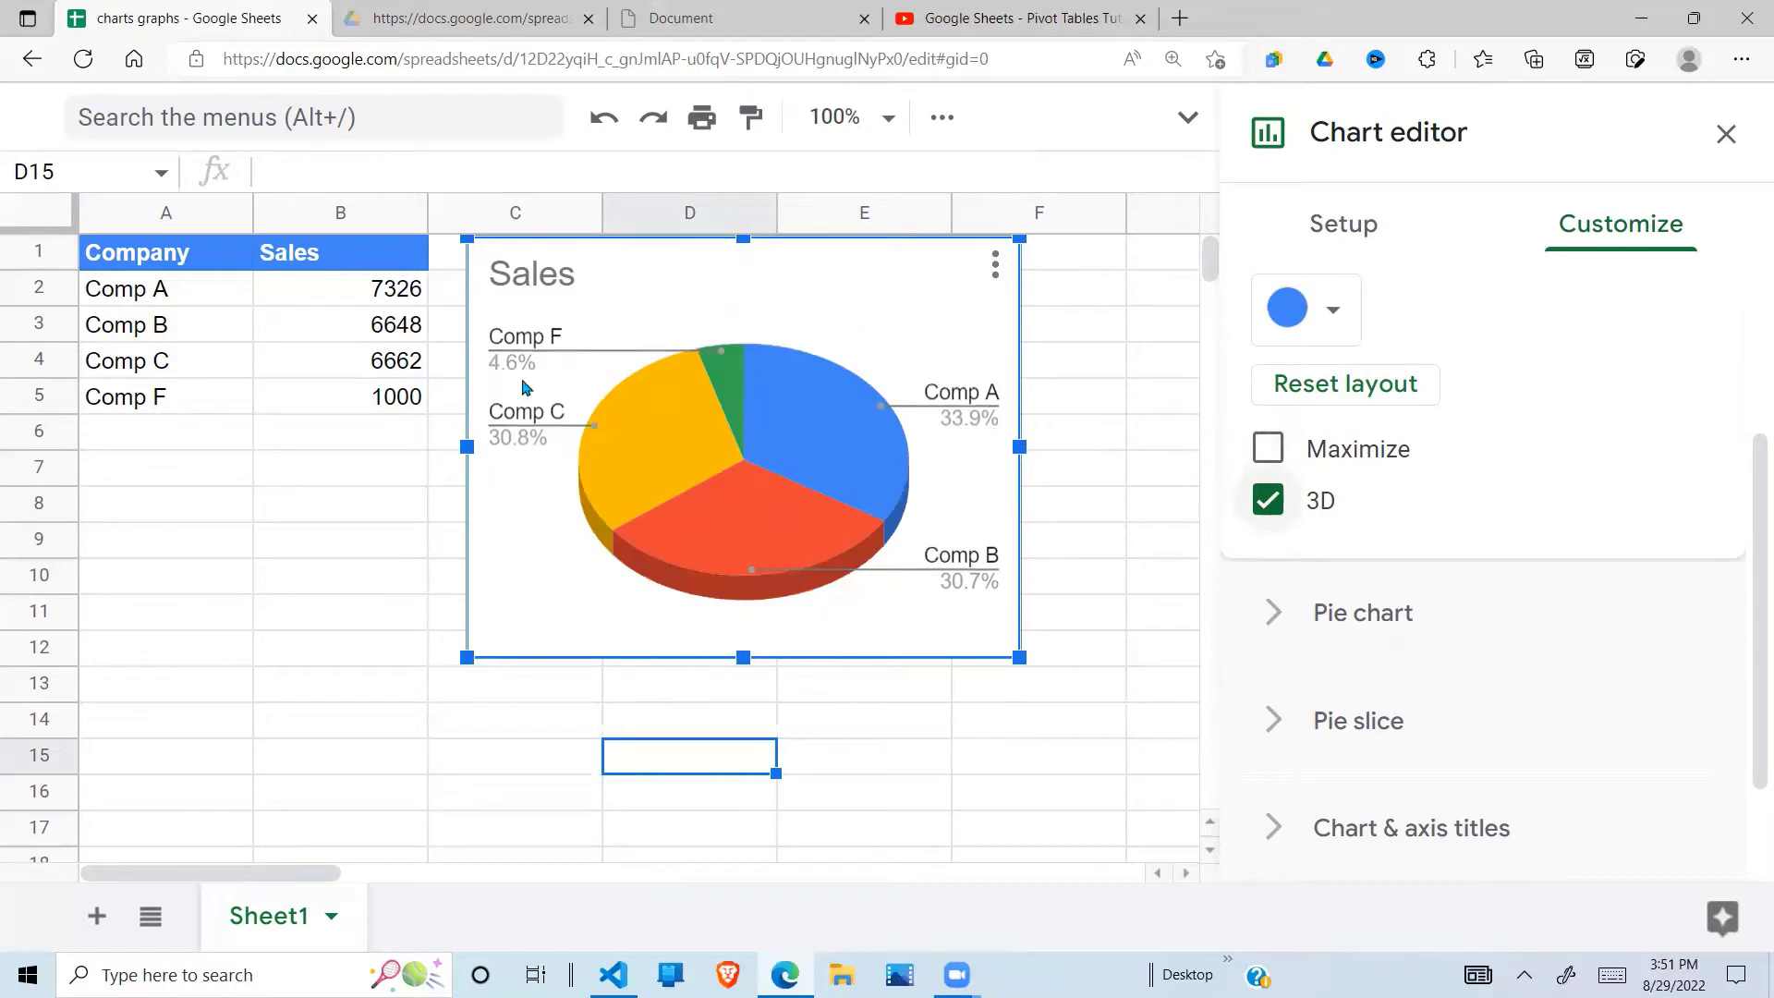
{"action": "left_click", "coordinate": [1269, 502]}
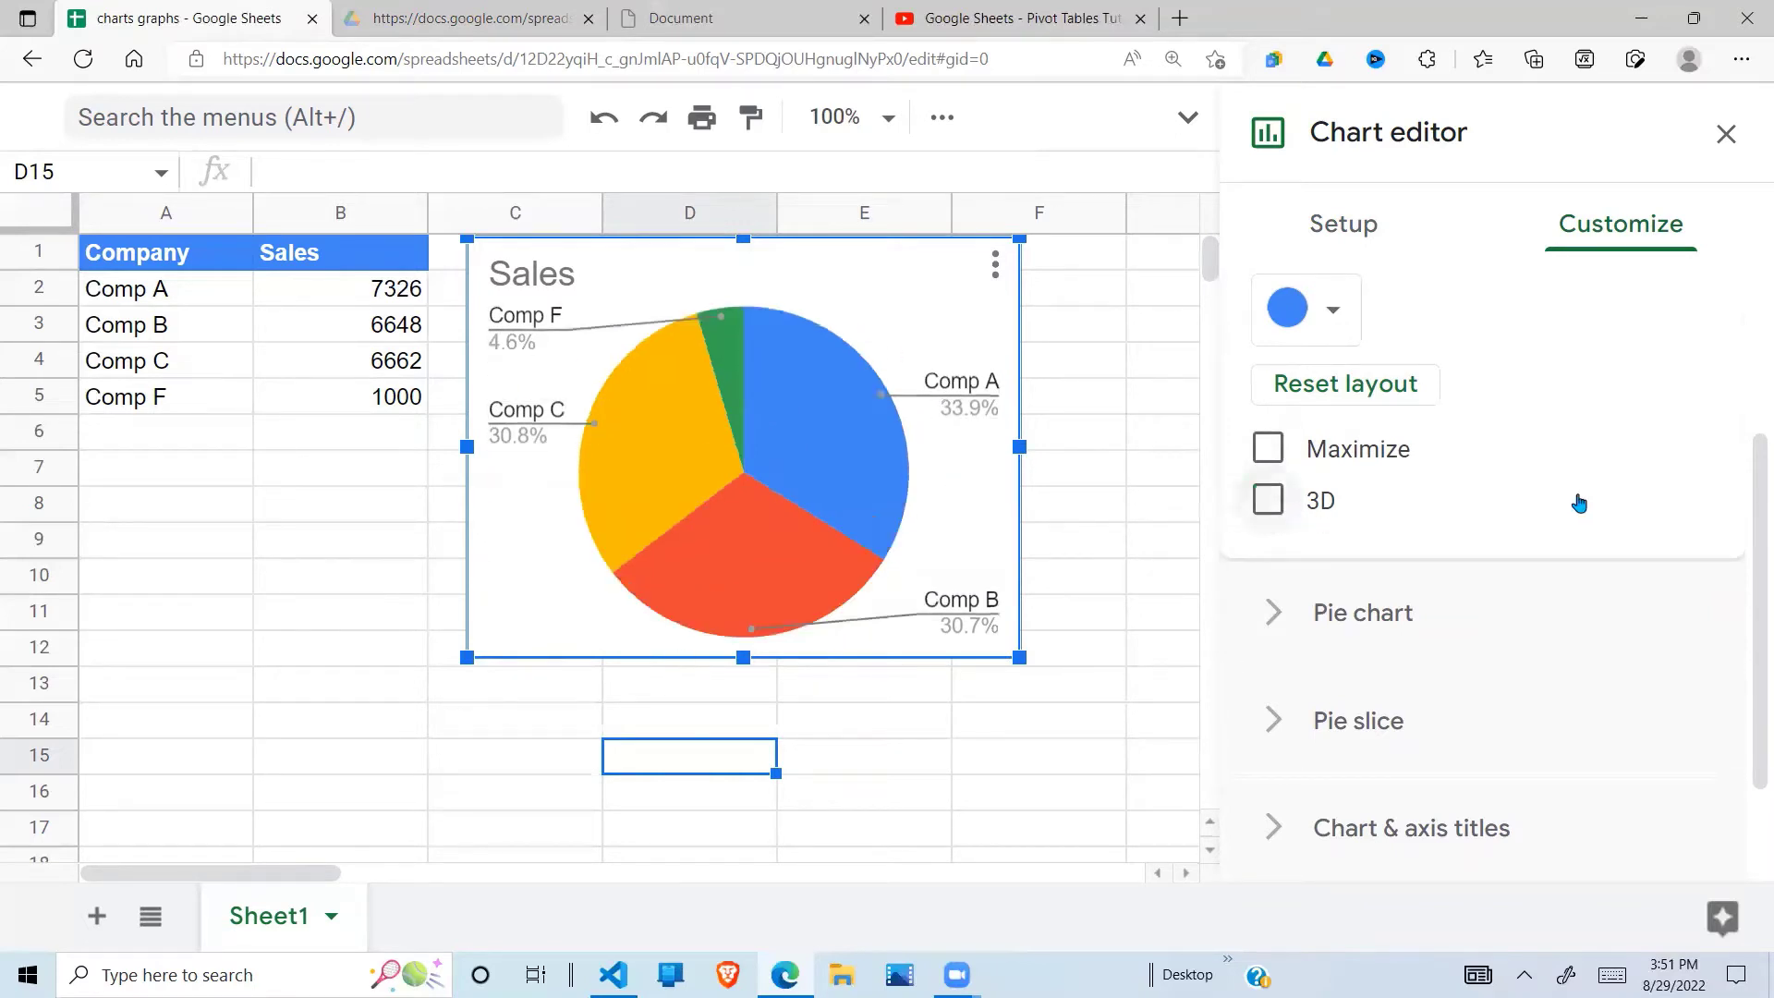
{"action": "left_click_drag", "start_coordinate": [1749, 514], "coordinate": [1754, 343]}
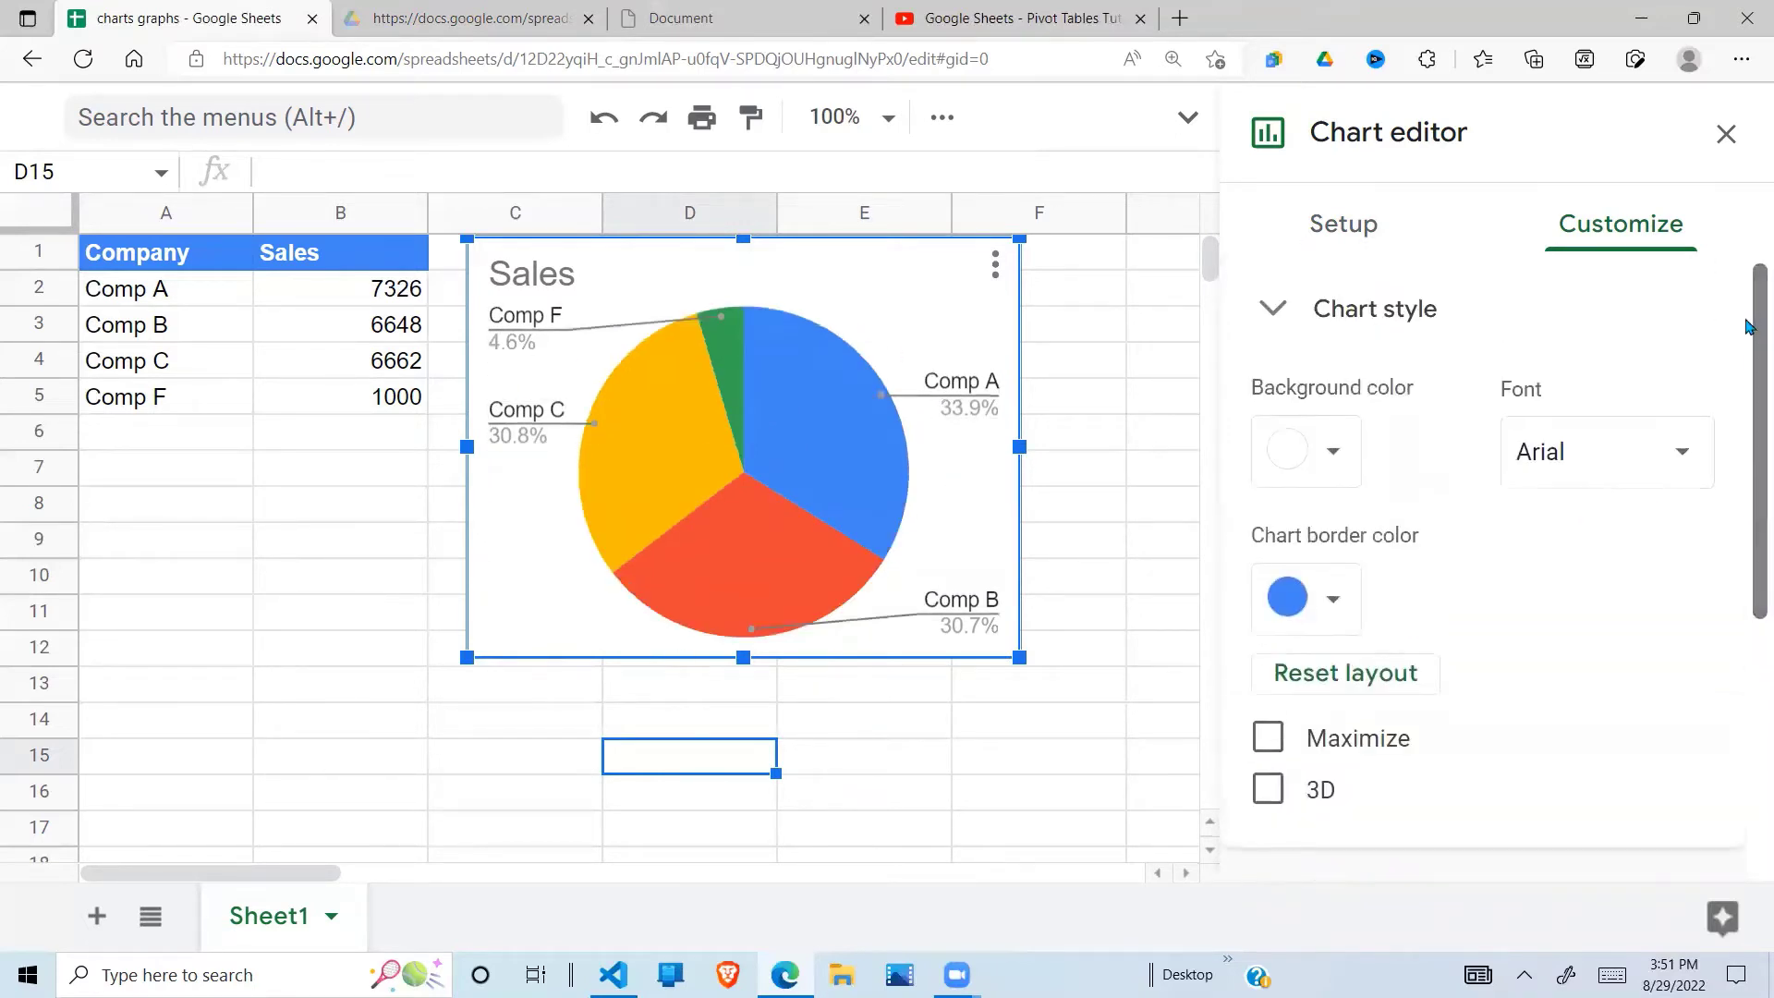
{"action": "left_click", "coordinate": [1266, 309]}
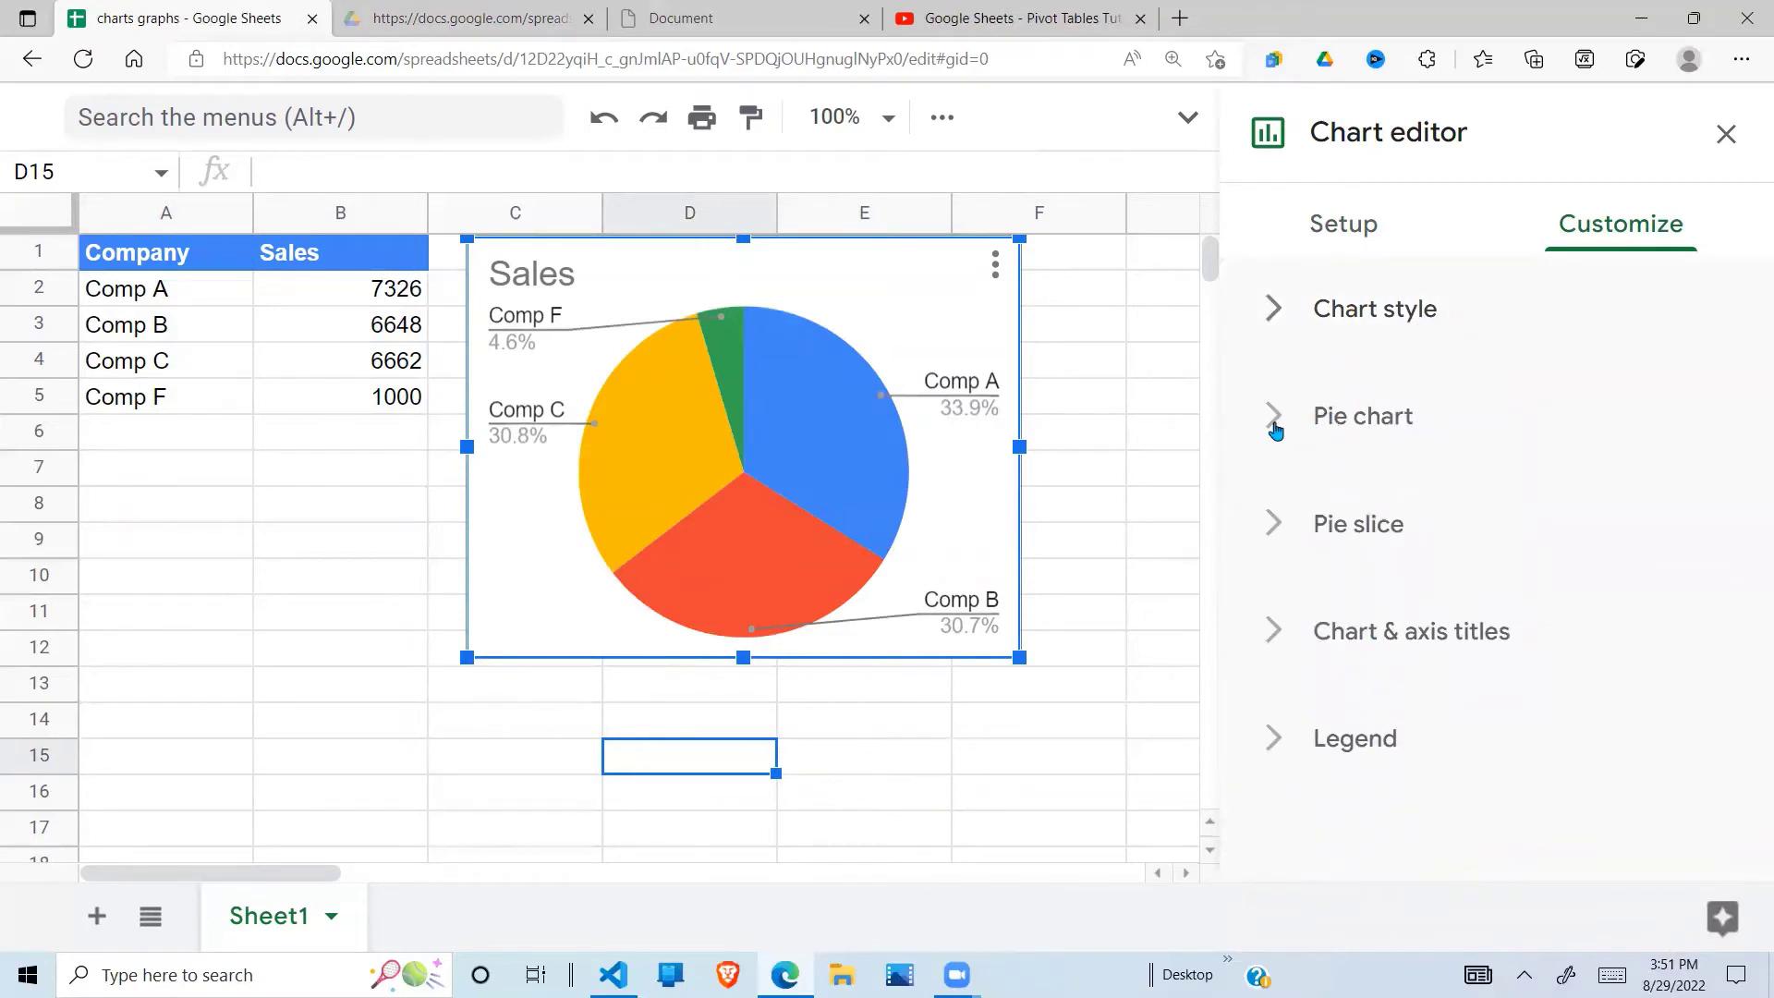
Step: Expand the Pie chart settings, try donut hole sizes of 25% and 75%, and return the donut hole to 0%
{"action": "left_click", "coordinate": [1275, 425]}
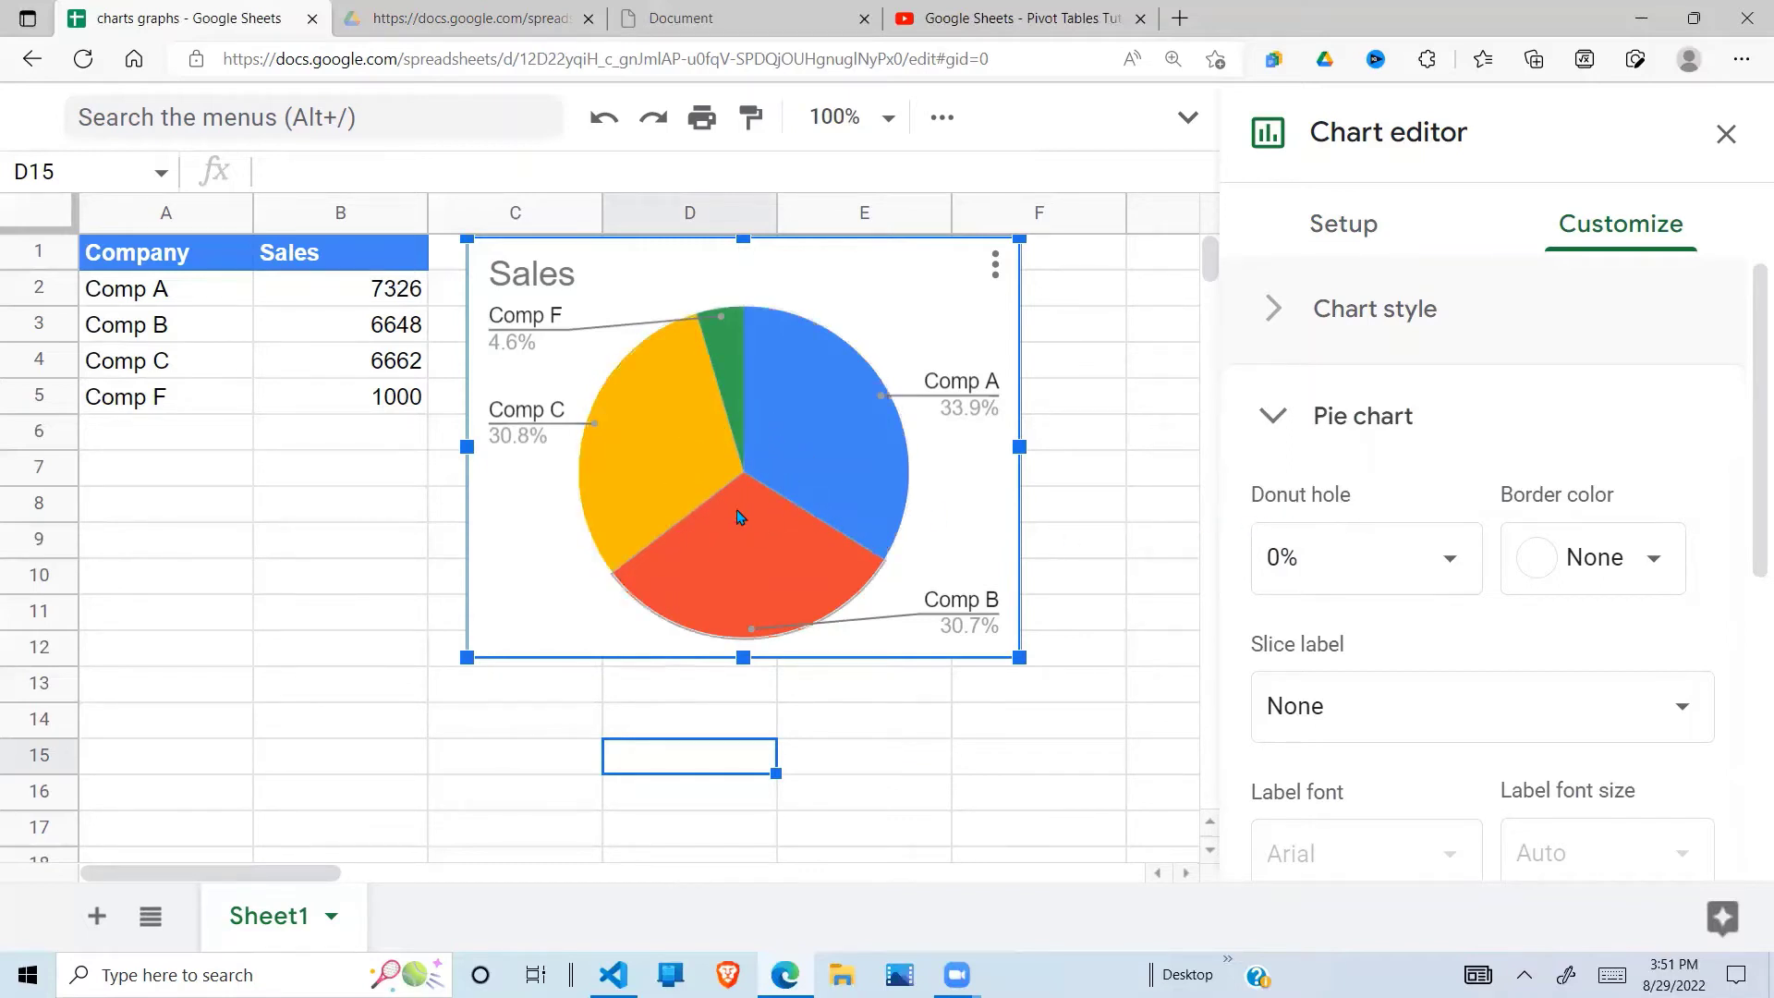
{"action": "left_click", "coordinate": [1452, 559]}
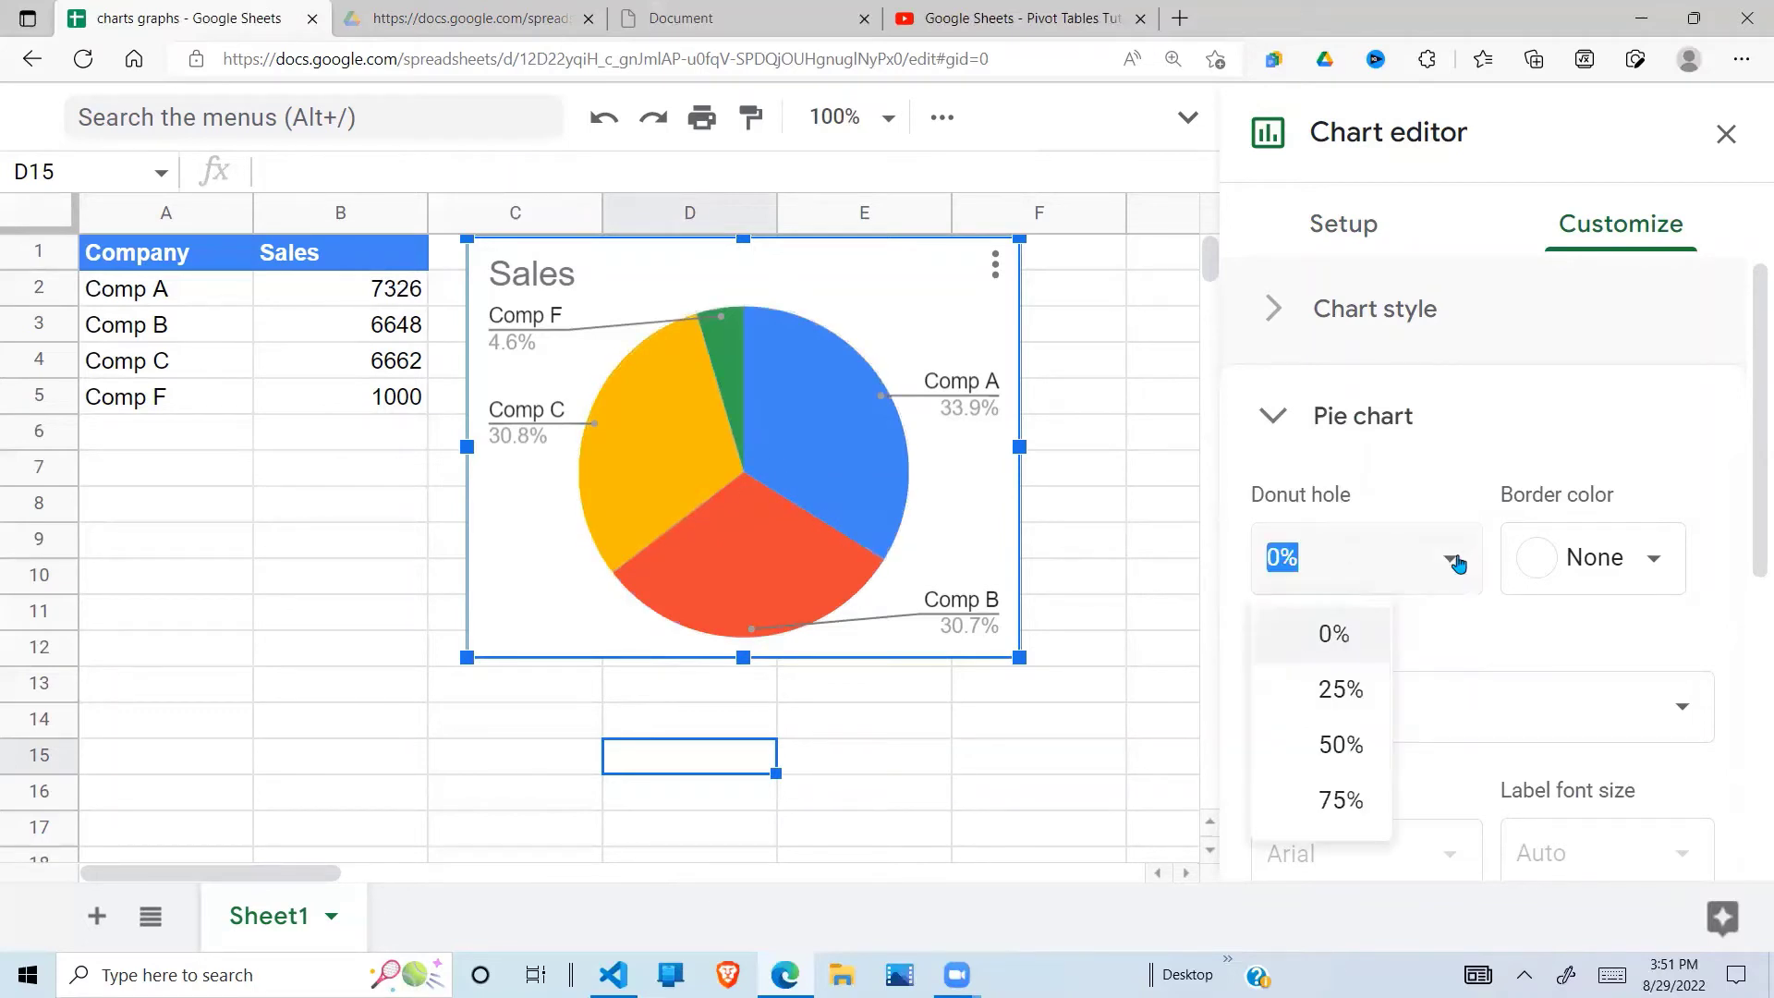
{"action": "left_click", "coordinate": [1344, 688]}
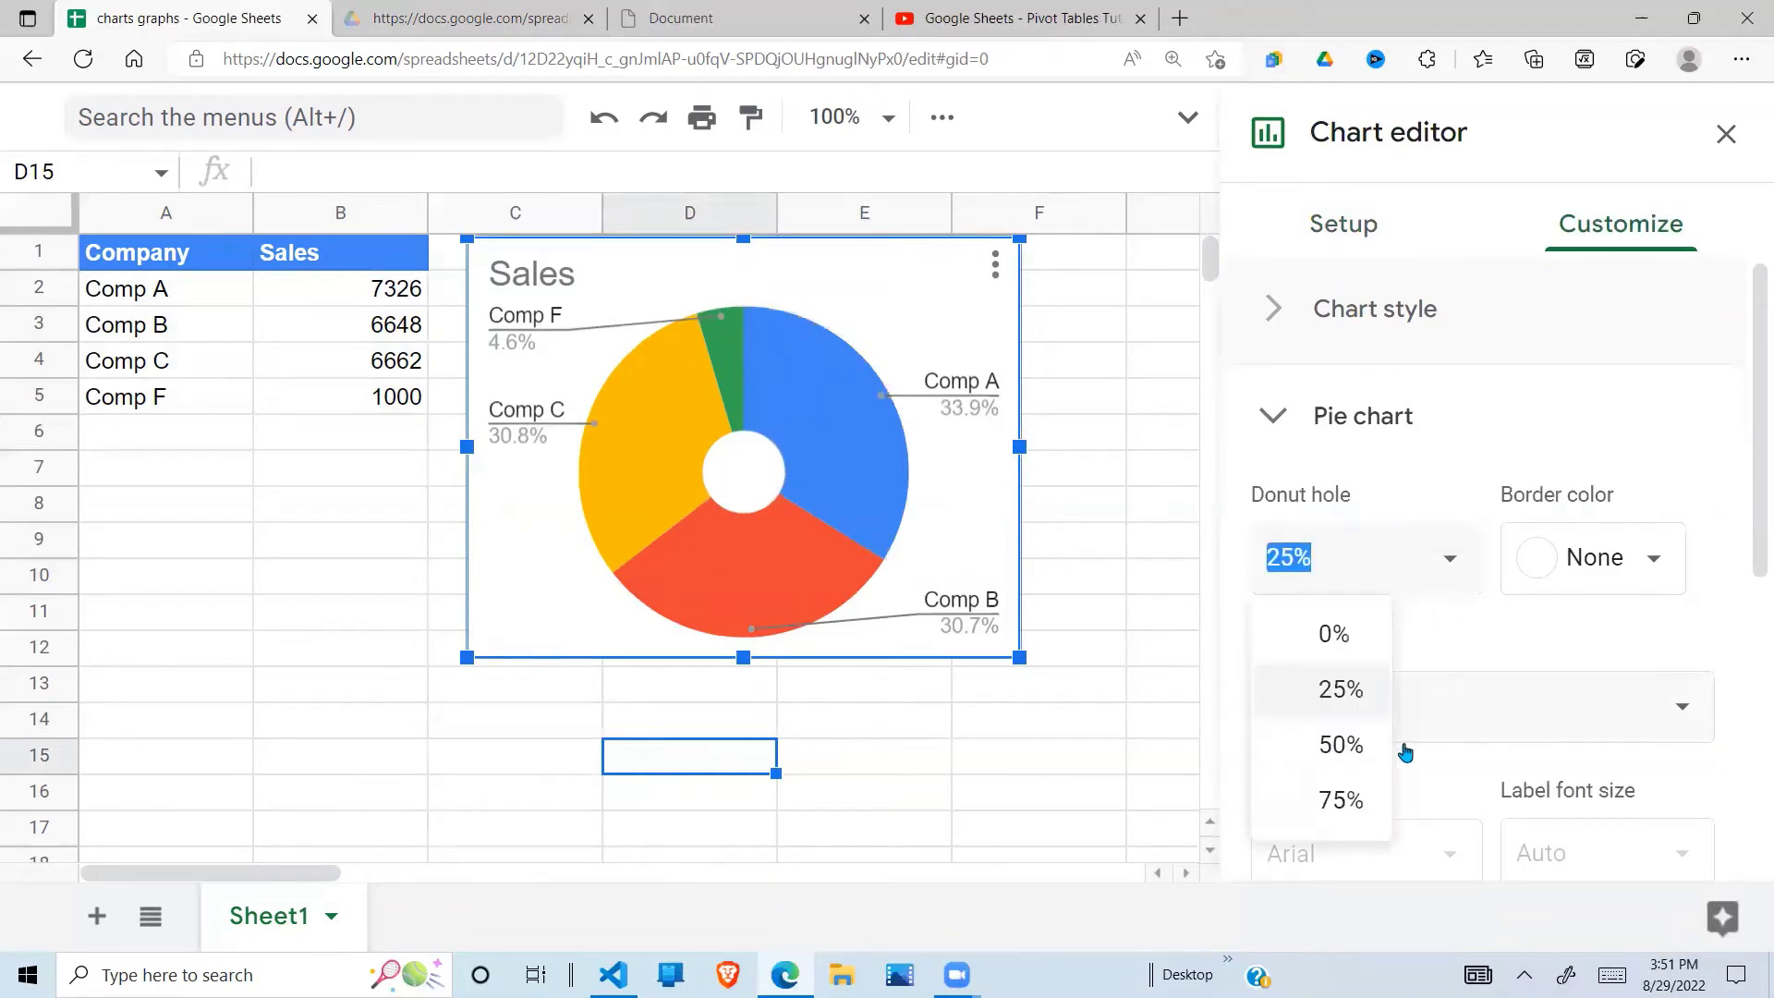
{"action": "left_click", "coordinate": [1342, 801]}
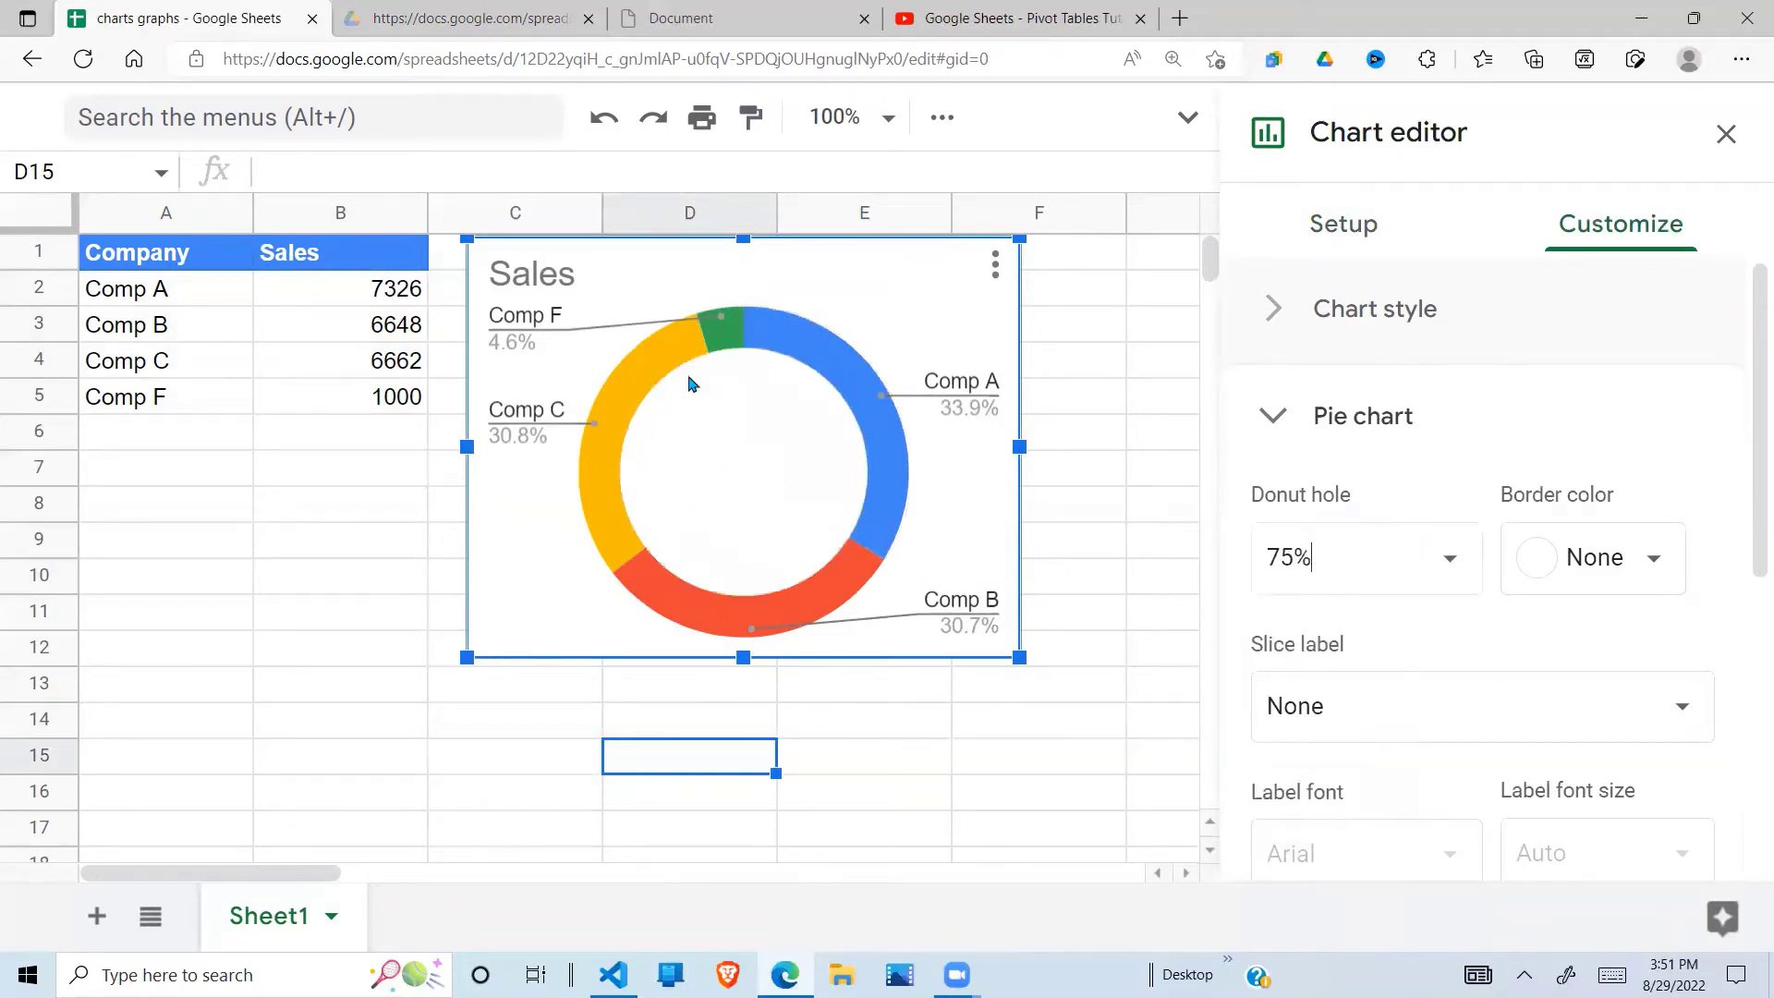
{"action": "left_click", "coordinate": [1448, 565]}
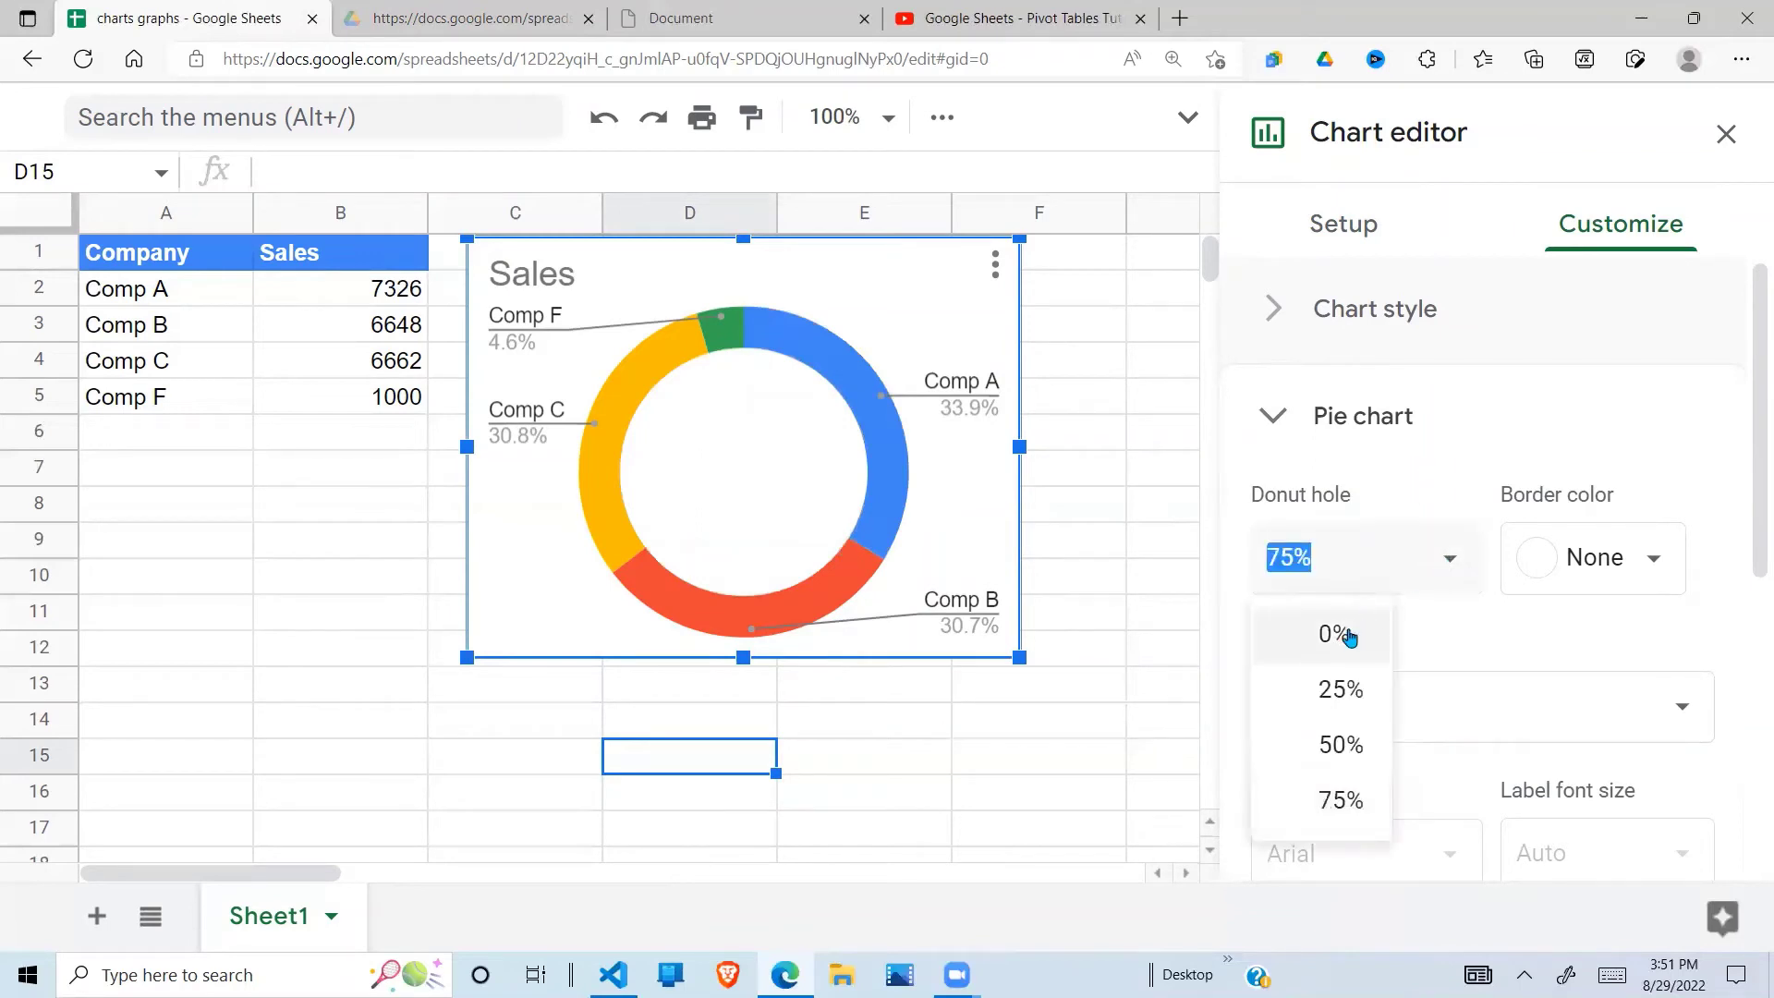
{"action": "left_click", "coordinate": [1342, 634]}
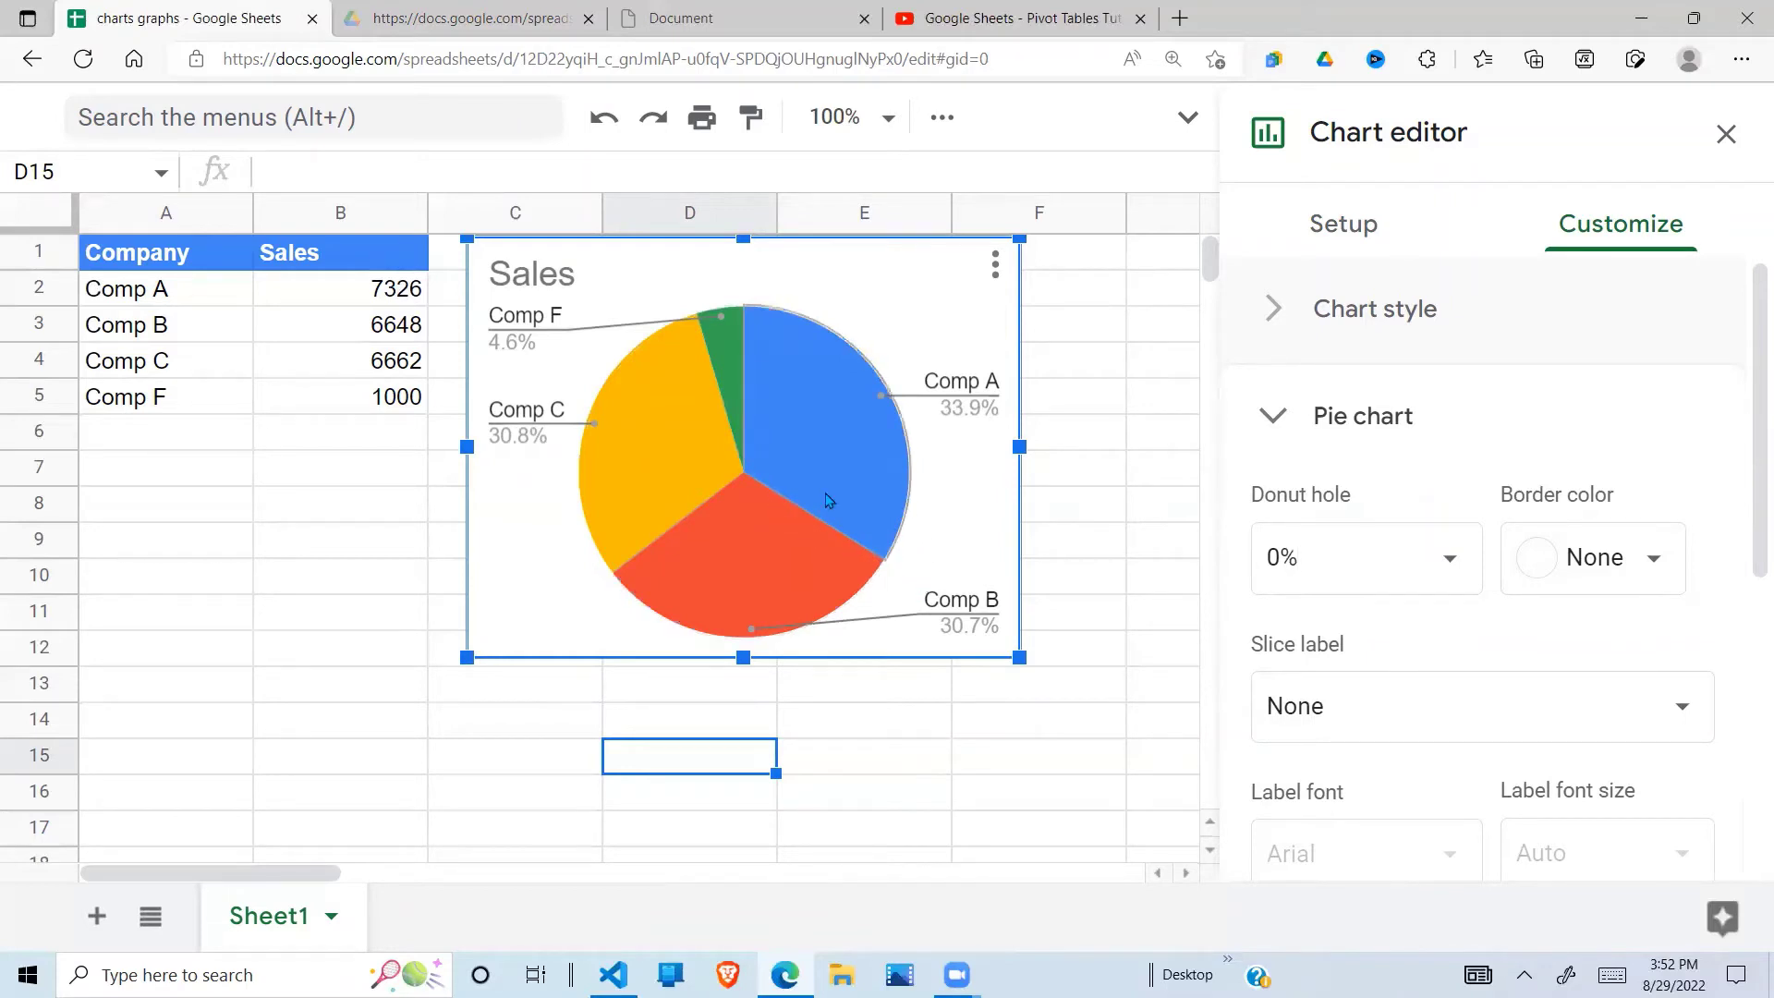
Step: Set the border color of the Sales pie's slices to white
{"action": "left_click", "coordinate": [1655, 558]}
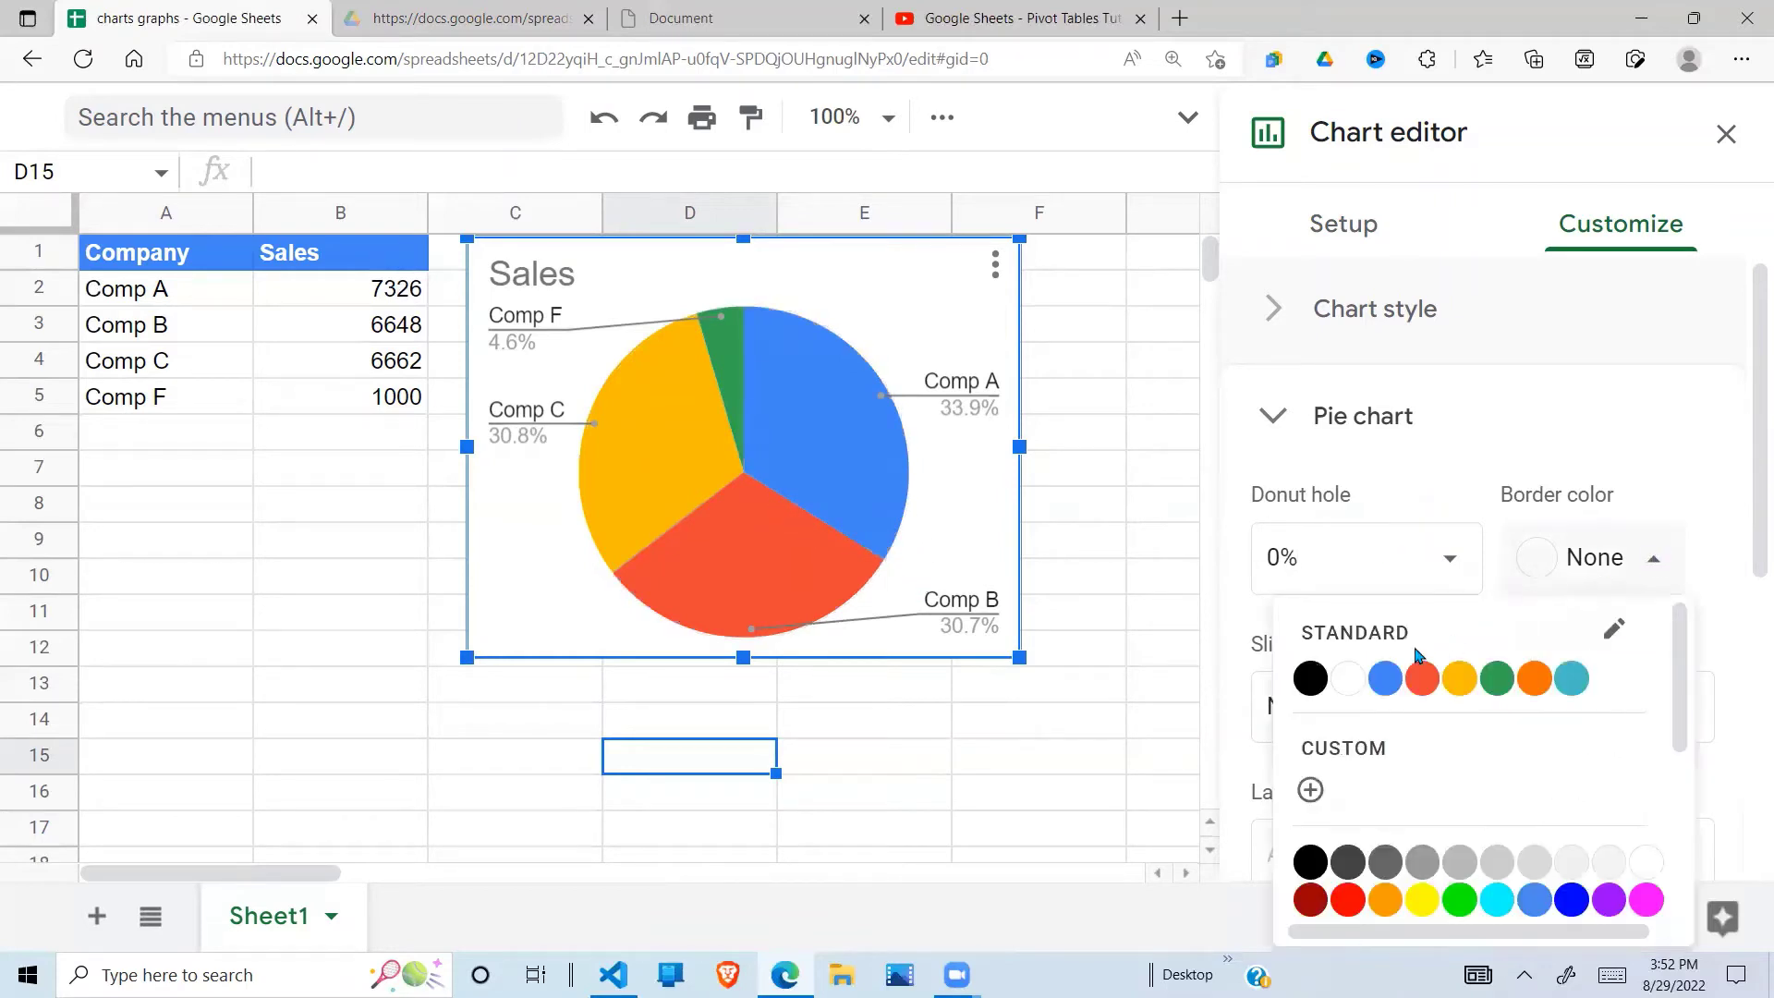
{"action": "left_click", "coordinate": [1350, 680]}
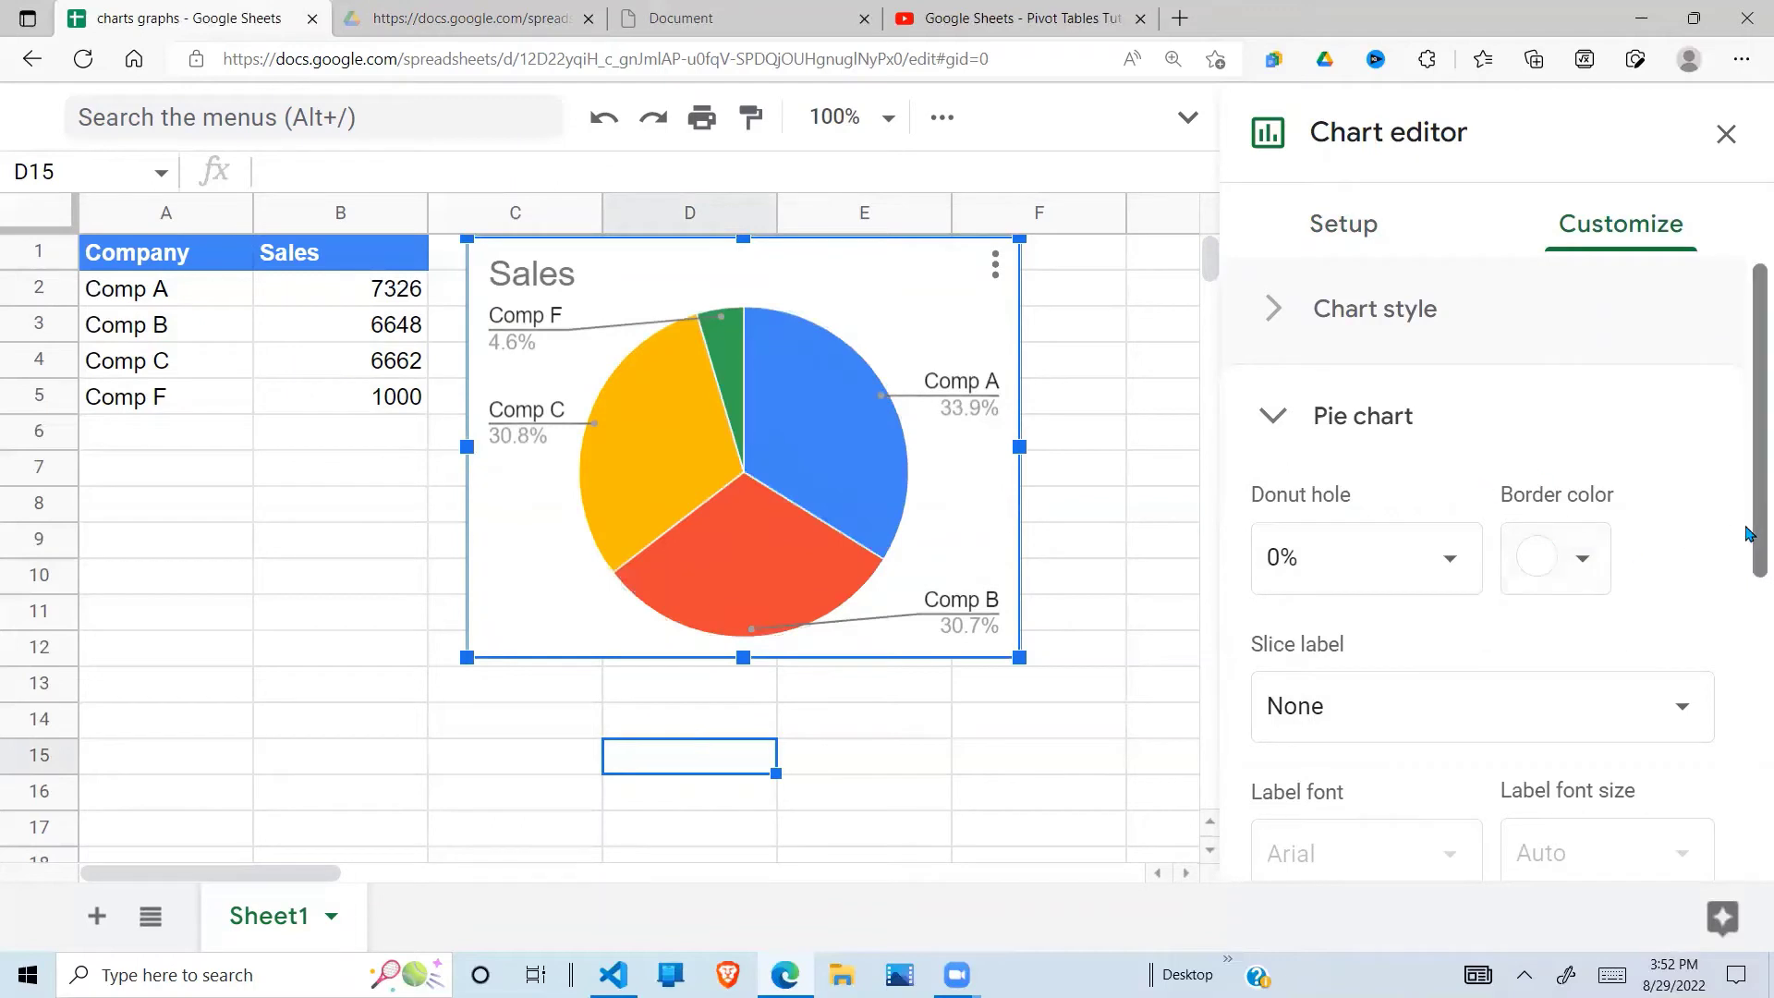
Step: Try Label as the slice label, look at the Comp B label's text formatting, and return to the customization settings
{"action": "left_click_drag", "start_coordinate": [1749, 543], "coordinate": [1749, 645]}
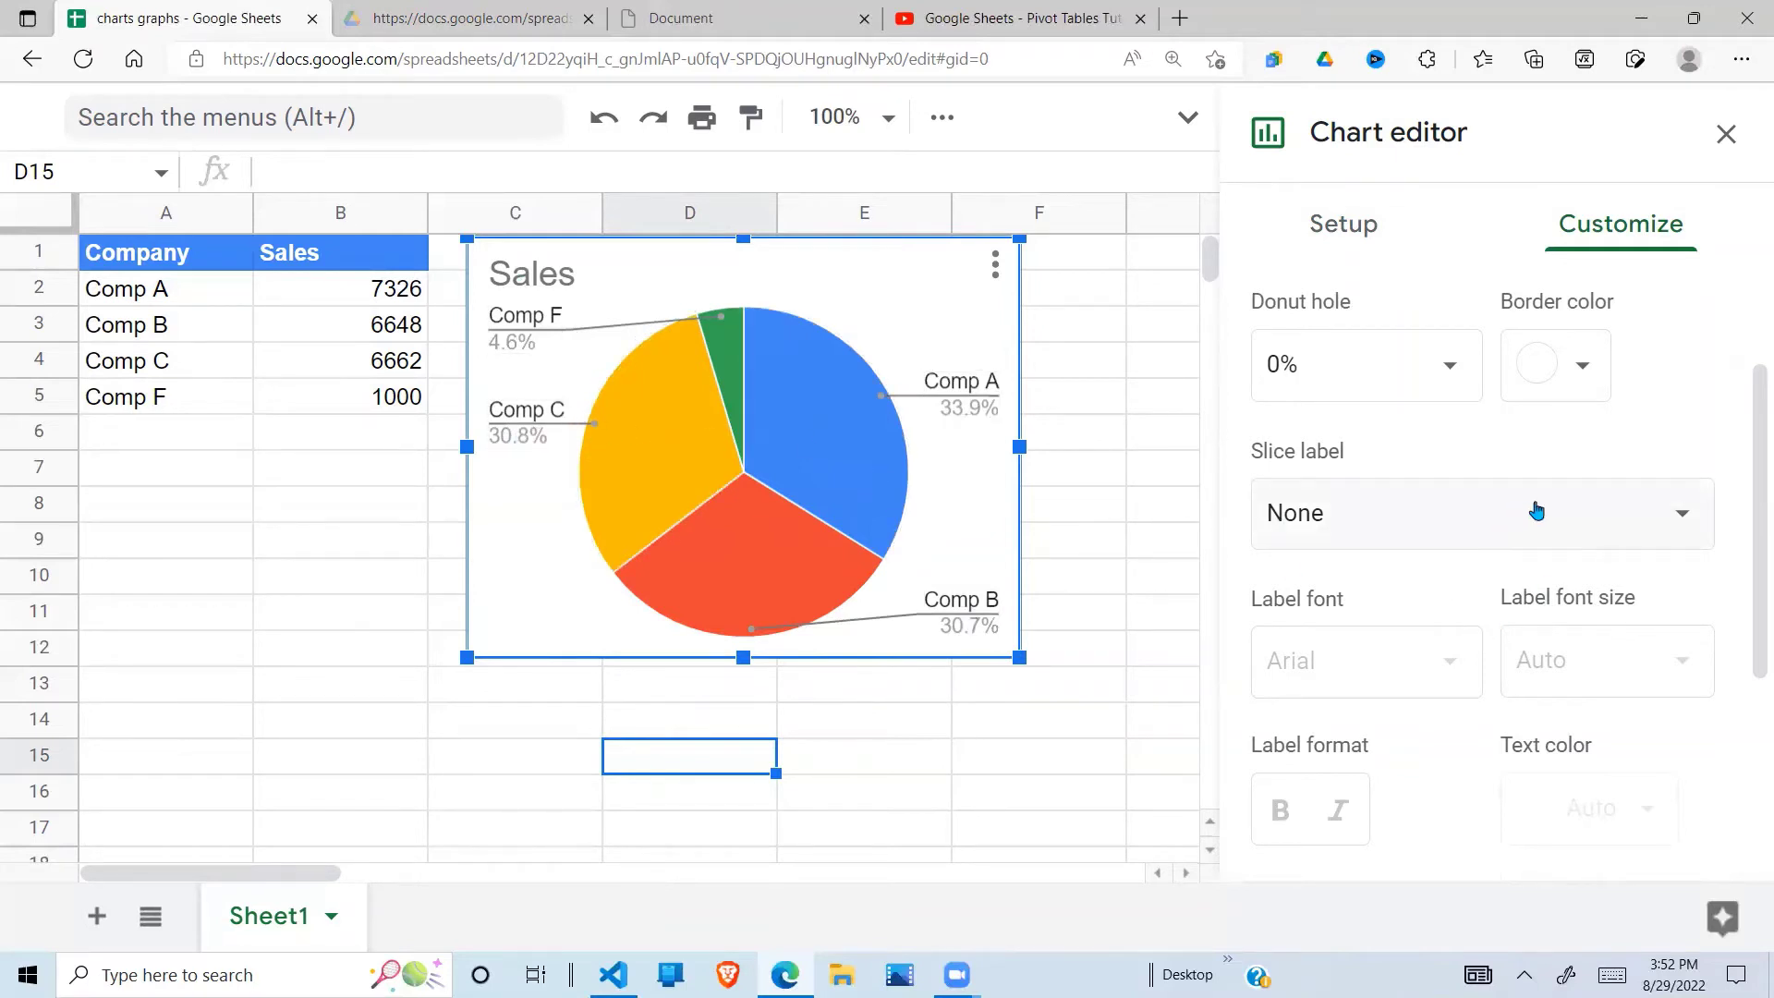
{"action": "left_click", "coordinate": [1686, 519]}
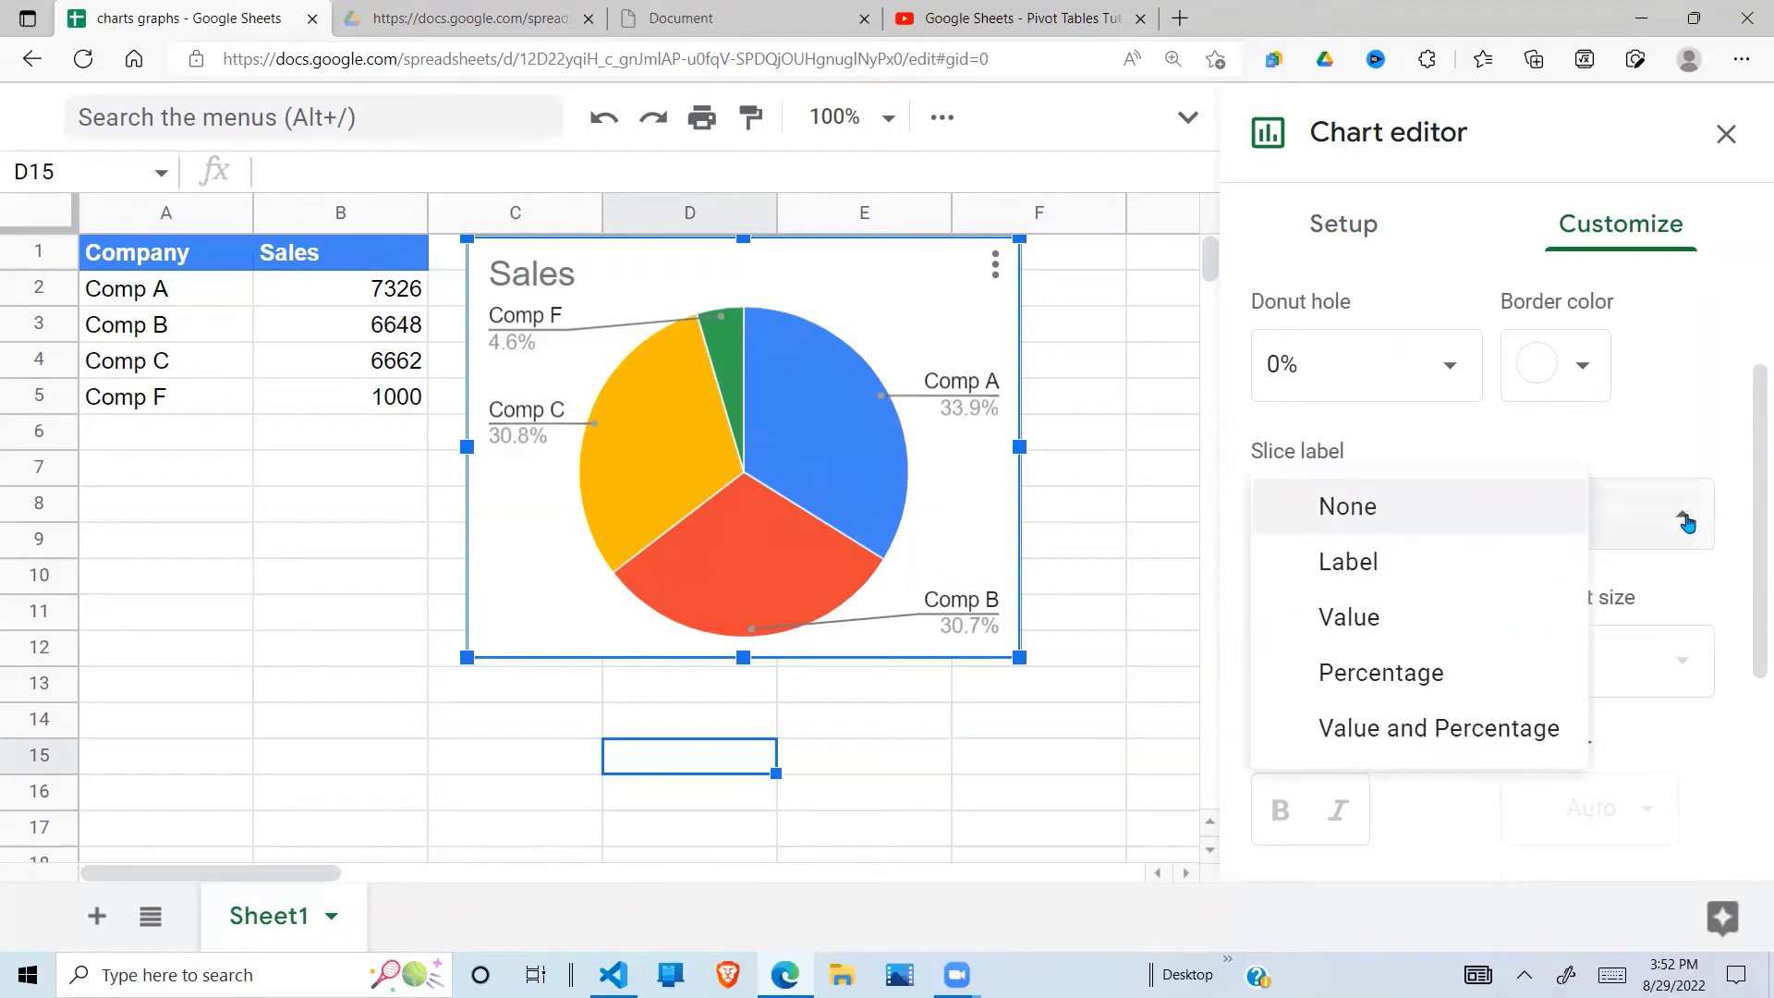
{"action": "left_click", "coordinate": [1486, 568]}
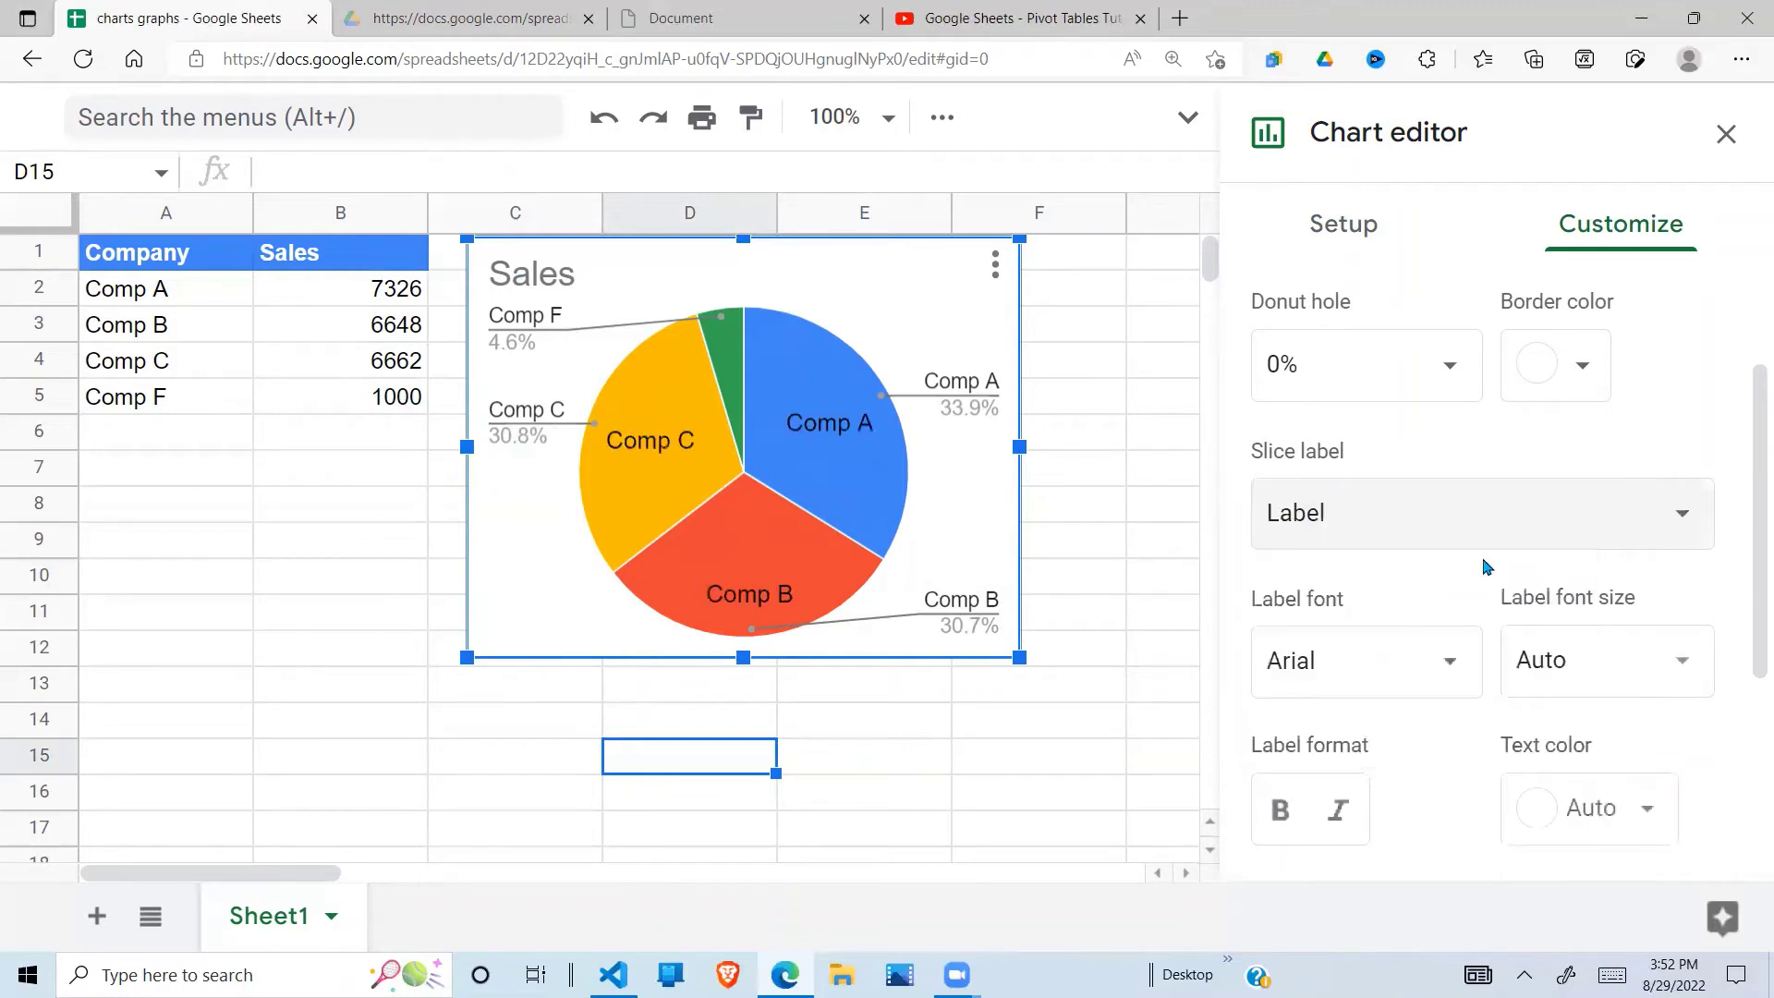
{"action": "left_click", "coordinate": [748, 596]}
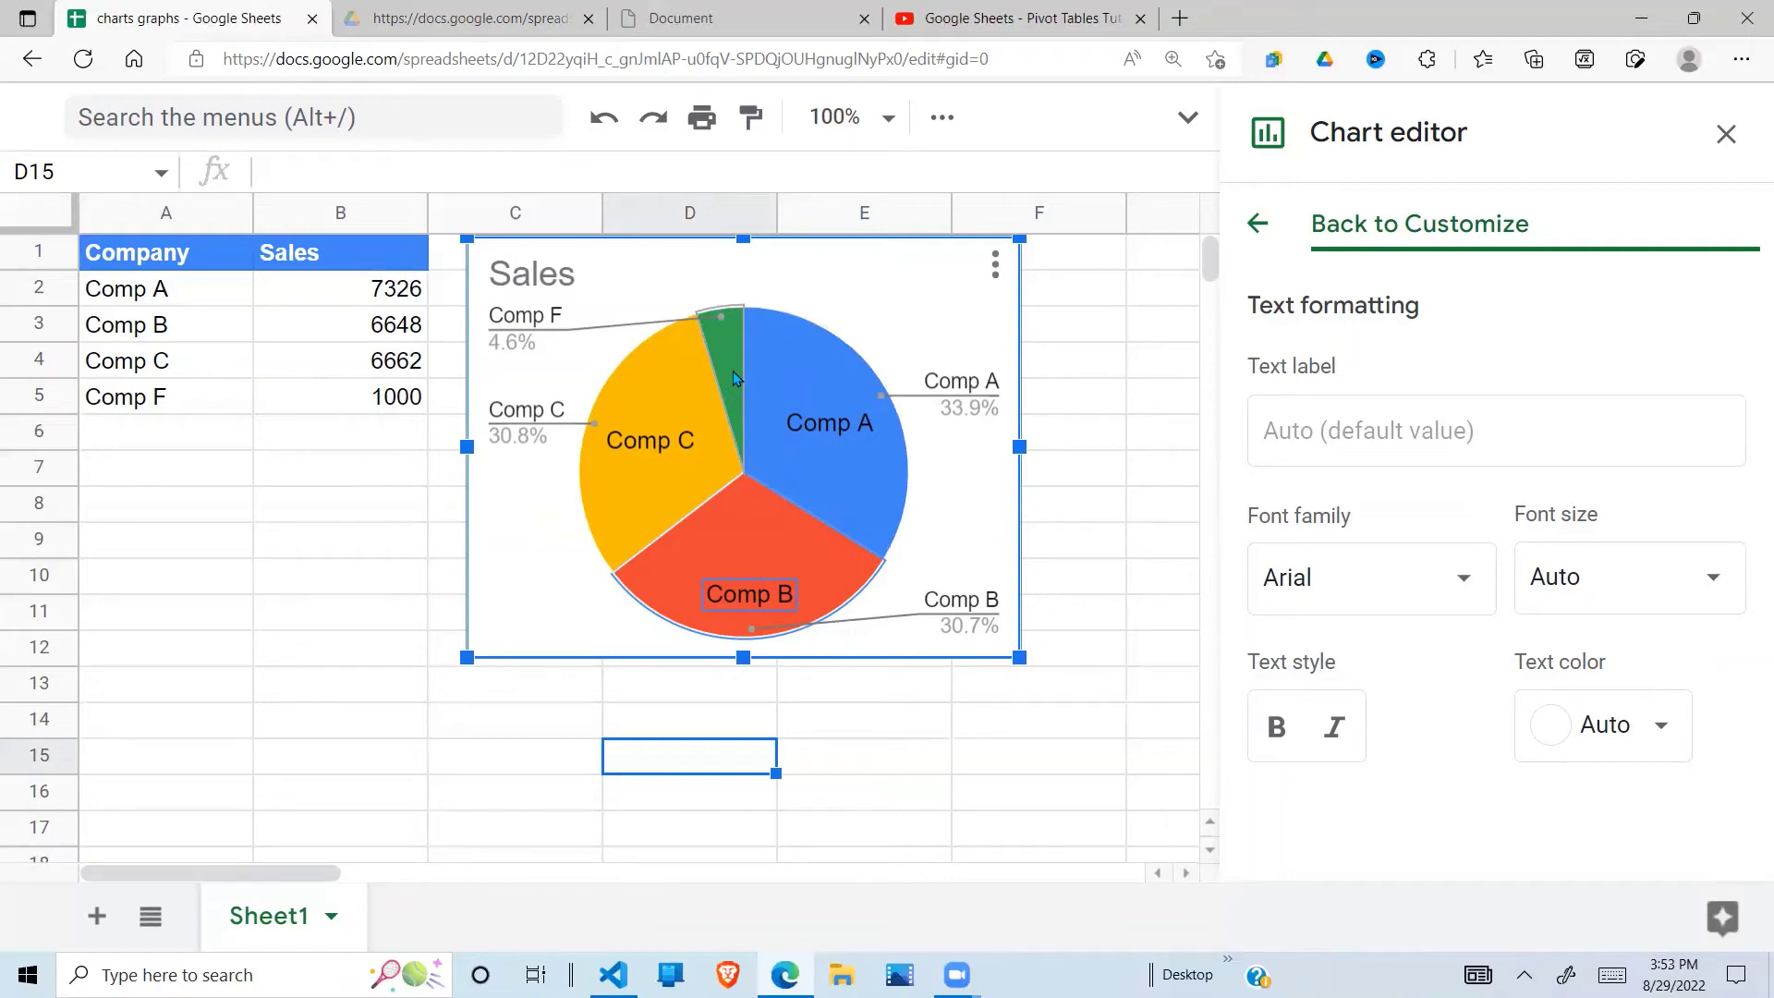
{"action": "left_click", "coordinate": [1255, 224]}
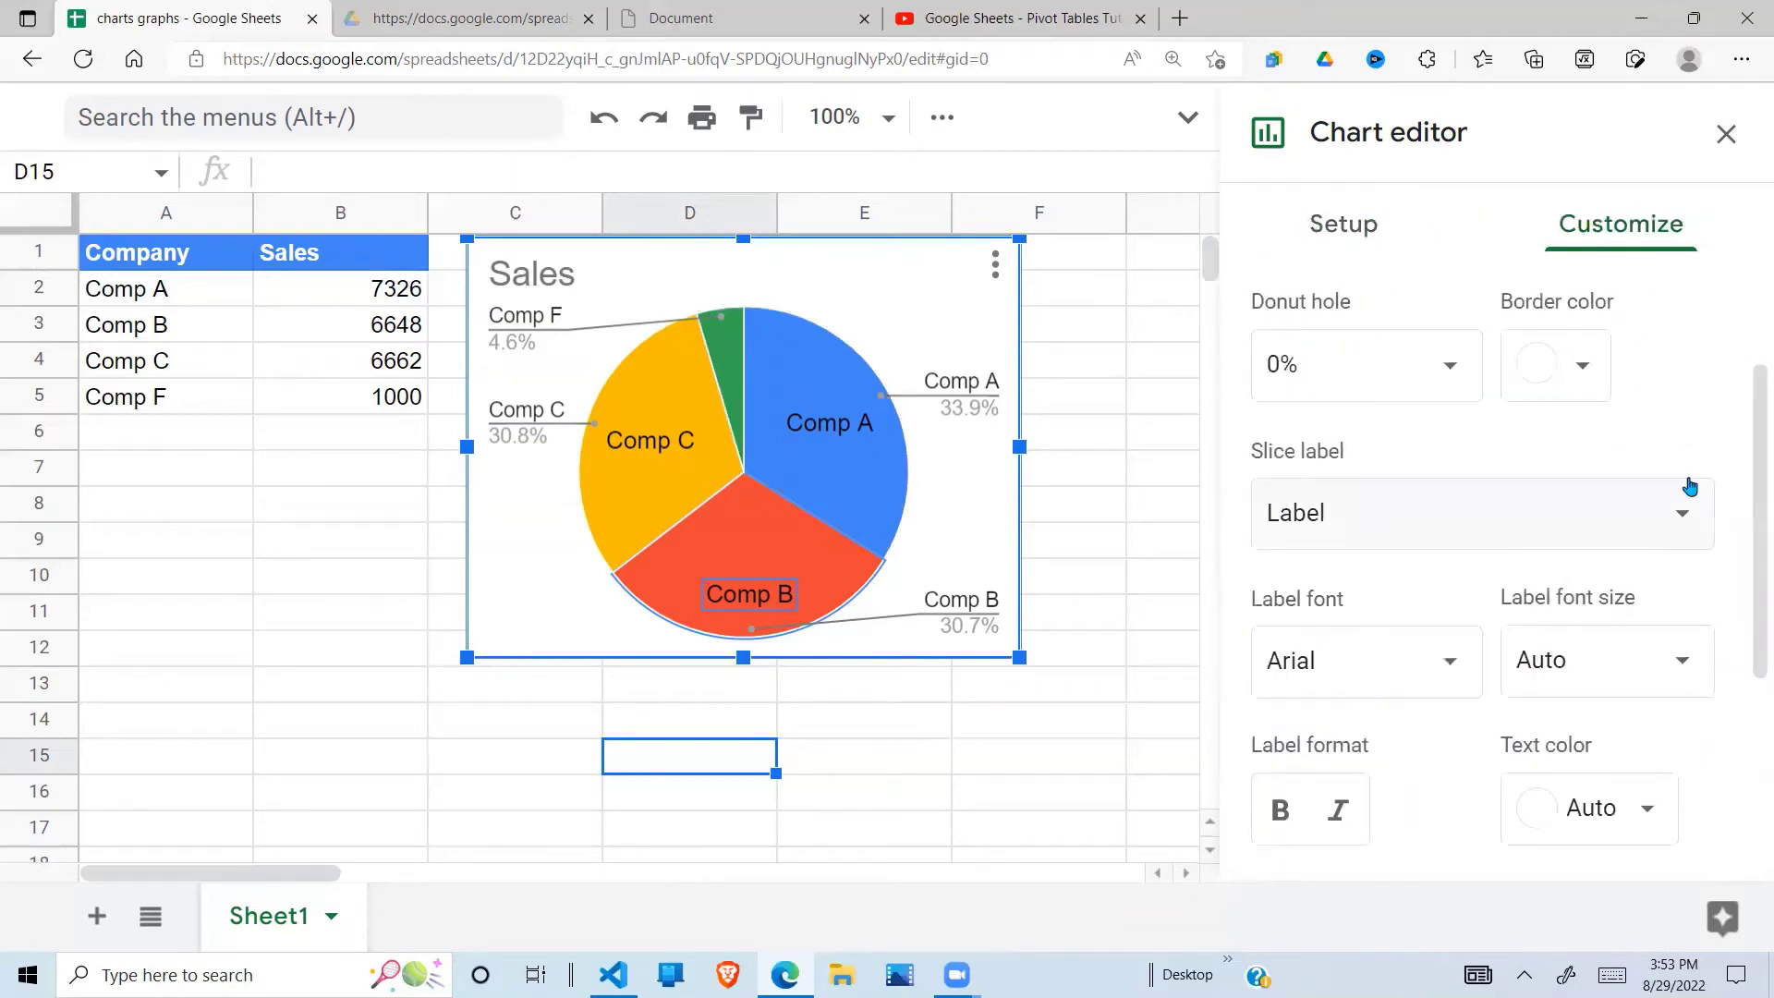
Step: Try Value, Percentage, and Value and Percentage as the slice label, and settle on Percentage
{"action": "left_click", "coordinate": [1637, 539]}
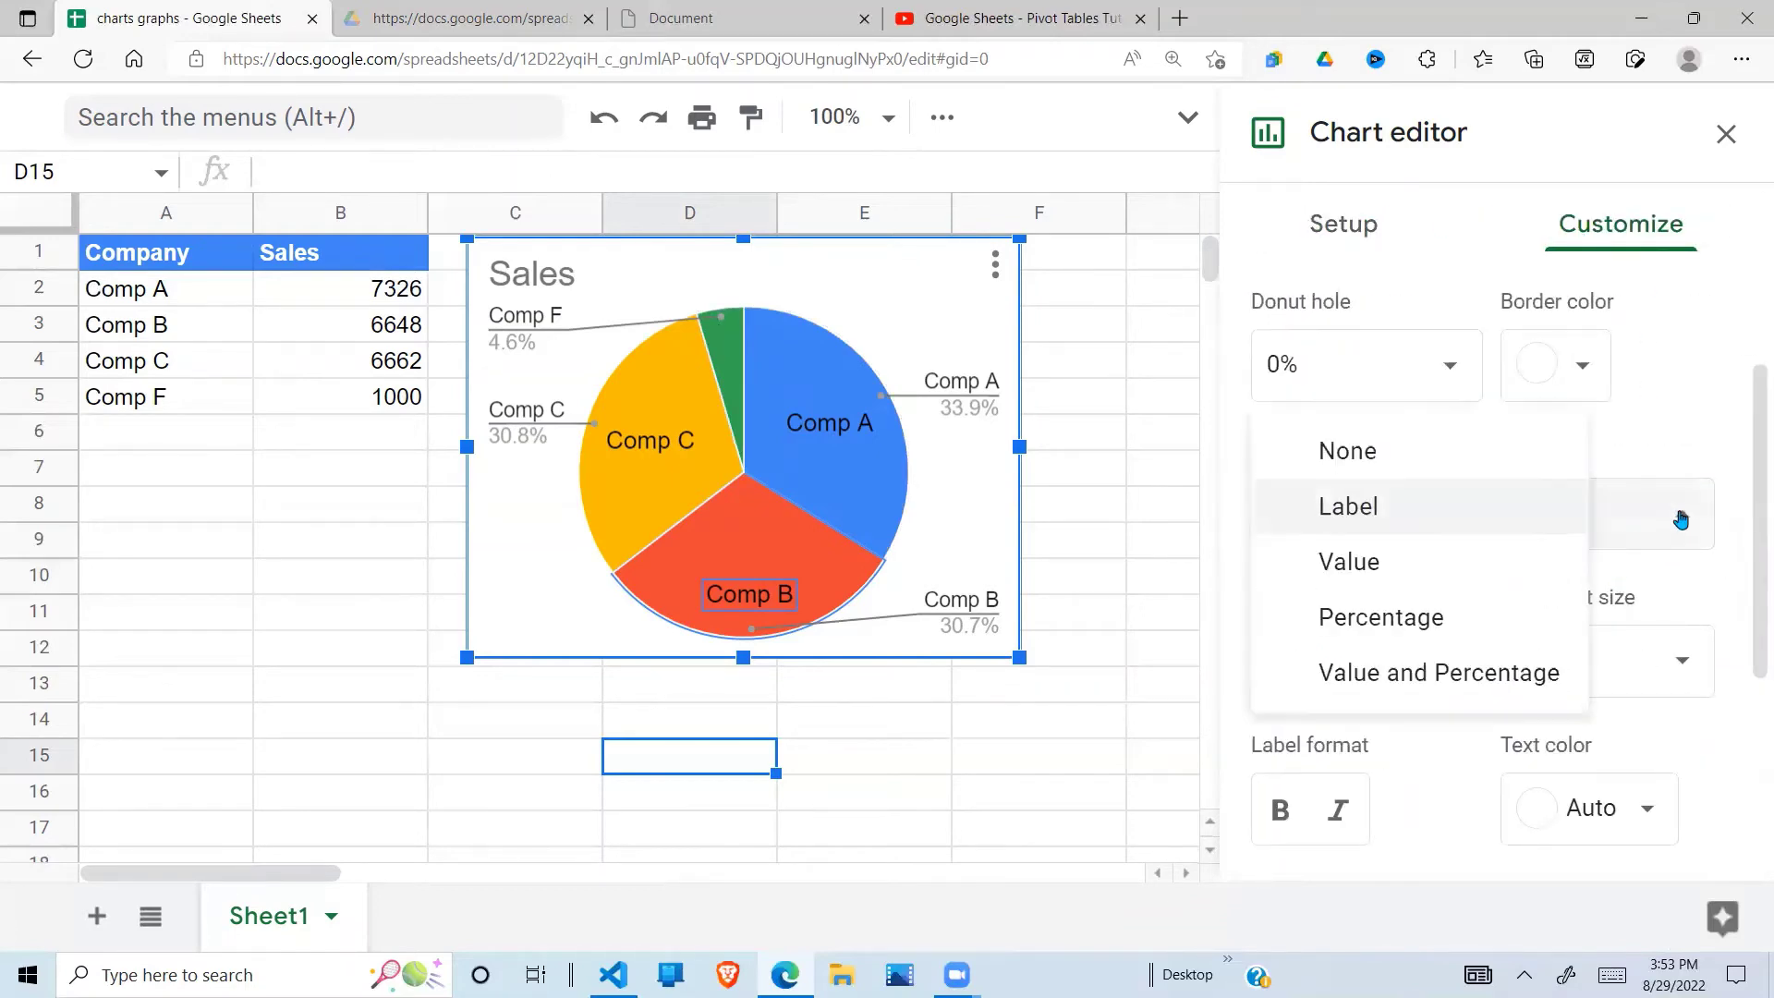
{"action": "left_click", "coordinate": [1436, 564]}
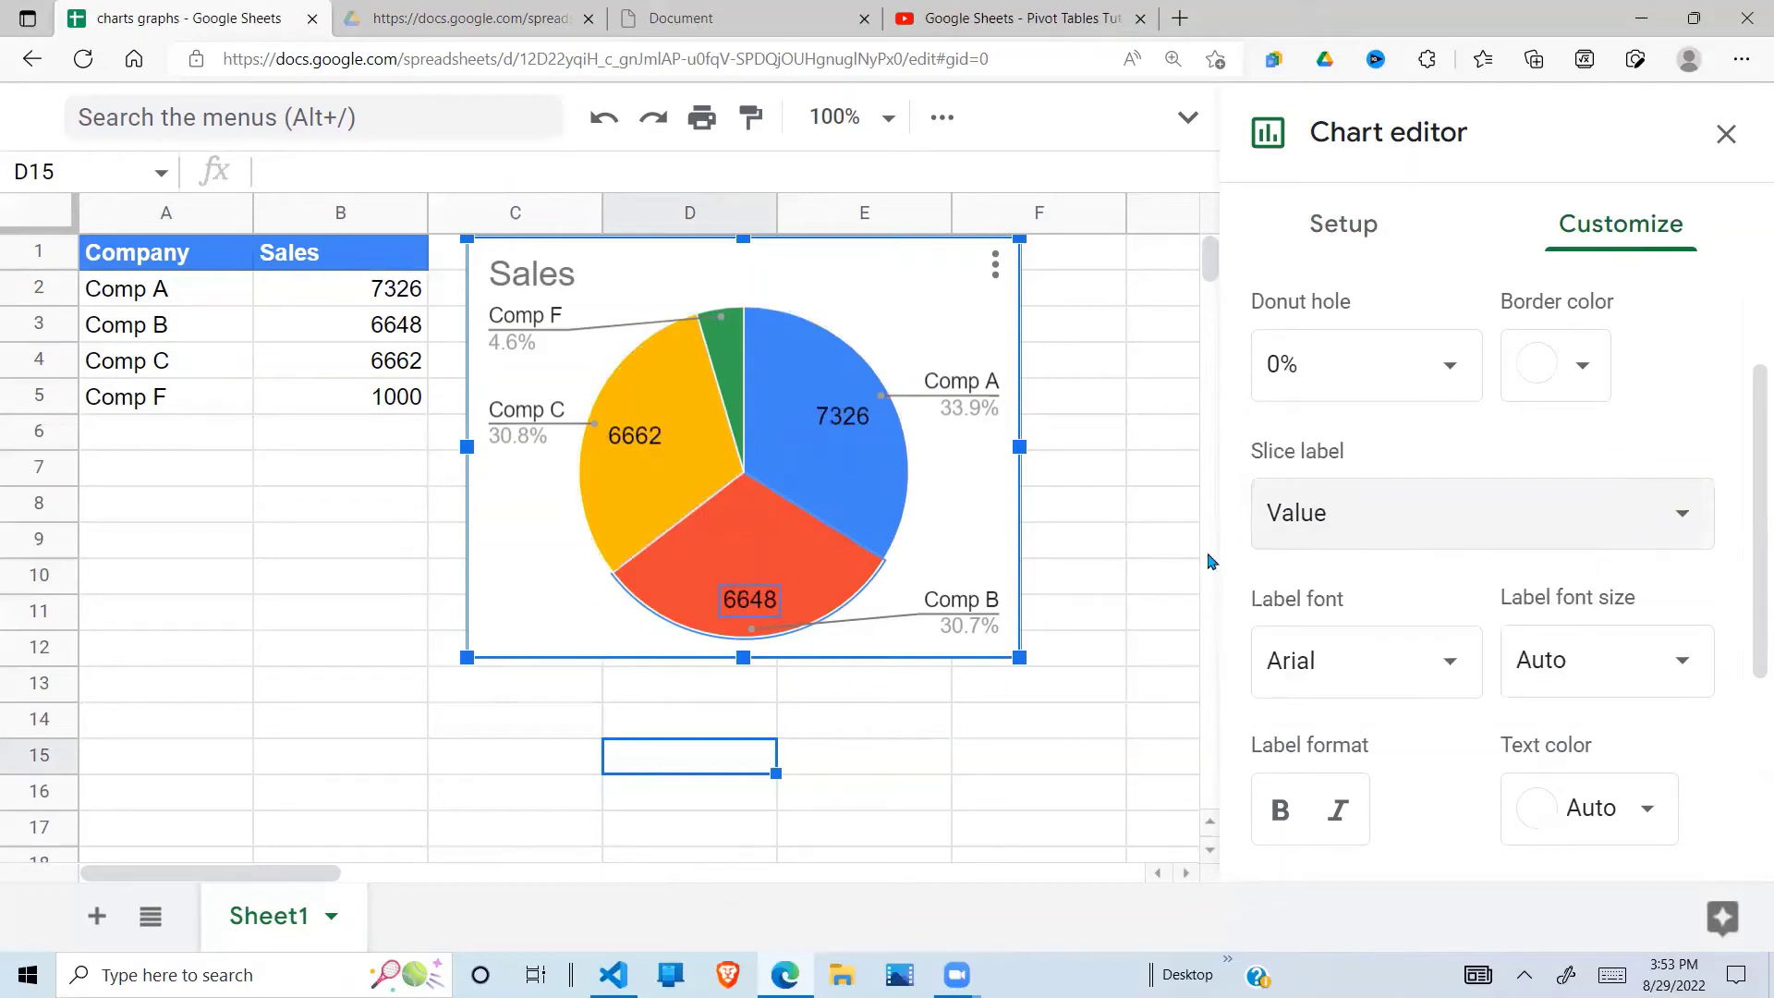
{"action": "left_click", "coordinate": [1687, 541]}
{"action": "left_click", "coordinate": [1461, 559]}
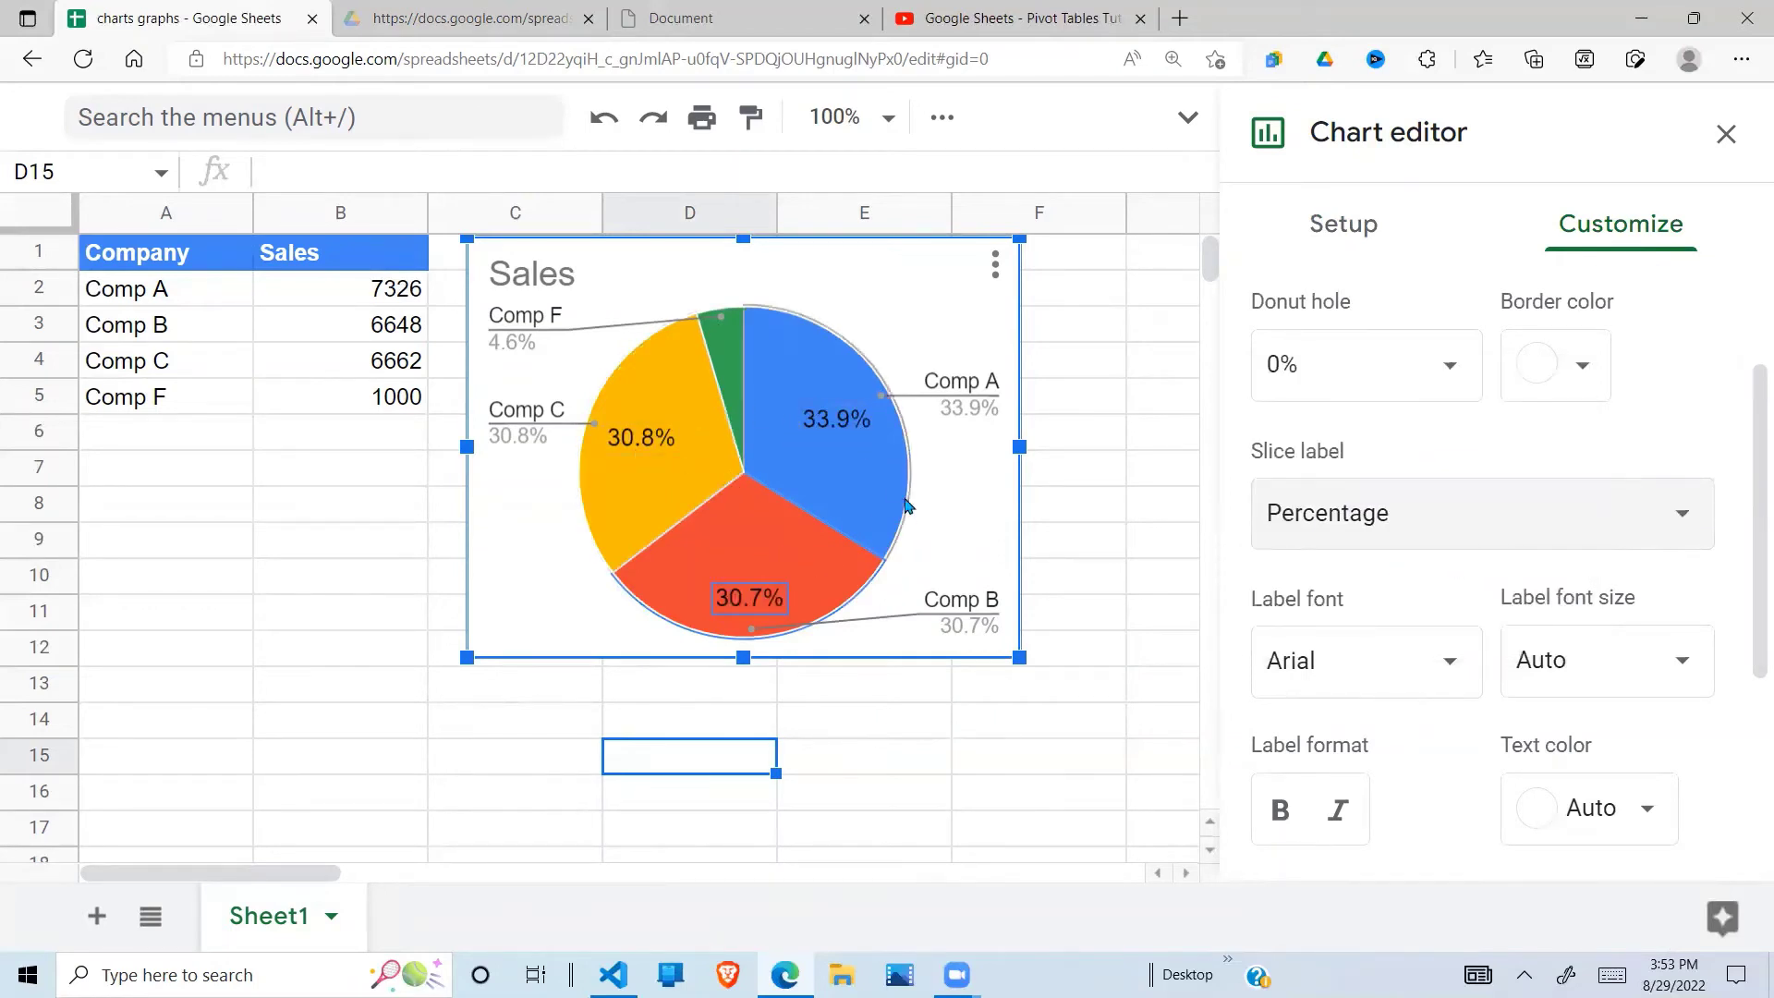
{"action": "left_click", "coordinate": [1663, 530]}
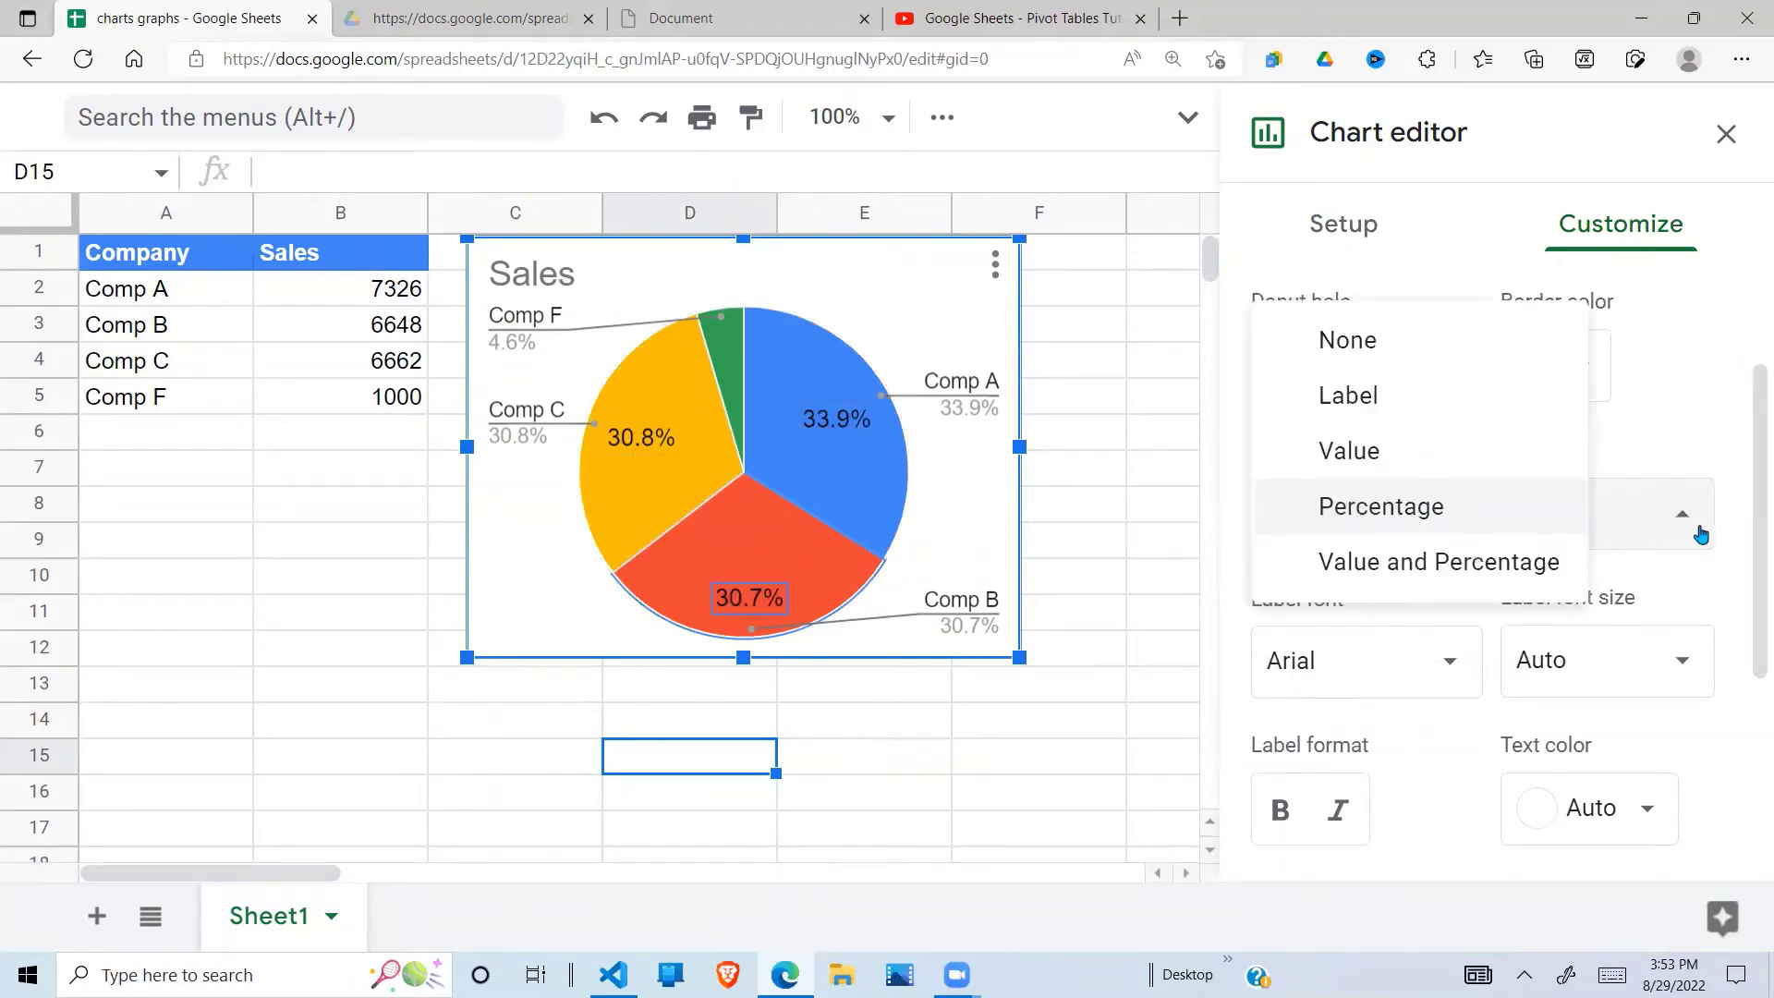
{"action": "left_click", "coordinate": [1520, 568]}
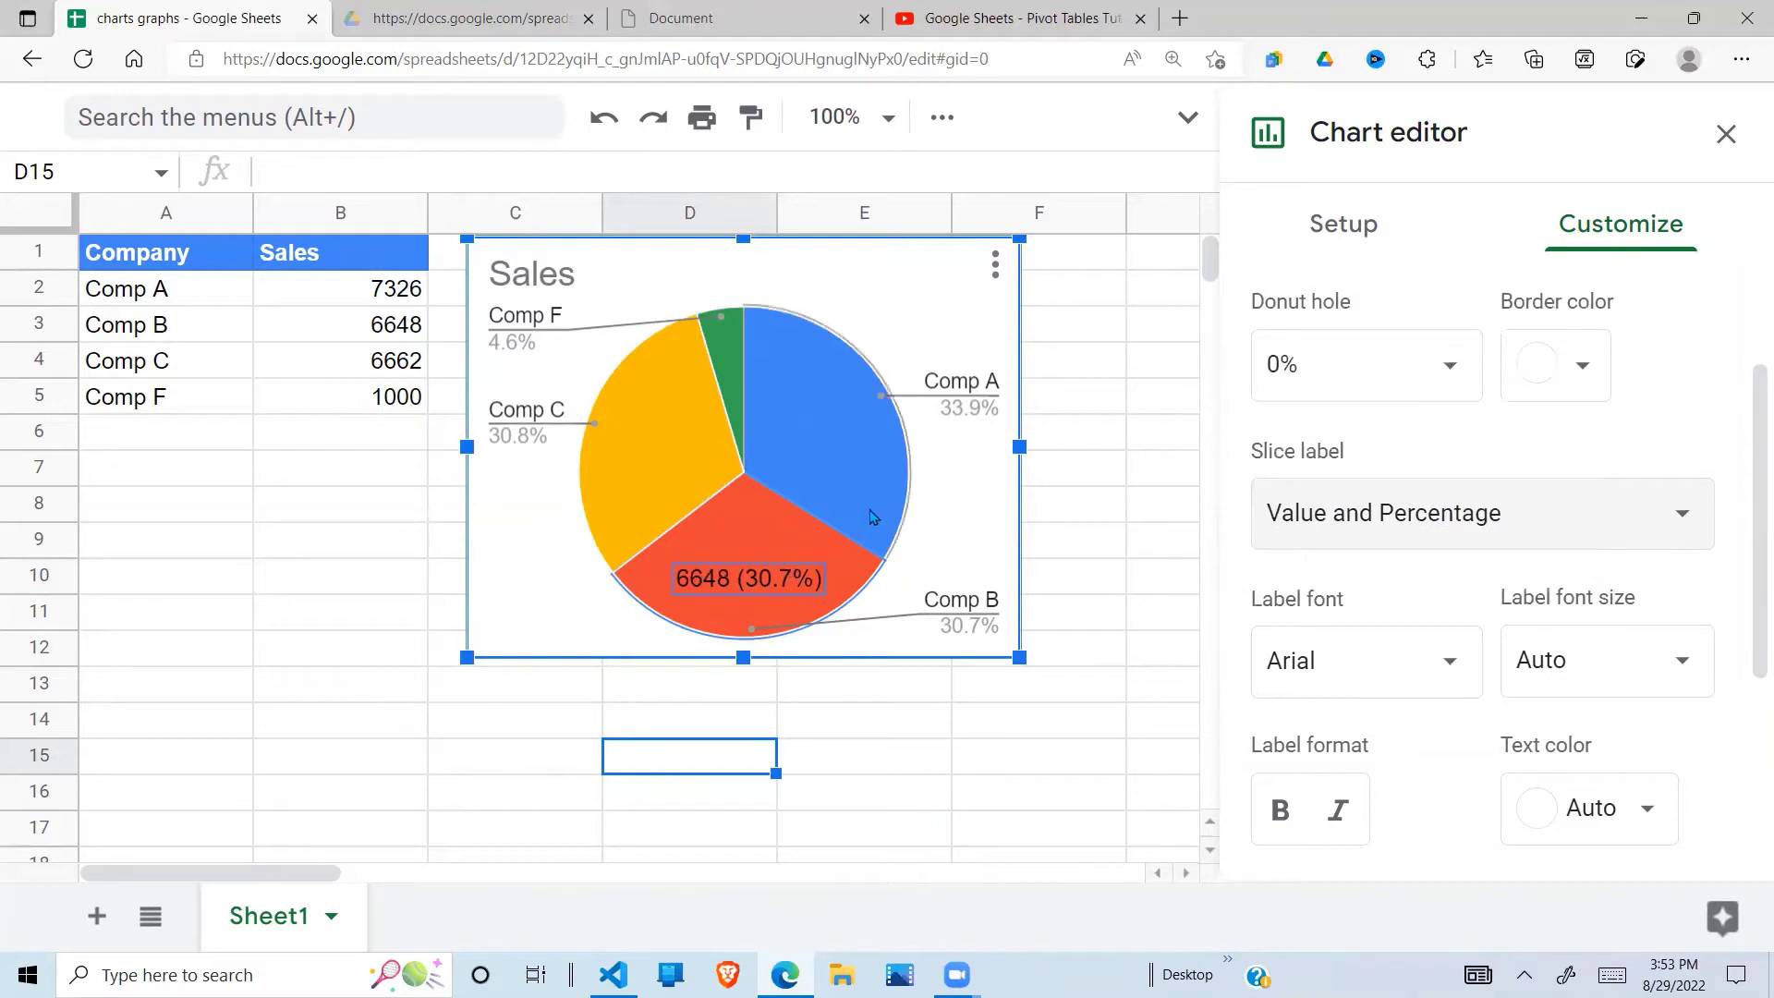
{"action": "left_click", "coordinate": [1664, 524]}
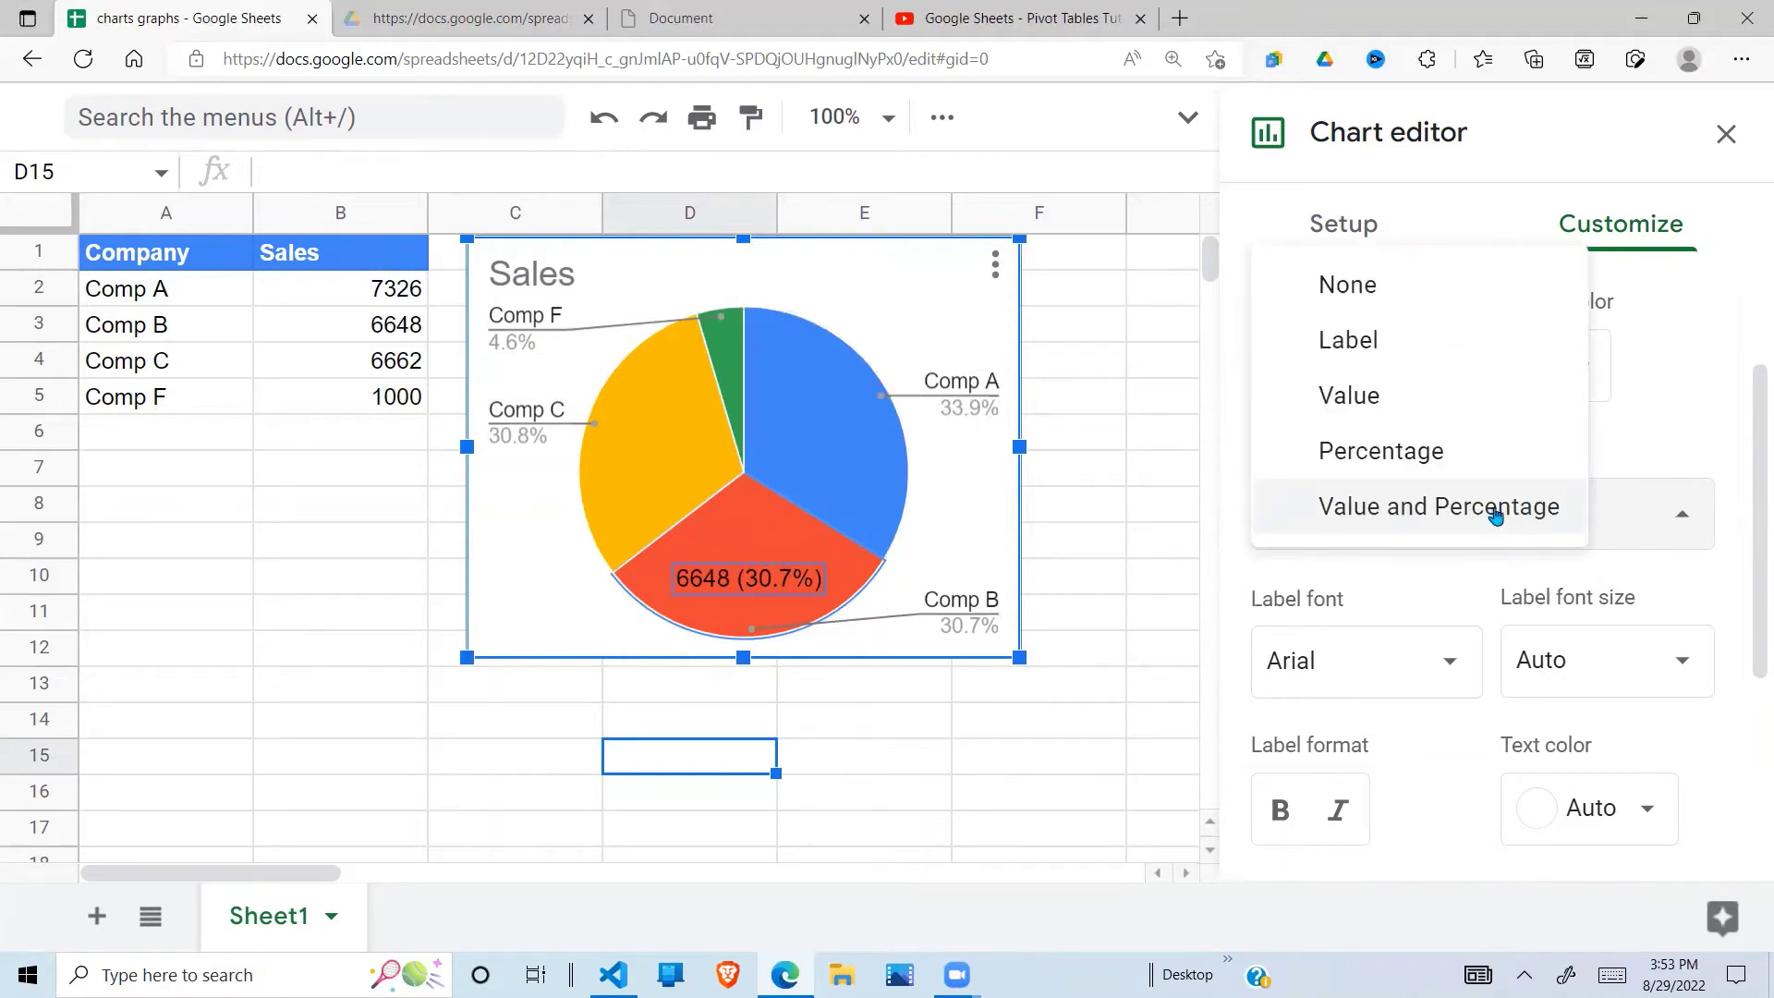
{"action": "left_click", "coordinate": [1442, 453]}
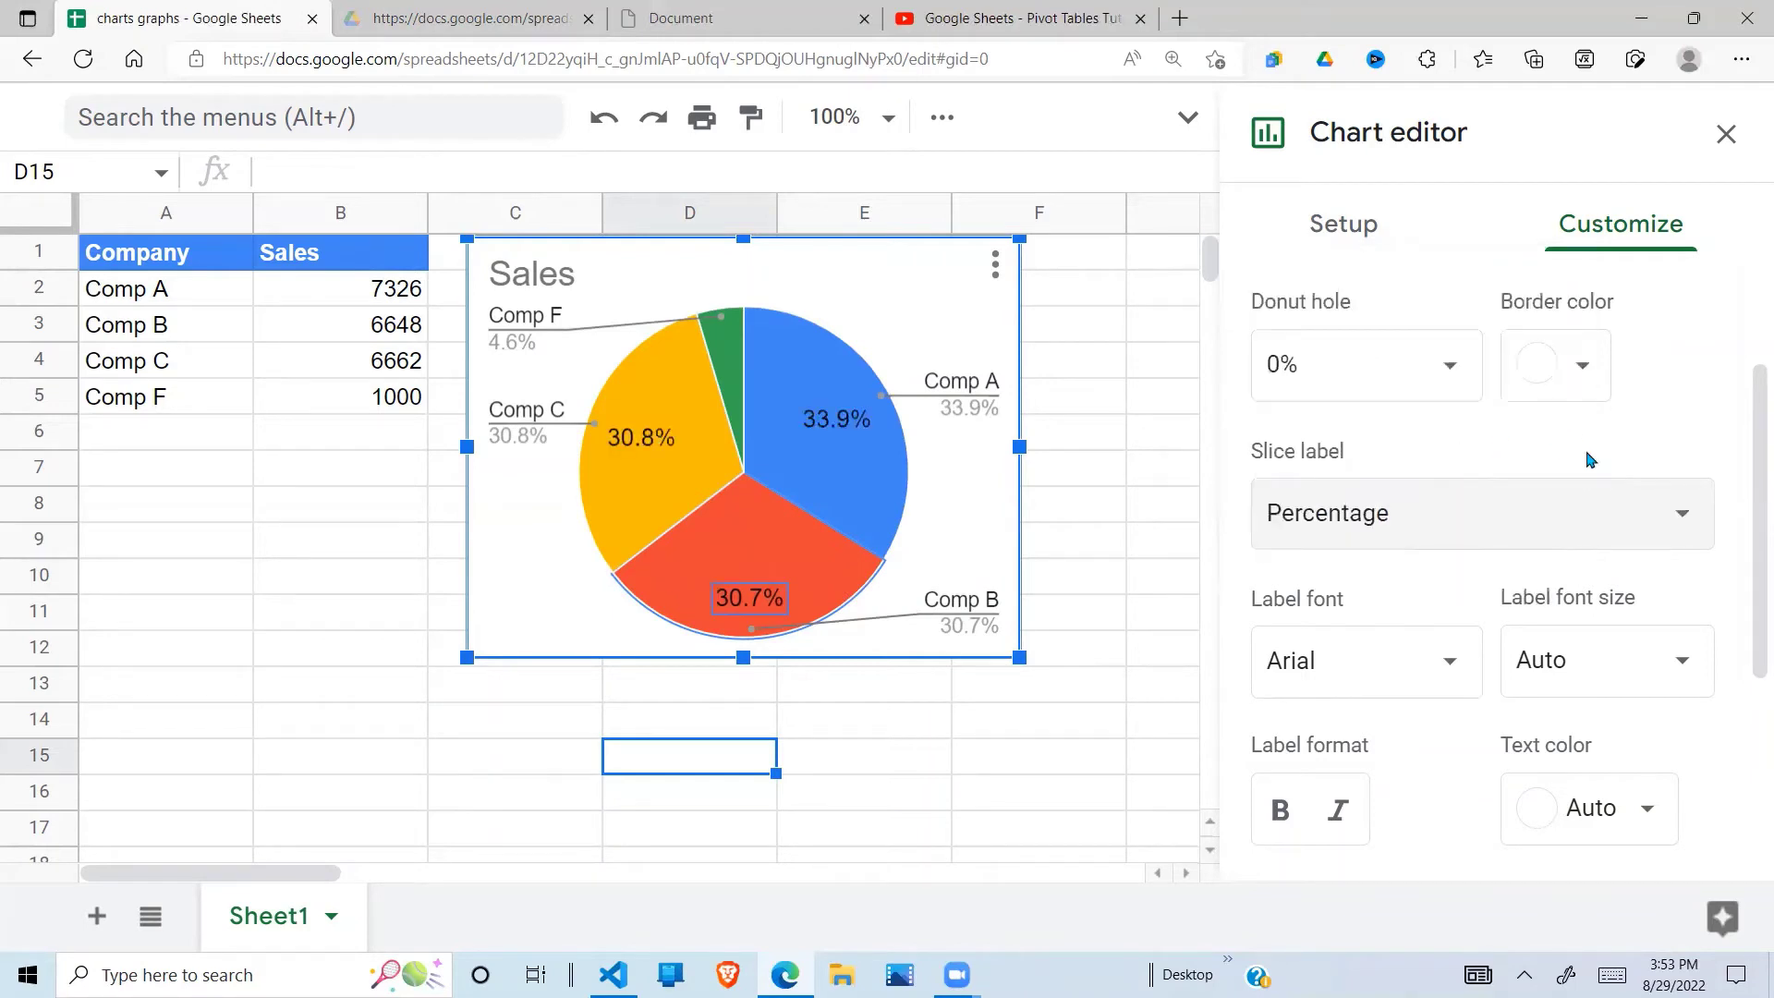
Step: Make the percentage labels on the pie slices bold and italic
{"action": "left_click_drag", "start_coordinate": [1761, 403], "coordinate": [1754, 518]}
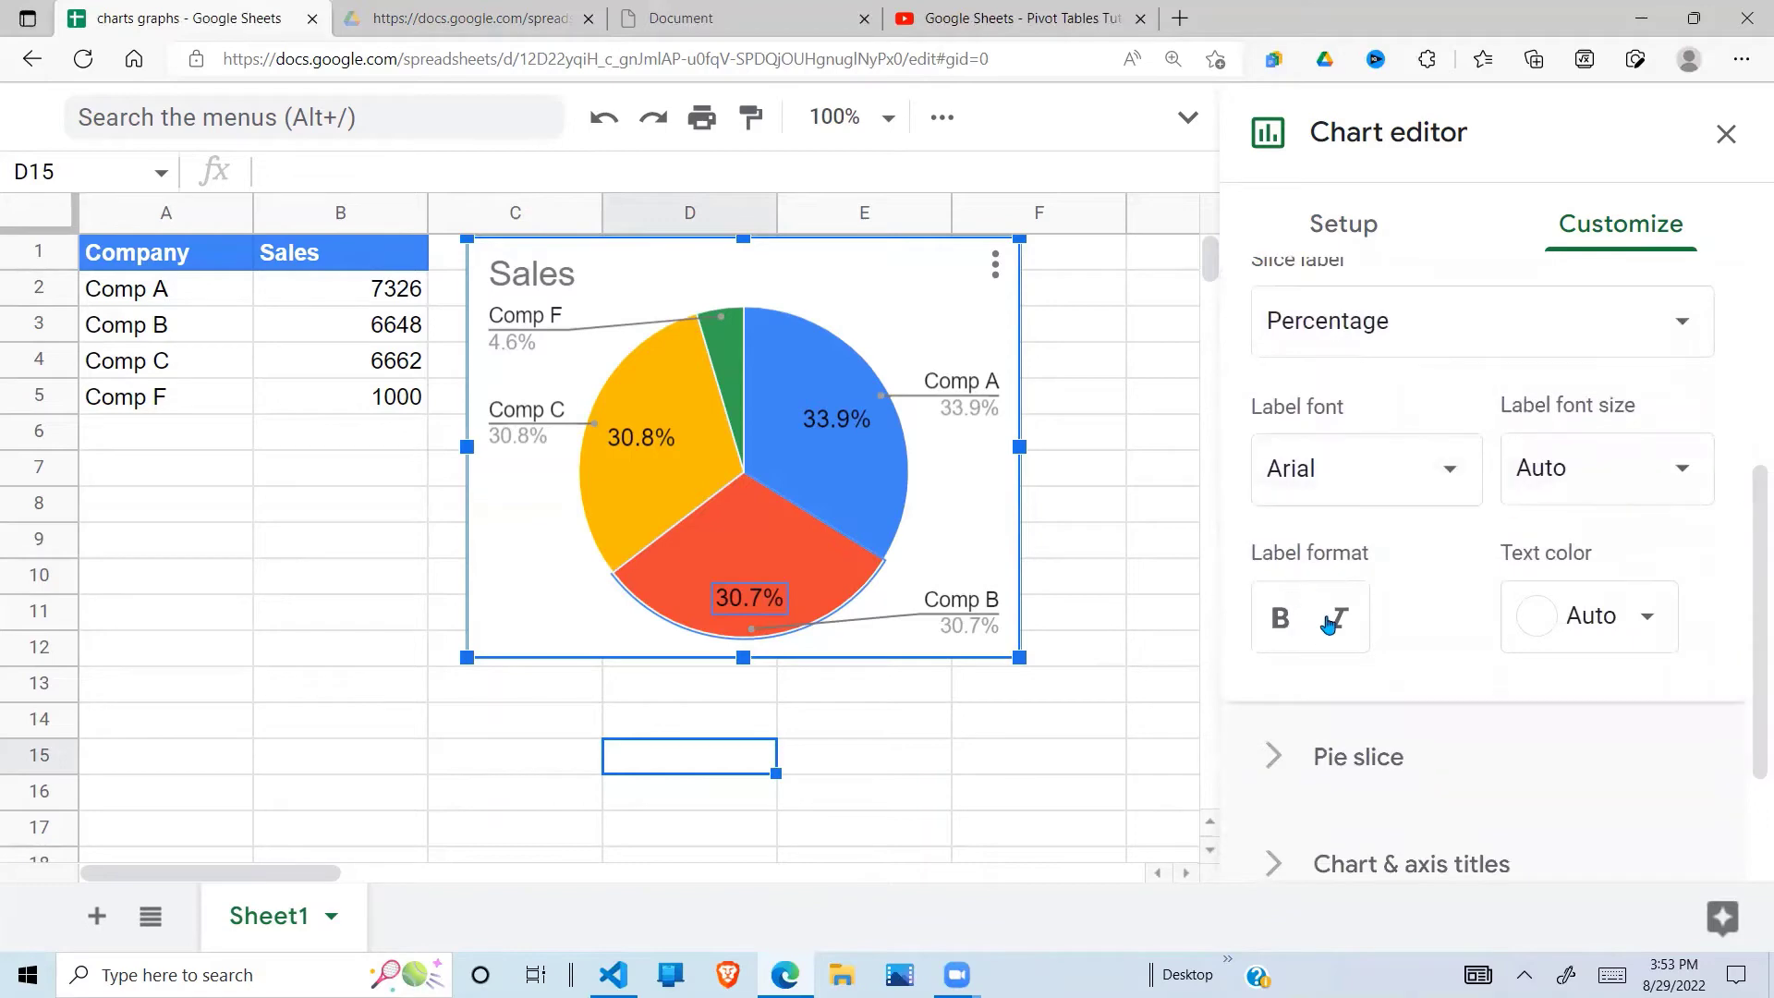
{"action": "left_click", "coordinate": [1281, 630]}
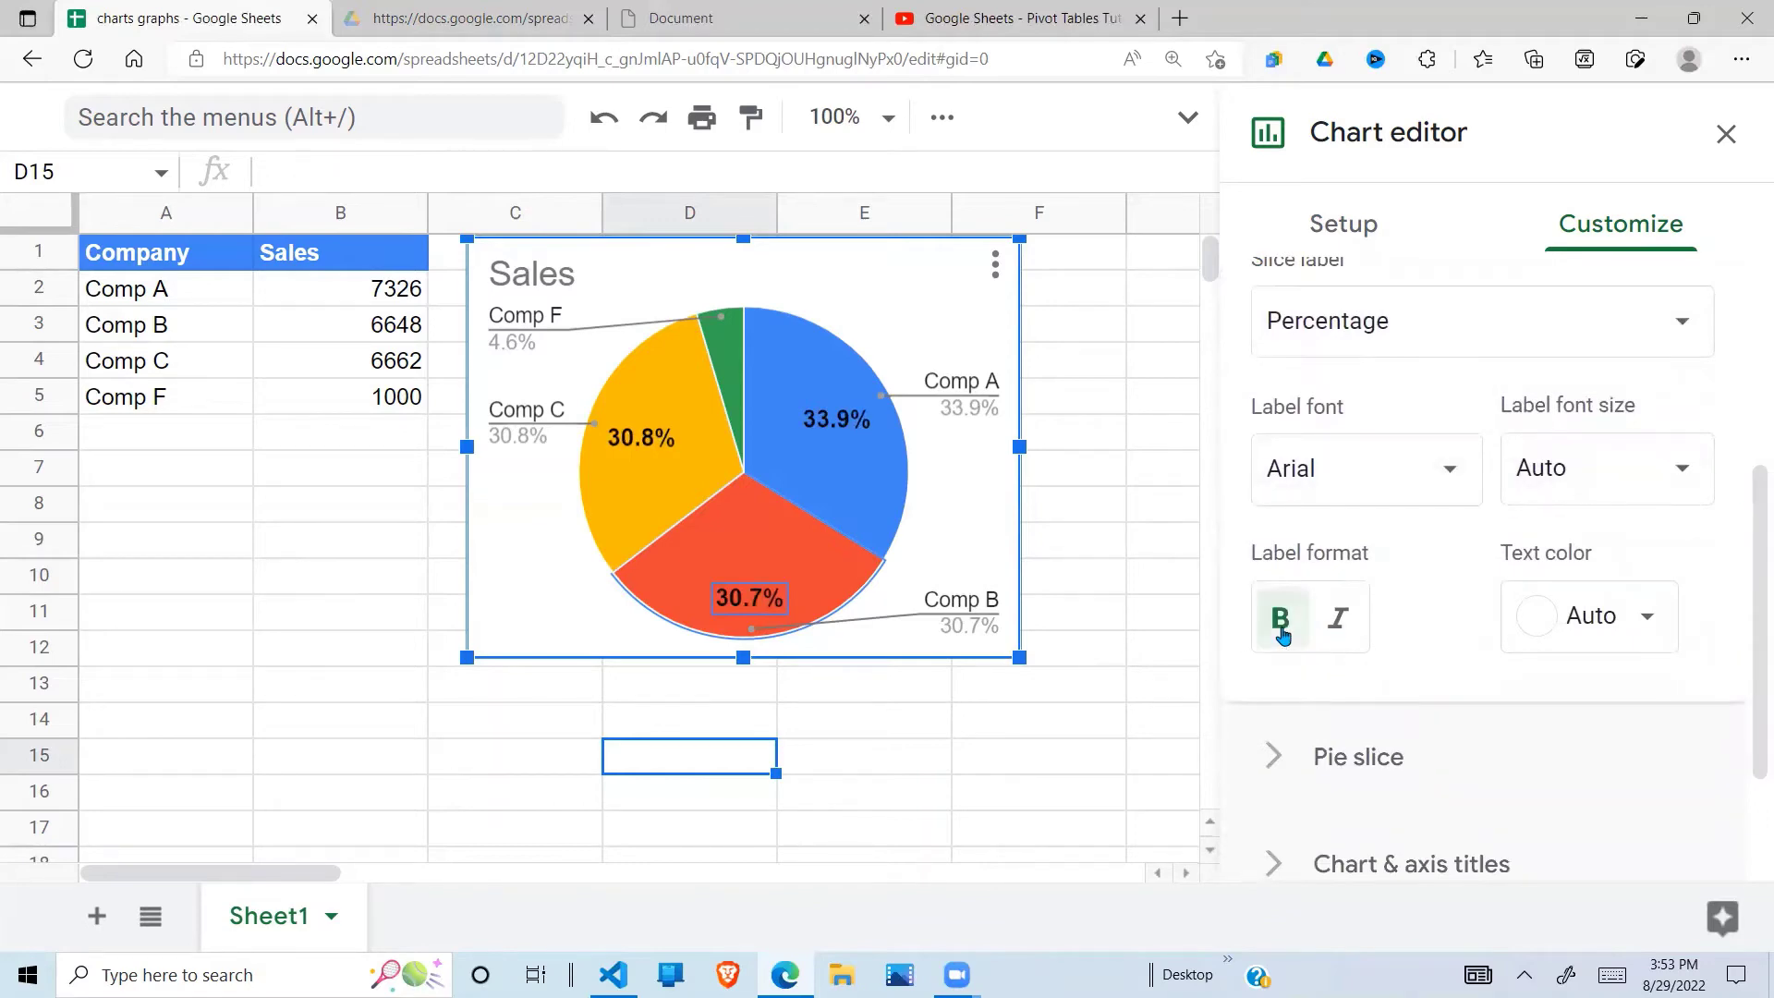
{"action": "left_click", "coordinate": [1340, 632]}
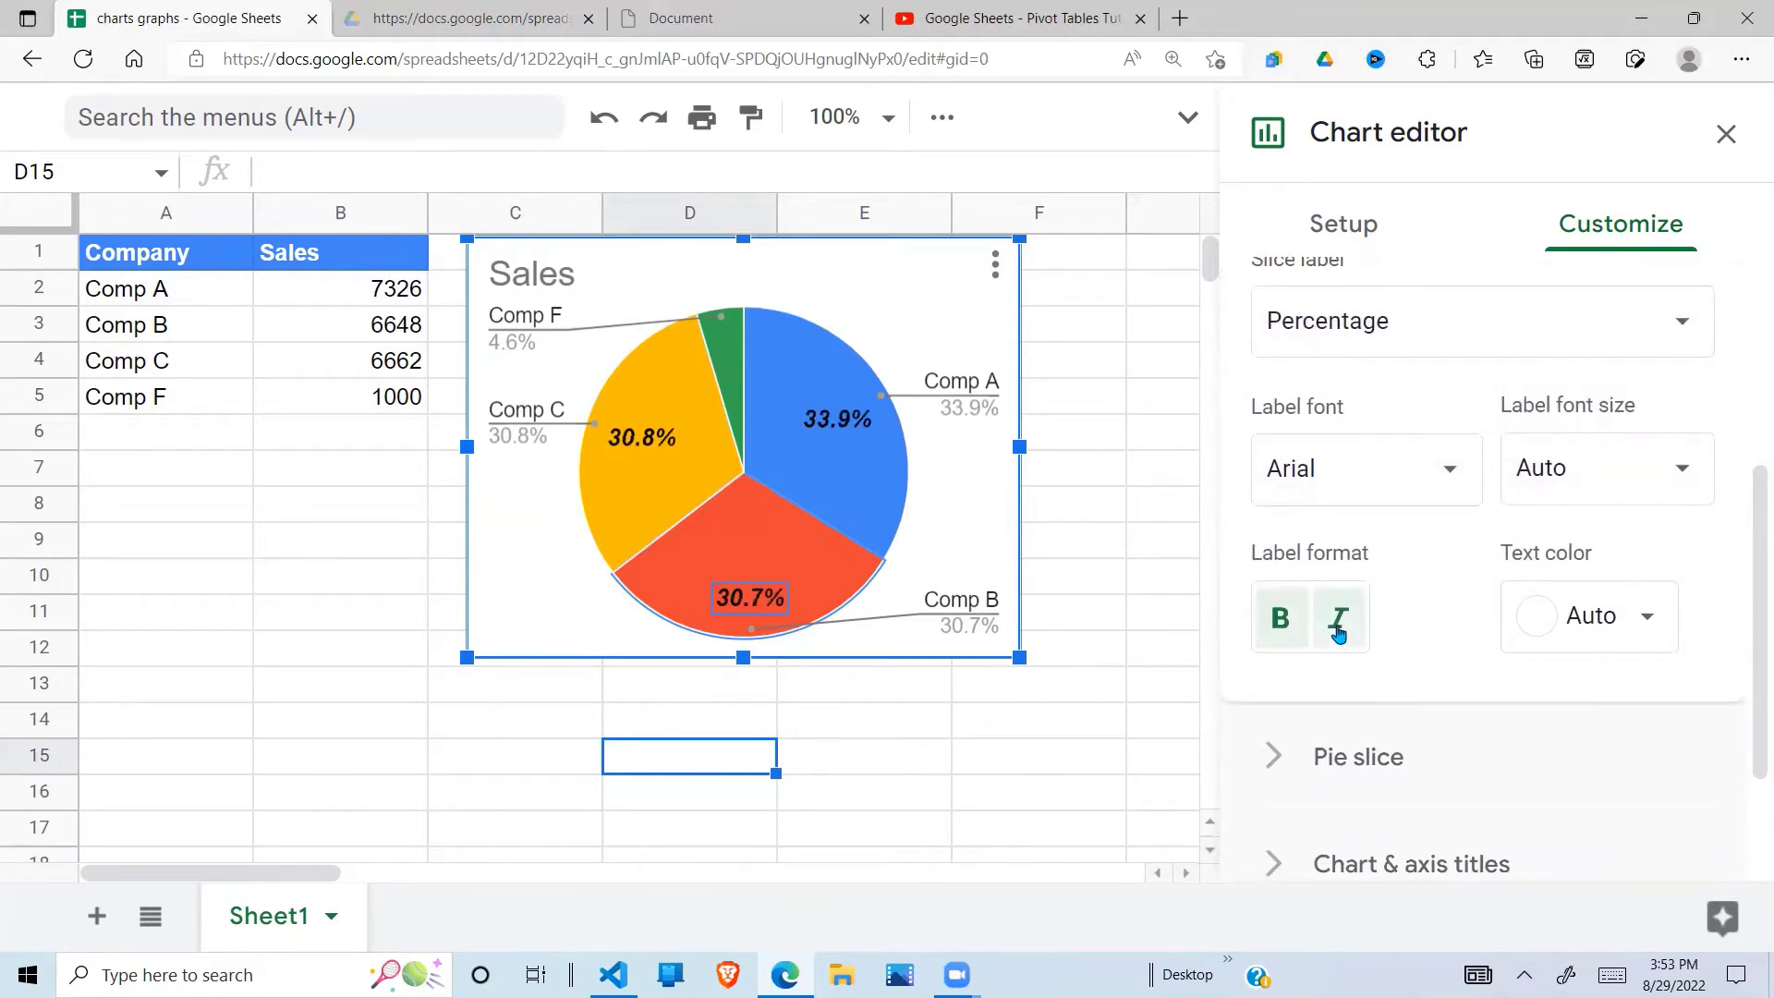
Step: Try white text for the slice labels, set their text color to black, and collapse the Pie chart settings
{"action": "left_click", "coordinate": [1651, 619]}
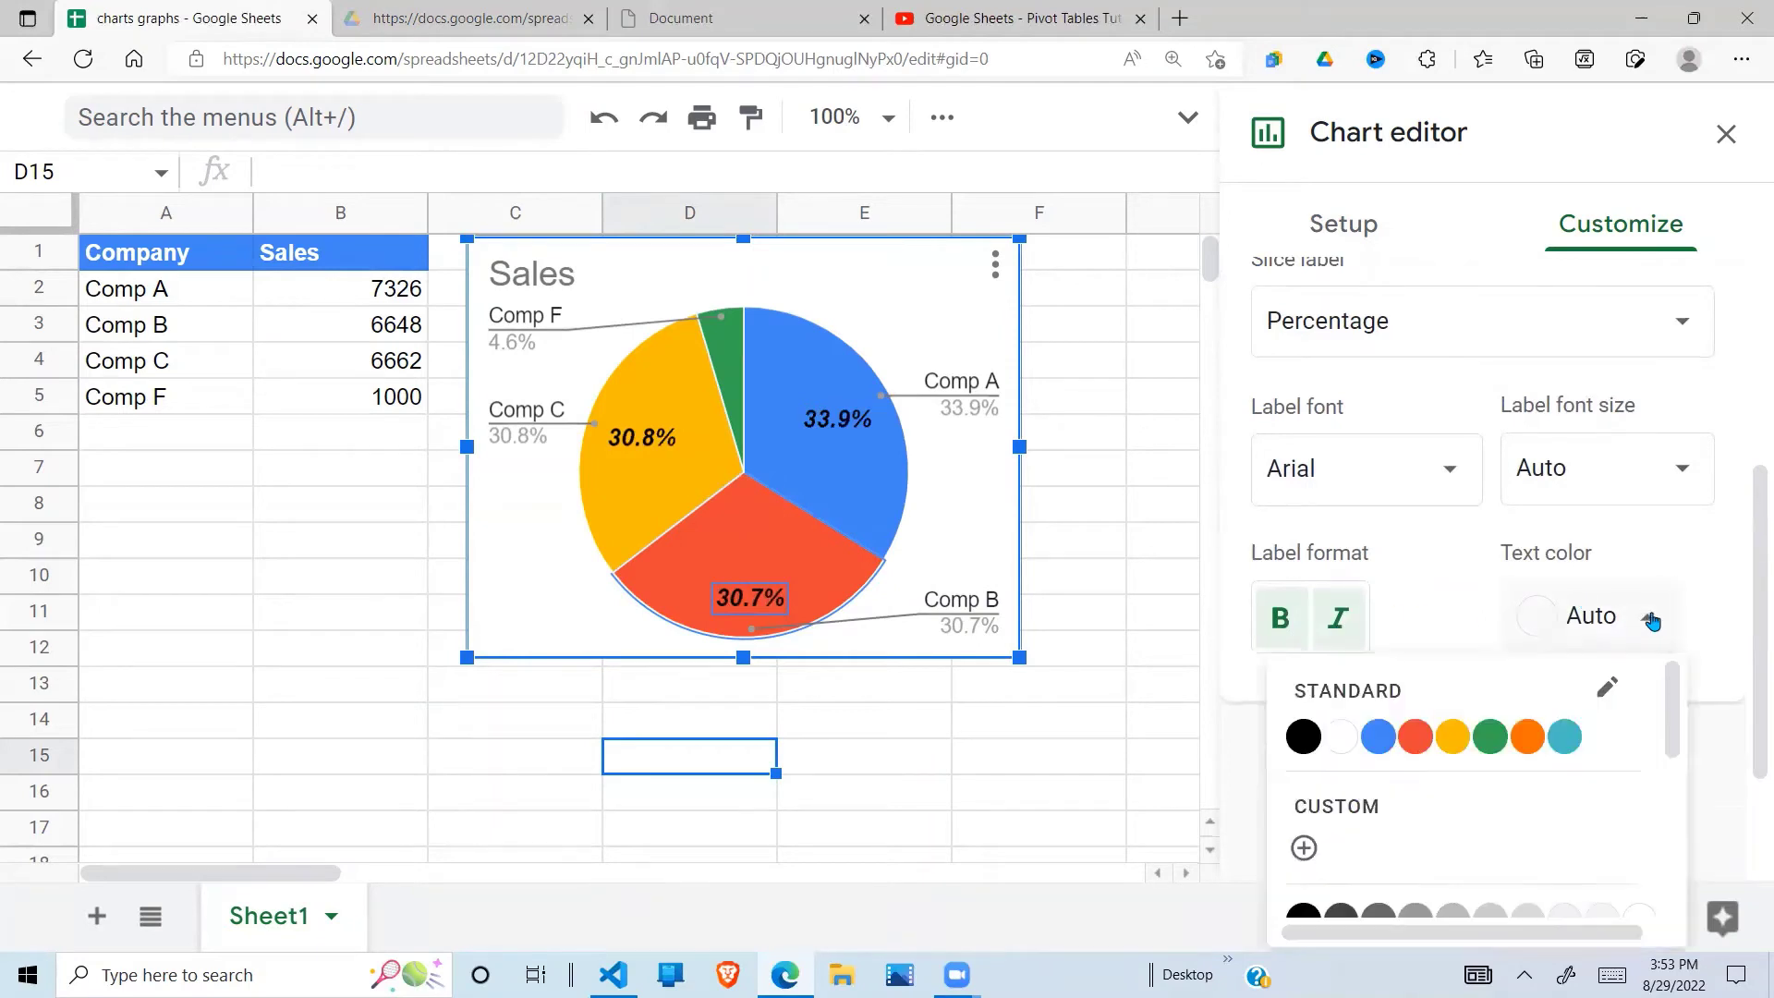
{"action": "left_click", "coordinate": [1343, 739]}
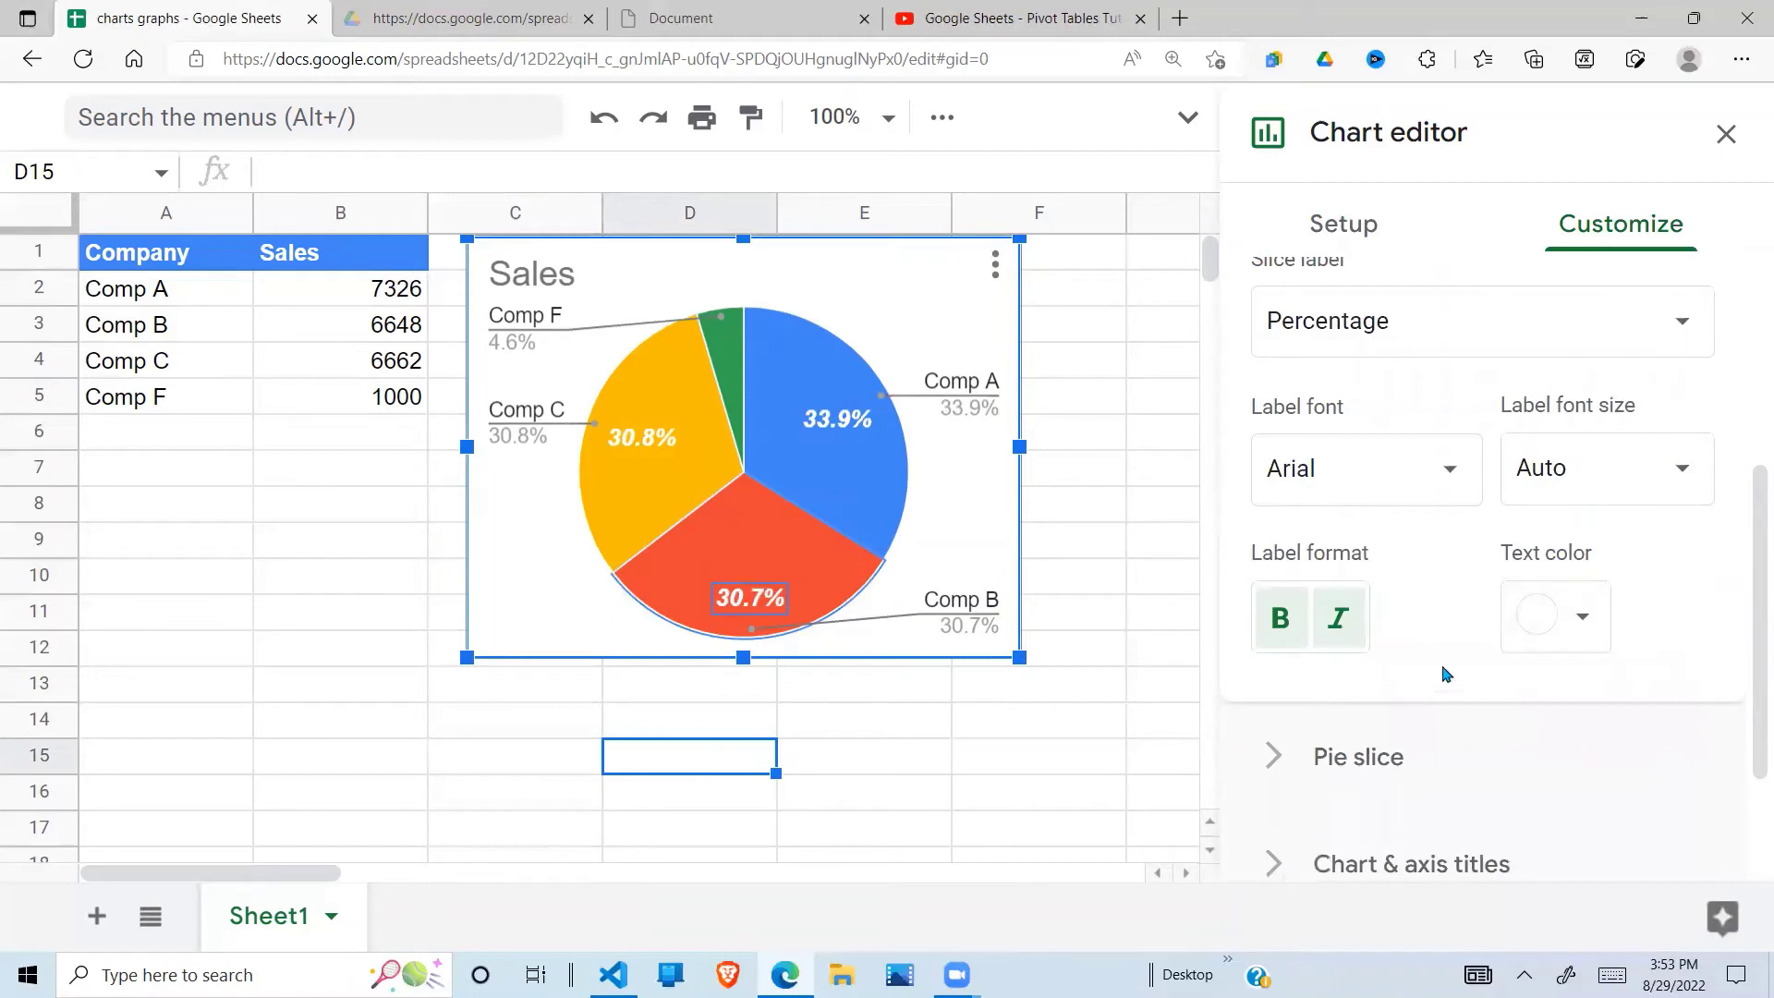
{"action": "left_click", "coordinate": [1585, 618]}
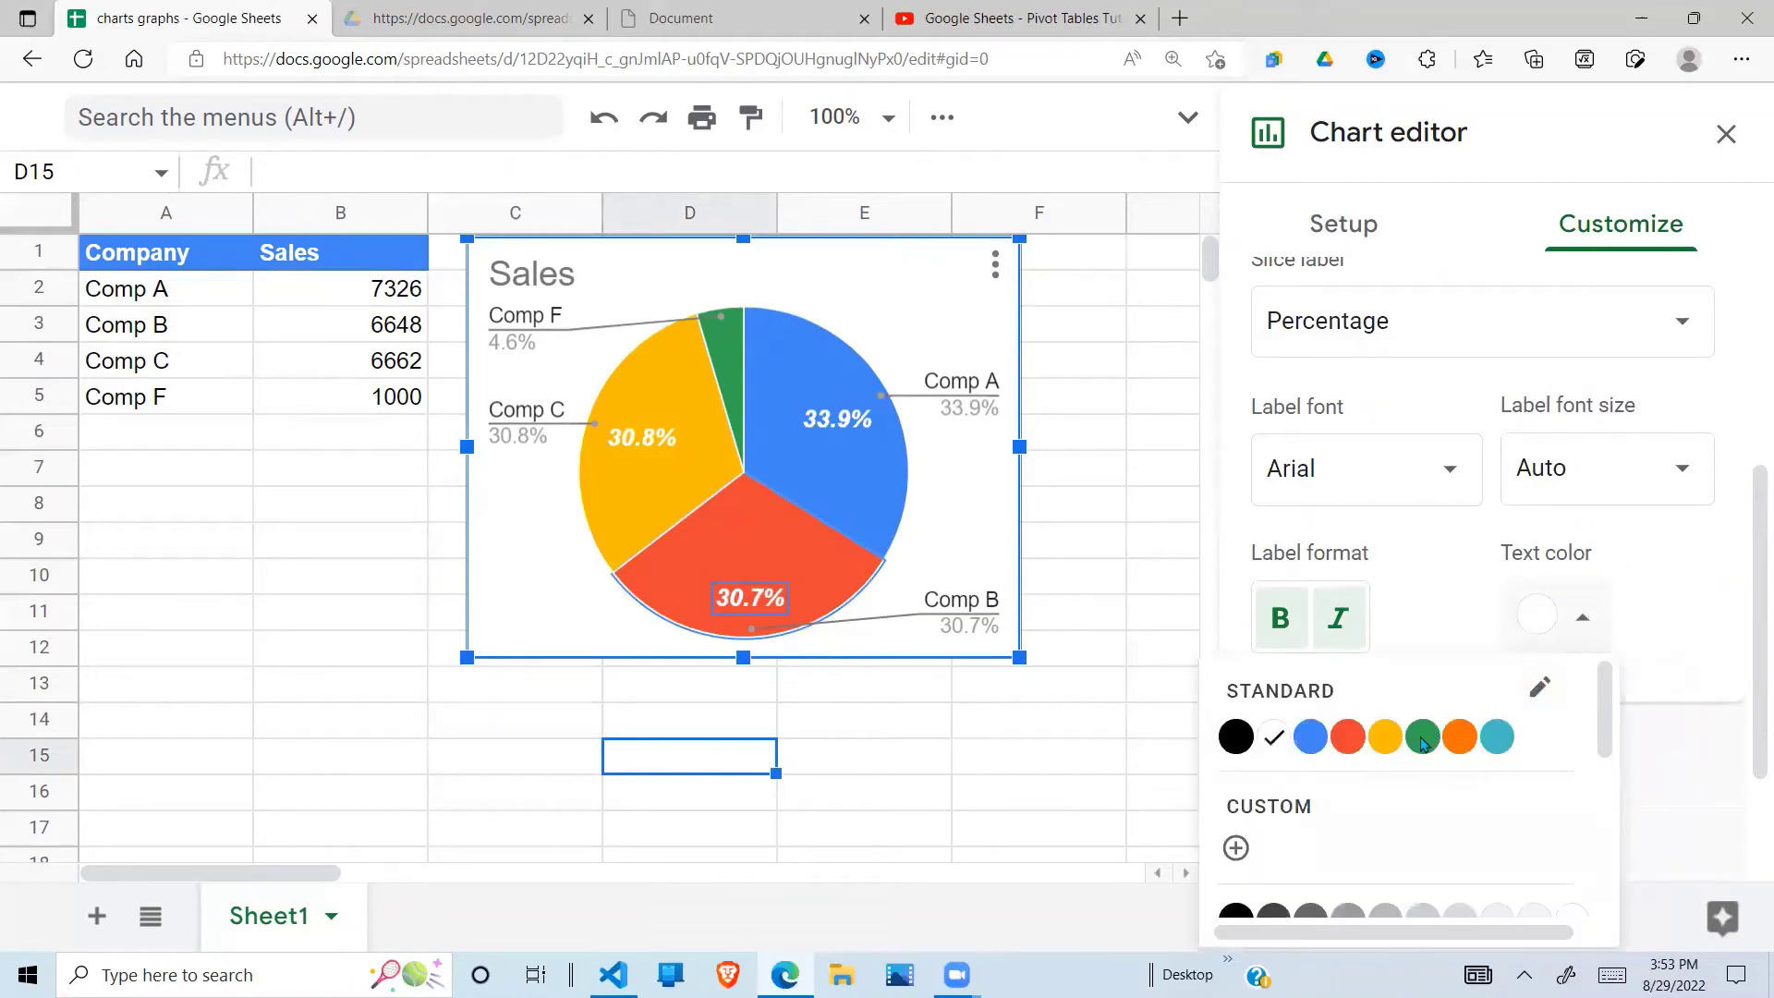
{"action": "left_click", "coordinate": [1238, 738]}
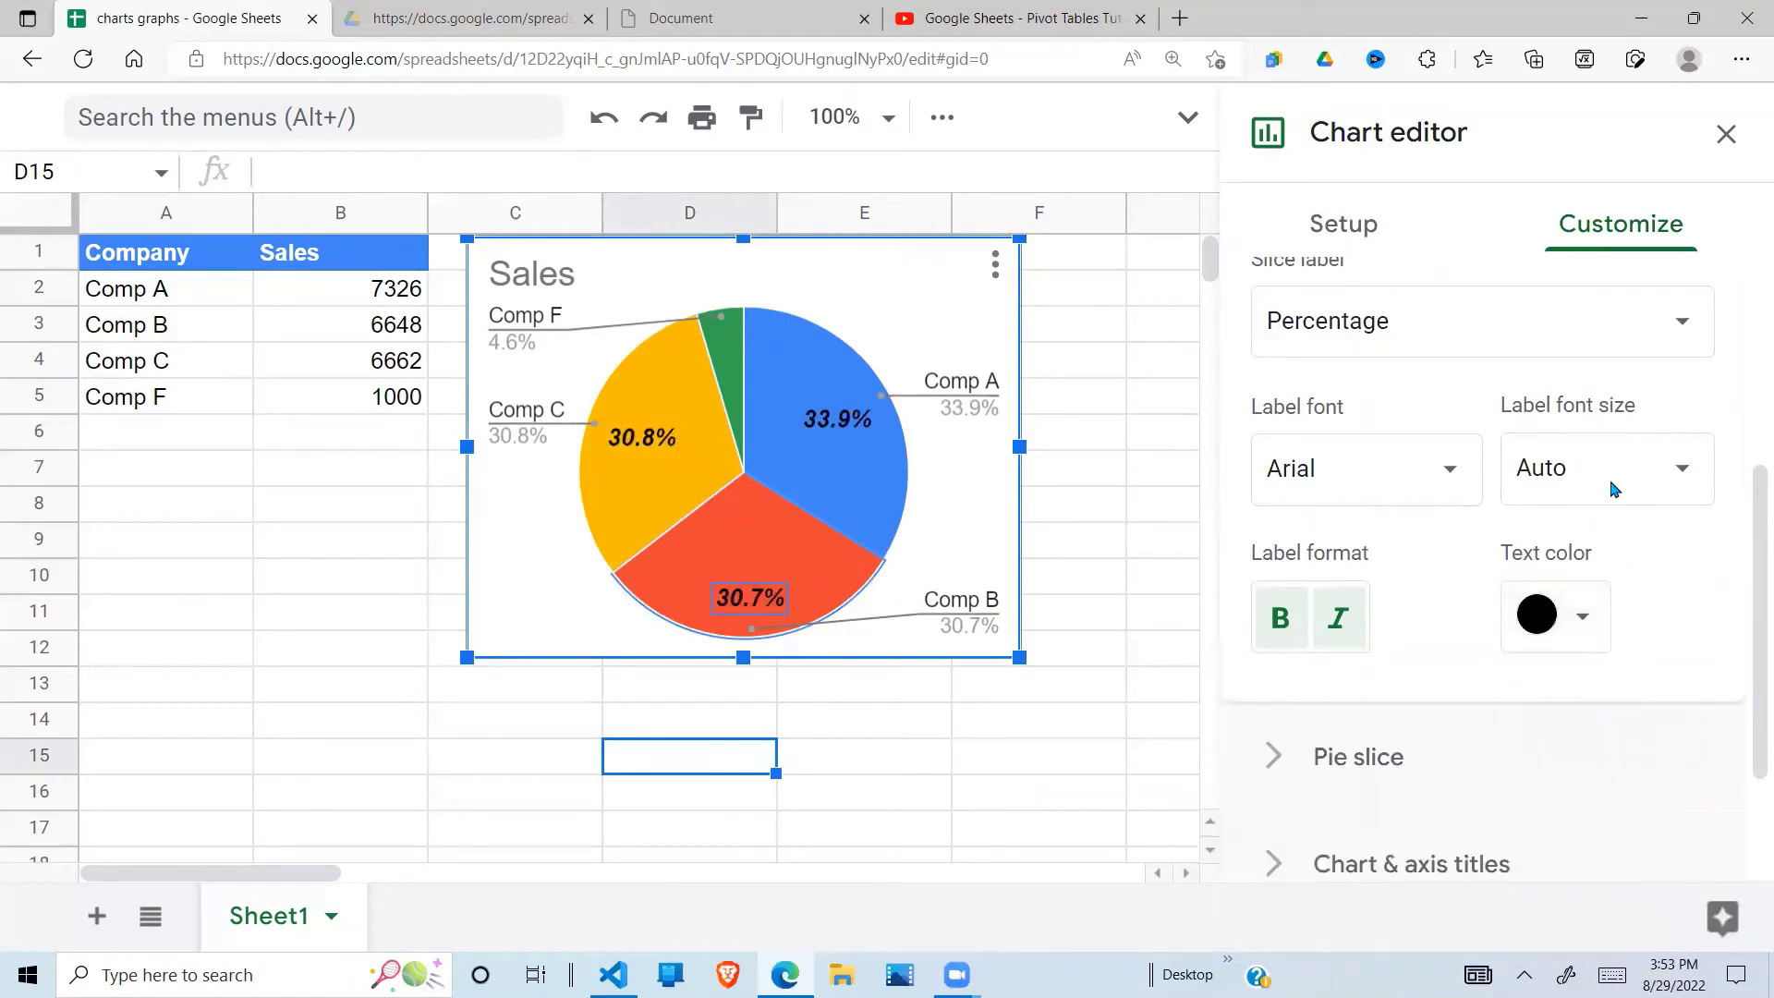
{"action": "left_click_drag", "start_coordinate": [1750, 559], "coordinate": [1750, 373]}
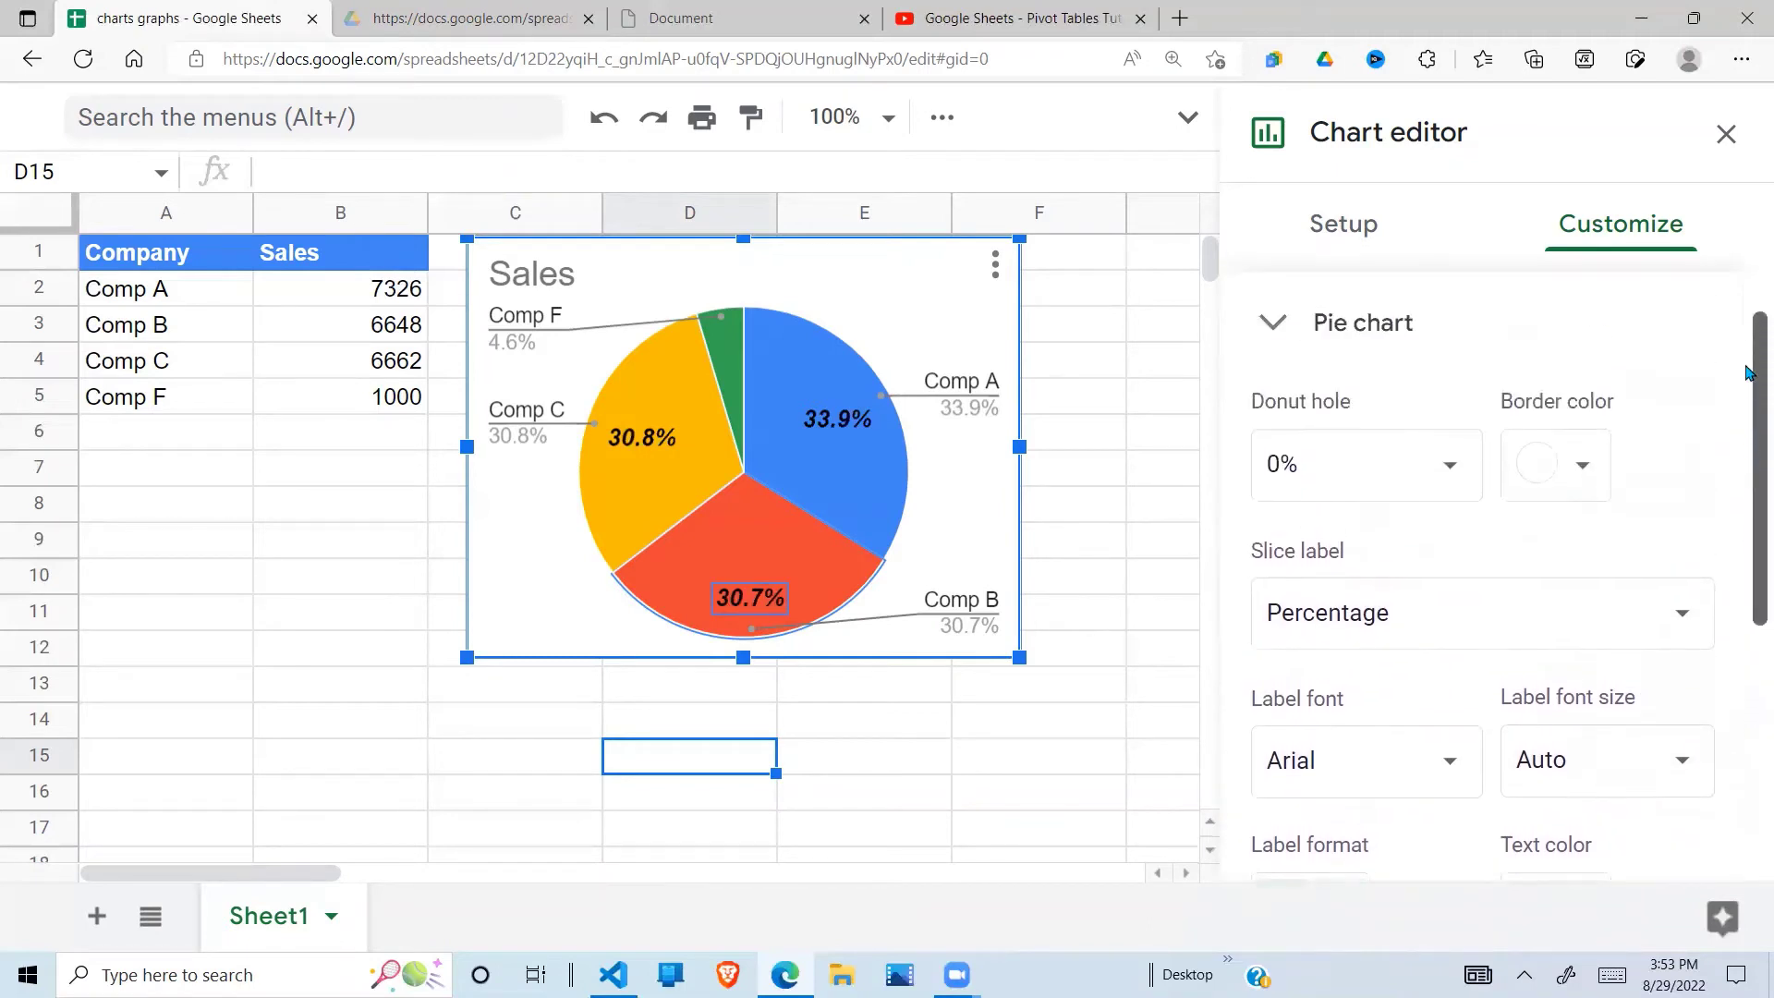
{"action": "left_click", "coordinate": [1265, 340]}
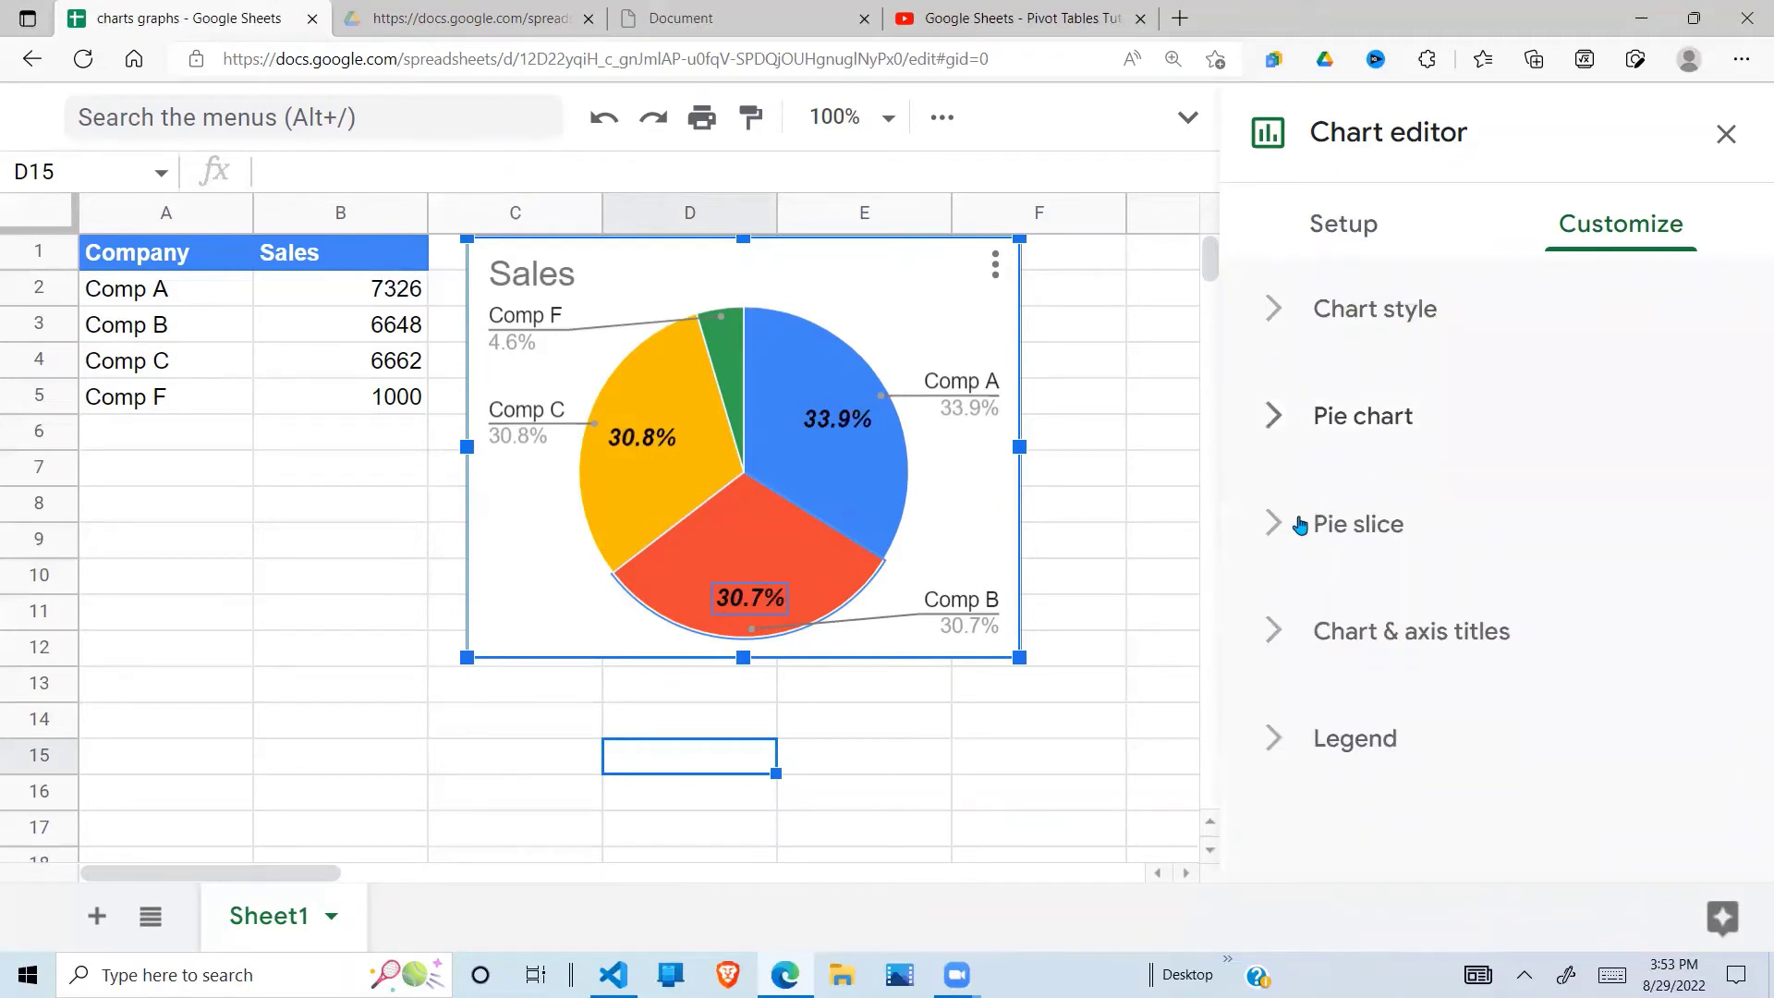
Step: Expand the Pie slice settings, try yellow as the Comp A slice's color, and set it back to blue
{"action": "left_click", "coordinate": [1274, 537]}
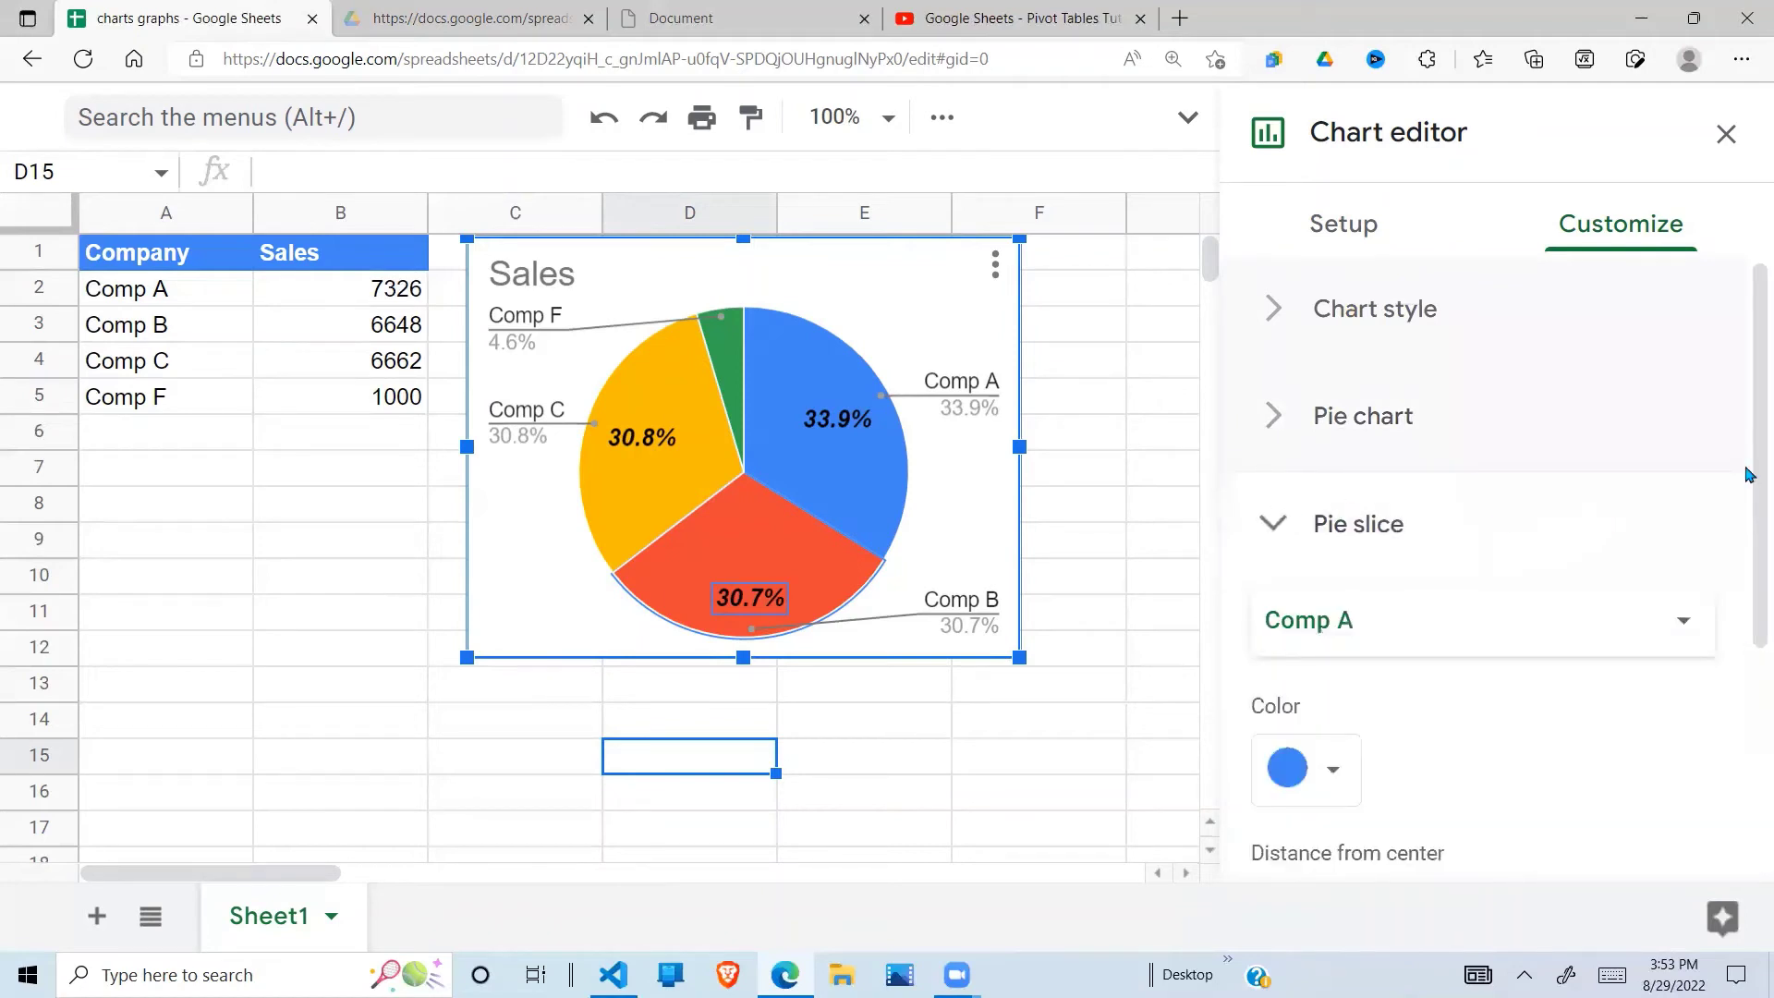
{"action": "left_click_drag", "start_coordinate": [1749, 456], "coordinate": [1750, 582]}
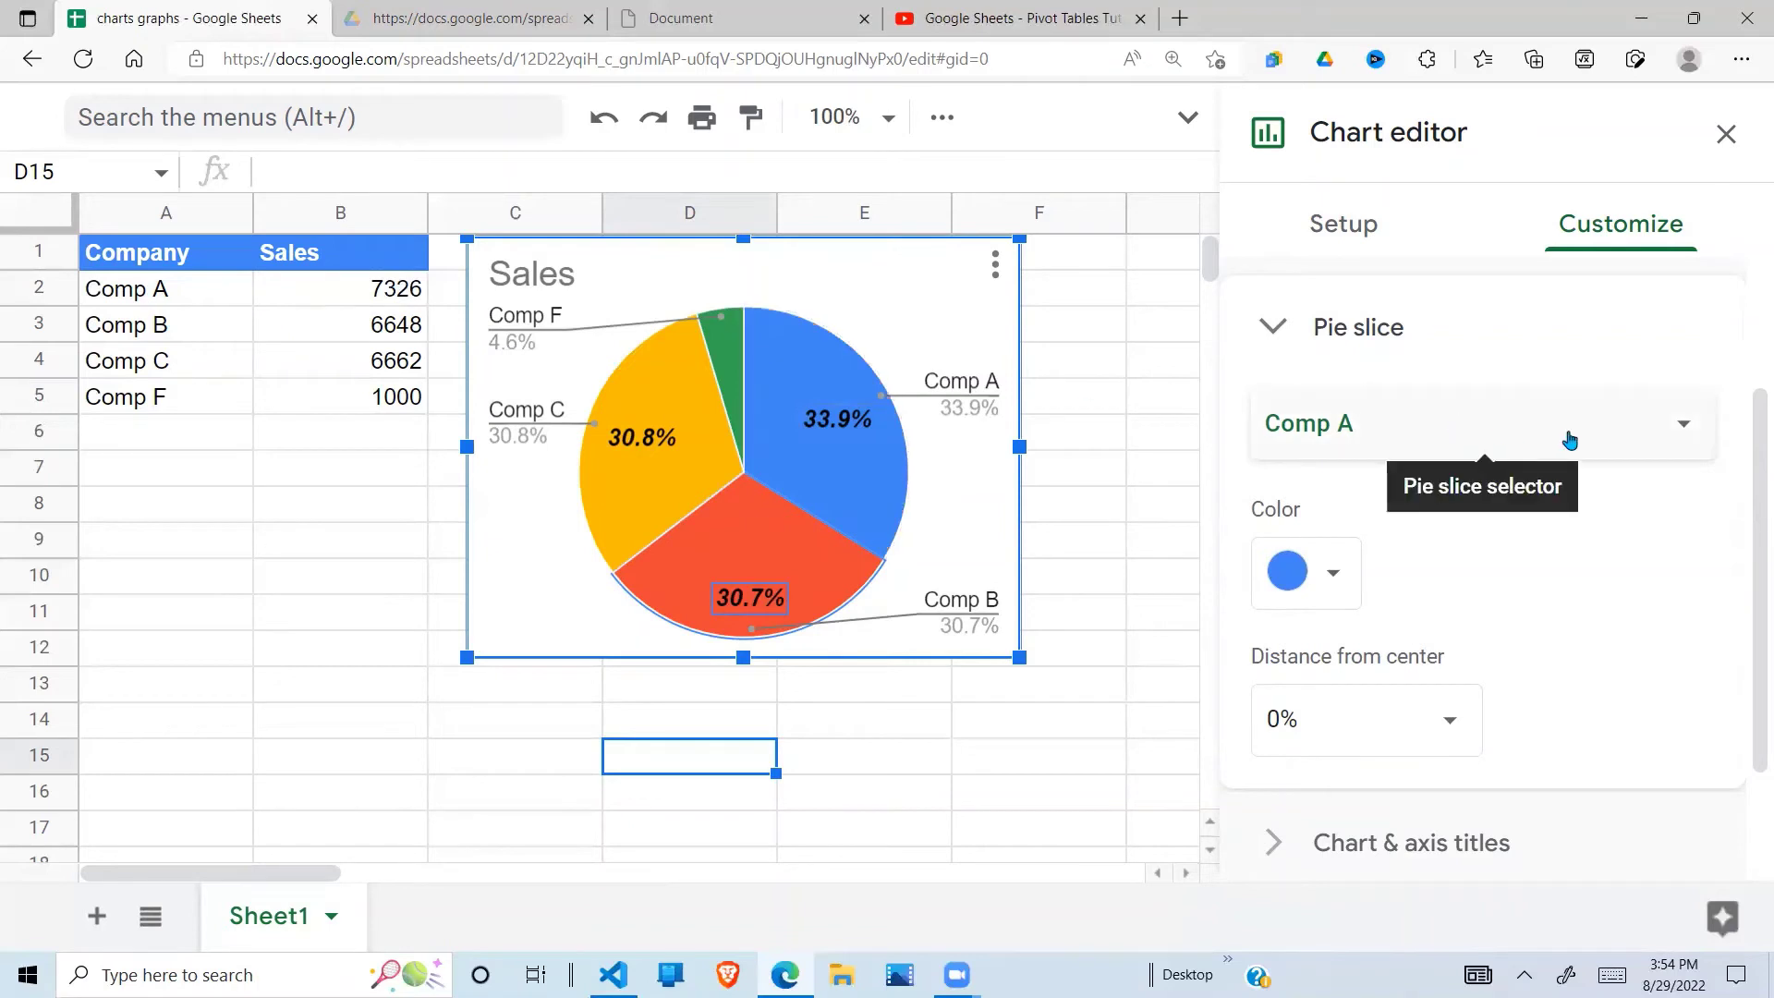
{"action": "left_click", "coordinate": [1680, 430]}
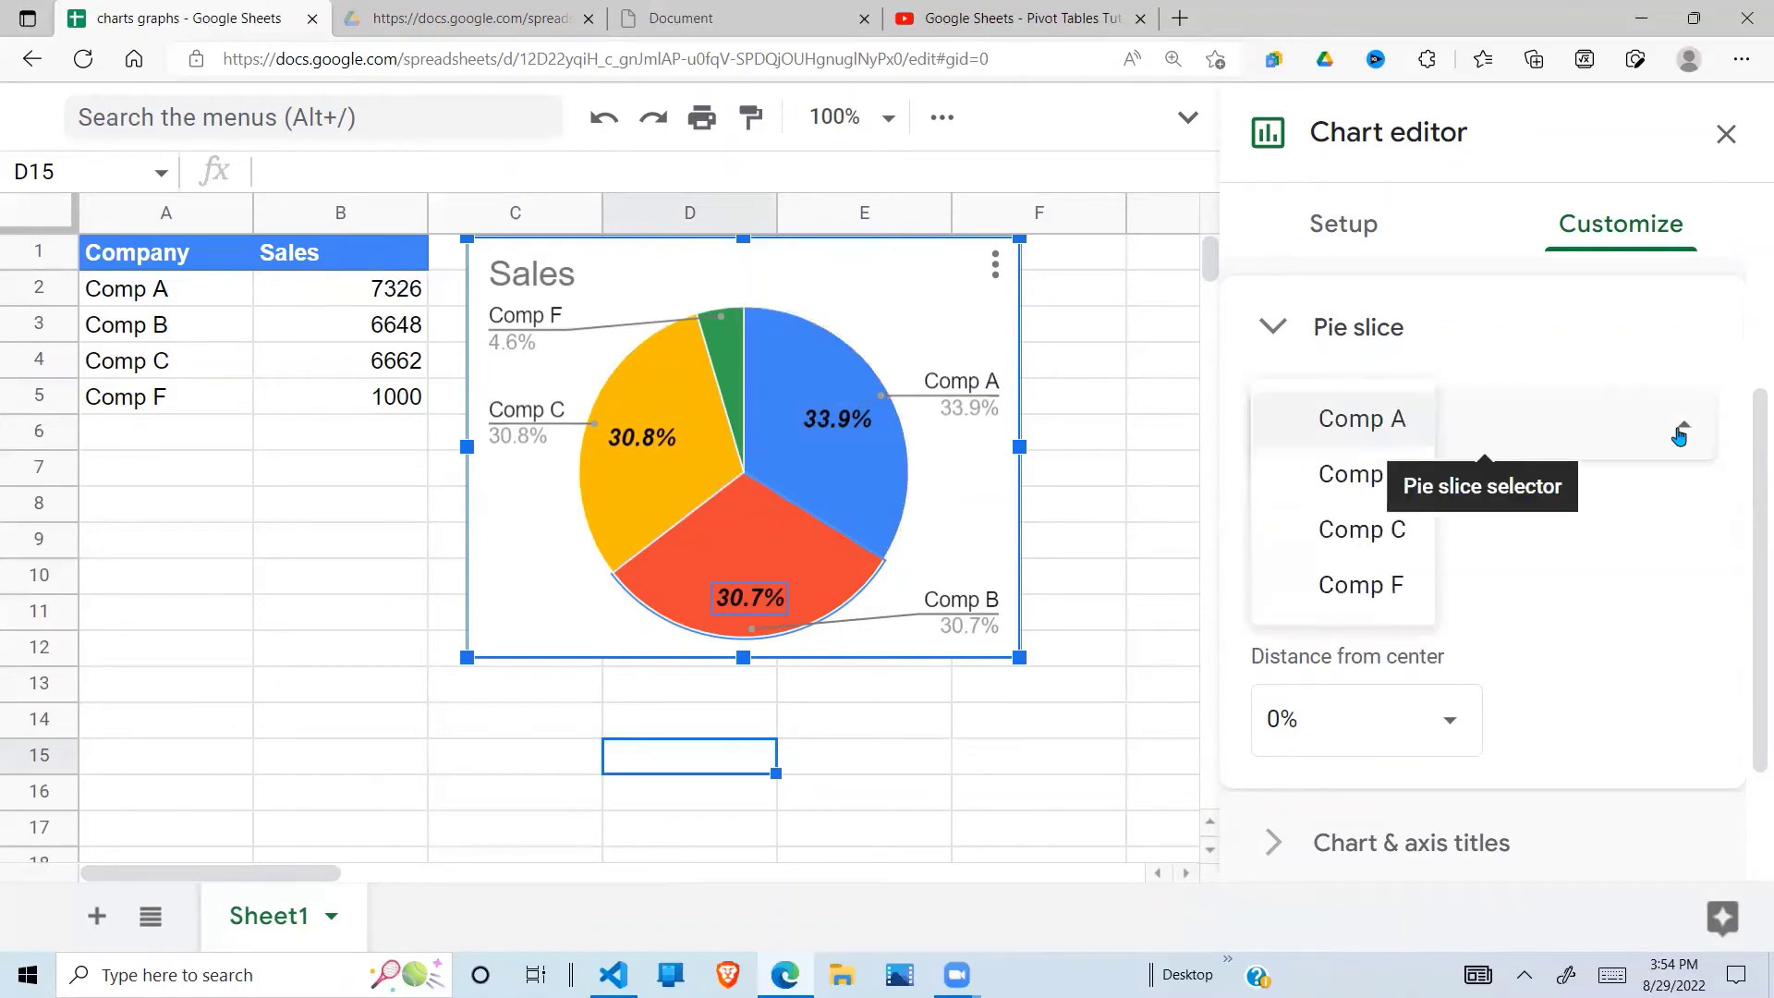
{"action": "left_click", "coordinate": [1371, 434]}
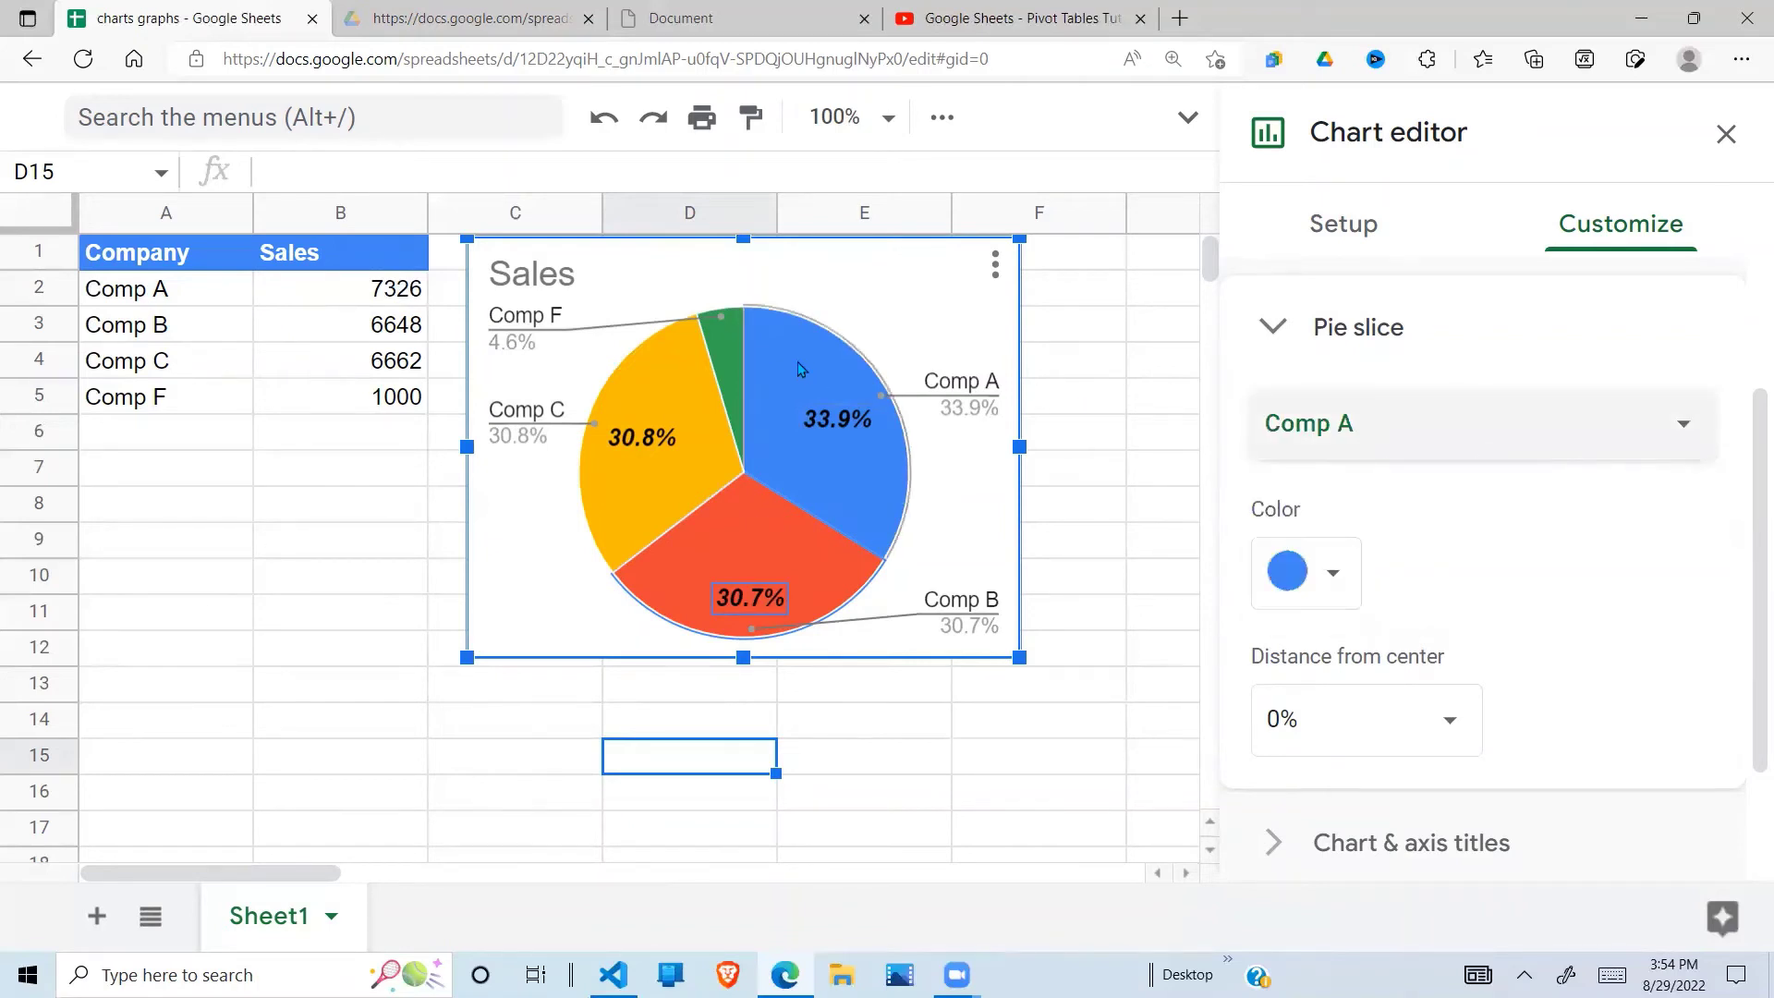
{"action": "left_click", "coordinate": [1680, 431]}
{"action": "left_click", "coordinate": [1387, 426]}
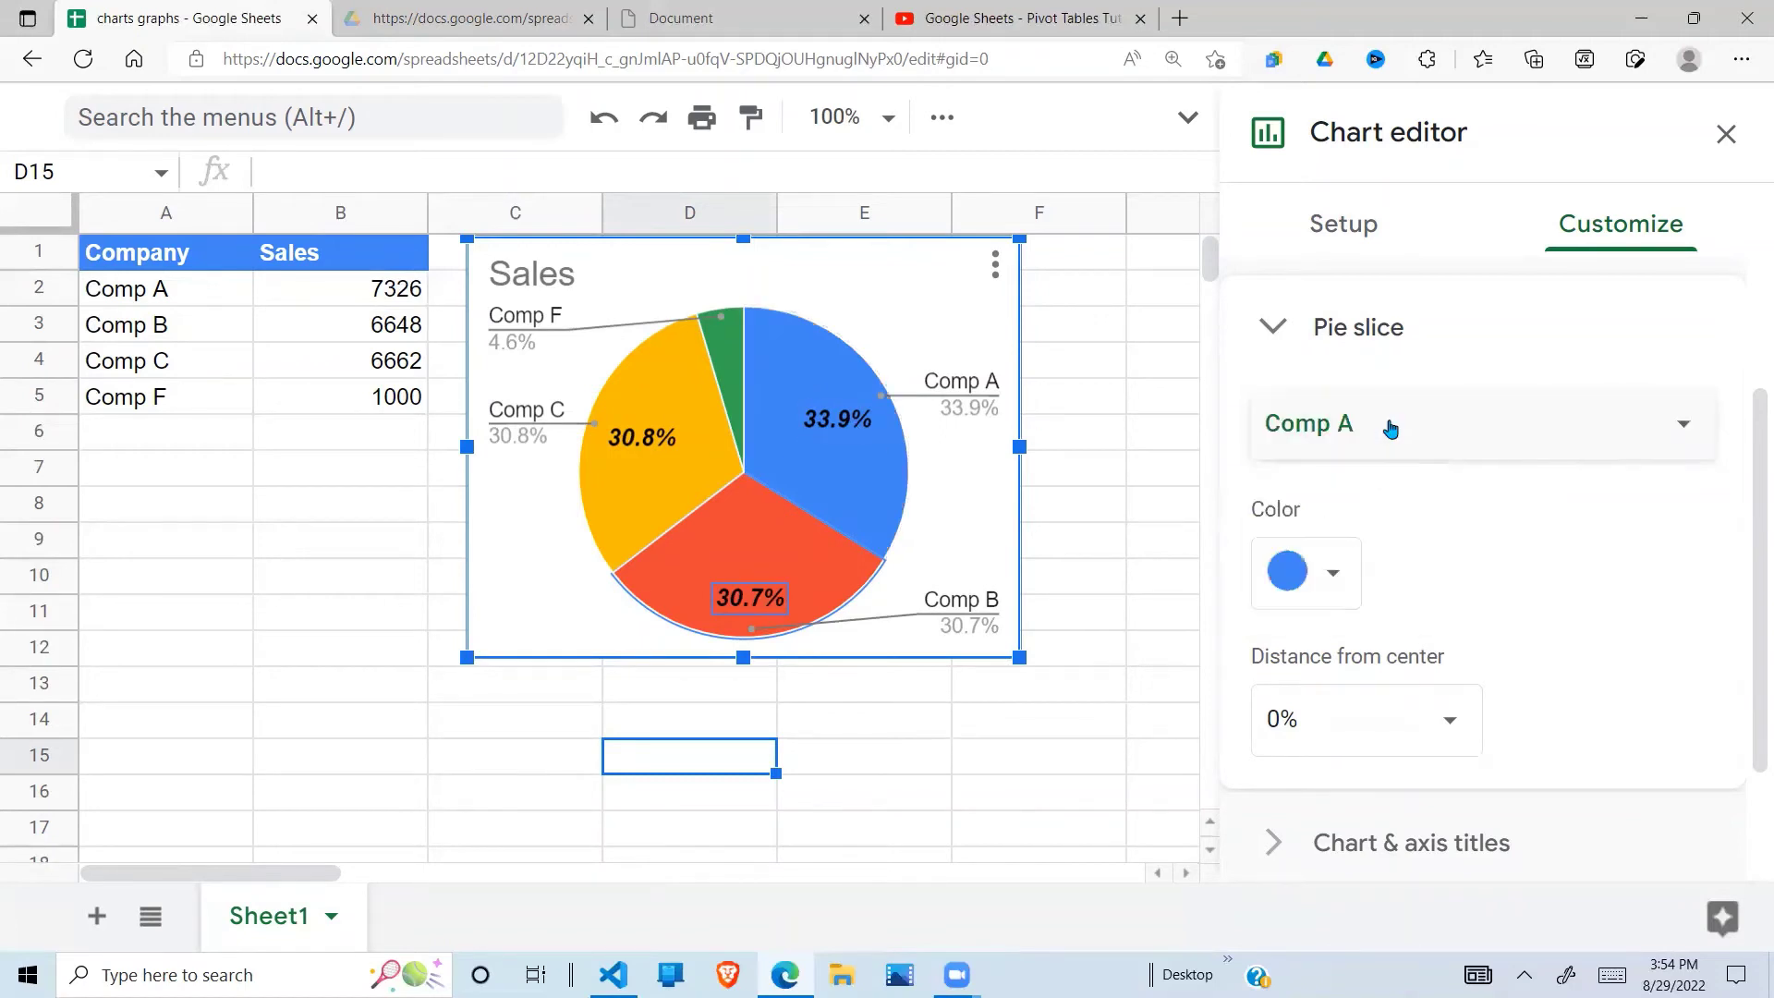
{"action": "left_click", "coordinate": [1336, 577]}
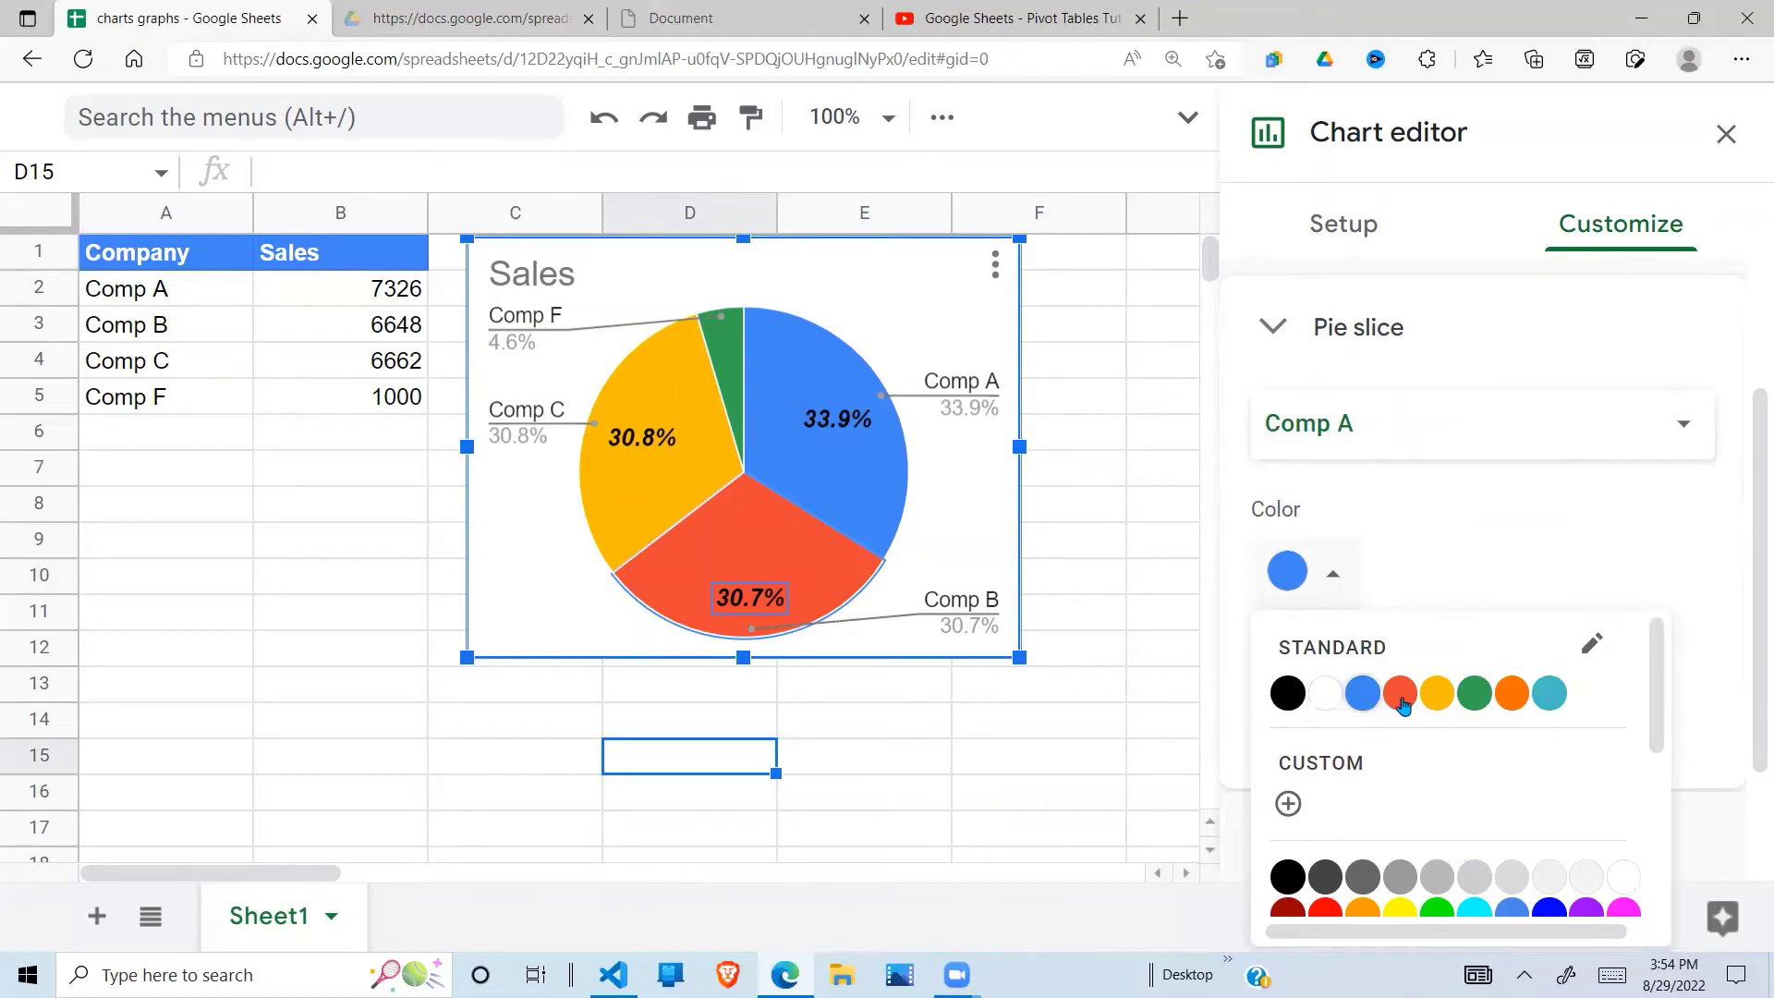
{"action": "left_click", "coordinate": [1438, 699]}
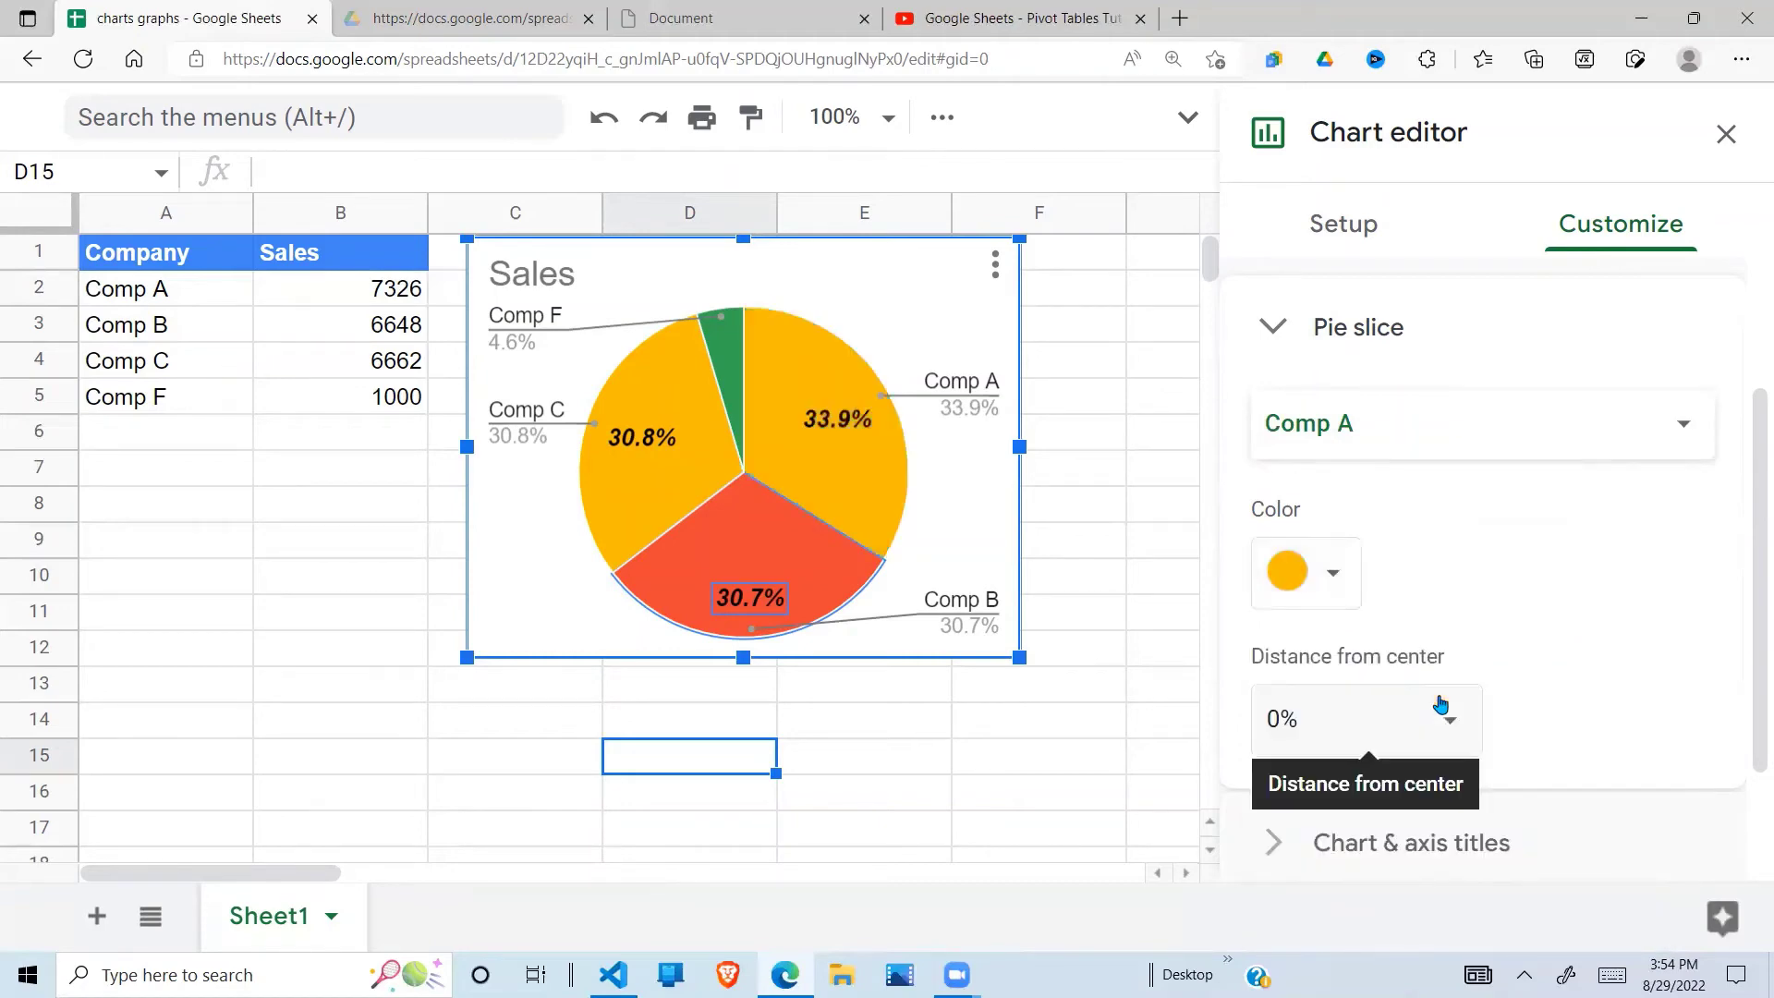
{"action": "left_click", "coordinate": [1337, 580]}
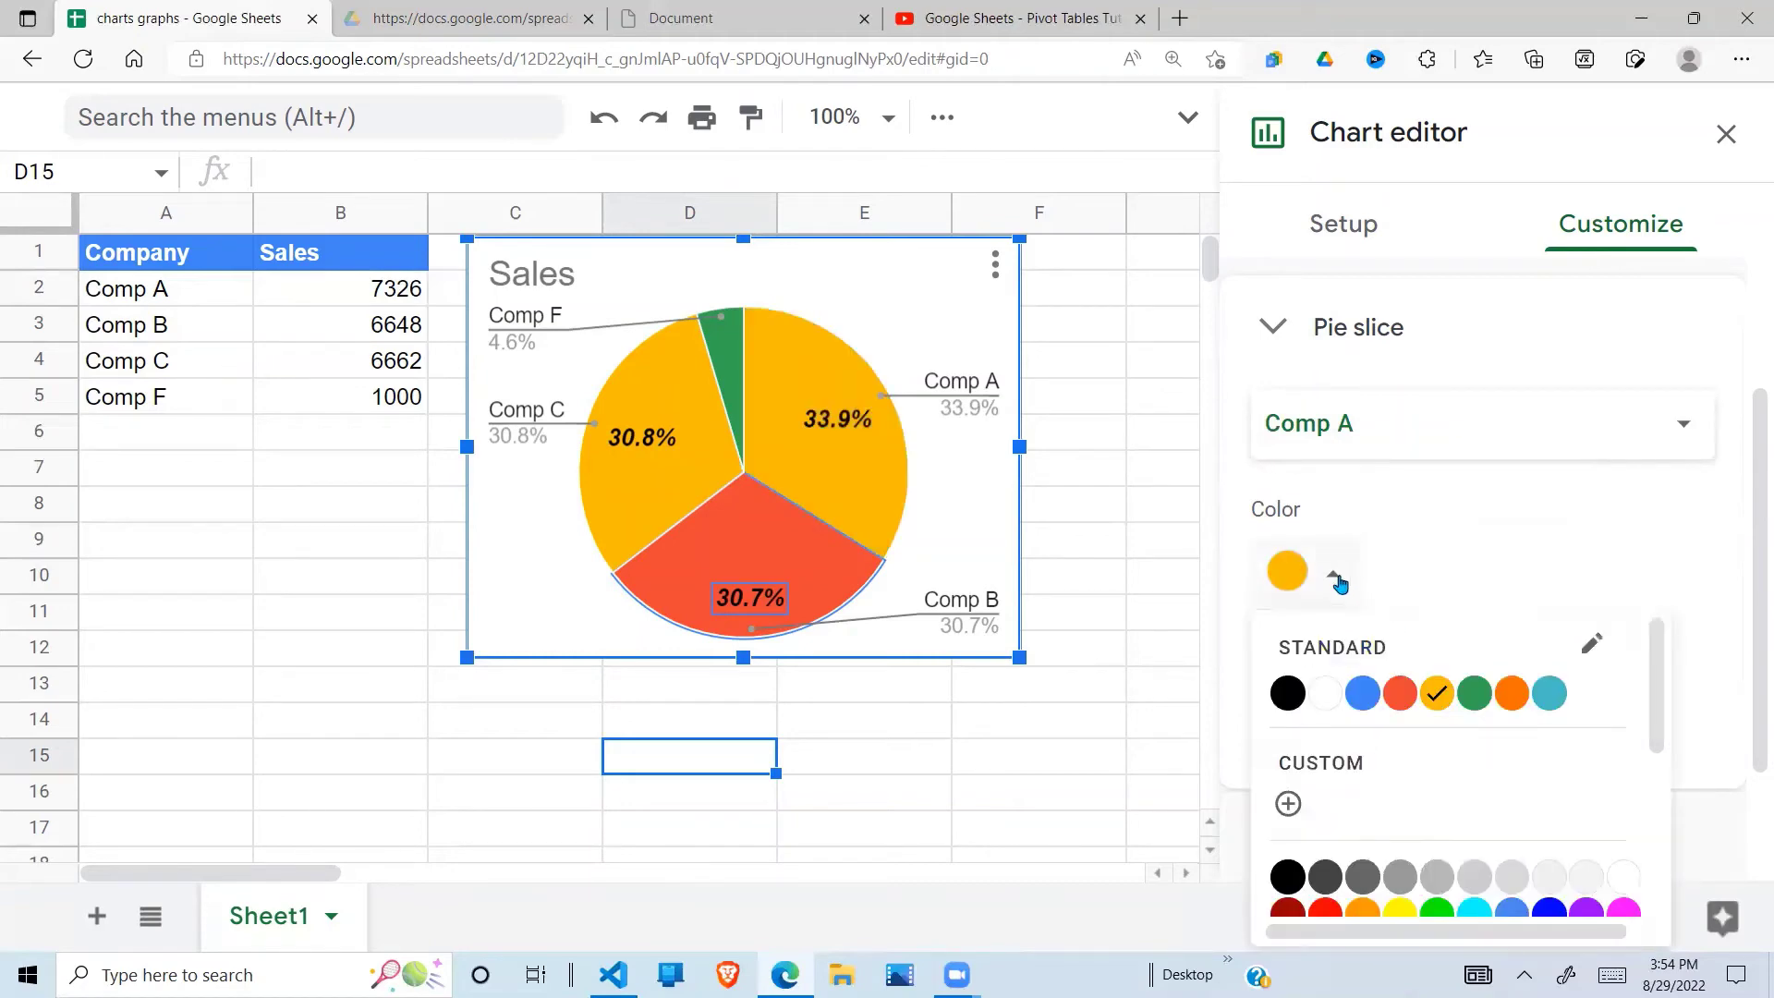
{"action": "left_click", "coordinate": [1365, 694]}
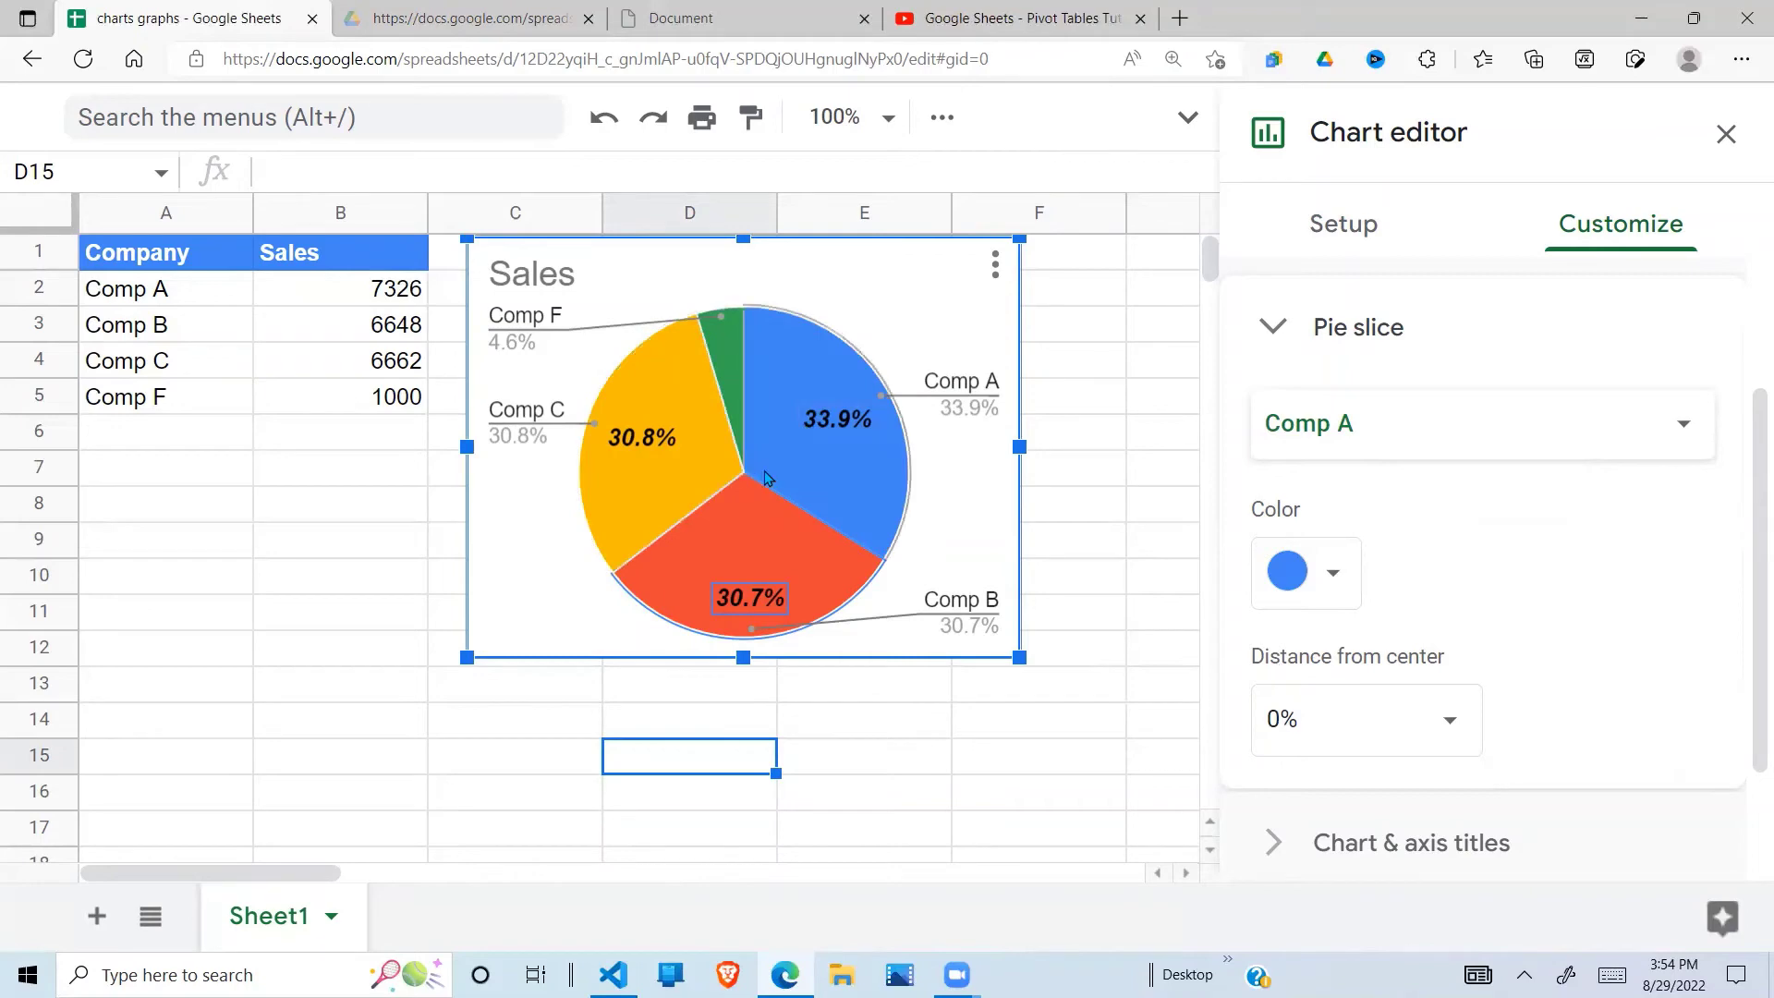
Step: Try a 25% distance from center for the Comp A slice, reset it to 0%, and collapse the Pie slice settings
{"action": "left_click", "coordinate": [1451, 720]}
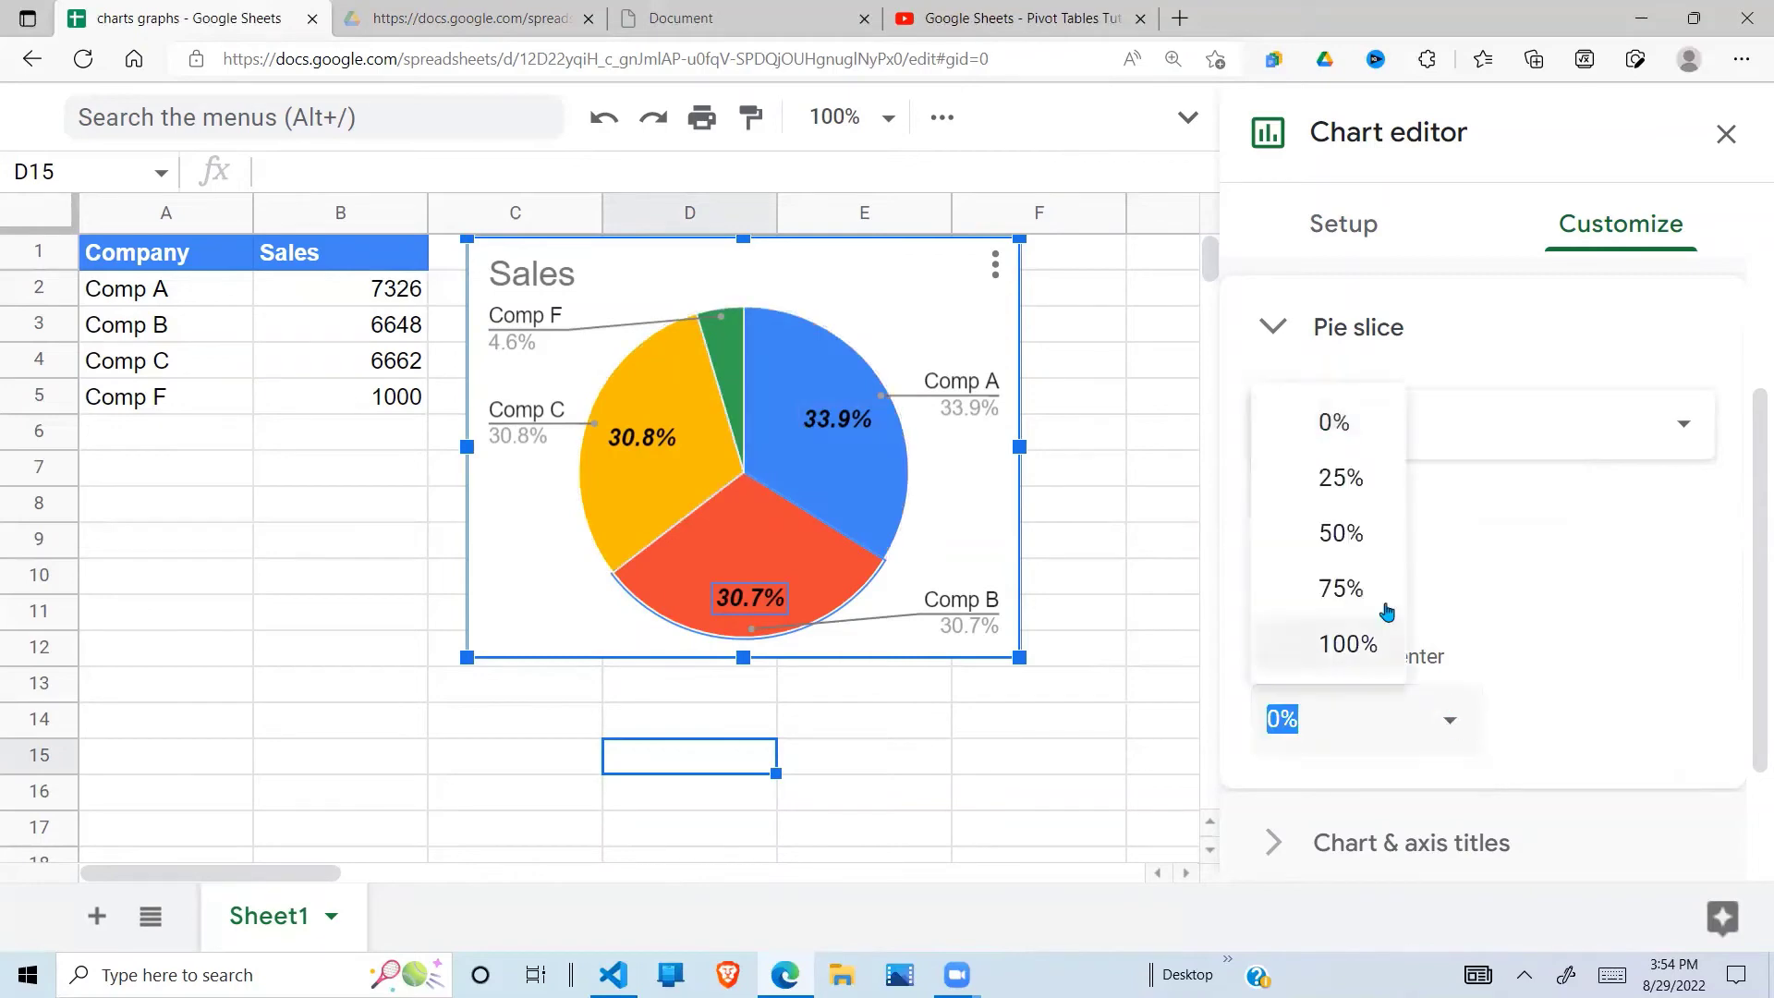
{"action": "left_click", "coordinate": [1362, 497]}
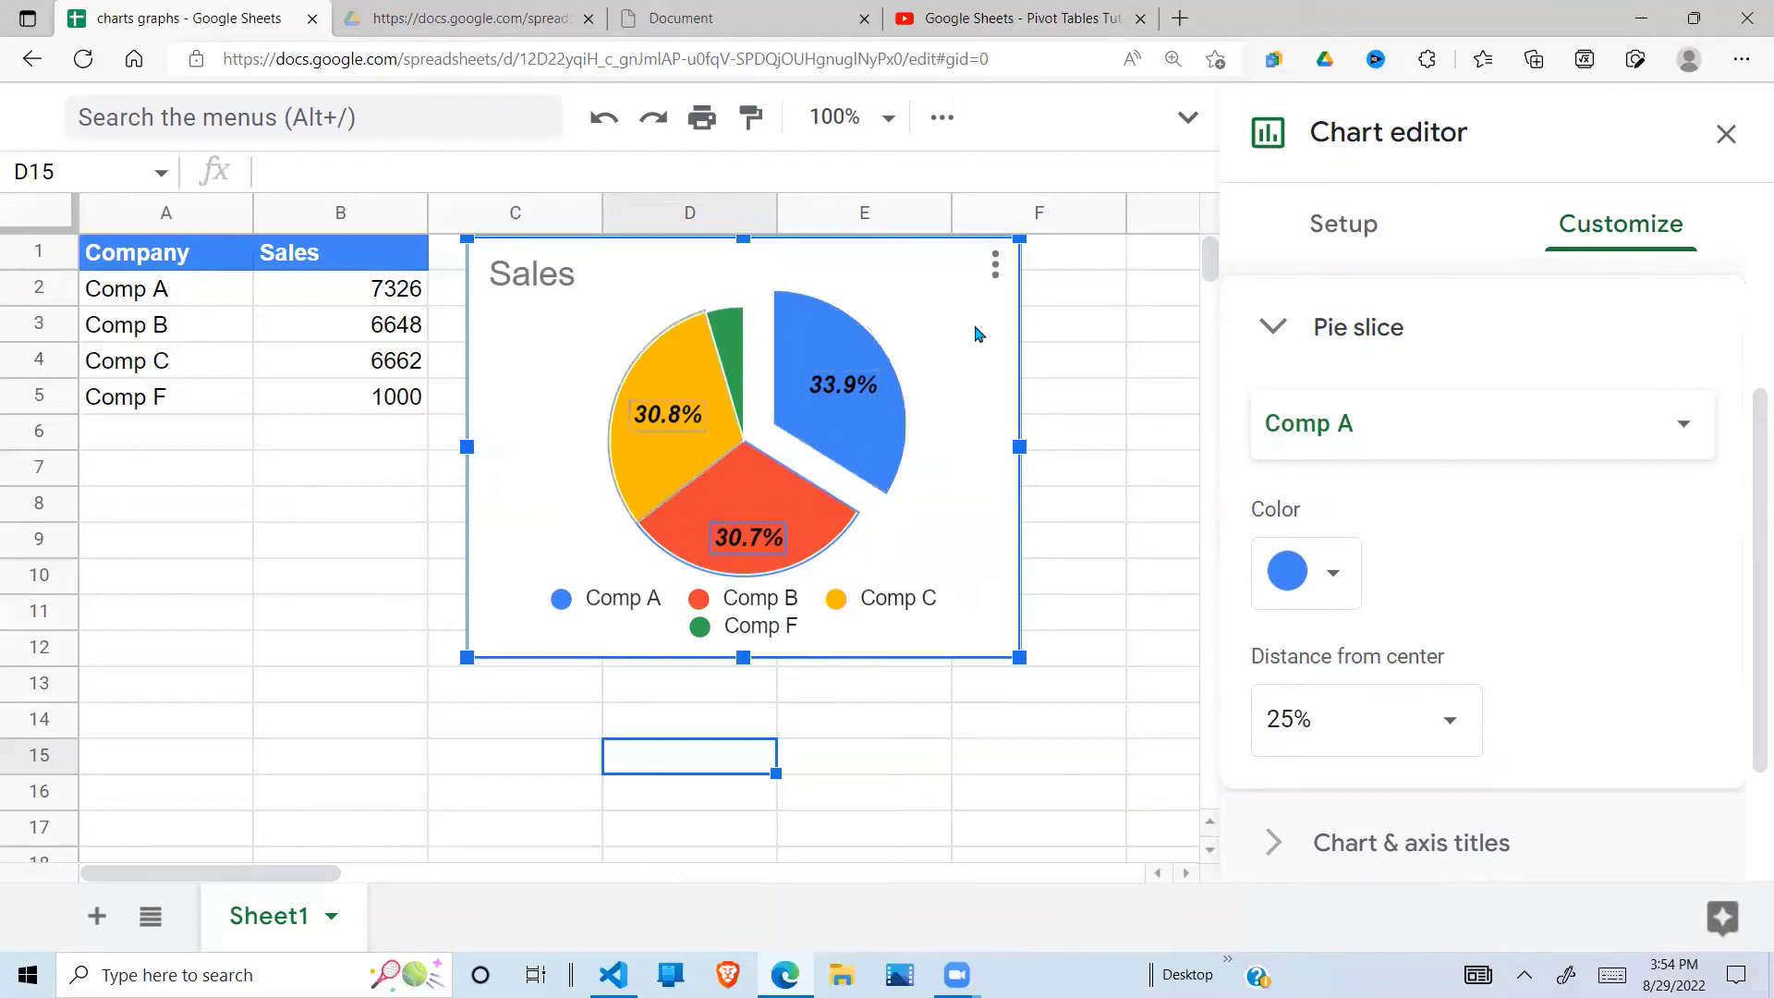
{"action": "left_click", "coordinate": [1449, 721]}
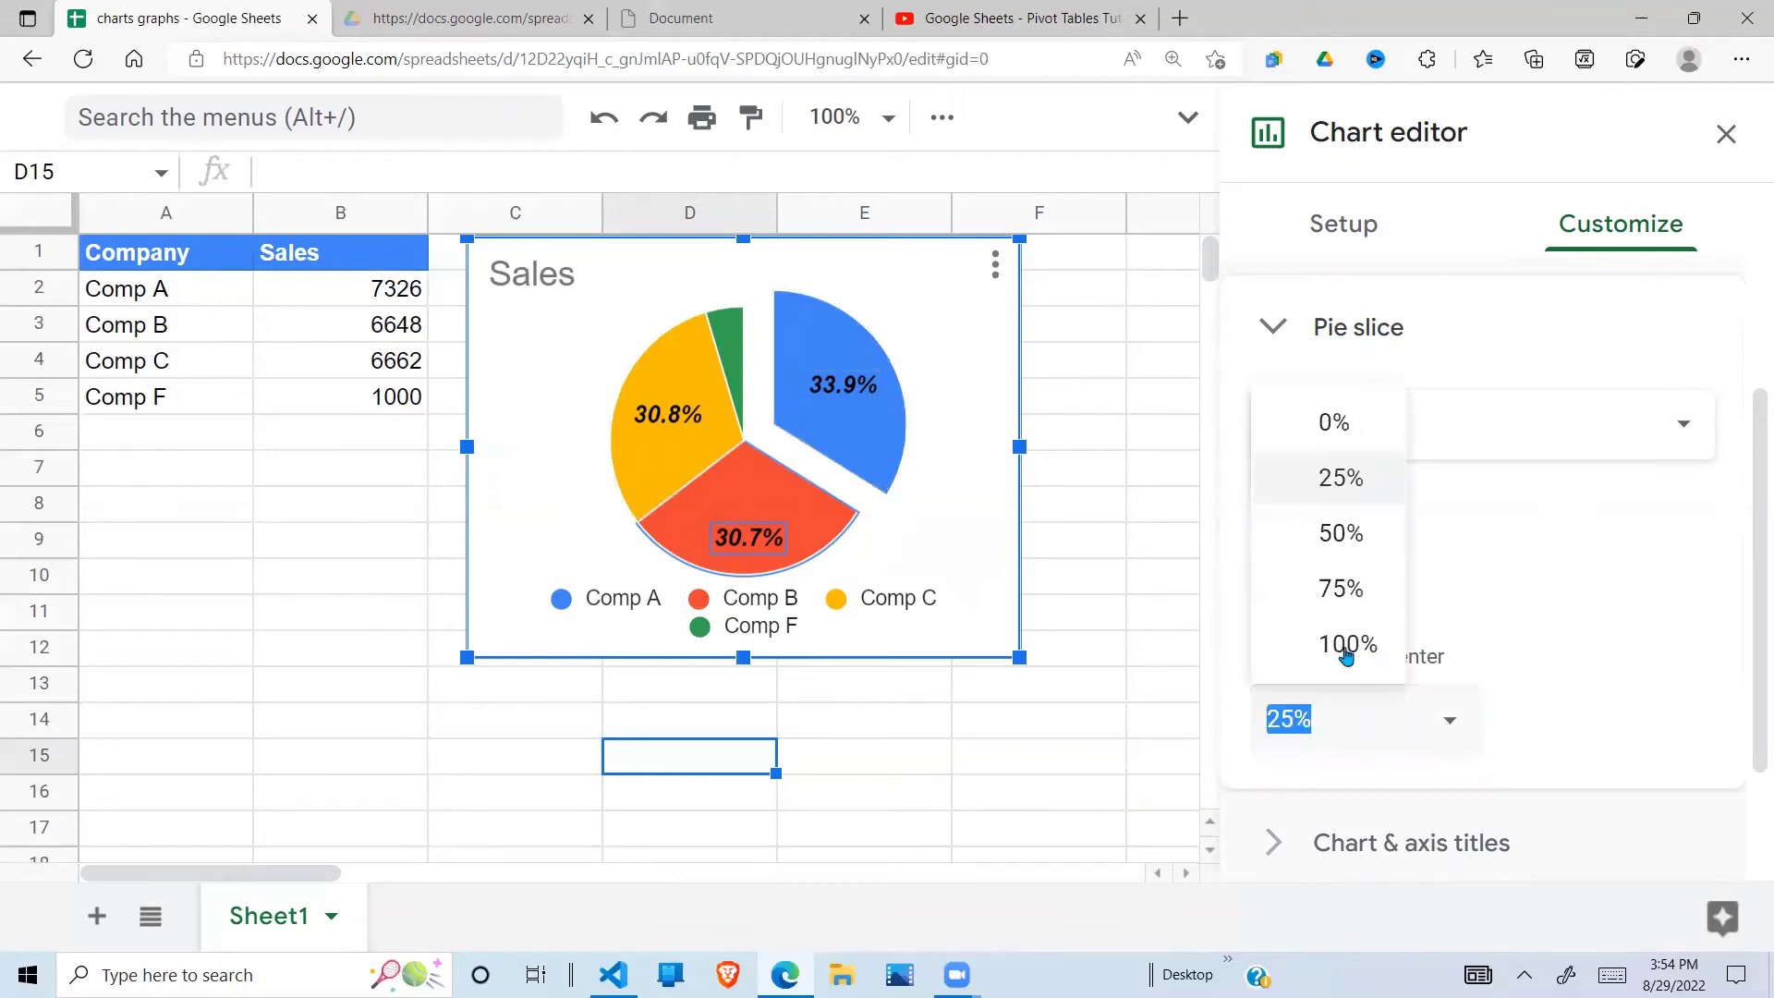
{"action": "left_click", "coordinate": [1351, 431]}
{"action": "scroll", "coordinate": [1750, 674], "scroll_direction": "down", "scroll_amount": 1}
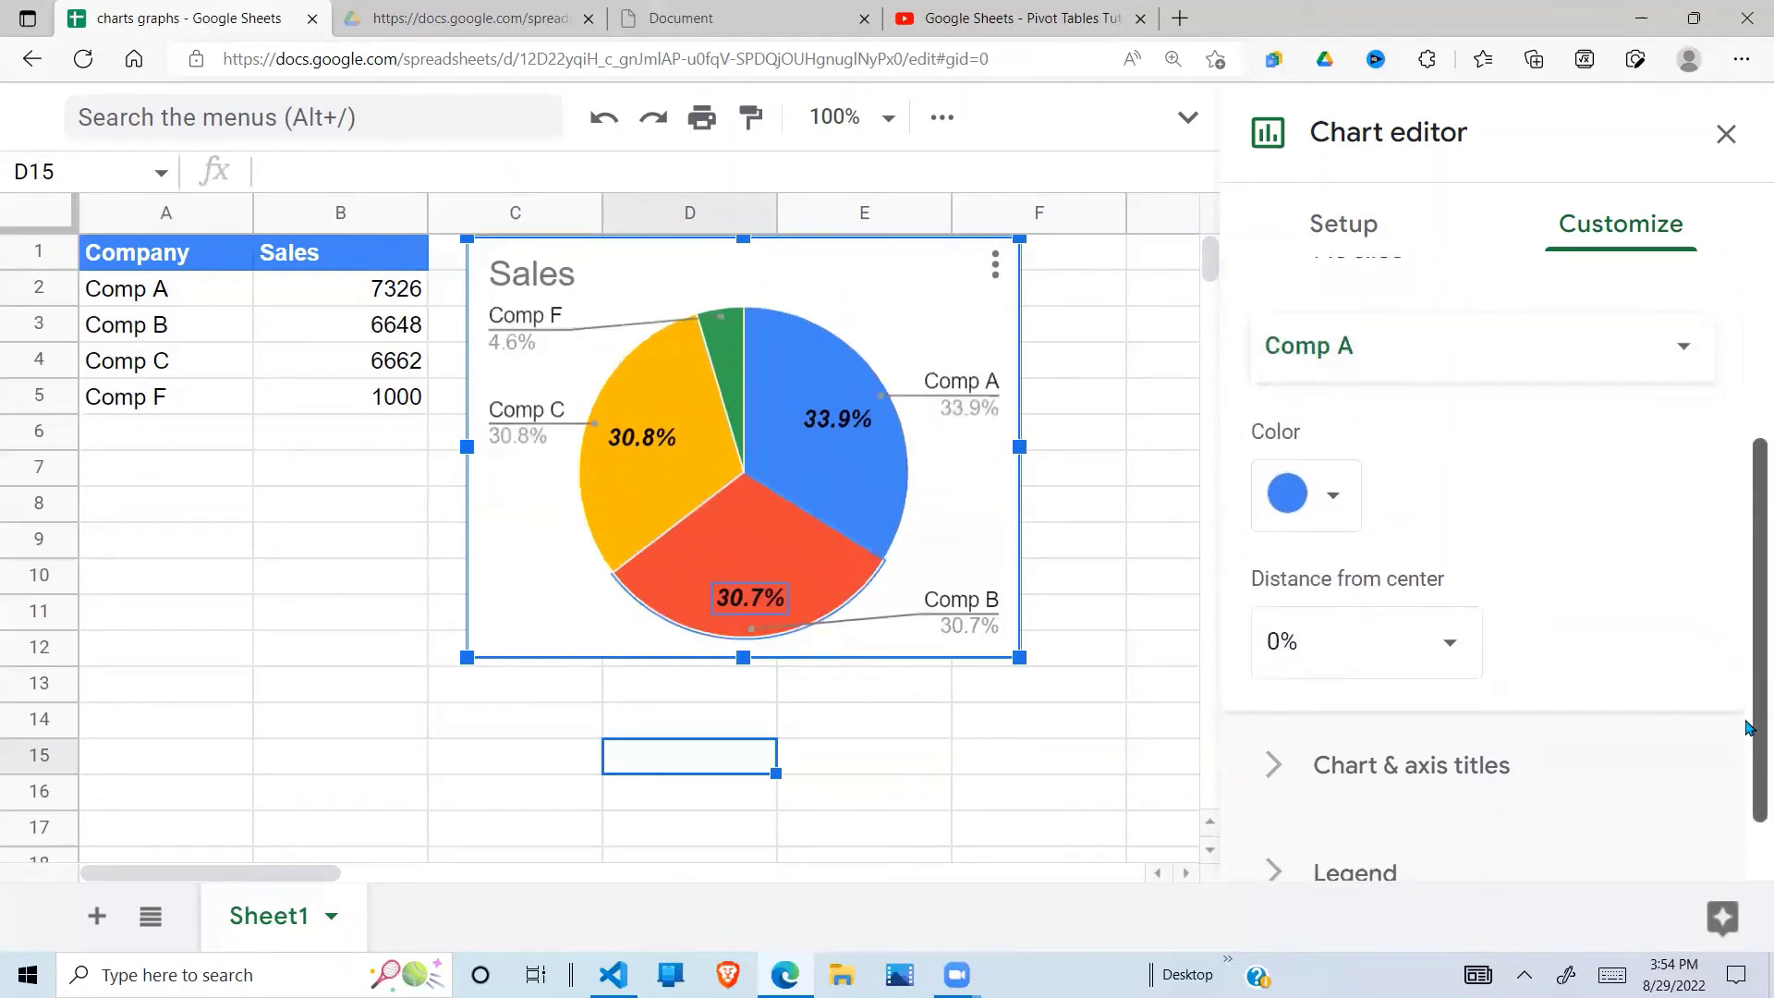
{"action": "scroll", "coordinate": [1750, 708], "scroll_direction": "up", "scroll_amount": 2}
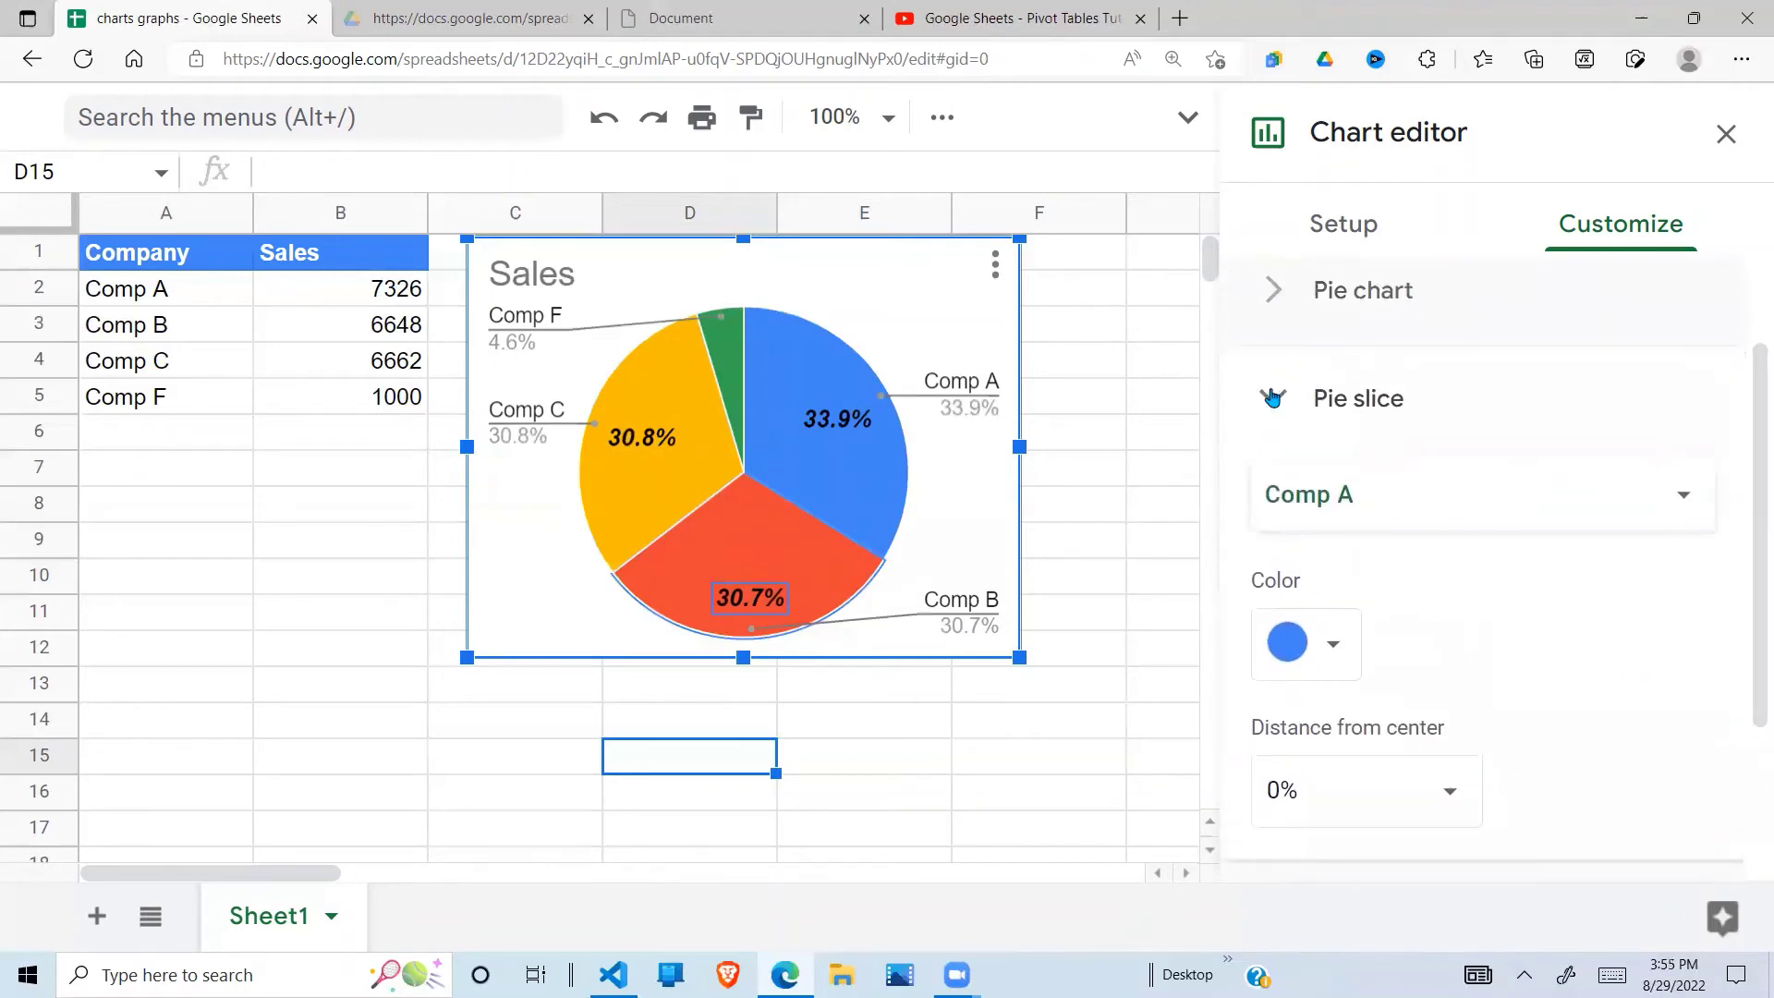
{"action": "left_click", "coordinate": [1278, 398]}
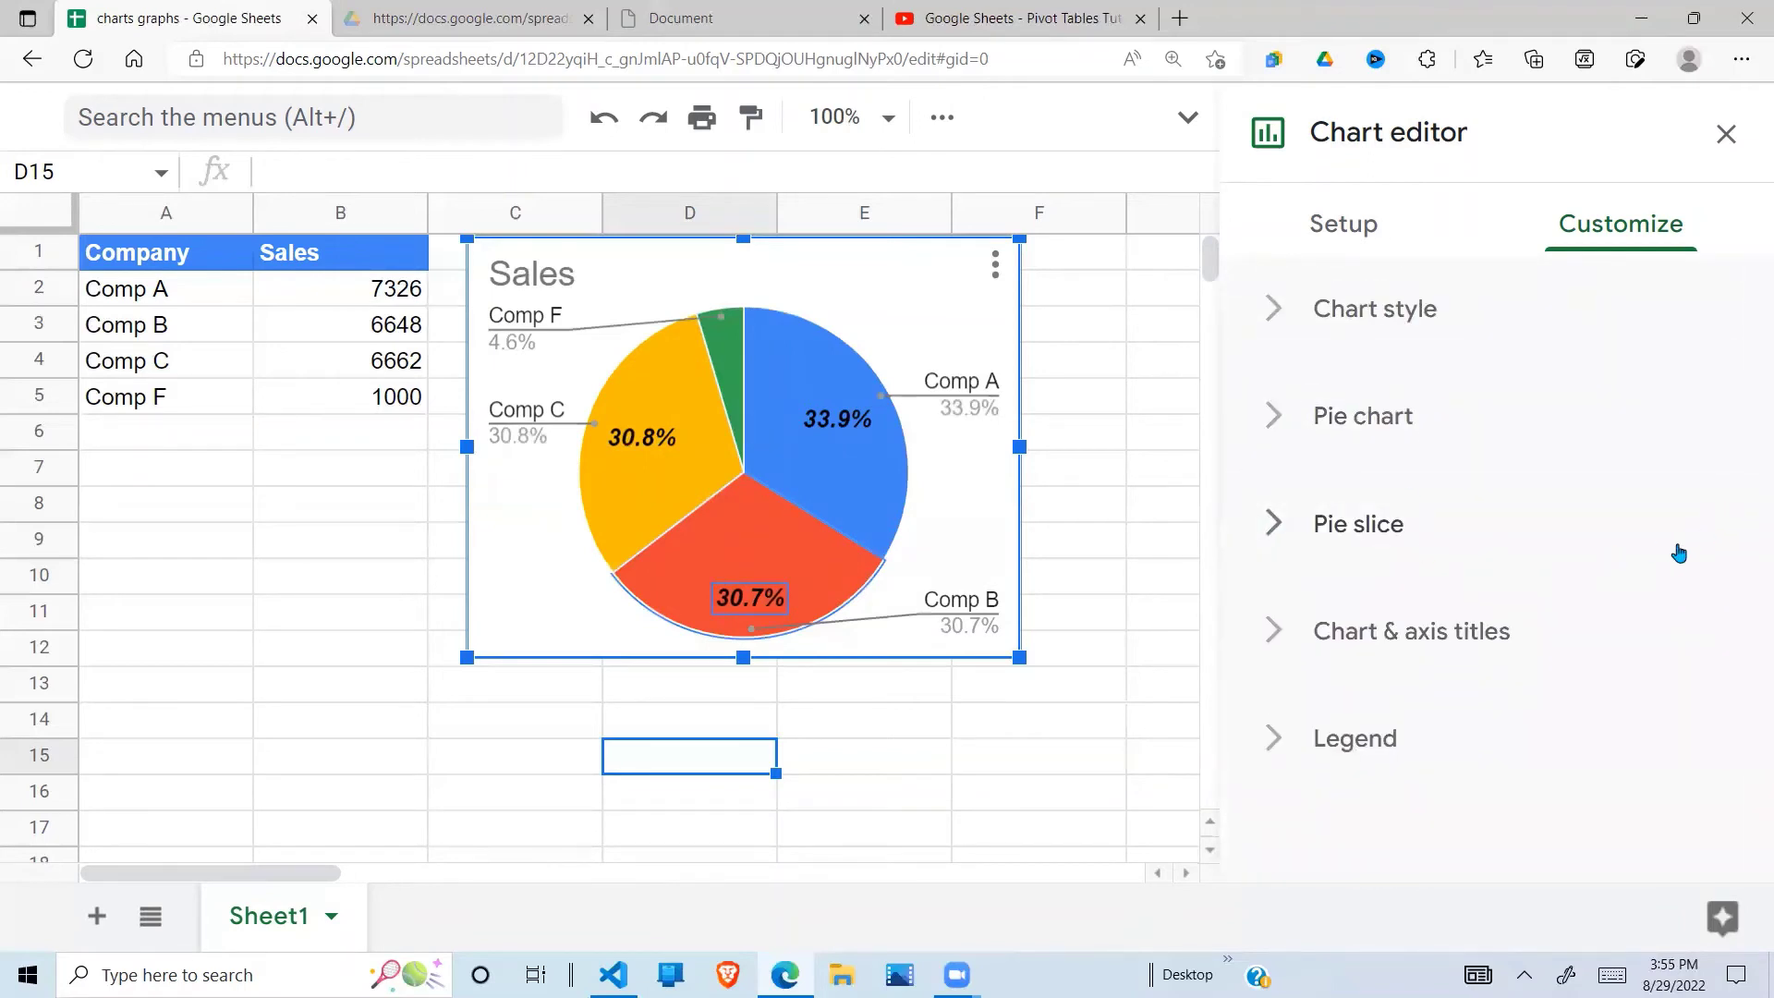
Step: Expand the Chart & axis titles settings and change the chart title text to "Sales of selected companies"
{"action": "left_click", "coordinate": [1281, 627]}
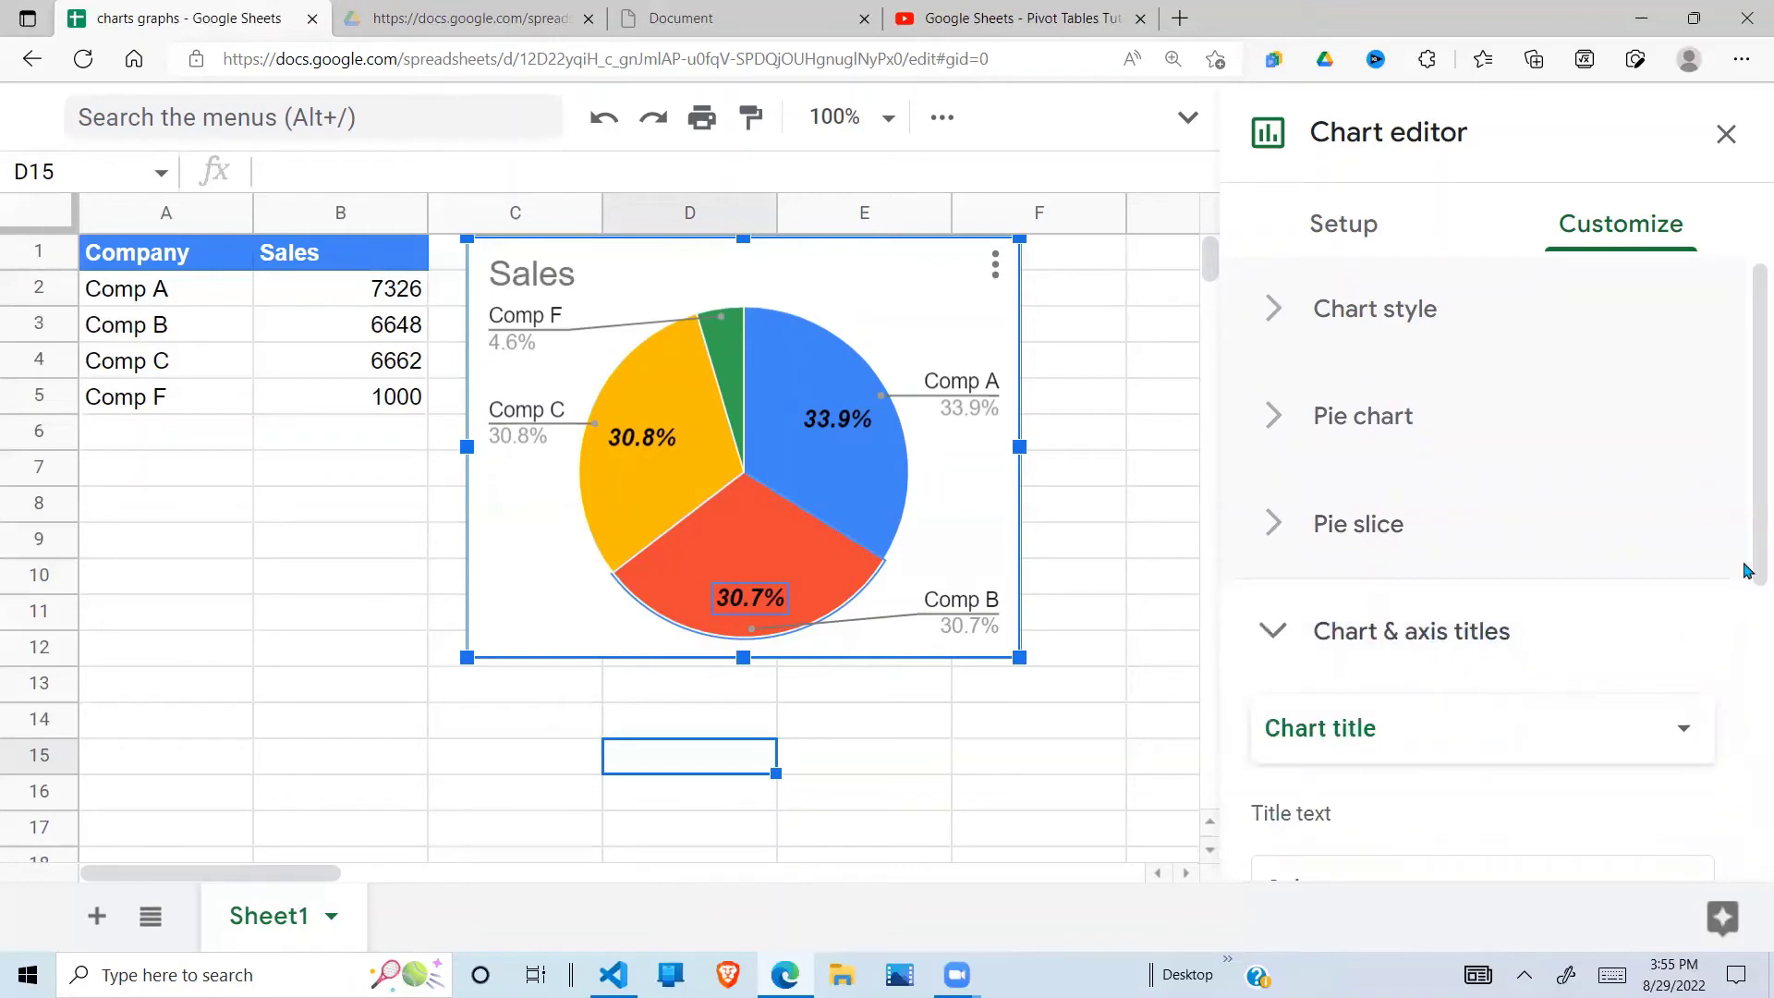
{"action": "left_click_drag", "start_coordinate": [1749, 567], "coordinate": [1747, 677]}
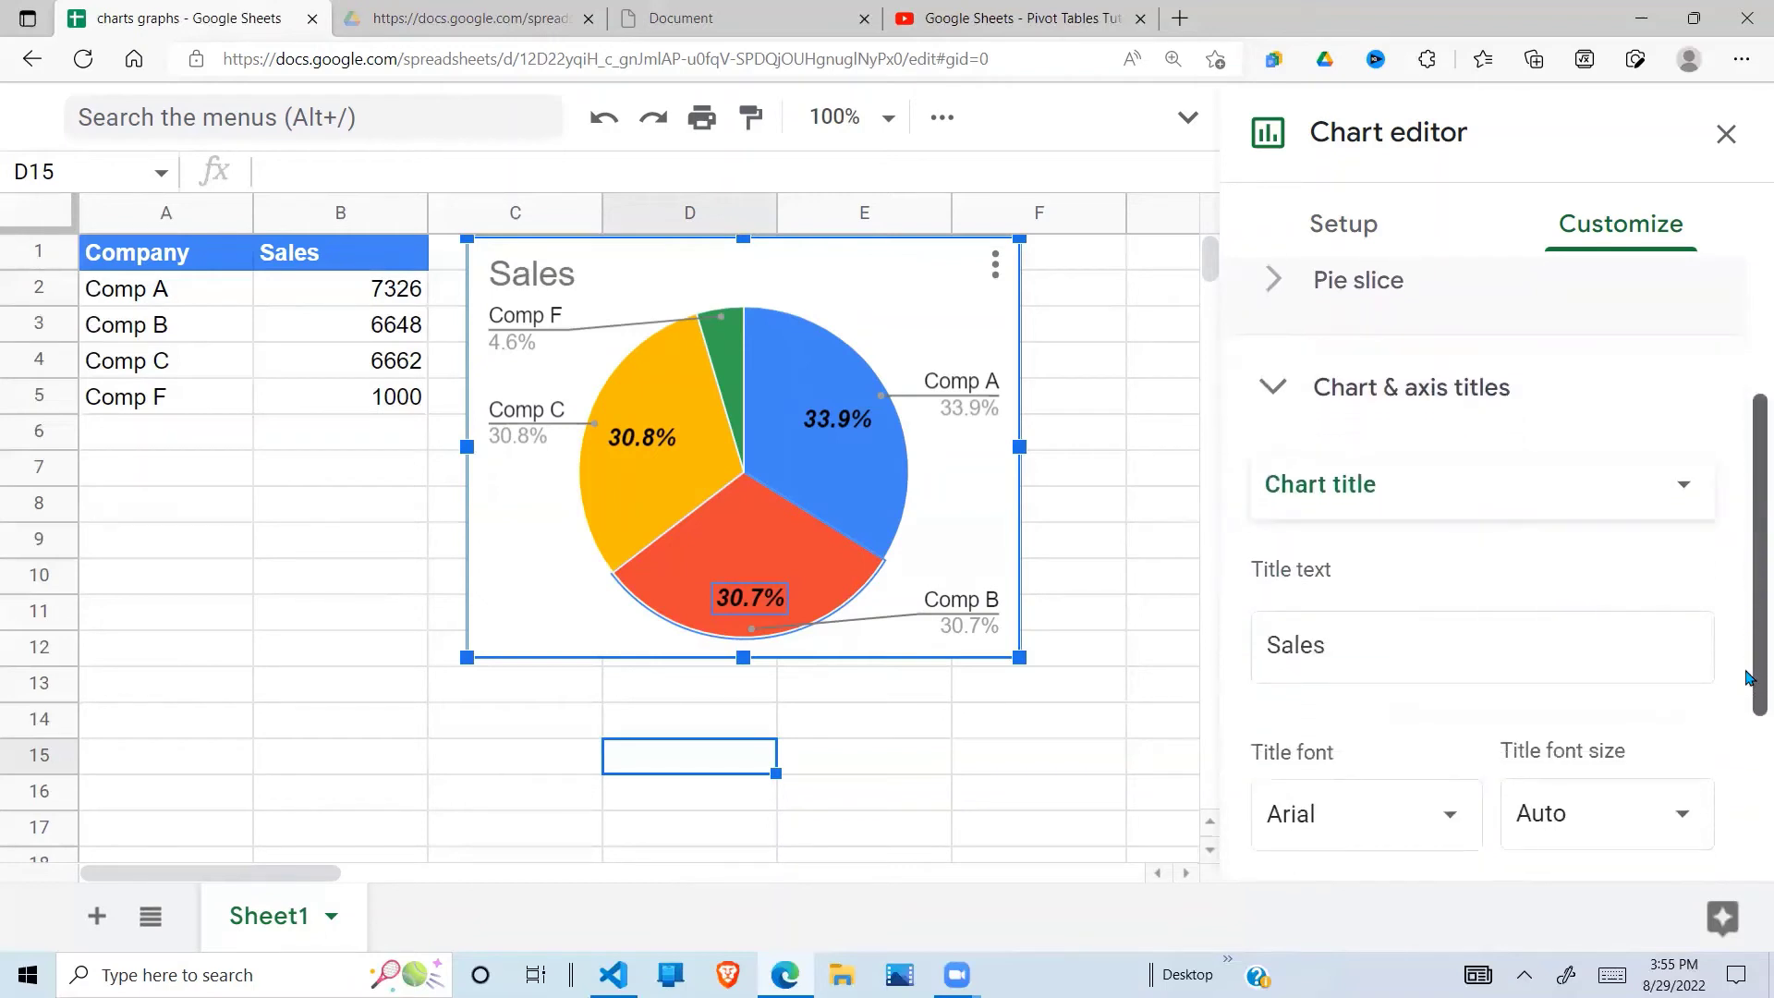
{"action": "left_click", "coordinate": [1377, 499]}
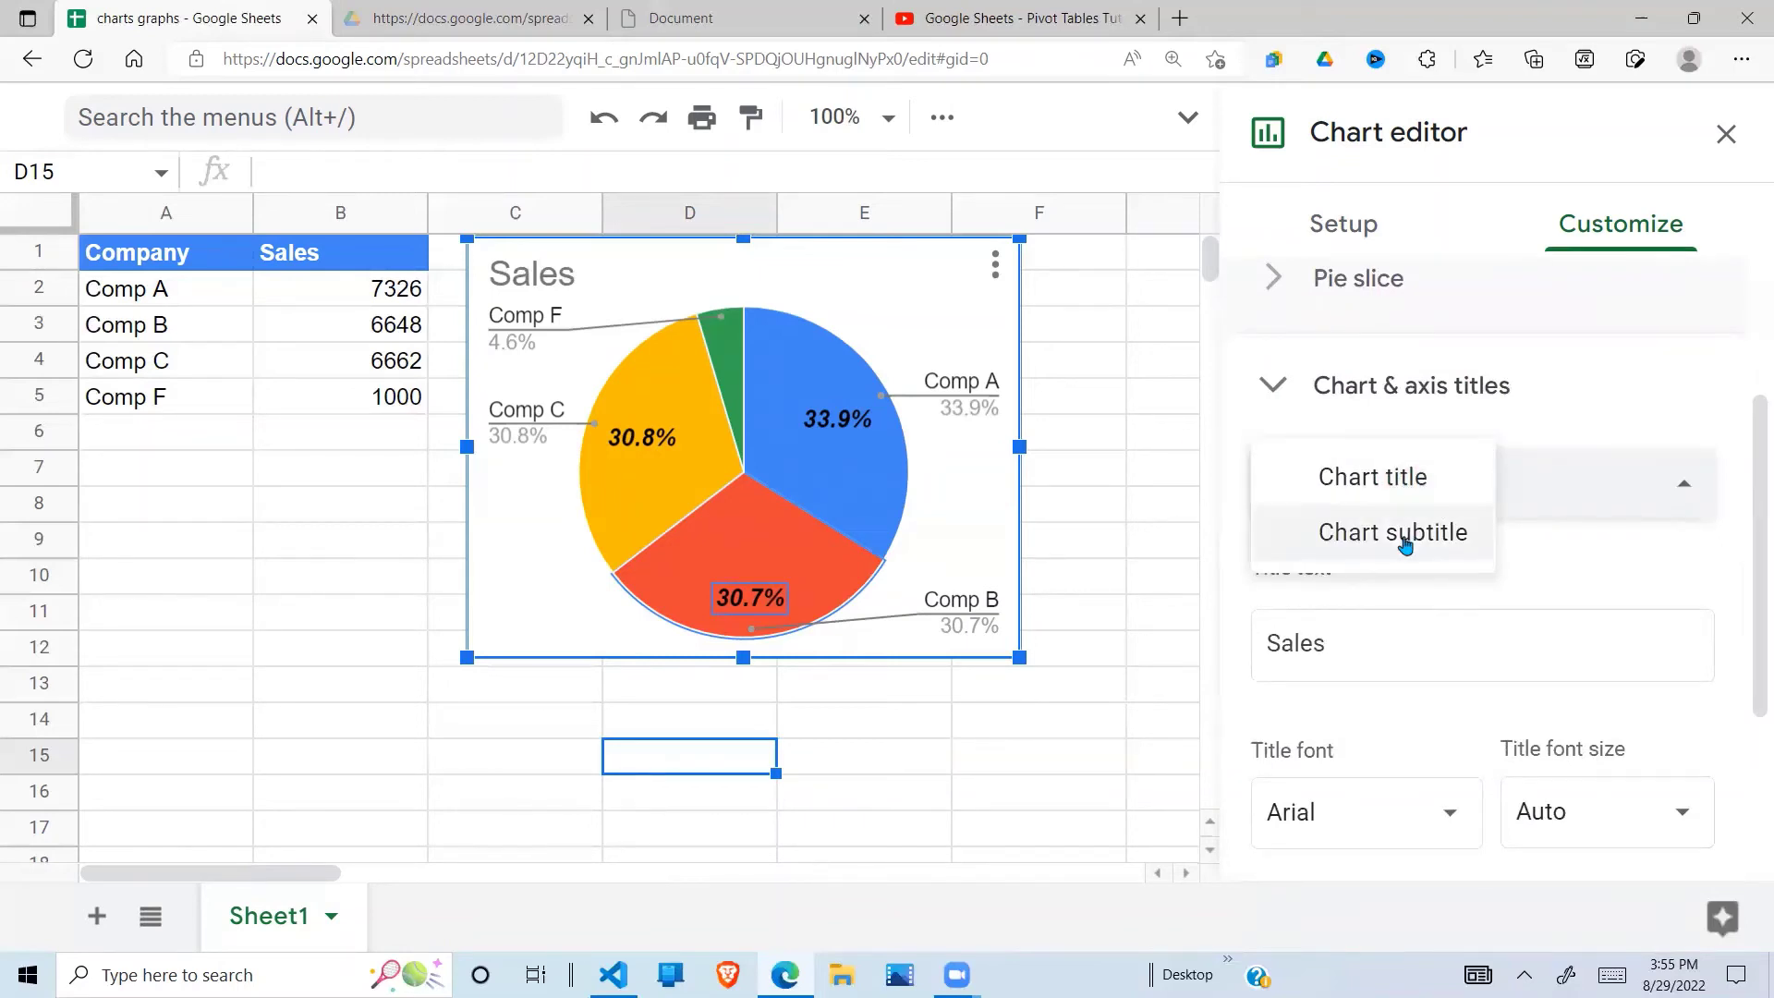
{"action": "left_click", "coordinate": [1419, 485]}
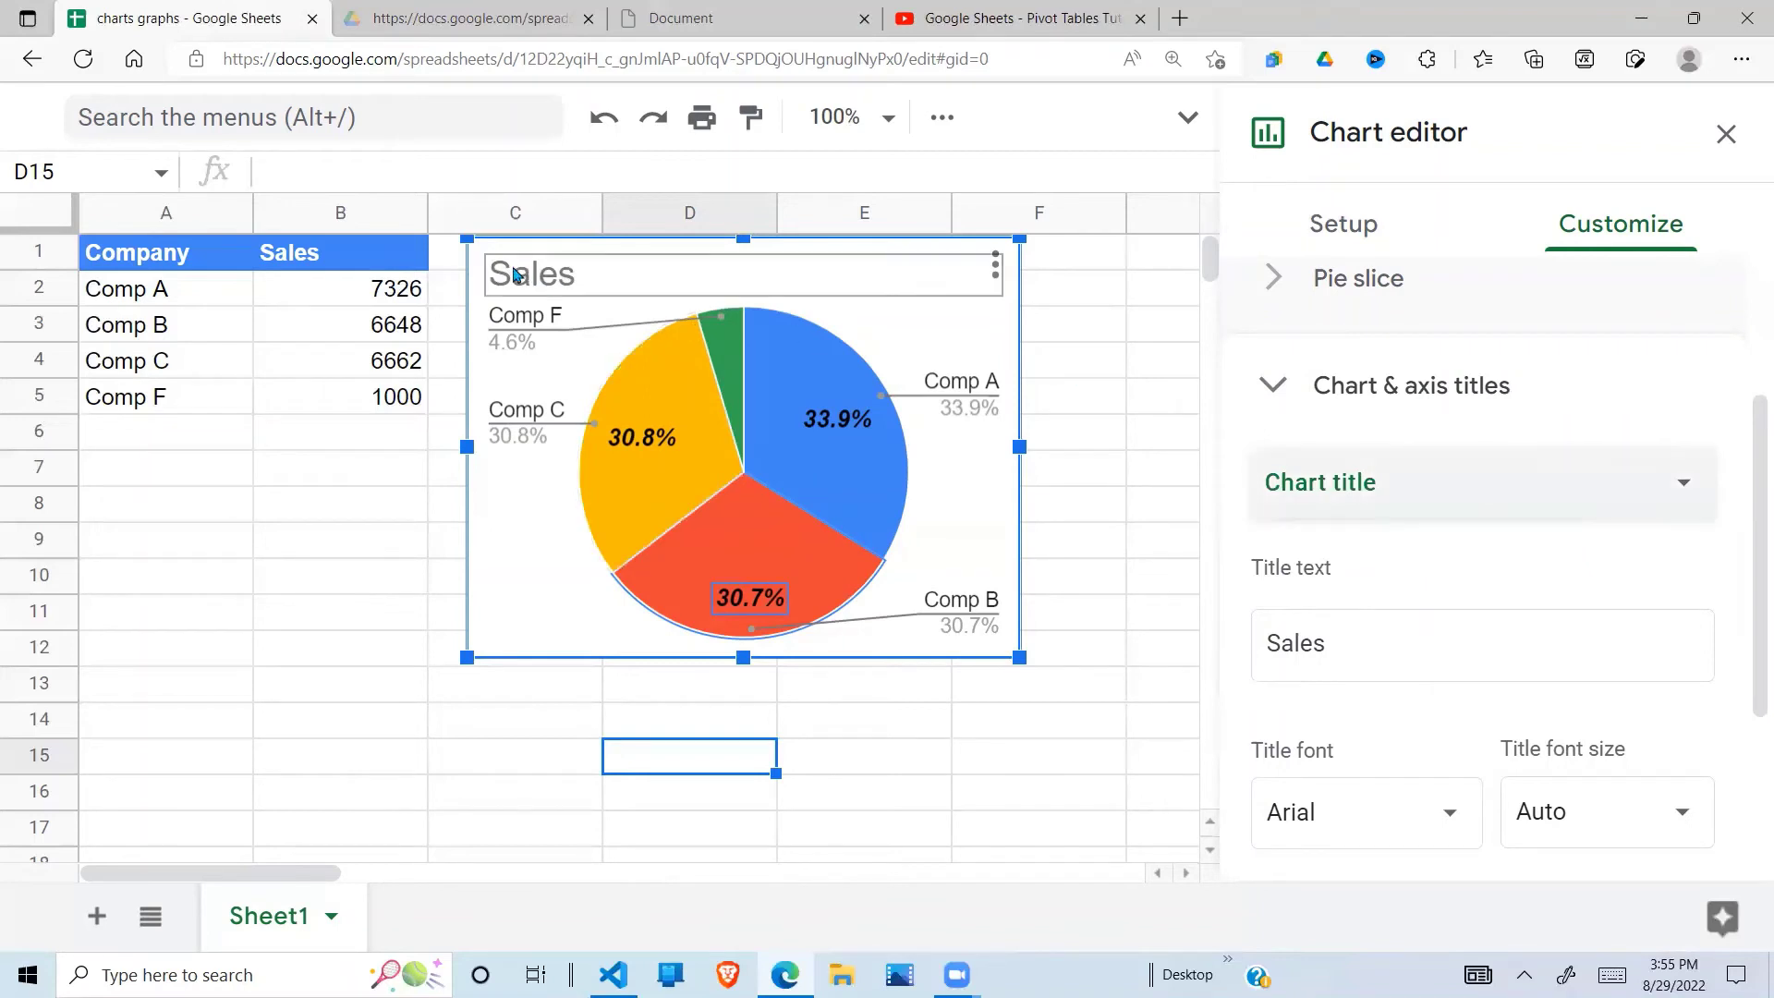
{"action": "left_click", "coordinate": [1381, 656]}
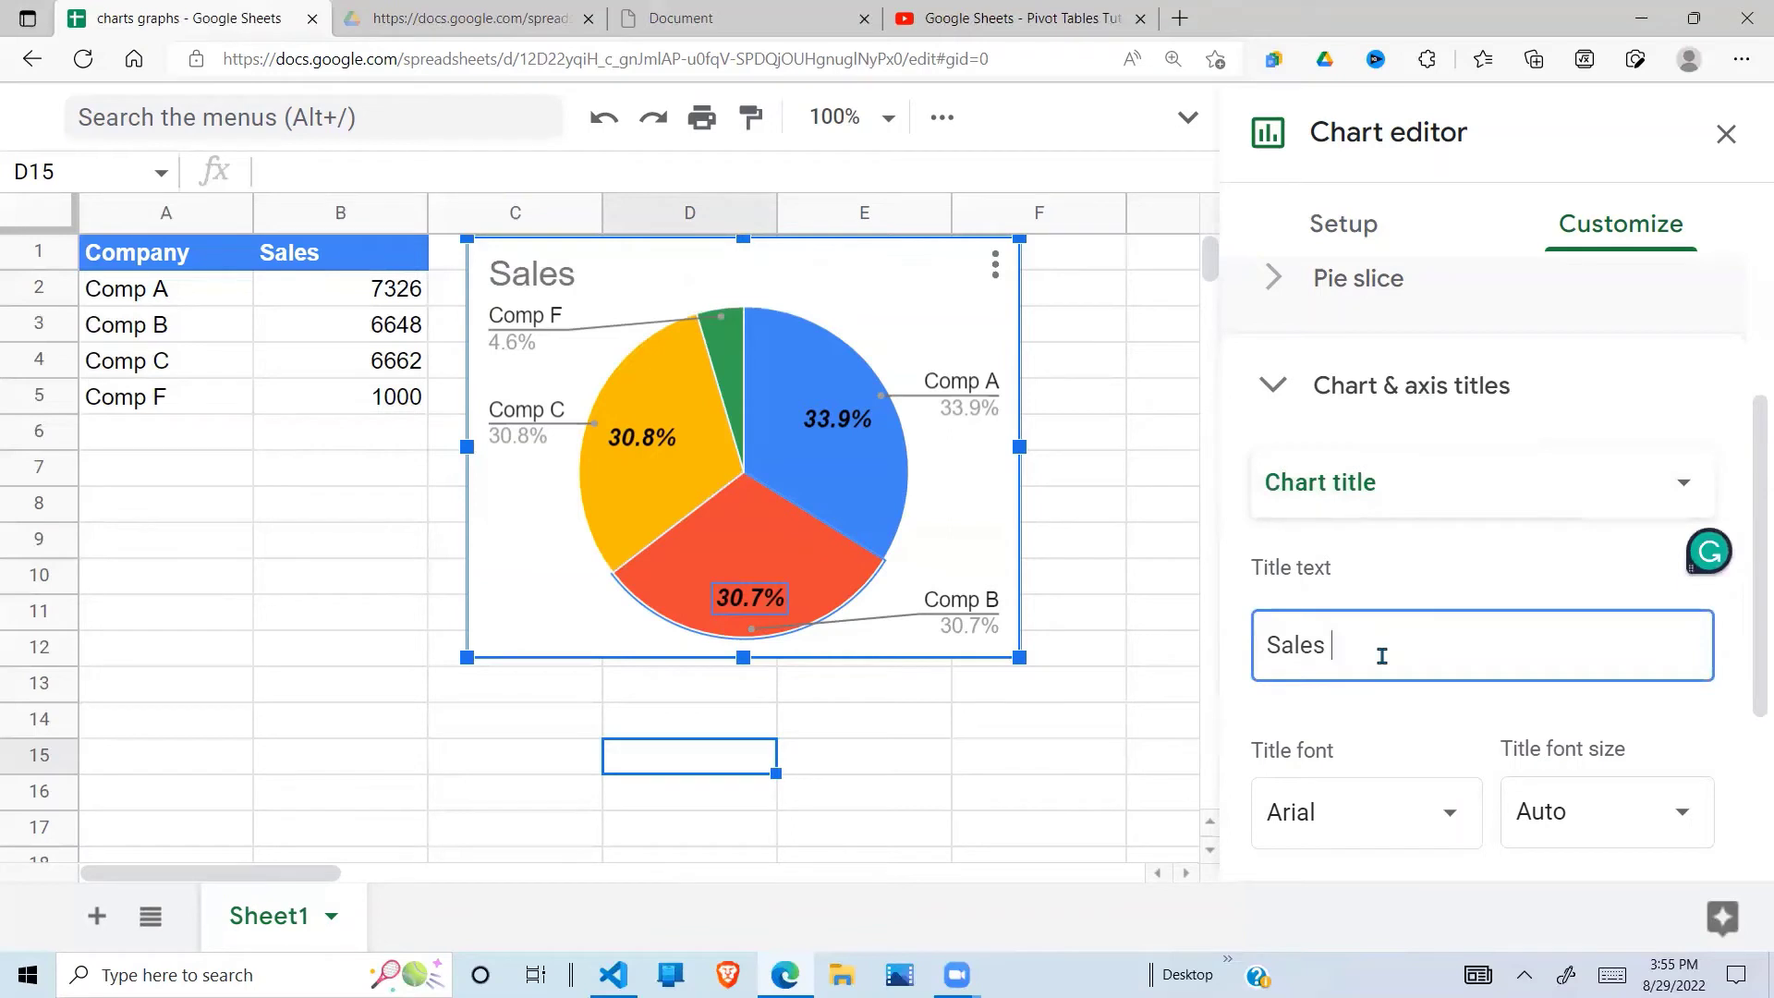
{"action": "type", "text": "of com"}
{"action": "type", "text": "selecte"}
{"action": "type", "text": "d comp"}
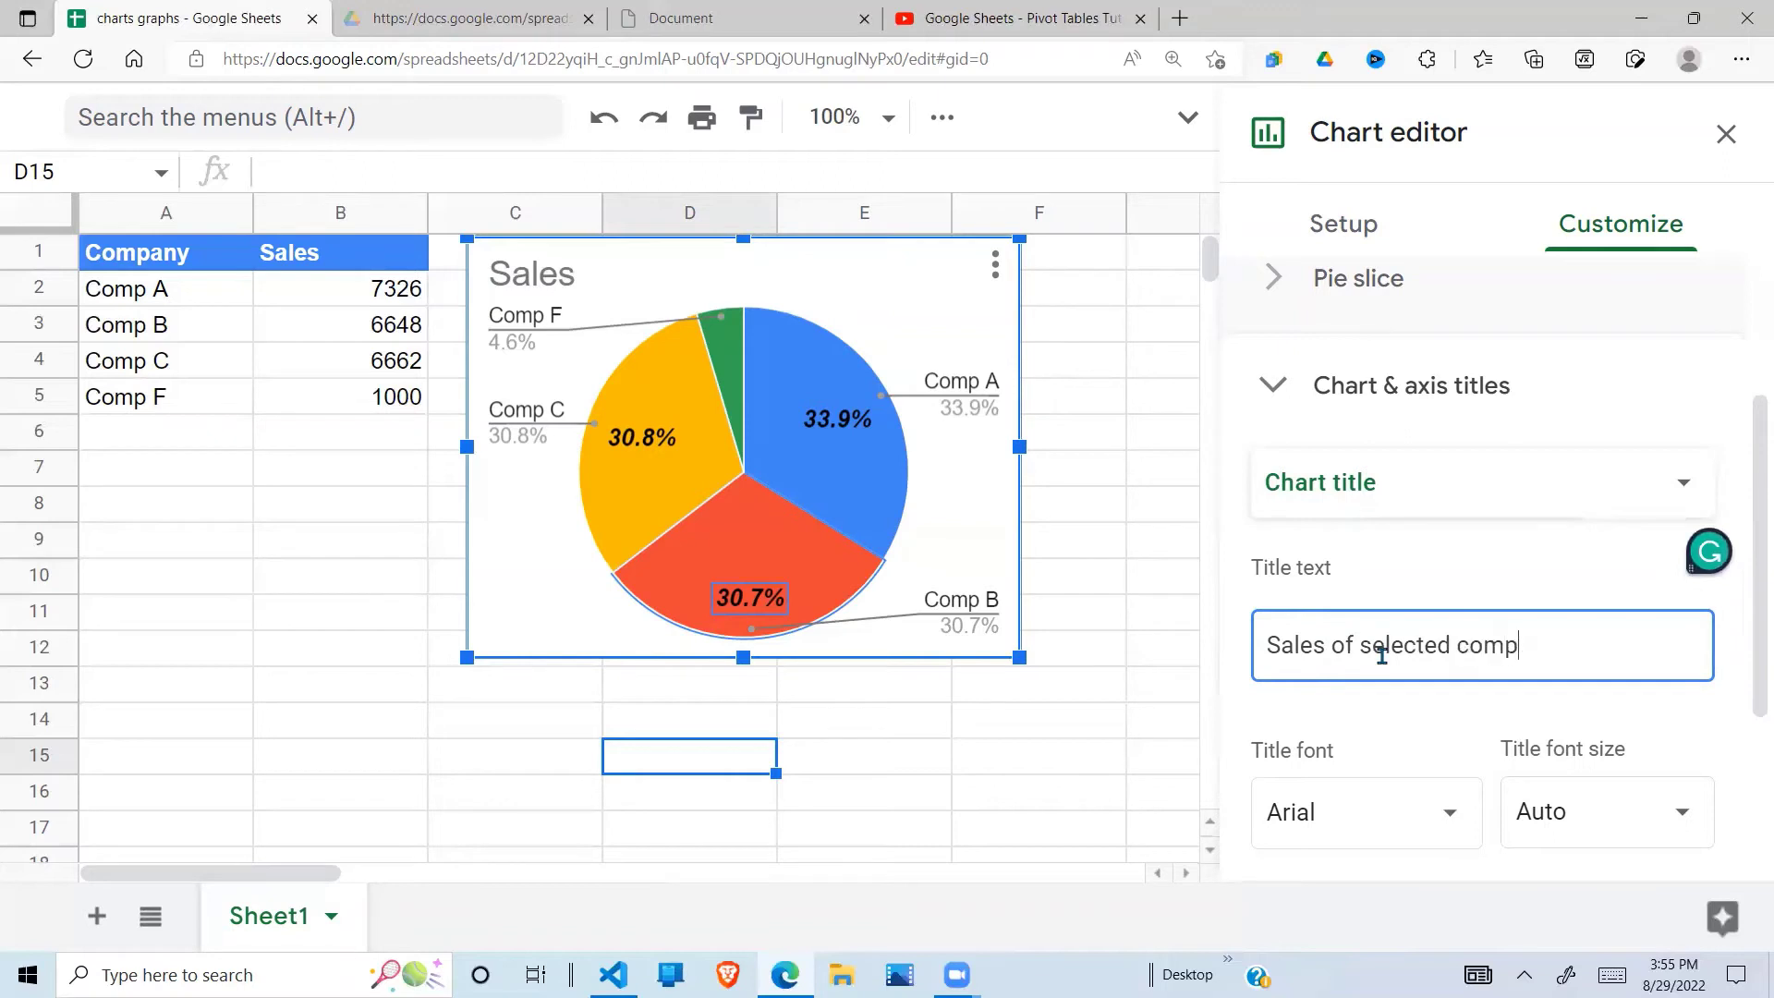
{"action": "type", "text": "anes"}
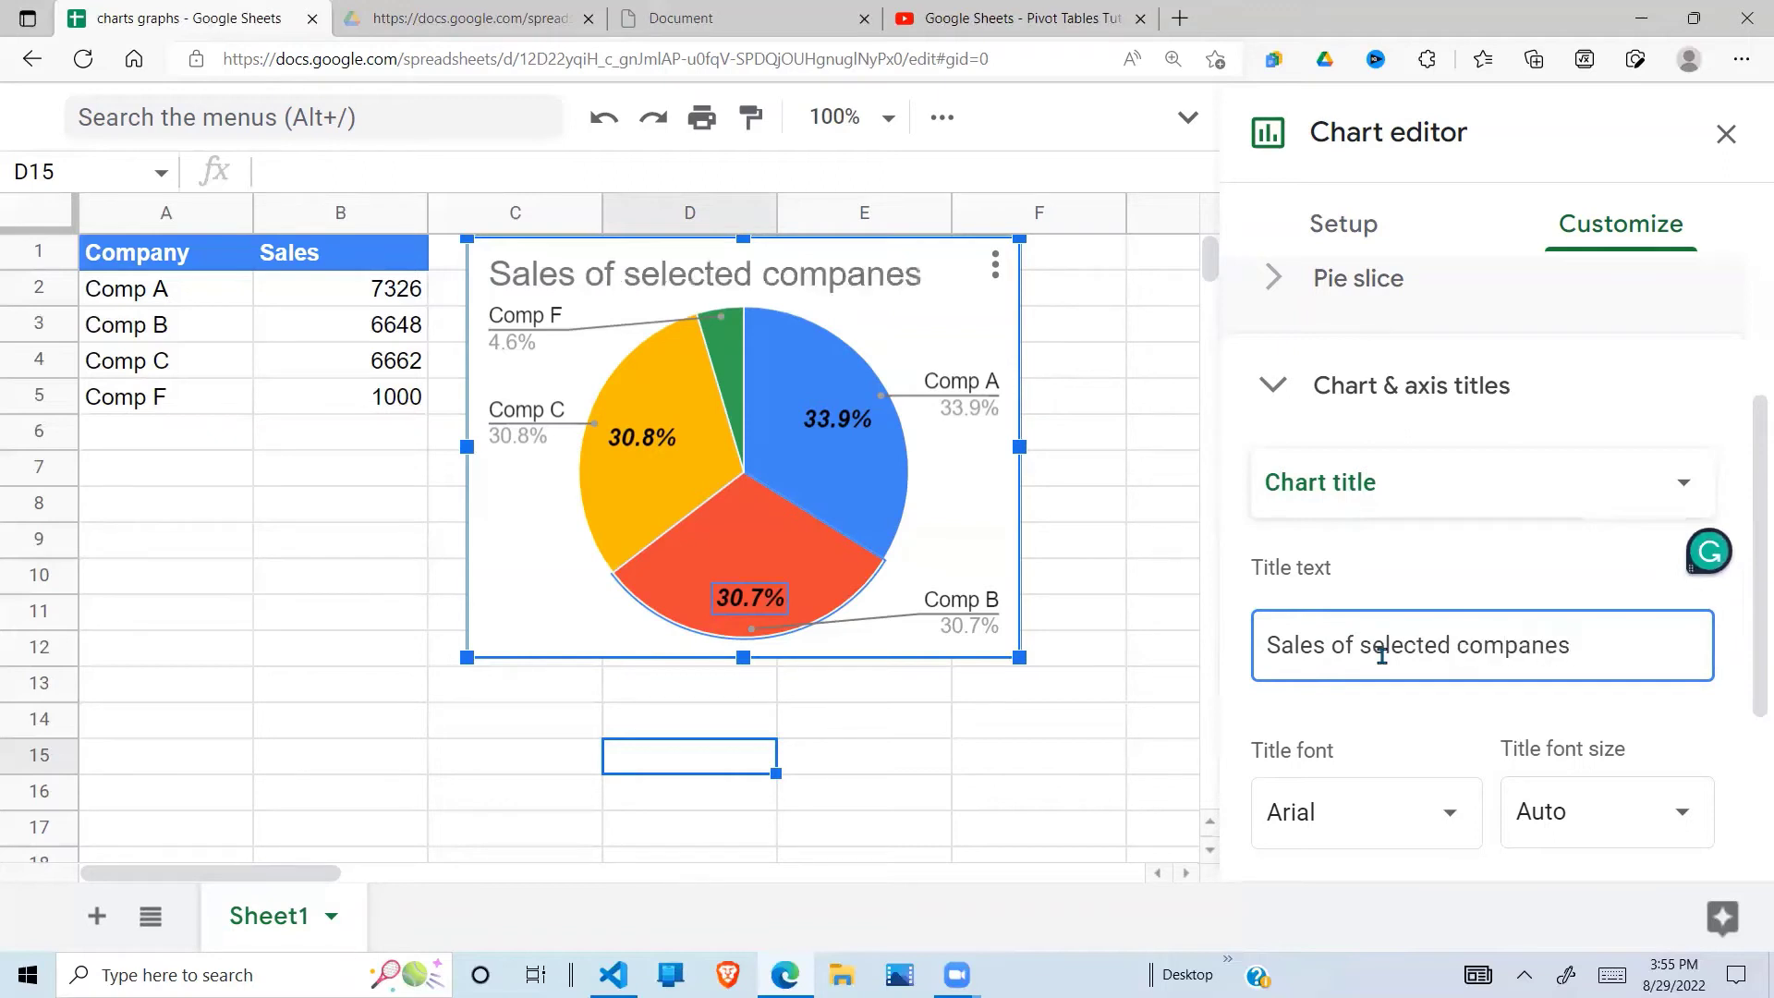
{"action": "key", "text": "BackSpace"}
{"action": "key", "text": "BackSpace"}
{"action": "type", "text": "i"}
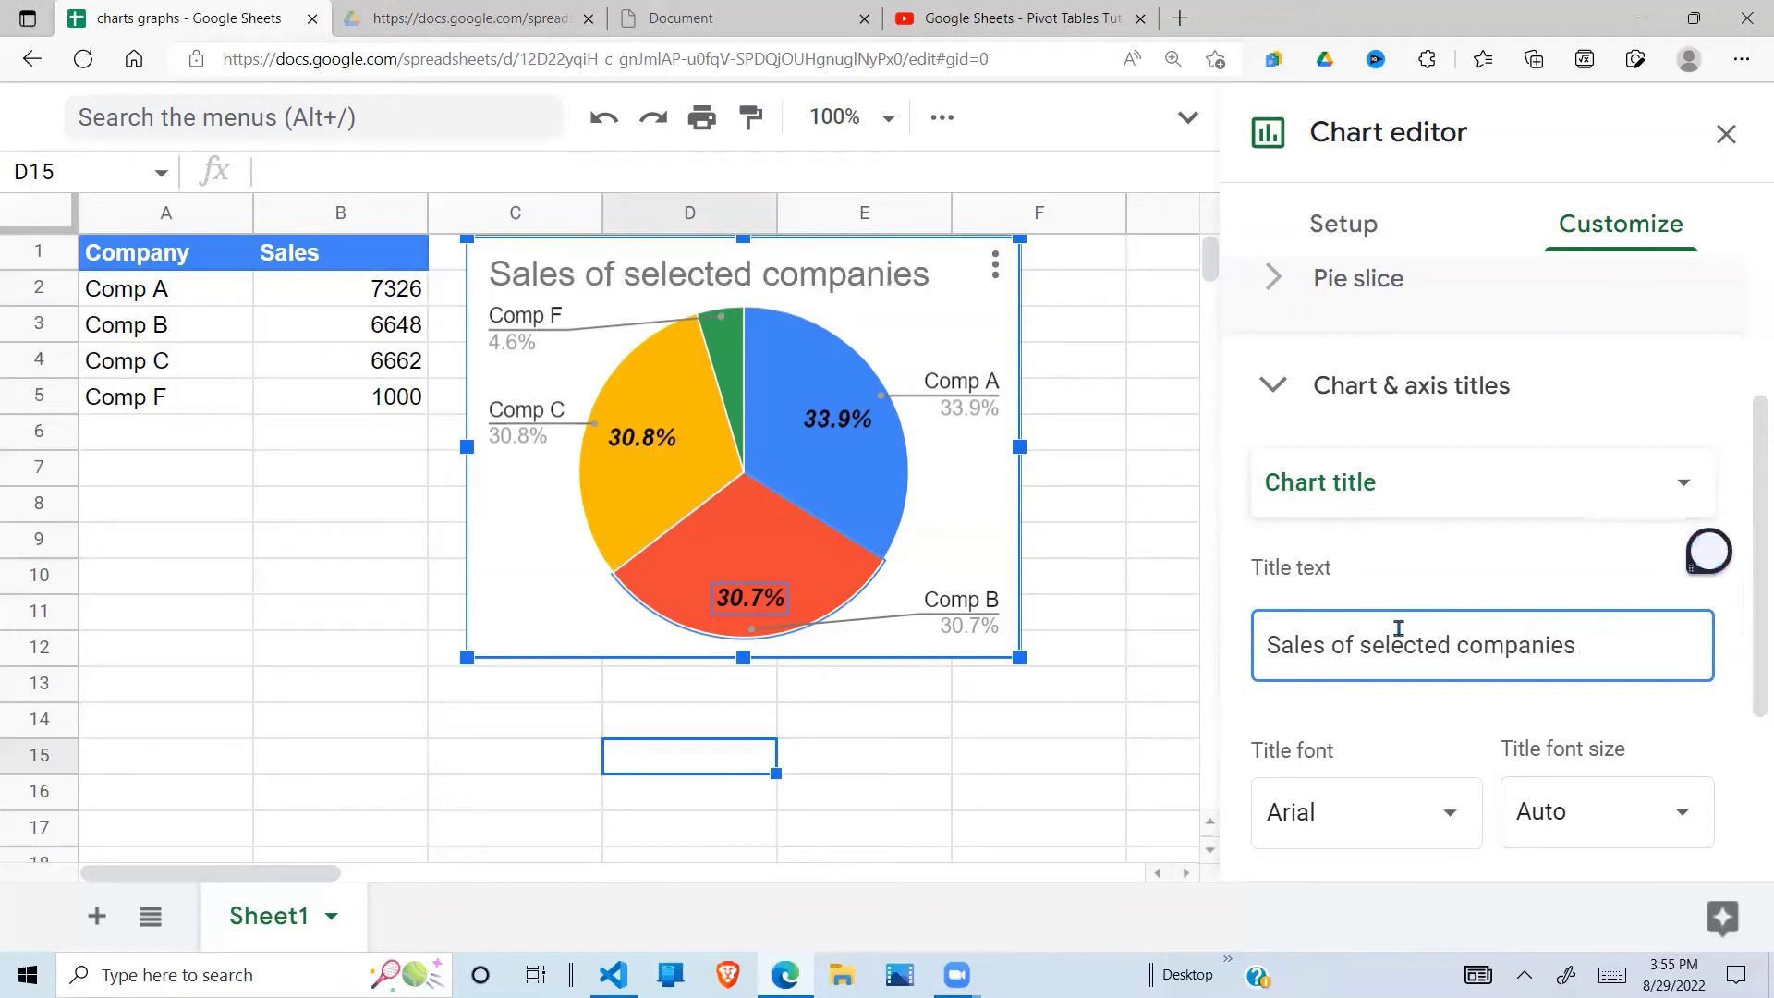
{"action": "left_click", "coordinate": [1456, 592]}
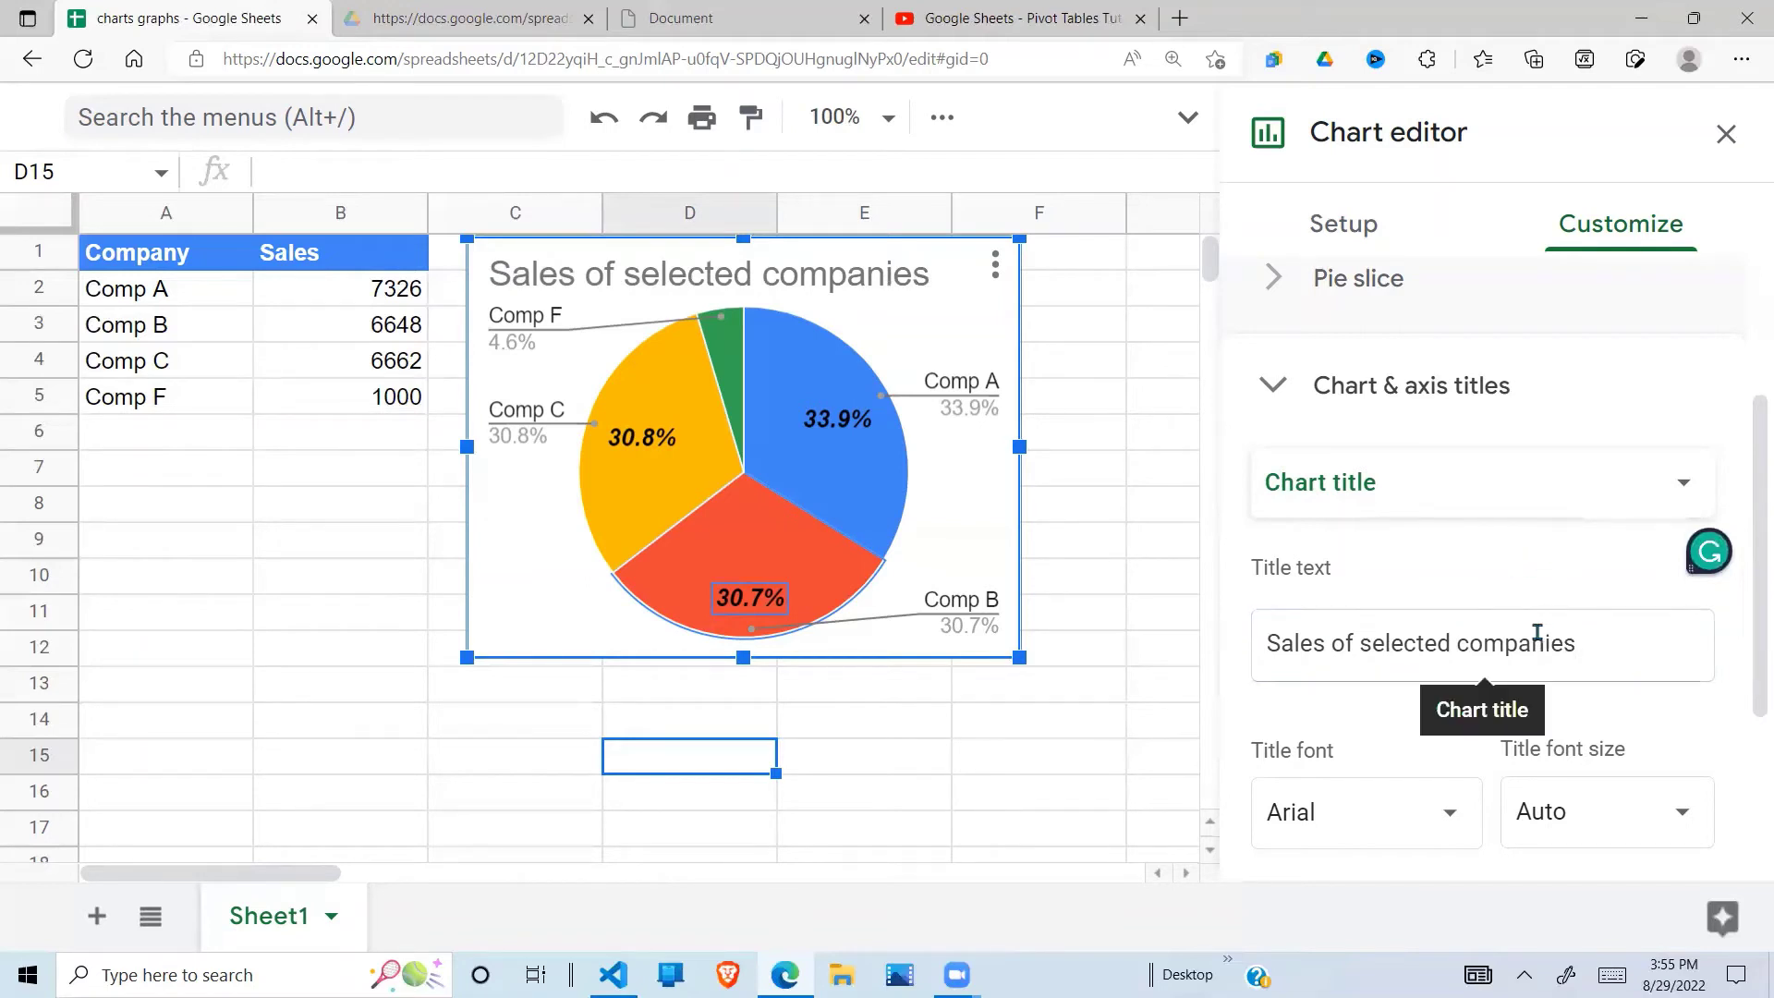
{"action": "left_click", "coordinate": [1534, 640]}
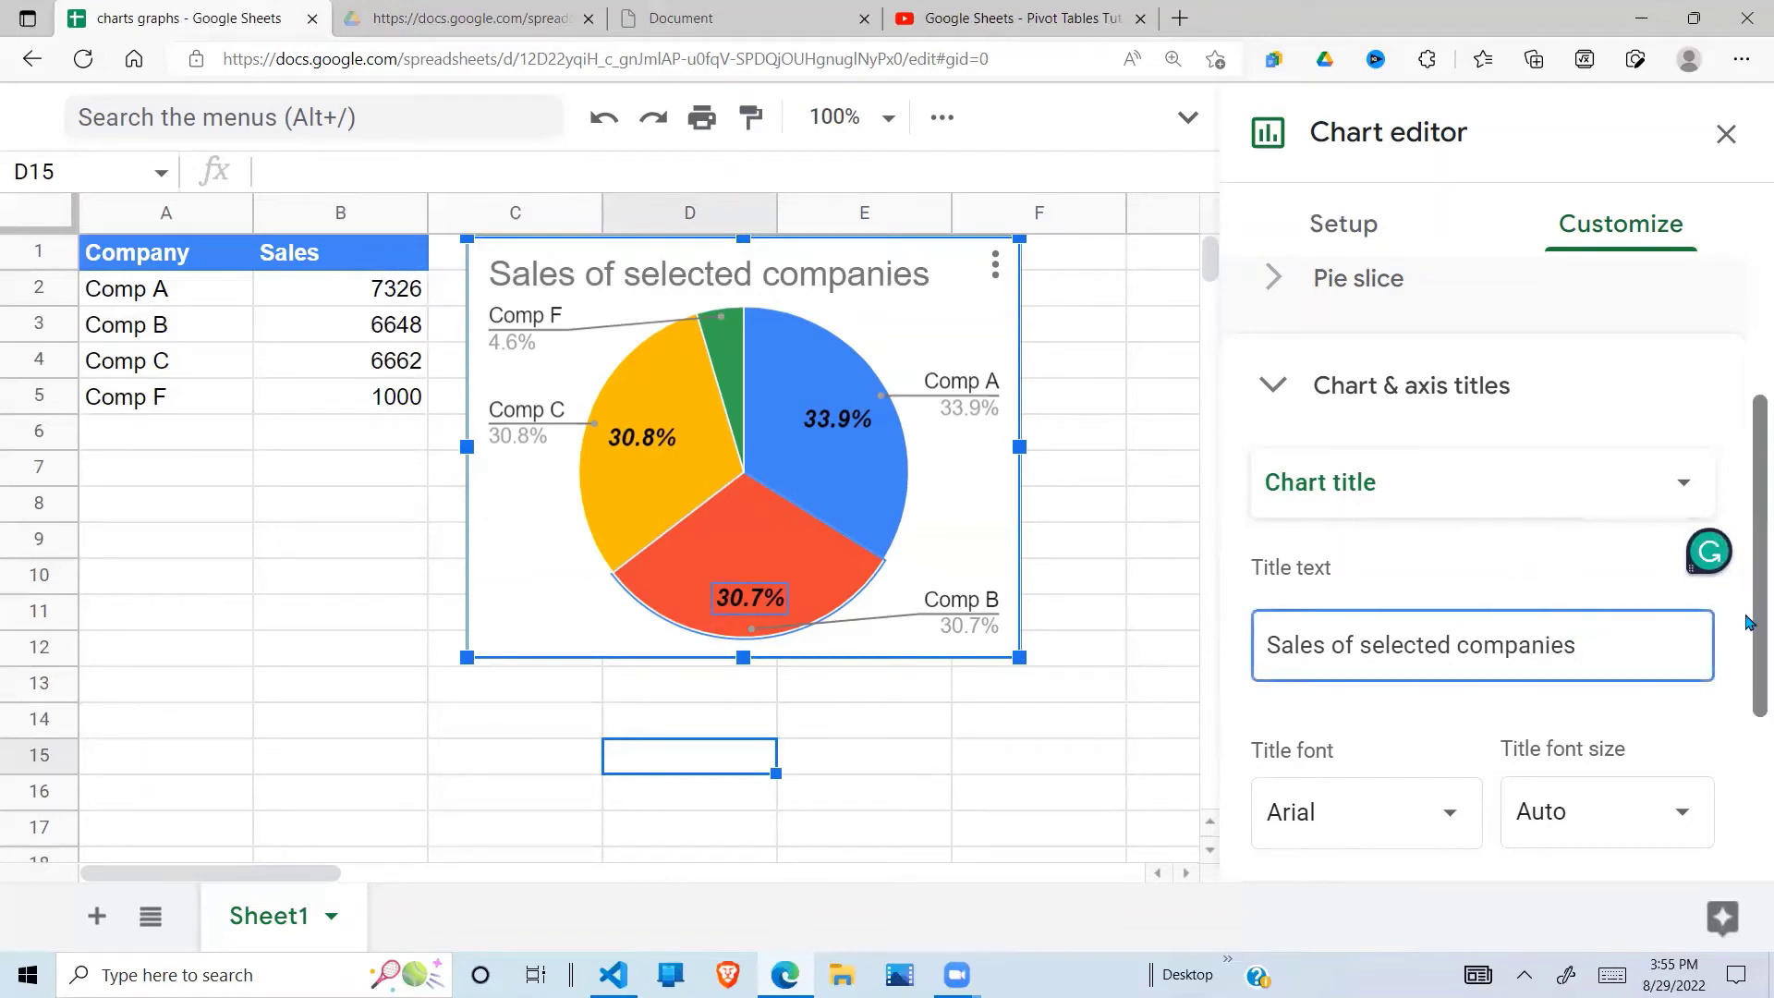
Step: Set the chart title's font to Sans Serif and its font size to 10
{"action": "left_click_drag", "start_coordinate": [1747, 622], "coordinate": [1746, 705]}
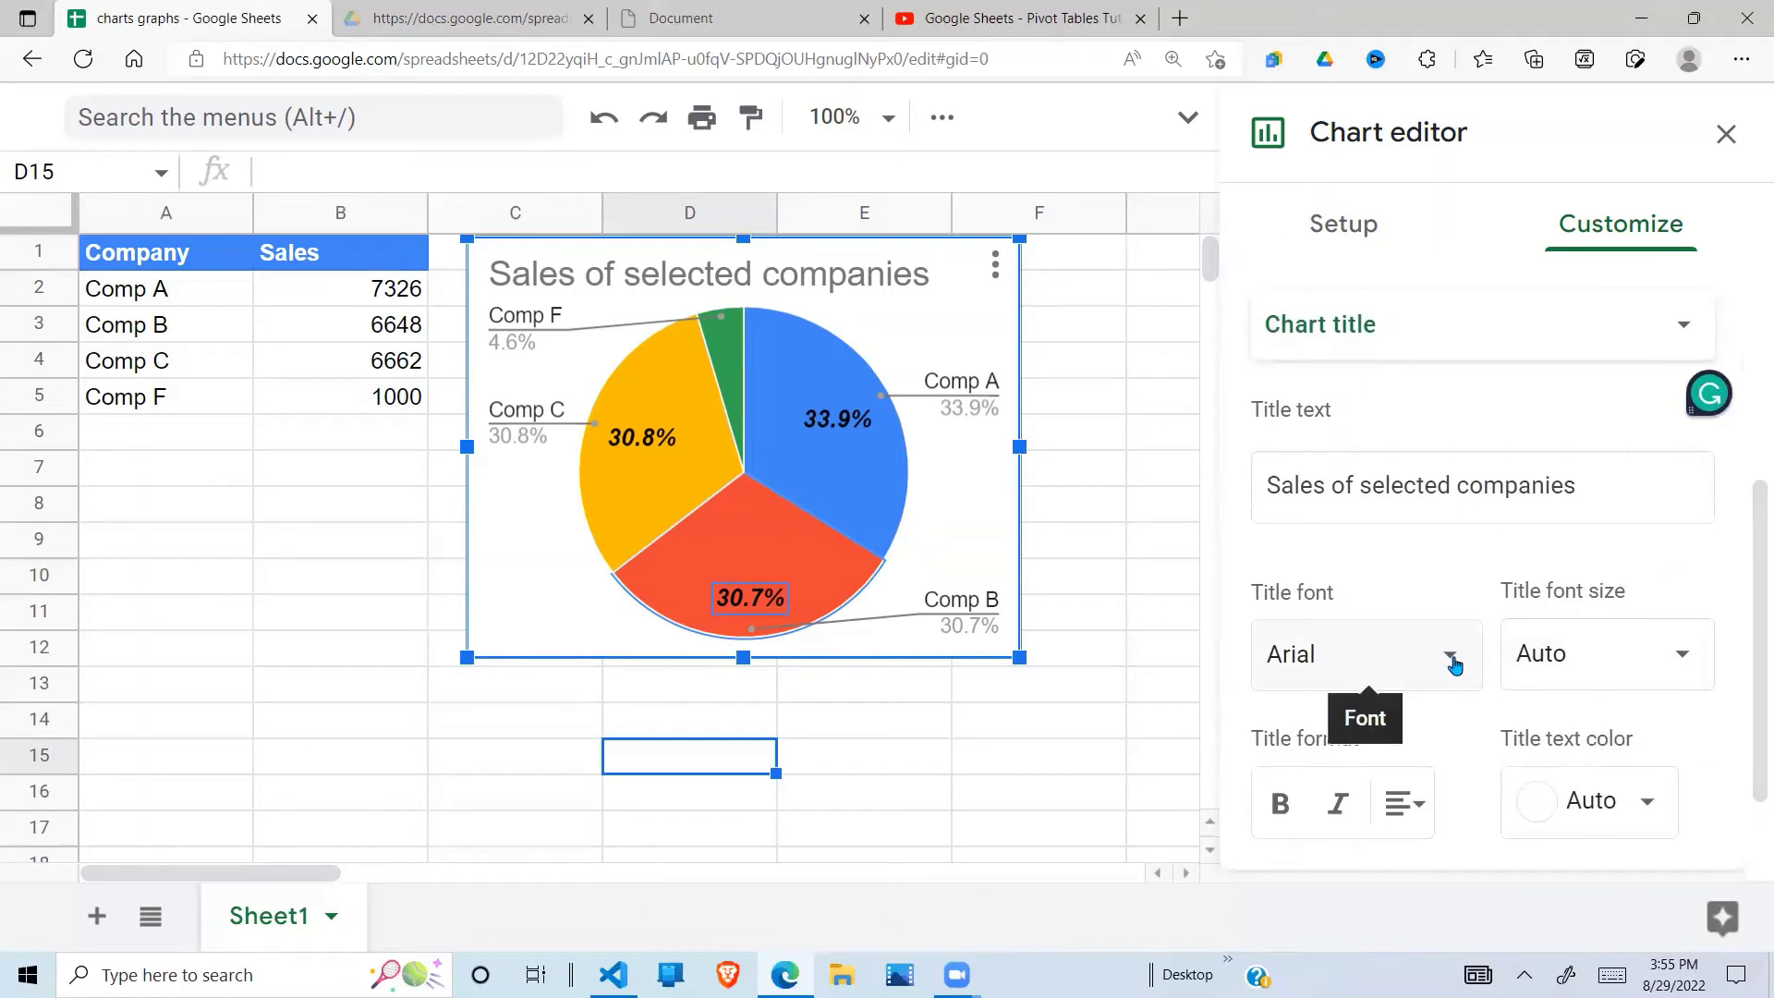
{"action": "left_click", "coordinate": [1467, 668]}
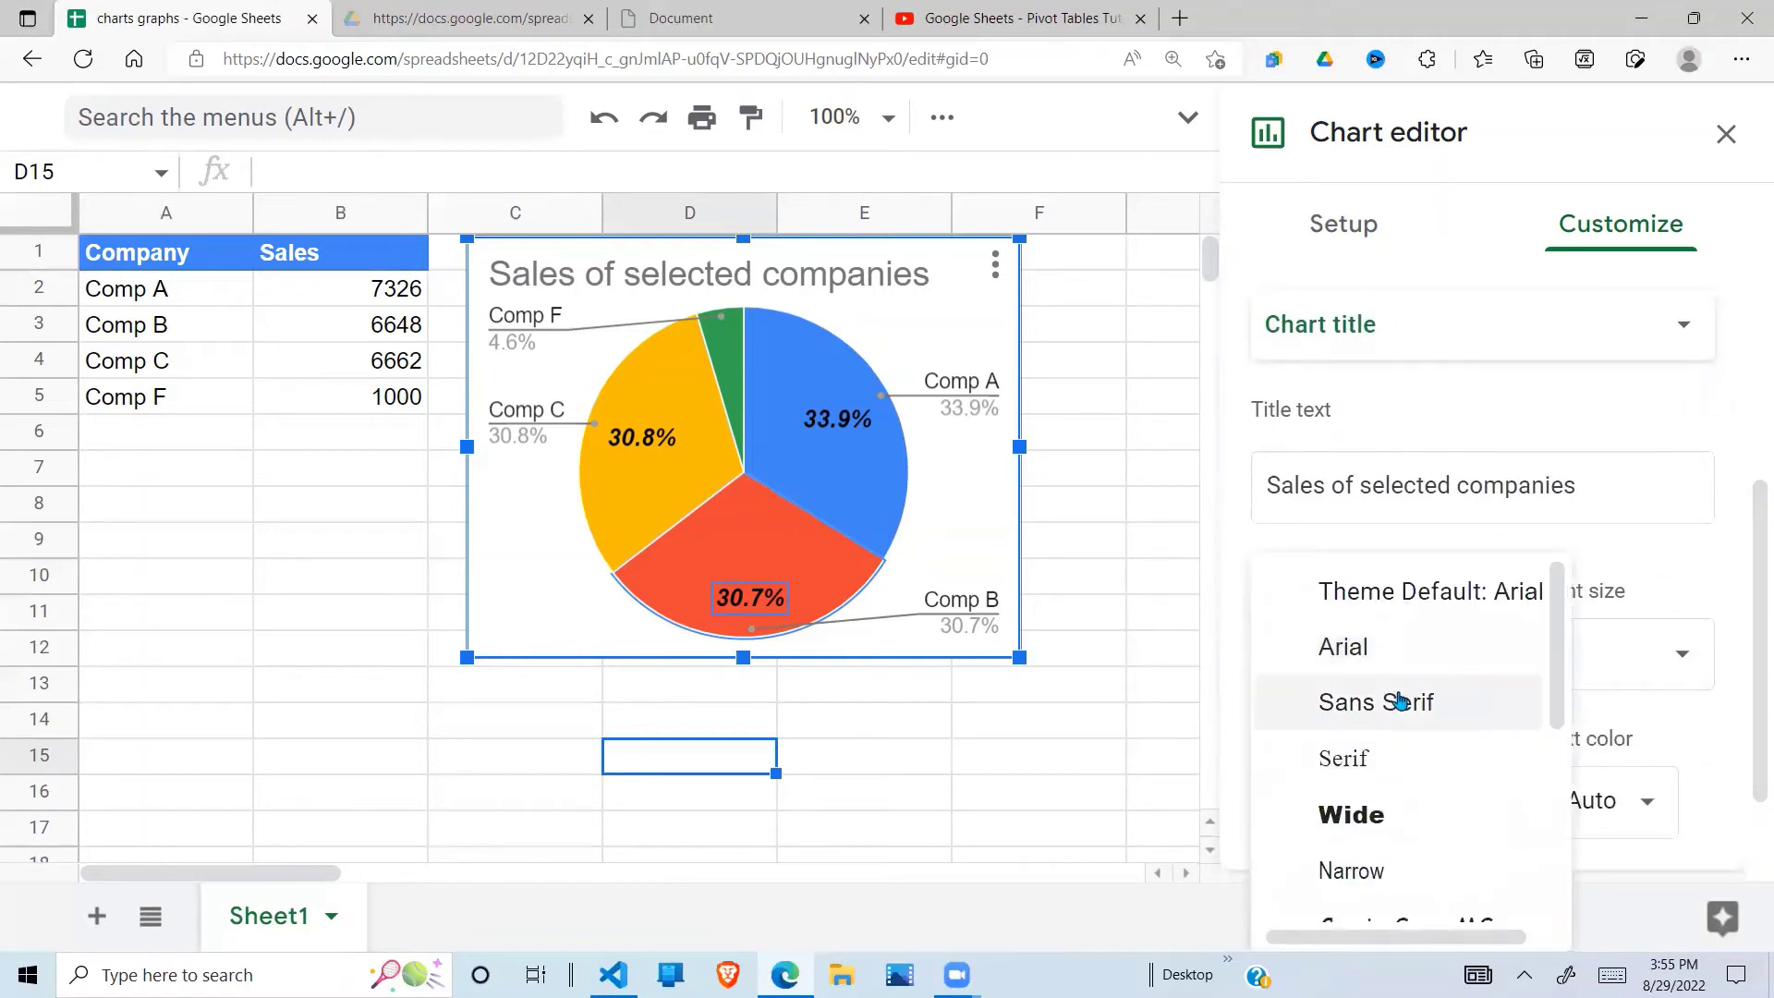
{"action": "left_click", "coordinate": [1400, 701]}
{"action": "left_click", "coordinate": [1571, 654]}
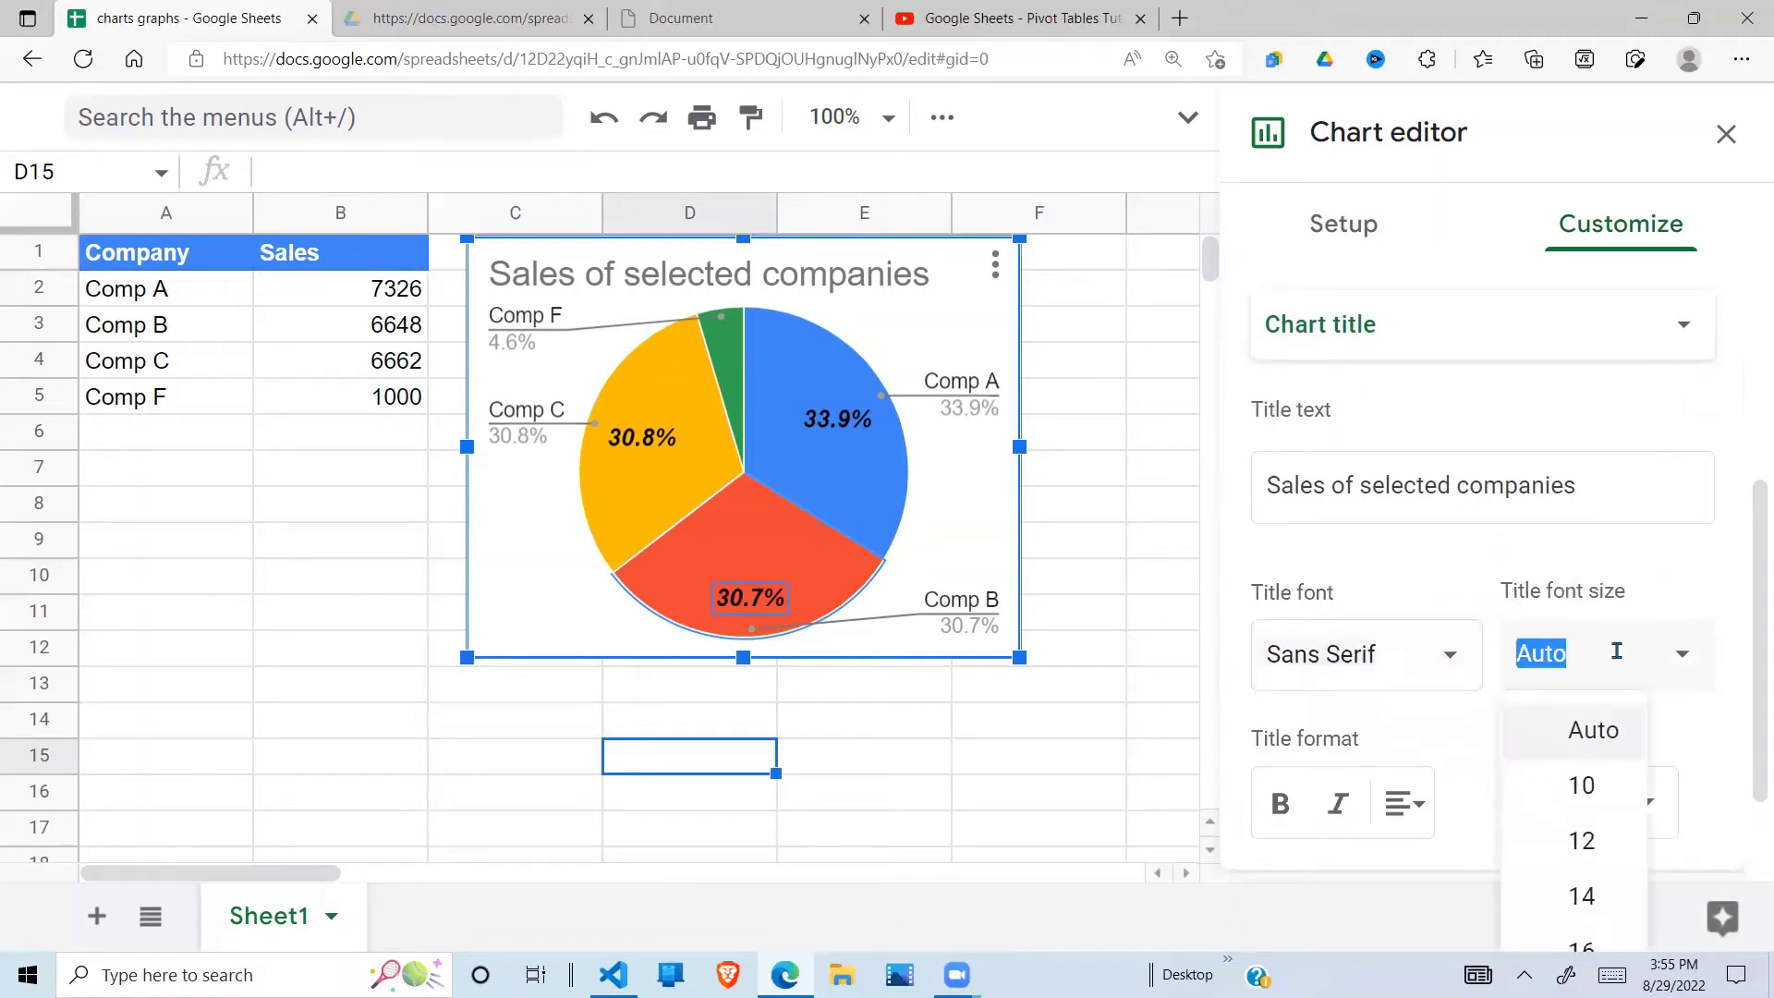
{"action": "left_click", "coordinate": [1590, 786]}
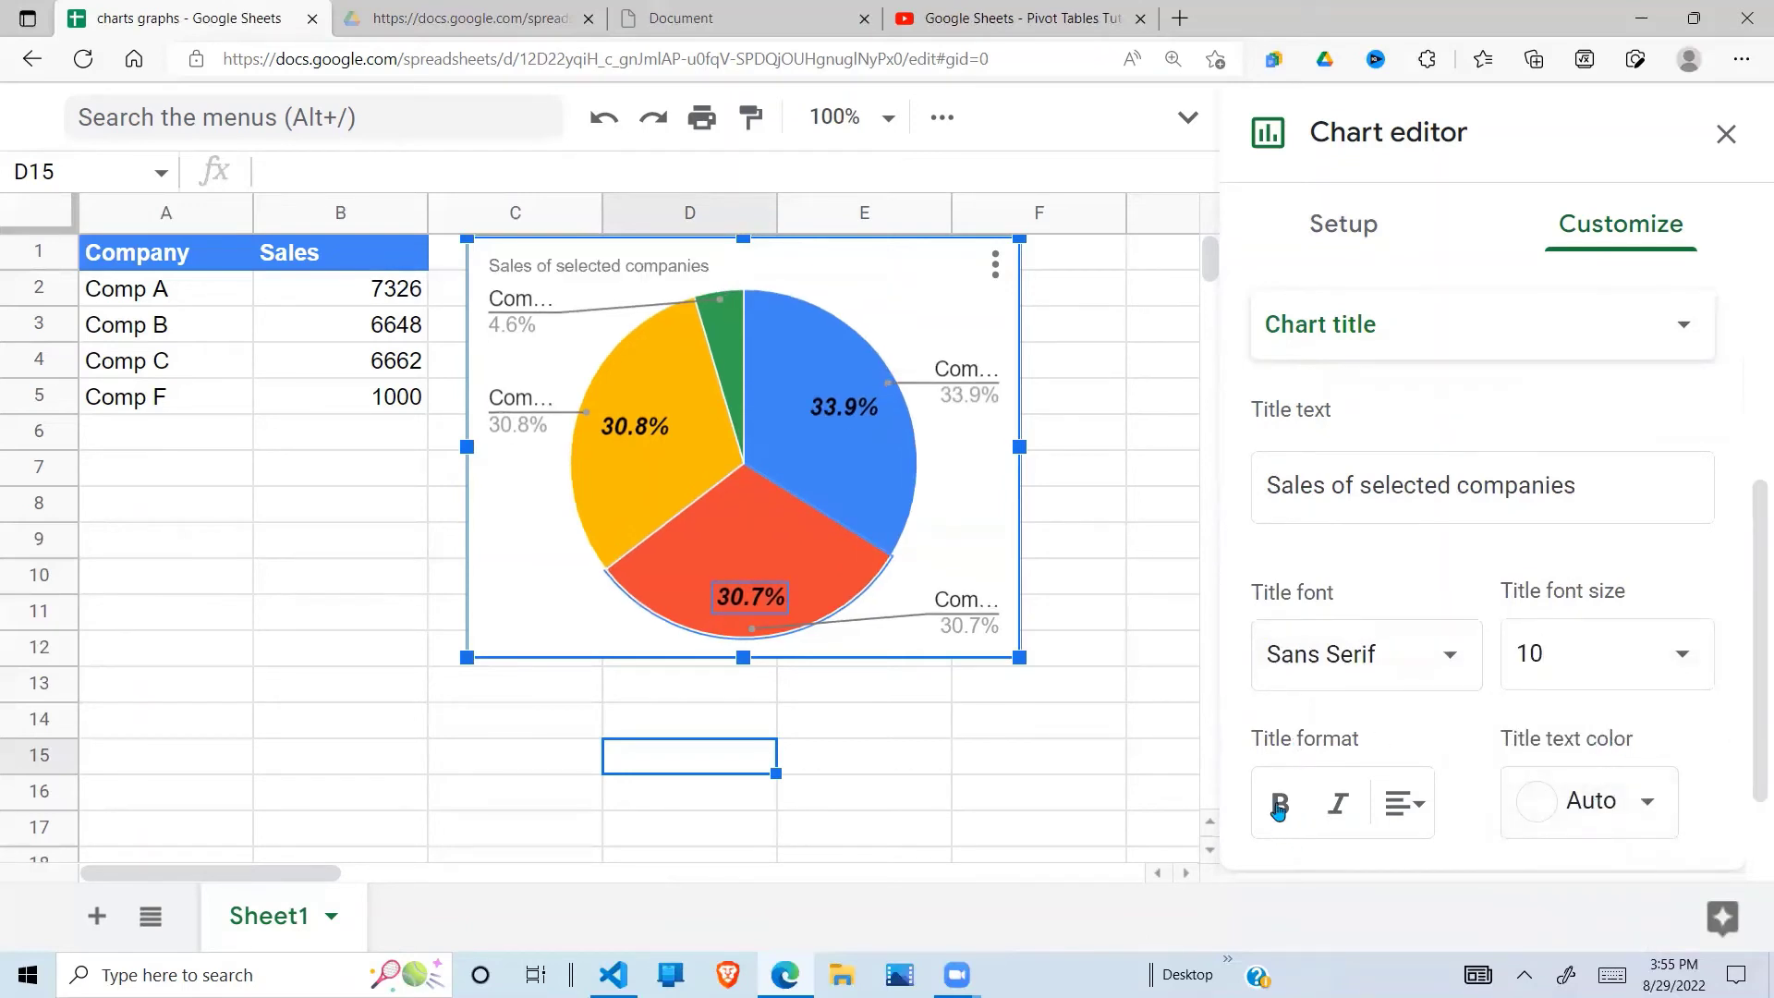
Step: Make the chart title bold and center-aligned, and collapse the Chart & axis titles settings
{"action": "left_click", "coordinate": [1279, 804]}
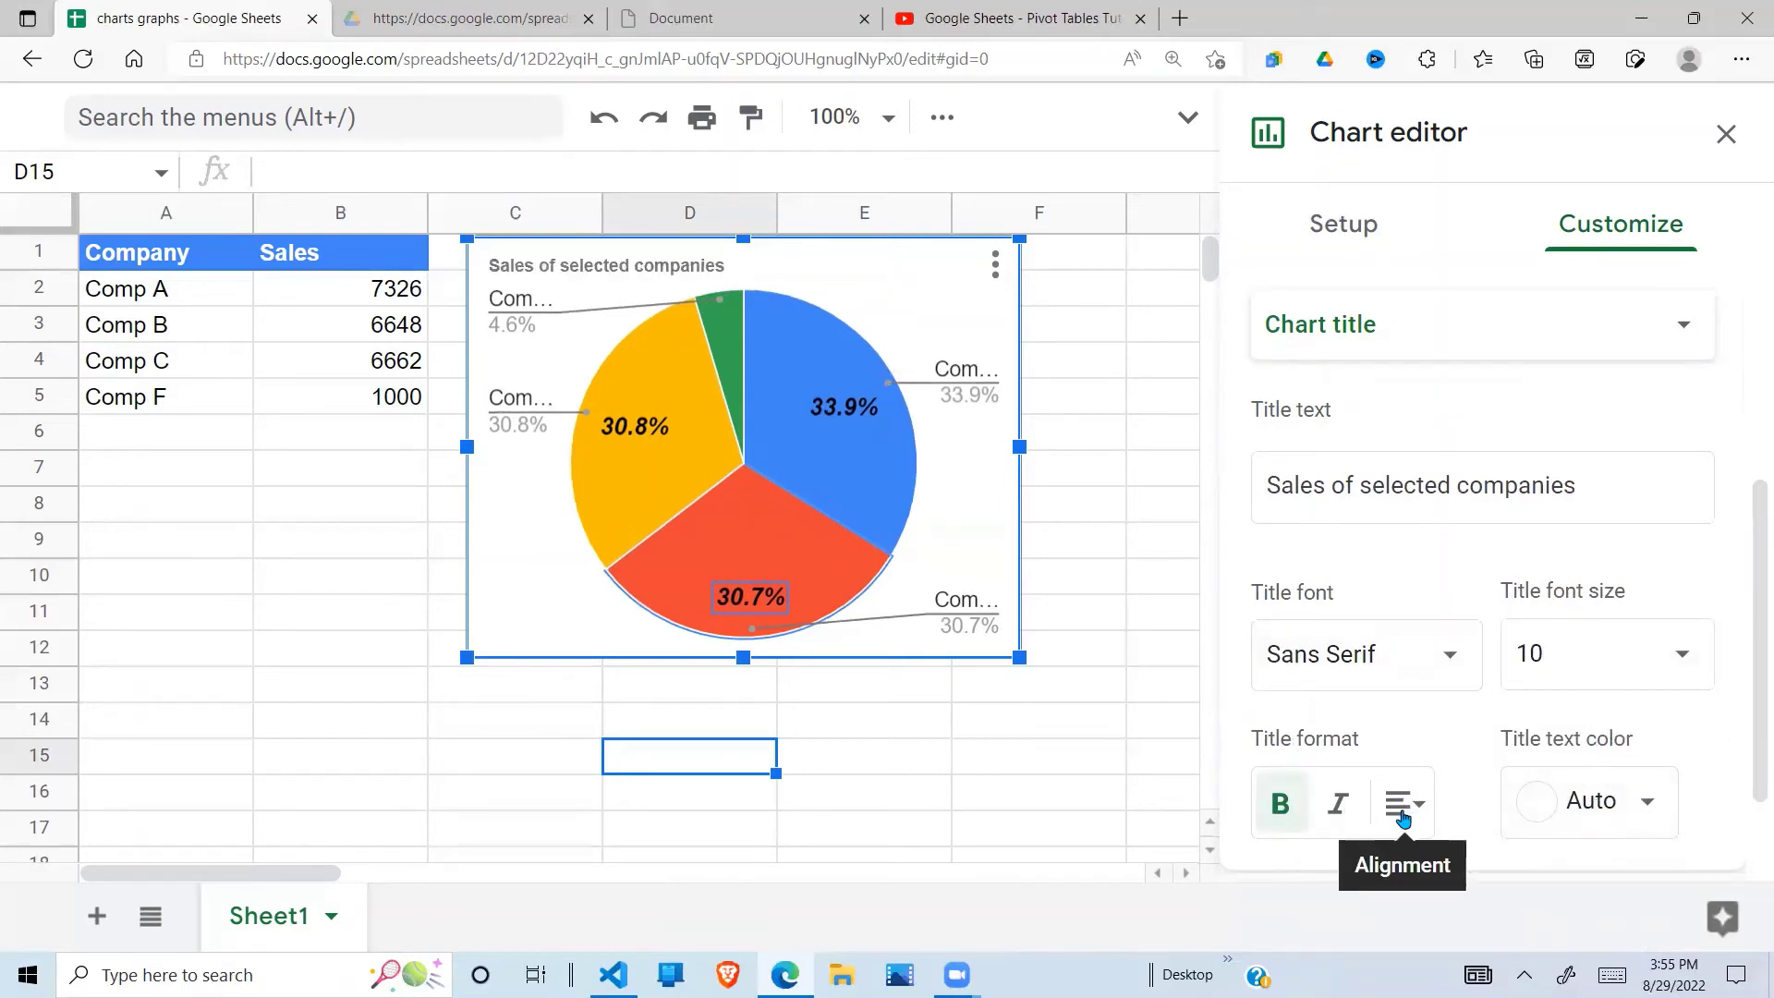
{"action": "left_click", "coordinate": [1414, 812]}
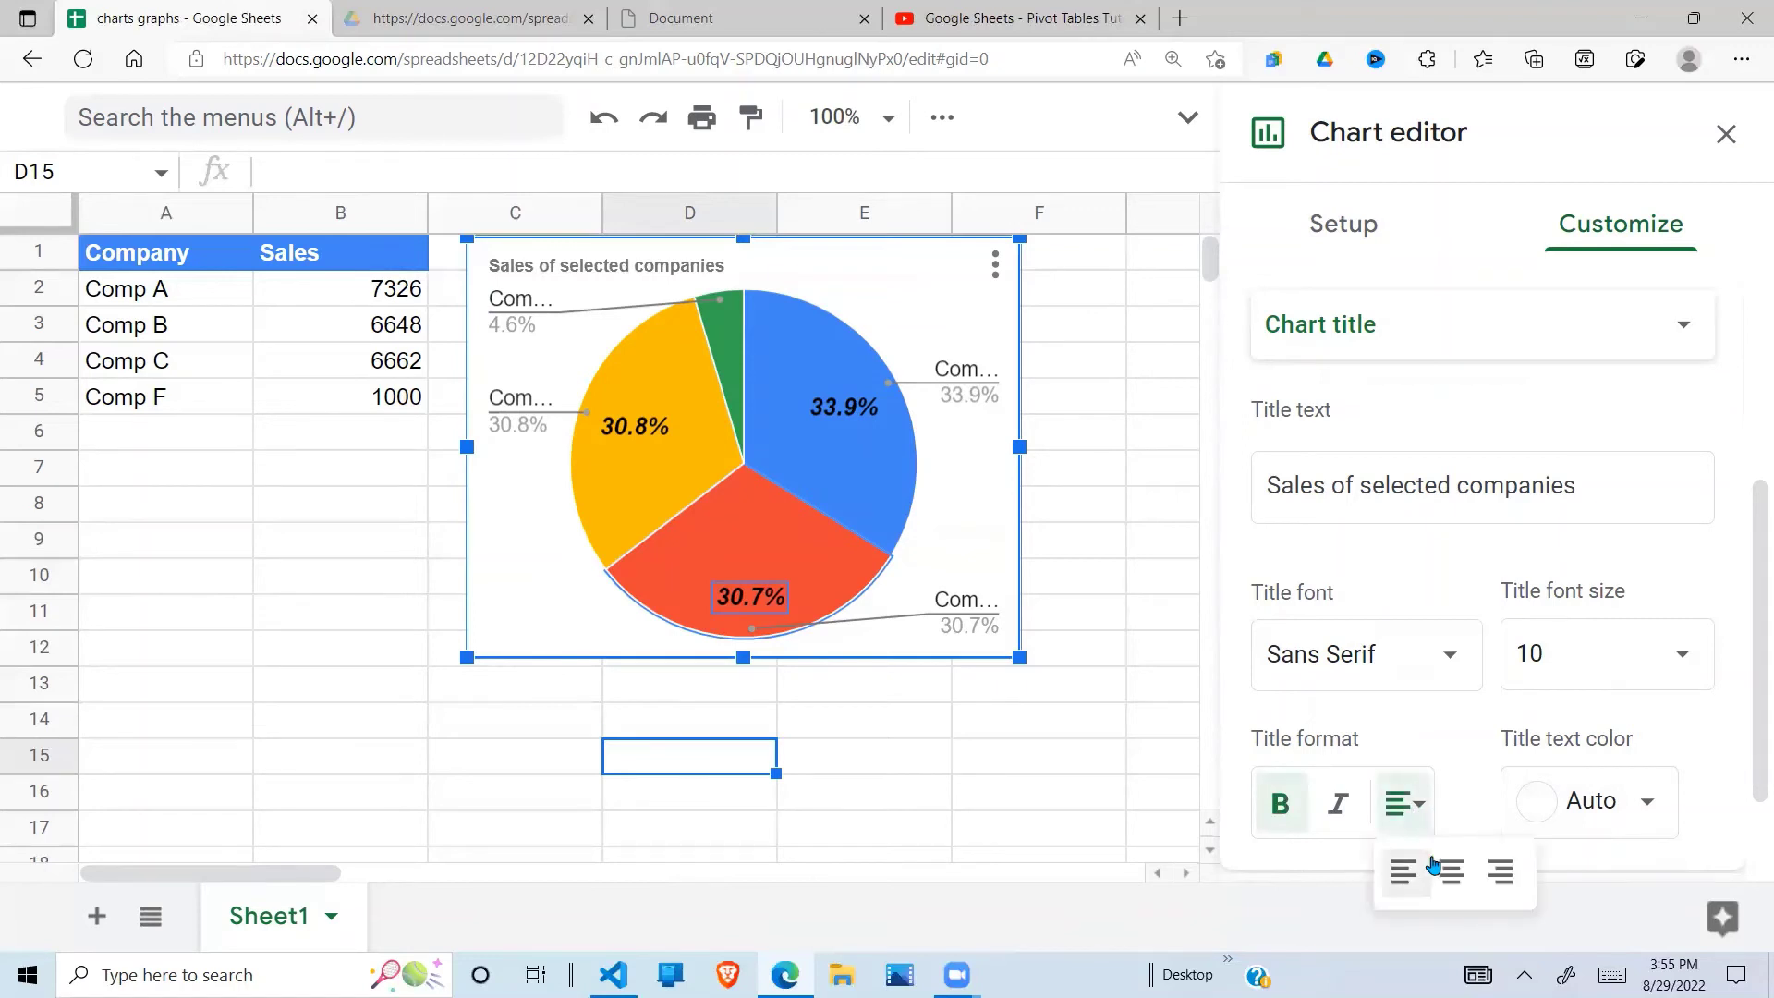
{"action": "left_click", "coordinate": [1451, 873]}
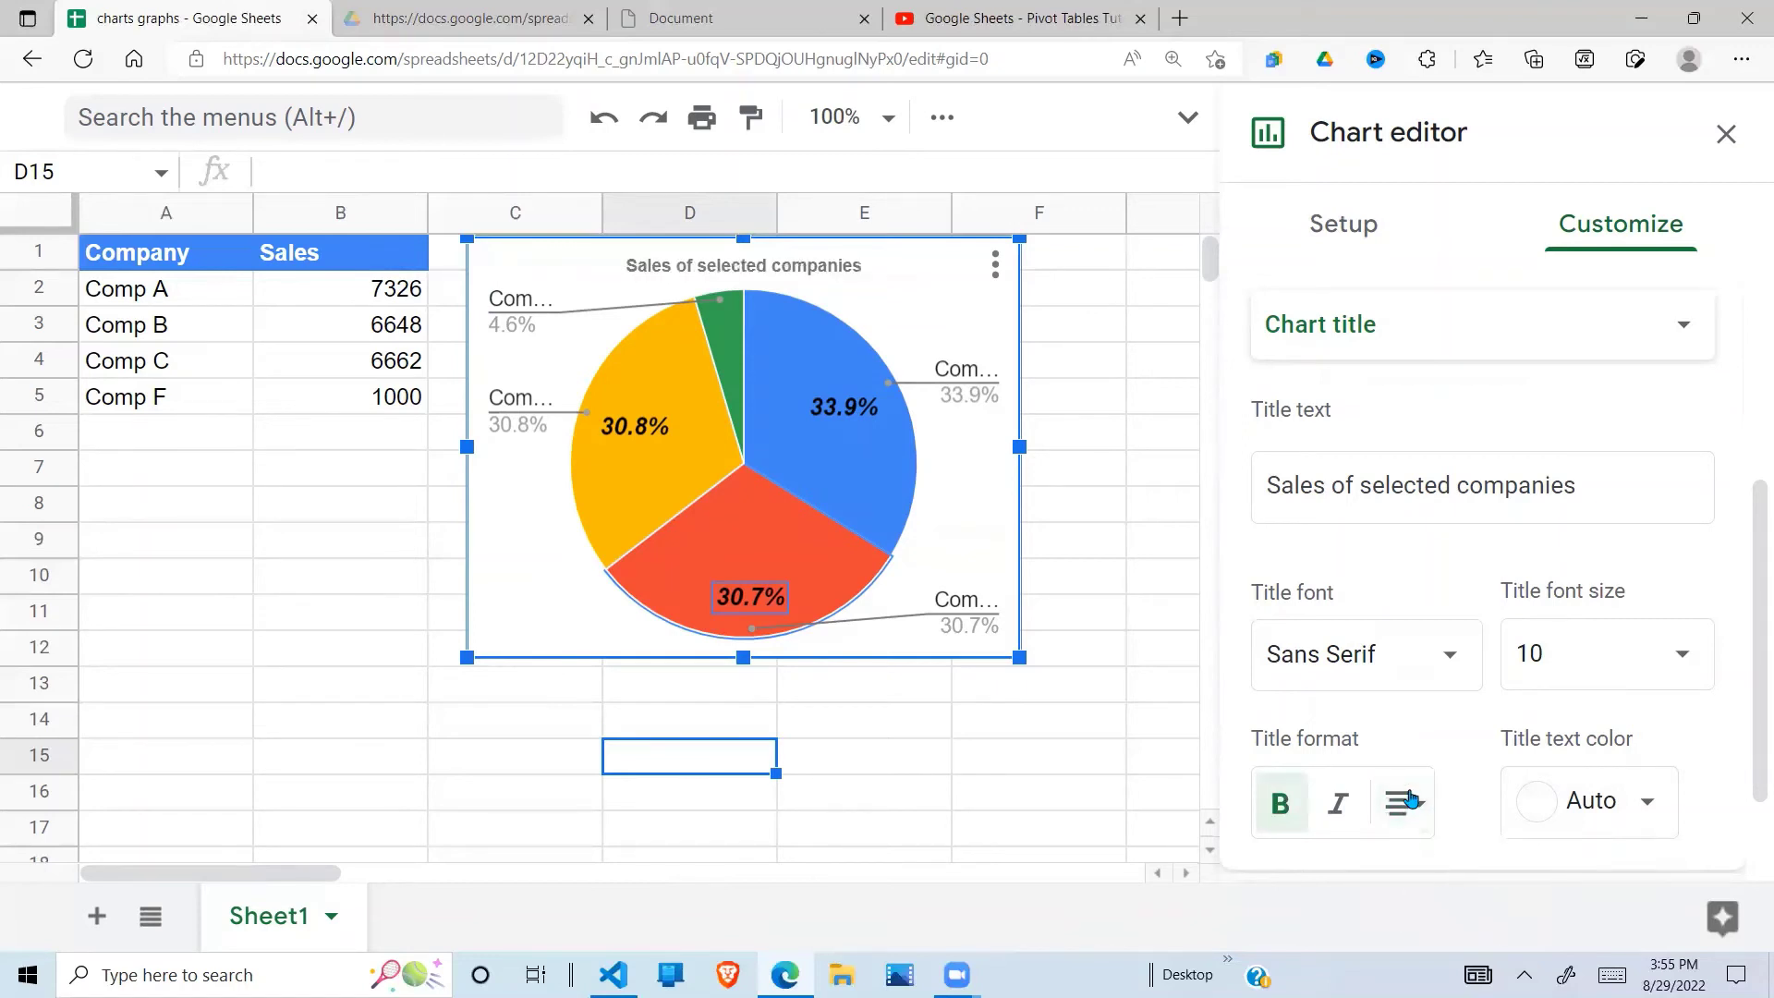
{"action": "left_click", "coordinate": [1404, 802]}
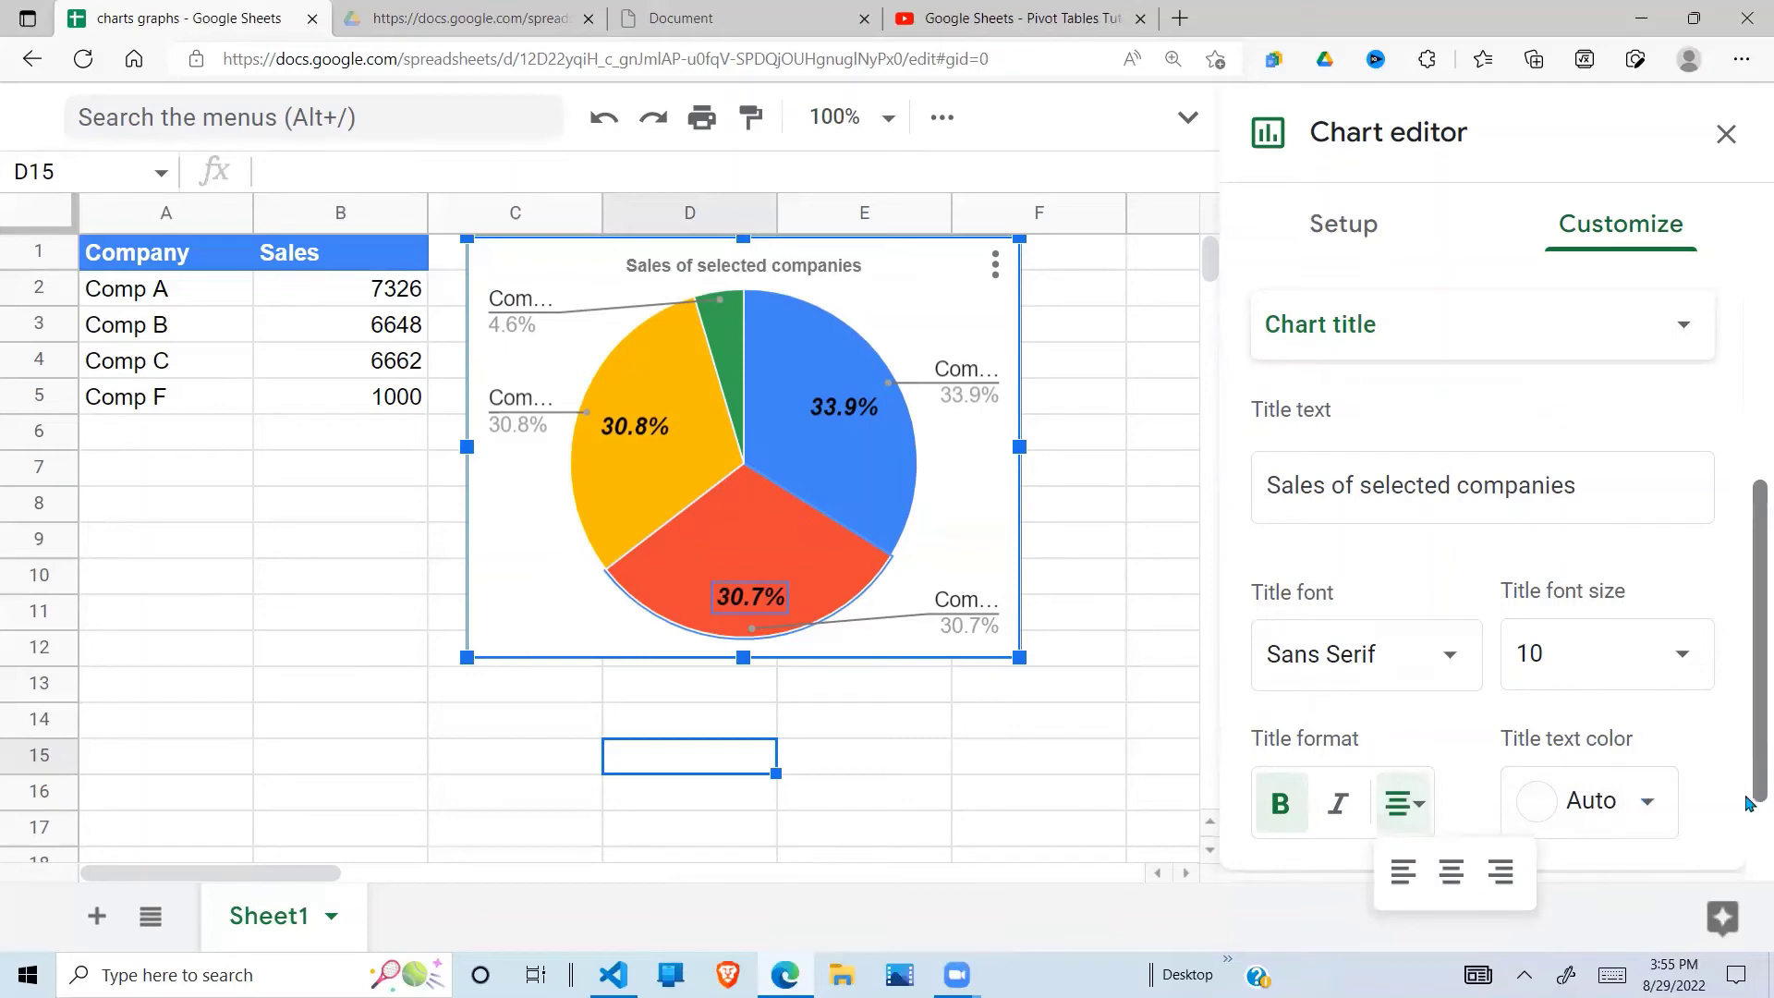
{"action": "scroll", "coordinate": [1749, 804], "scroll_direction": "down", "scroll_amount": 3}
{"action": "scroll", "coordinate": [1366, 565], "scroll_direction": "up", "scroll_amount": 5}
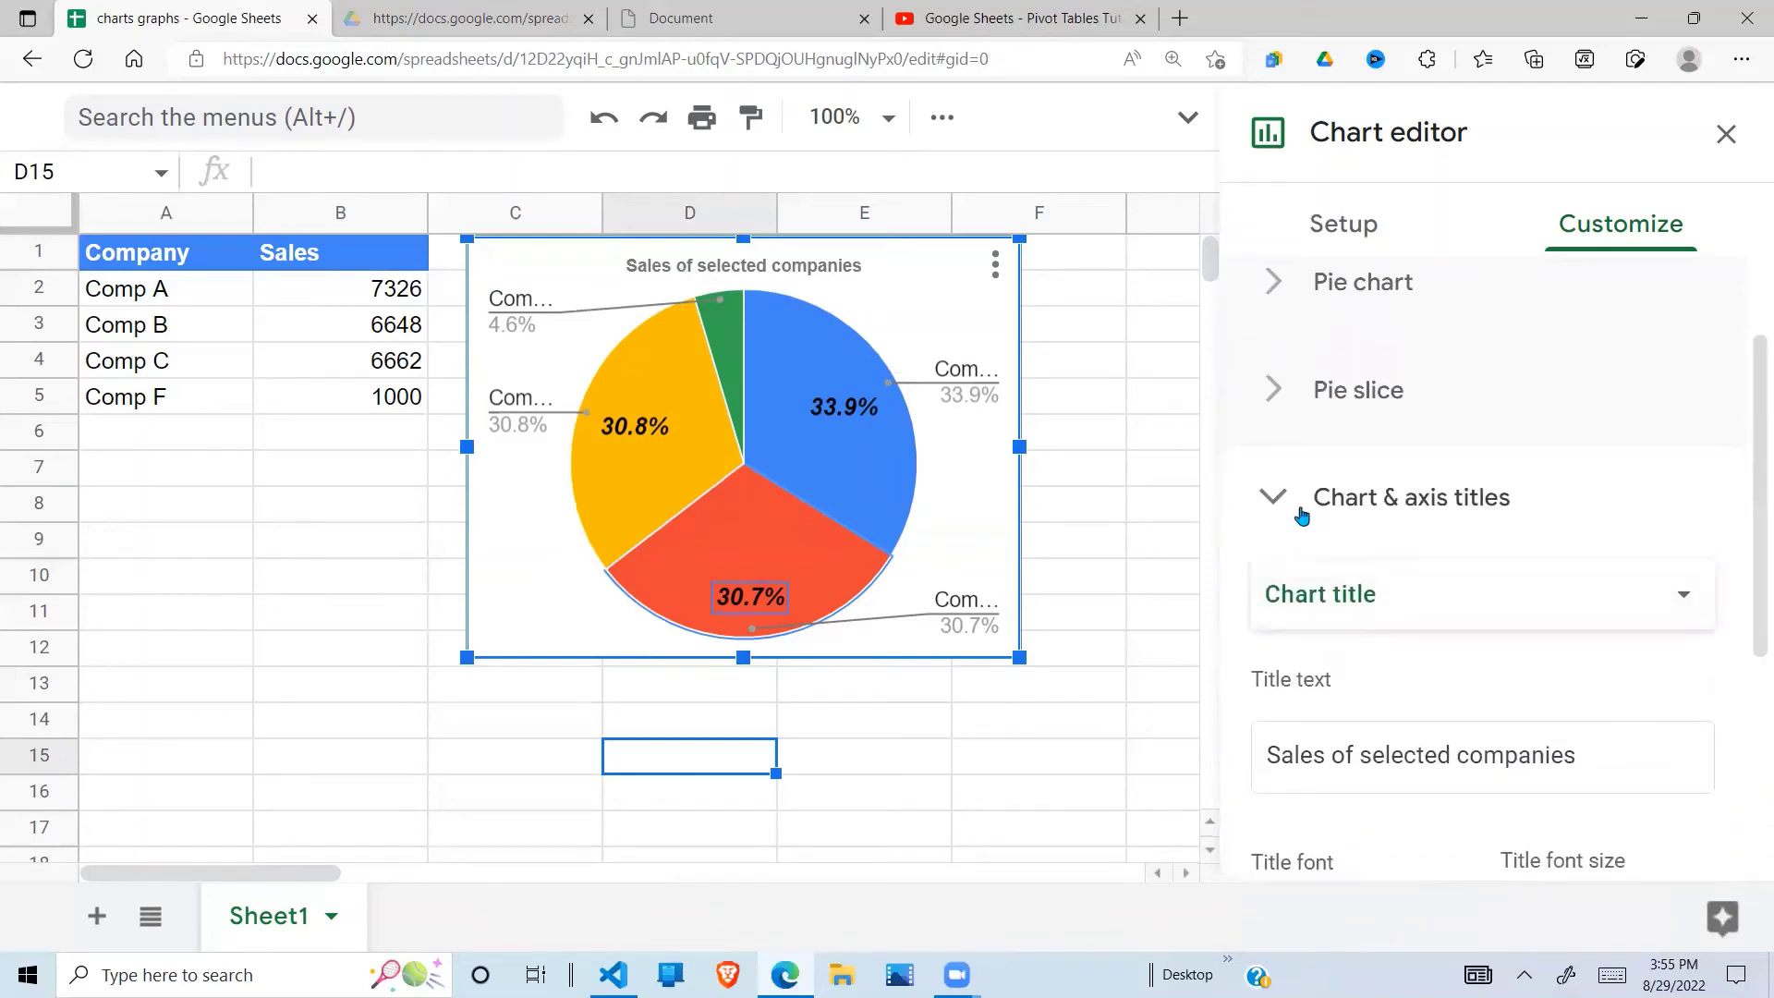
{"action": "left_click", "coordinate": [1269, 501]}
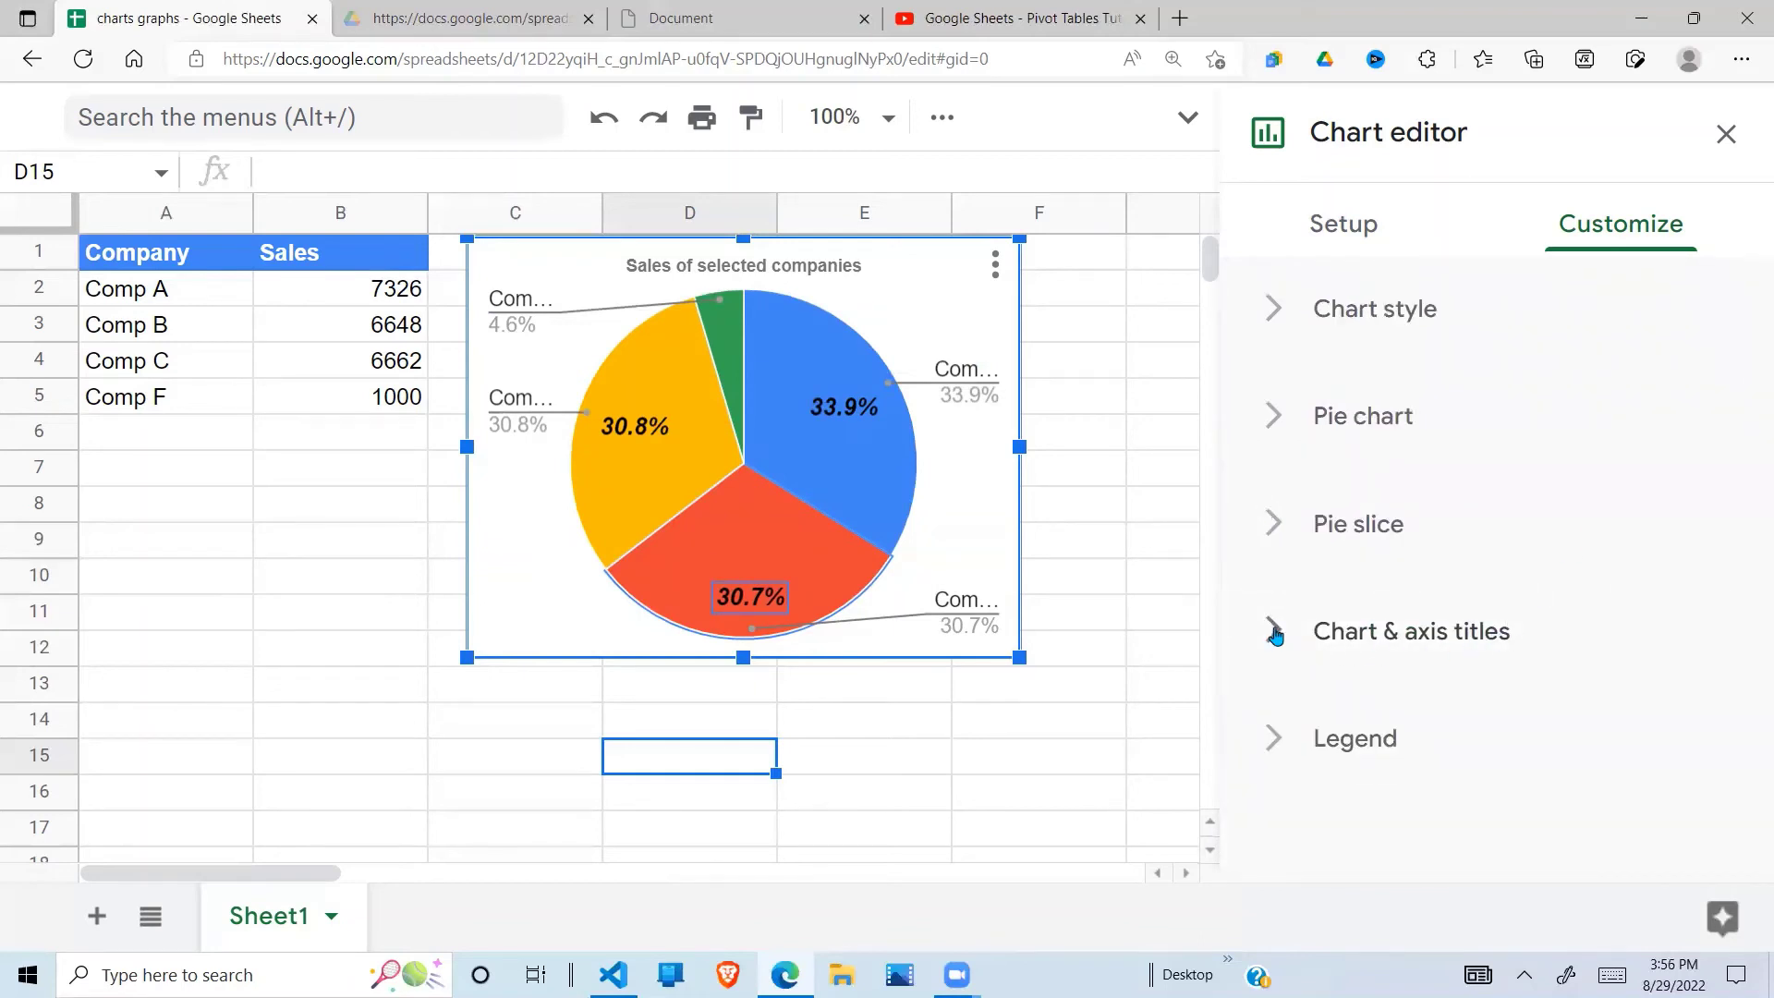
Step: Check which title types the Chart & axis titles settings offer, and collapse that section again
{"action": "left_click", "coordinate": [1274, 632]}
{"action": "left_click_drag", "start_coordinate": [1756, 543], "coordinate": [1749, 583]}
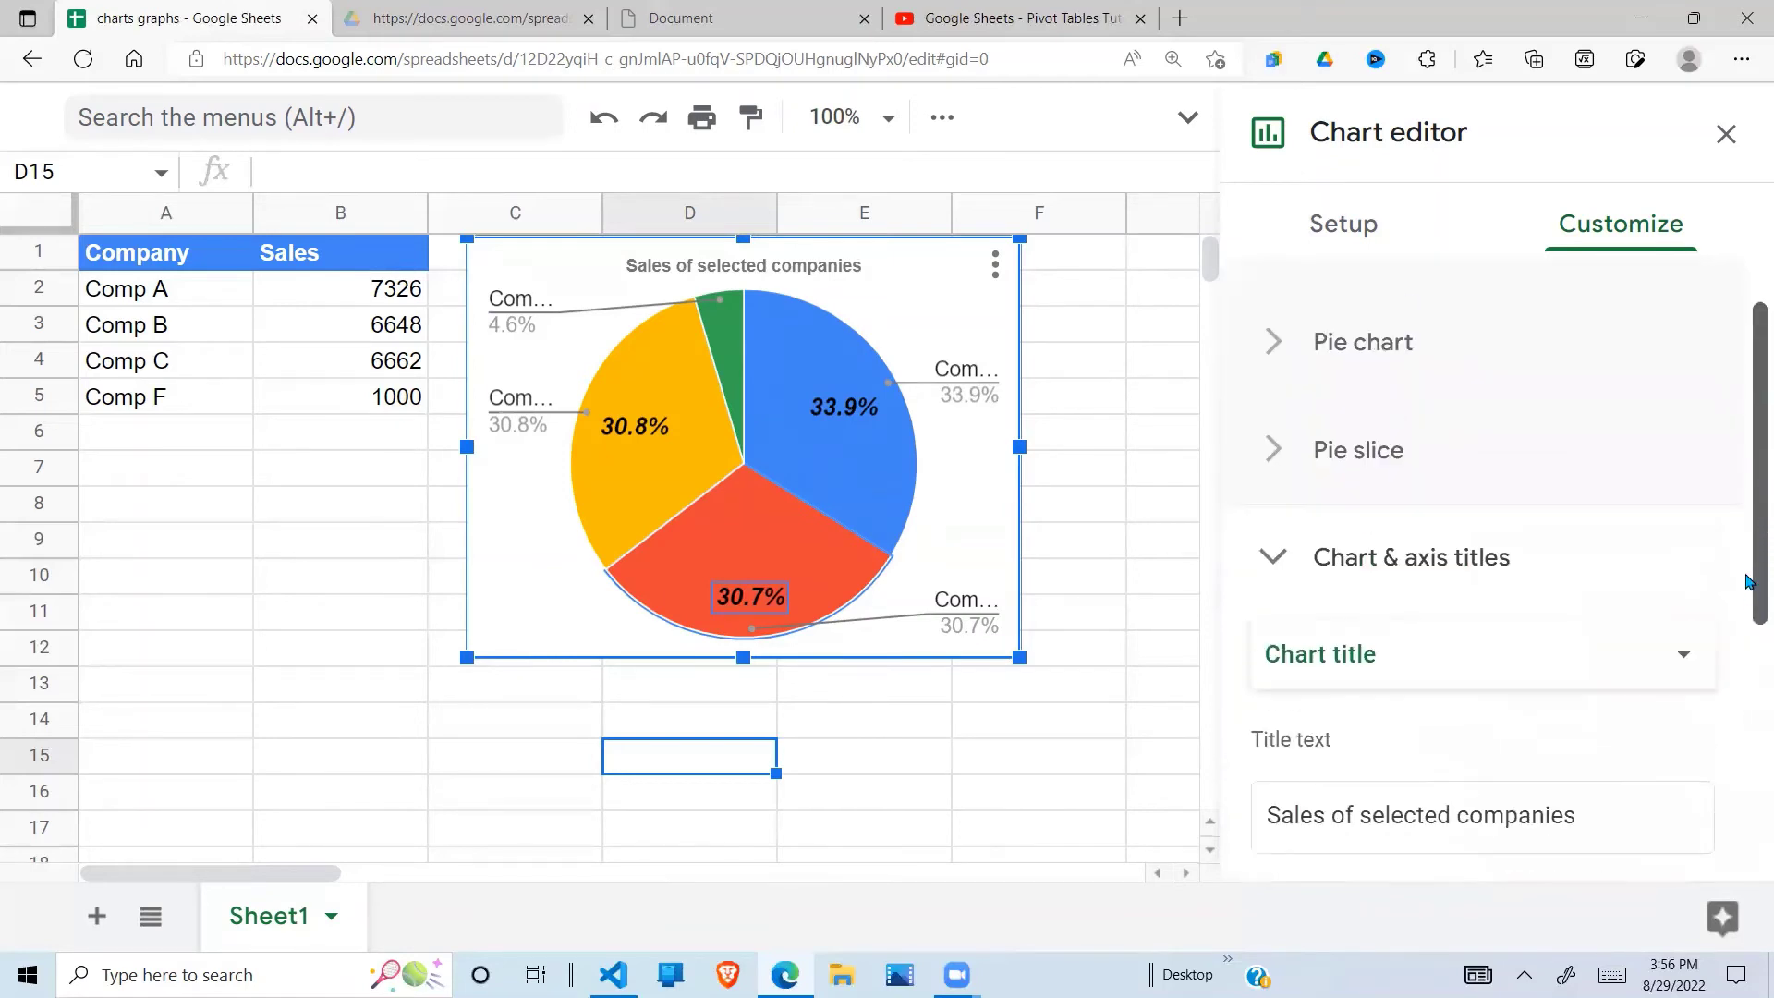
{"action": "left_click", "coordinate": [1683, 656]}
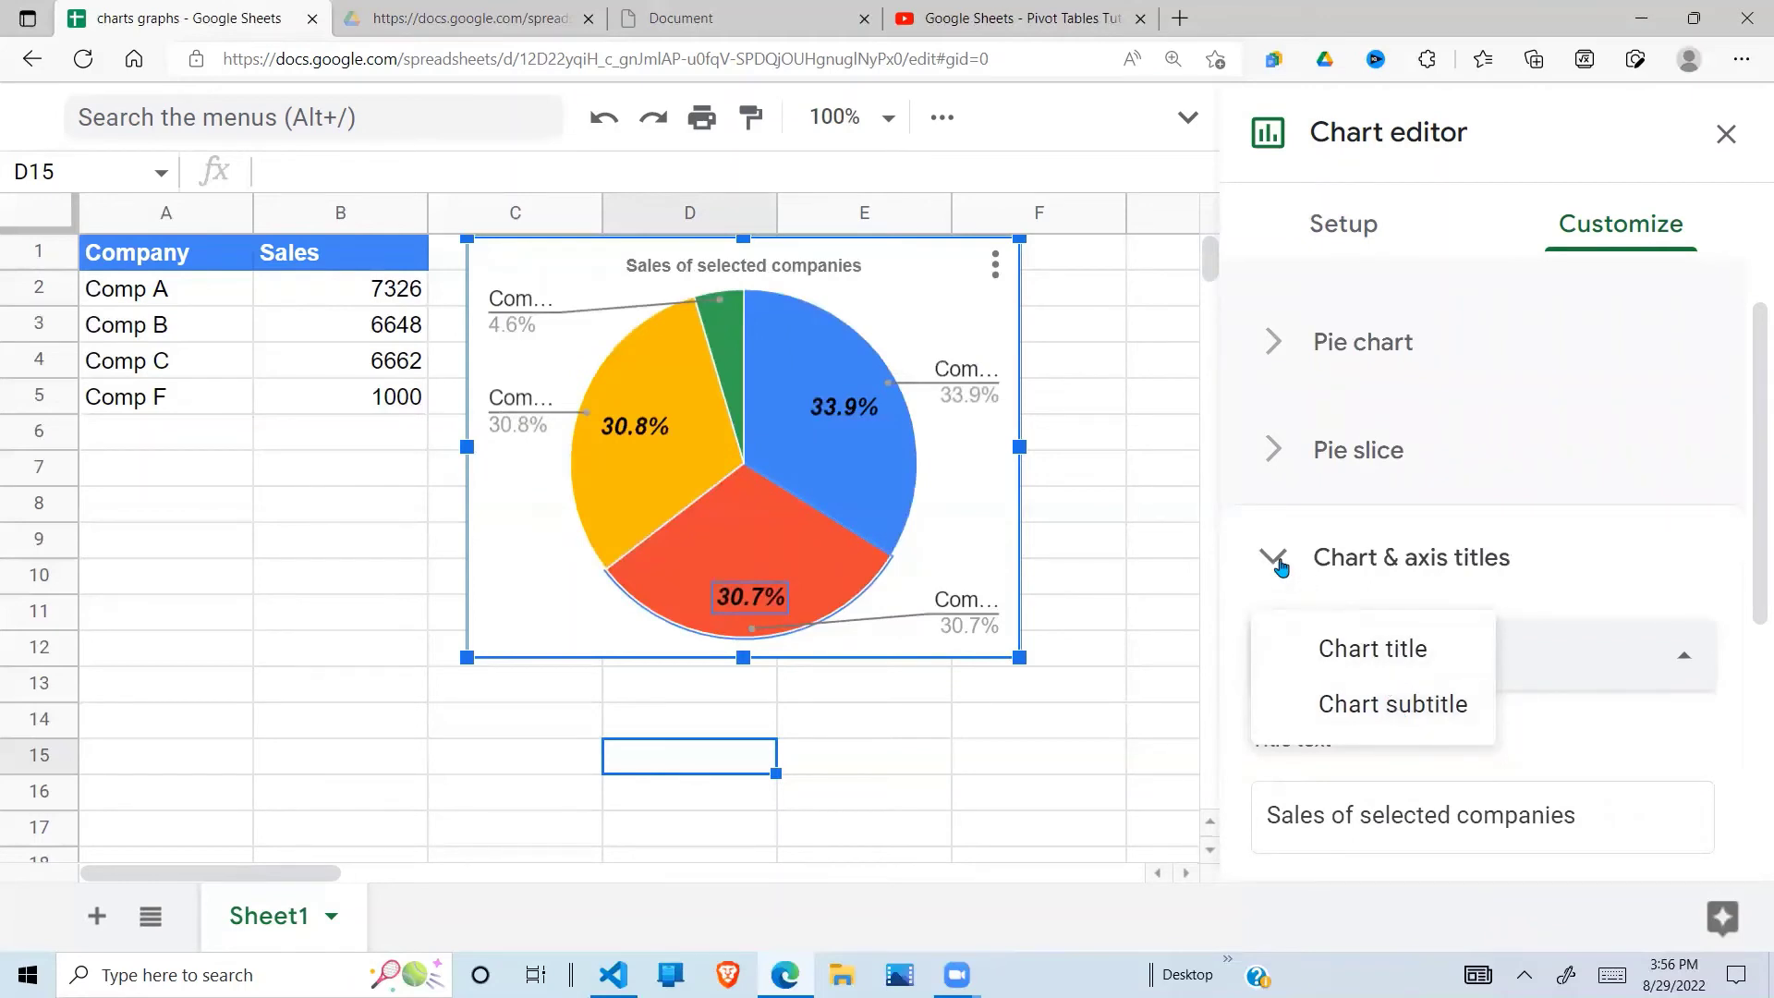
{"action": "left_click", "coordinate": [1282, 566]}
{"action": "left_click", "coordinate": [1280, 561]}
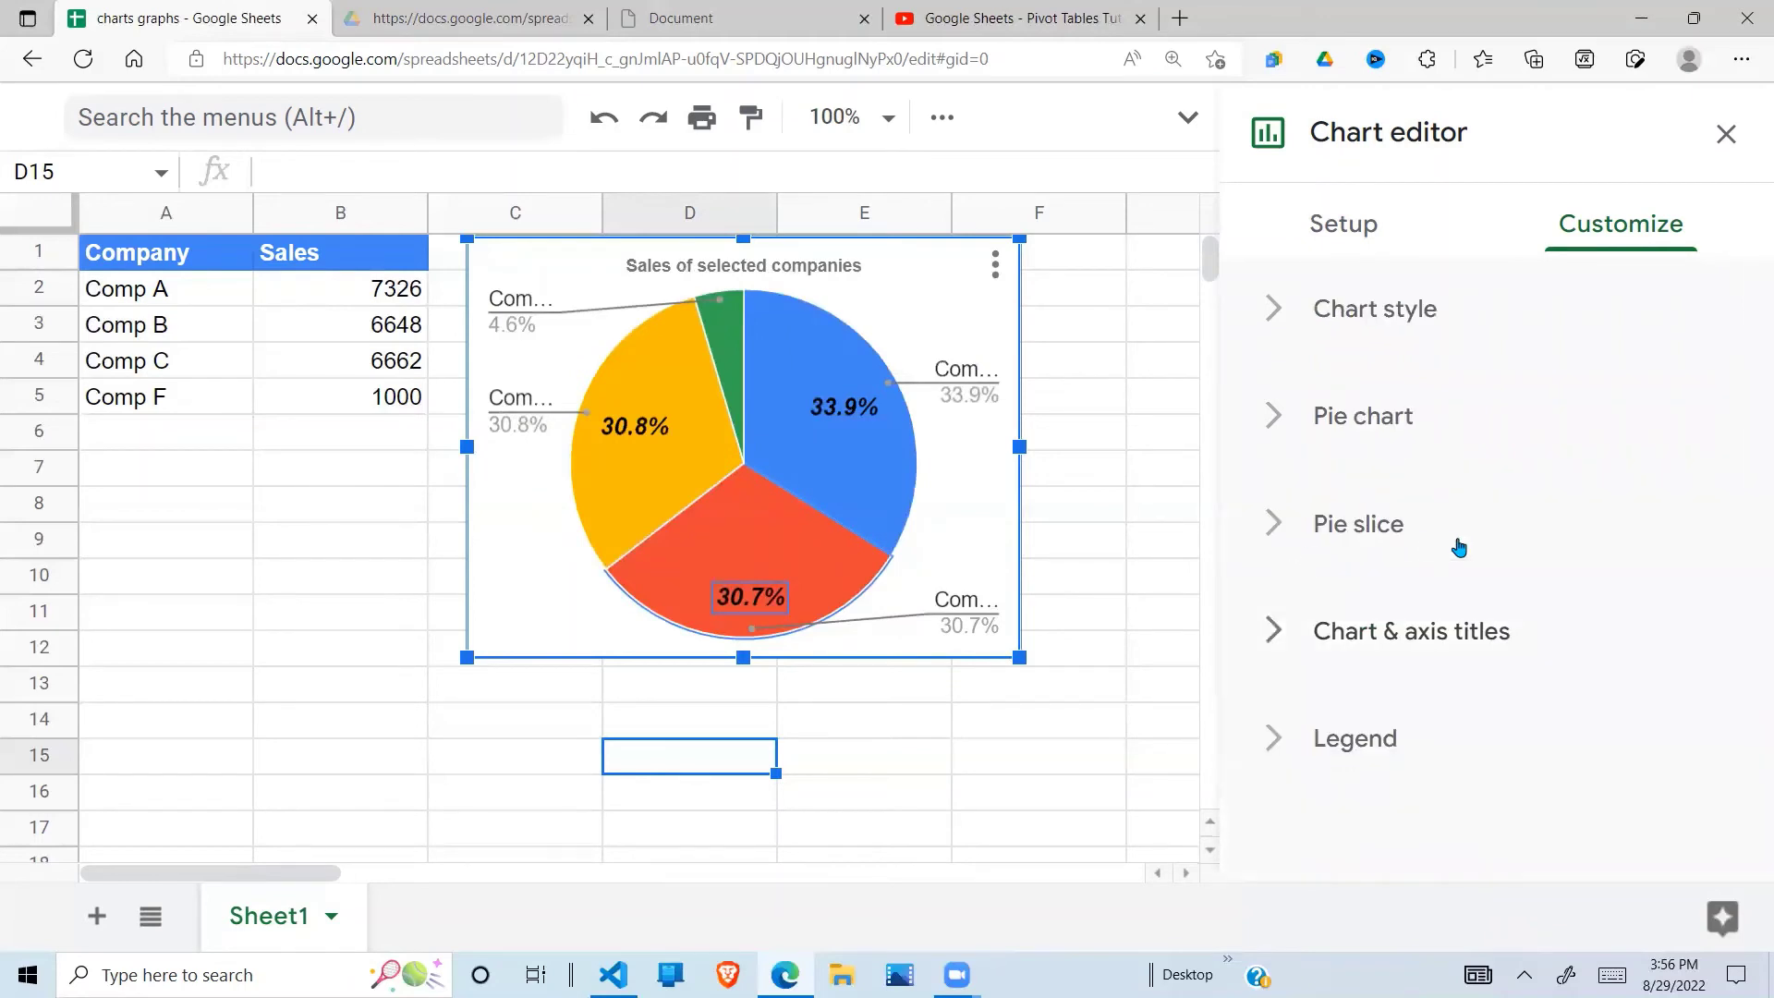
Step: Expand the Legend settings and try the Top, Bottom and None legend positions
{"action": "left_click", "coordinate": [1289, 749]}
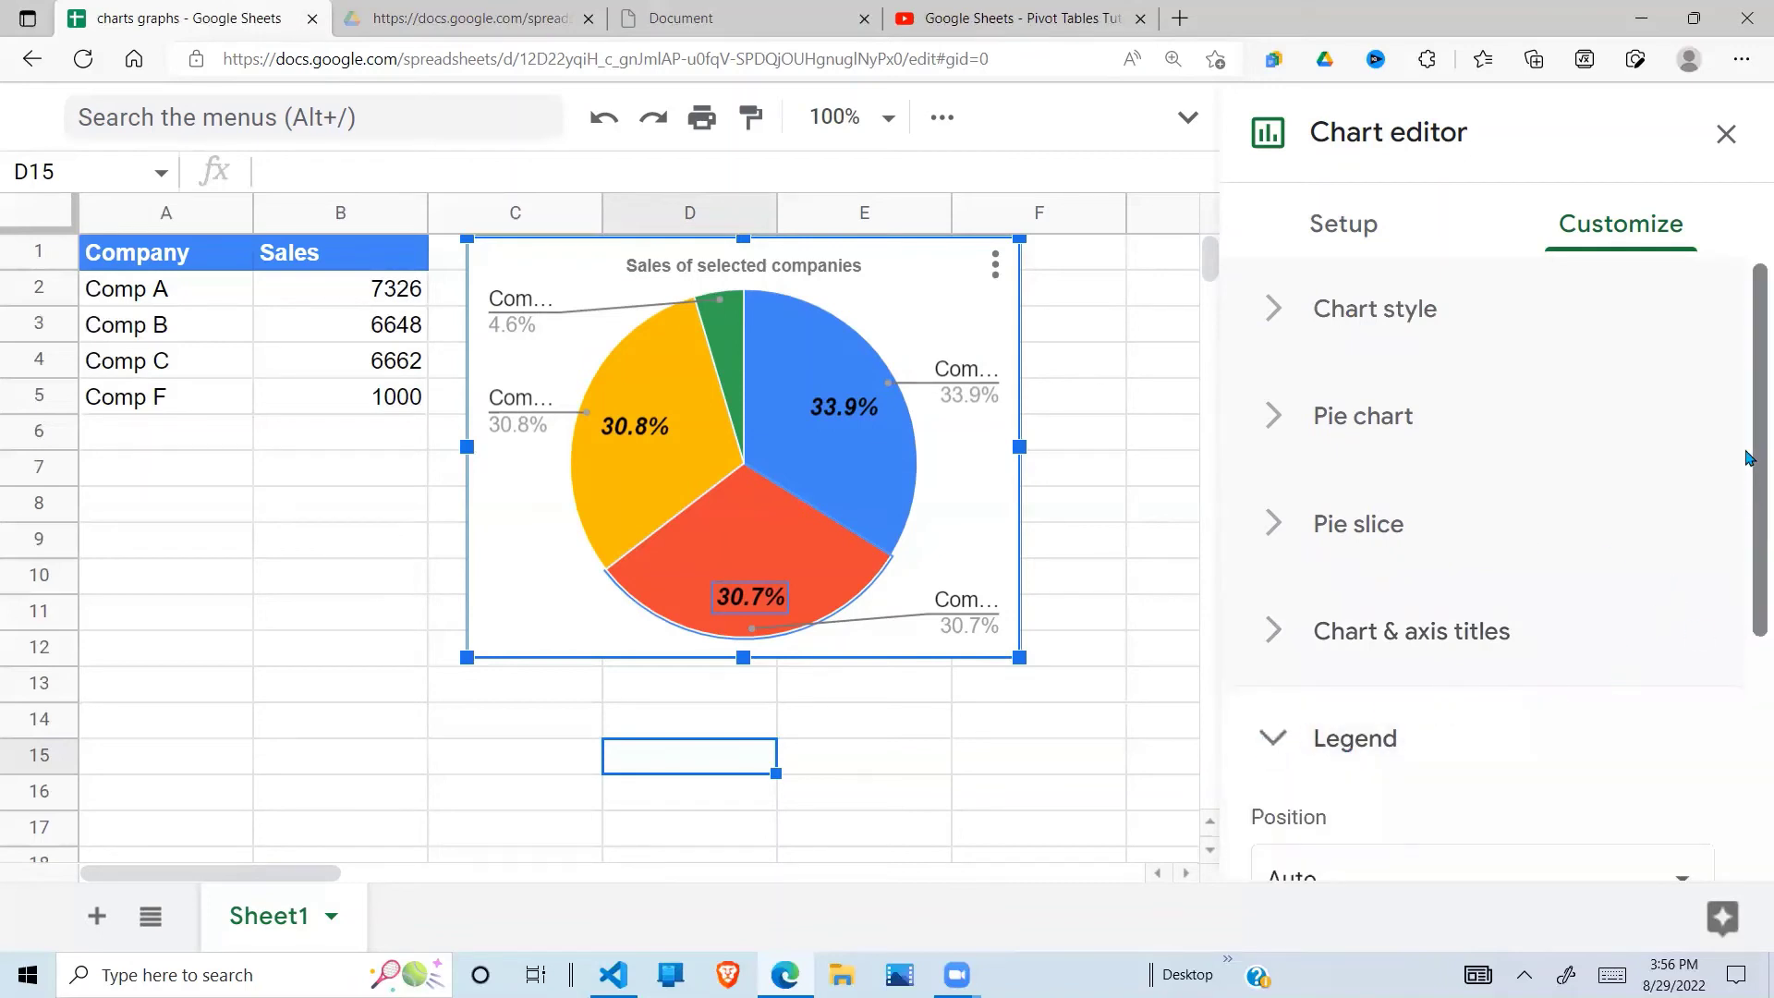
{"action": "left_click_drag", "start_coordinate": [1747, 449], "coordinate": [1749, 715]}
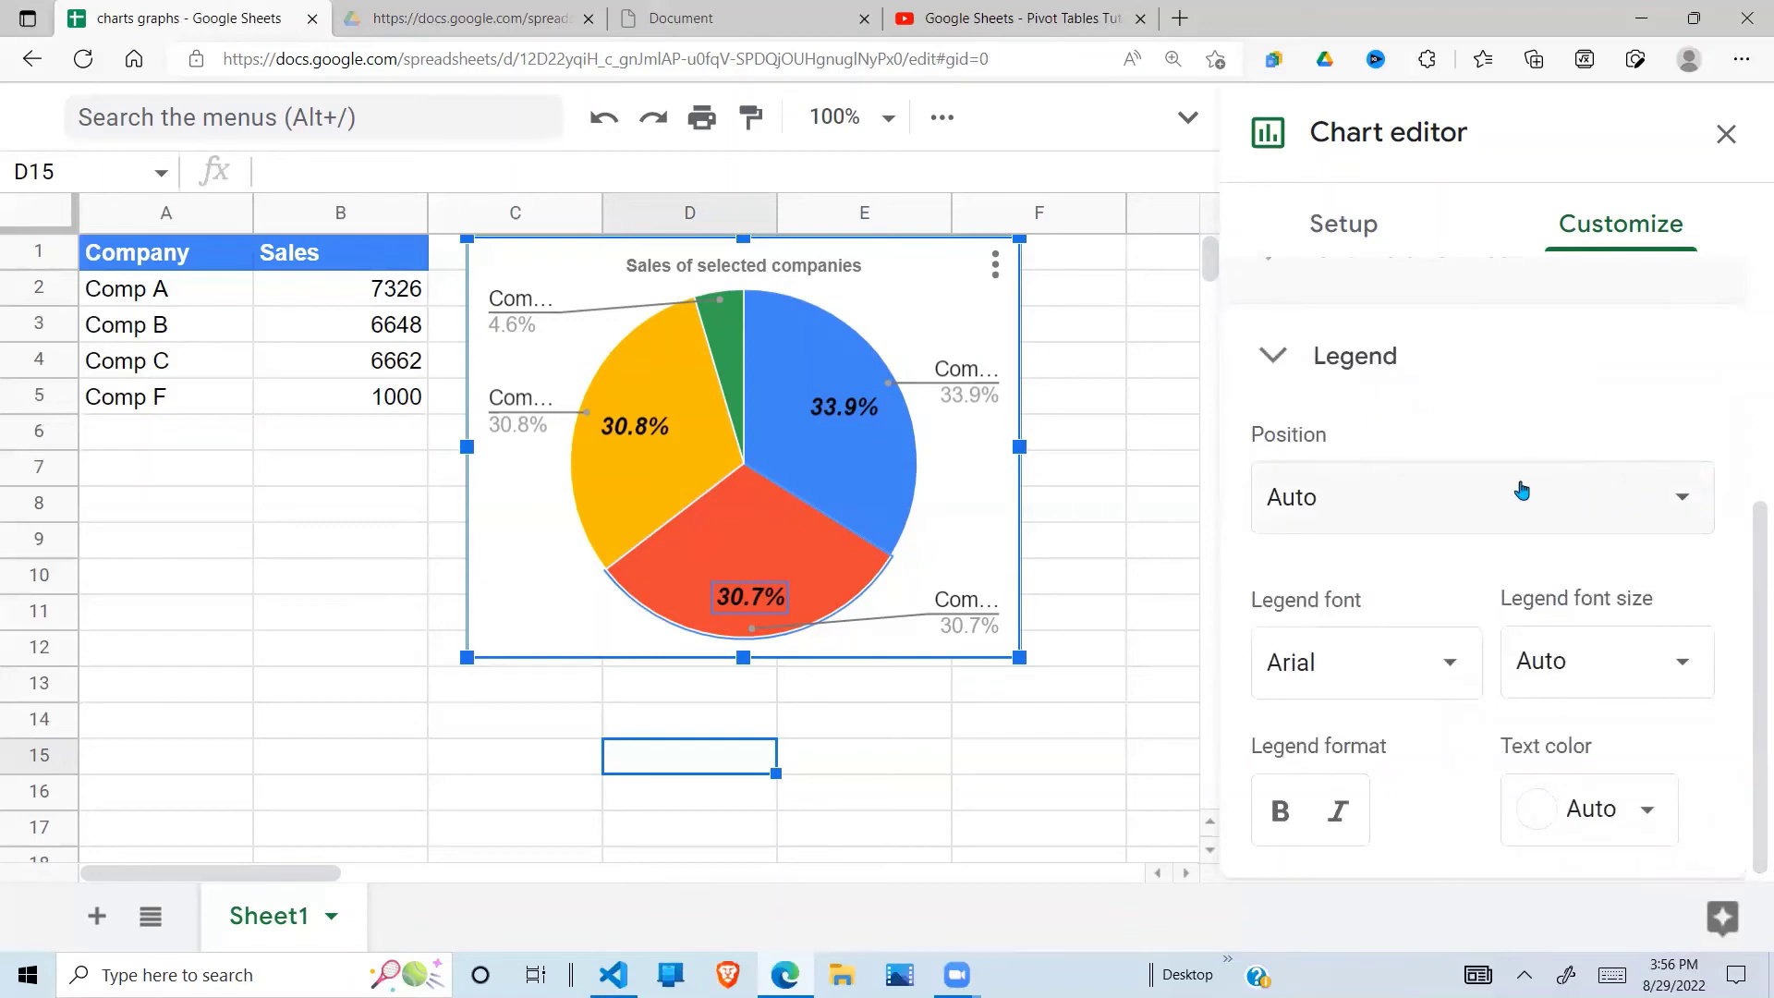
{"action": "left_click", "coordinate": [1650, 511]}
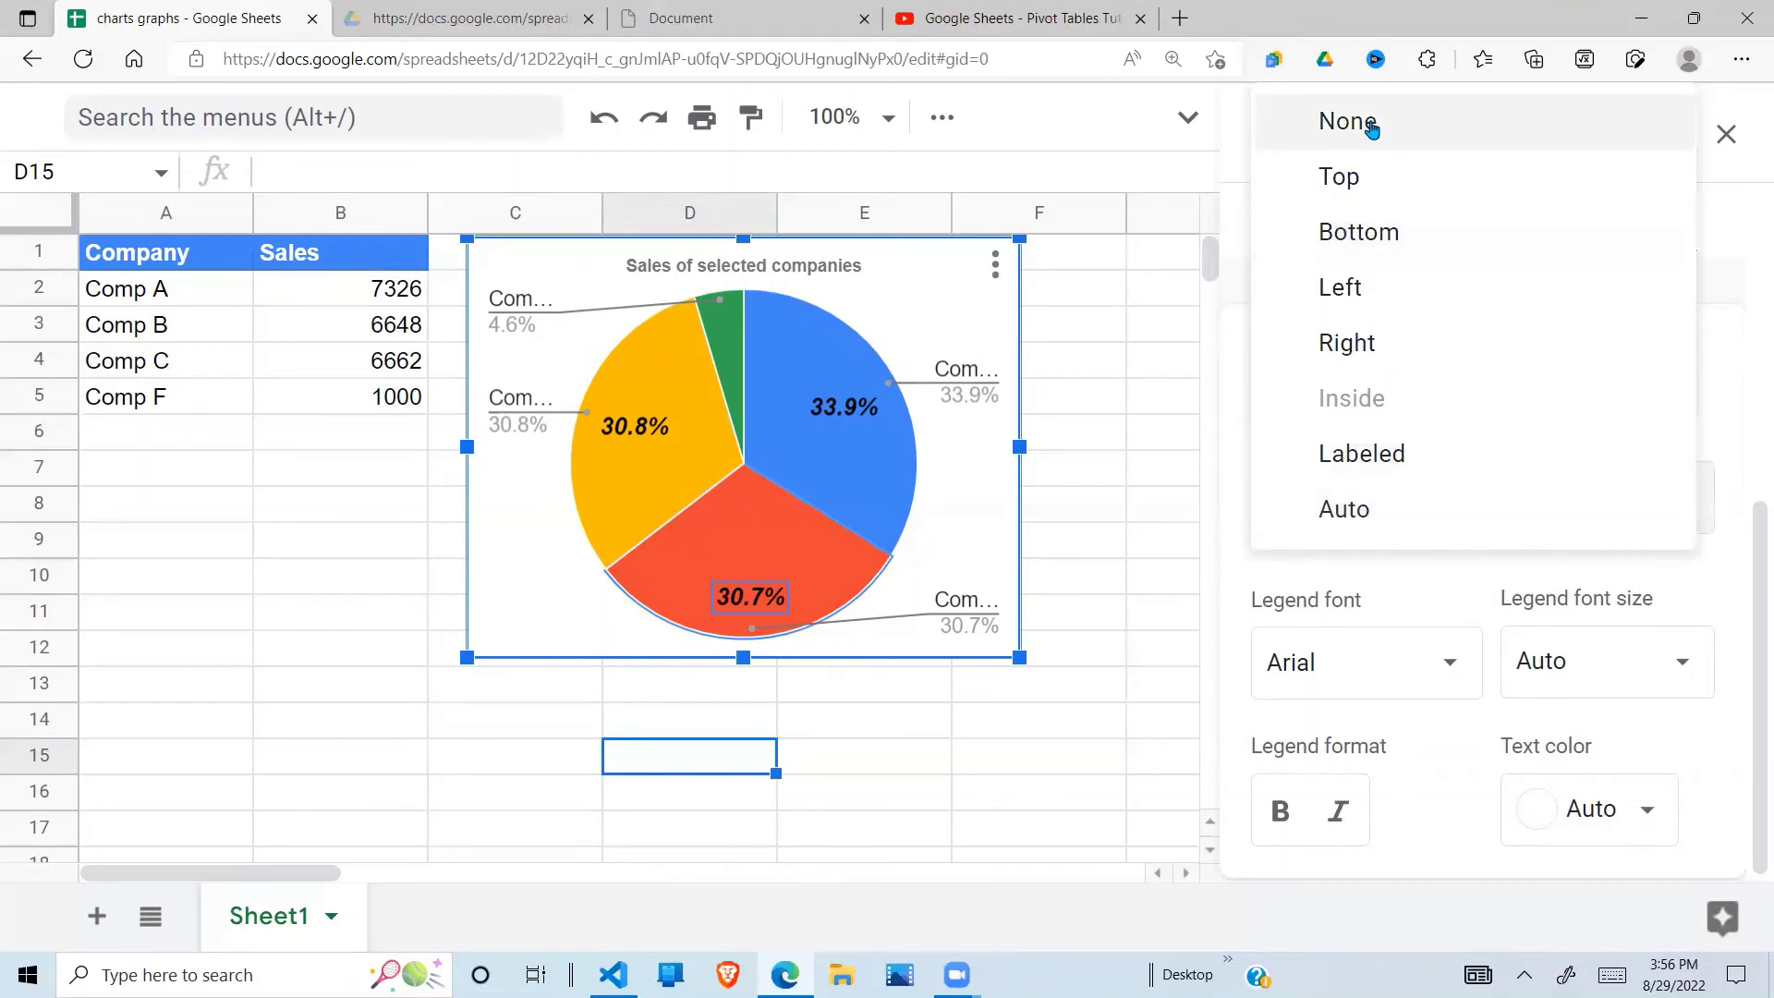
{"action": "left_click", "coordinate": [1378, 185]}
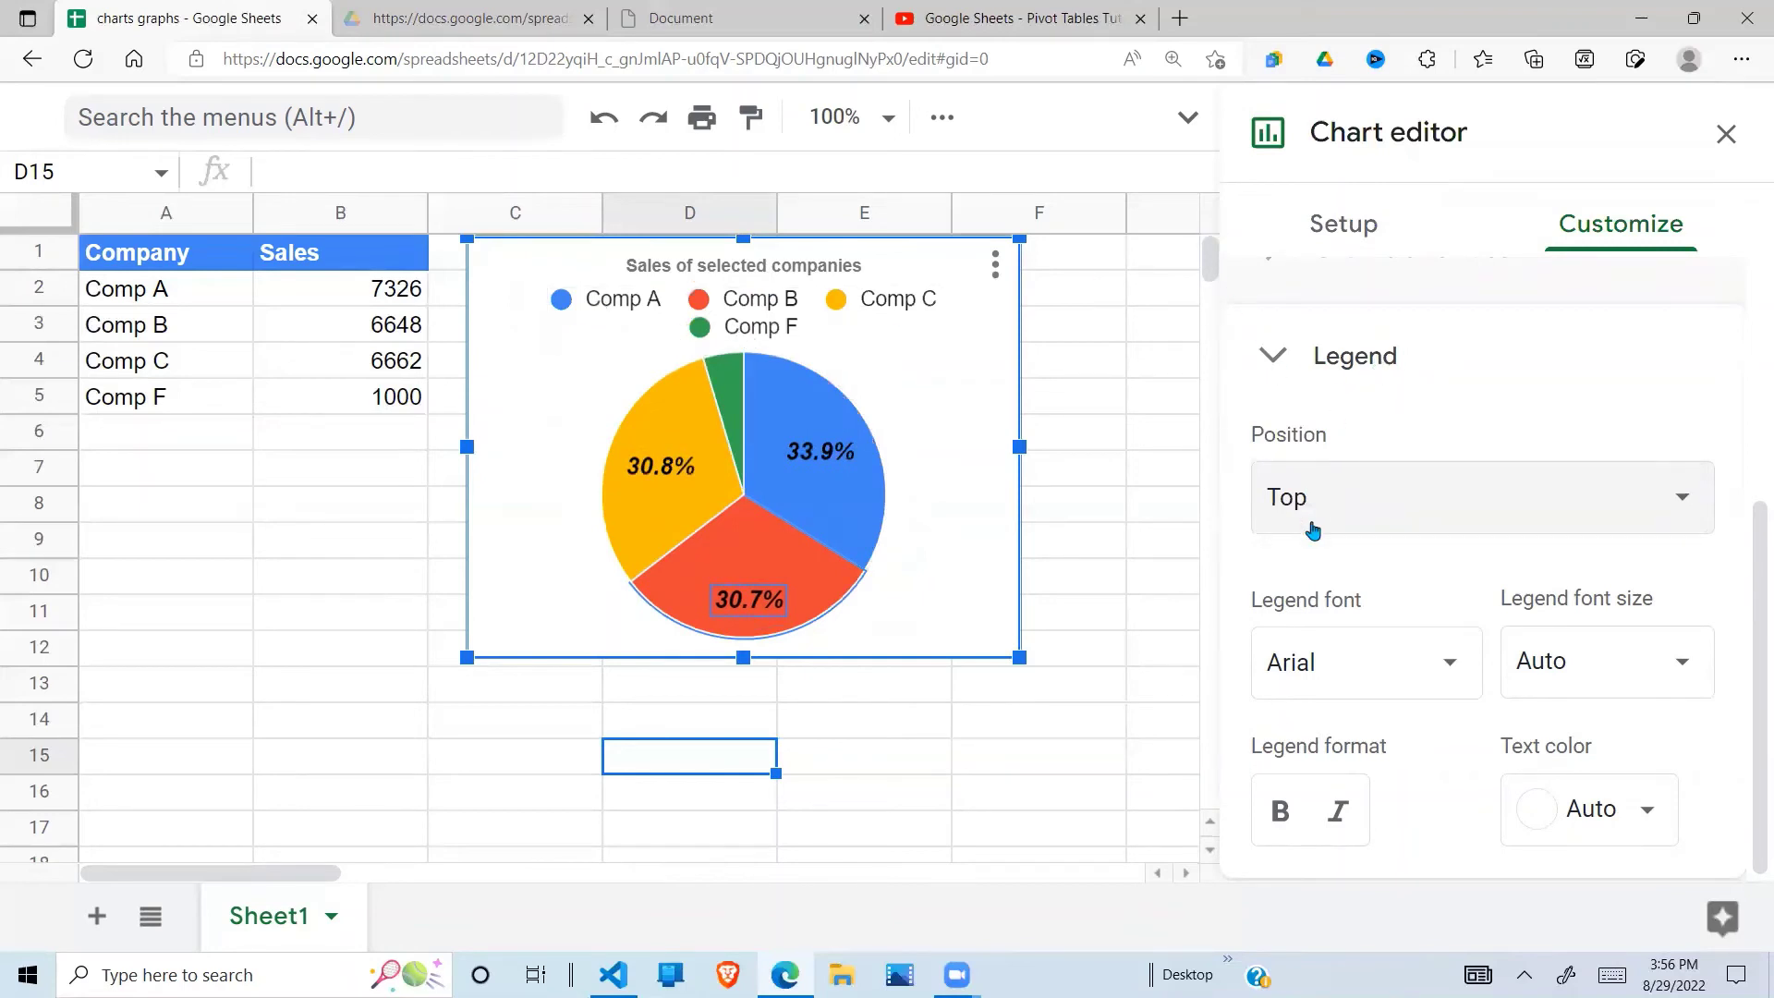
{"action": "left_click", "coordinate": [1378, 496]}
{"action": "left_click", "coordinate": [1379, 553]}
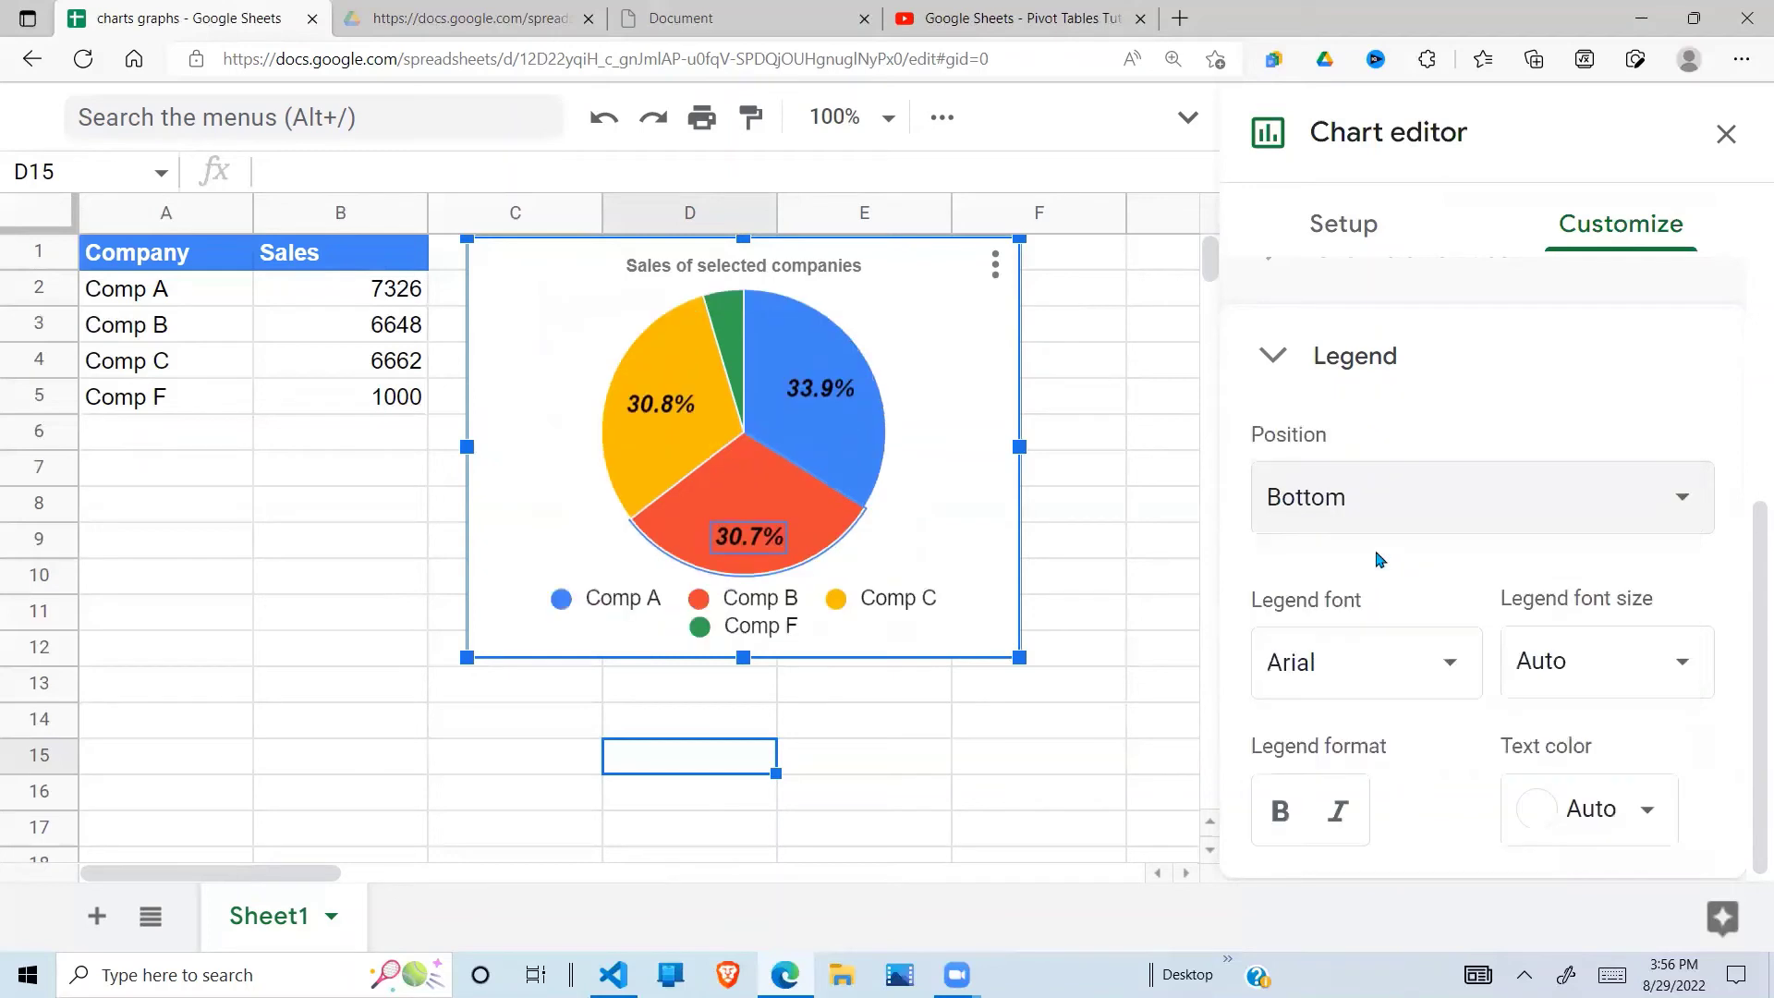
{"action": "left_click", "coordinate": [1428, 525]}
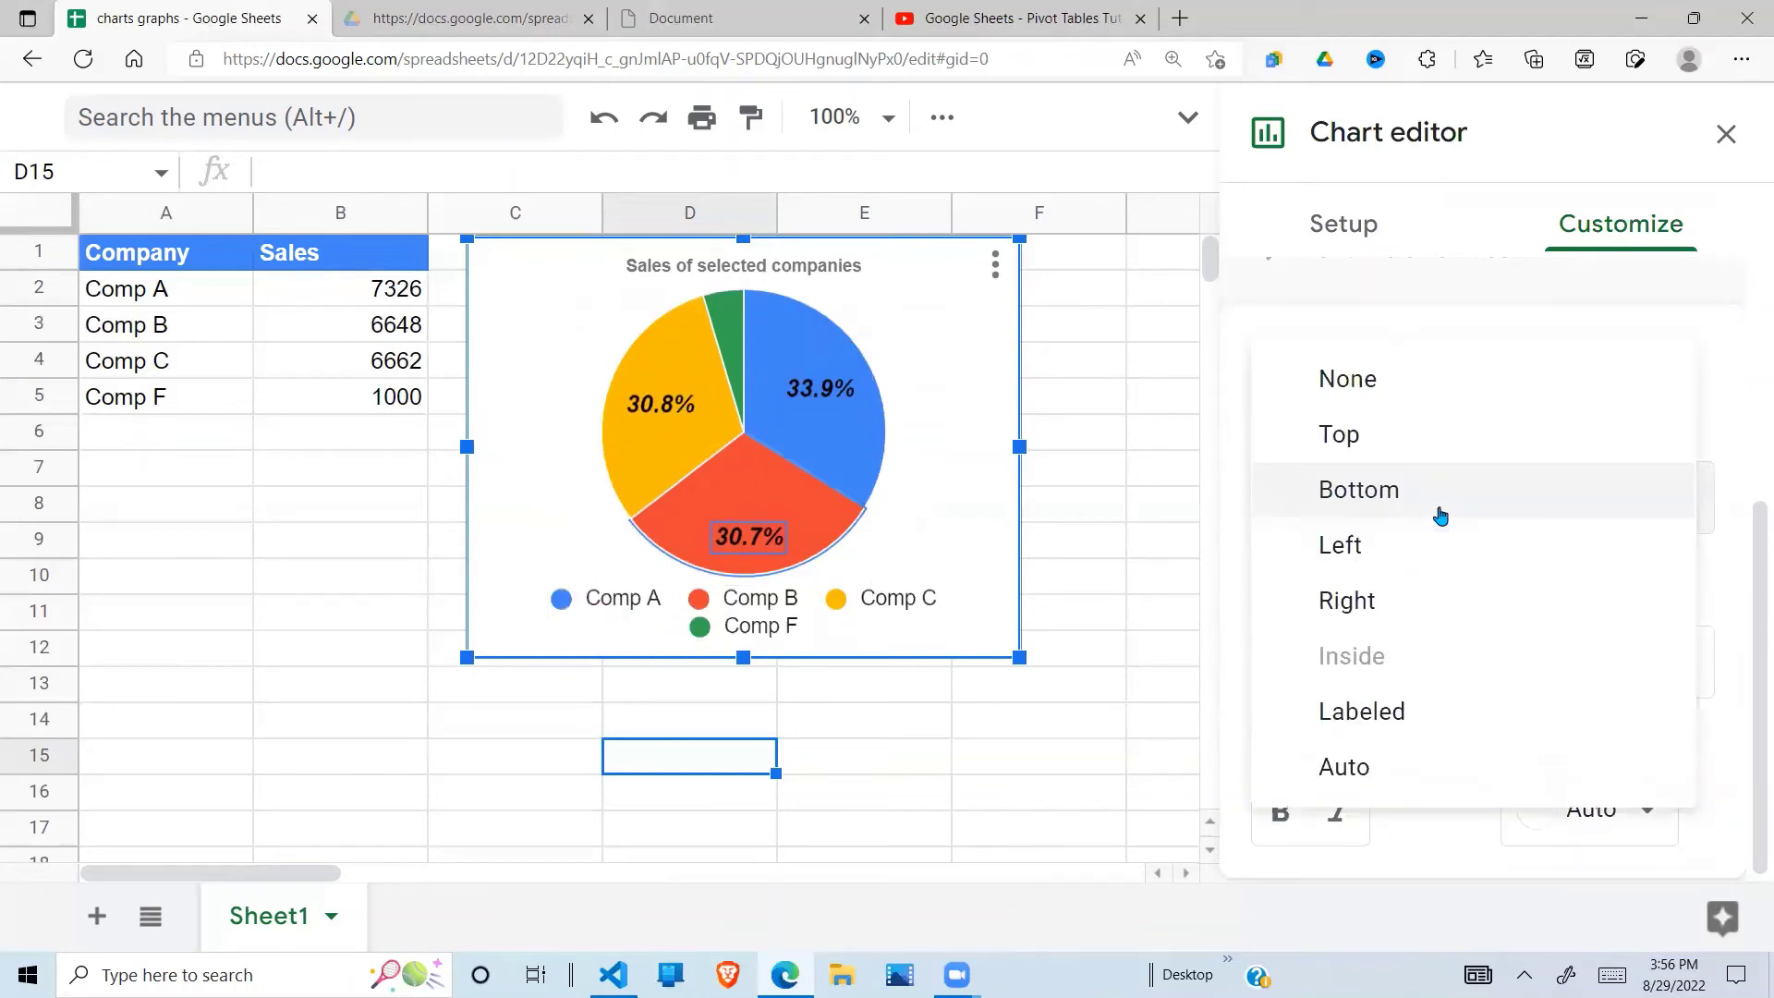
{"action": "left_click", "coordinate": [1351, 381]}
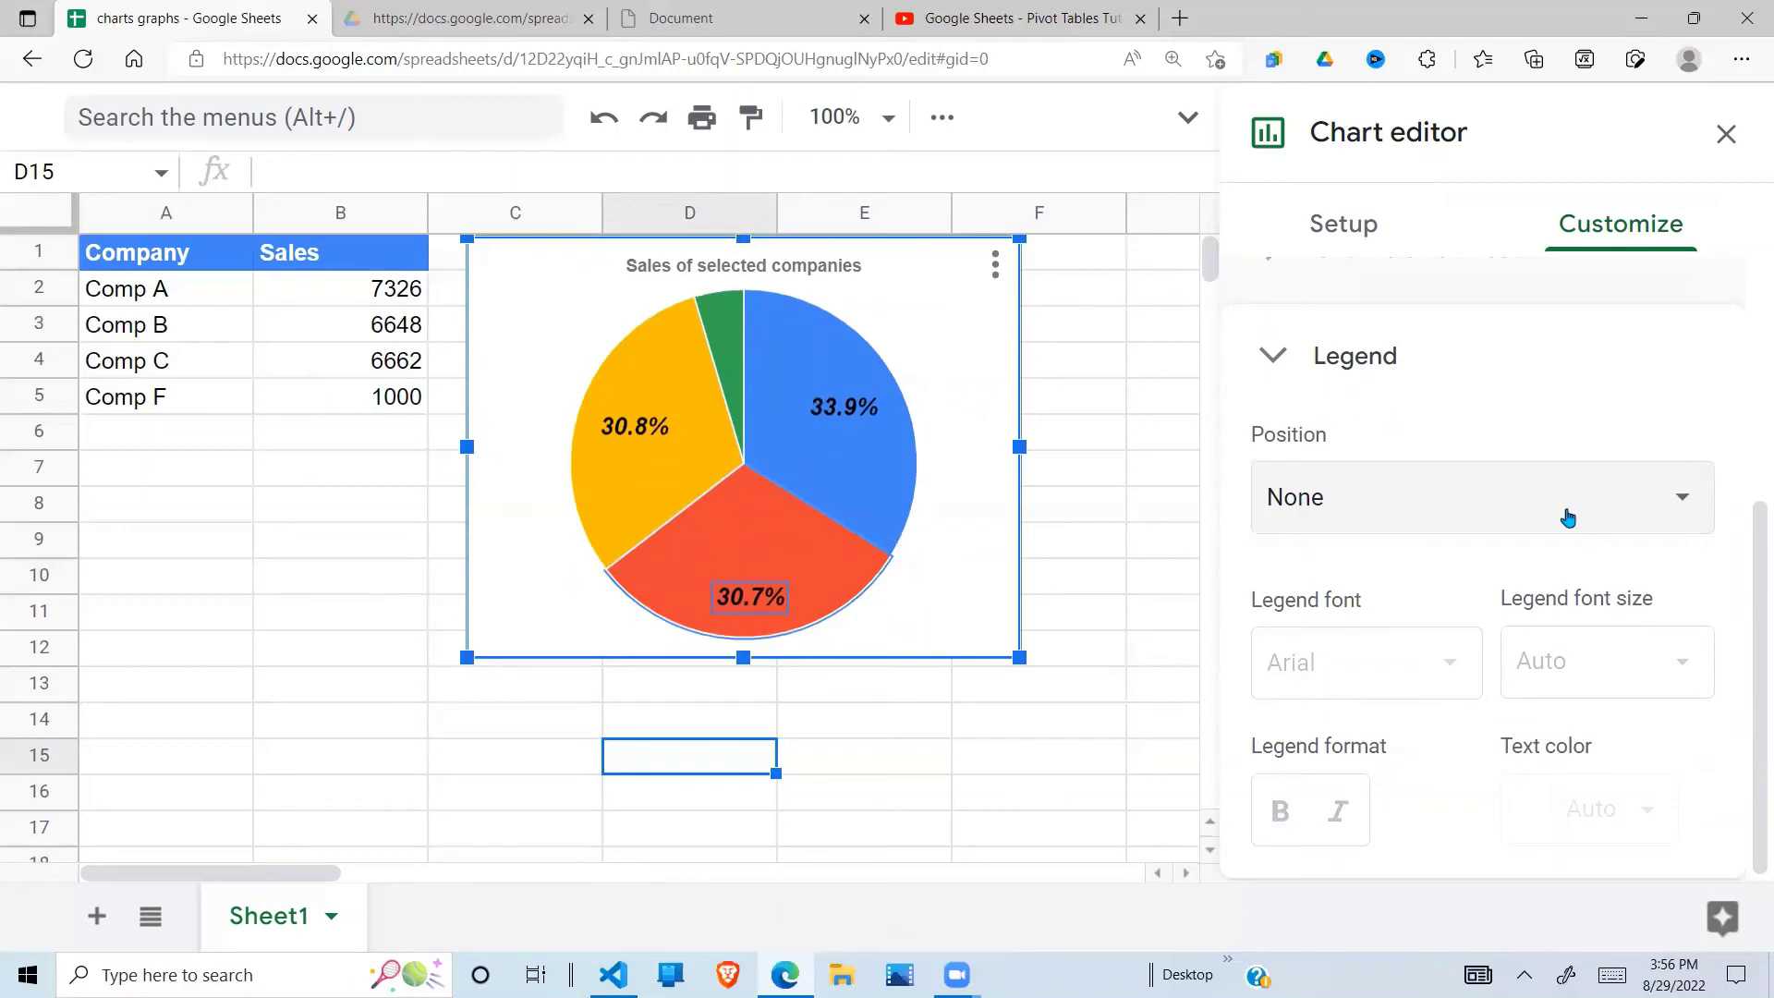
Step: Set the legend position to Labeled and enlarge the chart to reach row 14 and most of column F
{"action": "left_click", "coordinate": [1568, 517]}
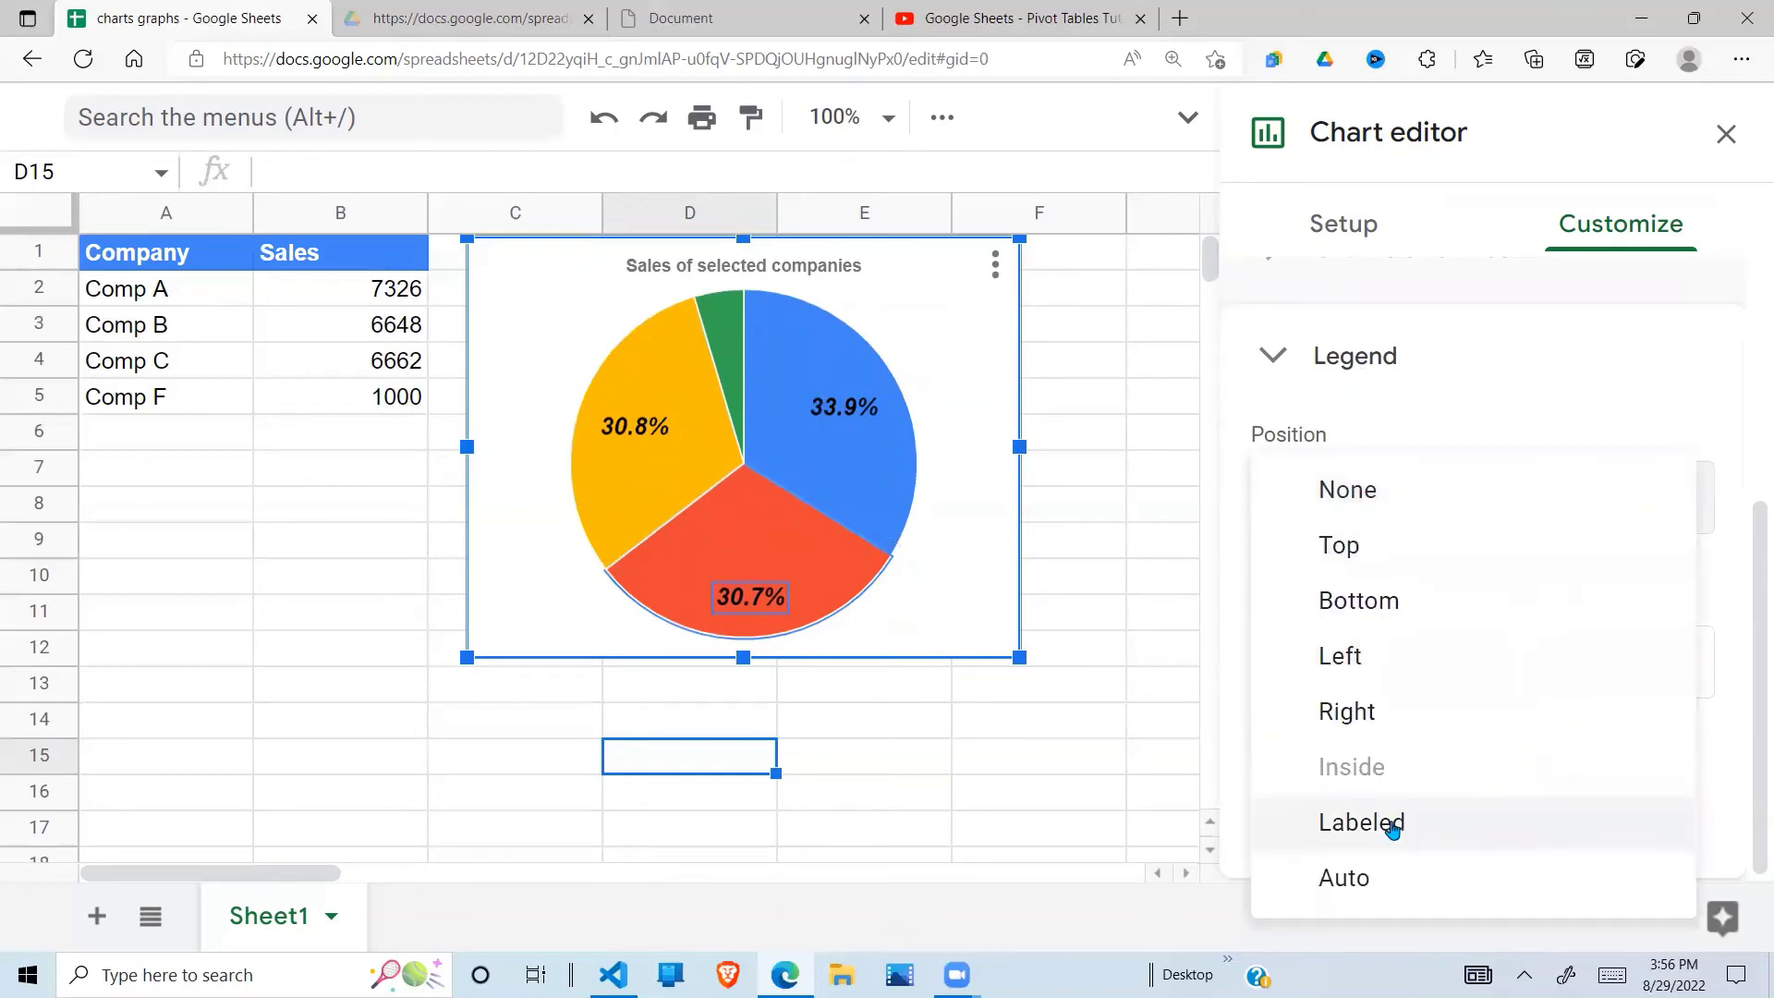
{"action": "left_click", "coordinate": [1392, 823]}
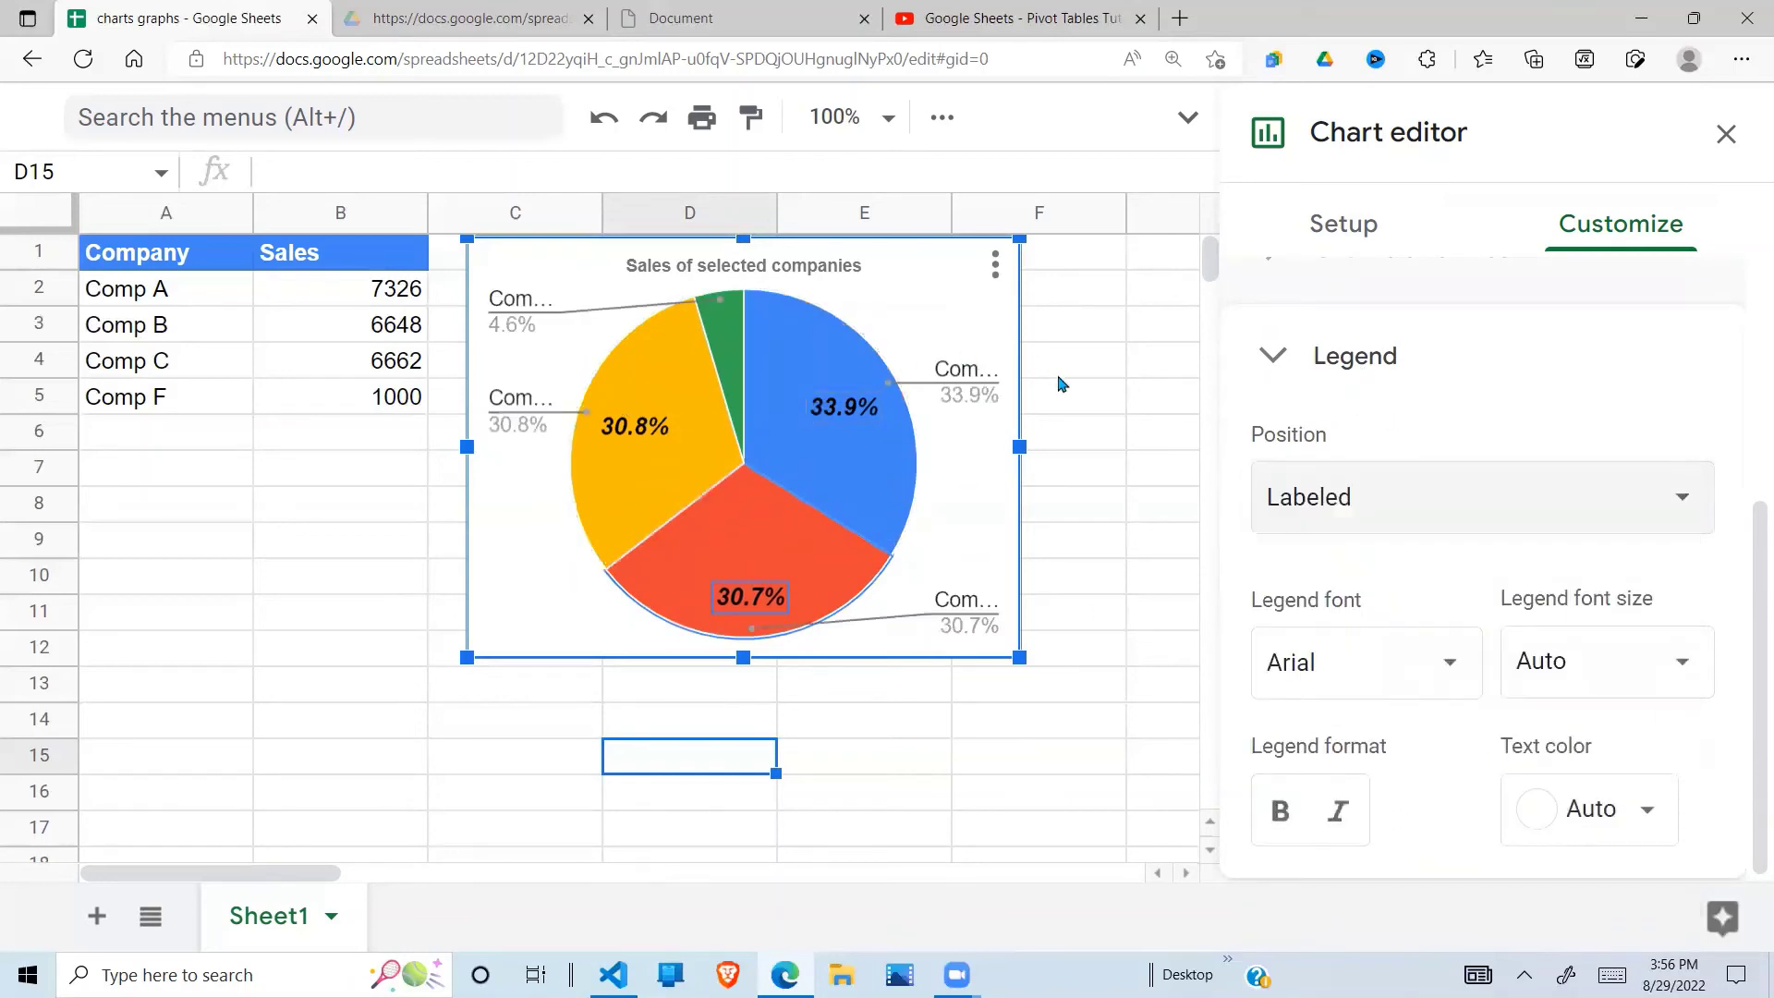
{"action": "left_click_drag", "start_coordinate": [1020, 657], "coordinate": [1110, 726]}
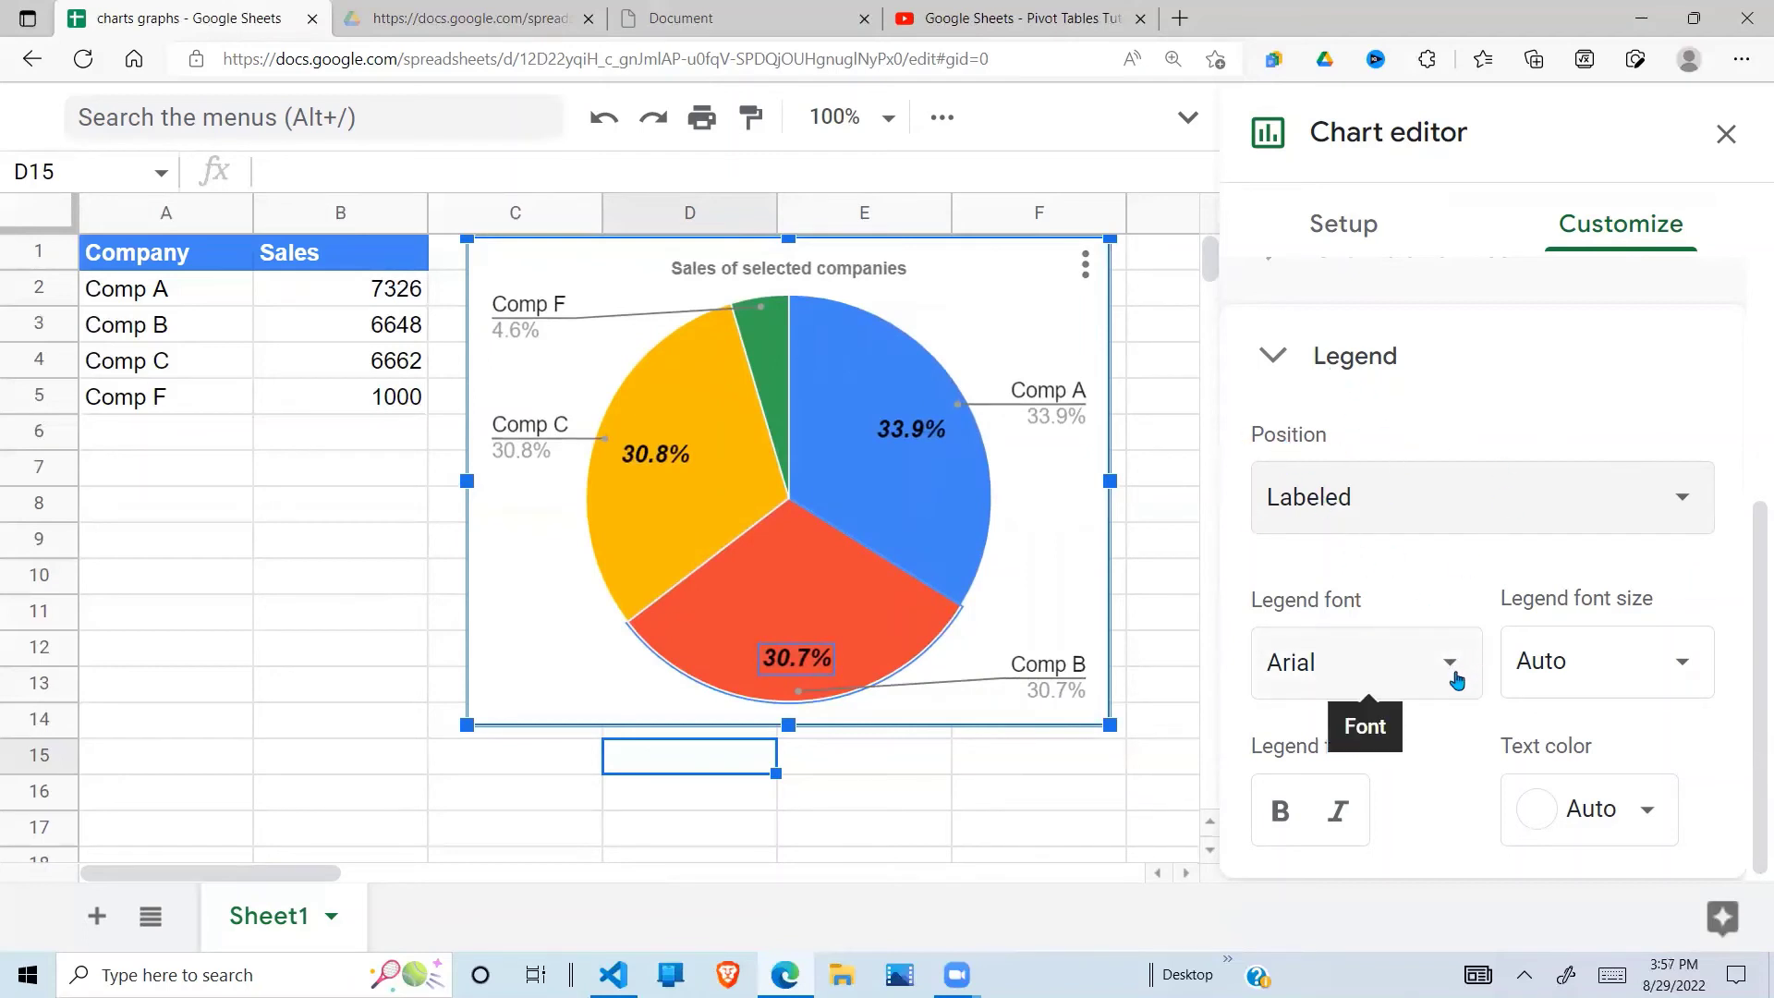
Step: Format the legend text in Arial, size 10 and bold
{"action": "left_click", "coordinate": [1455, 677]}
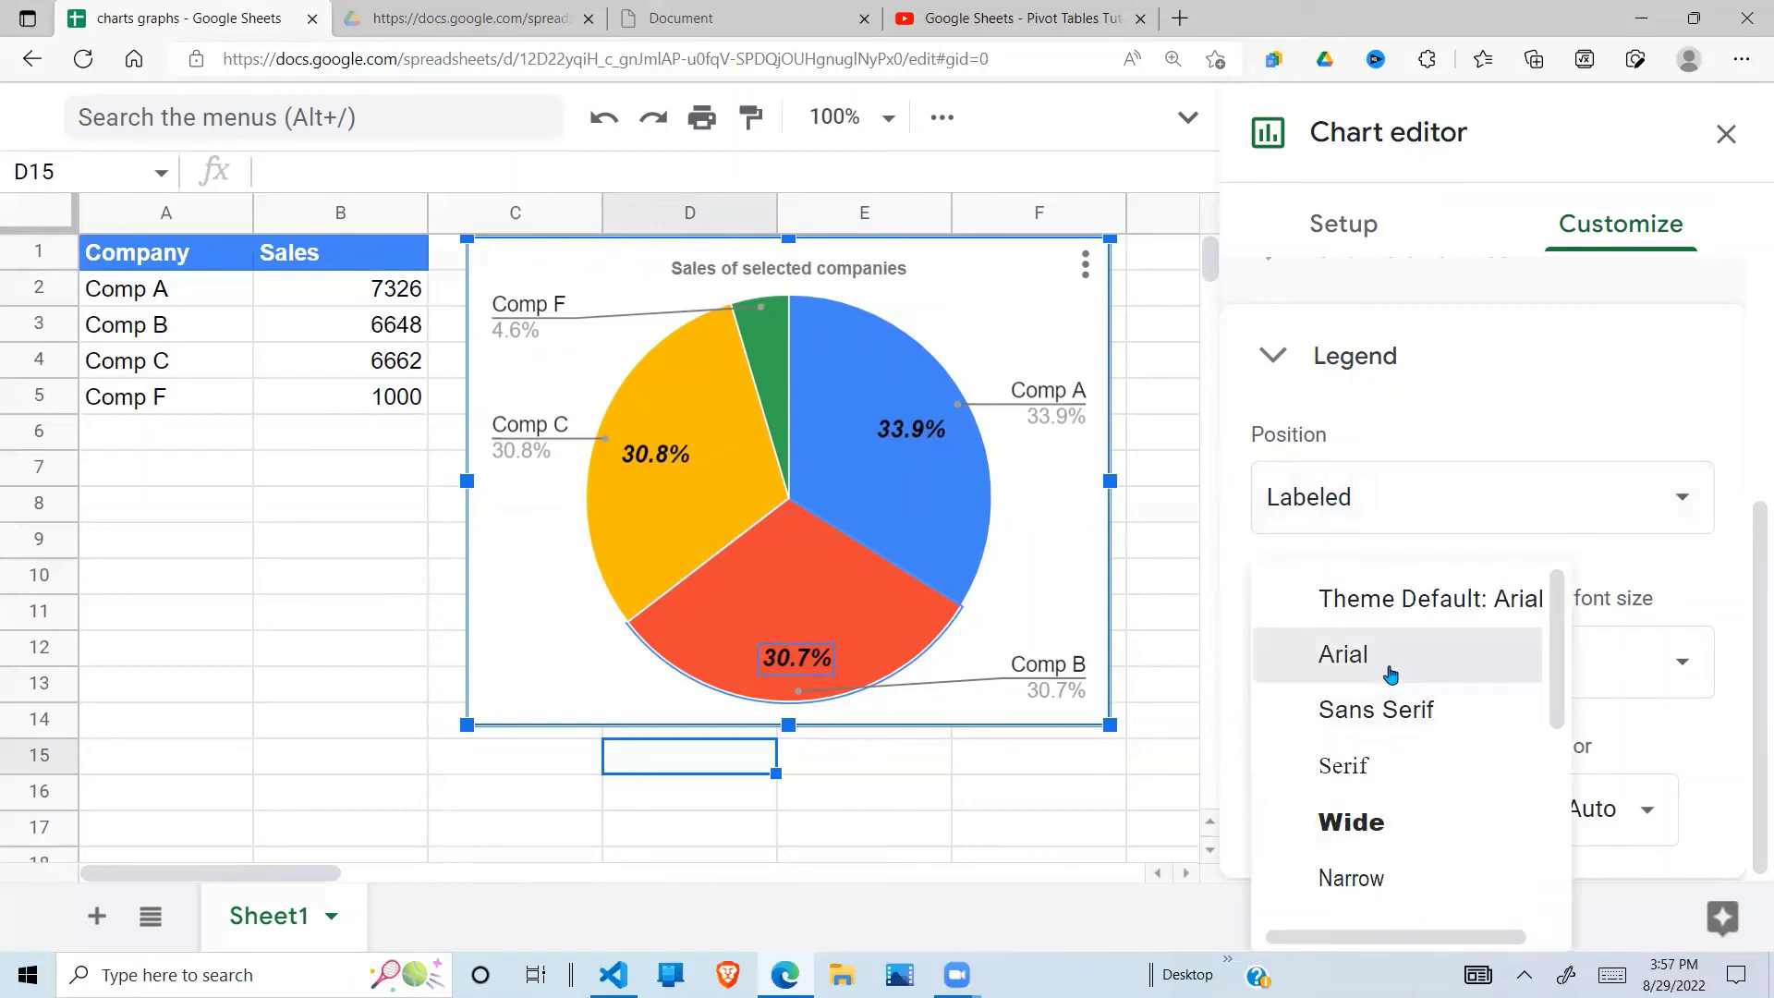
{"action": "left_click", "coordinate": [1394, 678]}
{"action": "left_click", "coordinate": [1710, 682]}
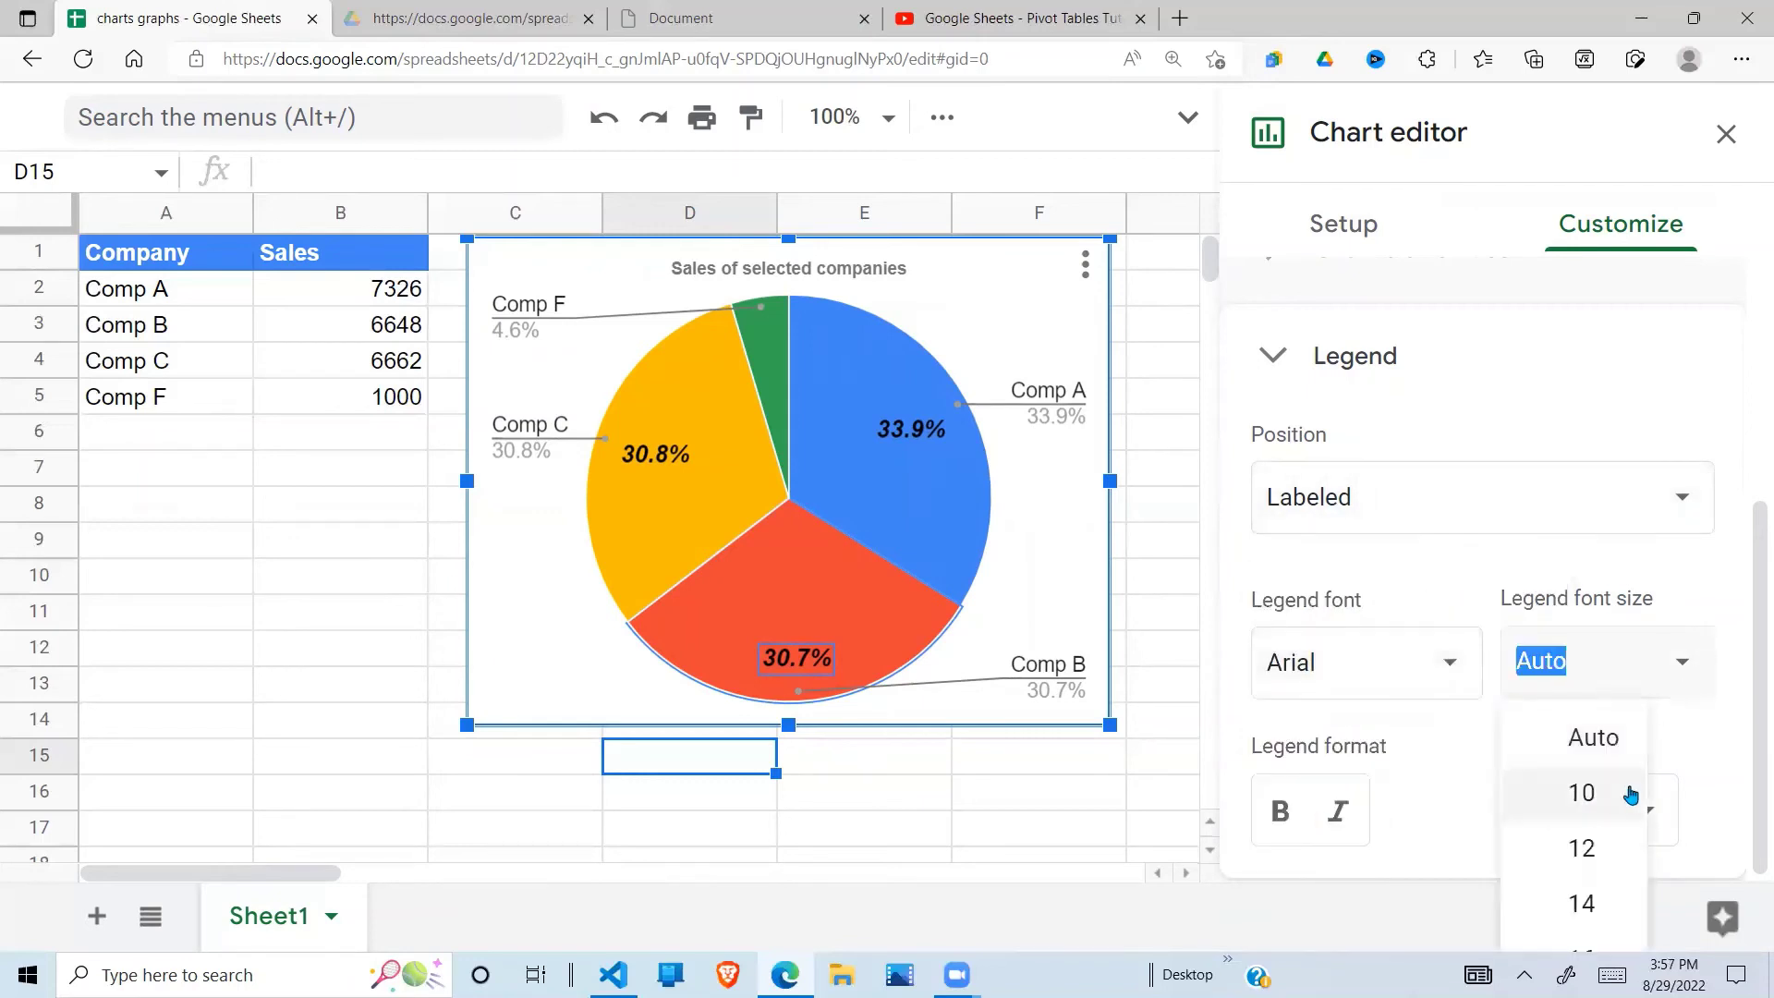
{"action": "left_click", "coordinate": [1613, 793]}
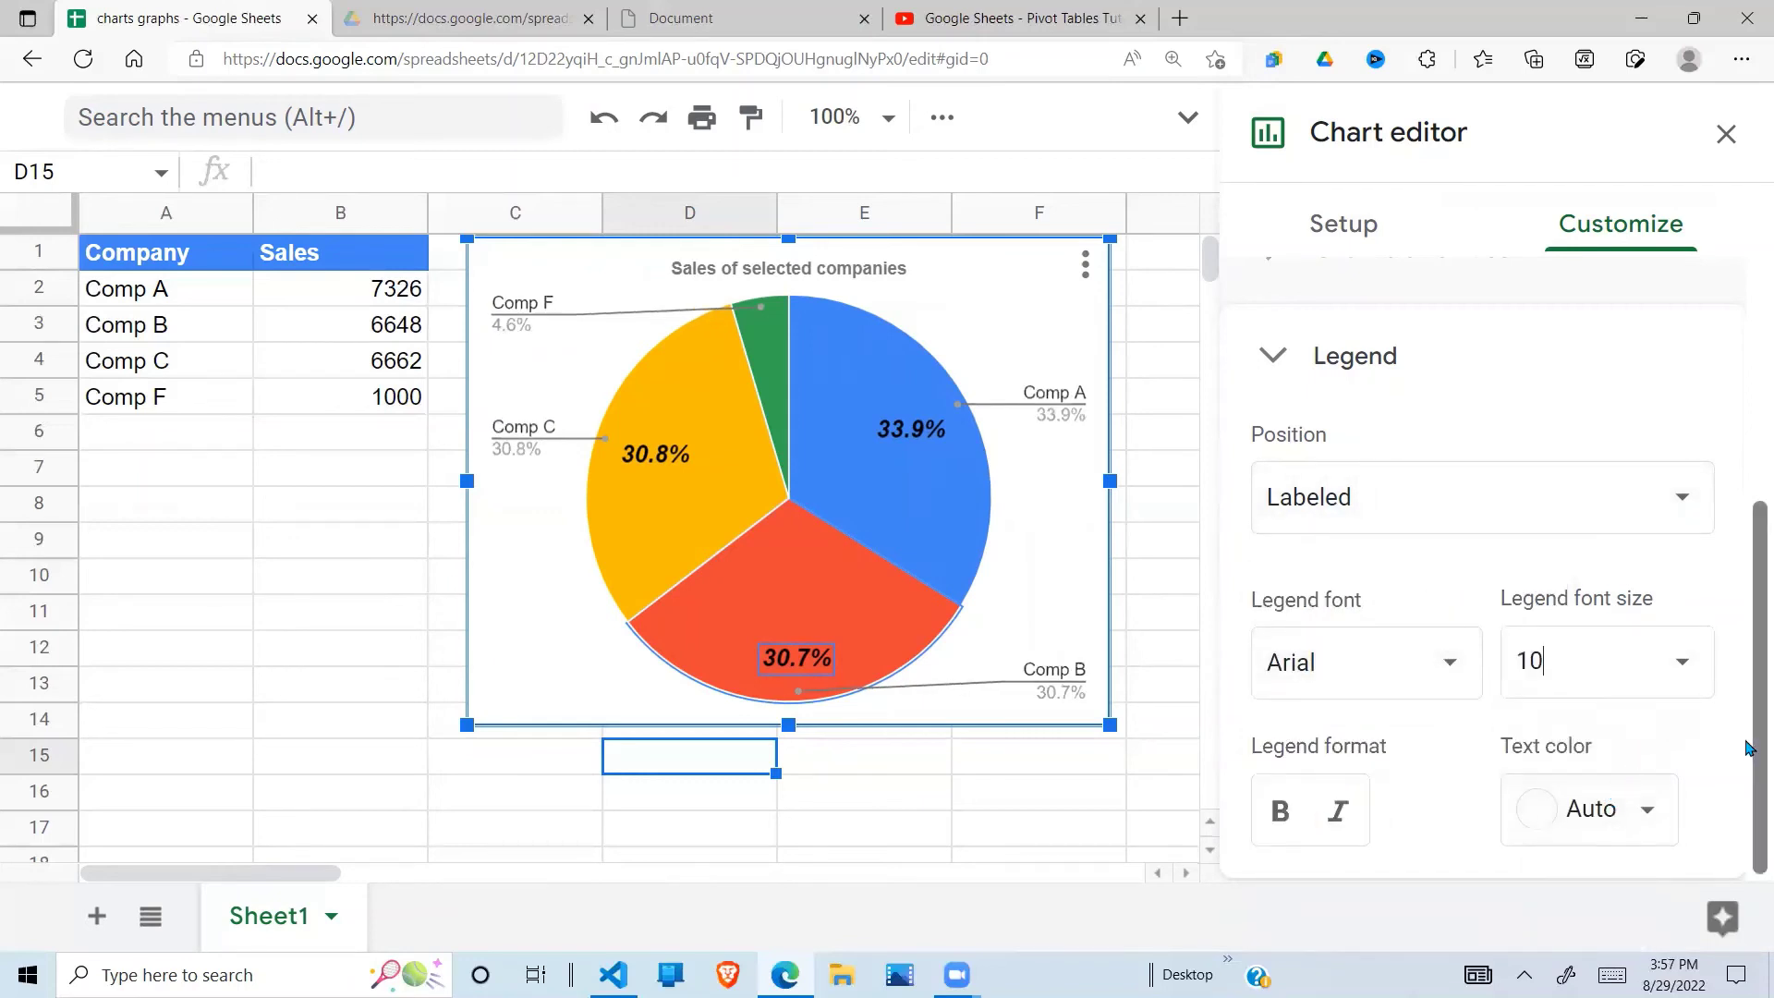
{"action": "left_click", "coordinate": [1283, 813]}
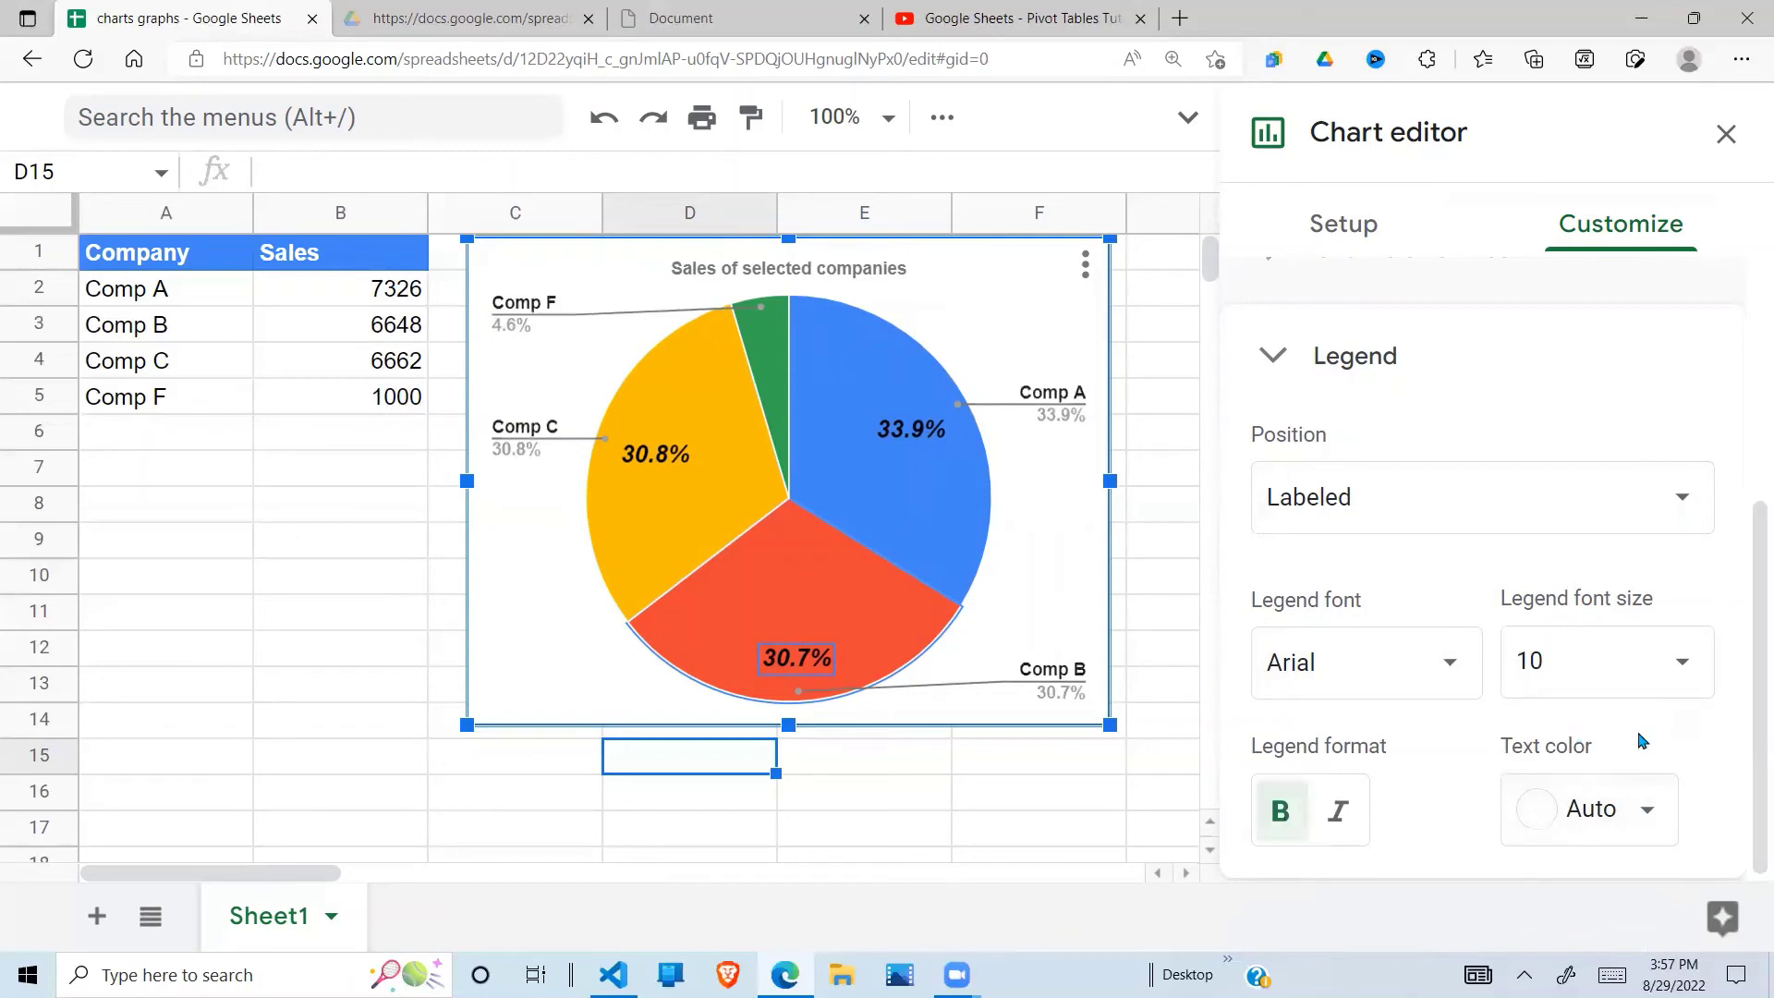
Step: Look at the legend text color palette without choosing a color, and close the Legend settings and the chart editor
{"action": "left_click", "coordinate": [1654, 815]}
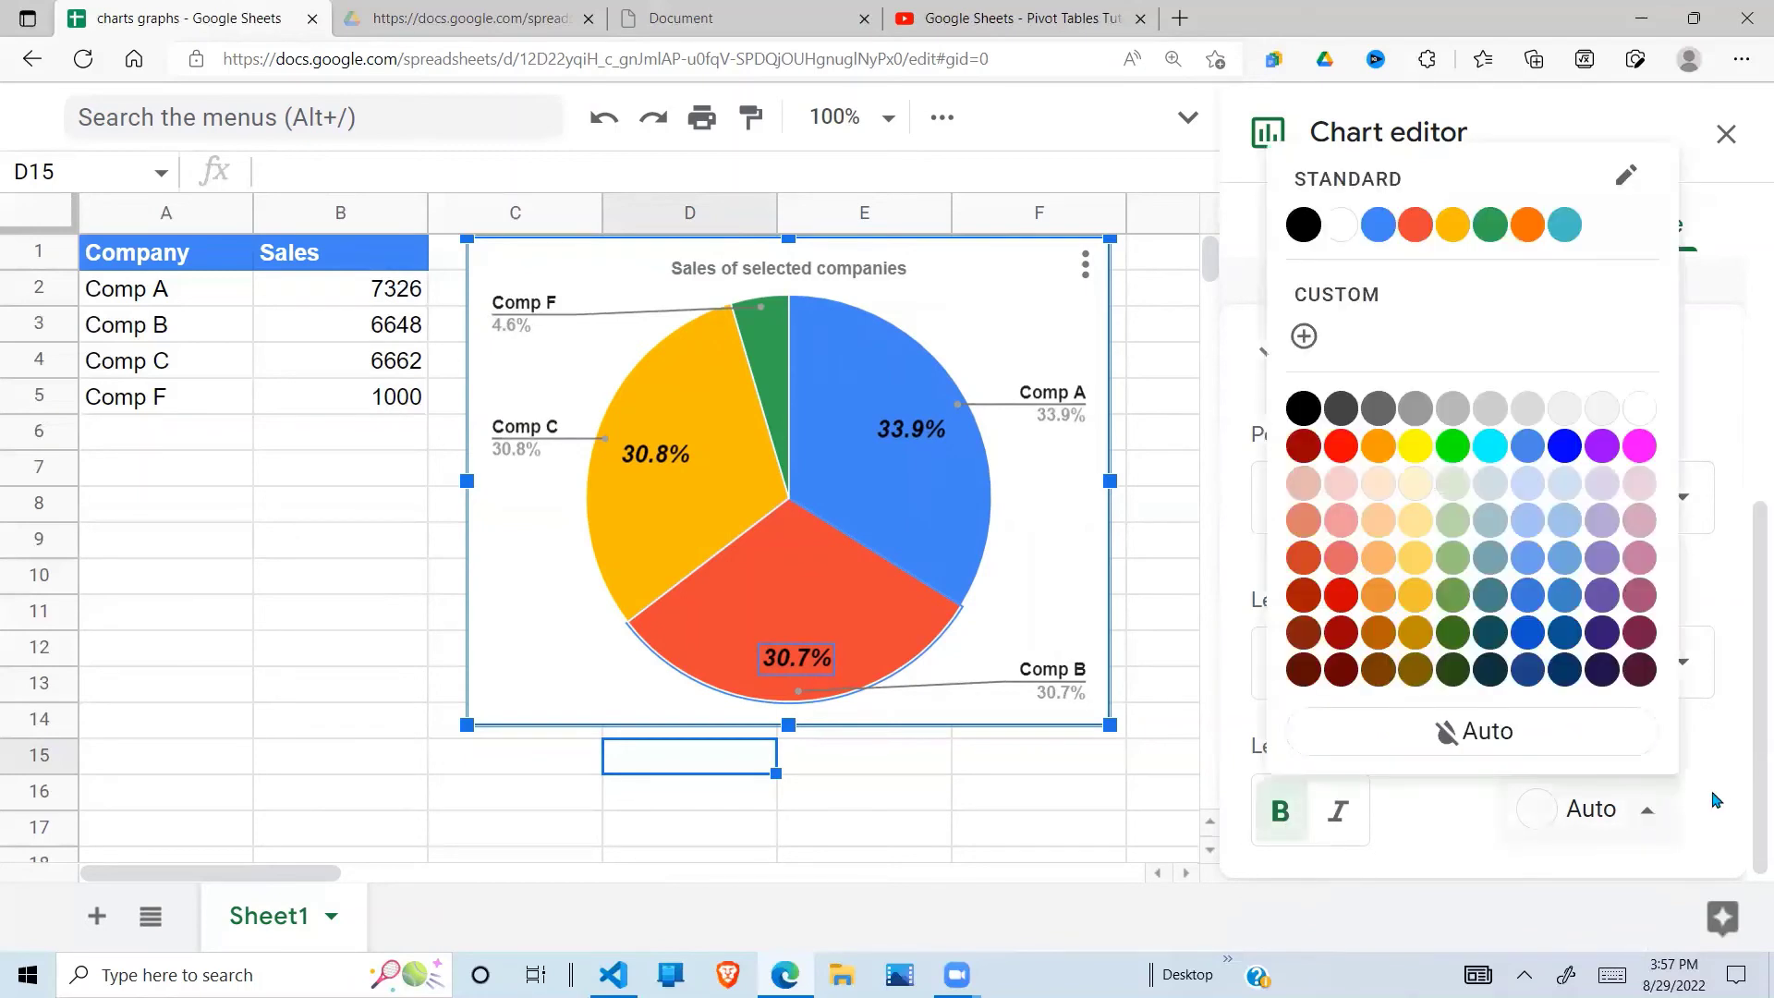
{"action": "left_click", "coordinate": [1750, 776]}
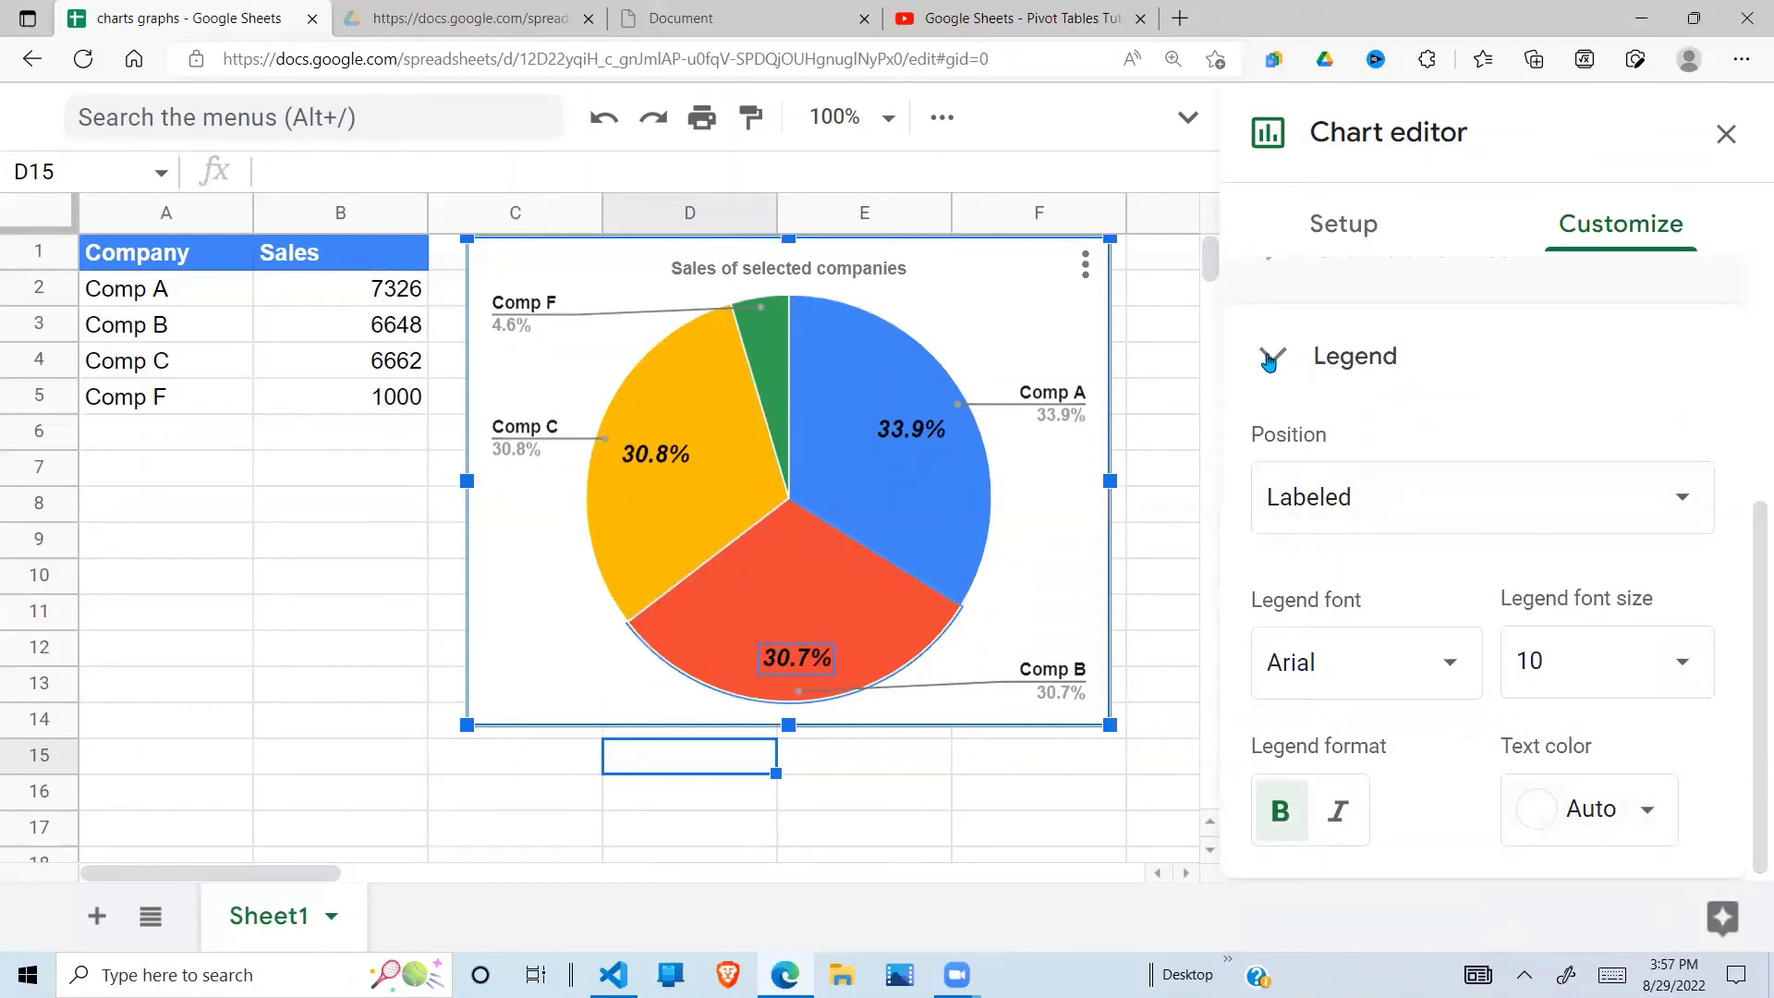
{"action": "left_click", "coordinate": [1268, 358]}
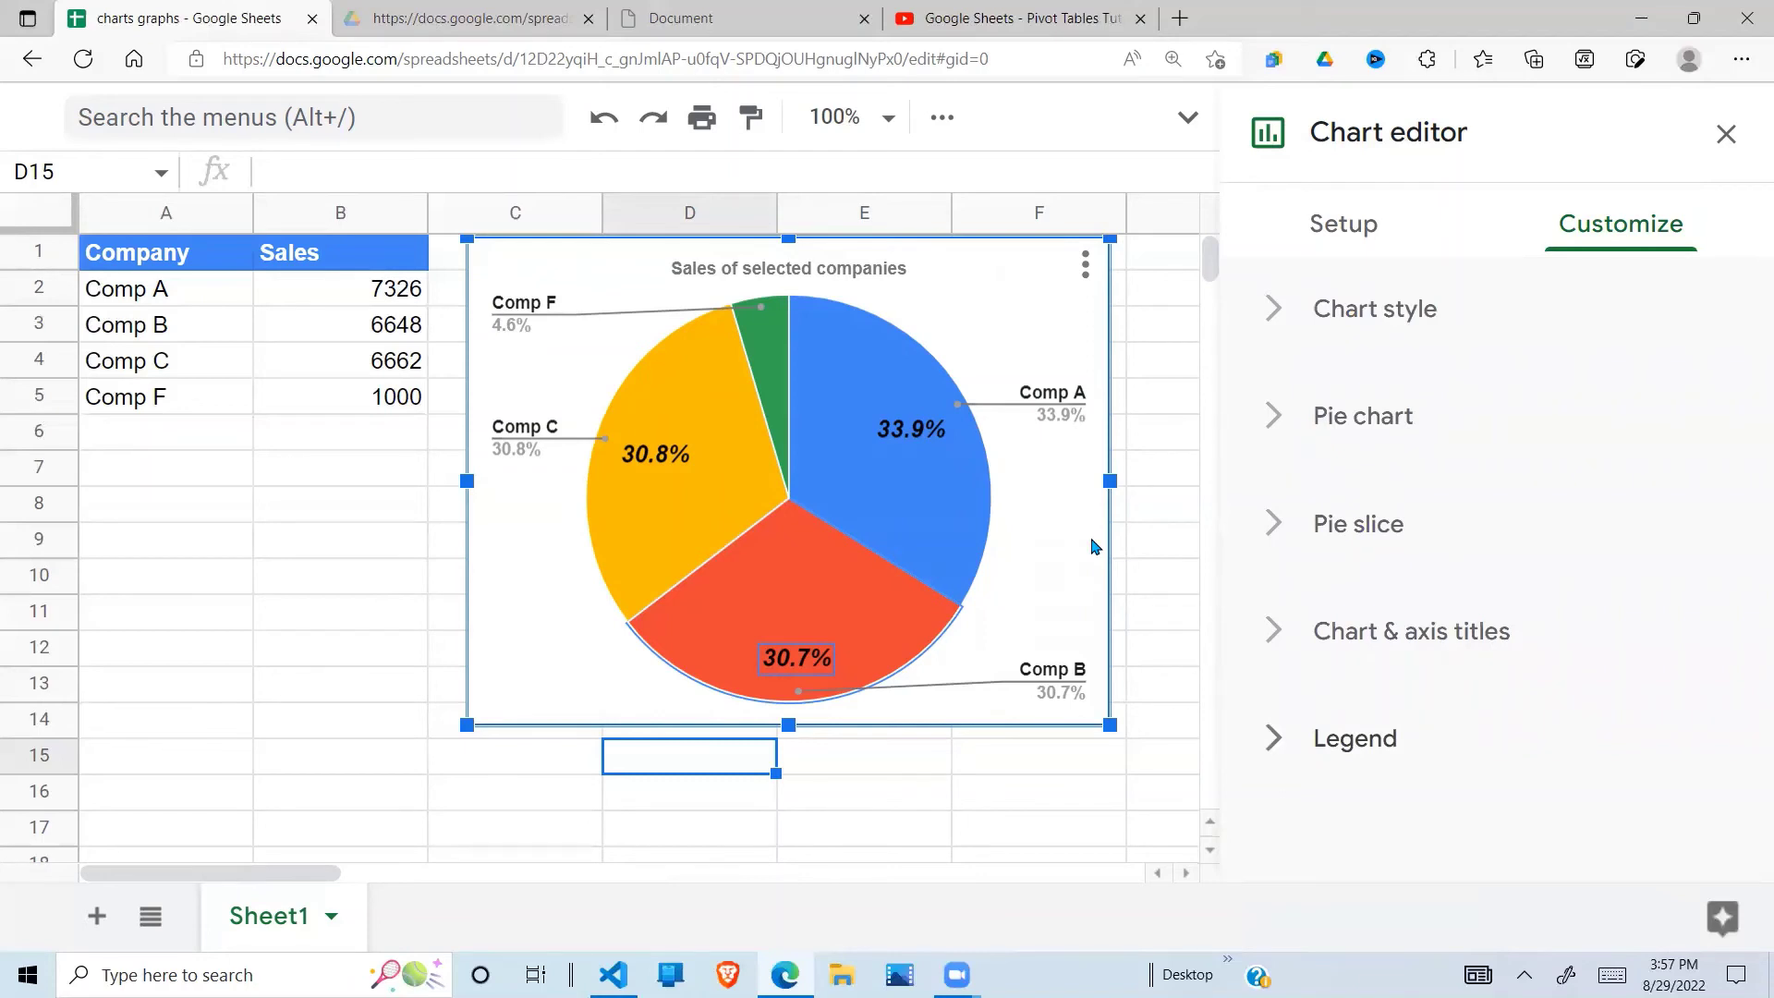
{"action": "left_click", "coordinate": [1724, 135]}
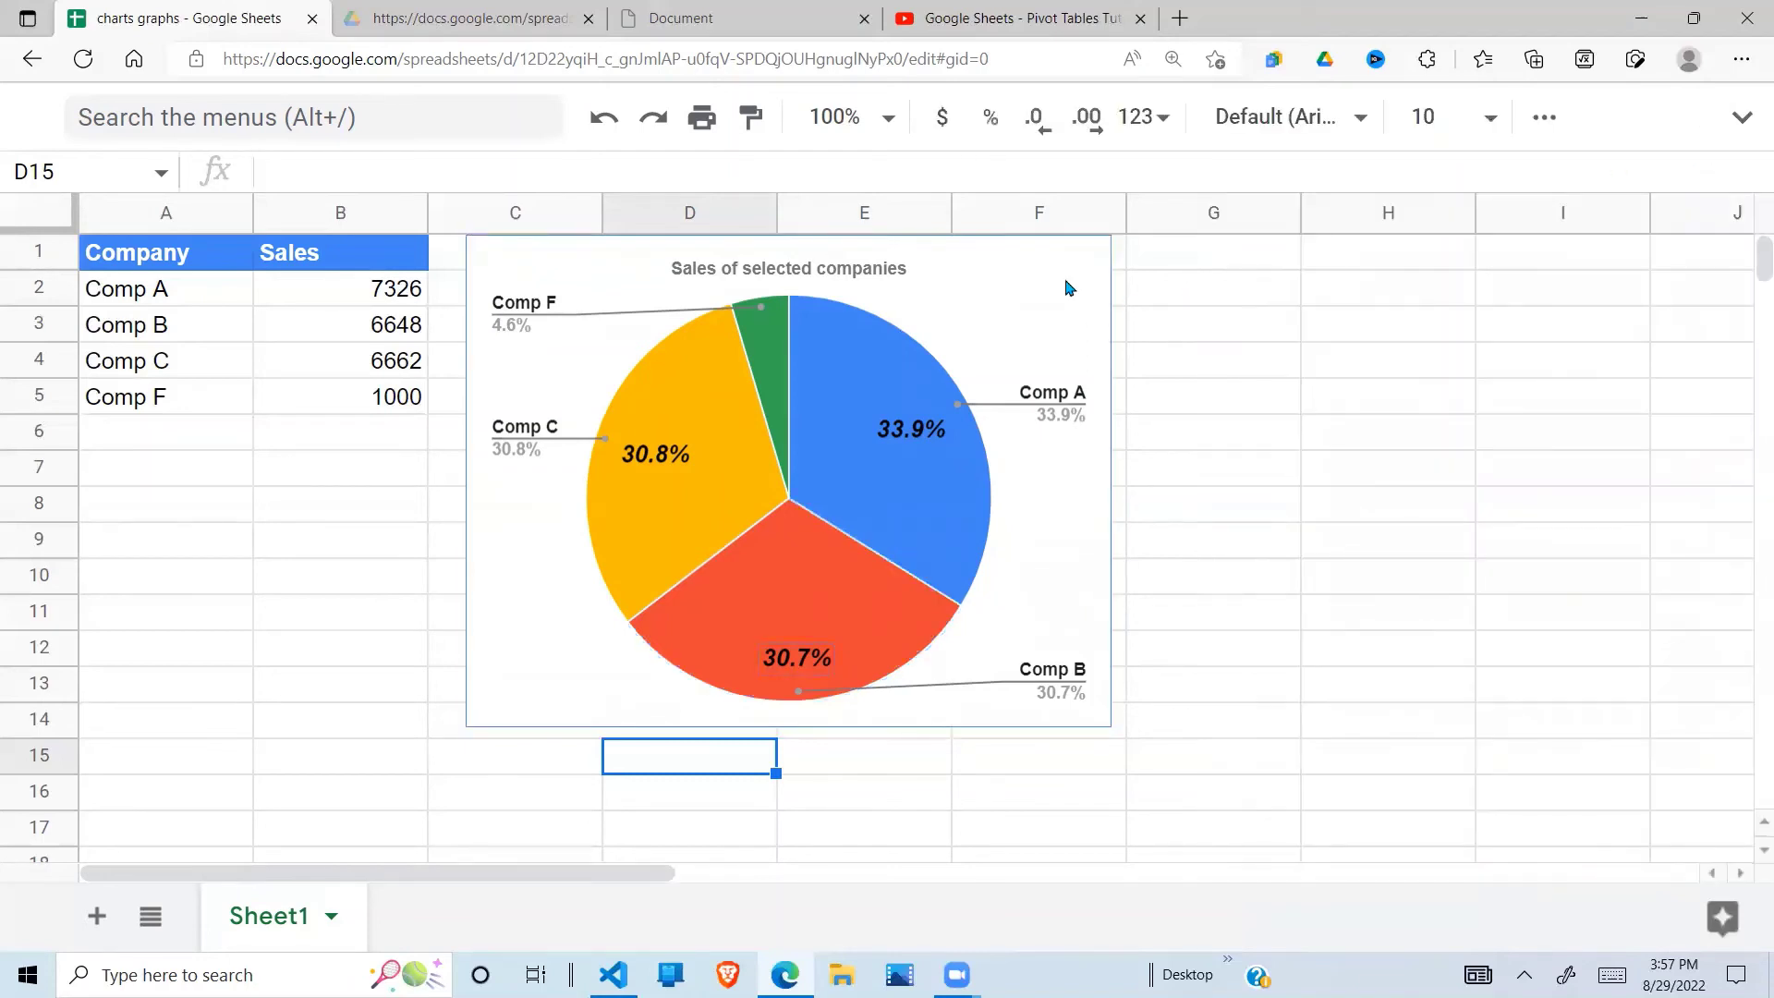
Step: Delete the pie chart from the sheet and undo the deletion
{"action": "left_click", "coordinate": [1031, 585]}
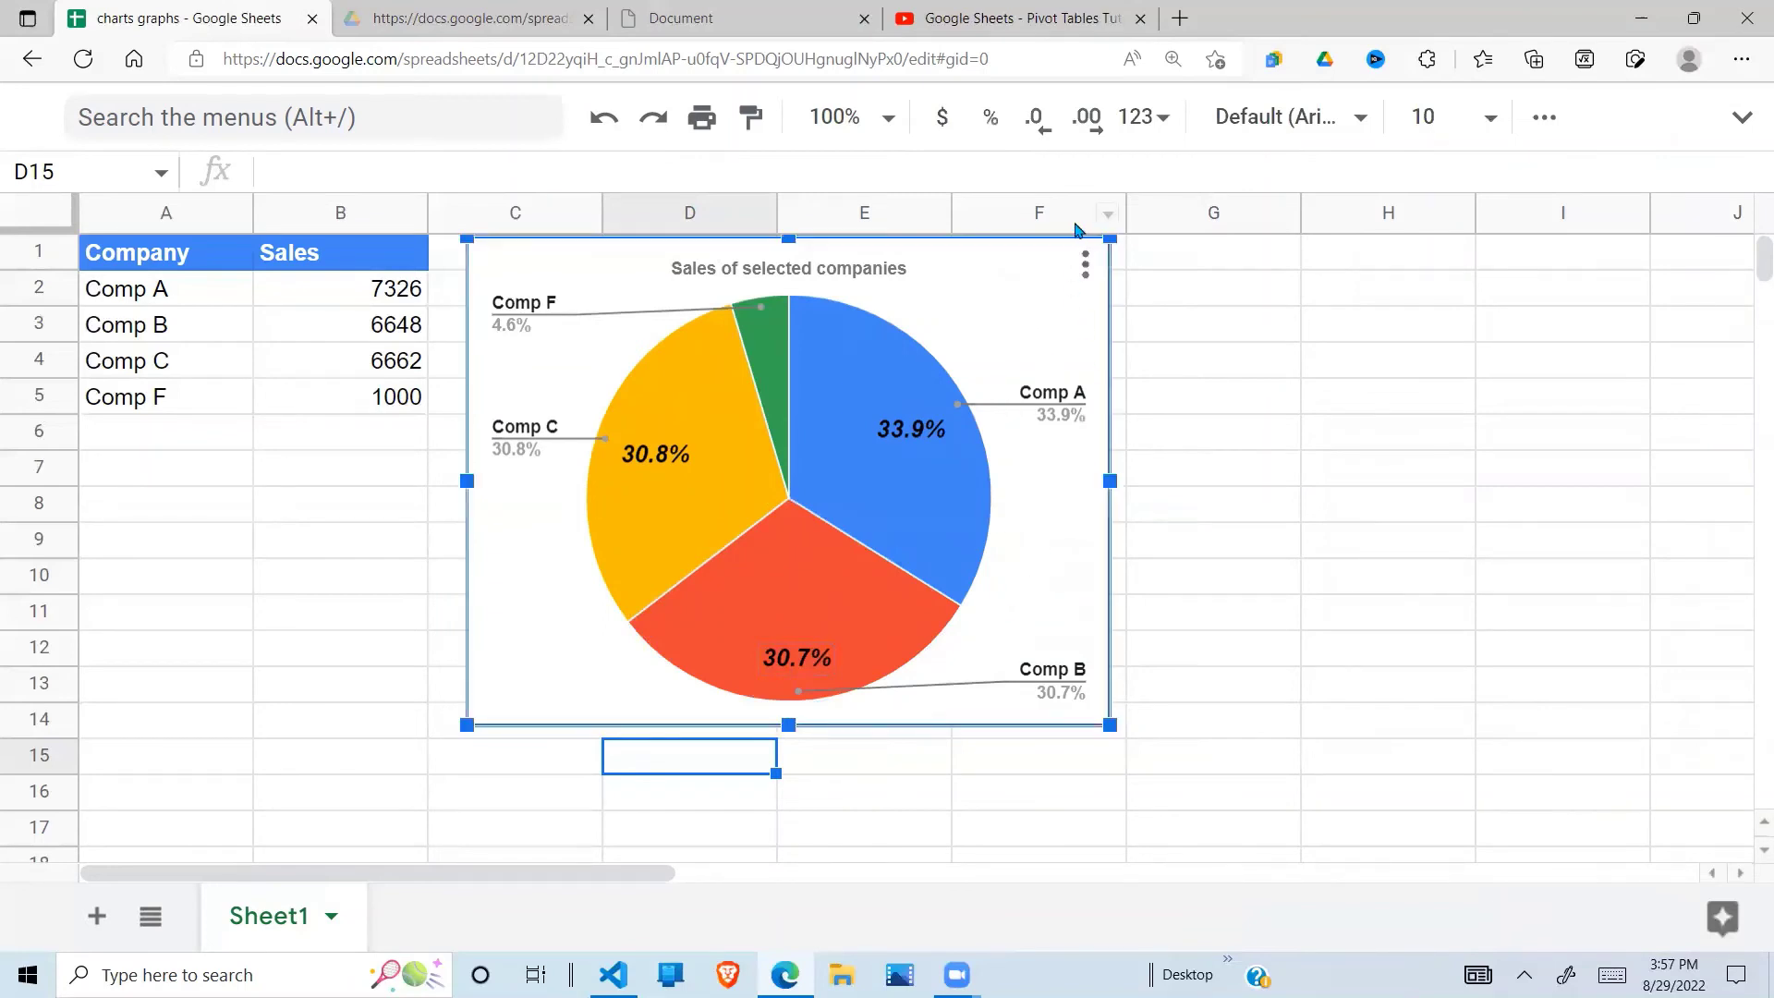
{"action": "left_click", "coordinate": [1085, 268]}
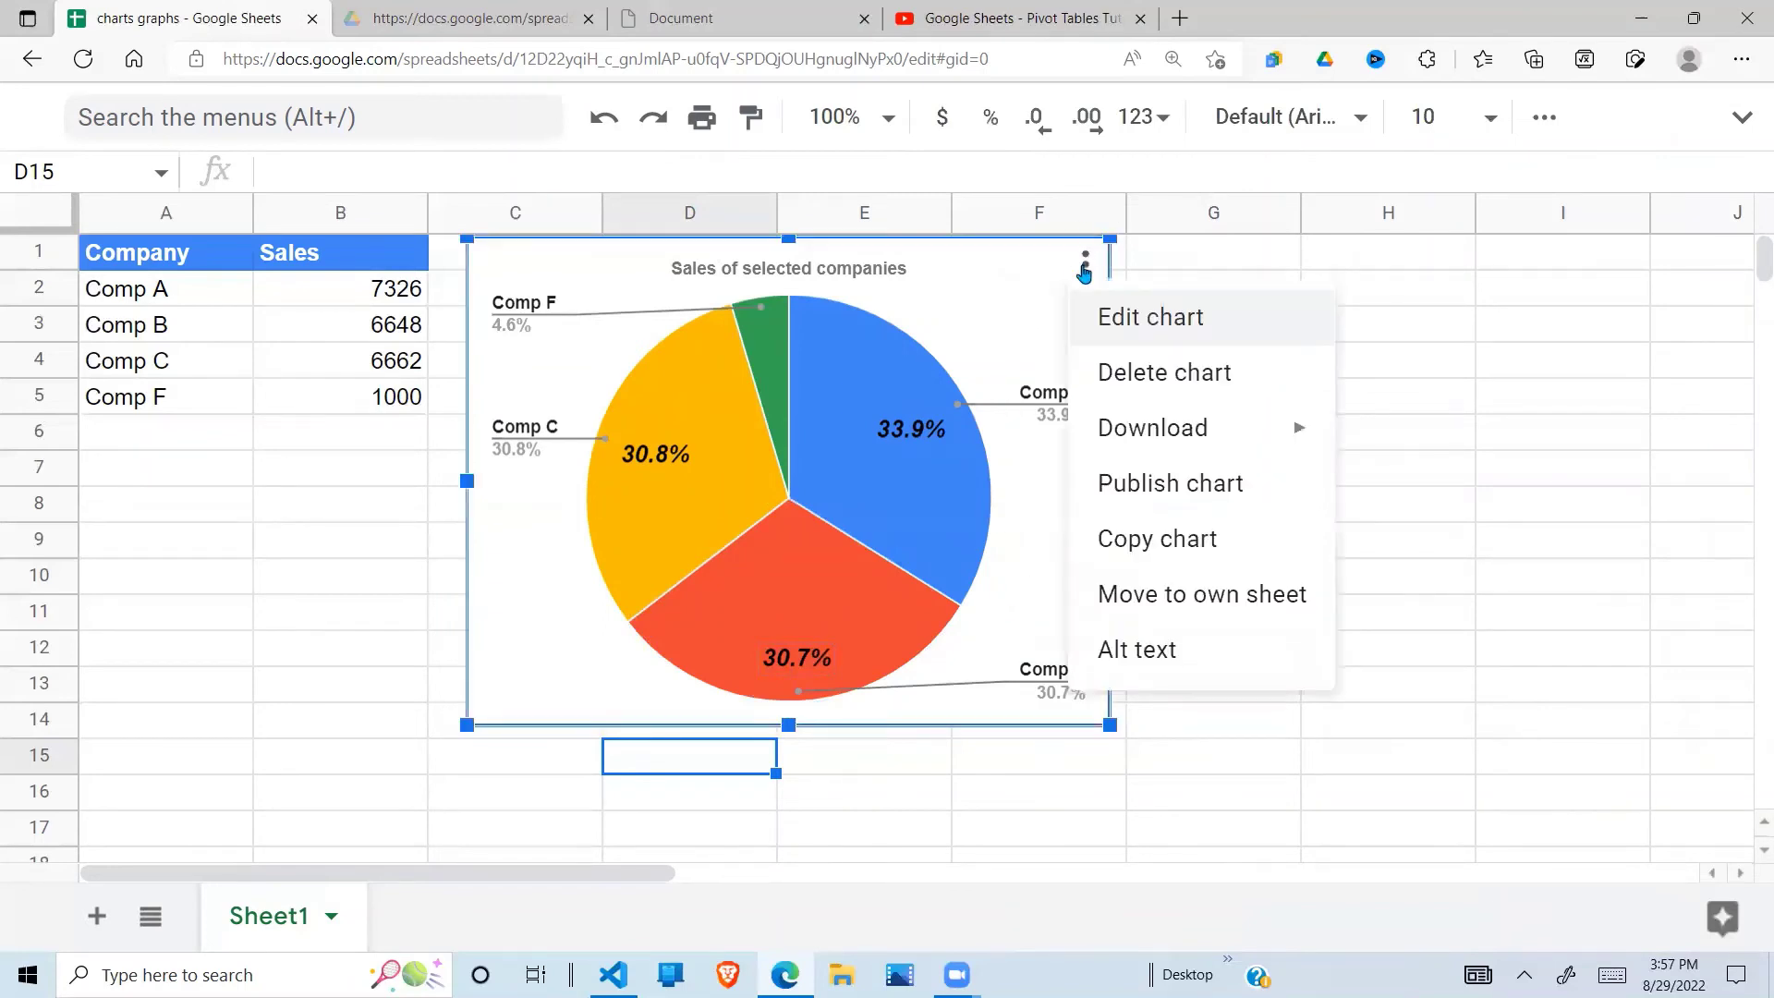
{"action": "left_click", "coordinate": [1161, 388]}
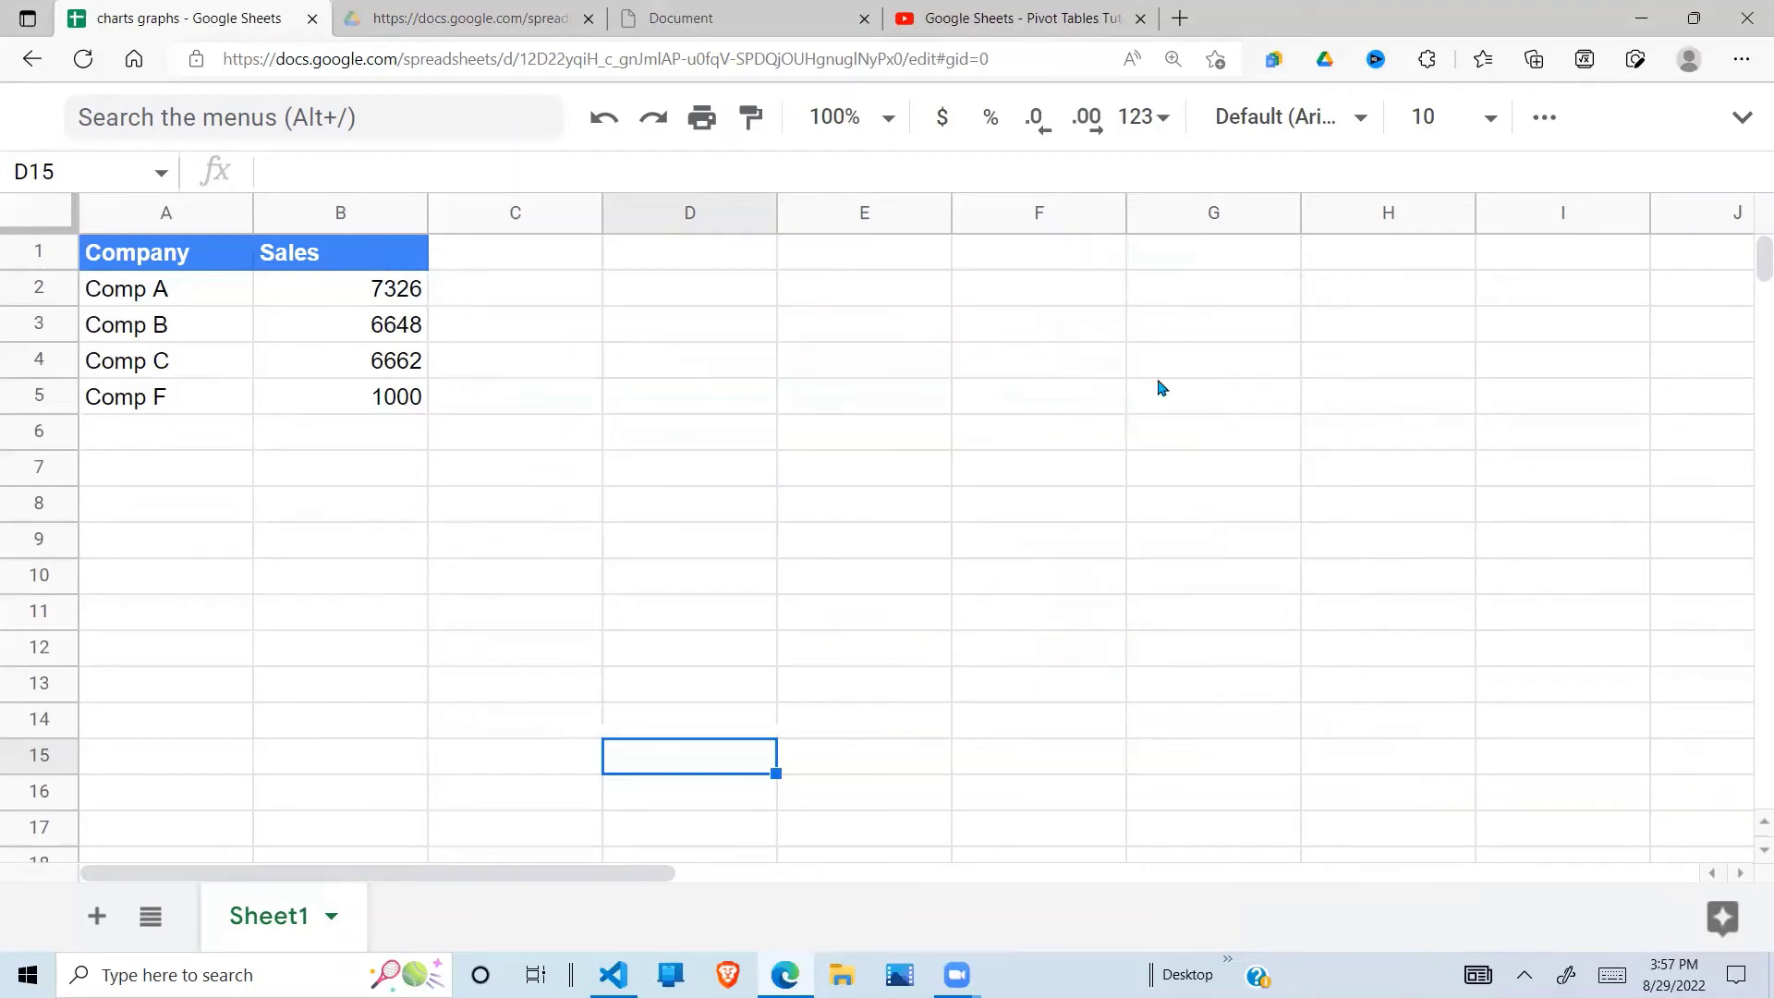
{"action": "key", "text": "ctrl+z"}
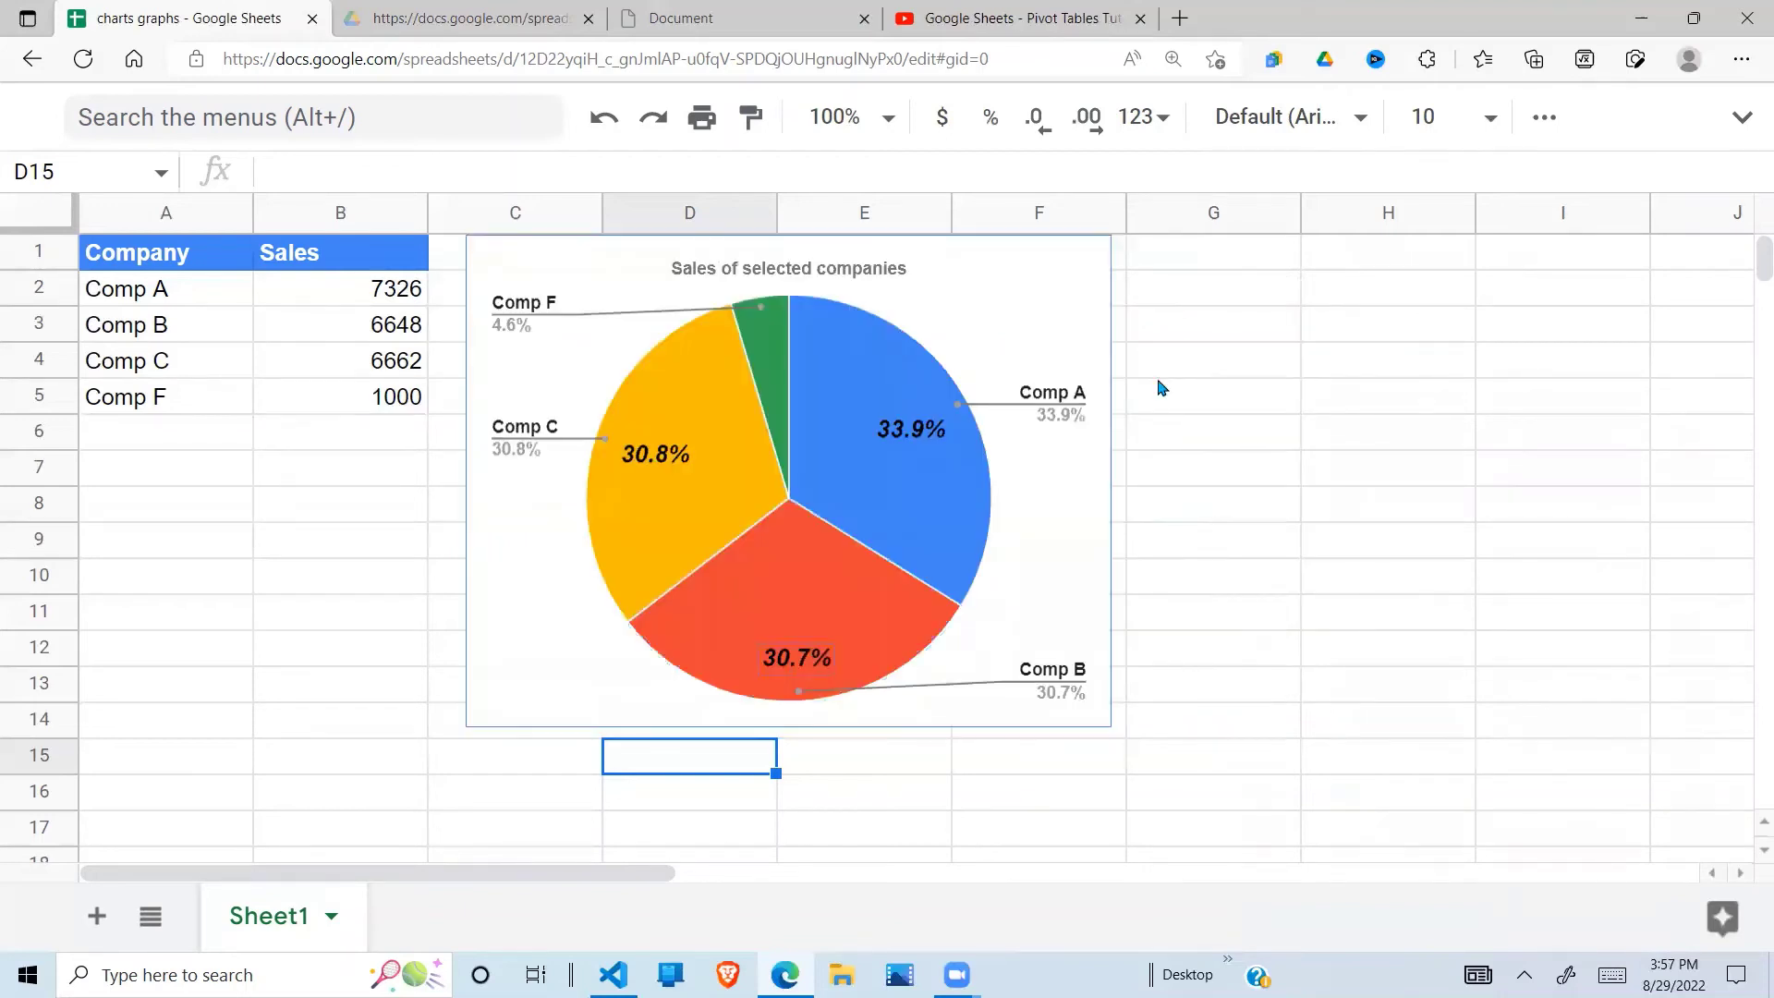
Step: Close the Google Drive and Document browser tabs and open the pie chart's publish-to-web settings
{"action": "left_click", "coordinate": [1033, 344]}
{"action": "left_click", "coordinate": [1086, 270]}
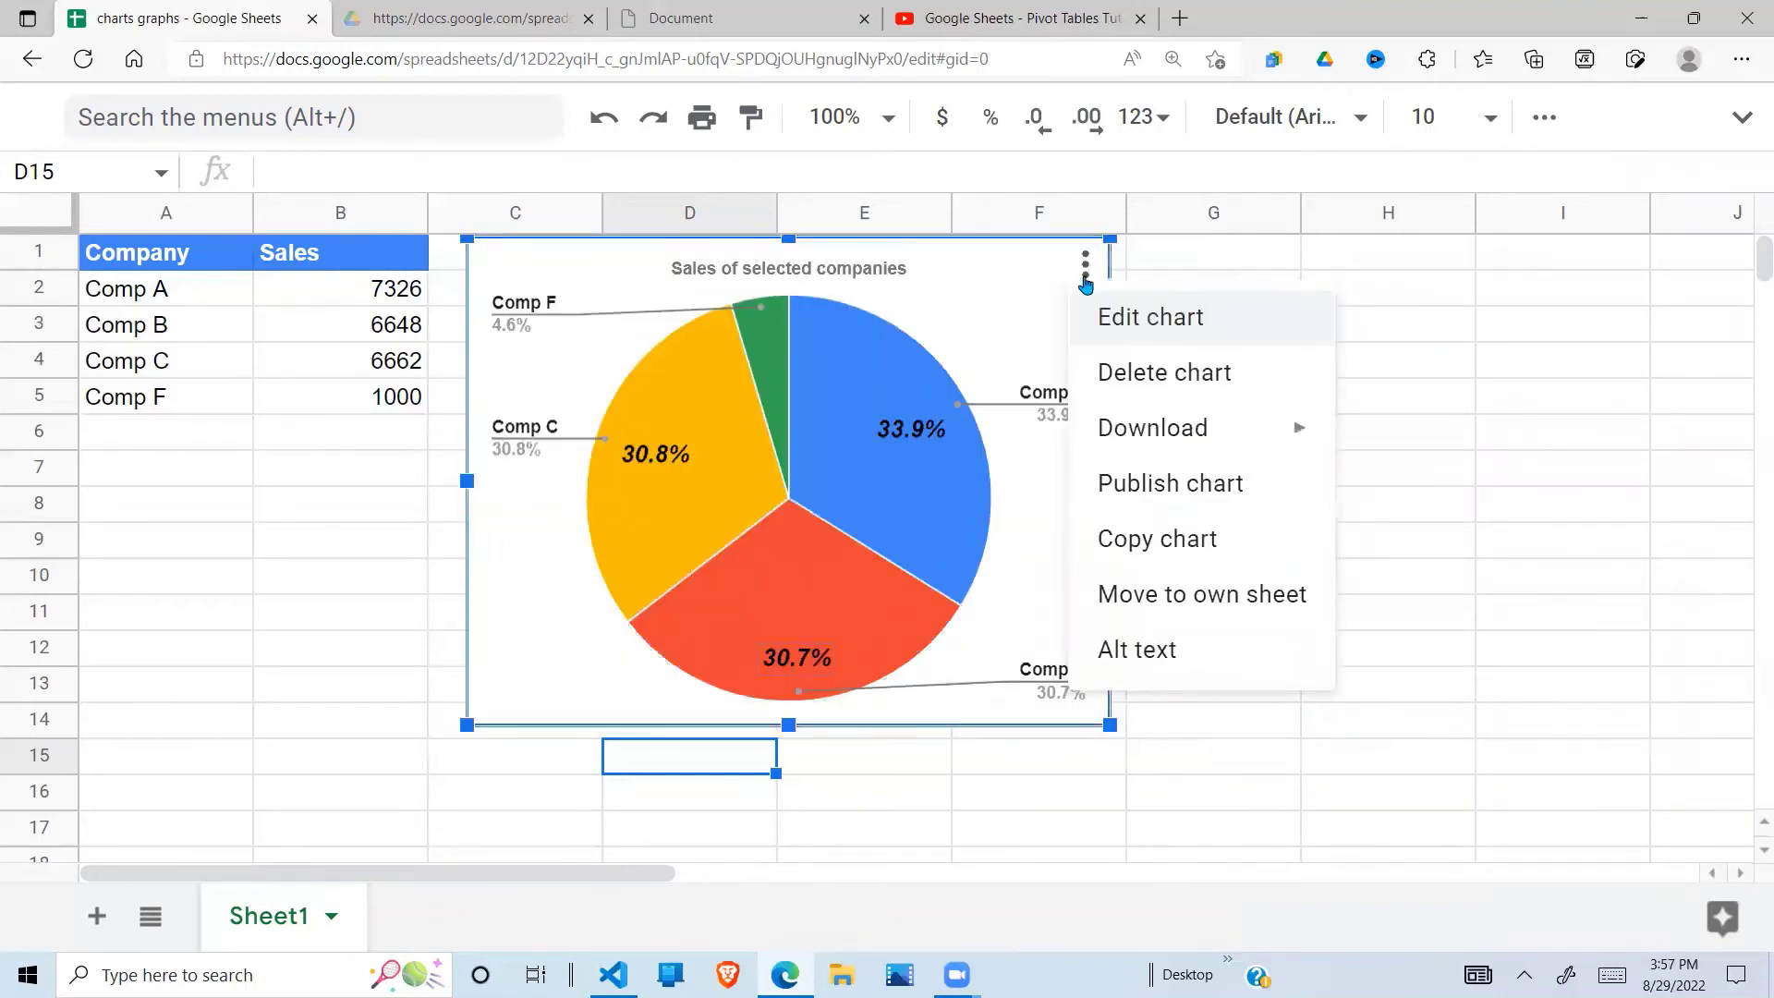
{"action": "mouse_move", "coordinate": [1142, 438]}
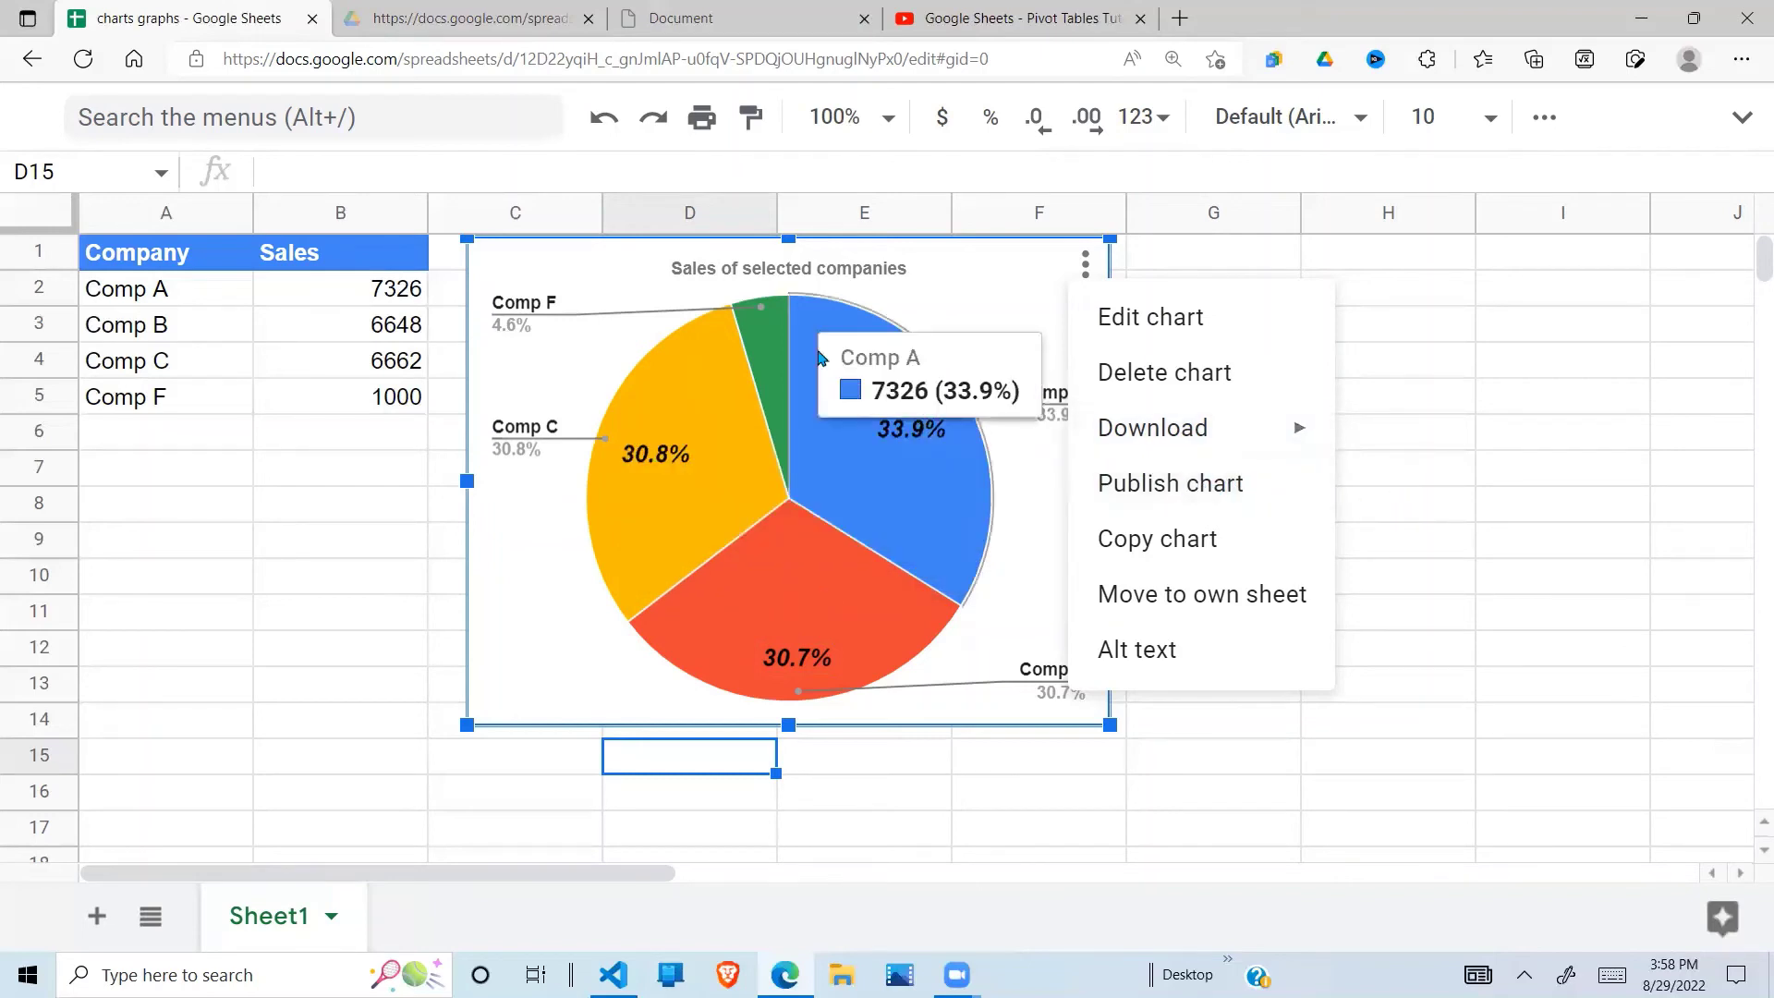
{"action": "left_click", "coordinate": [589, 19]}
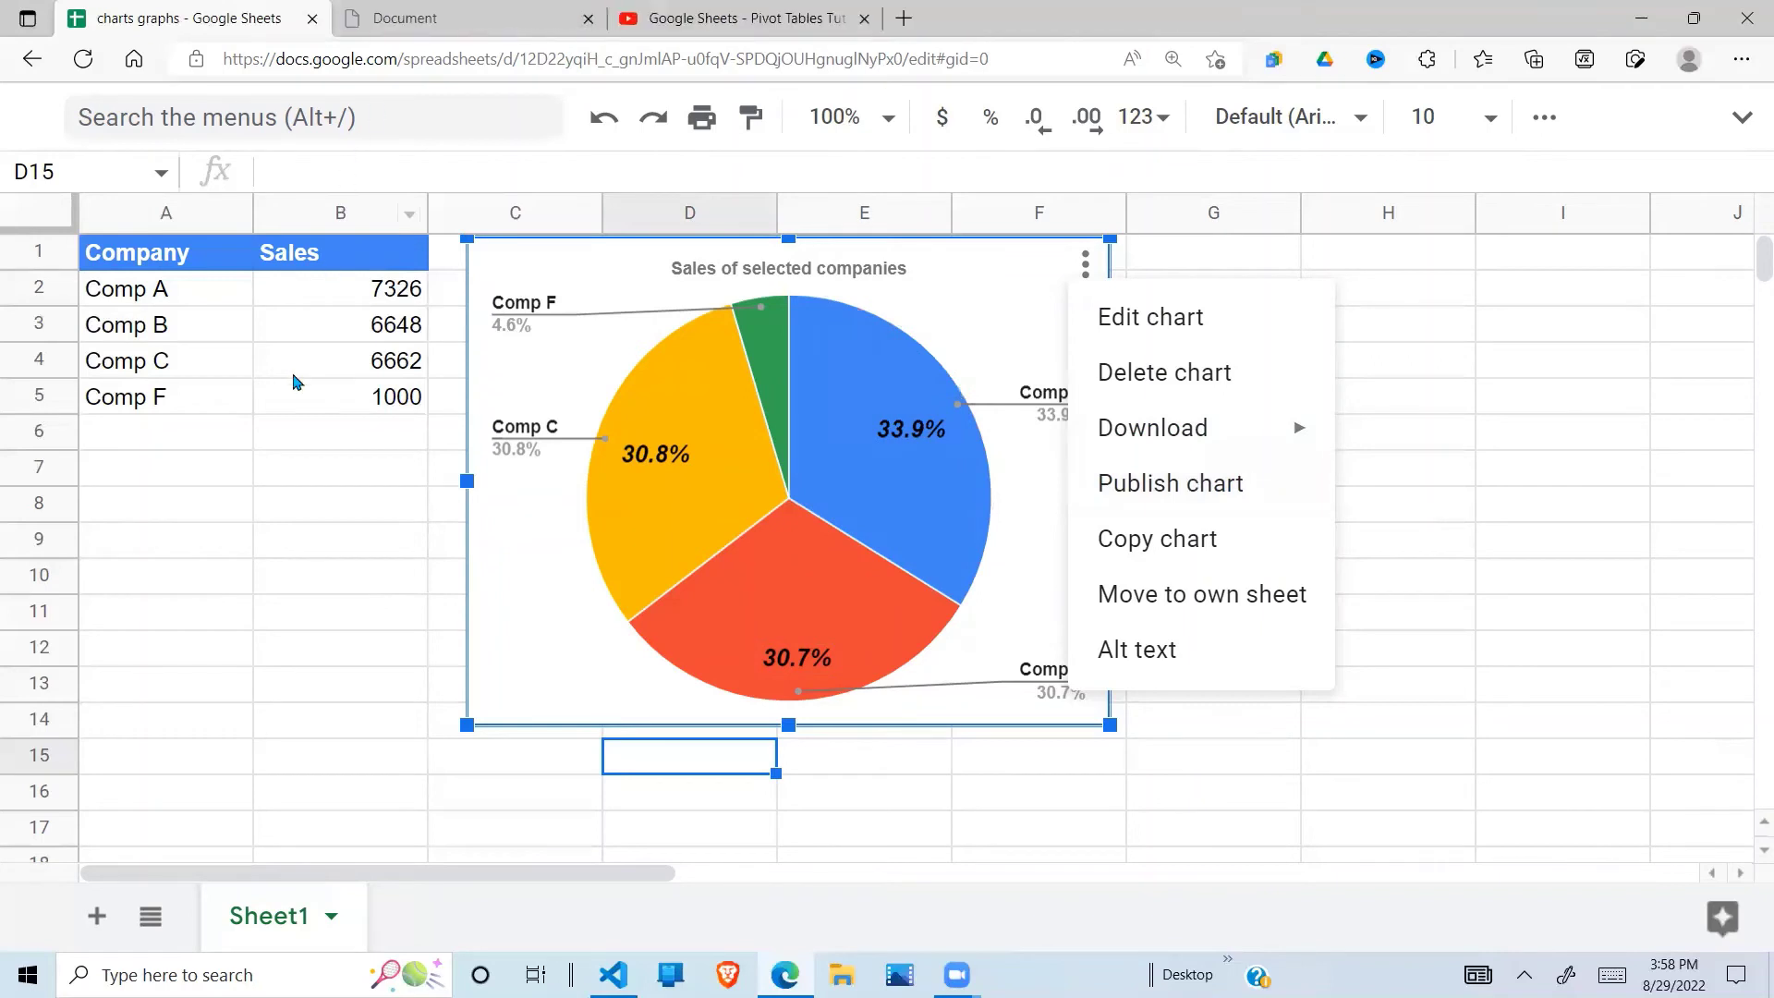
{"action": "left_click", "coordinate": [588, 18]}
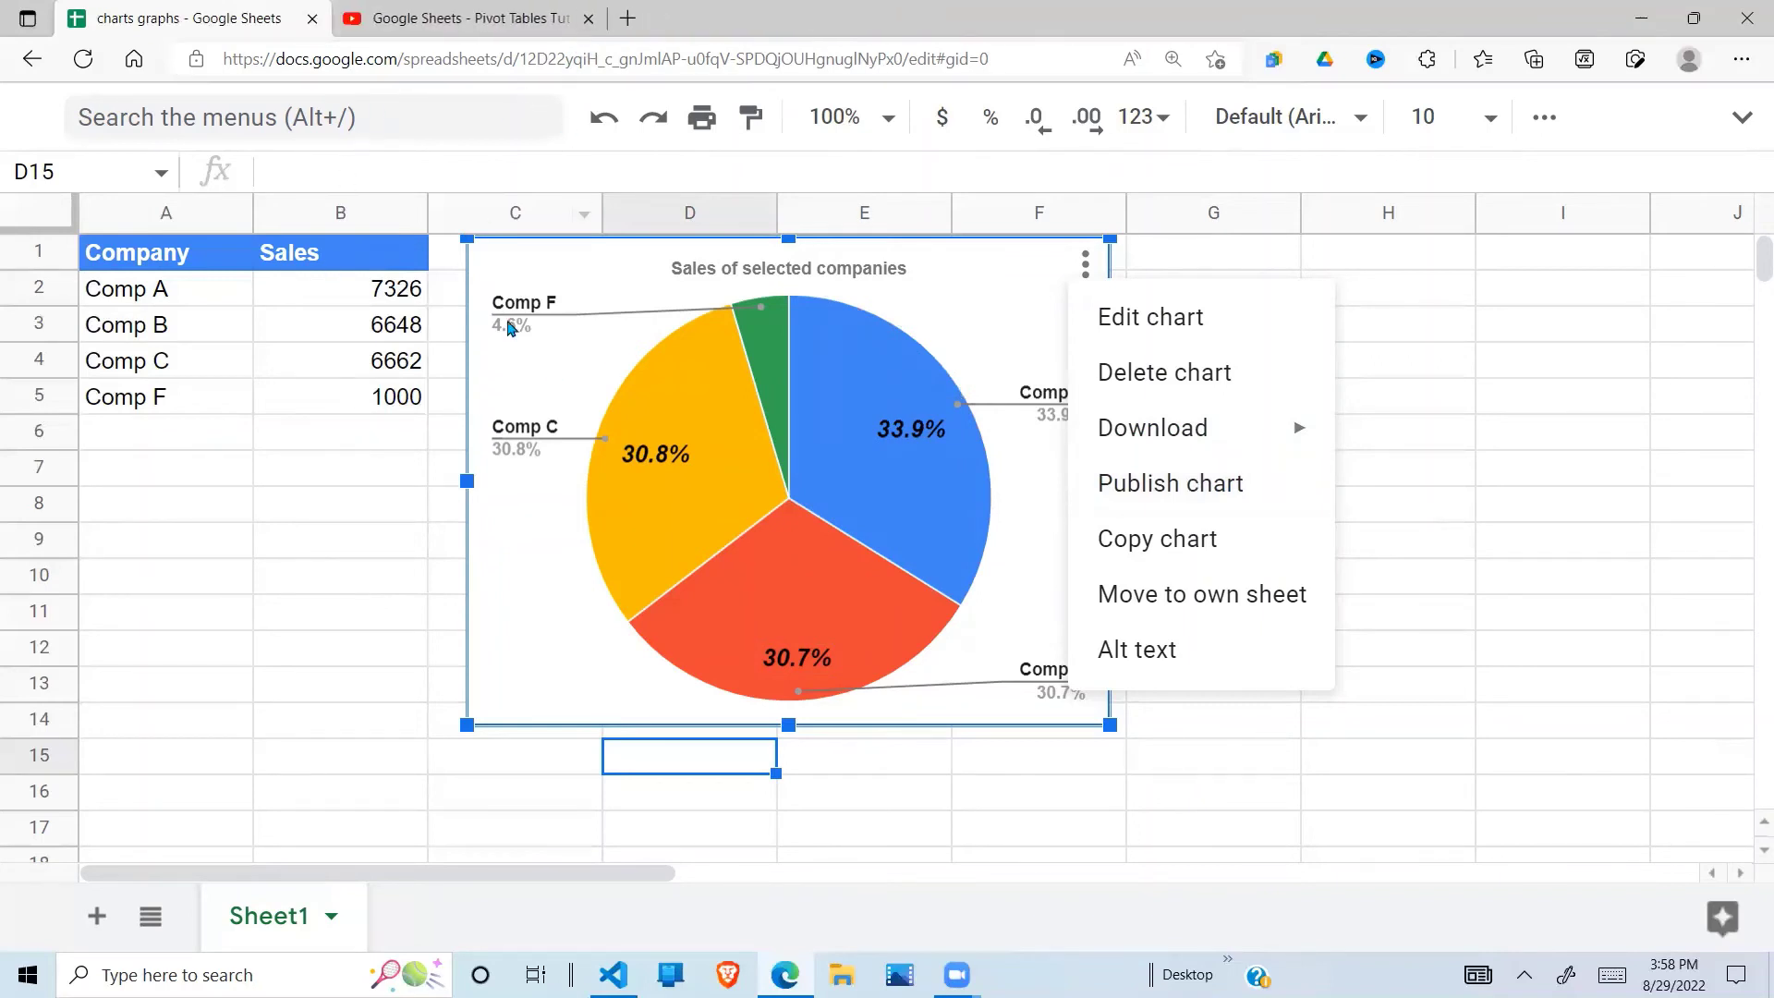
{"action": "left_click", "coordinate": [1210, 499]}
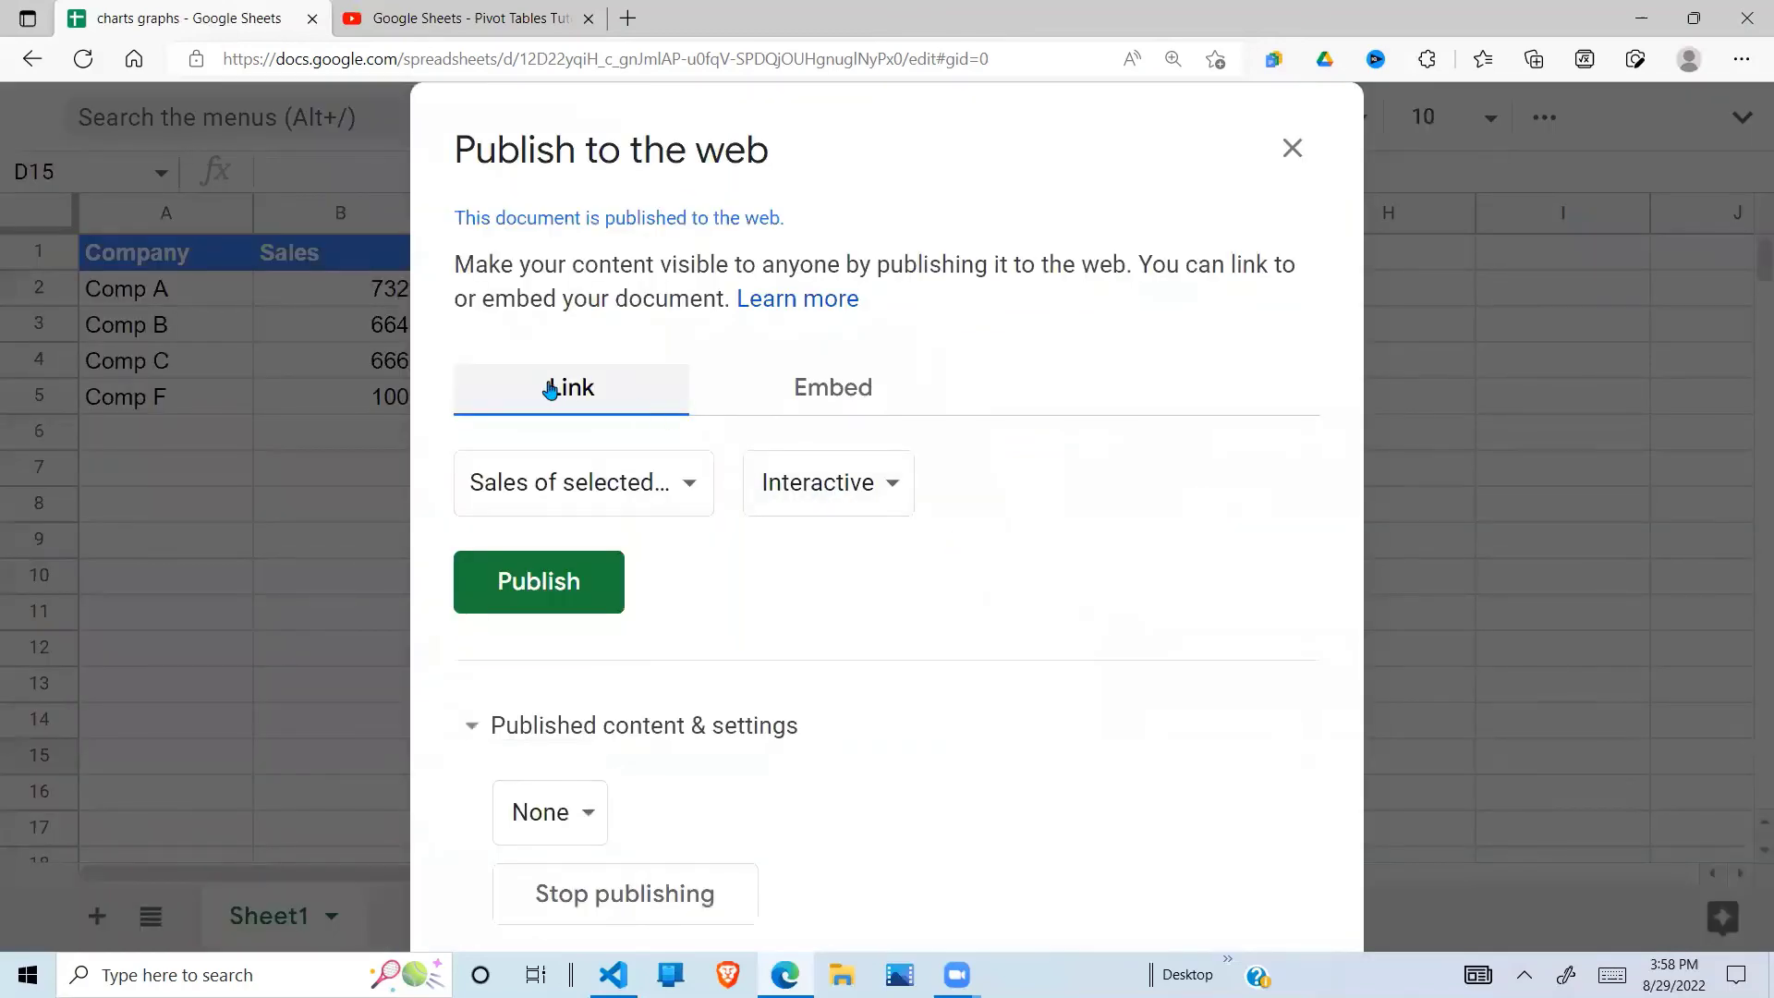
Step: Look at the Embed option, return to Link, and choose the Sales of selected companies chart in Interactive format for publishing
{"action": "left_click", "coordinate": [861, 404]}
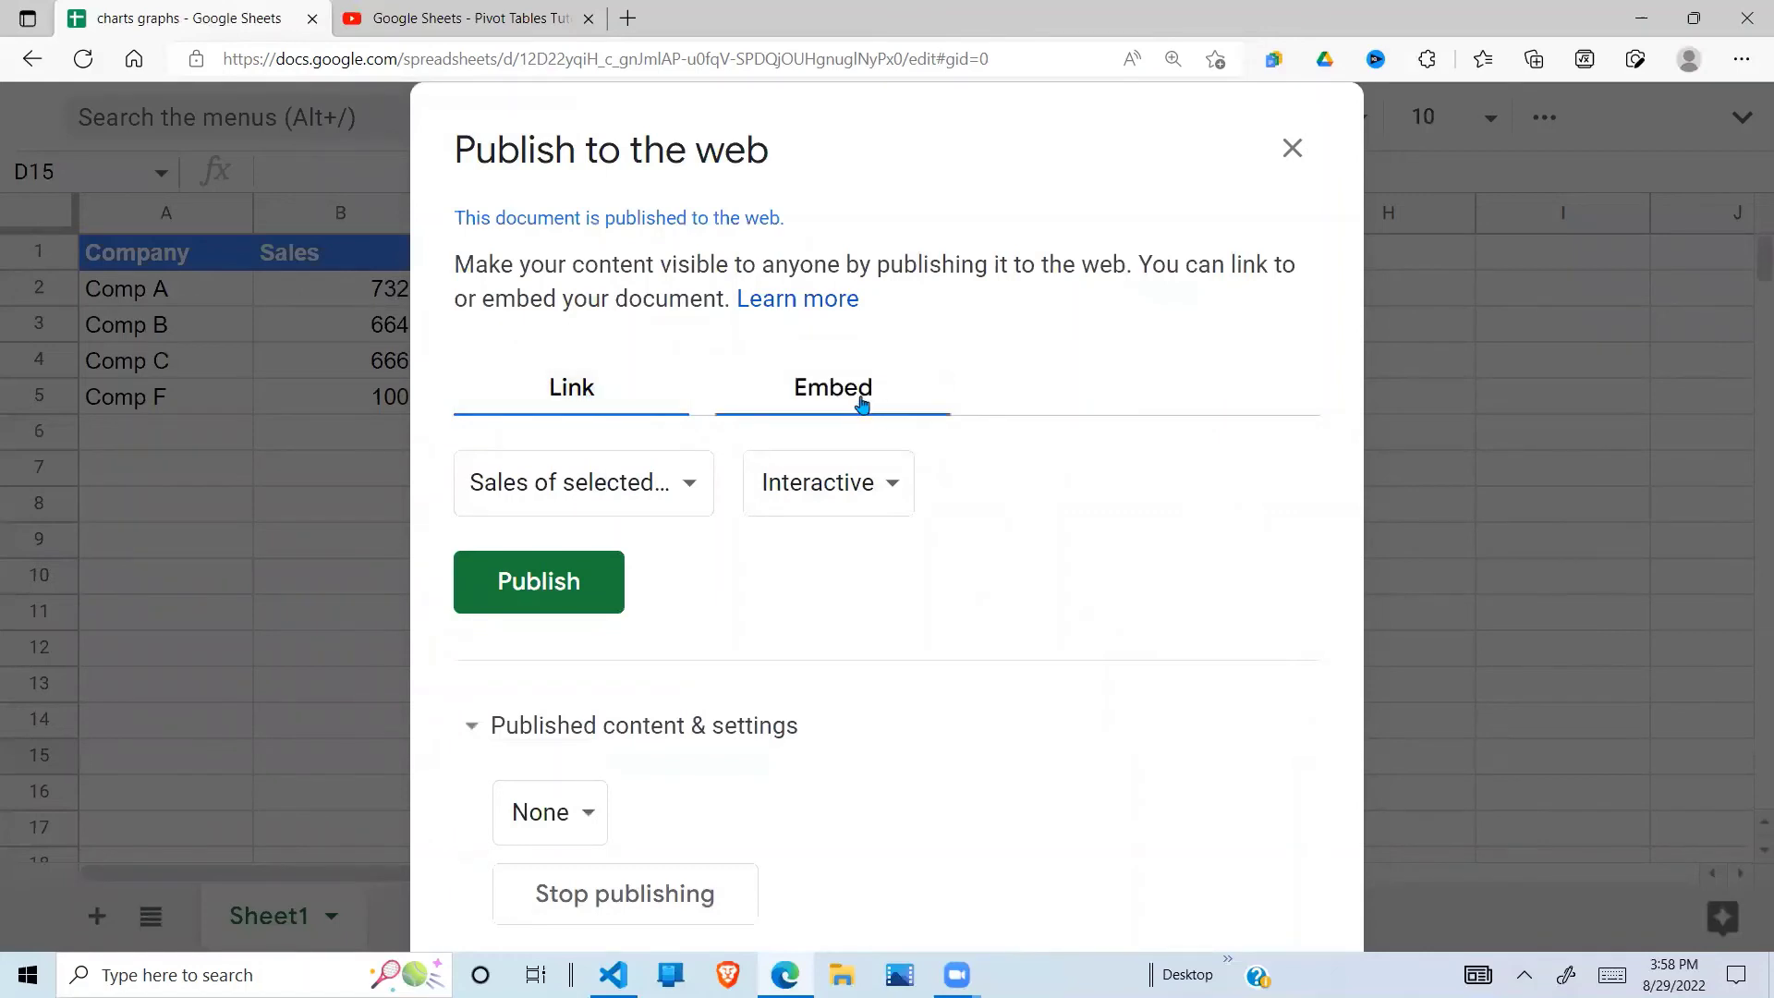
{"action": "left_click", "coordinate": [619, 397]}
{"action": "left_click", "coordinate": [694, 488]}
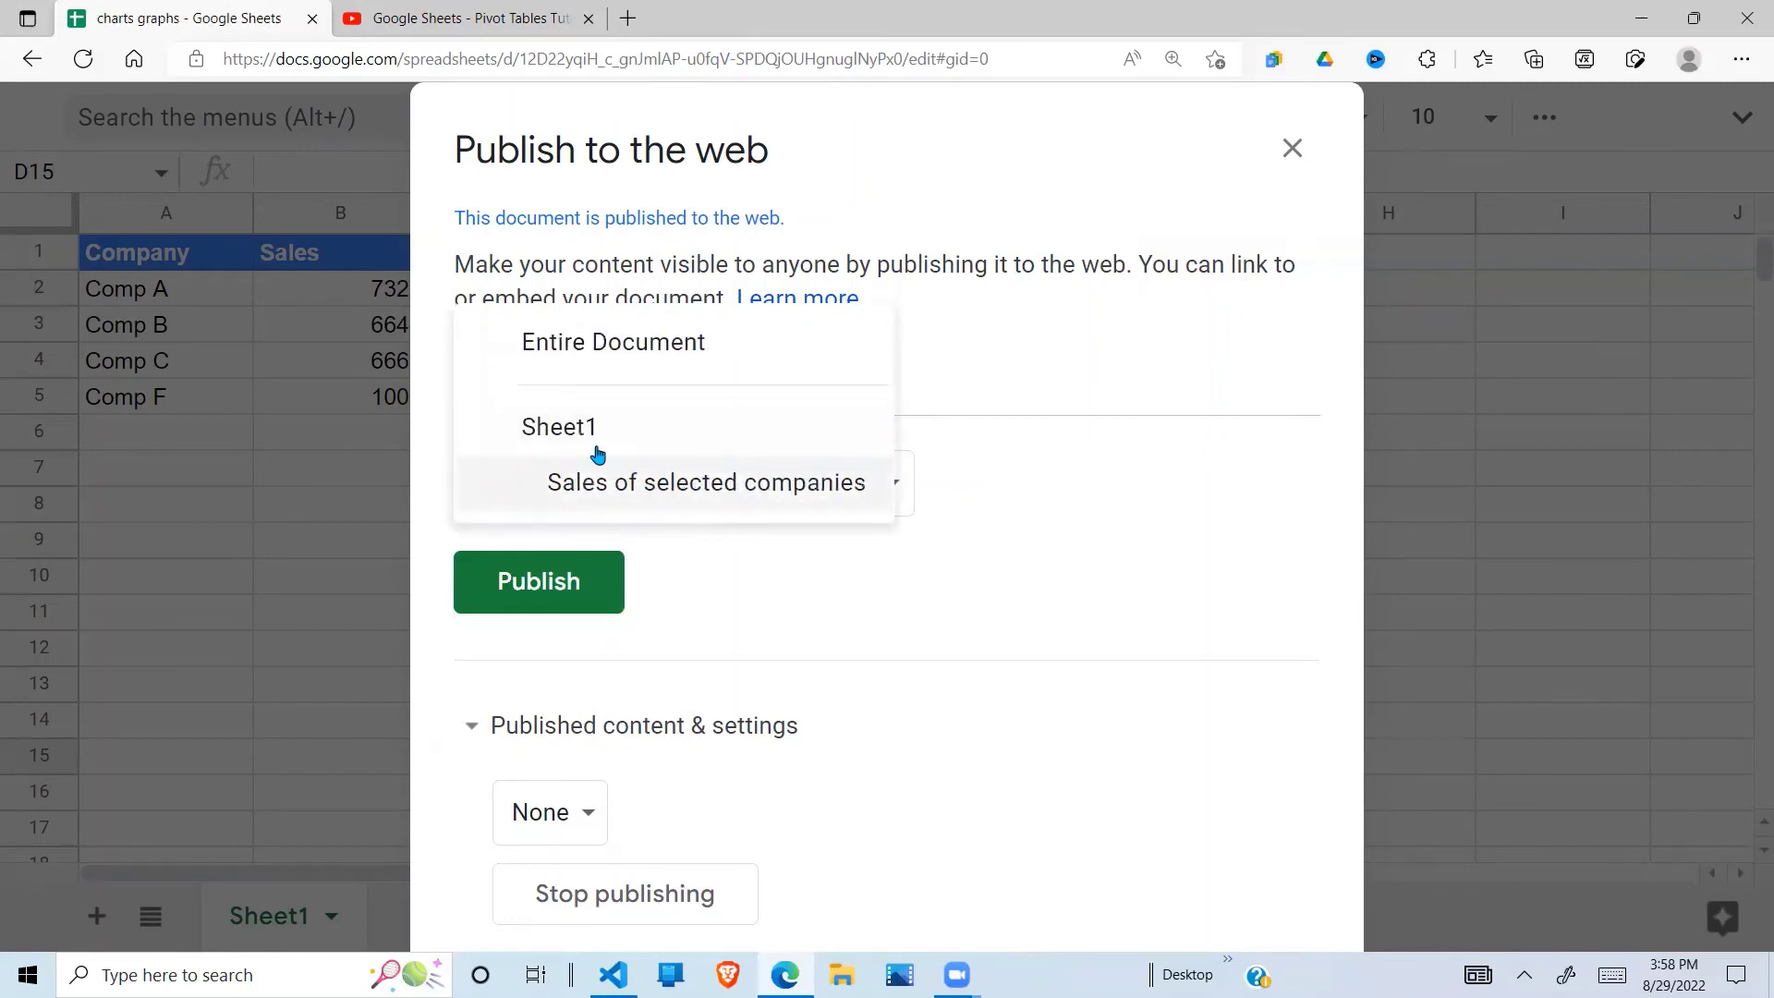
{"action": "left_click", "coordinate": [694, 507]}
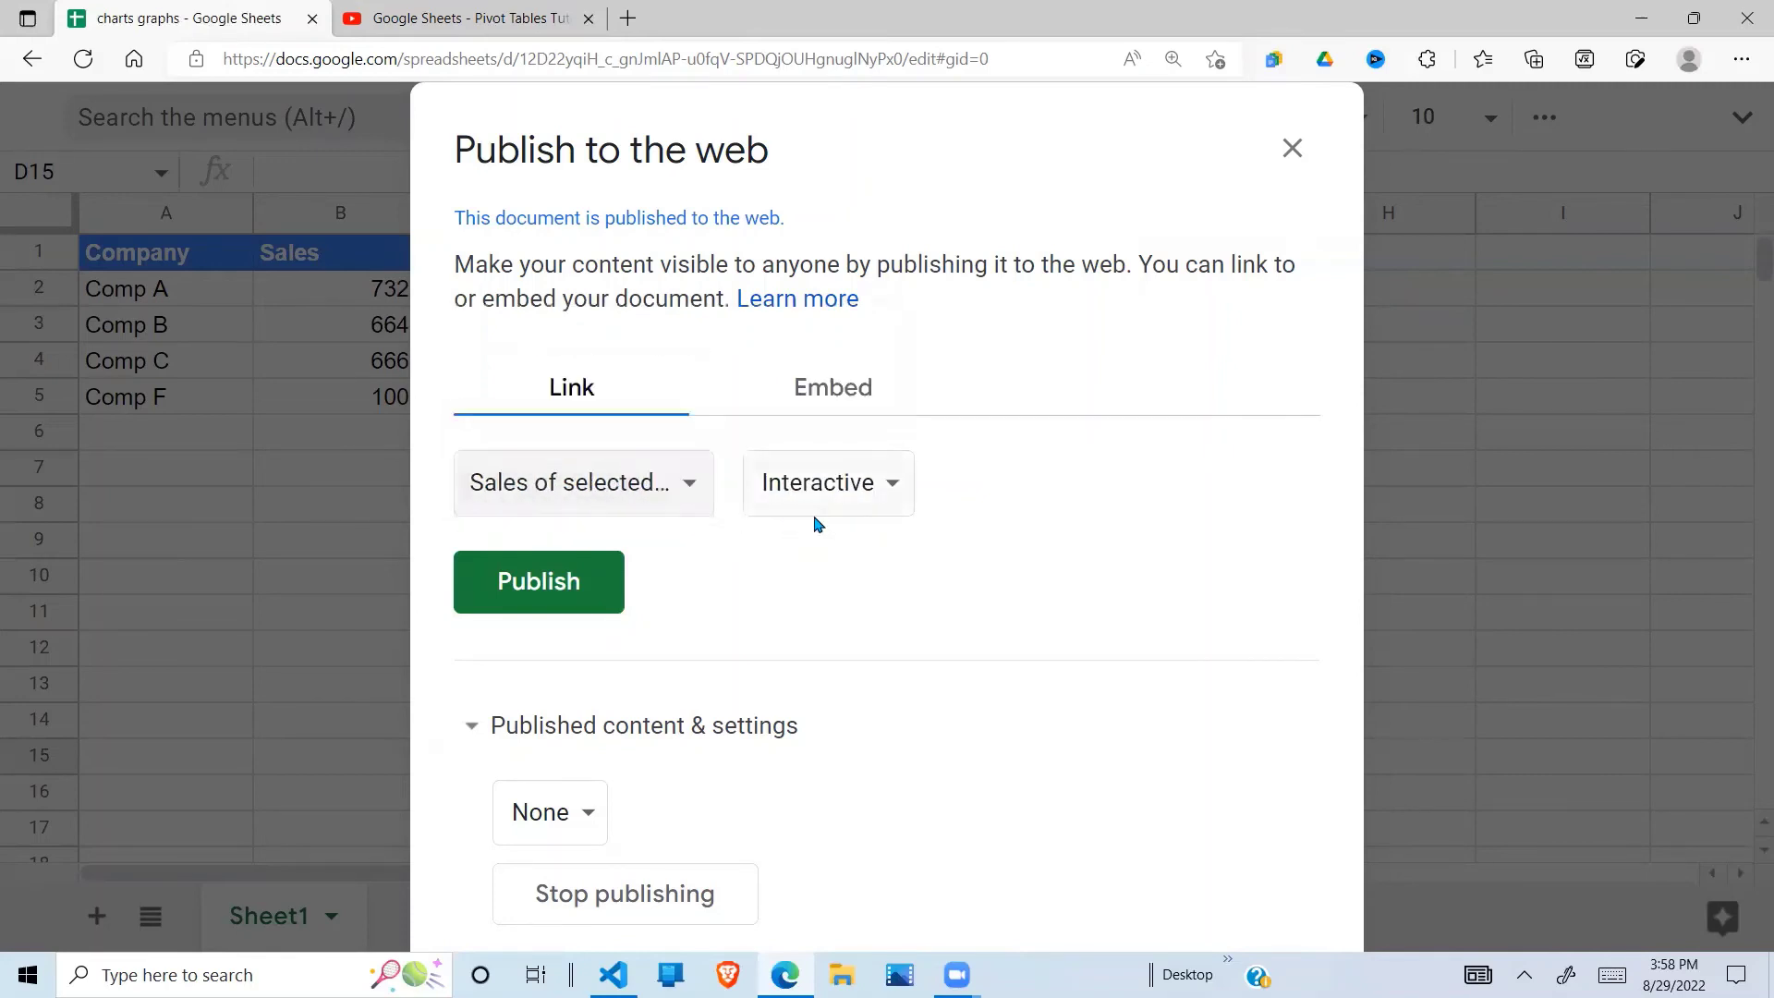
{"action": "left_click", "coordinate": [878, 500]}
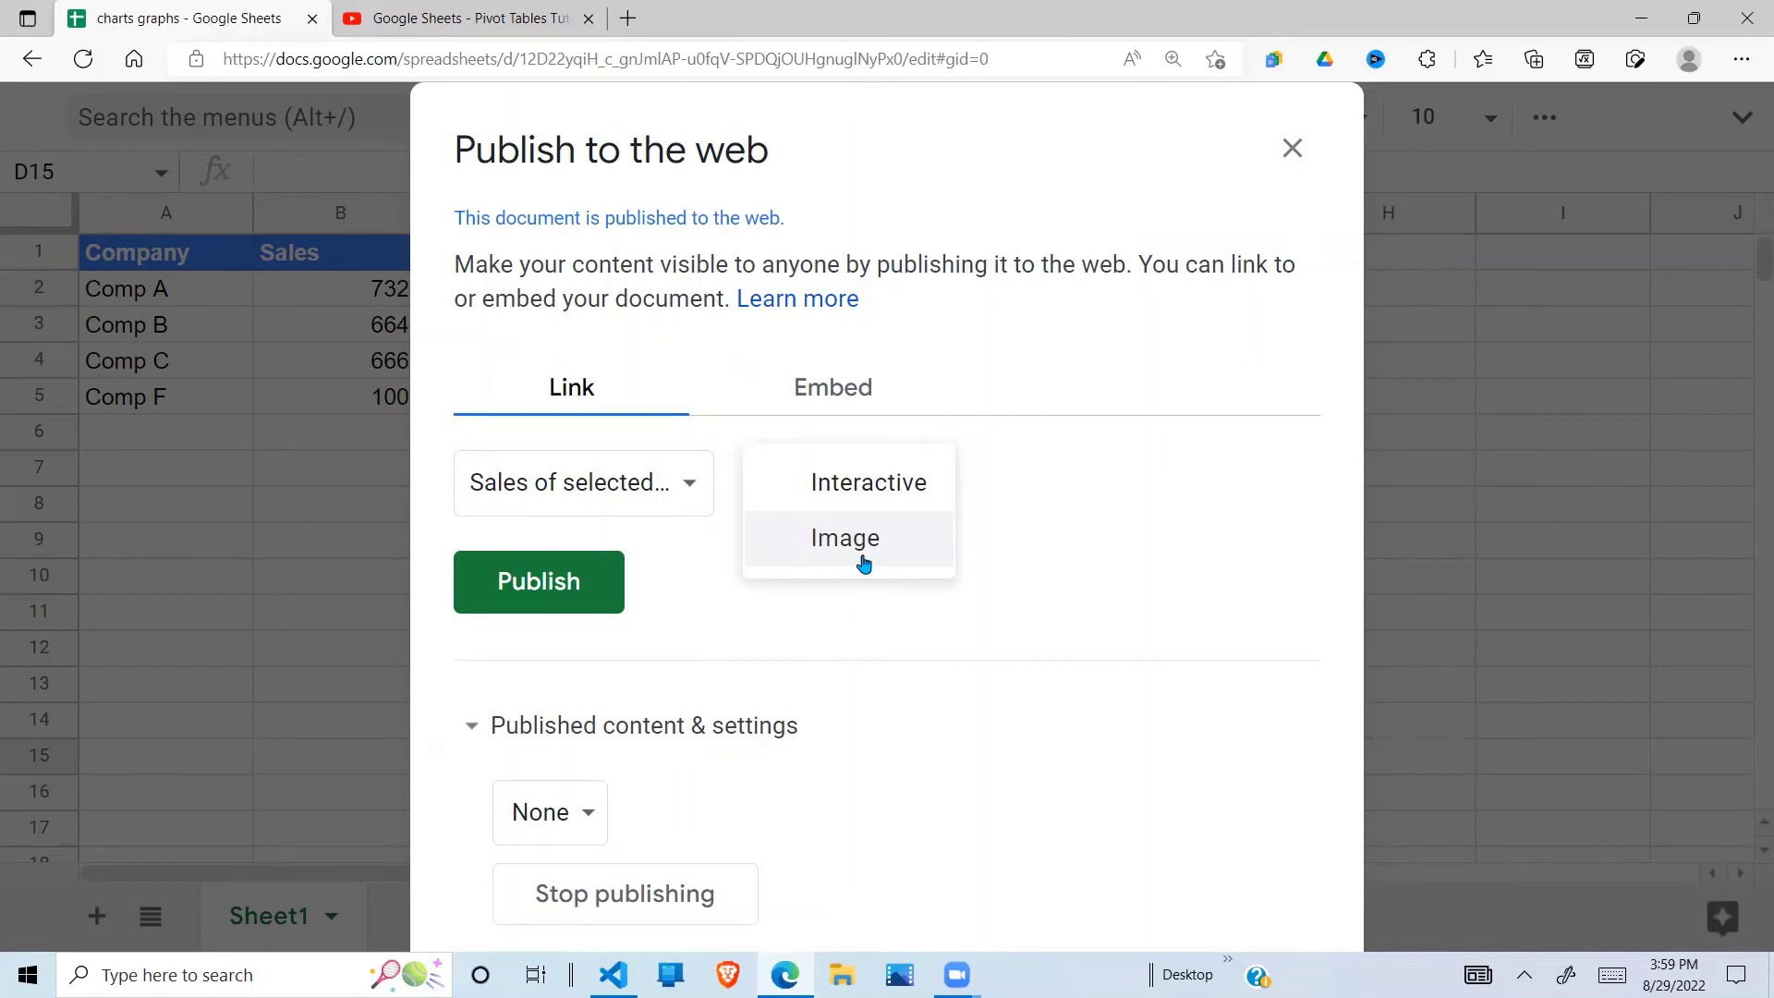
{"action": "left_click", "coordinate": [906, 487]}
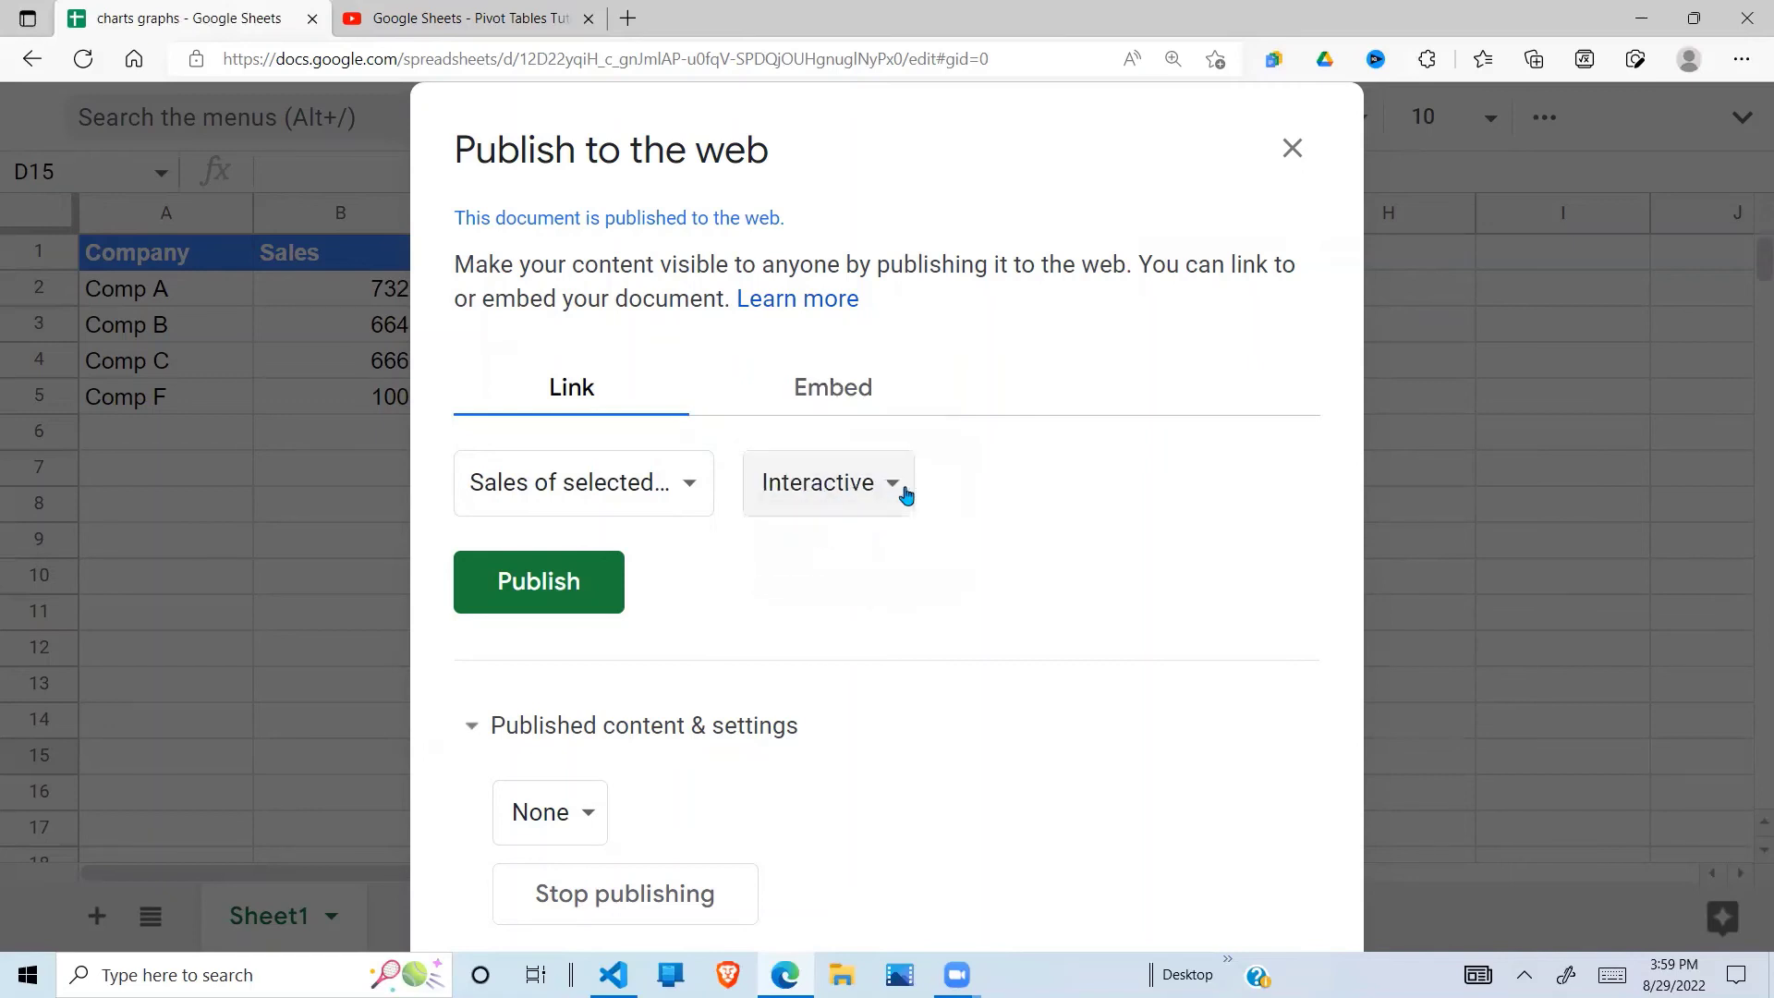
Step: Publish the selected pie chart as an interactive link and open the published link in a new browser tab
{"action": "left_click", "coordinate": [550, 610]}
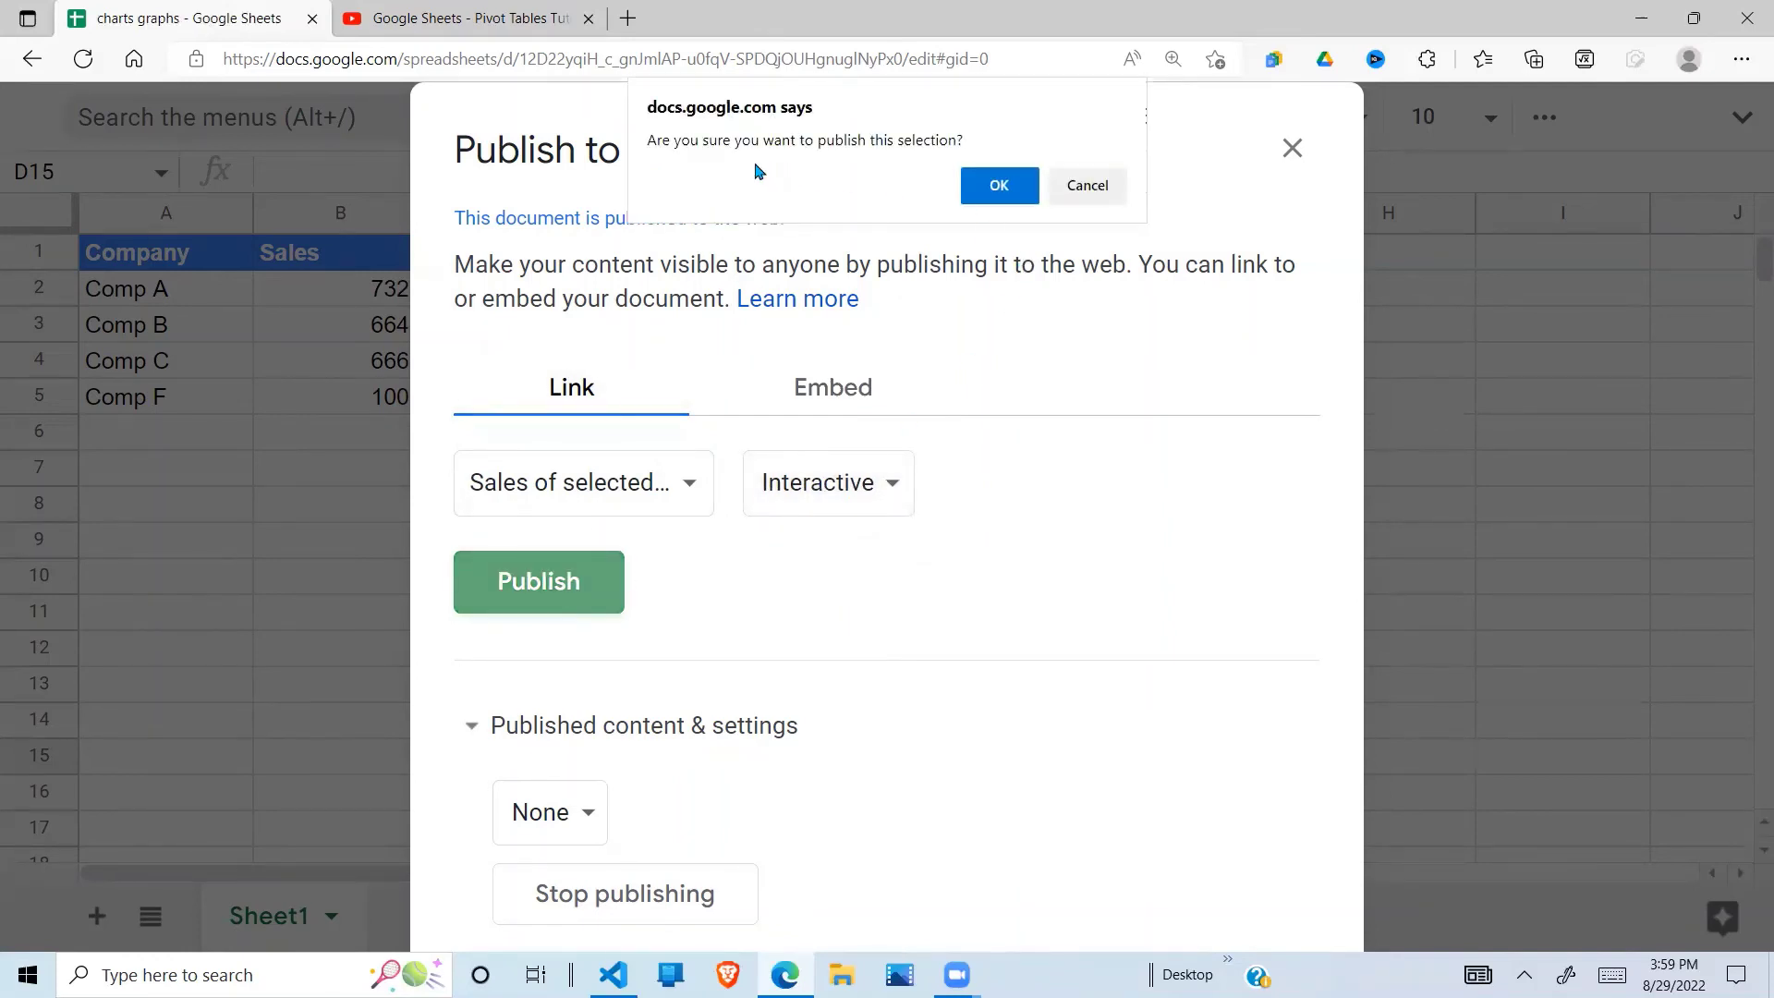
{"action": "left_click", "coordinate": [1002, 186]}
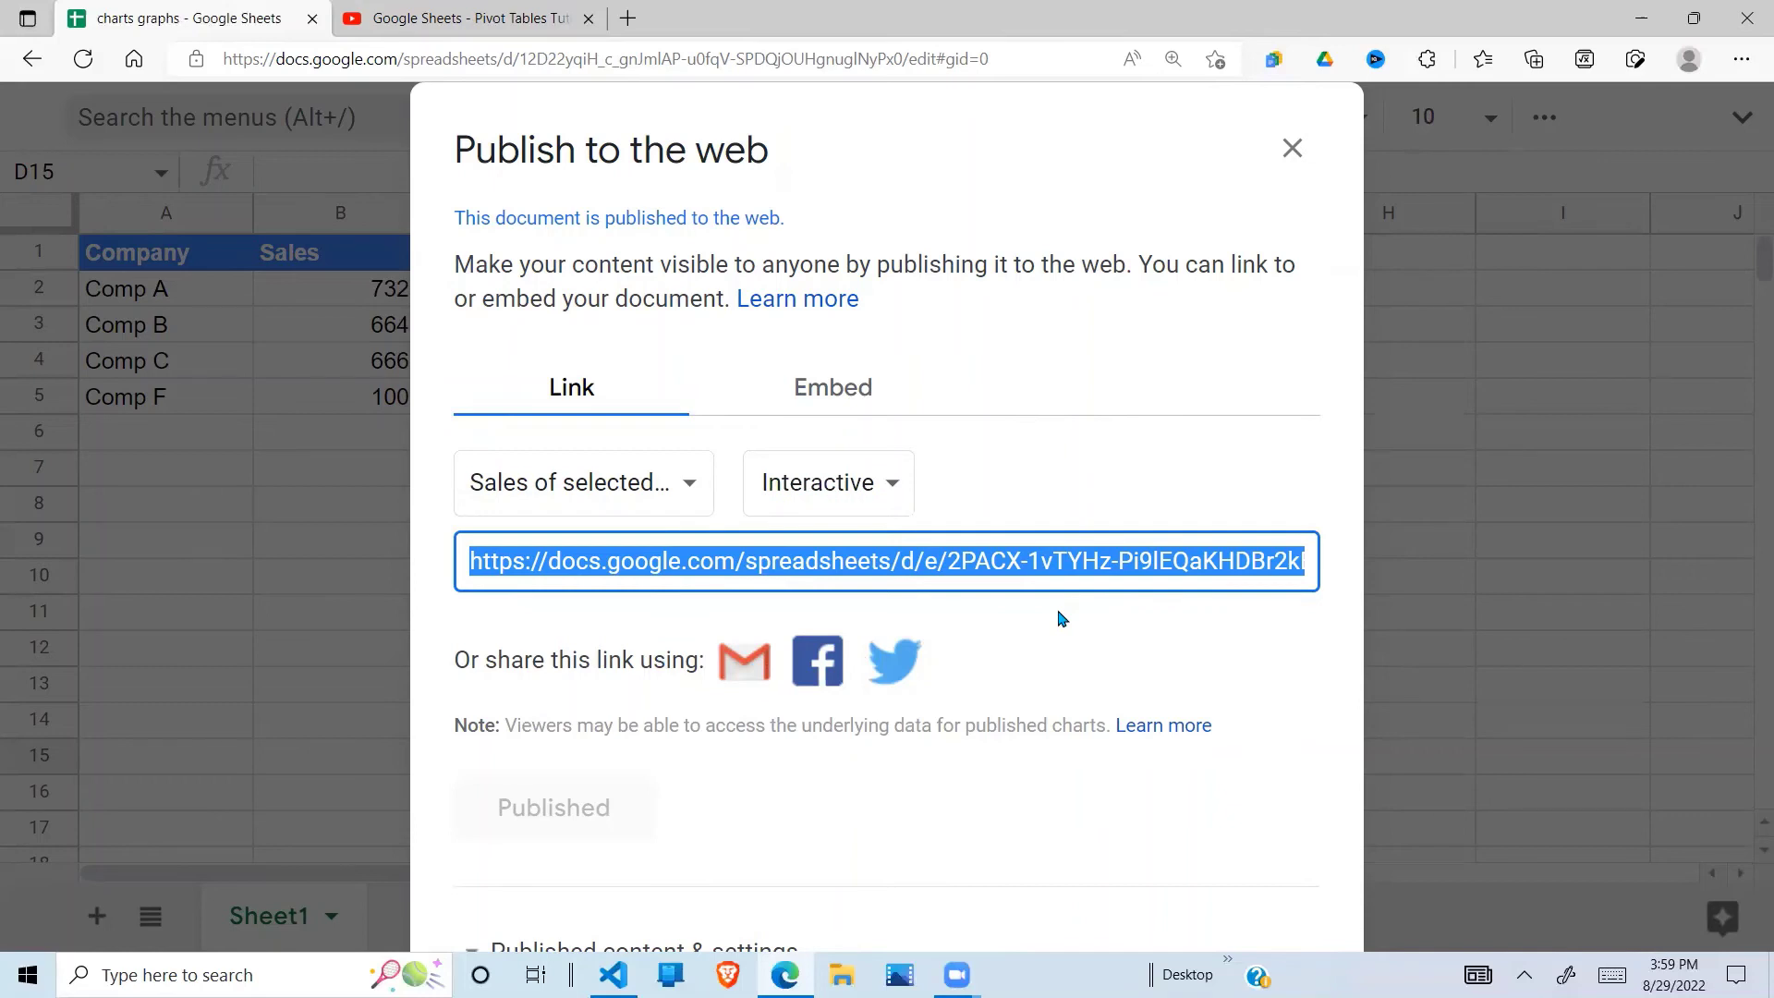
{"action": "left_click", "coordinate": [646, 44]}
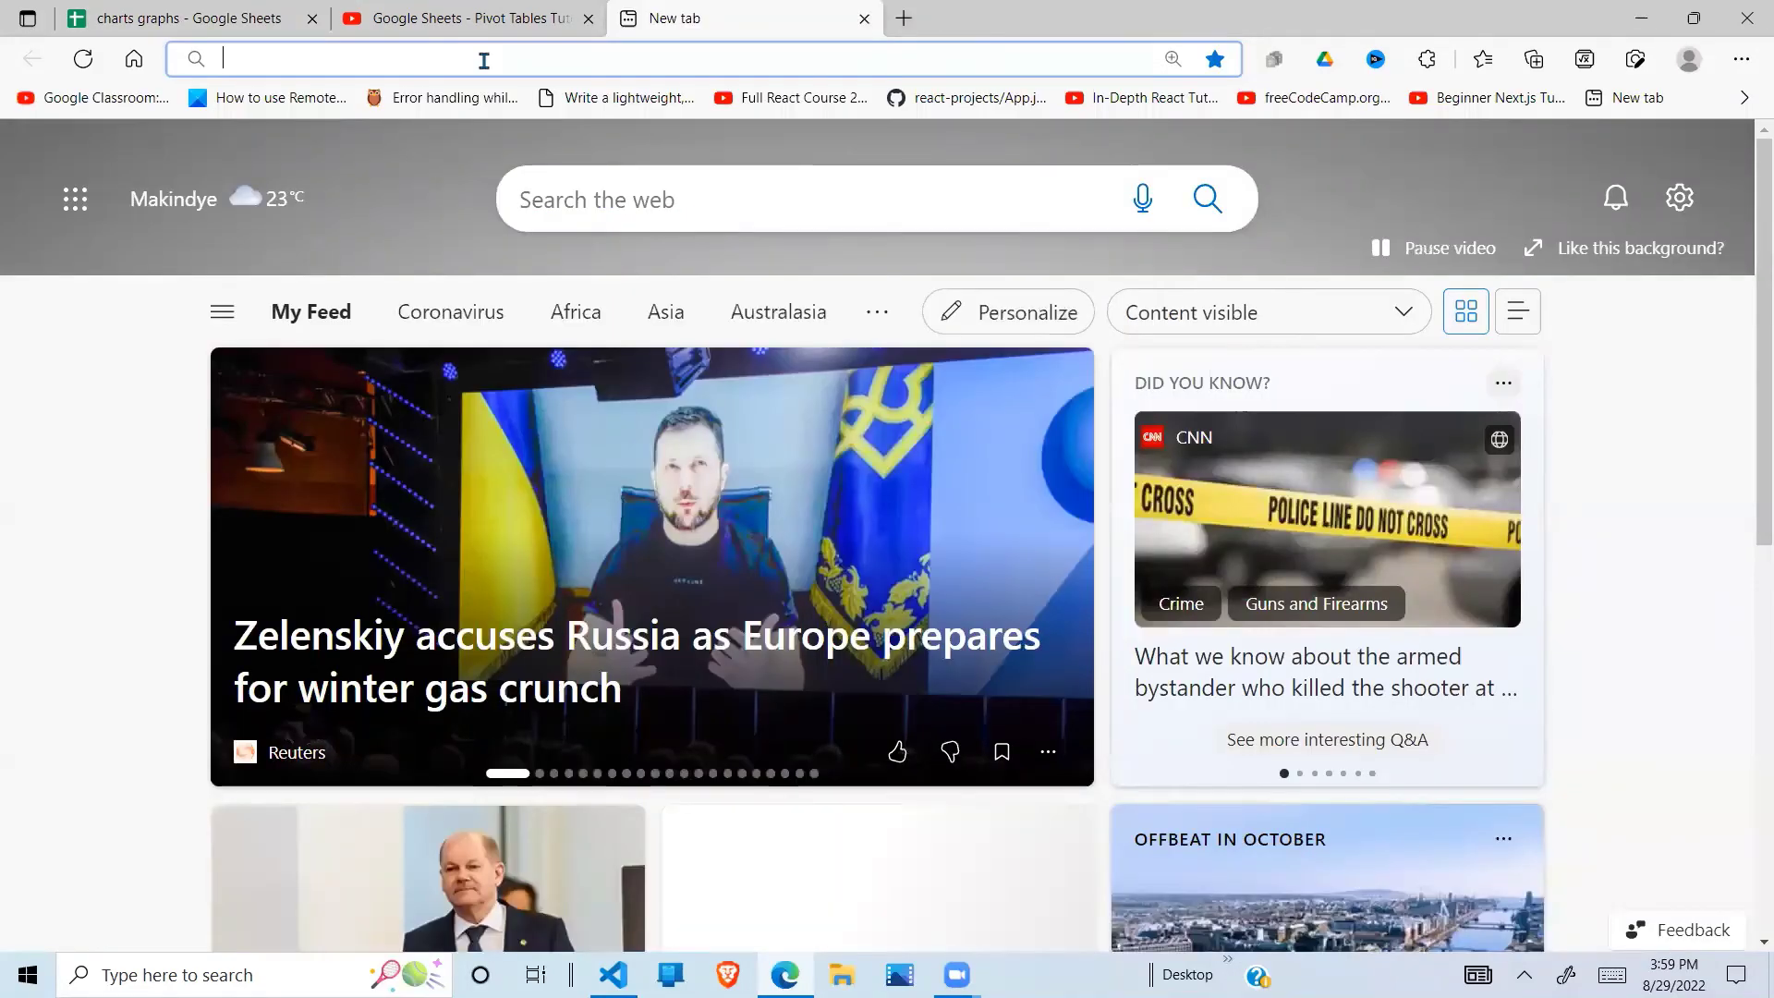
{"action": "type", "text": "https://docs.google.com/spreadsheets/d/e/2PACX-1vTYHz-Pi9lEQaKHDBr2kBWLo3TbKoJjPFN8mOOcTI8mEd887j0-RT-AZHoJPtfZEMov6GR3EMEhaK53/pubchart?oid=592027760&format=interactive"}
{"action": "key", "text": "Return"}
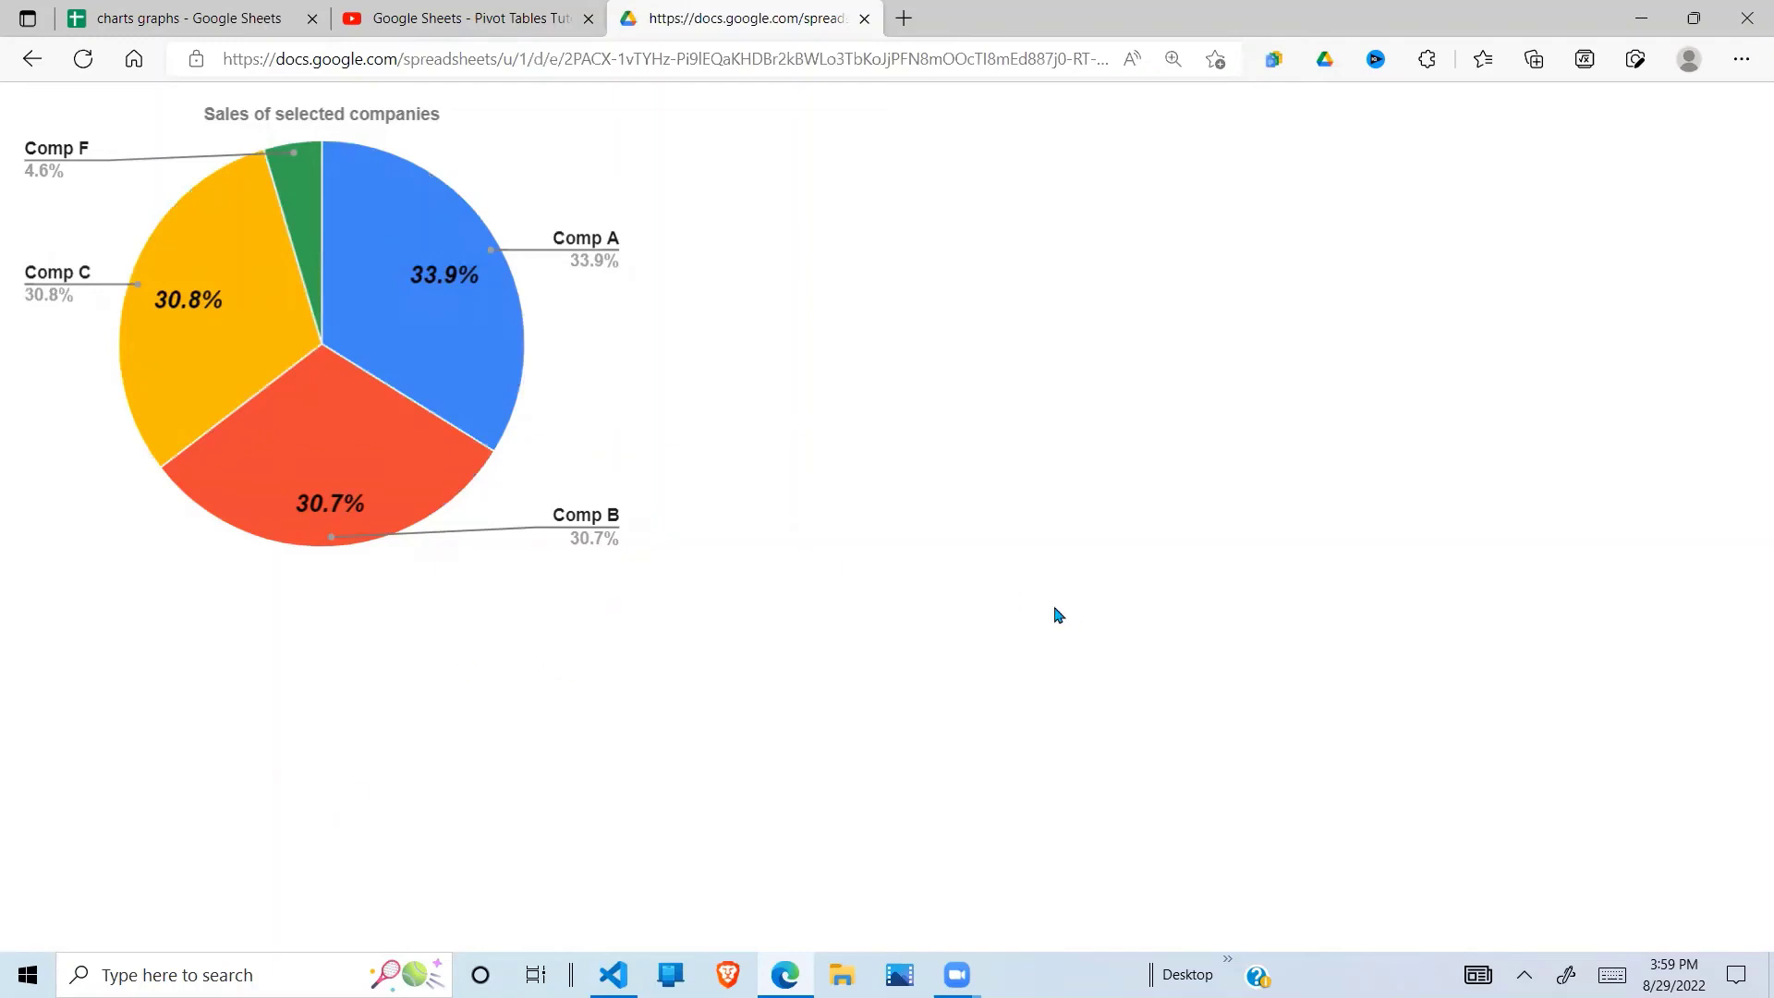
Step: Inspect the sales values of the individual slices in the published pie chart
{"action": "mouse_move", "coordinate": [447, 323]}
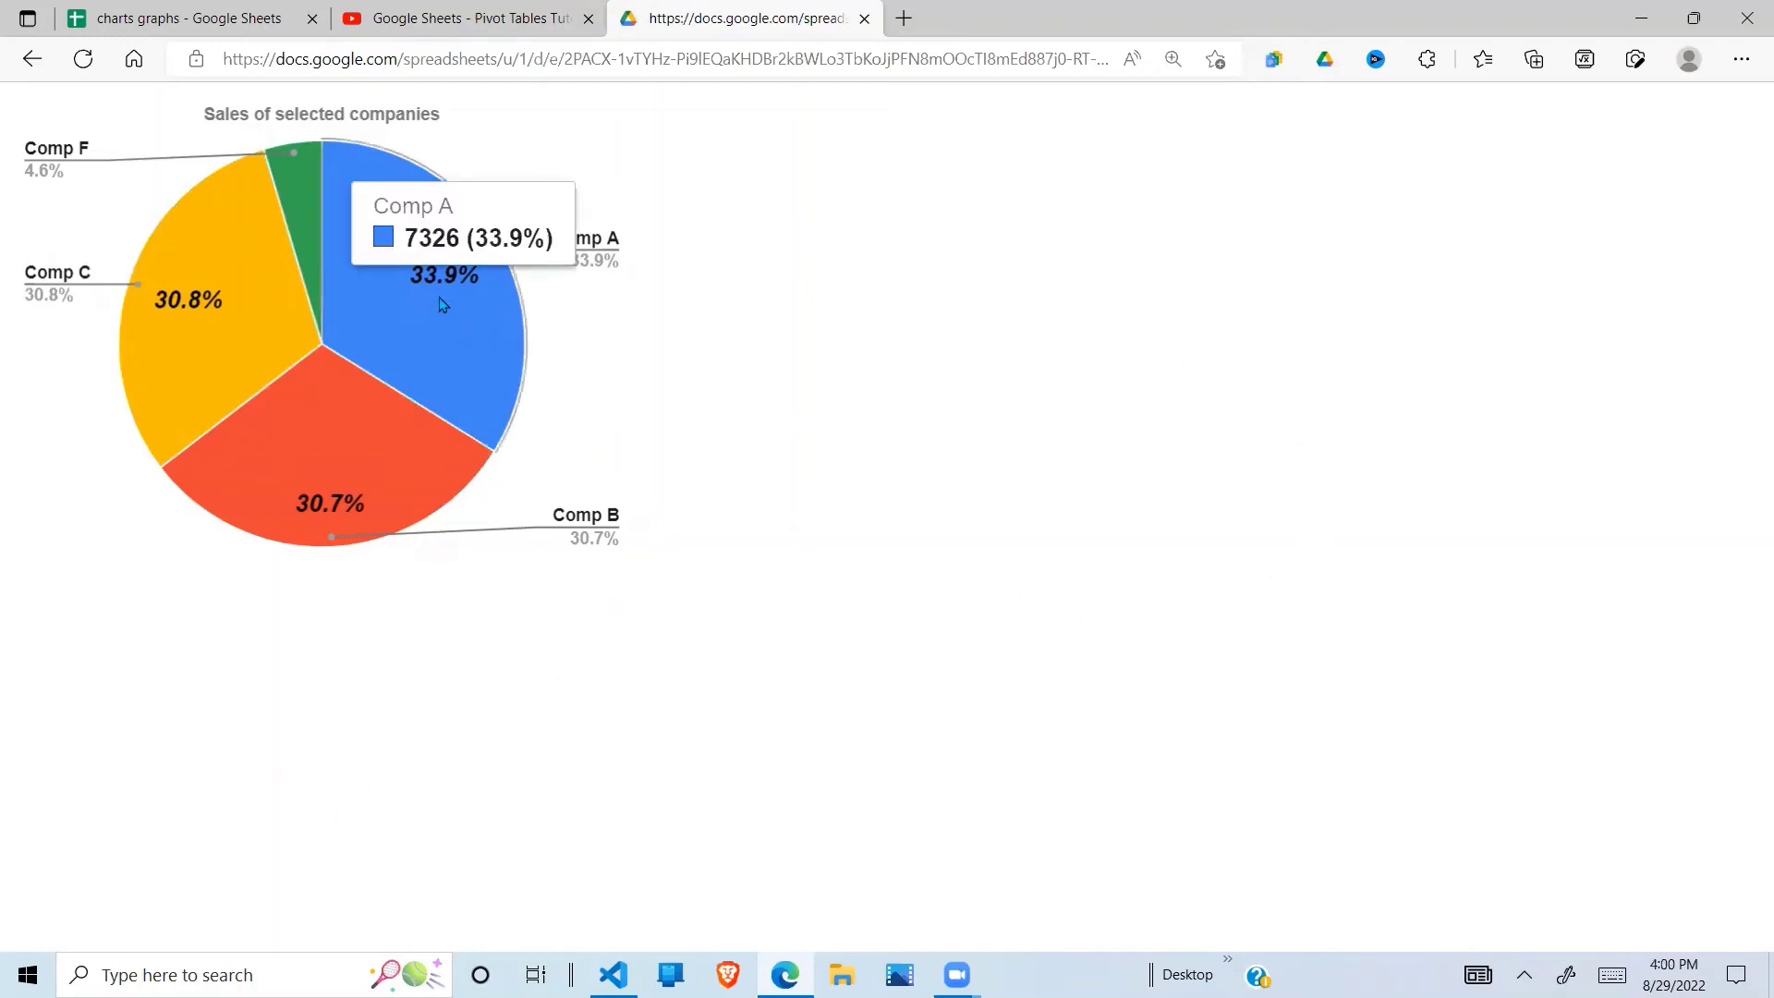
{"action": "mouse_move", "coordinate": [306, 188]}
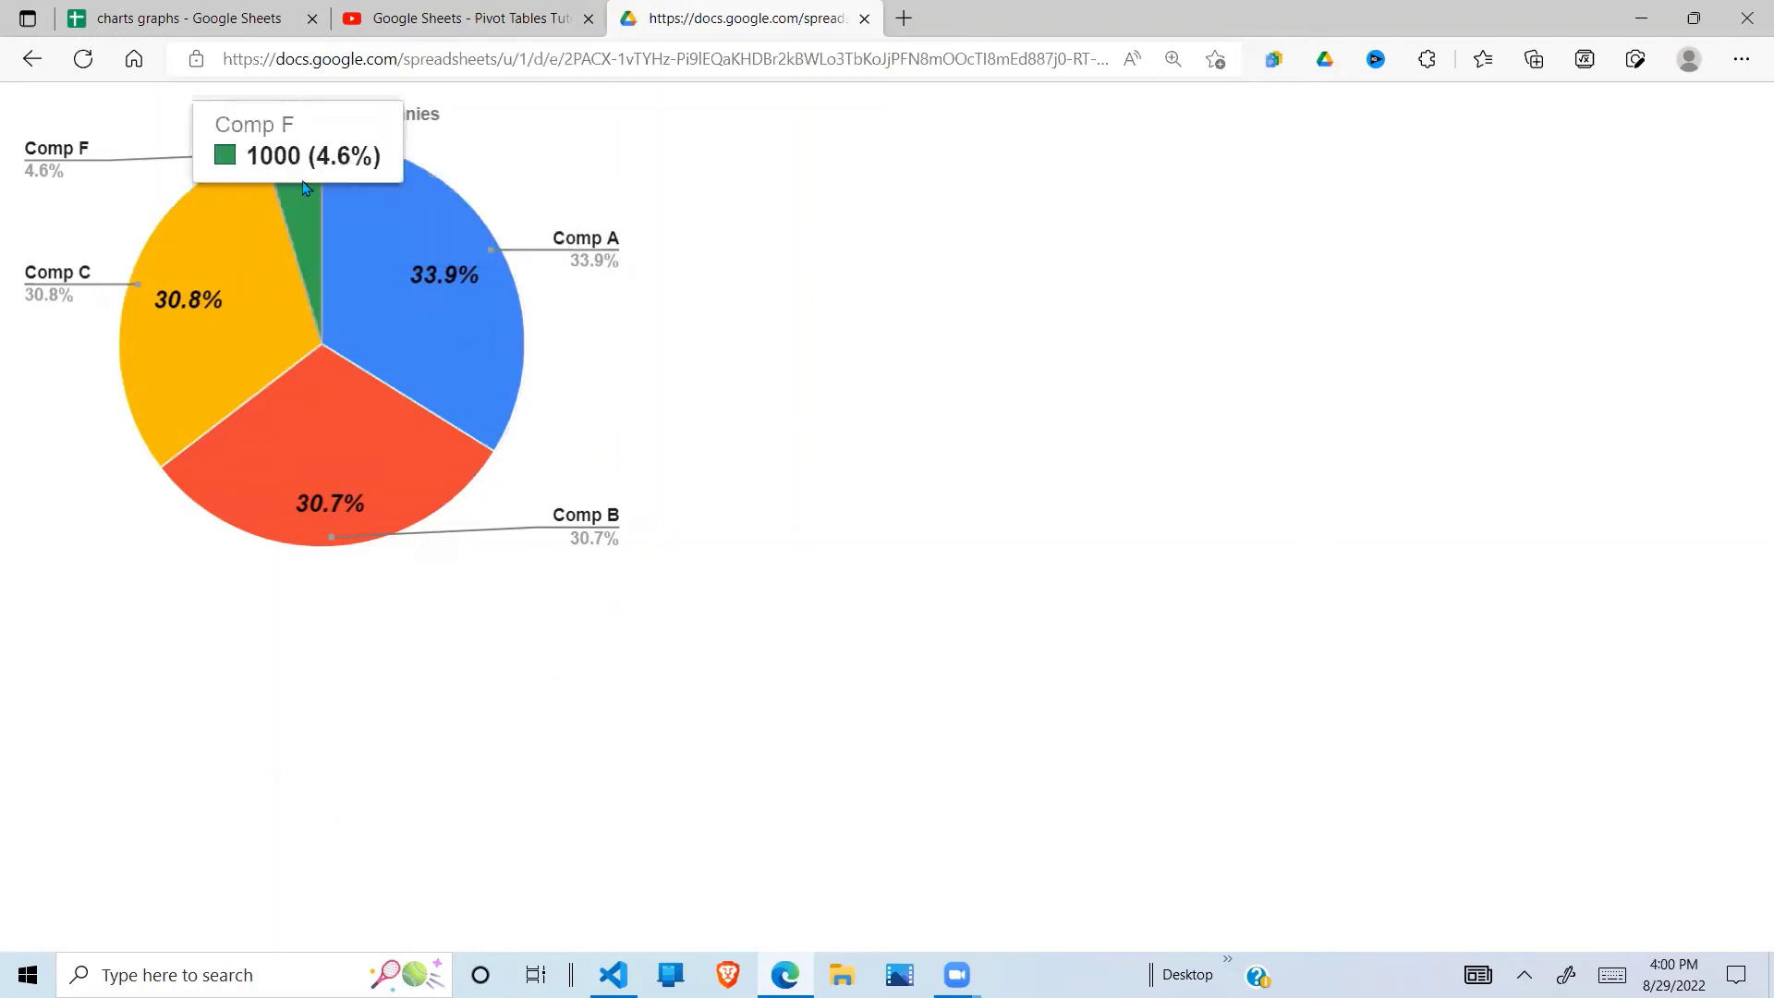
{"action": "mouse_move", "coordinate": [328, 478]}
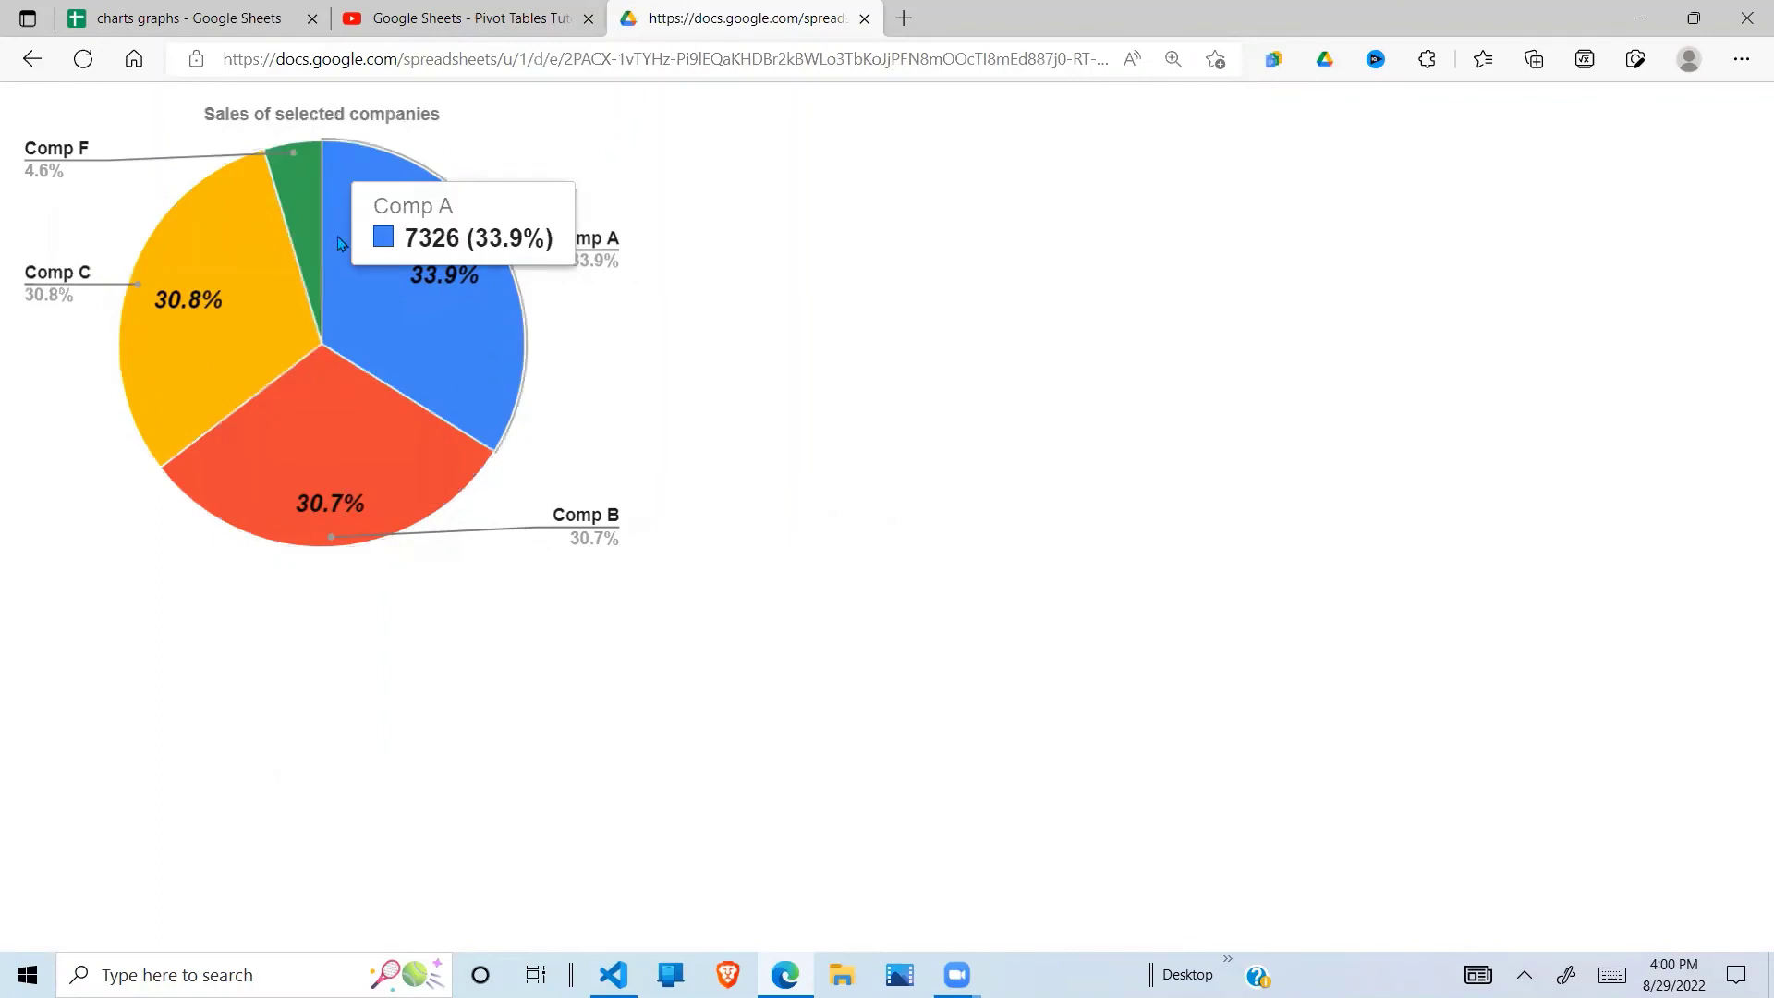
{"action": "mouse_move", "coordinate": [348, 361]}
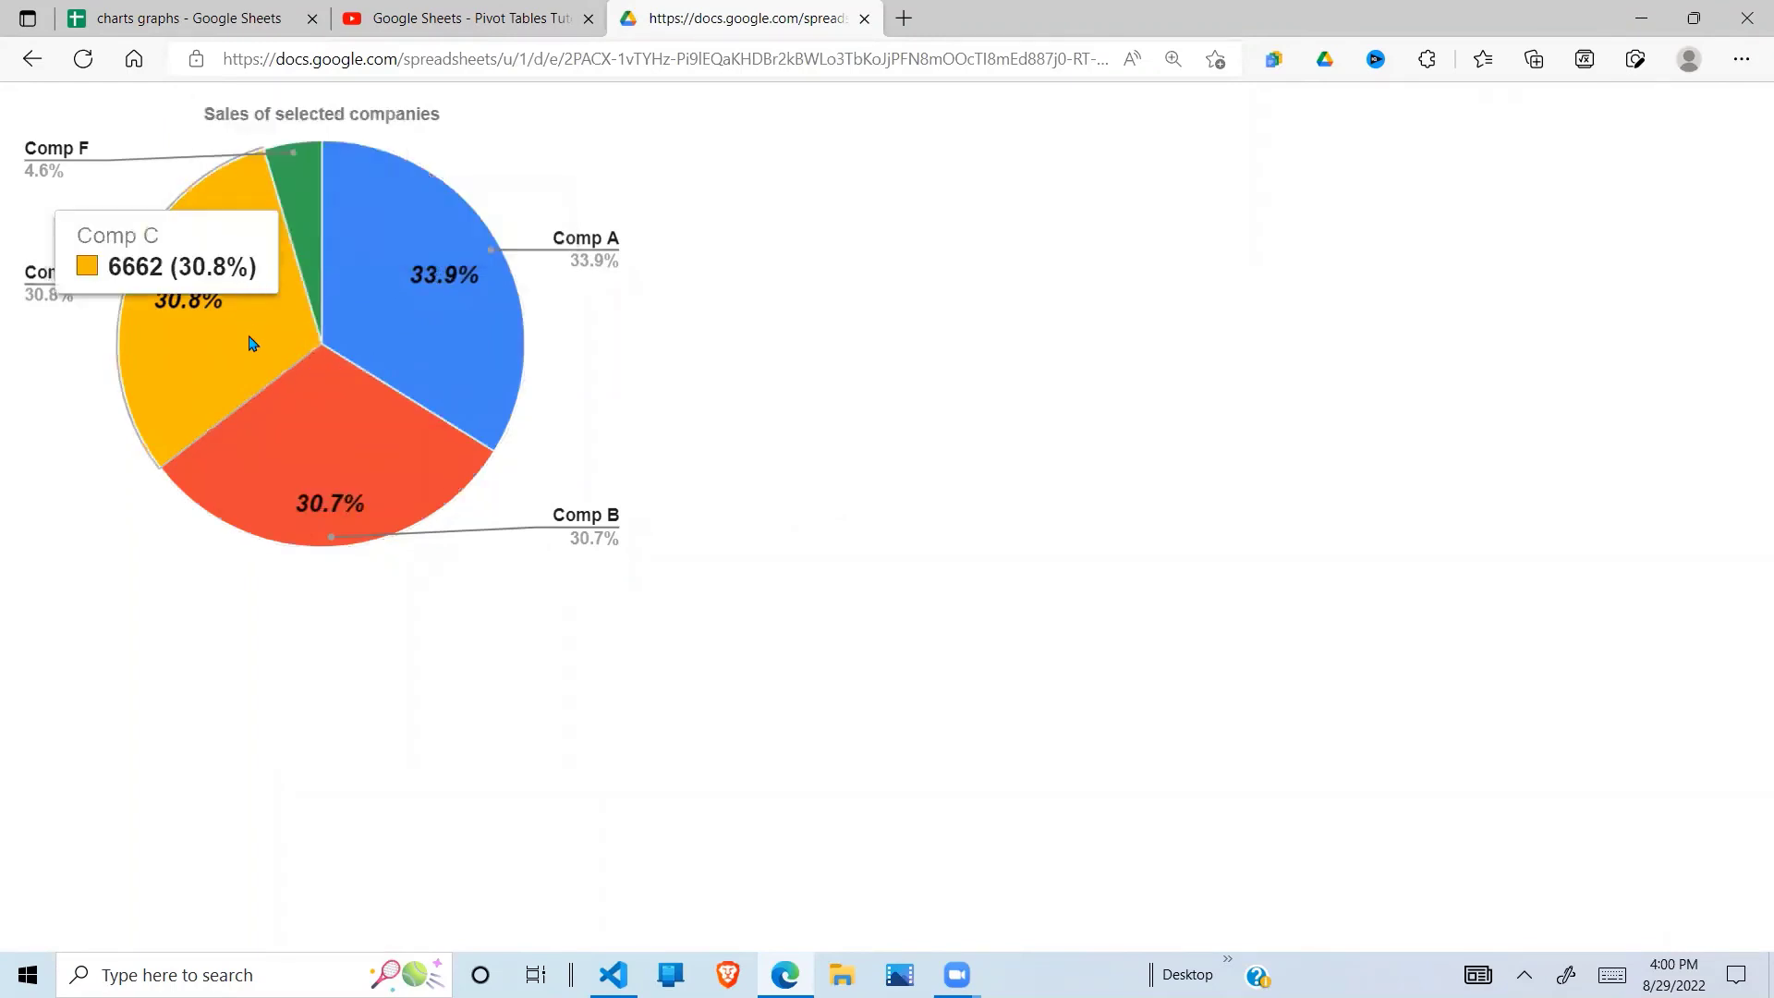
{"action": "mouse_move", "coordinate": [389, 404]}
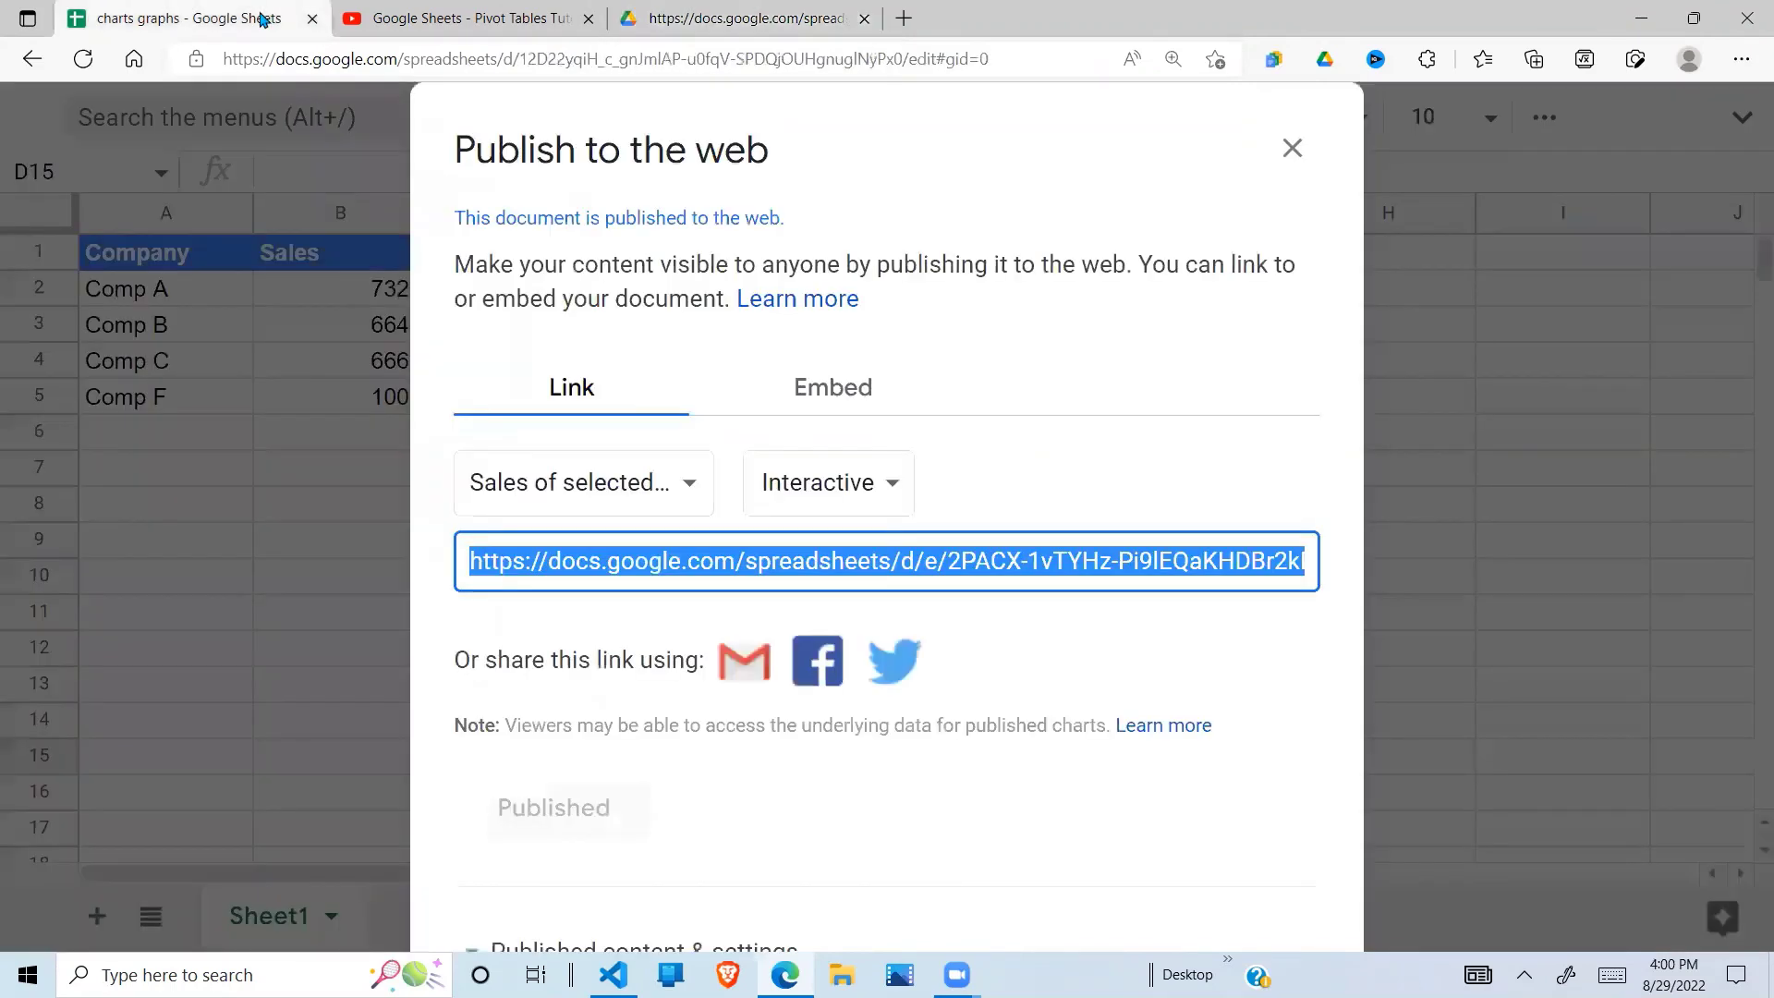
Step: Return to the spreadsheet's publish-to-web settings and copy the chart's iframe embed code
{"action": "left_click", "coordinate": [264, 18]}
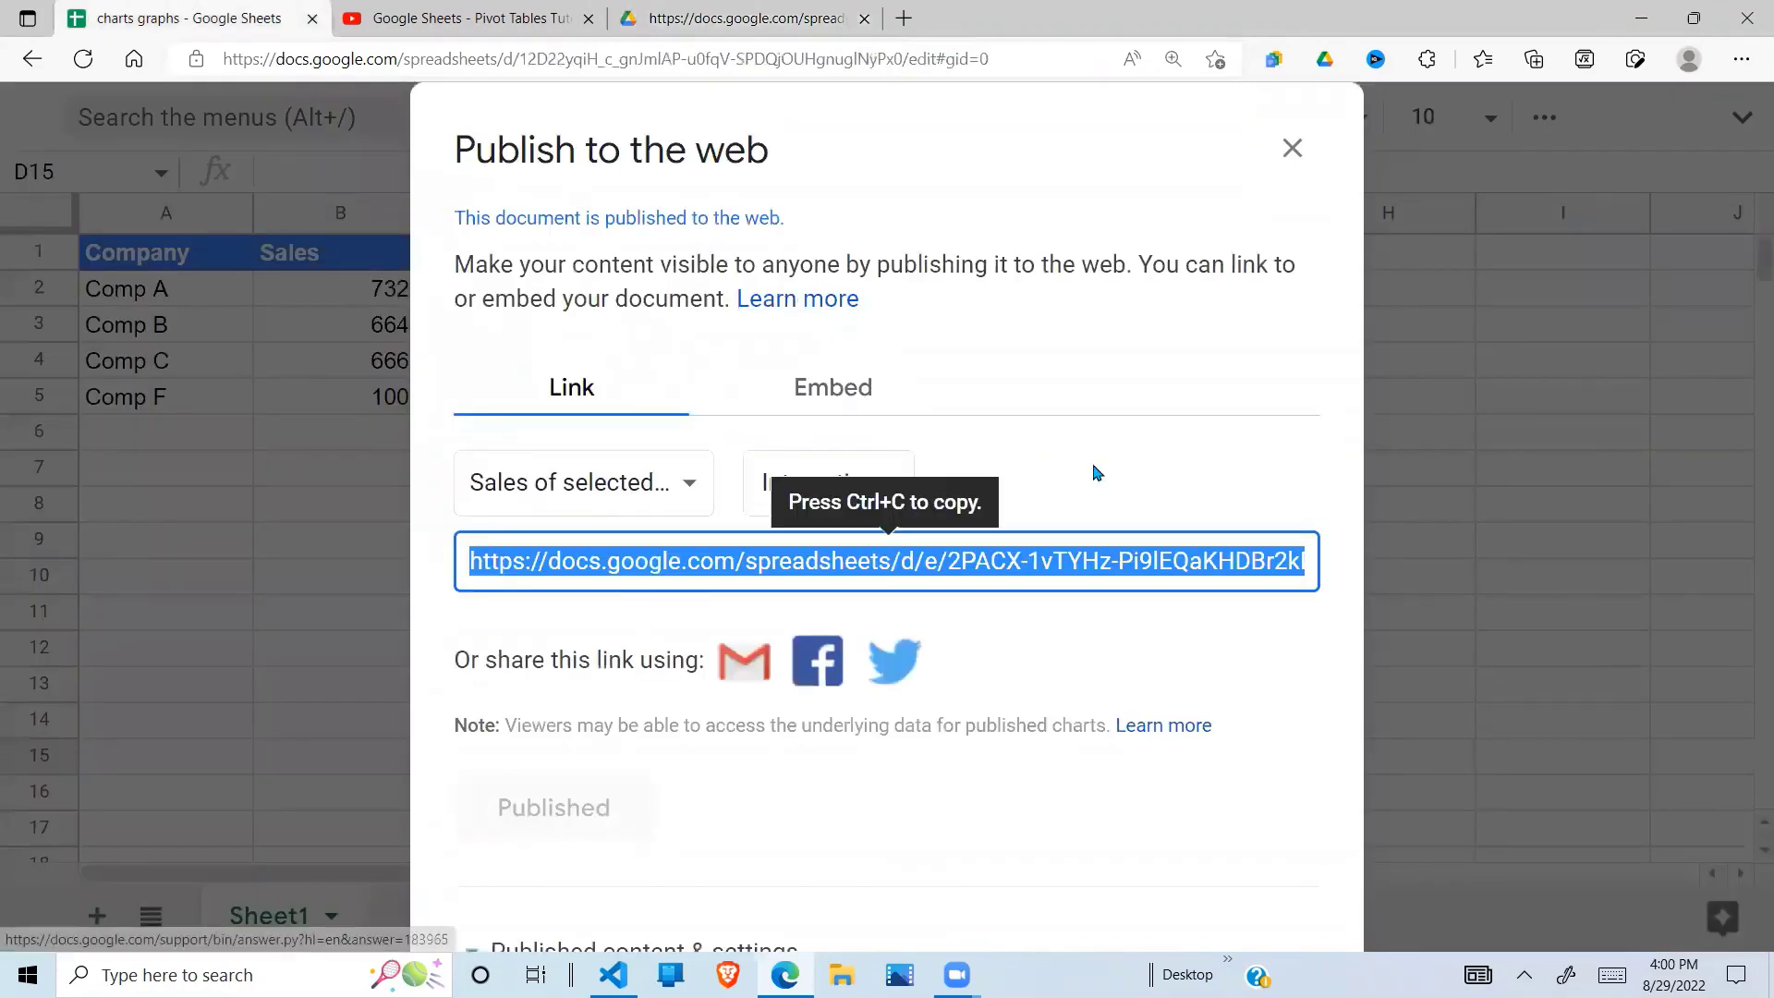
{"action": "left_click", "coordinate": [859, 392]}
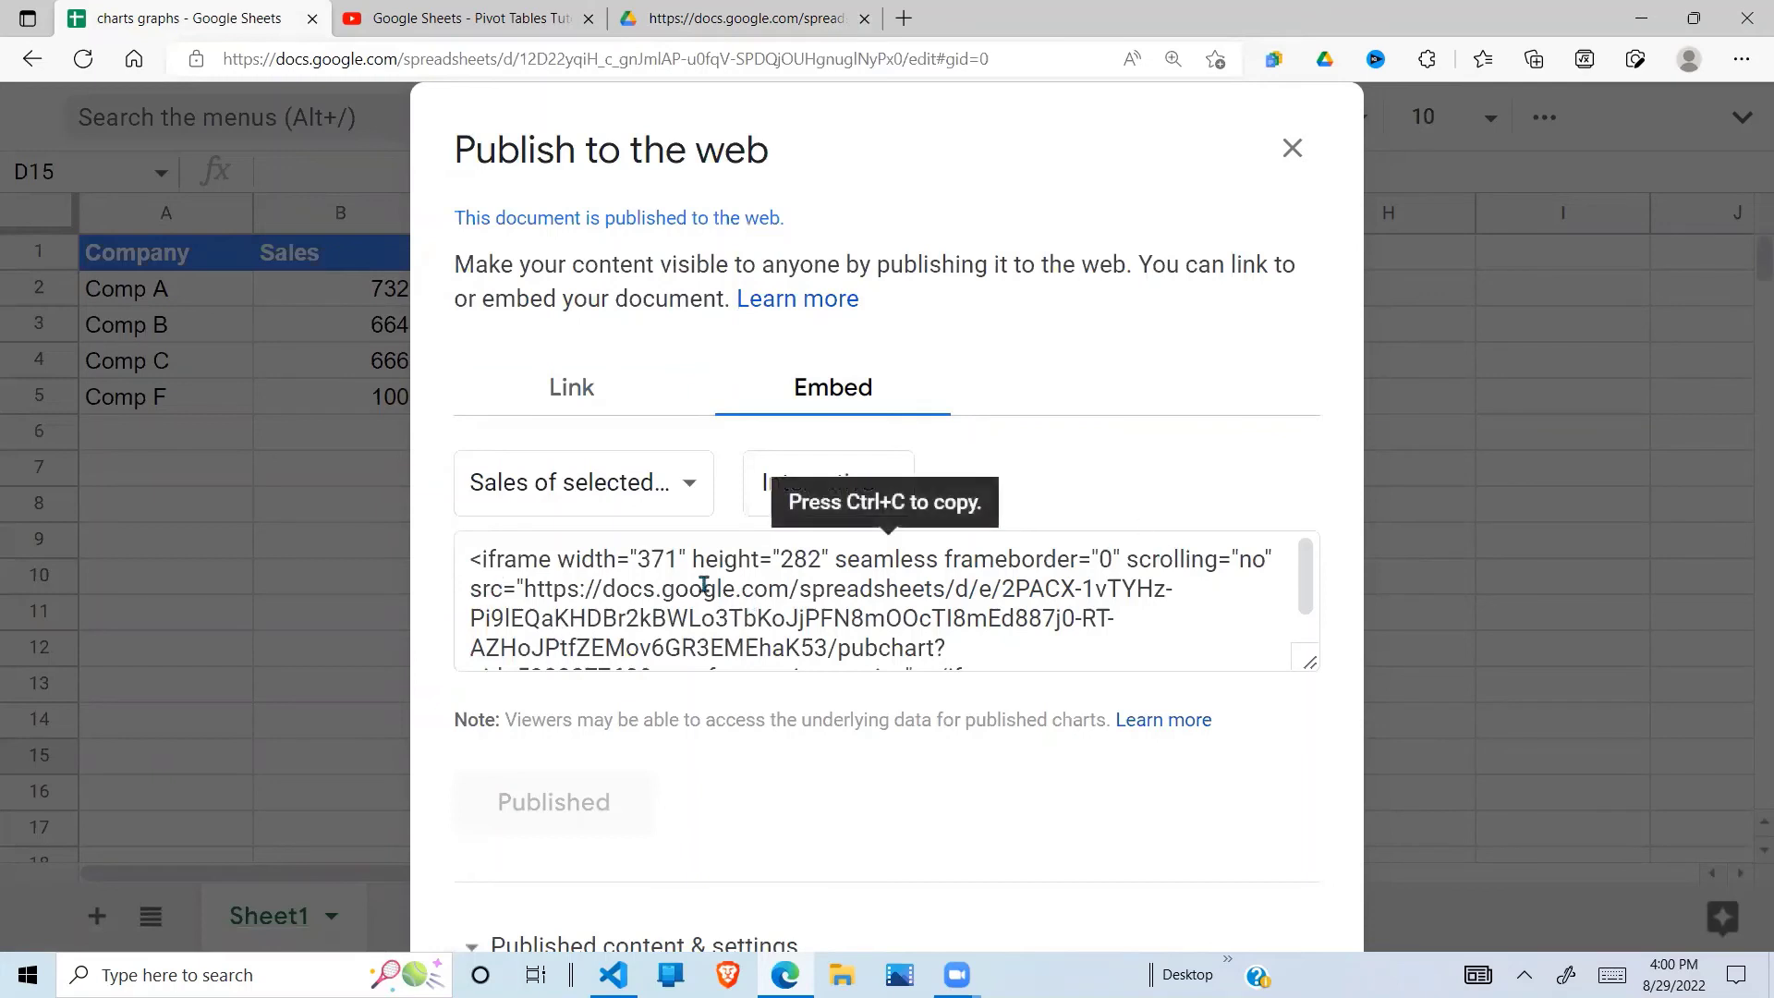
{"action": "mouse_move", "coordinate": [1303, 587]}
{"action": "left_mouse_down"}
{"action": "mouse_move", "coordinate": [1312, 618]}
{"action": "mouse_move", "coordinate": [1318, 567]}
{"action": "left_mouse_up"}
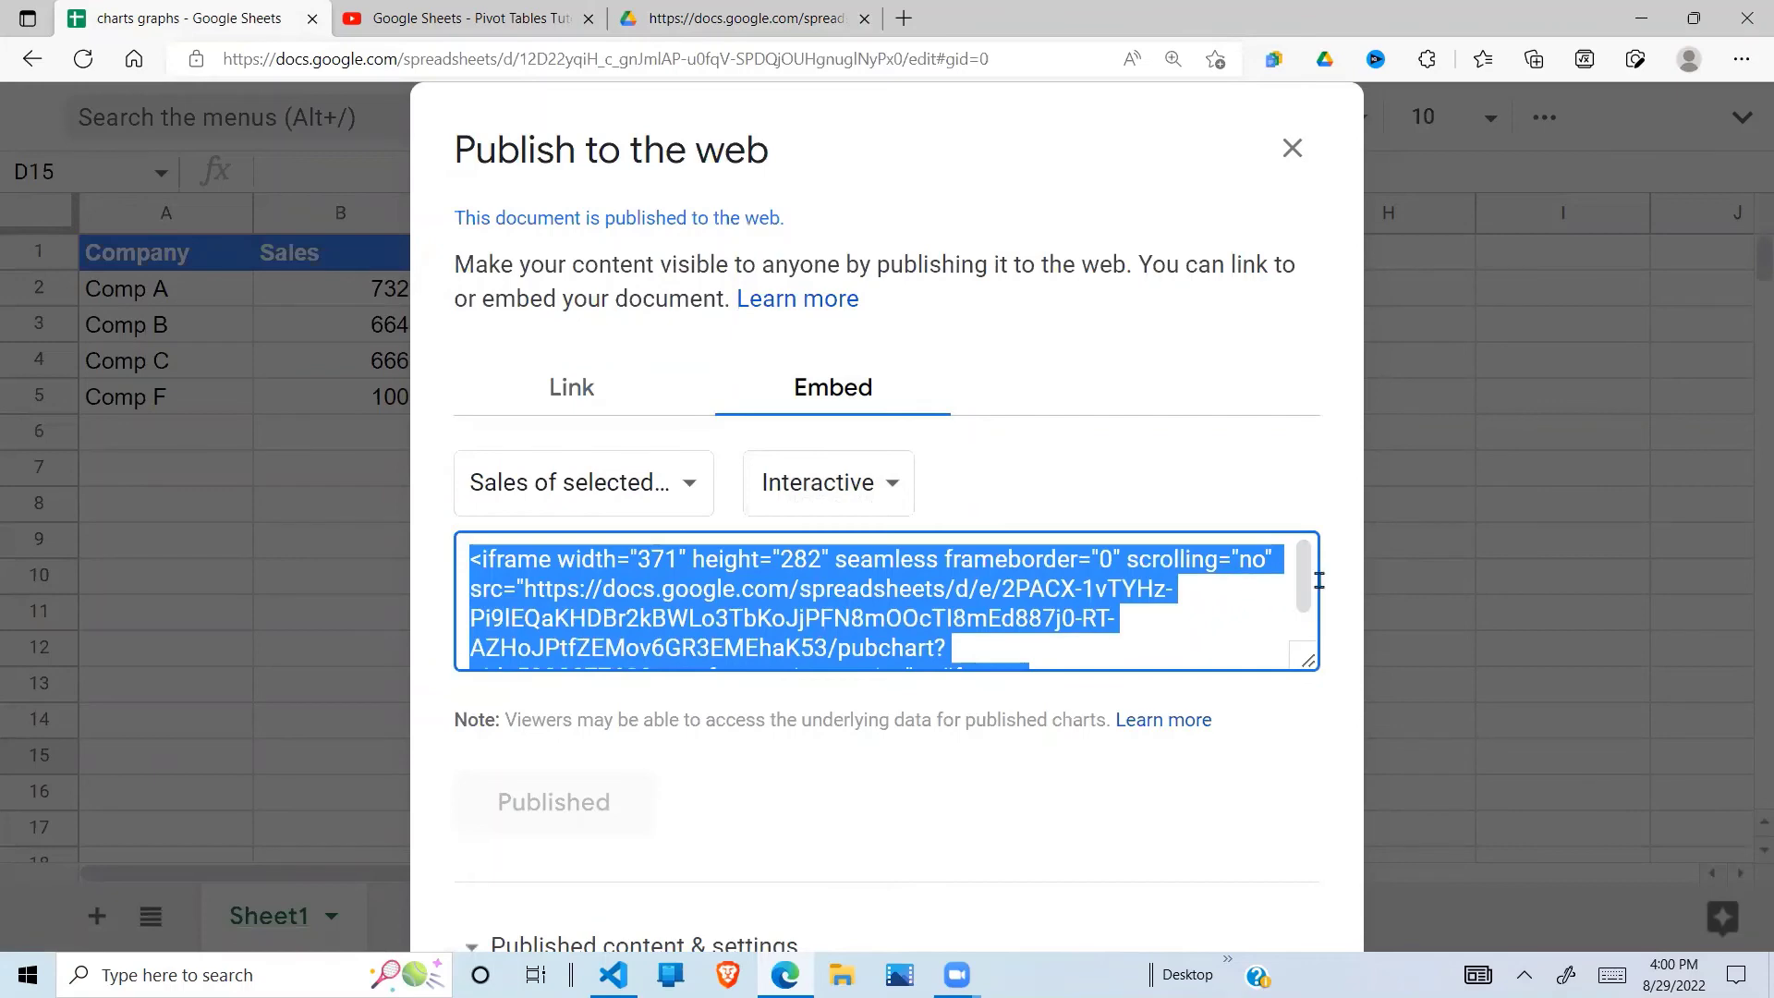
{"action": "left_click_drag", "start_coordinate": [1316, 583], "coordinate": [1318, 541]}
Step: Switch to Visual Studio Code and replace the iframe in the body of test.html with the copied embed code
{"action": "left_click", "coordinate": [614, 975]}
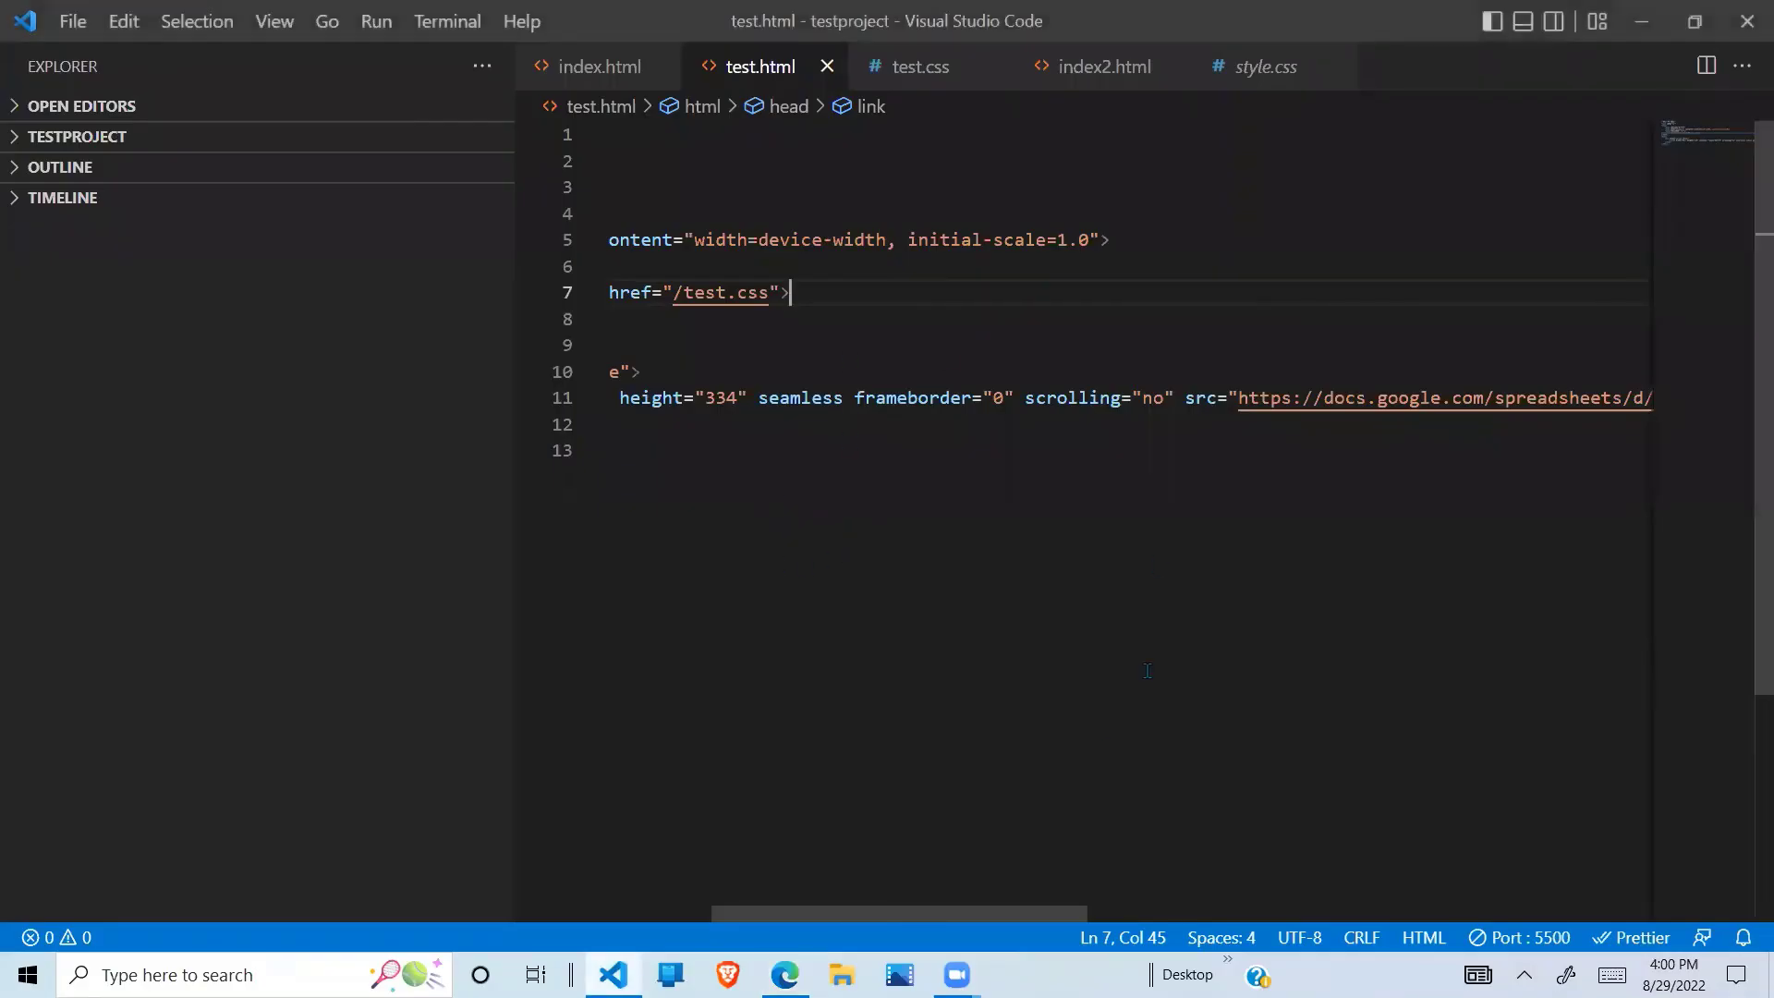
{"action": "left_click_drag", "start_coordinate": [1034, 911], "coordinate": [774, 904]}
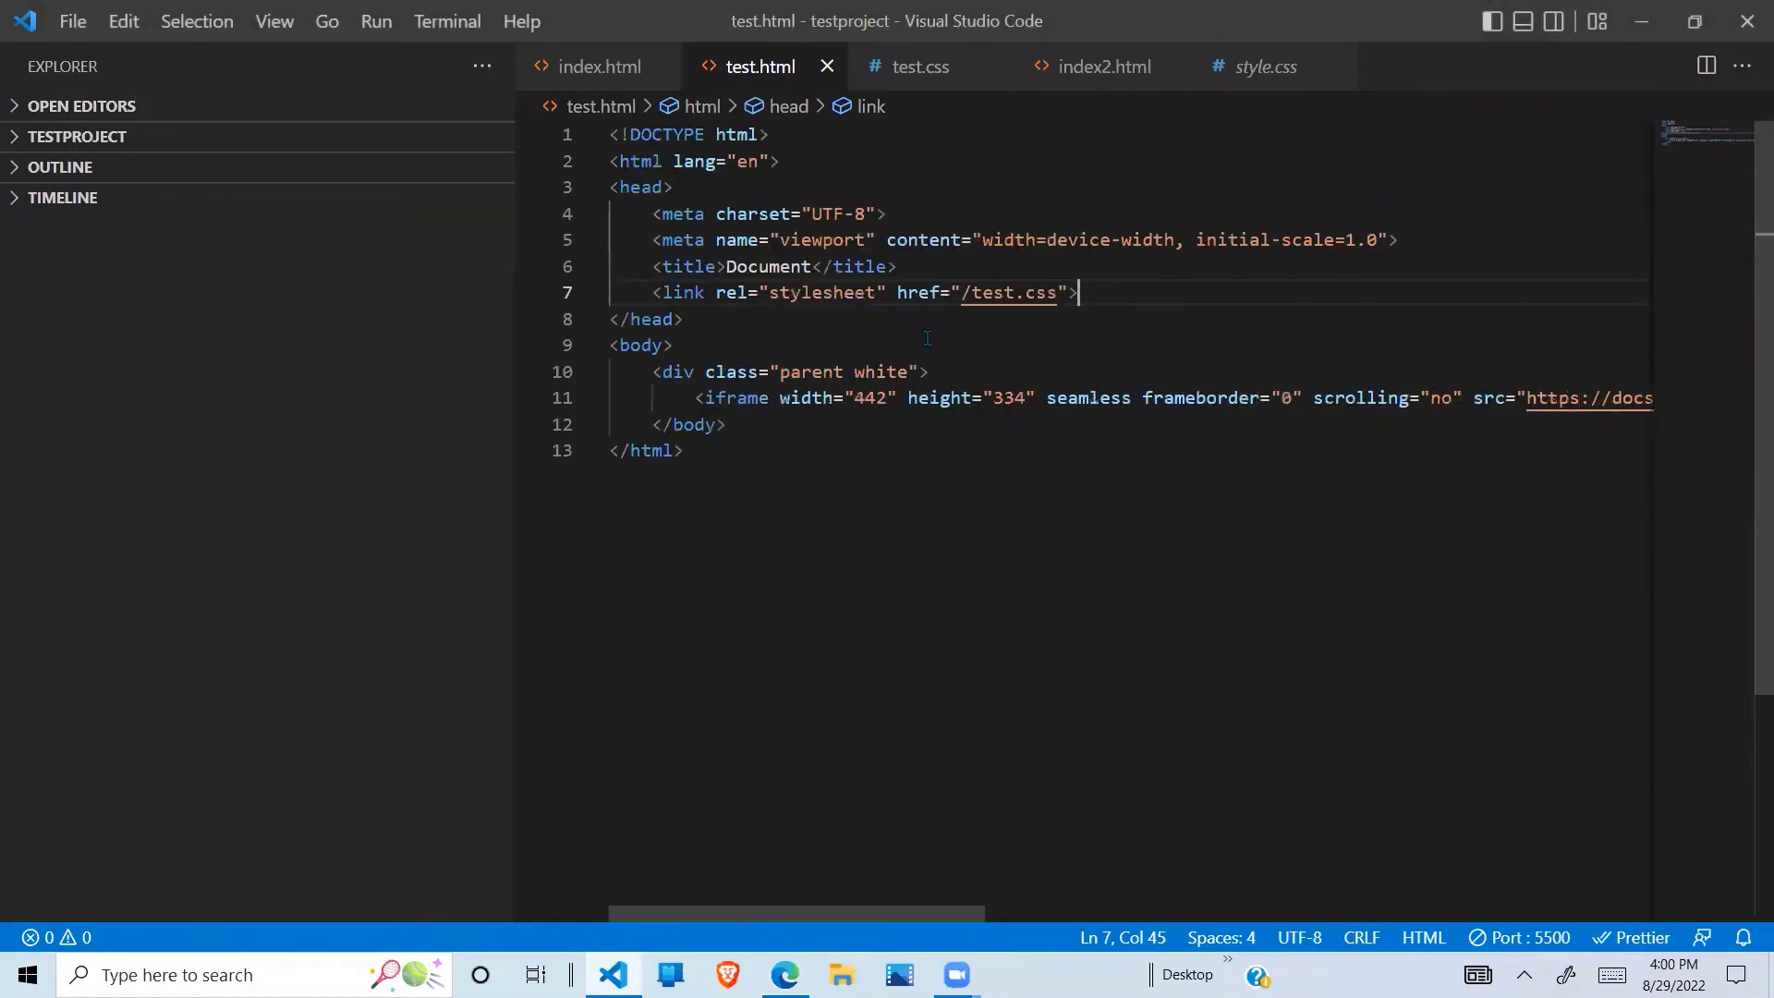
{"action": "left_click_drag", "start_coordinate": [704, 399], "coordinate": [1749, 412]}
{"action": "key", "text": "BackSpace"}
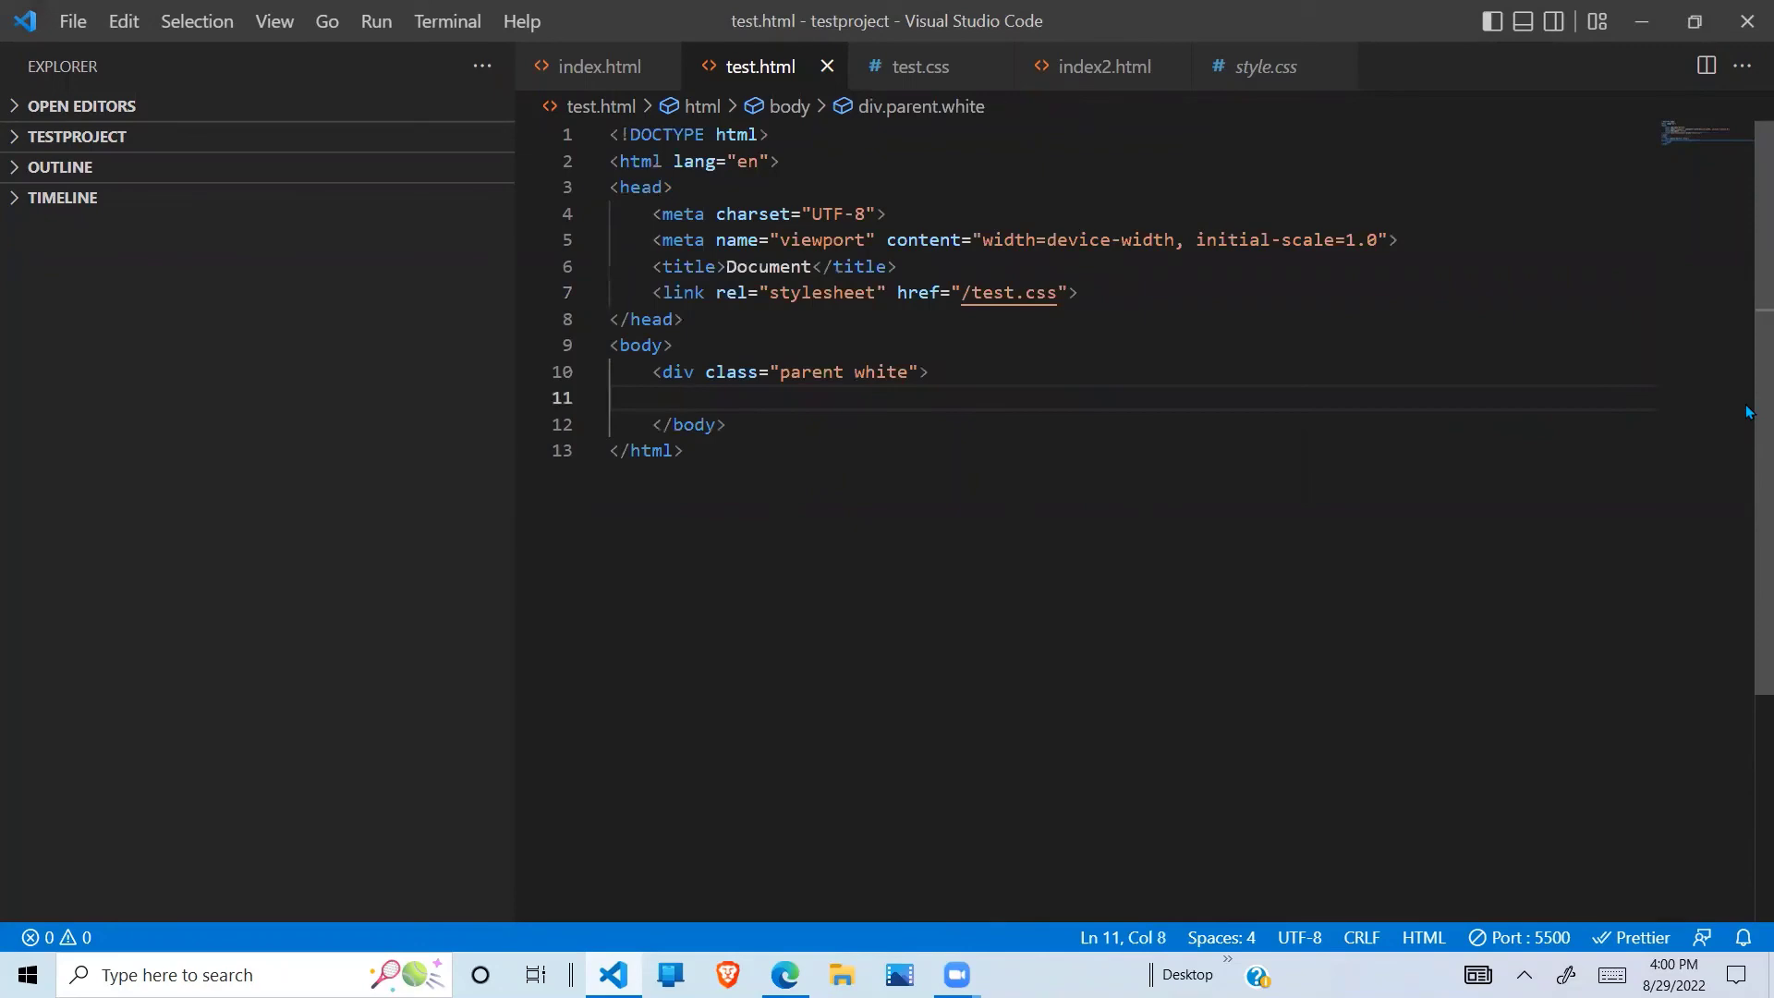
{"action": "key", "text": "ctrl+v"}
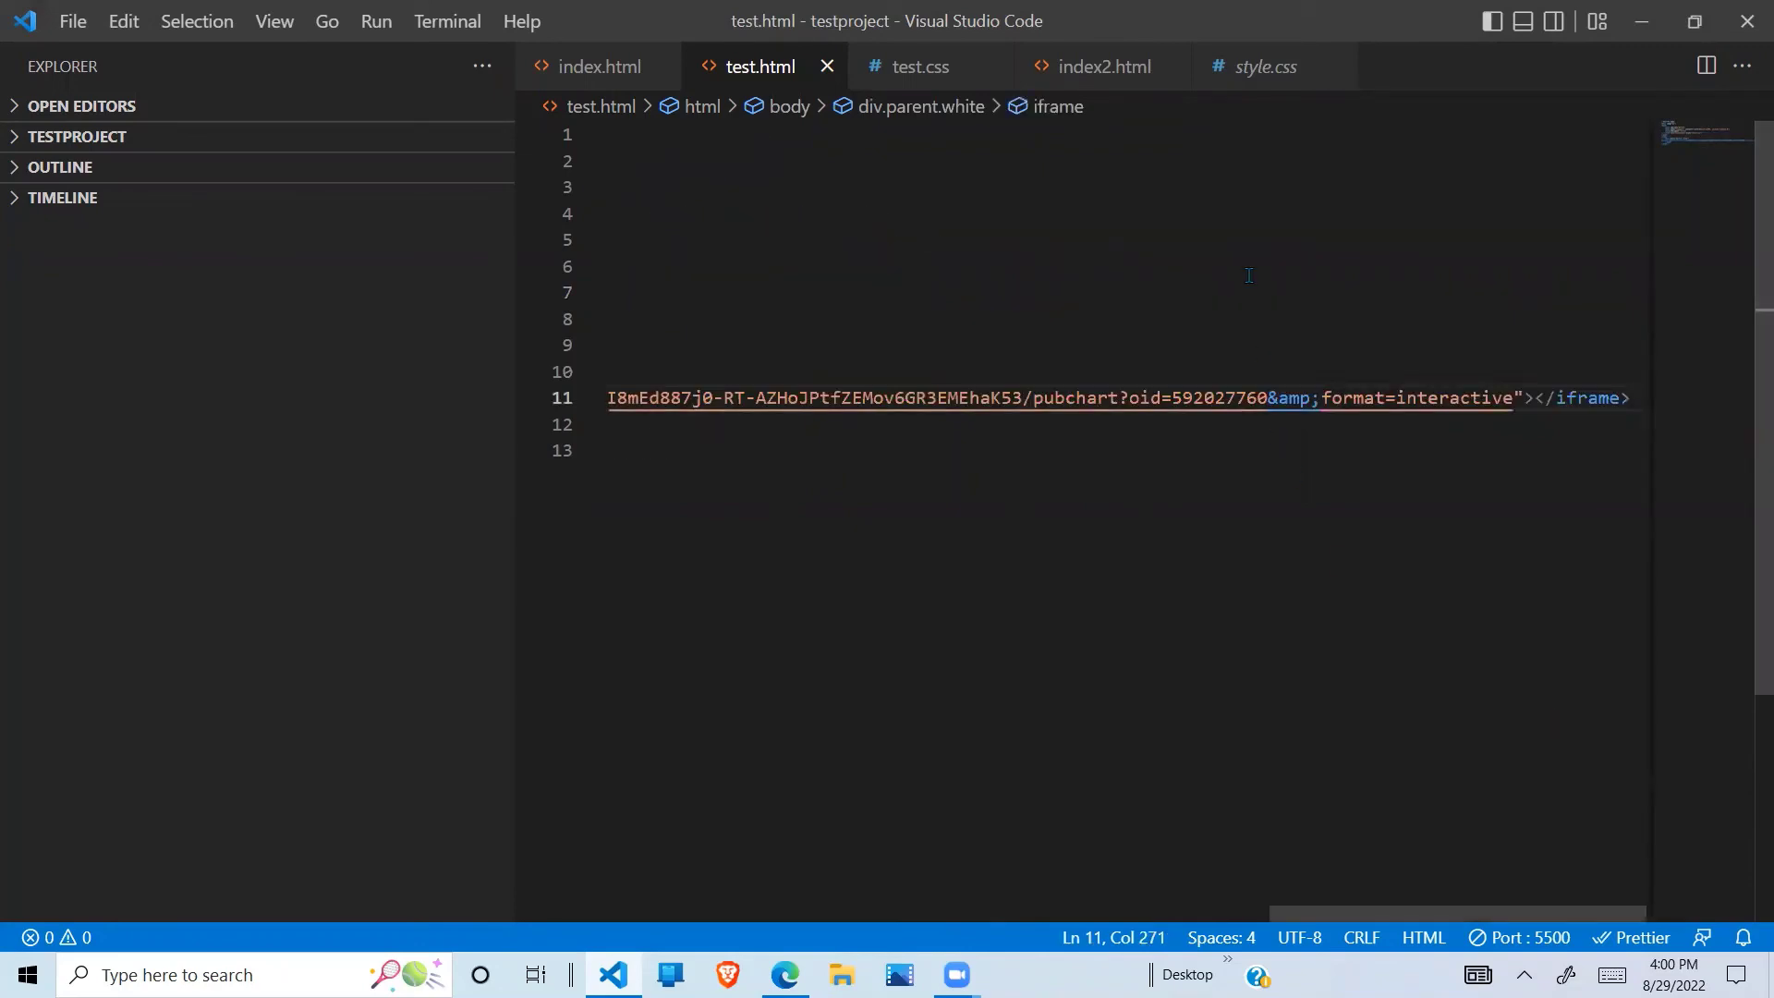
Step: Preview test.html in the browser with Live Server, and return to the spreadsheet to close the publish-to-web settings
{"action": "left_click", "coordinate": [1250, 275]}
{"action": "right_click", "coordinate": [1250, 275]}
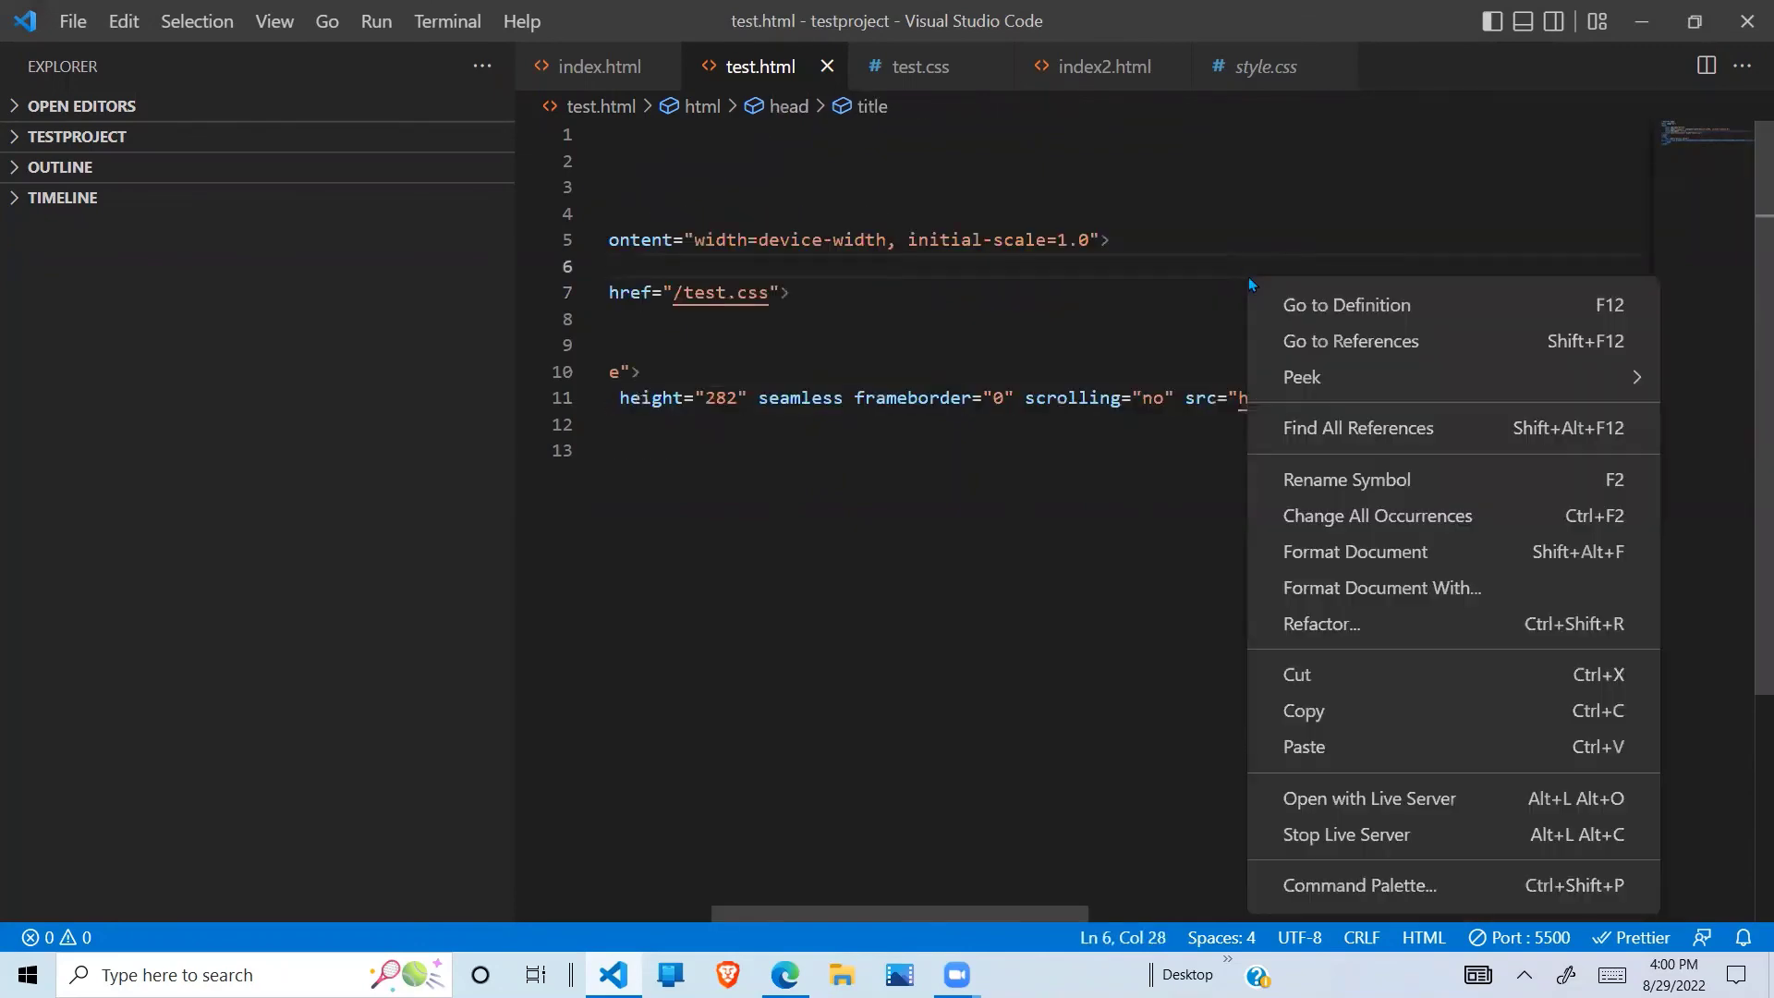
{"action": "left_click", "coordinate": [1391, 808]}
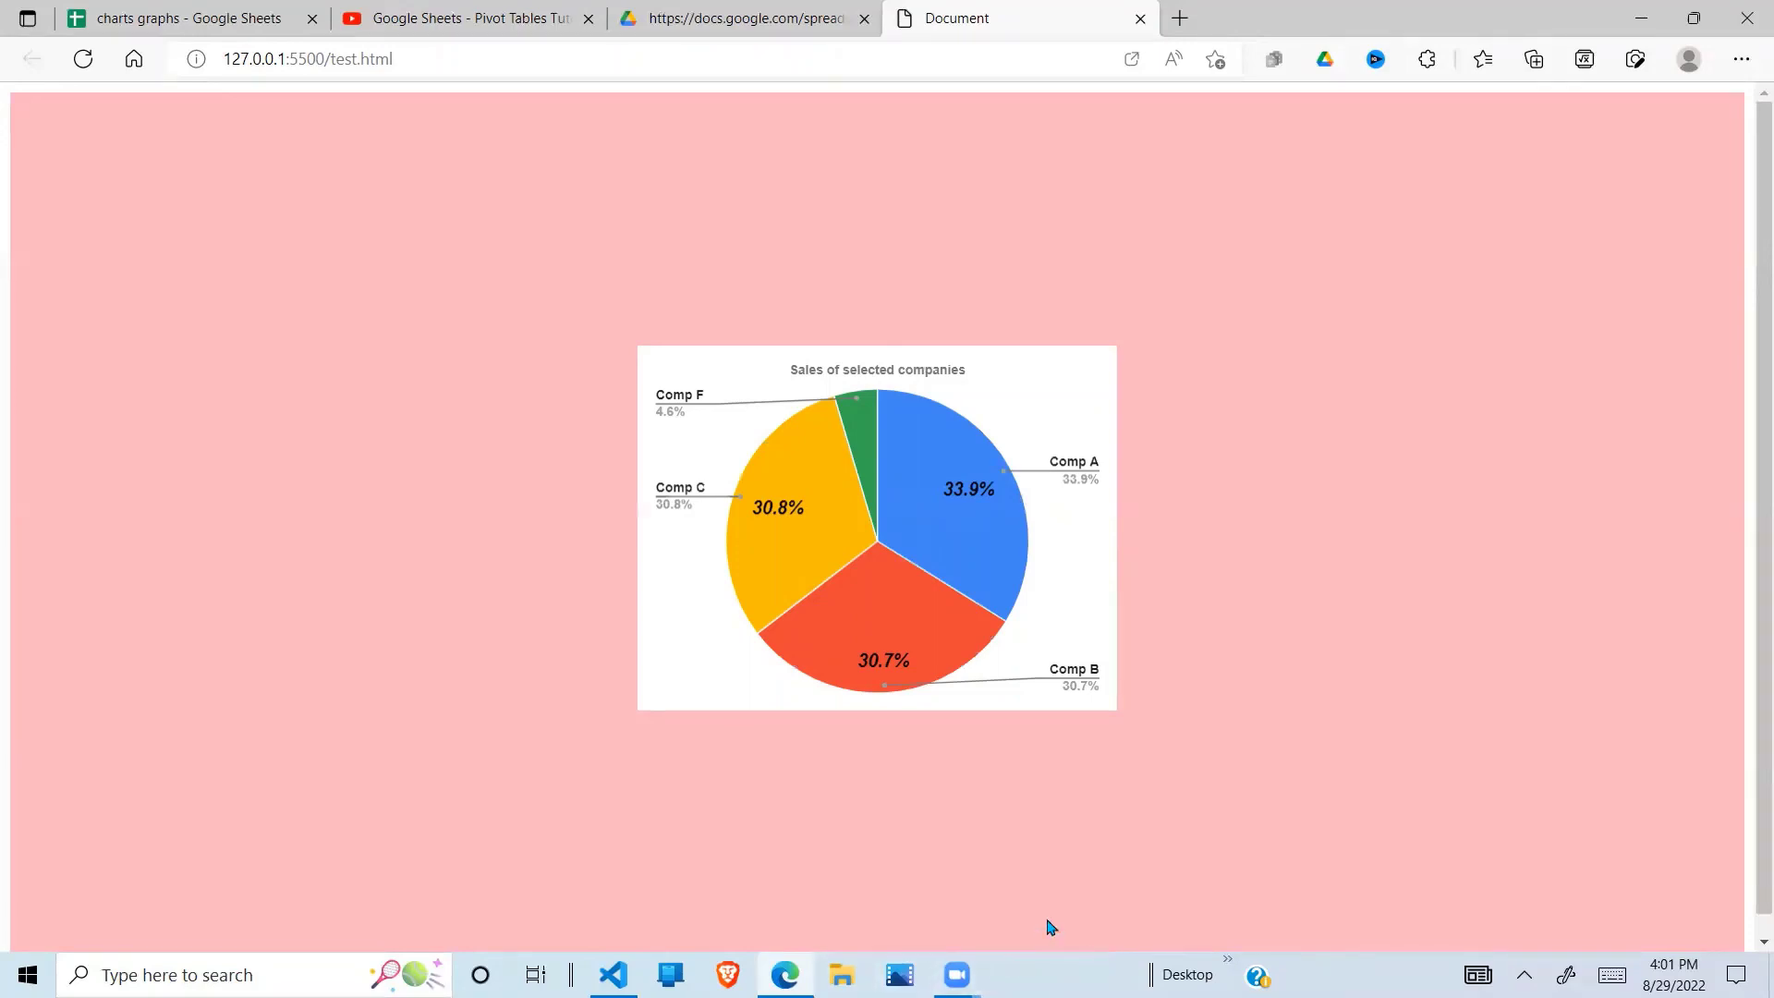
{"action": "mouse_move", "coordinate": [898, 662]}
{"action": "left_click", "coordinate": [194, 19]}
{"action": "left_click", "coordinate": [1293, 148]}
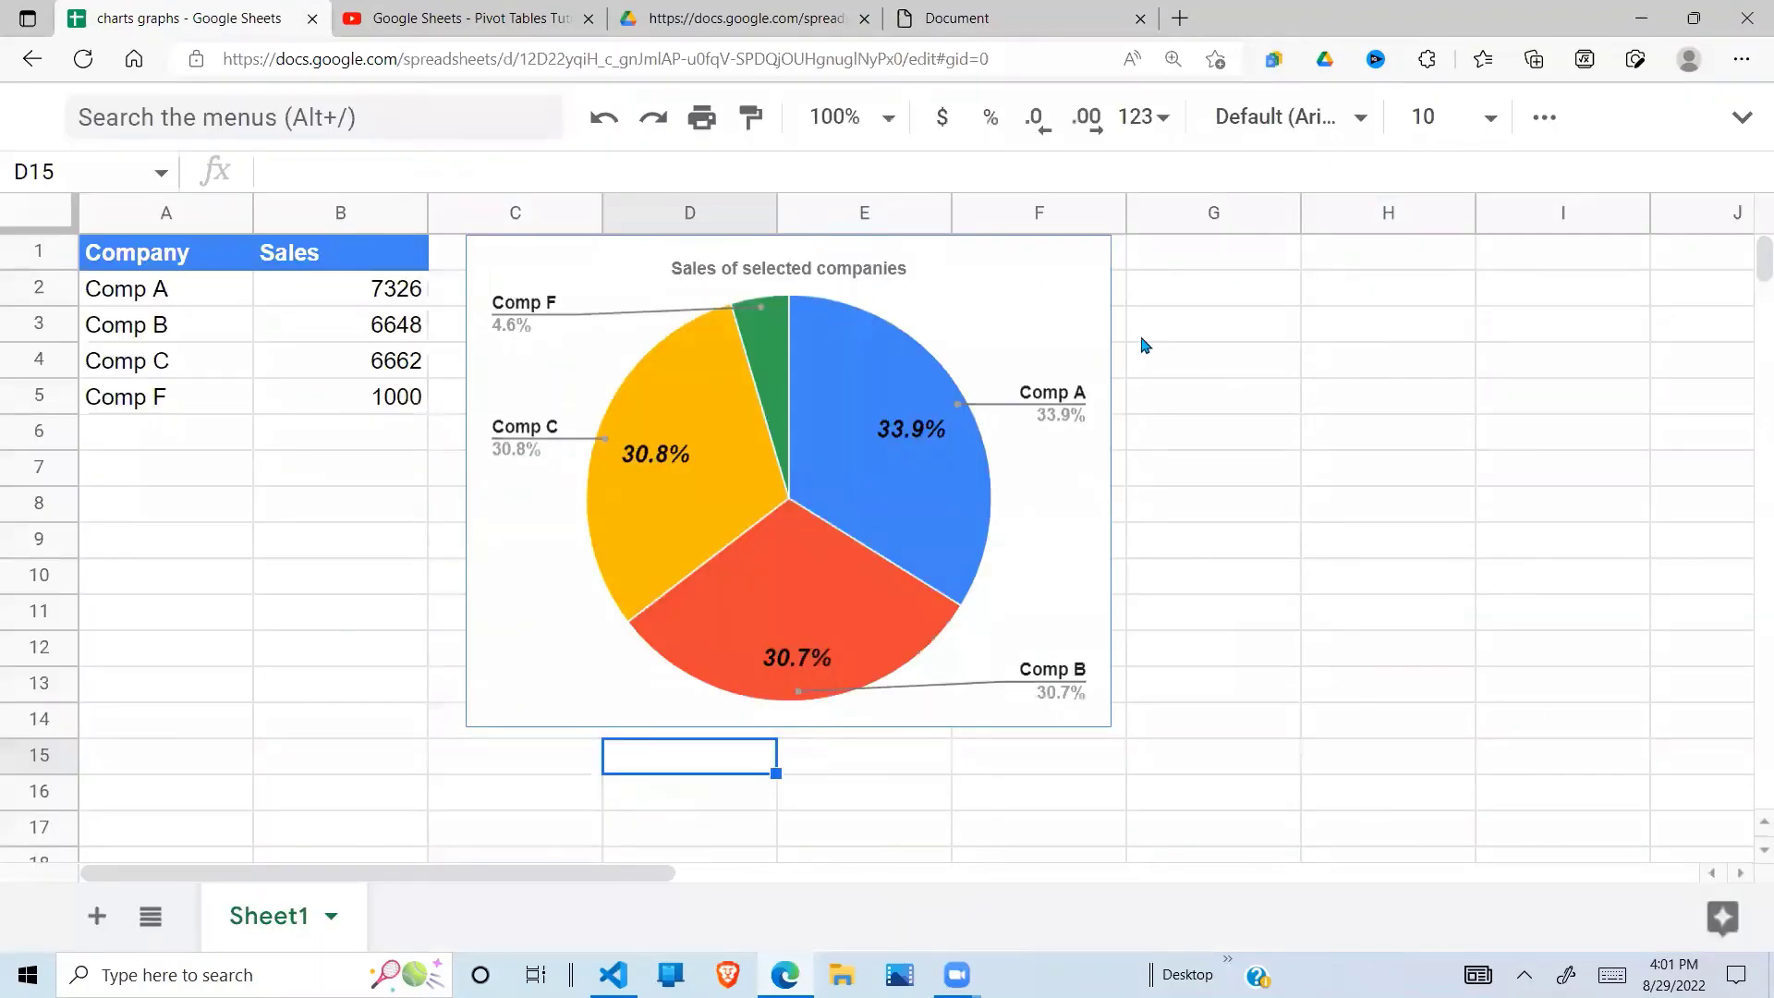
Step: Move the pie chart to its own sheet and look at it there
{"action": "left_click", "coordinate": [1086, 303]}
{"action": "left_click", "coordinate": [1085, 264]}
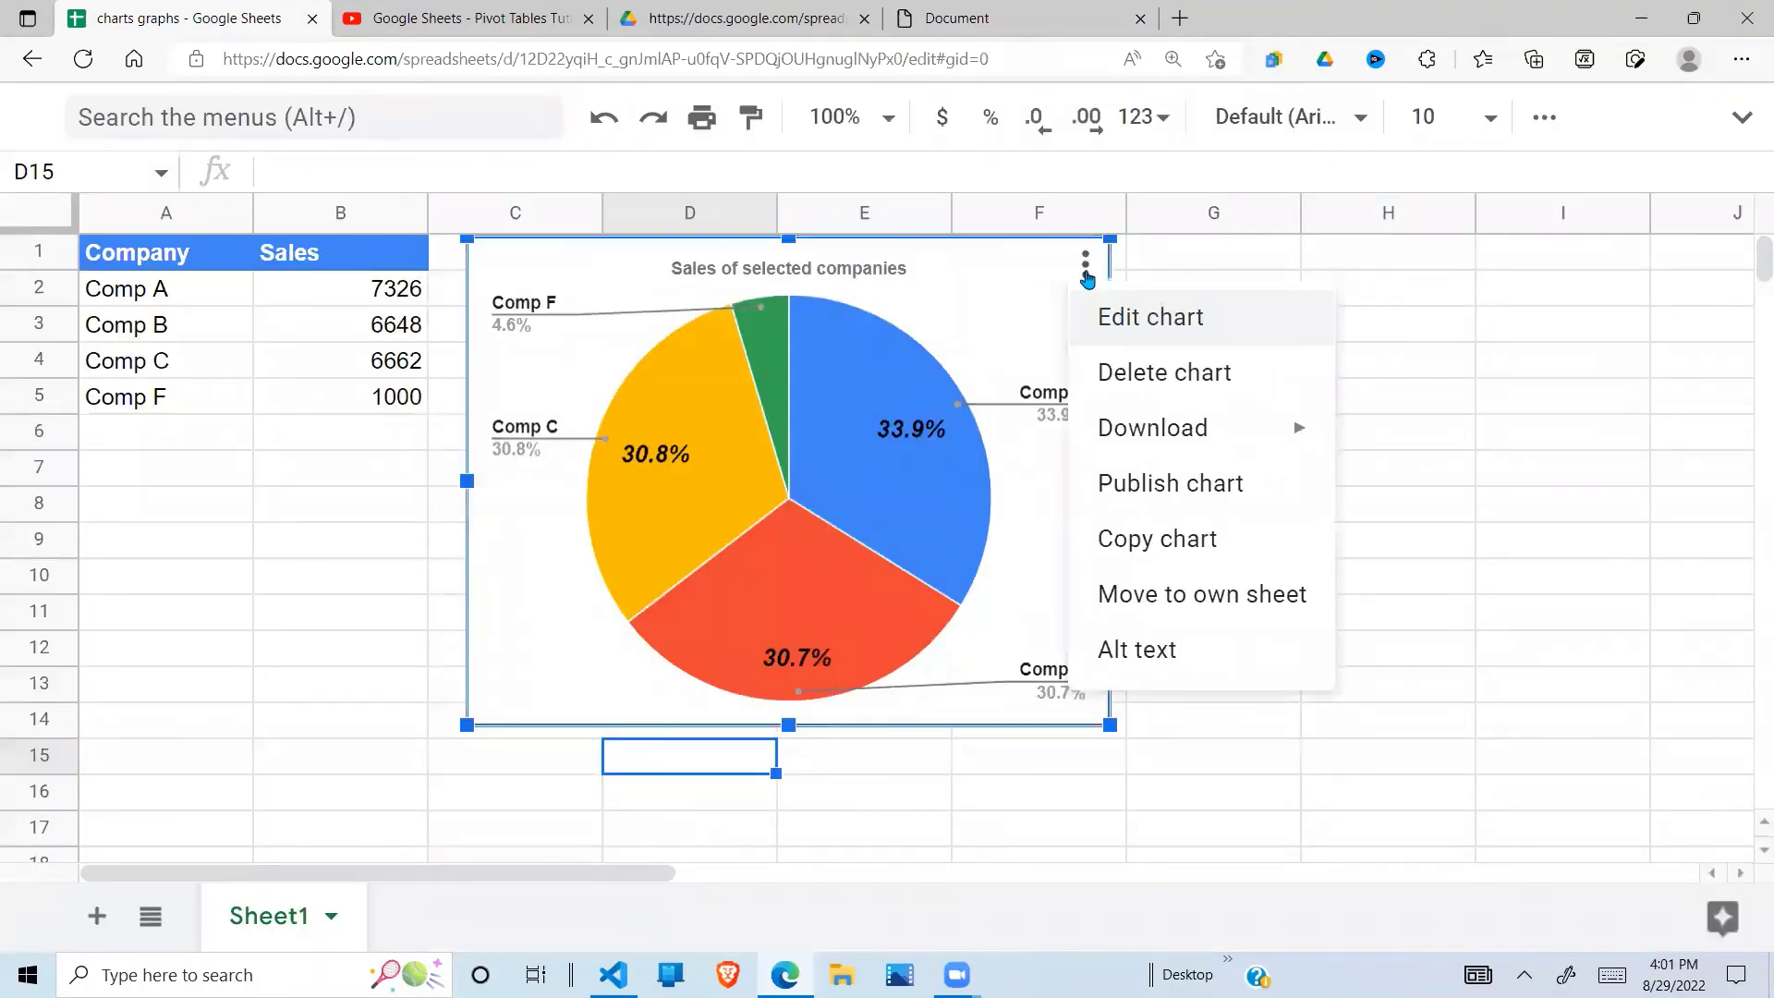
{"action": "left_click", "coordinate": [1197, 606]}
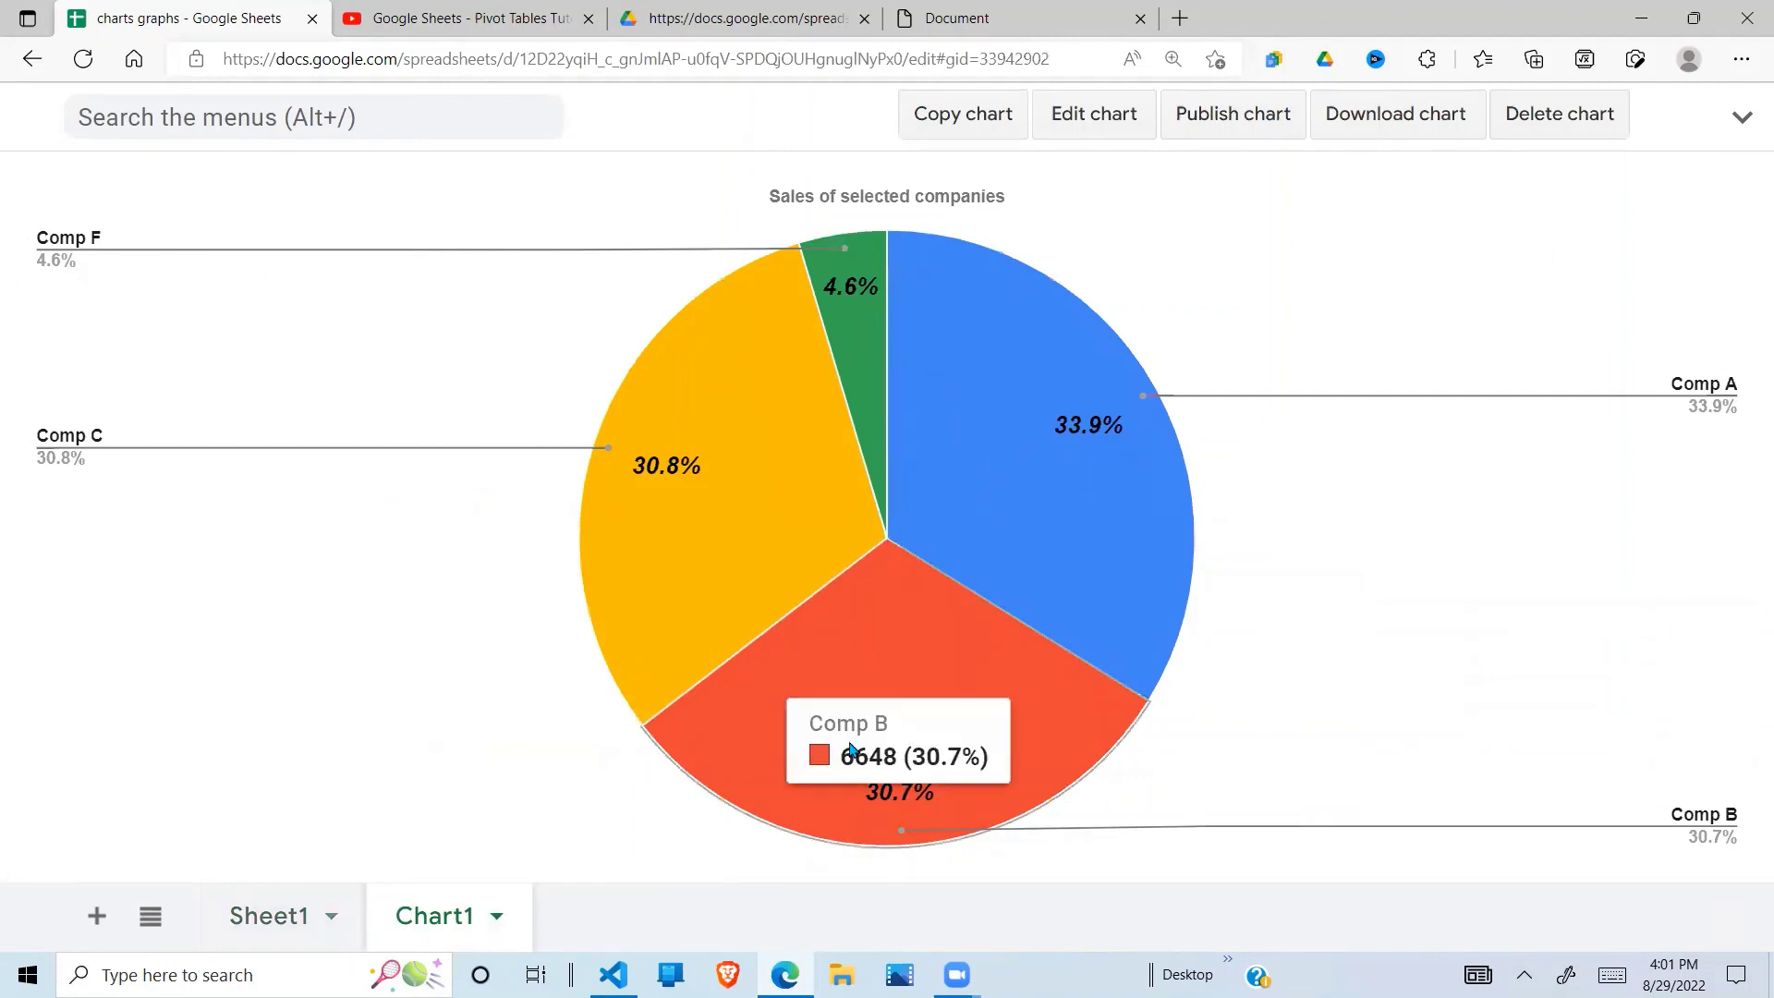
{"action": "mouse_move", "coordinate": [1090, 365]}
Step: Return to Sheet1, undo moving the chart to its own sheet, and deselect the chart
{"action": "left_click", "coordinate": [259, 917]}
{"action": "left_click", "coordinate": [519, 546]}
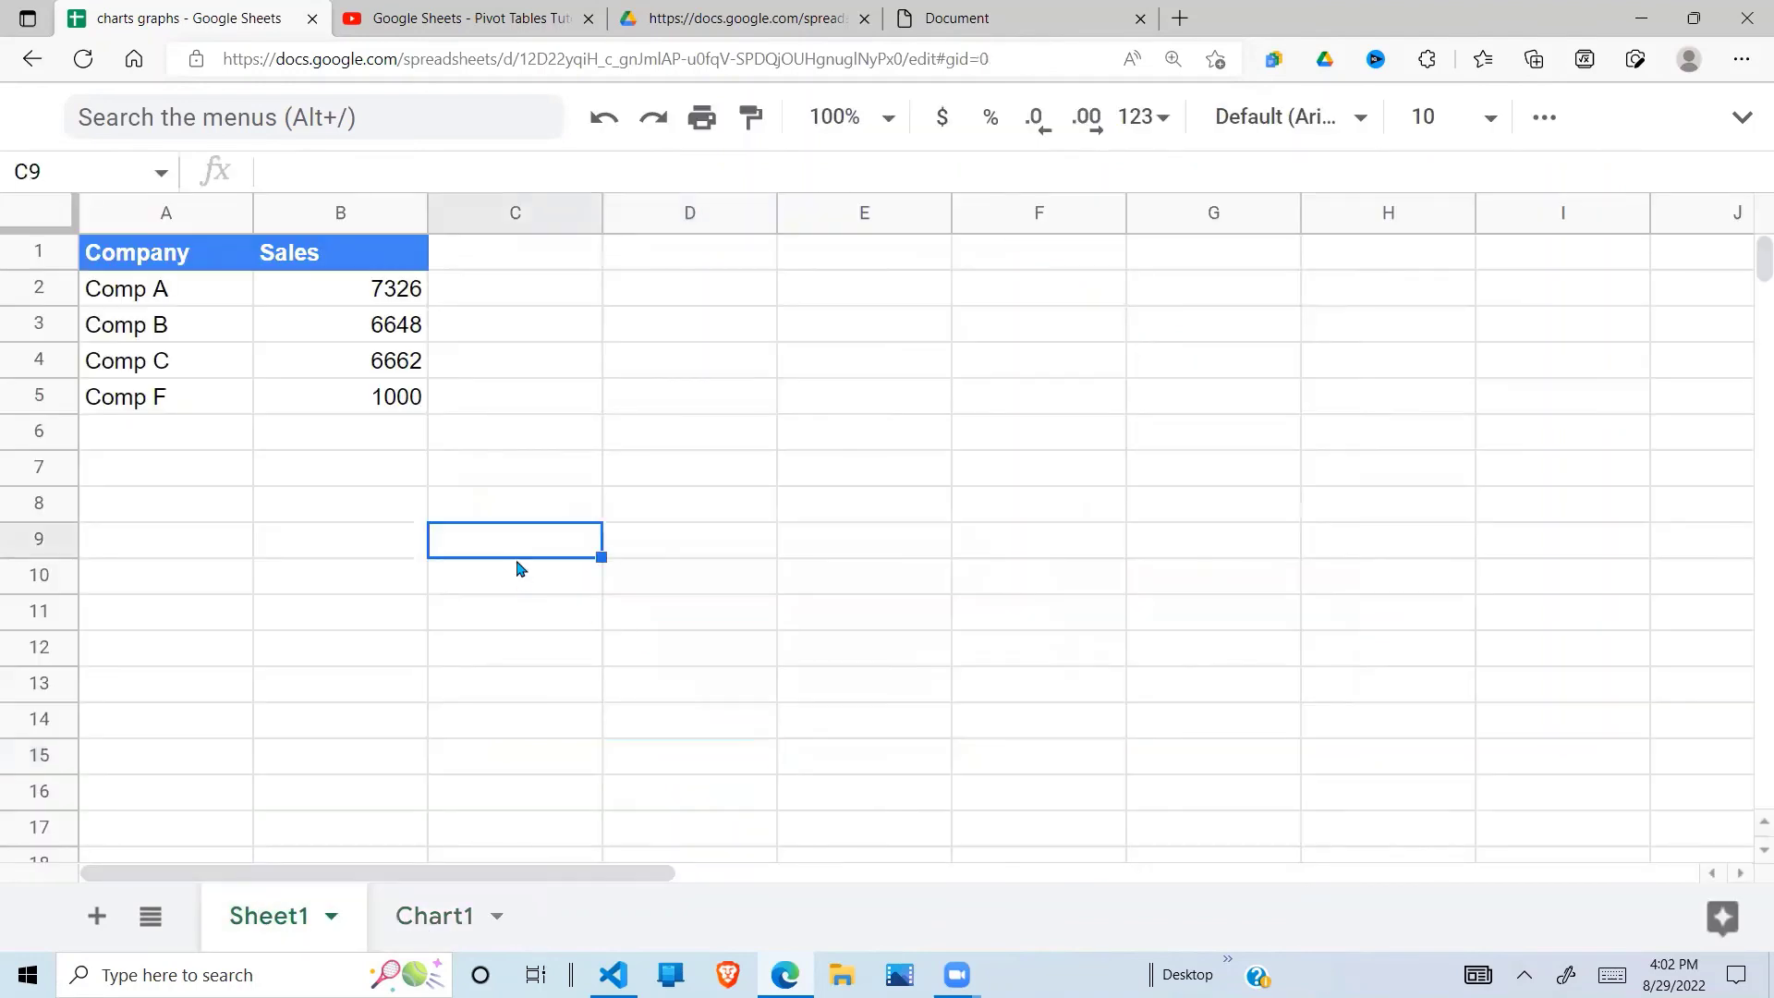
{"action": "key", "text": "ctrl+z"}
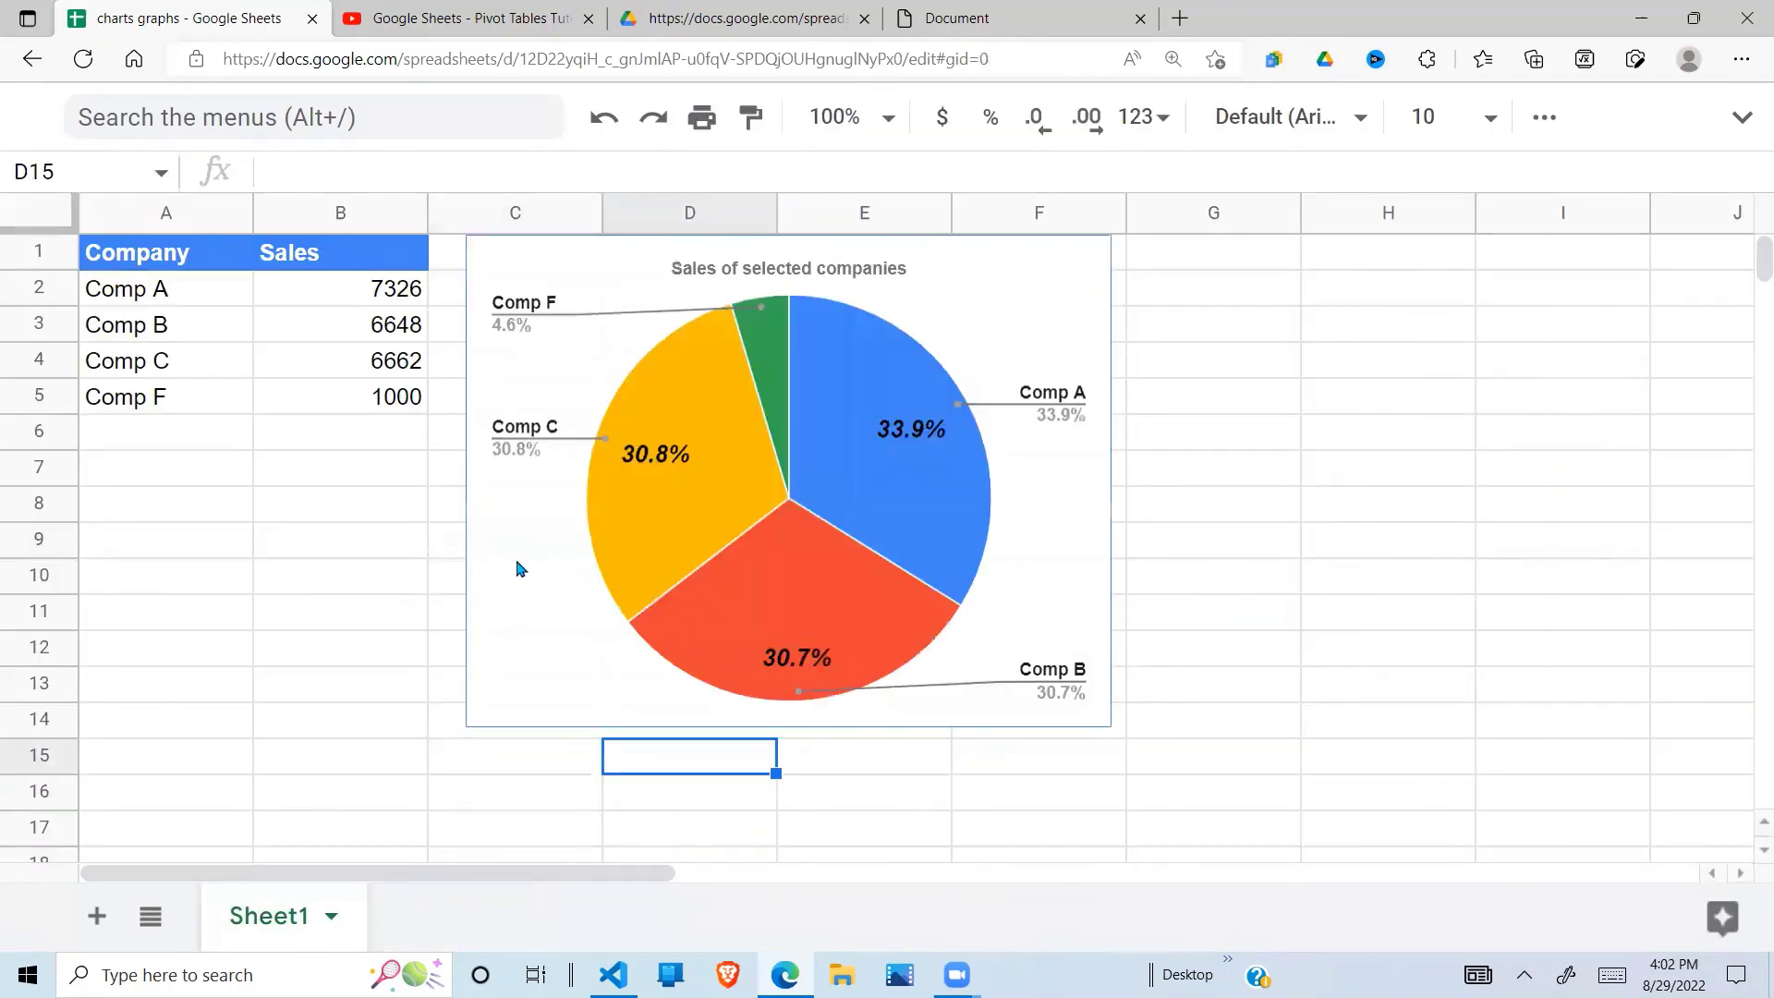
{"action": "left_click", "coordinate": [1276, 396]}
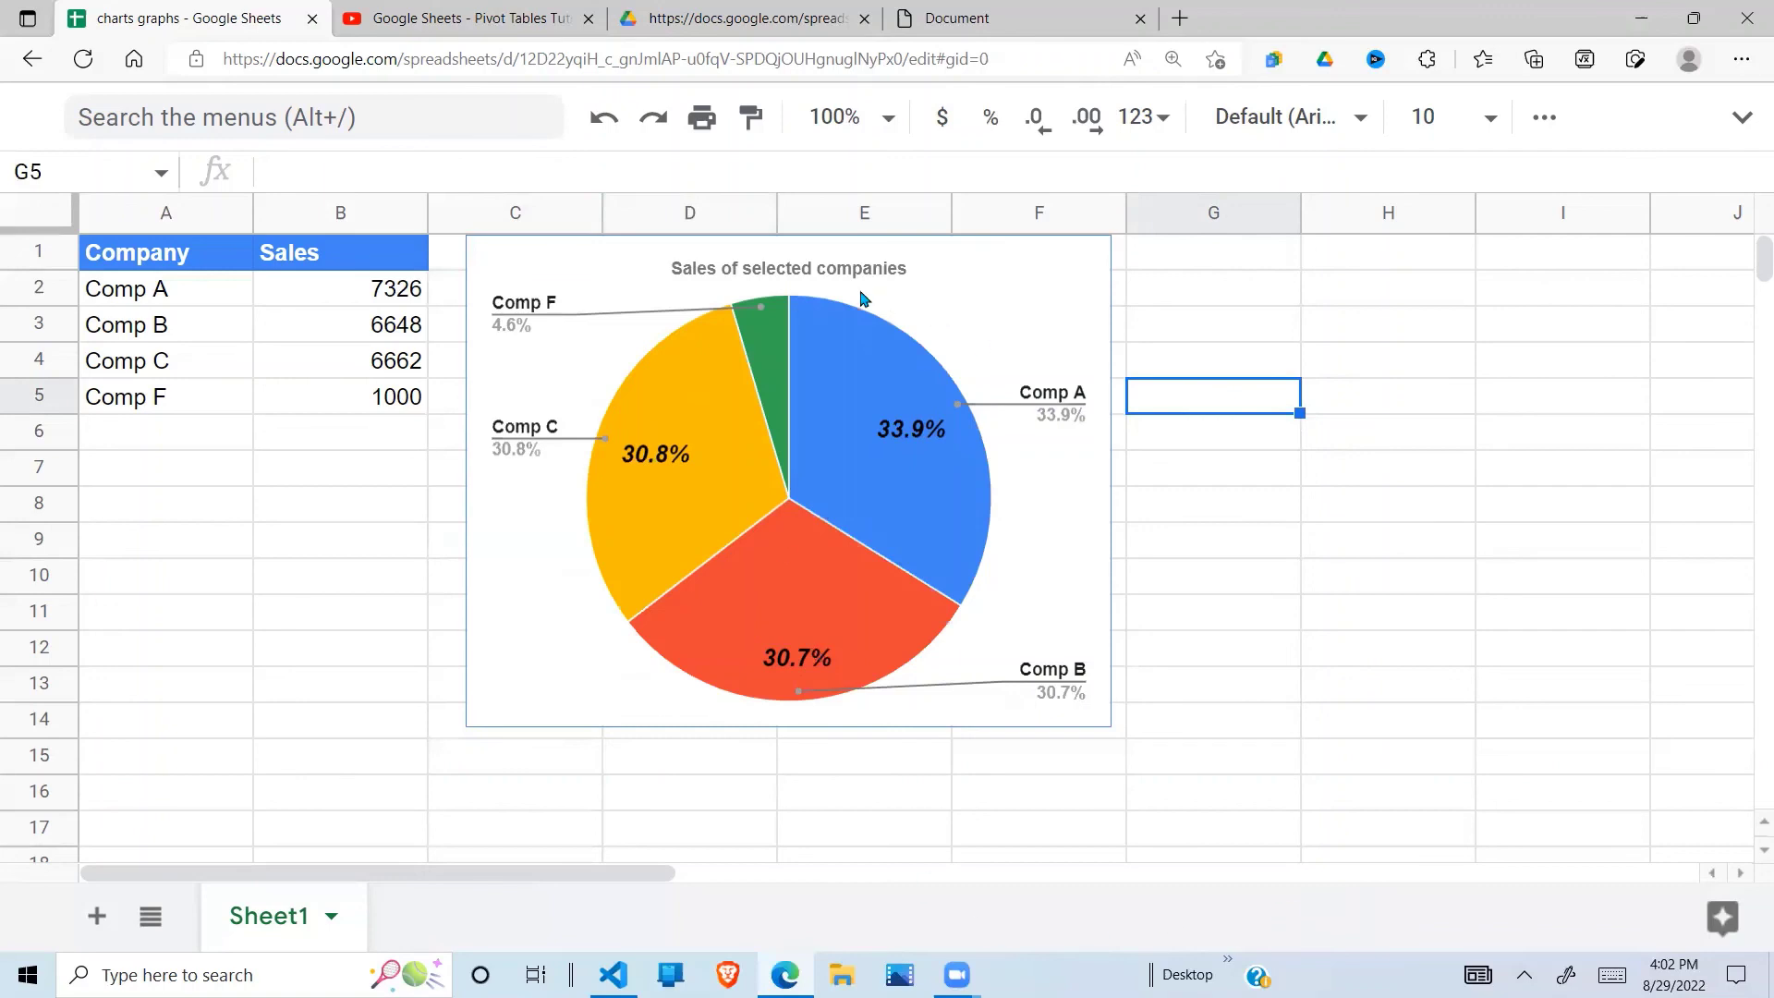
Step: Open the settings for the chart title, the Comp A slice, and the Comp B label's text formatting directly from the chart
{"action": "left_click", "coordinate": [817, 274]}
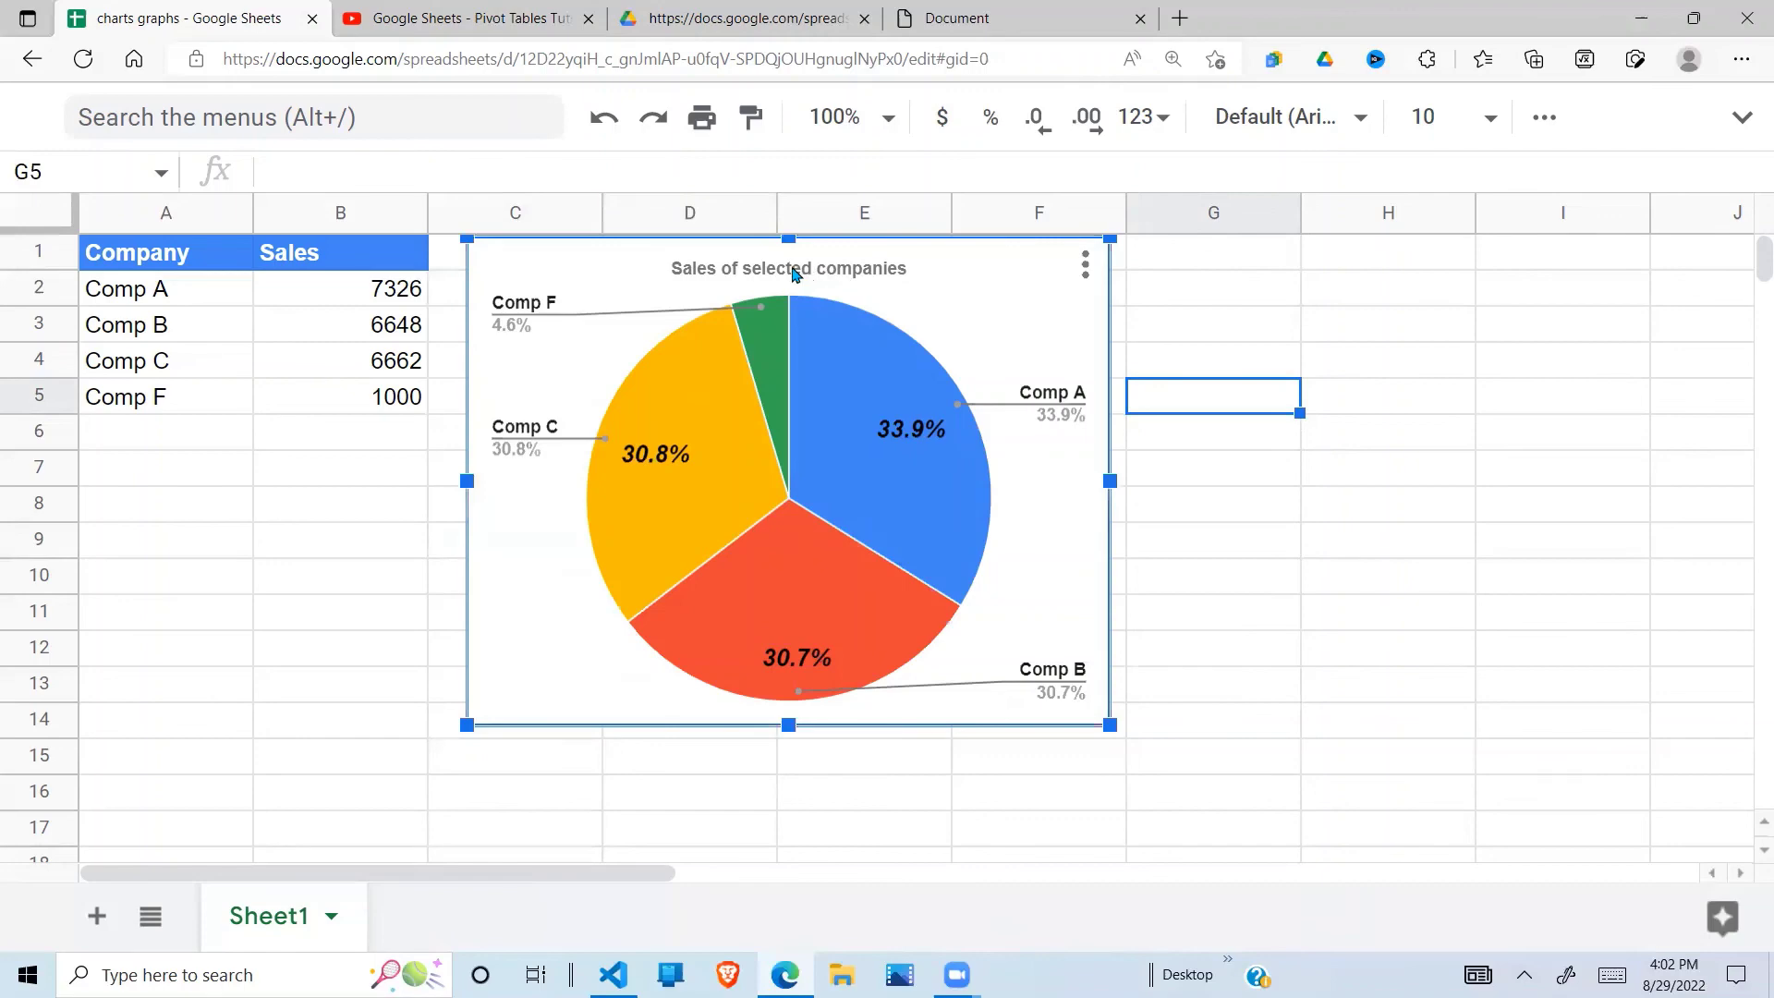
{"action": "double_click", "coordinate": [794, 273]}
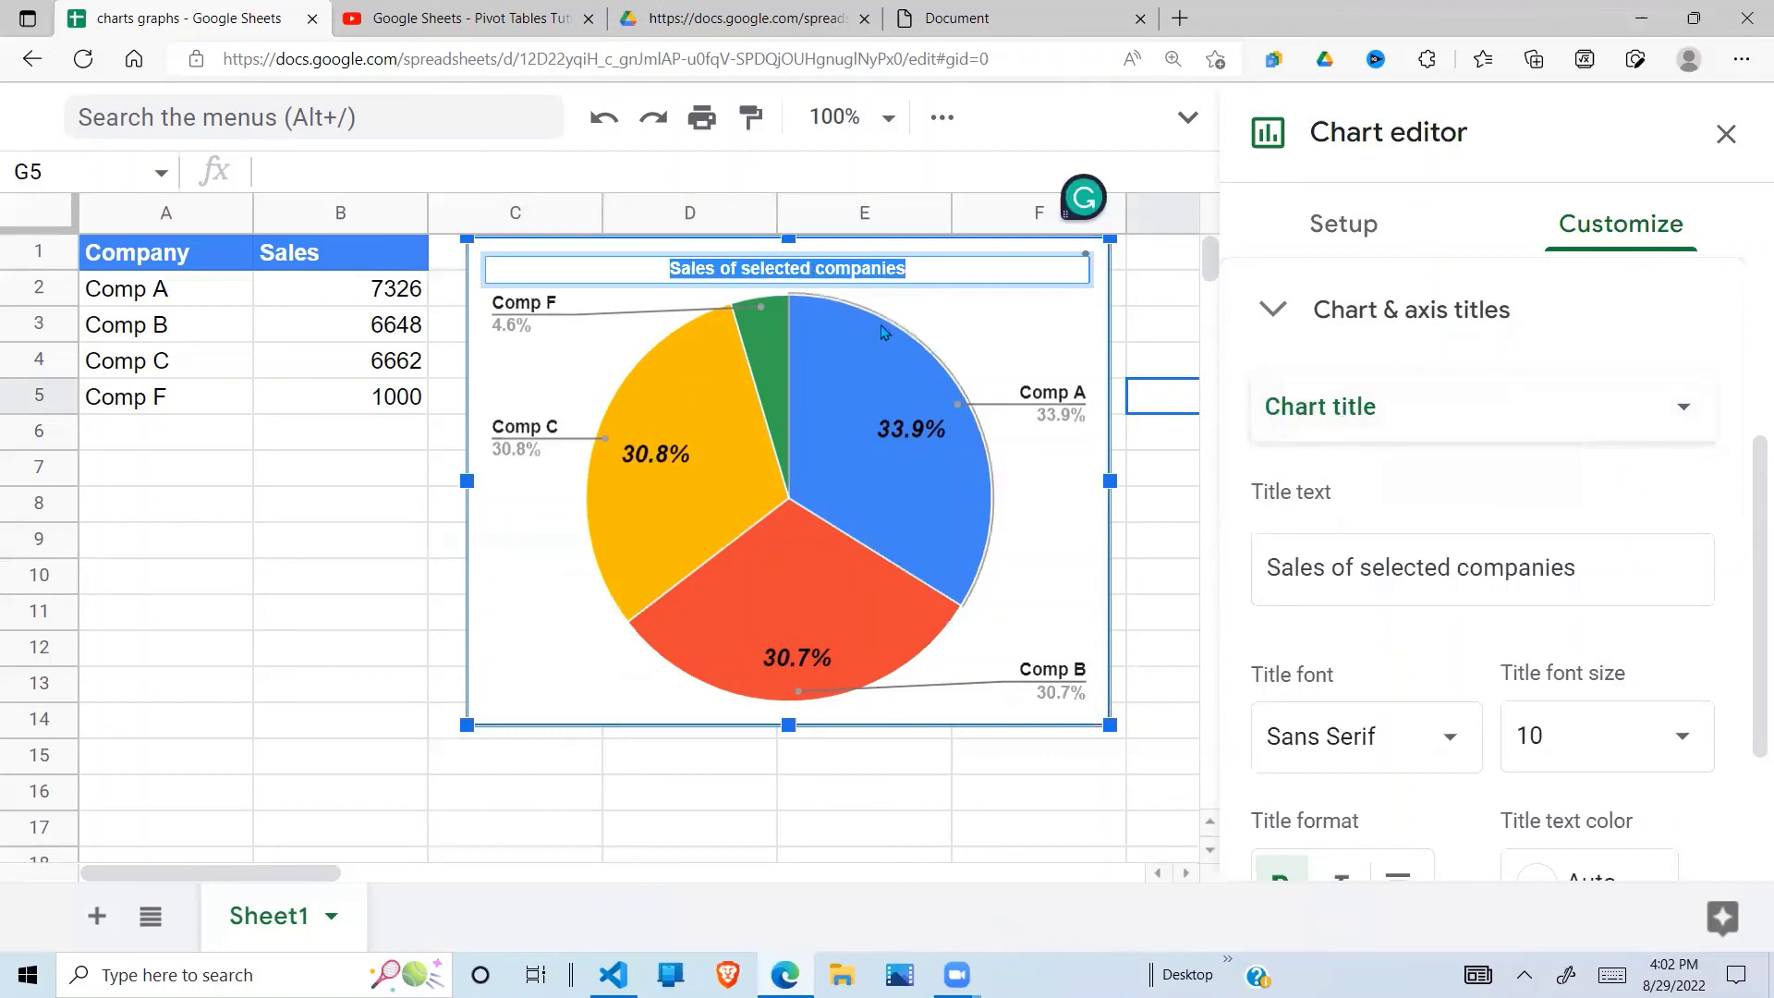
{"action": "left_click", "coordinate": [839, 400]}
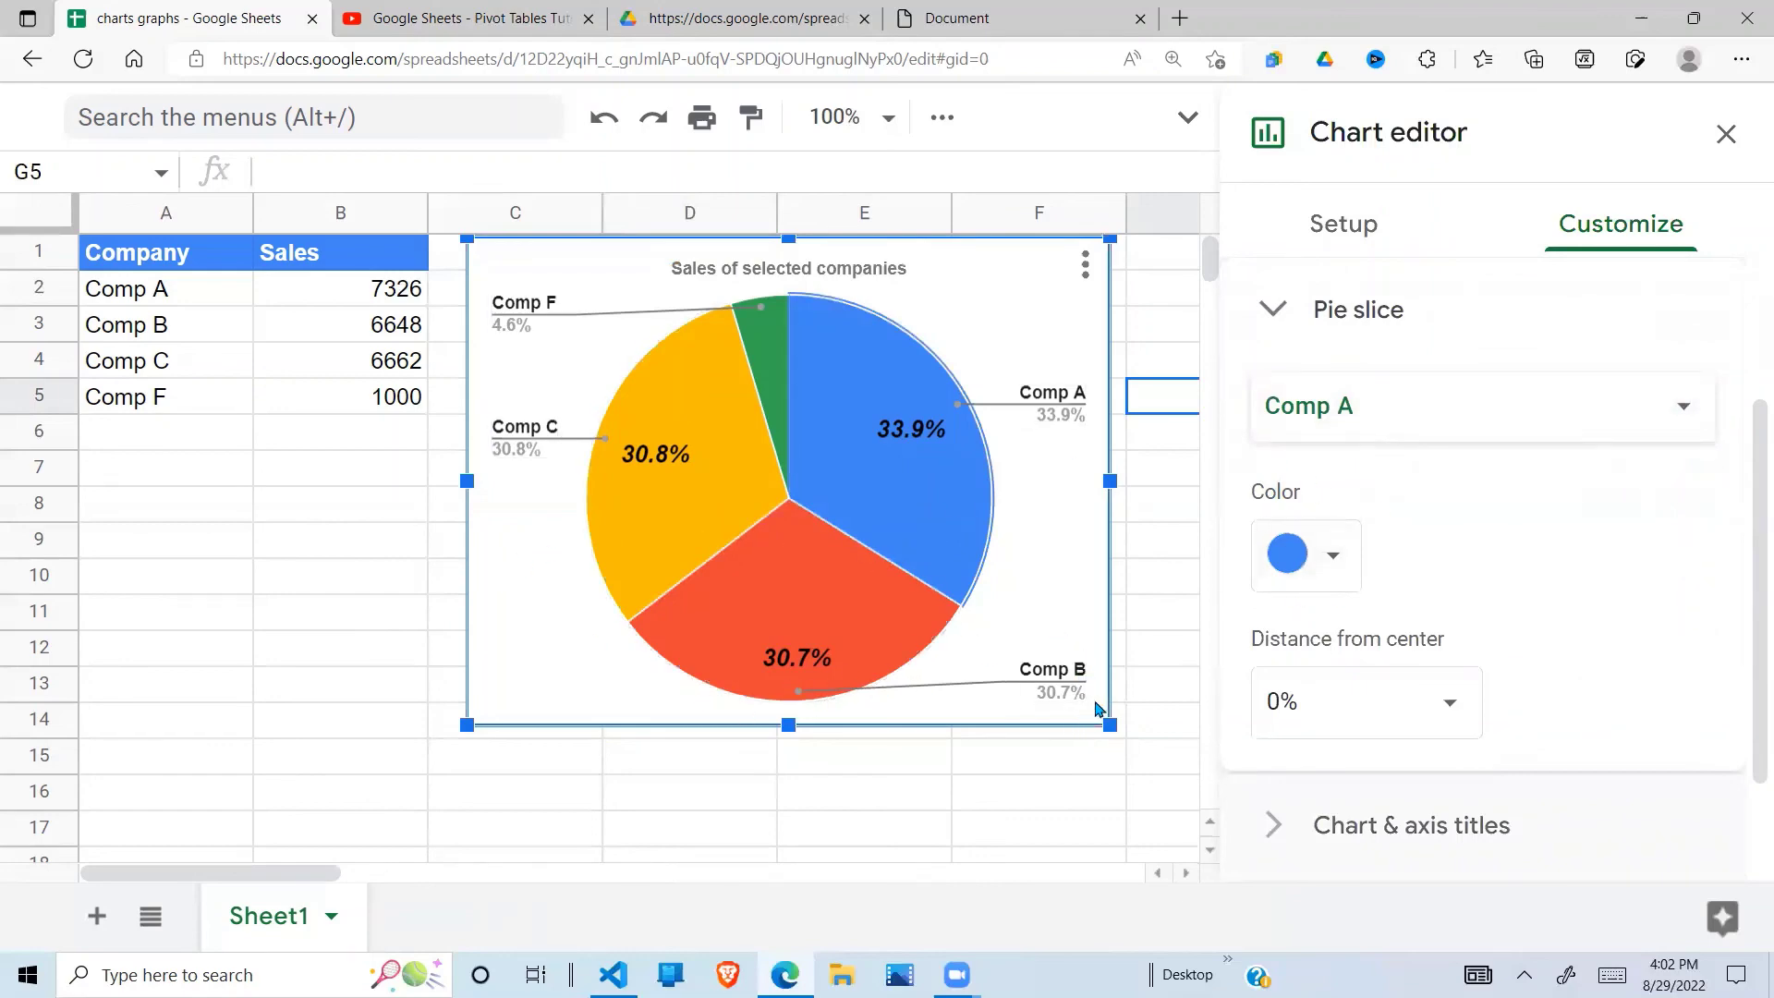
{"action": "left_click", "coordinate": [1049, 683]}
{"action": "left_click", "coordinate": [1049, 684]}
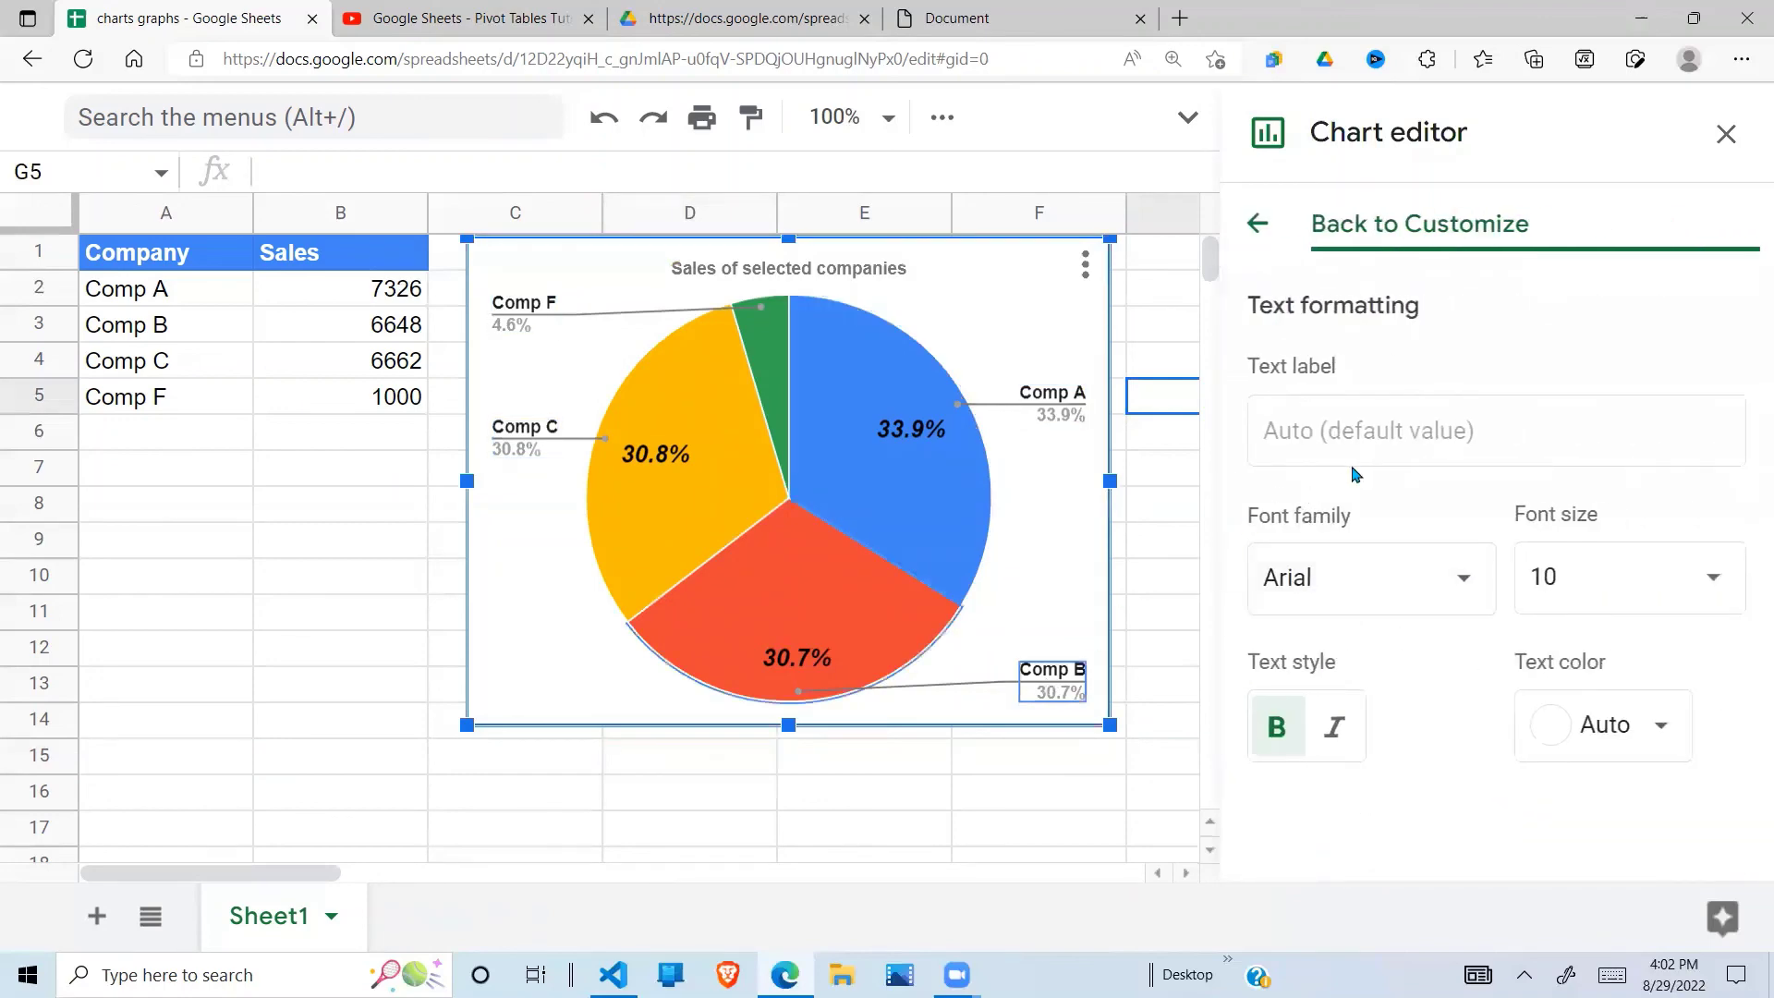